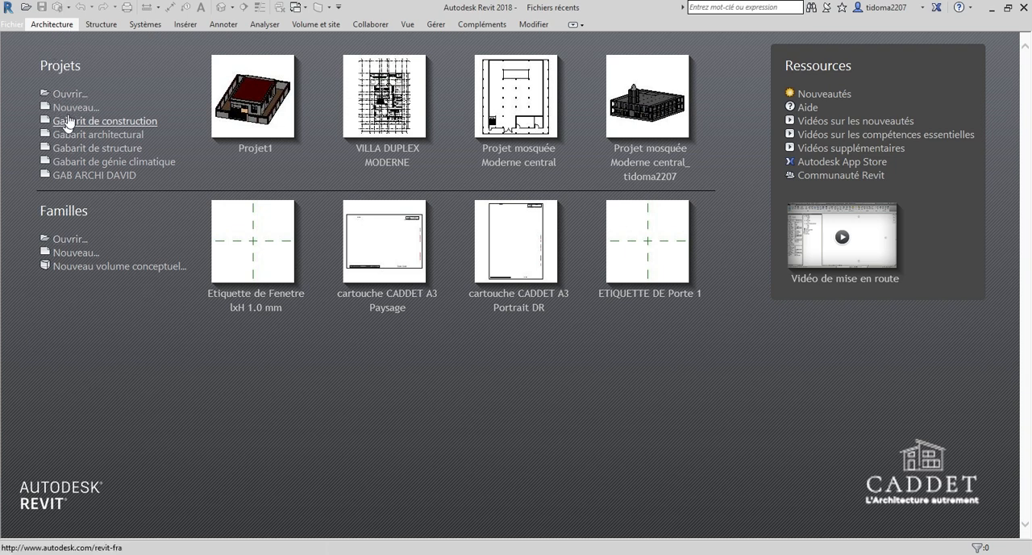
Create a new project from the Gabarit architectural template.
click(78, 109)
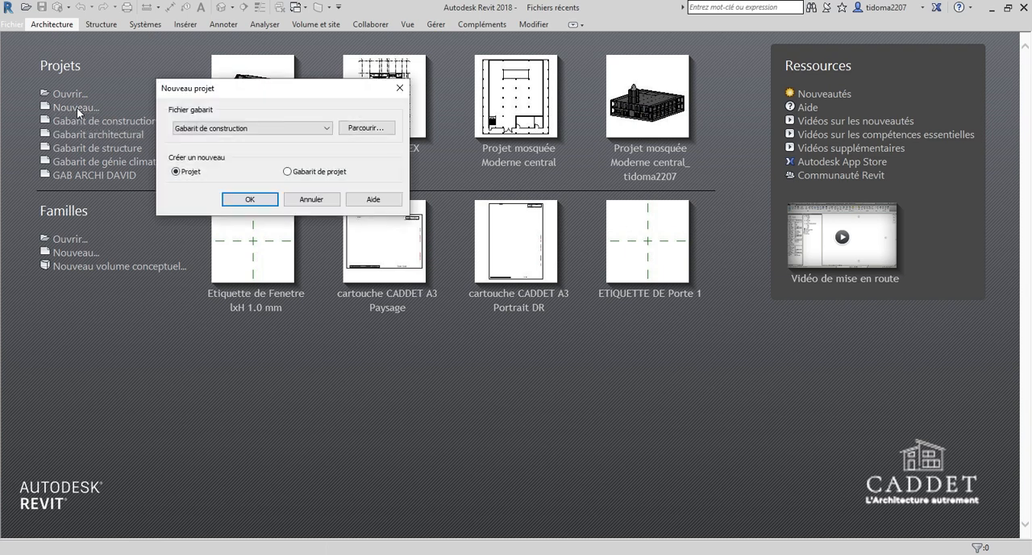
click(295, 134)
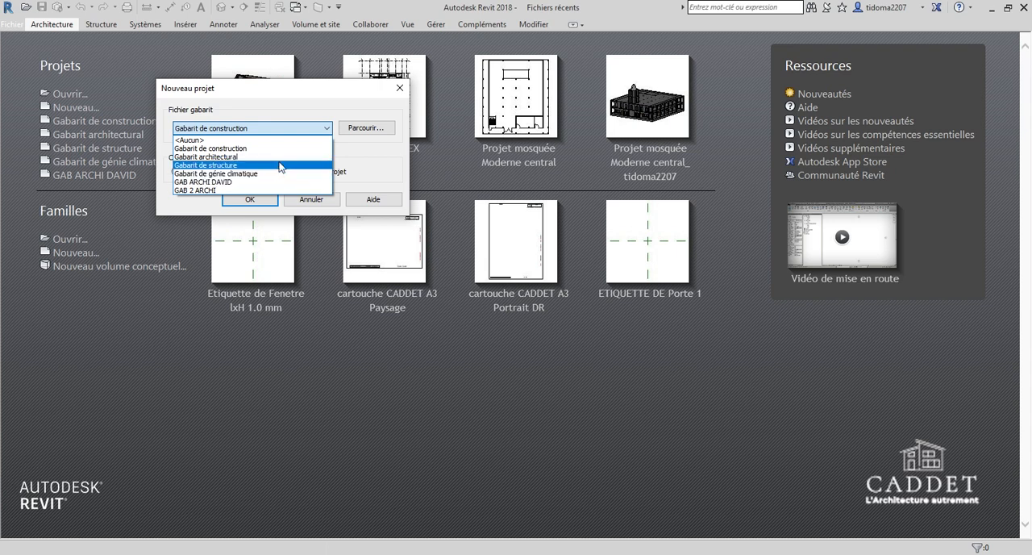
click(249, 157)
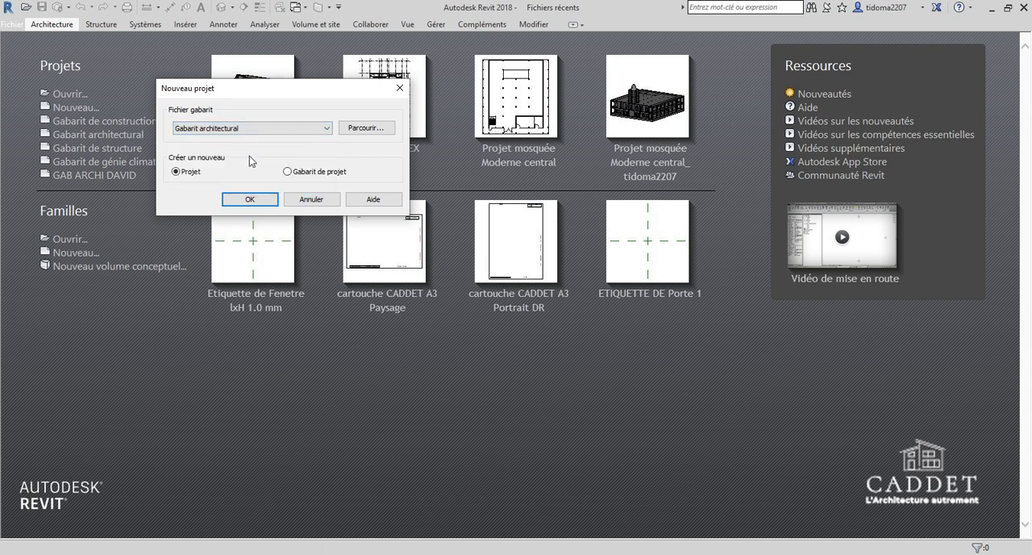
click(250, 201)
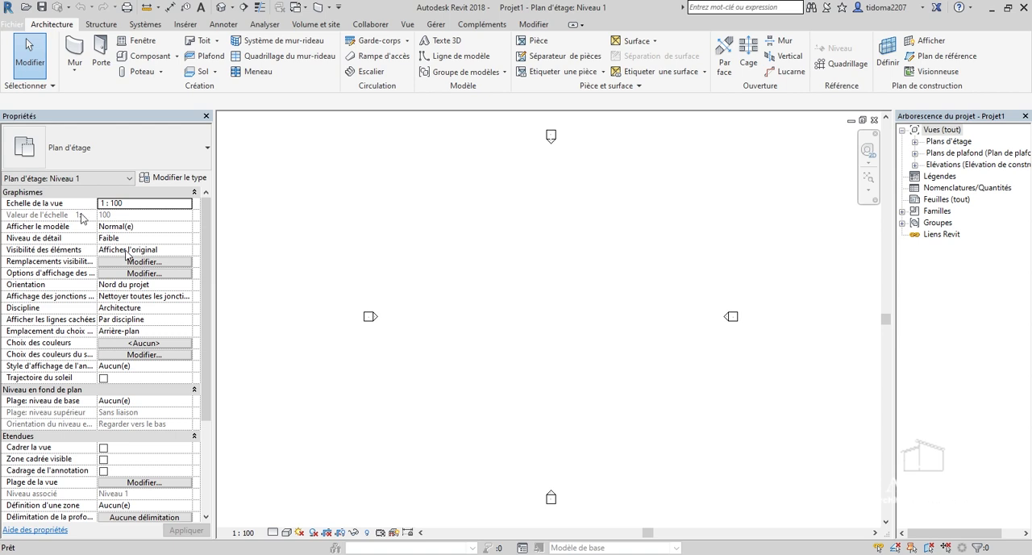
Set the project's length units (Longueur) to metres, rounded to 2 decimals.
click(436, 25)
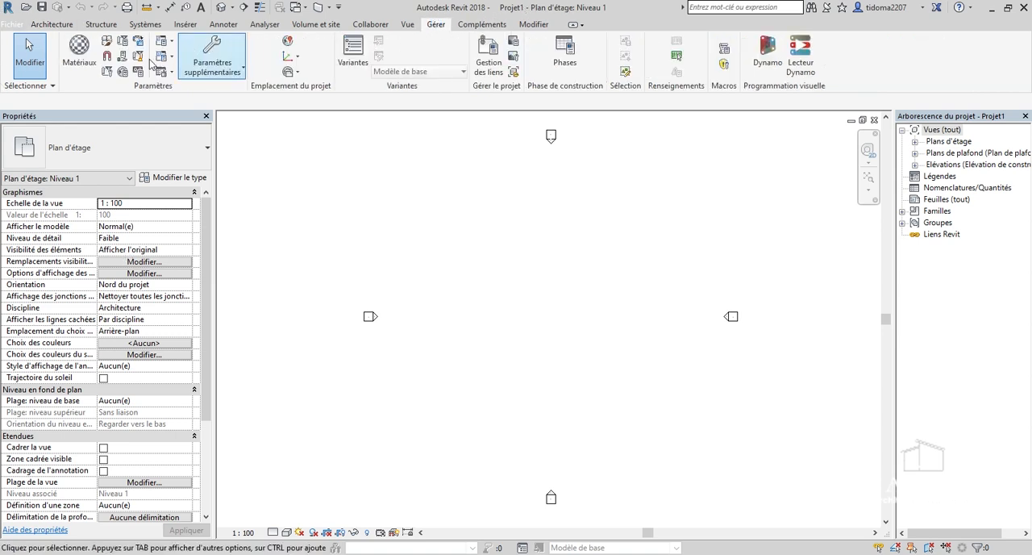
click(138, 73)
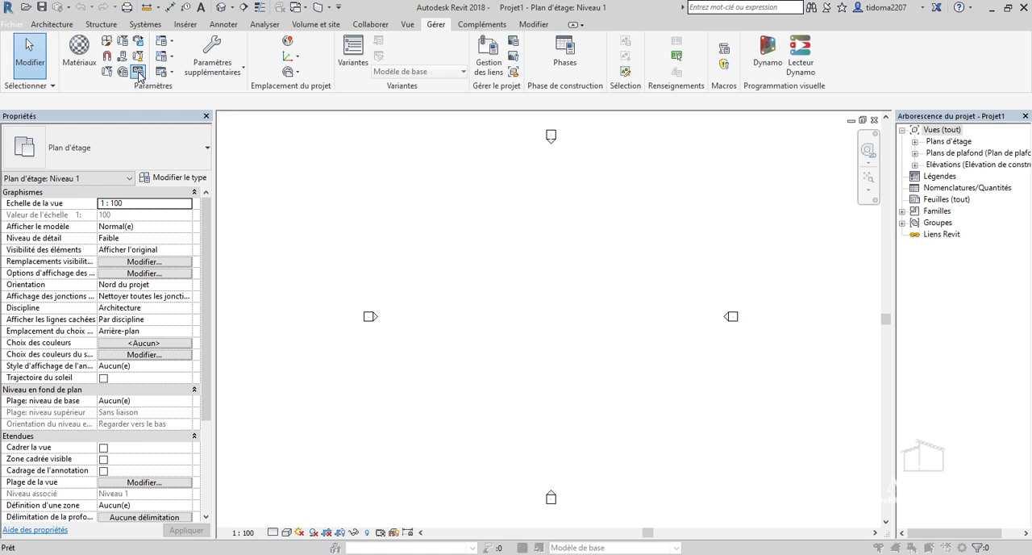
drag(426, 139, 454, 192)
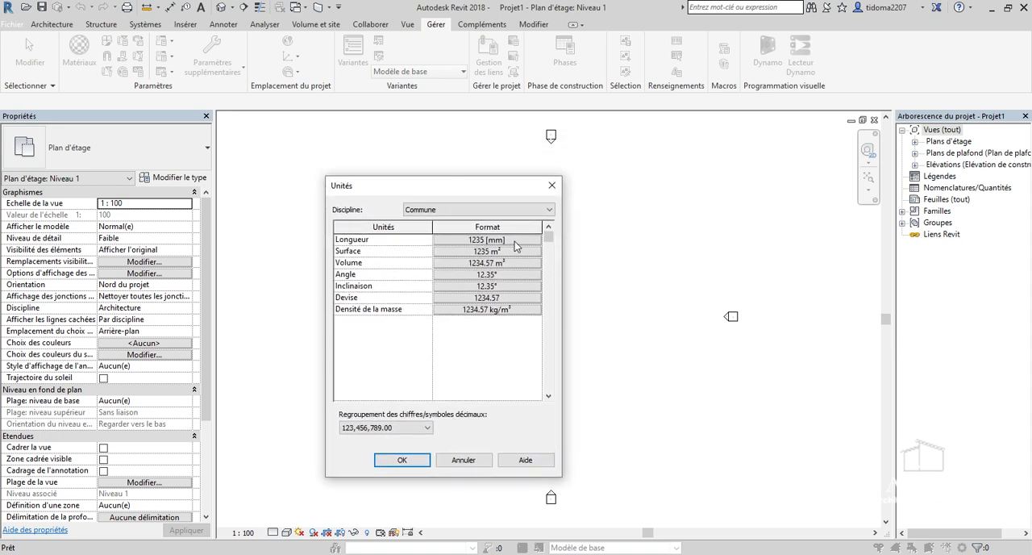
click(512, 240)
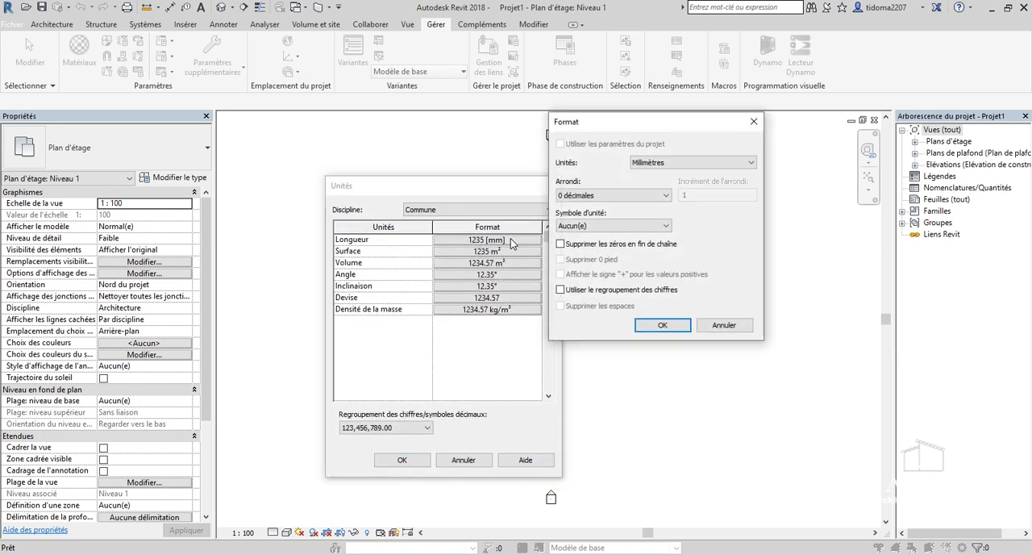
click(689, 162)
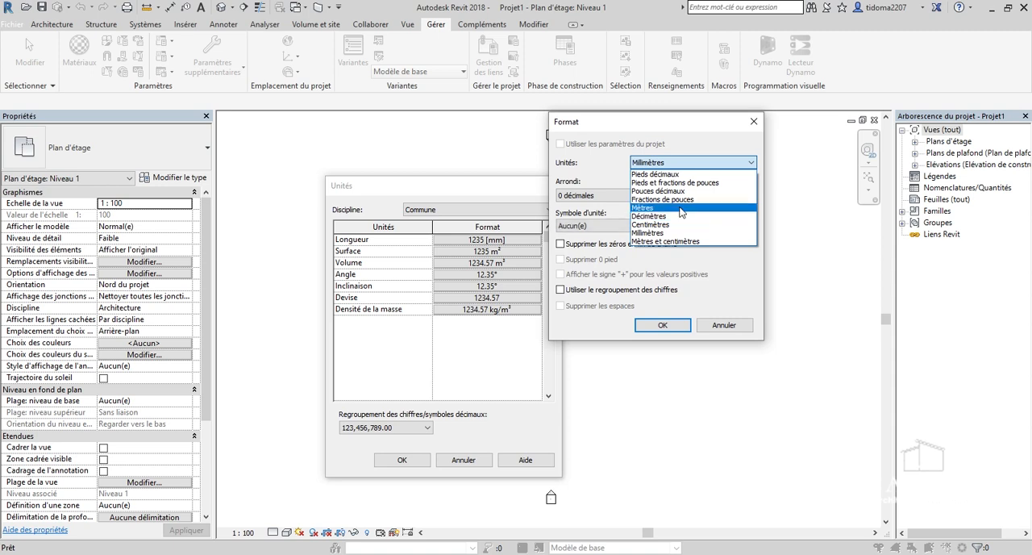
click(682, 208)
click(607, 196)
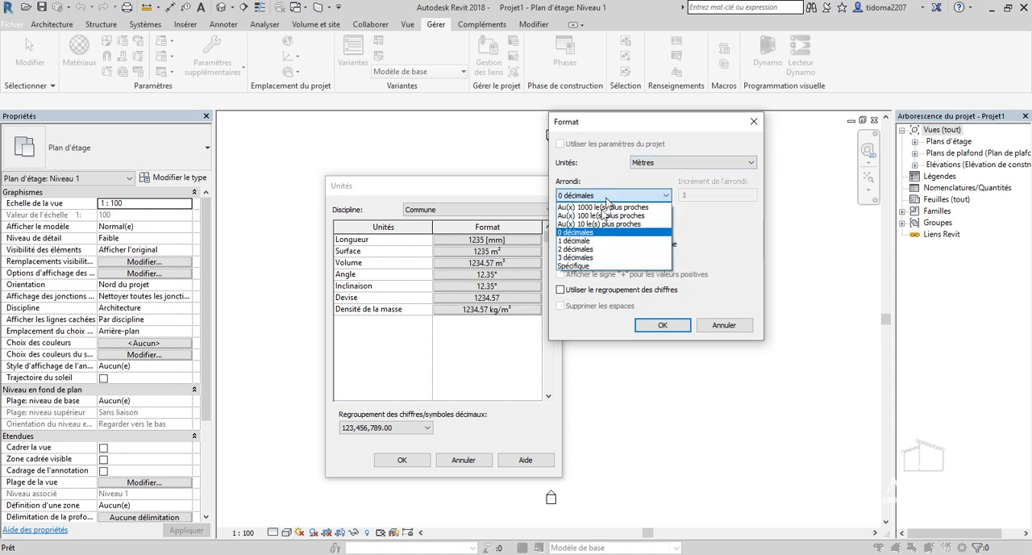
click(597, 249)
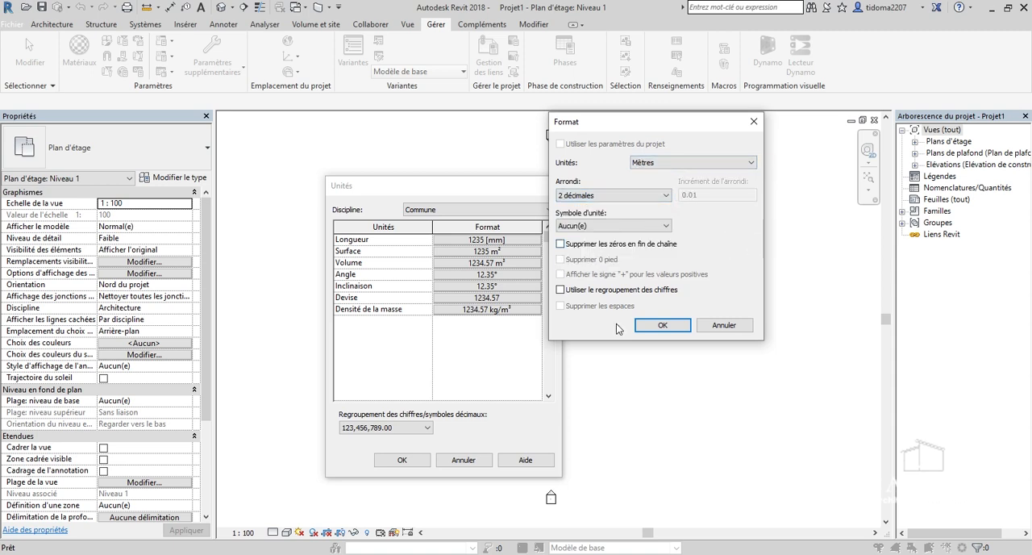
click(681, 326)
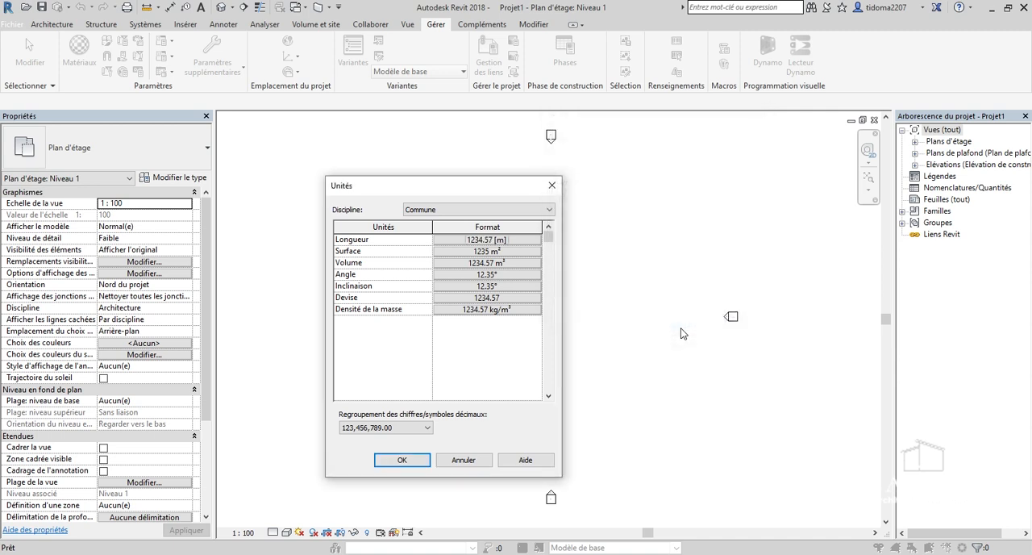
click(408, 459)
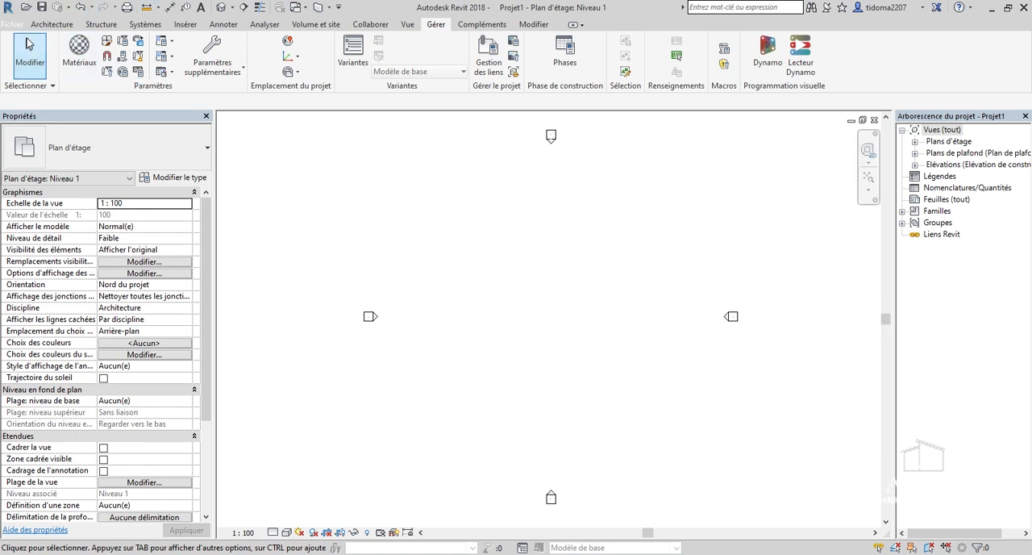
Open the Nord elevation view from the project's building elevations.
click(51, 24)
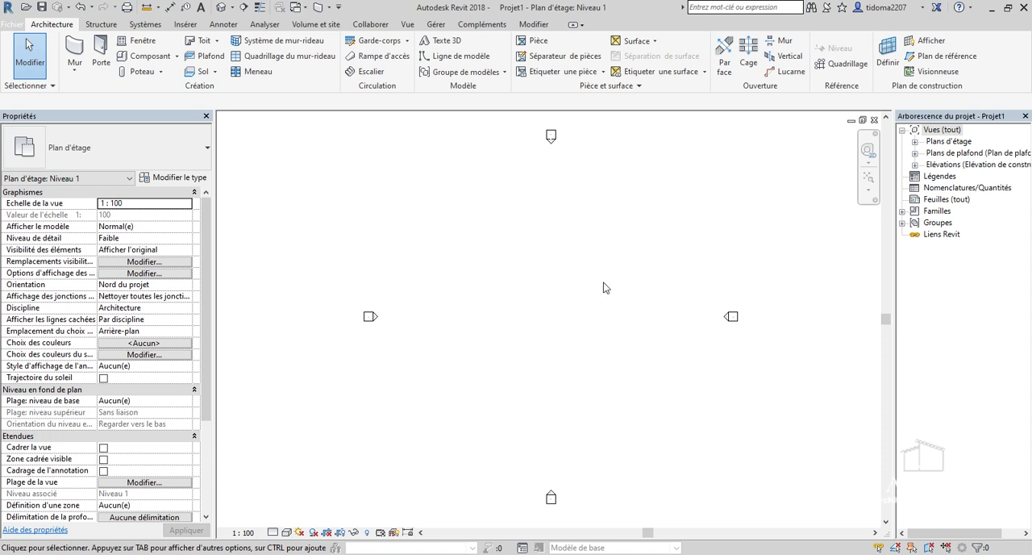
click(915, 165)
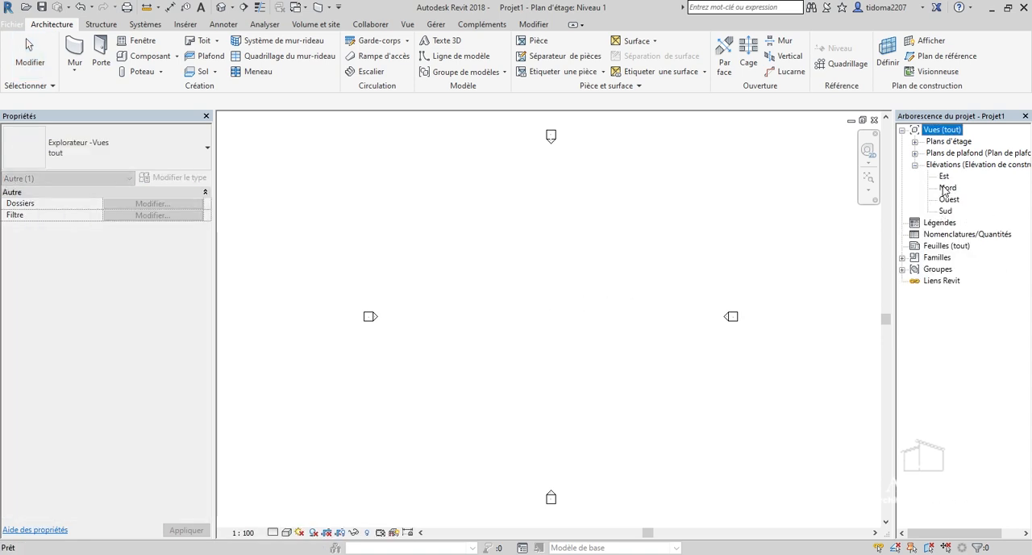
double_click(947, 189)
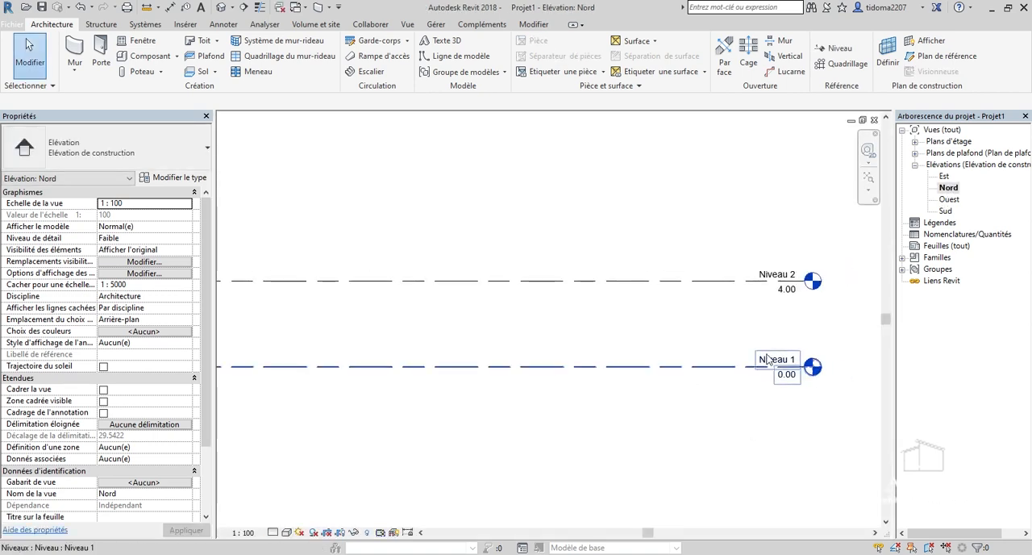
Rename the Niveau 1 level to 00-RDC and accept renaming the corresponding views.
scroll(769, 415, up, 2)
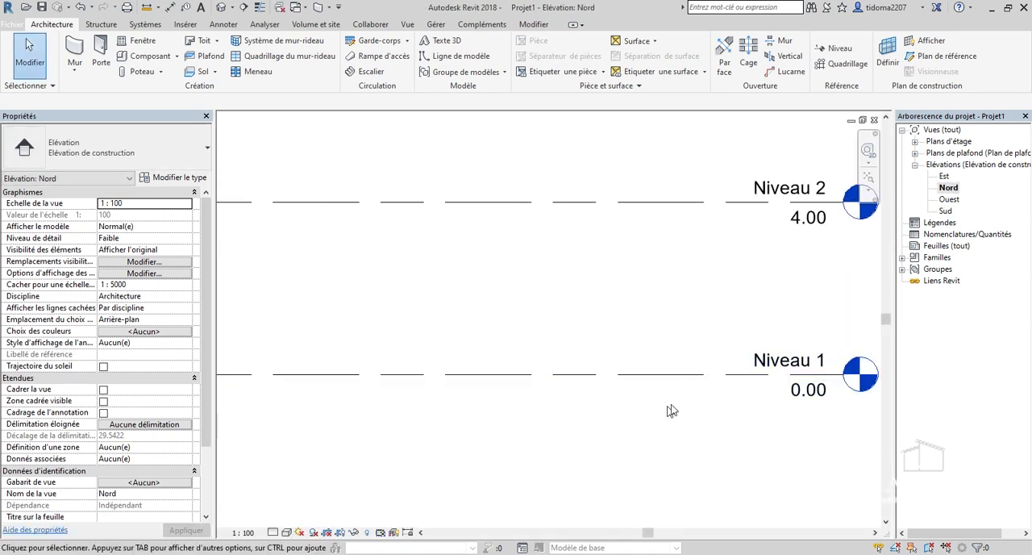
scroll(790, 379, down, 1)
click(796, 371)
key(BackSpace)
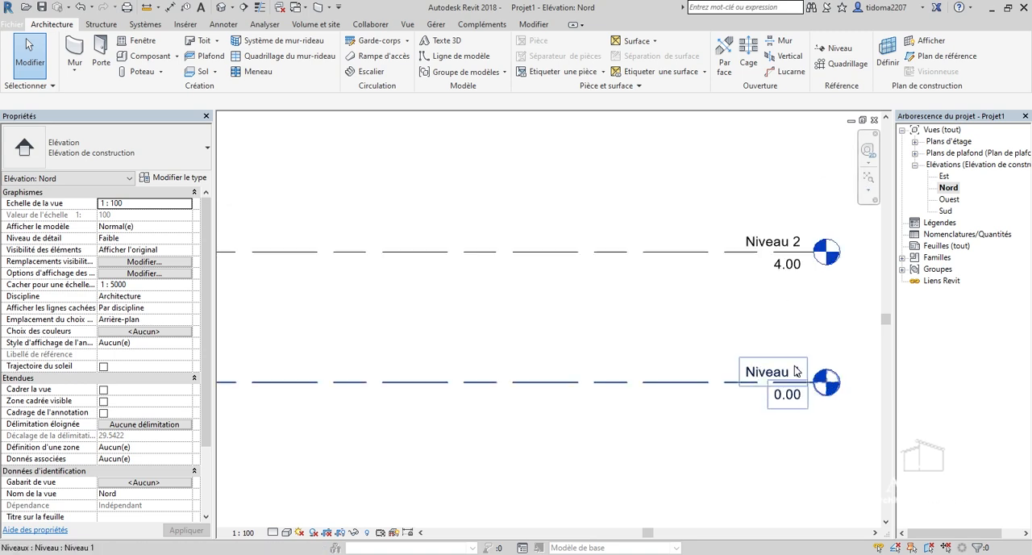
key(Return)
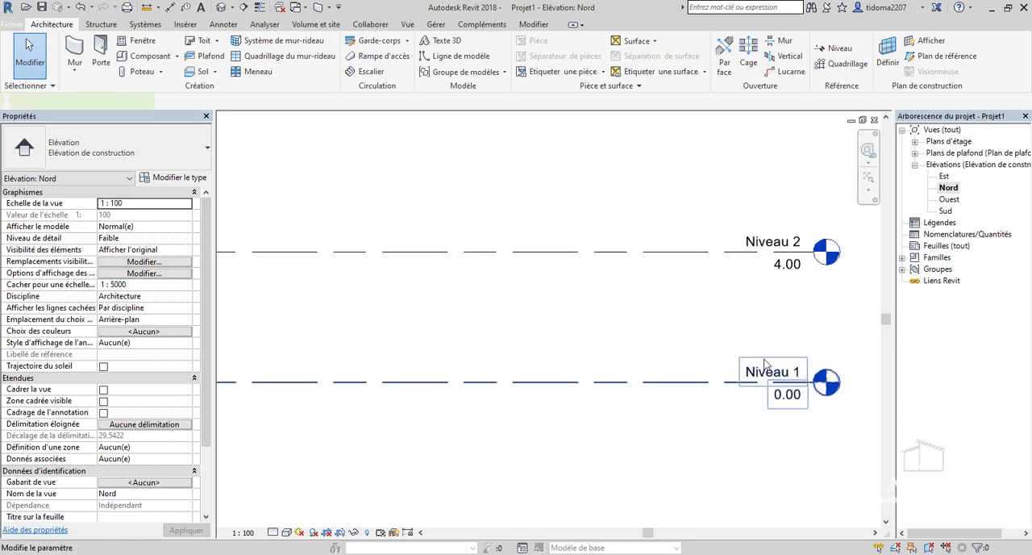
click(764, 362)
scroll(794, 370, up, 3)
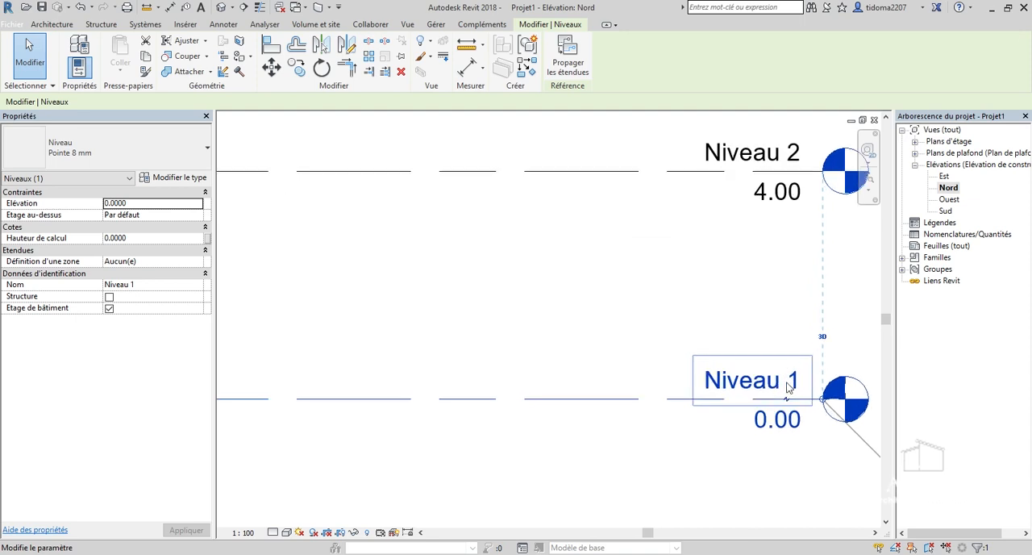
click(789, 387)
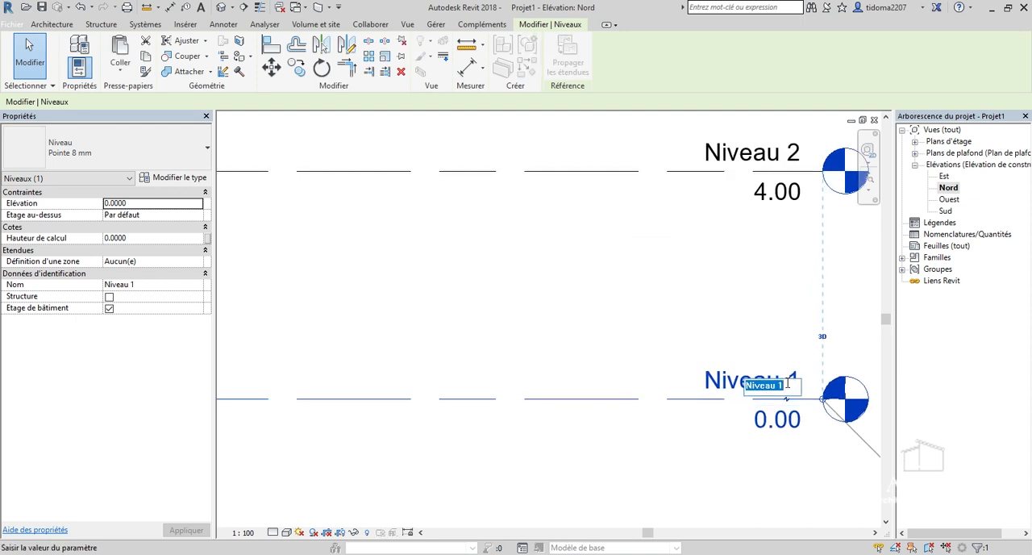
text(r)
key(Return)
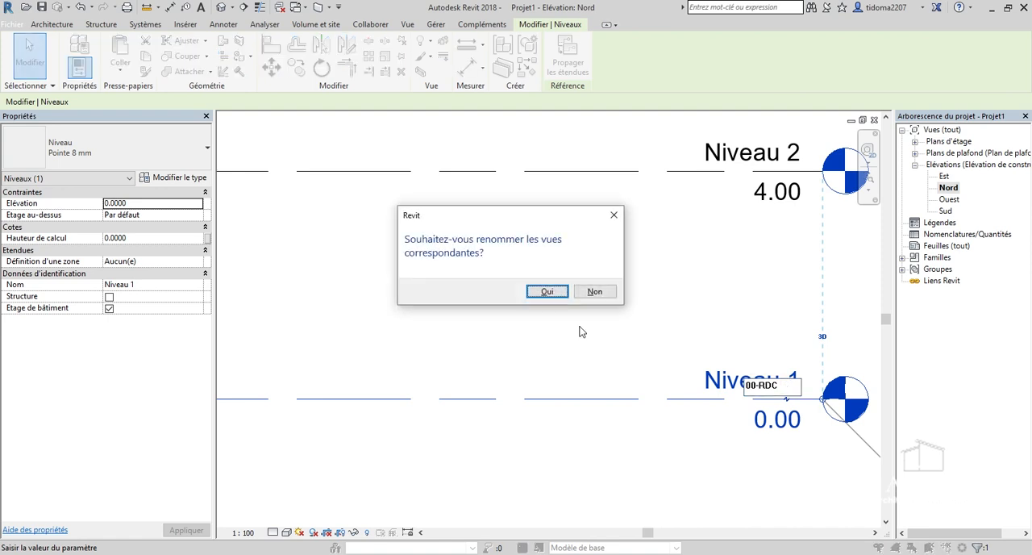
click(548, 292)
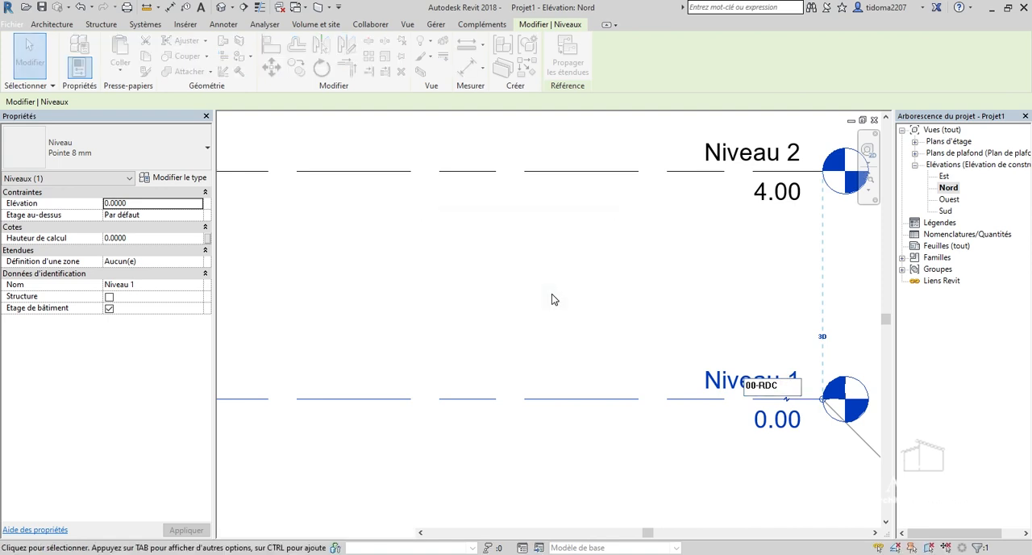
Rename the Niveau 2 level to Niveau 1, accept renaming its corresponding views, and deselect the level.
middle_drag(787, 155, 661, 345)
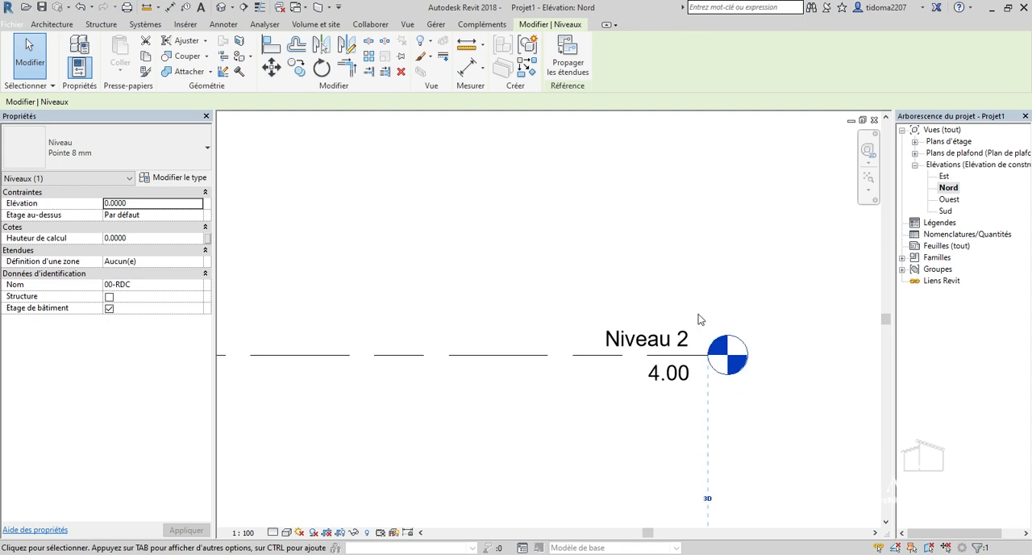
click(661, 343)
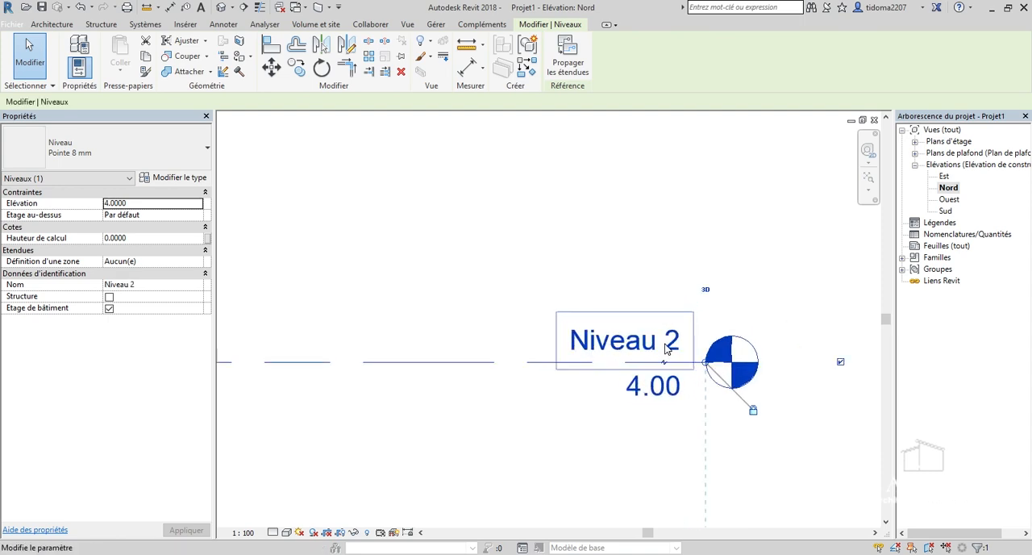
click(663, 345)
scroll(667, 351, up, 2)
click(680, 360)
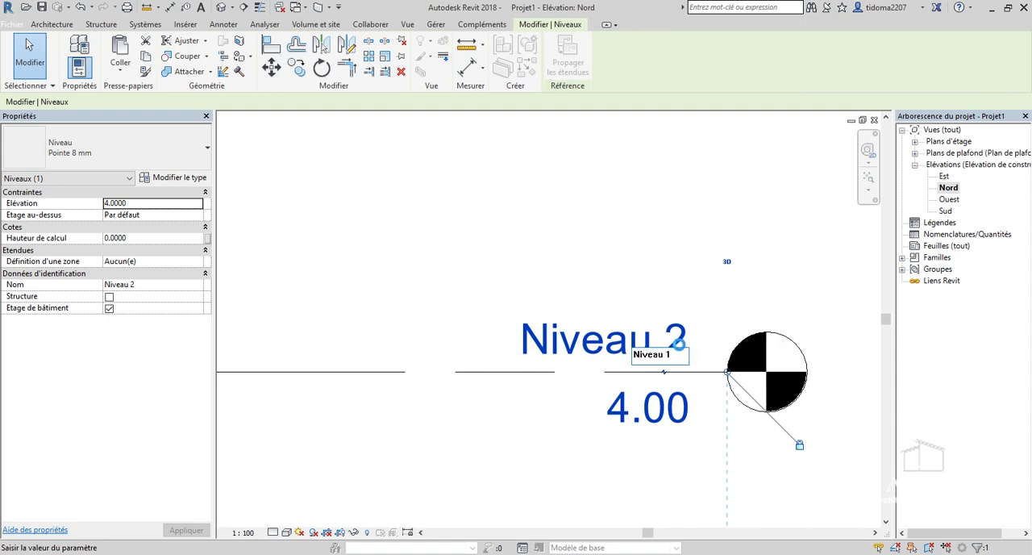
text(1)
key(Return)
key(Return)
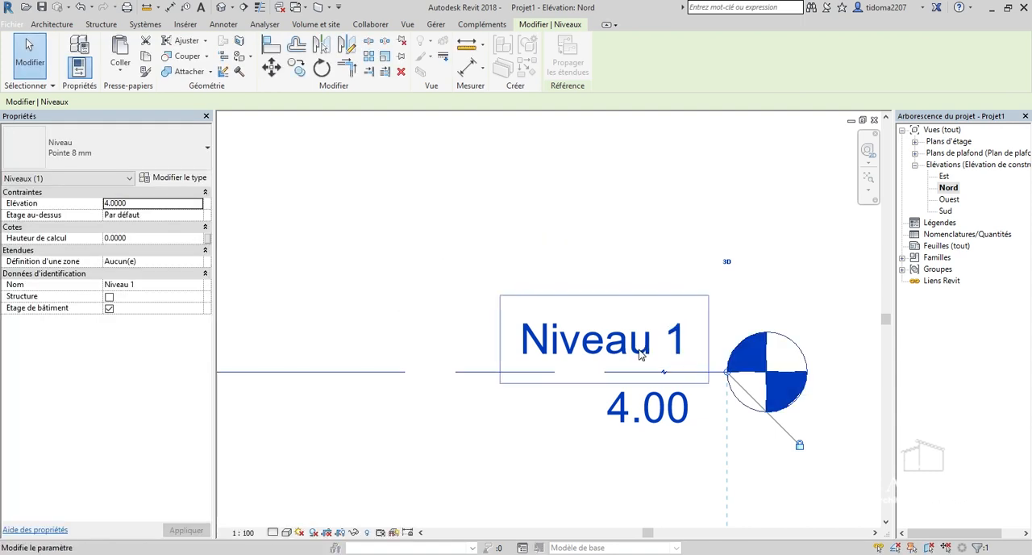
scroll(595, 331, down, 5)
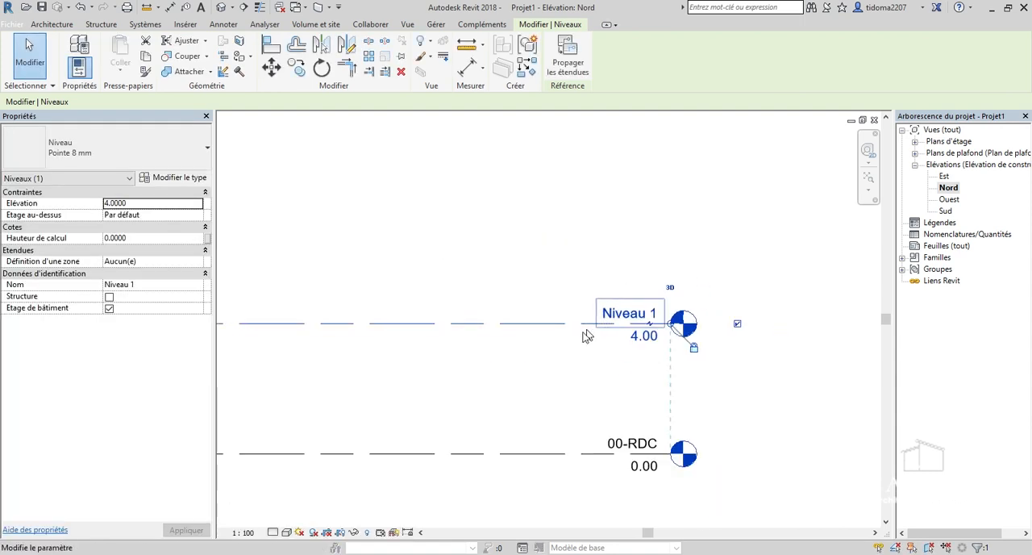
click(573, 349)
scroll(573, 326, up, 2)
scroll(573, 320, up, 1)
scroll(651, 343, down, 3)
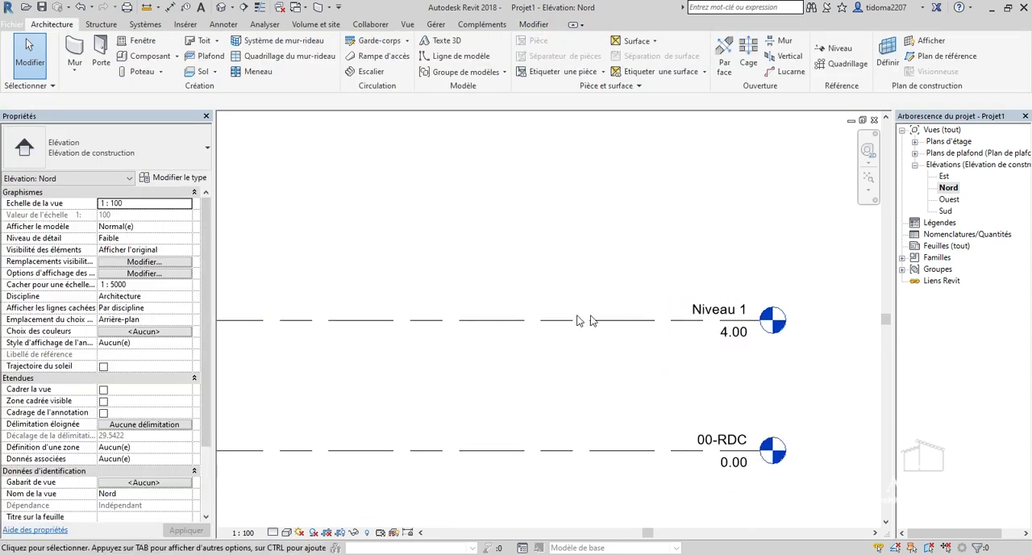
scroll(553, 320, up, 2)
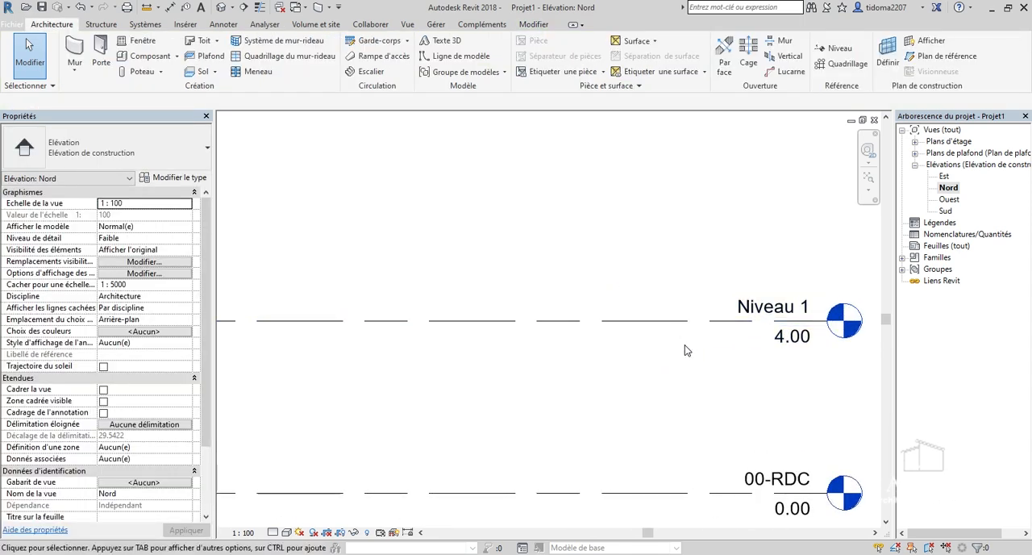
scroll(686, 347, down, 1)
scroll(661, 324, up, 2)
scroll(625, 305, down, 2)
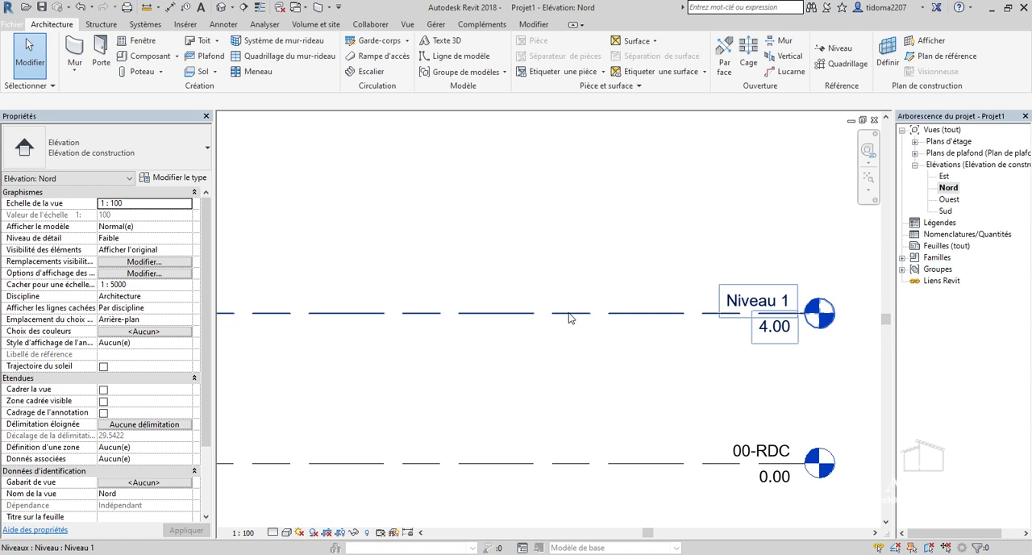
Set the elevation of the Niveau 1 level to 3 m and deselect the level.
click(570, 315)
scroll(818, 337, up, 3)
scroll(747, 323, up, 2)
click(730, 318)
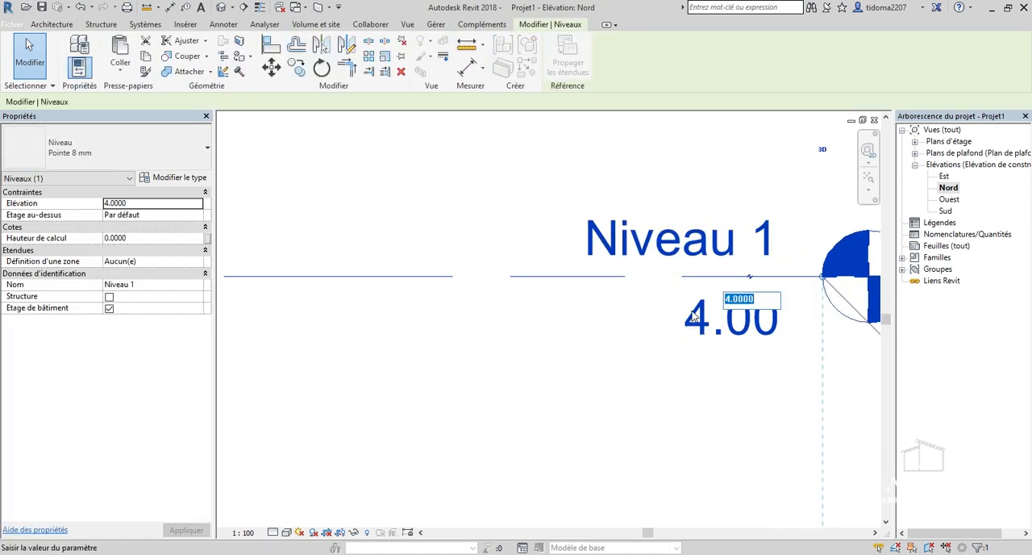
text(3)
key(Return)
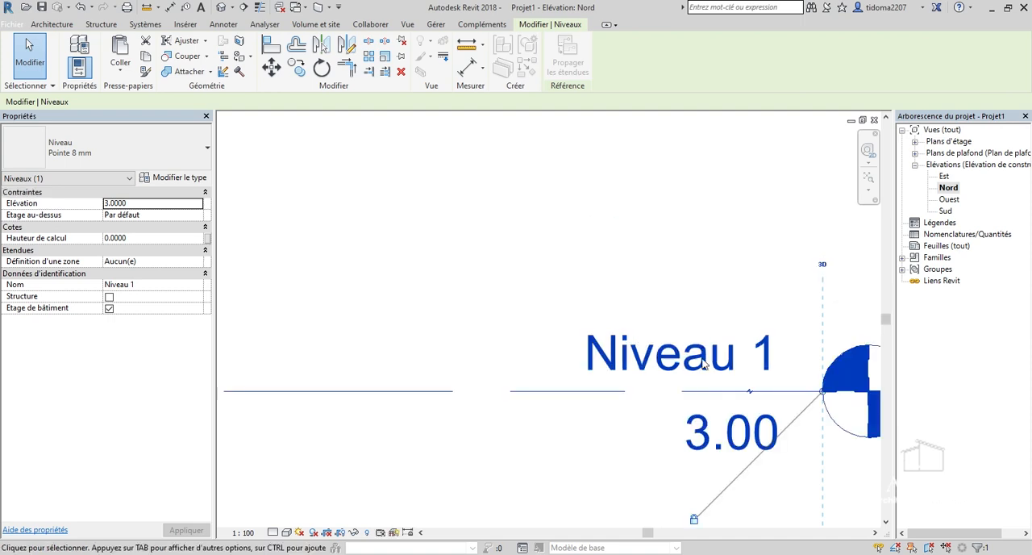
scroll(645, 256, down, 3)
click(666, 234)
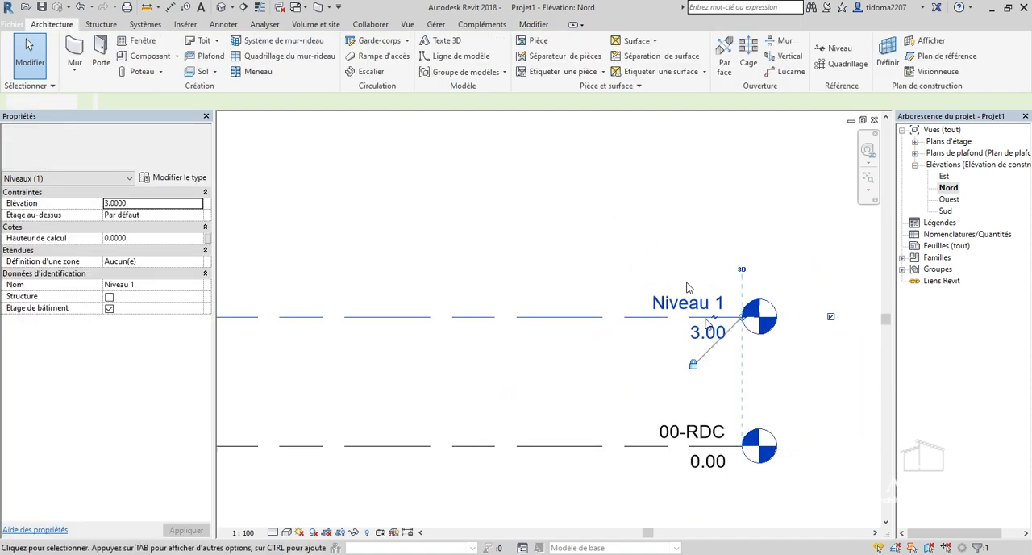
scroll(726, 314, down, 3)
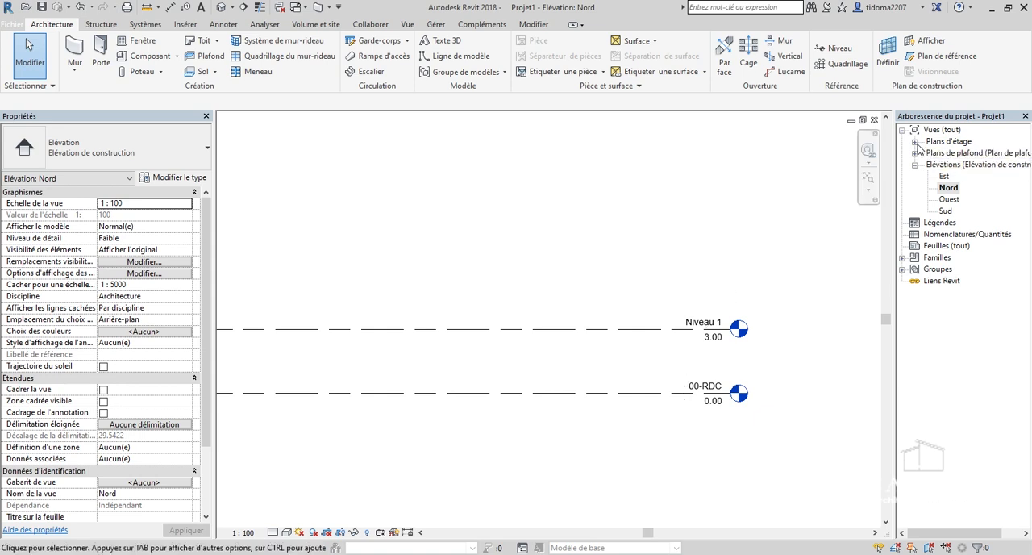
Open the 00-RDC floor plan view from the project's floor plans.
click(914, 141)
double_click(952, 152)
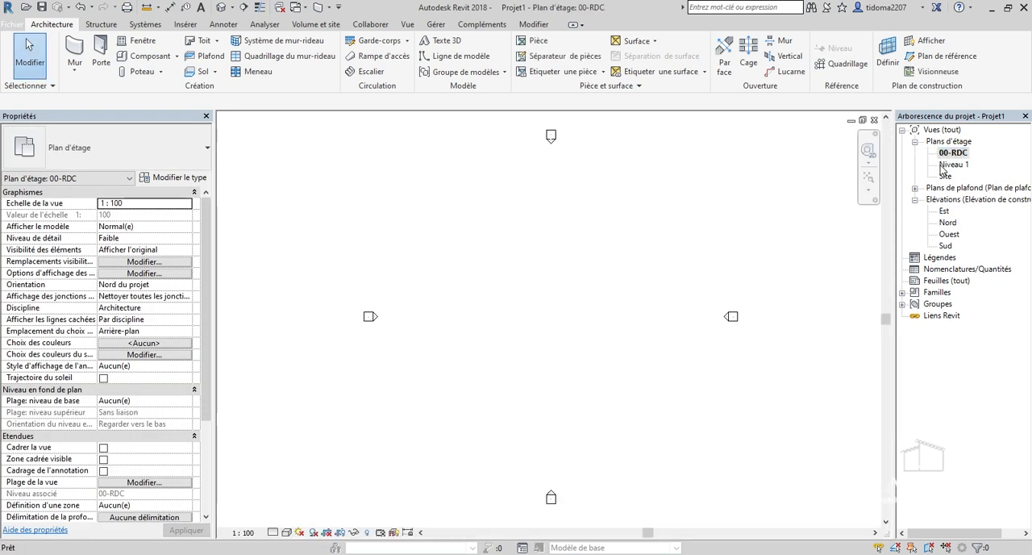
scroll(637, 363, down, 3)
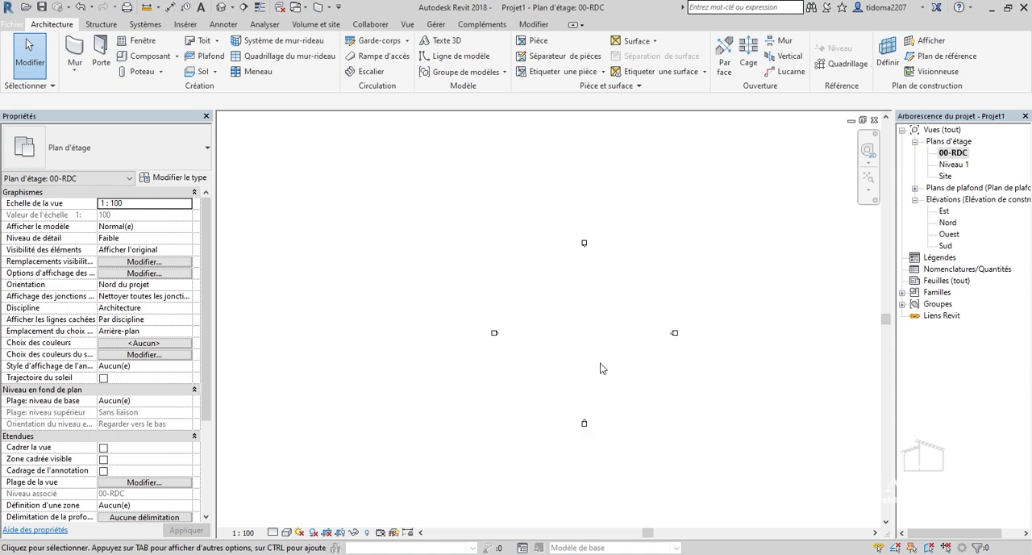
scroll(546, 414, up, 2)
scroll(591, 266, up, 2)
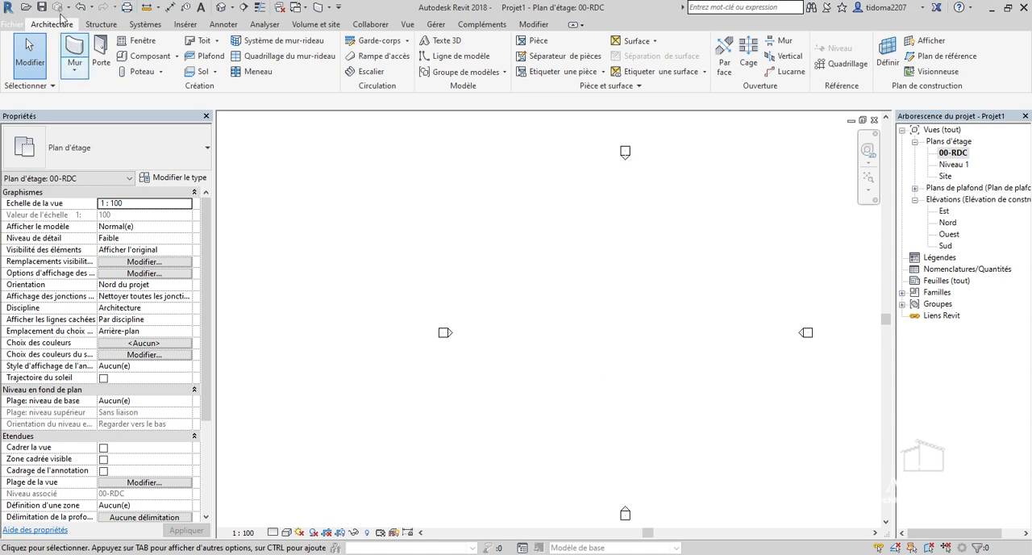
Start an architectural wall and choose the basic wall type Générique - 150 mm.
click(78, 73)
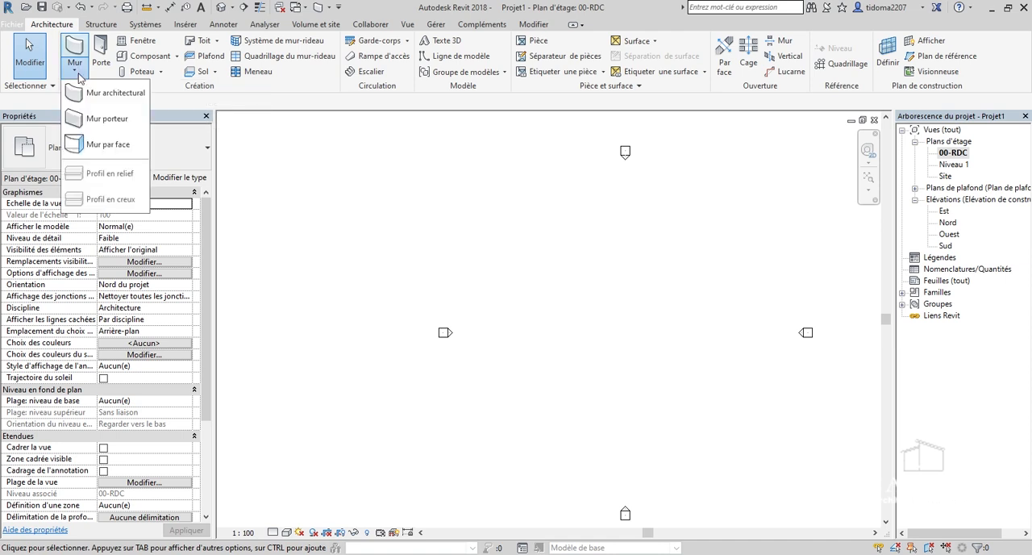
click(89, 97)
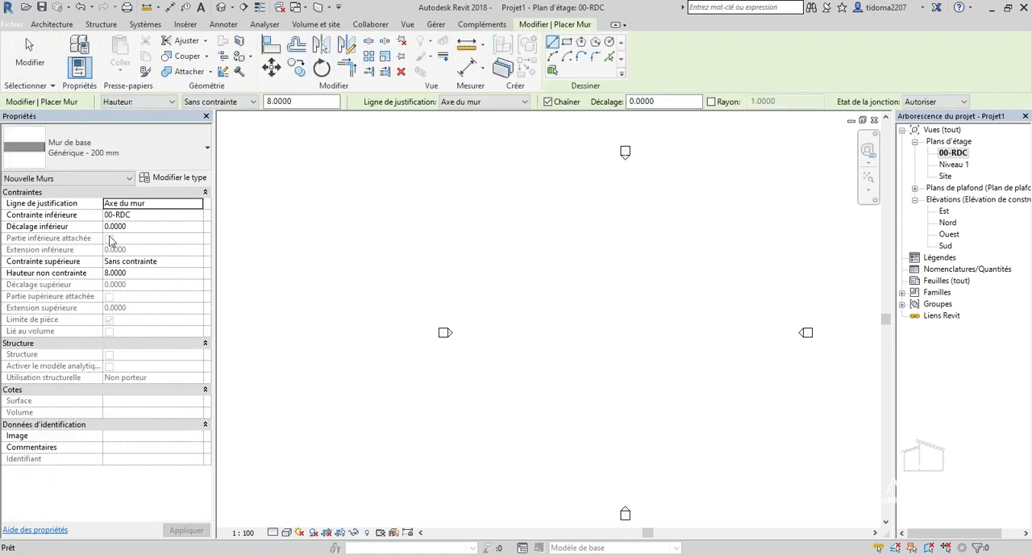
click(138, 152)
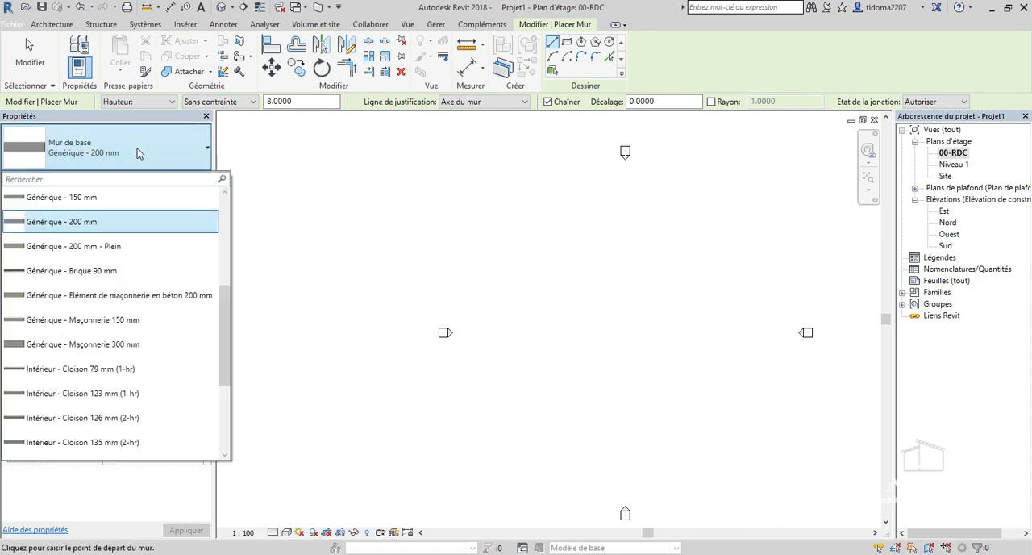
click(128, 202)
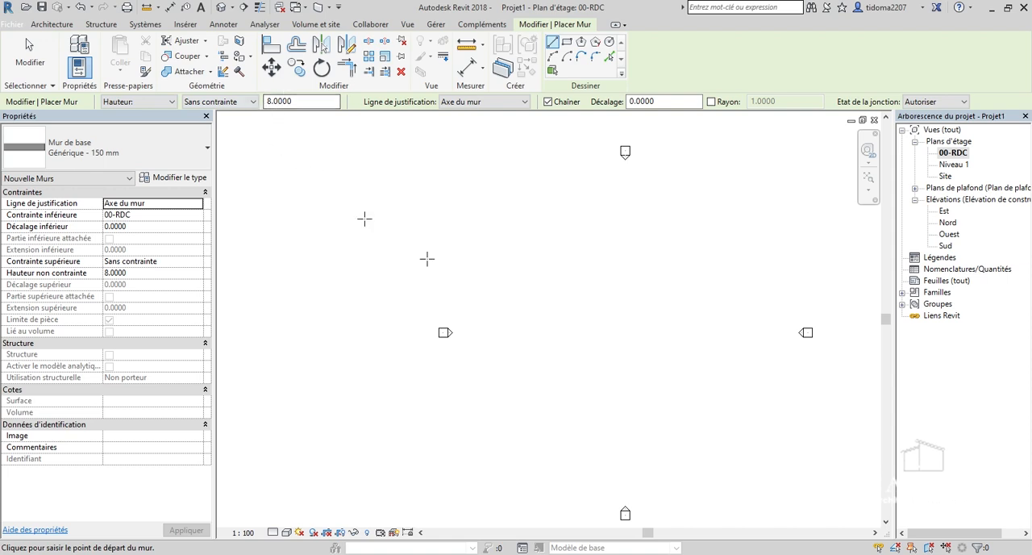
Draw a horizontal wall about 15 m long between the elevation markers and leave the wall command.
click(523, 283)
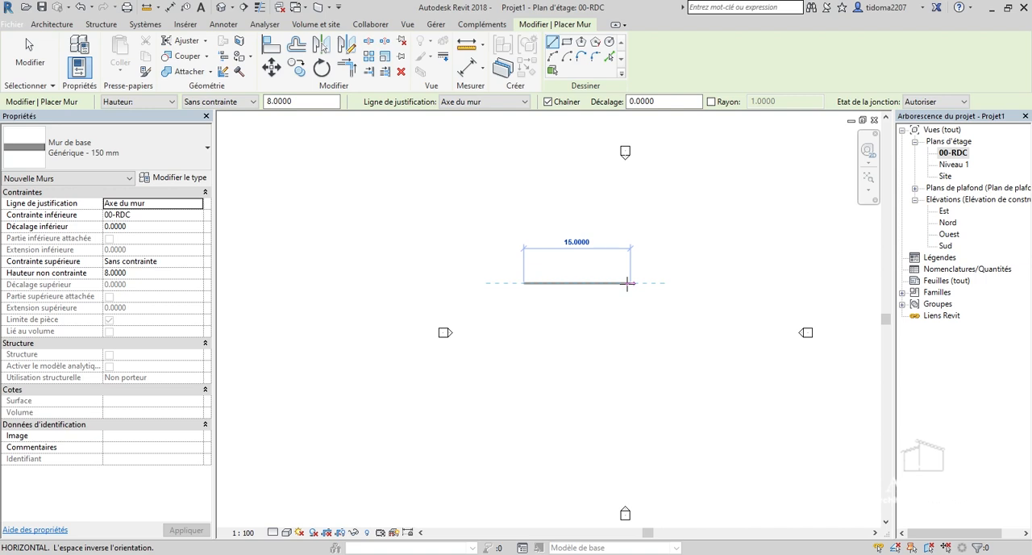
click(629, 283)
key(Escape)
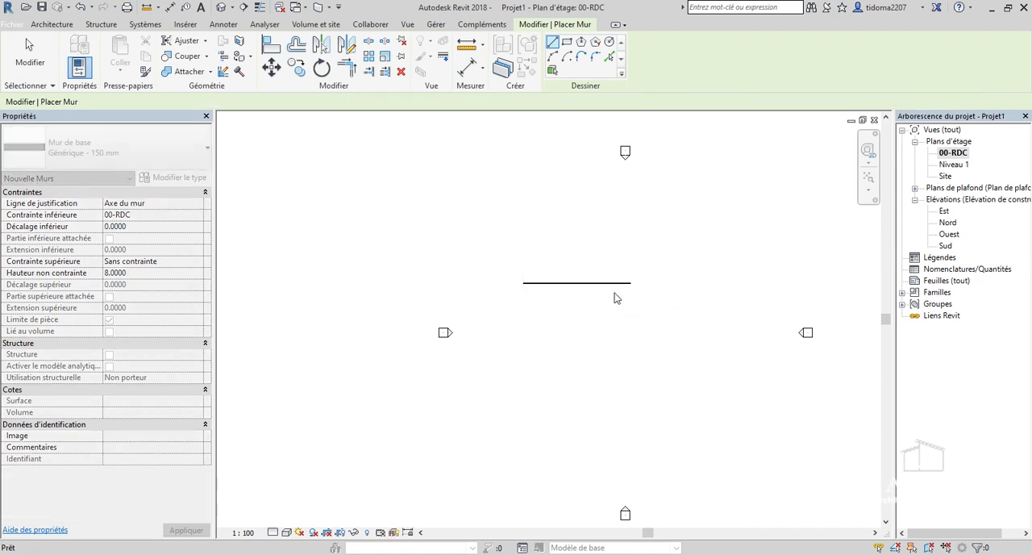
key(Escape)
Select the drawn wall, examine its height against the levels in the Ouest elevation, and delete it.
click(603, 283)
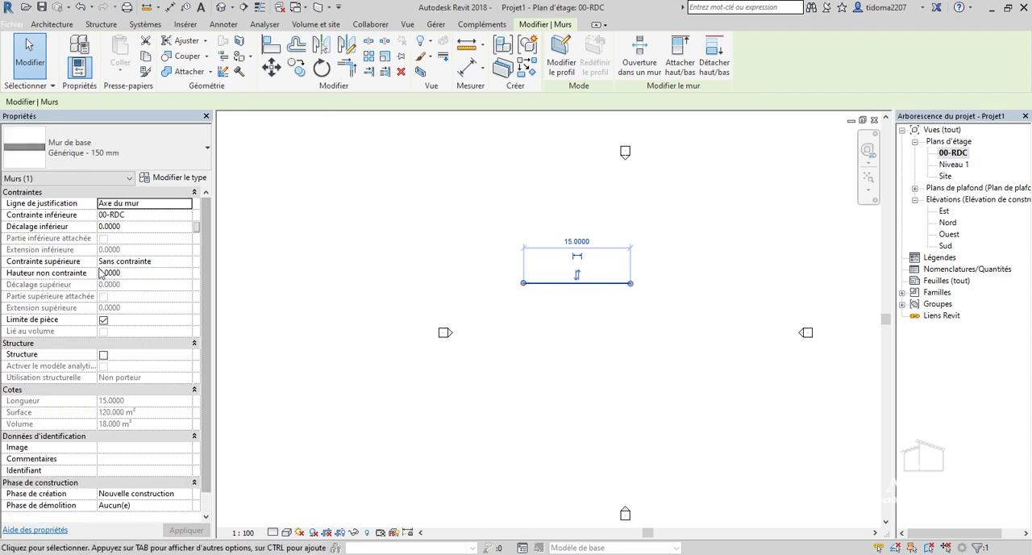
double_click(949, 233)
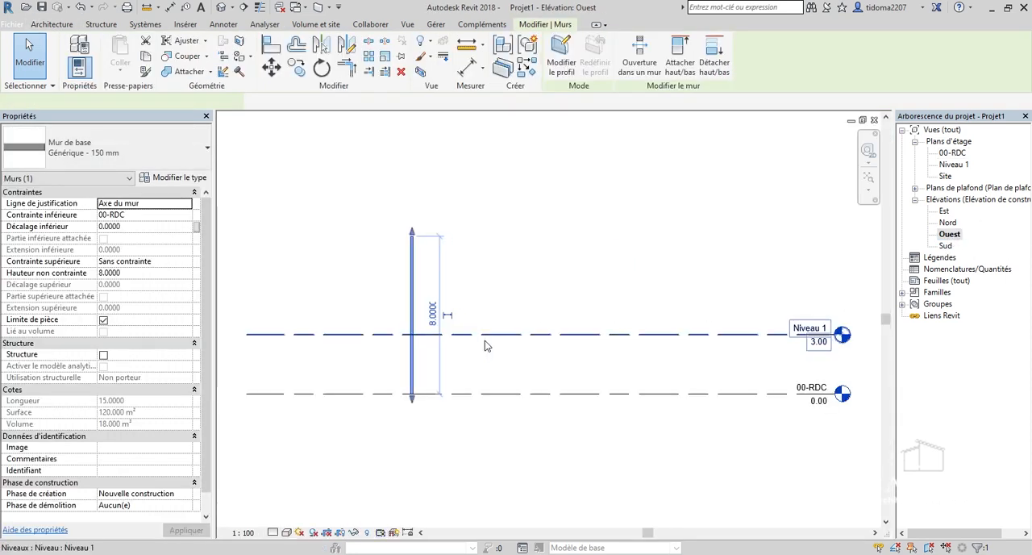
scroll(430, 331, up, 4)
scroll(430, 307, down, 1)
scroll(395, 330, down, 2)
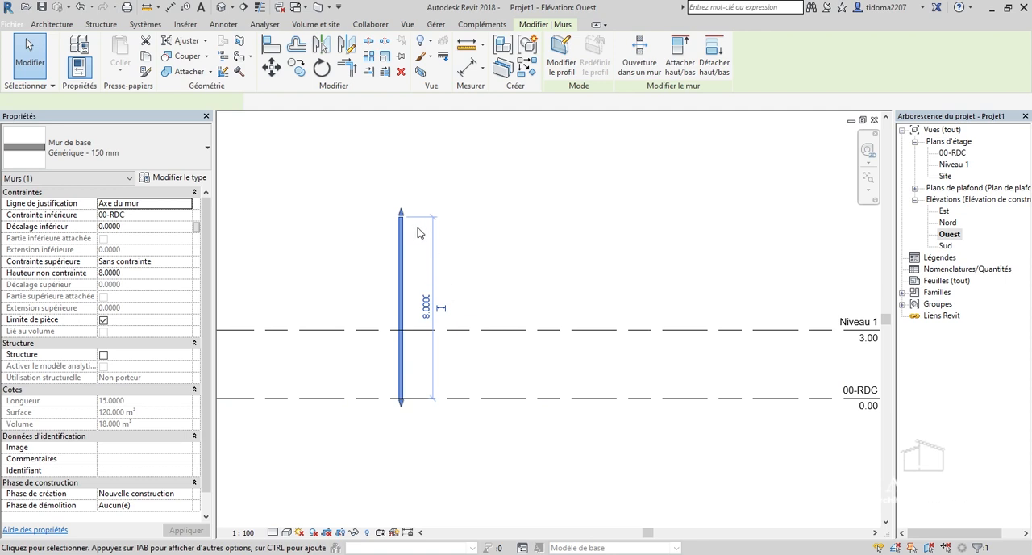
scroll(417, 229, down, 1)
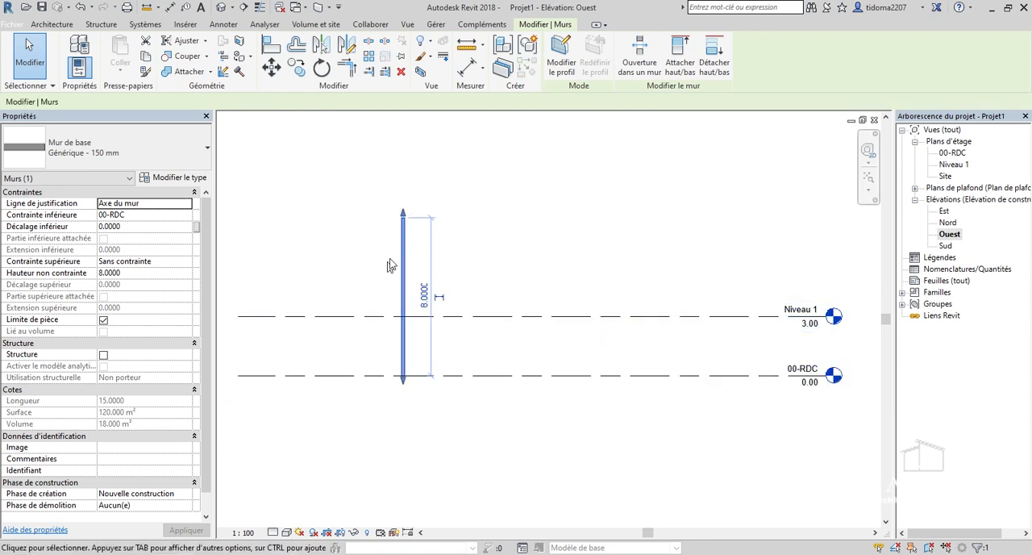
right_click(398, 232)
click(465, 419)
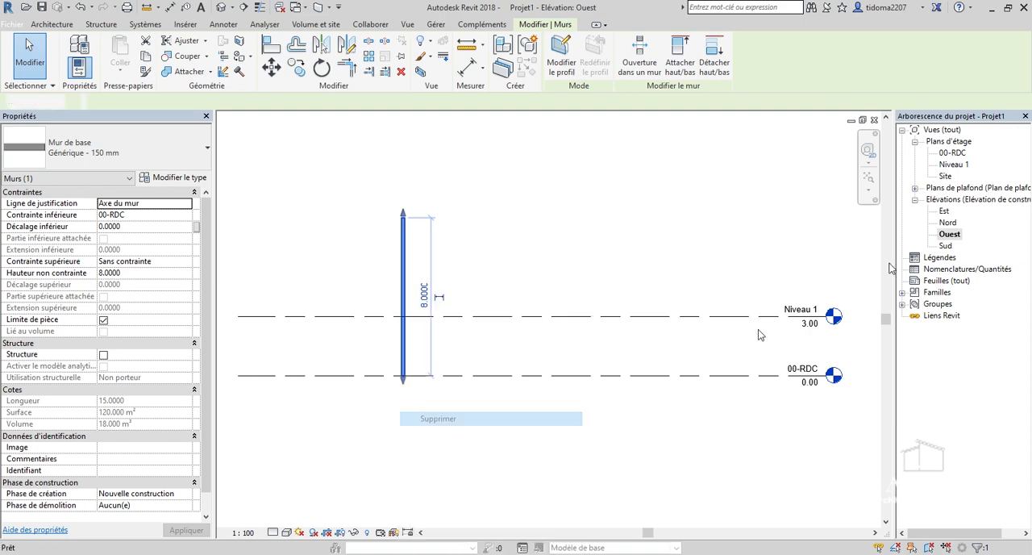
Return to the 00-RDC floor plan and start a wall with its height constrained up to Niveau 1.
double_click(950, 154)
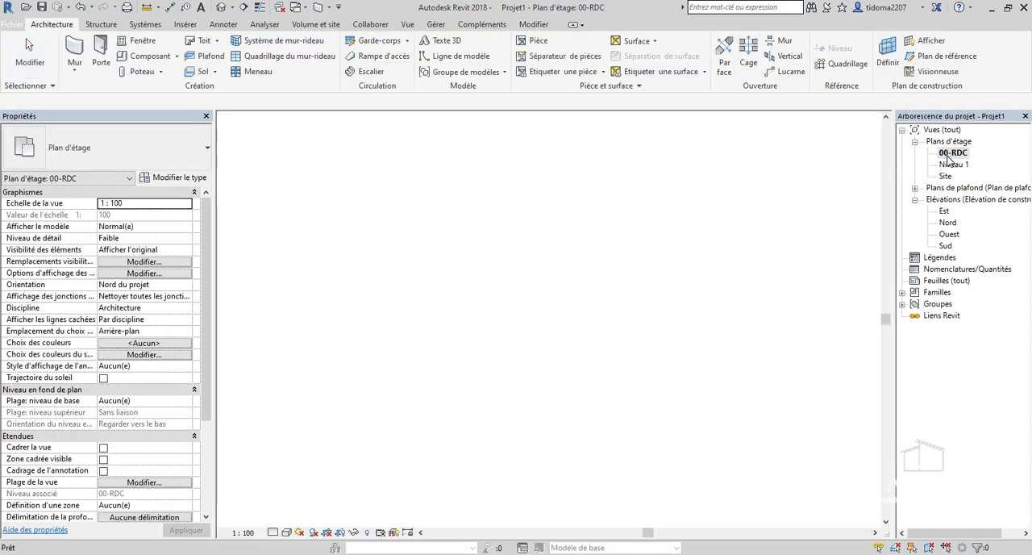
click(73, 48)
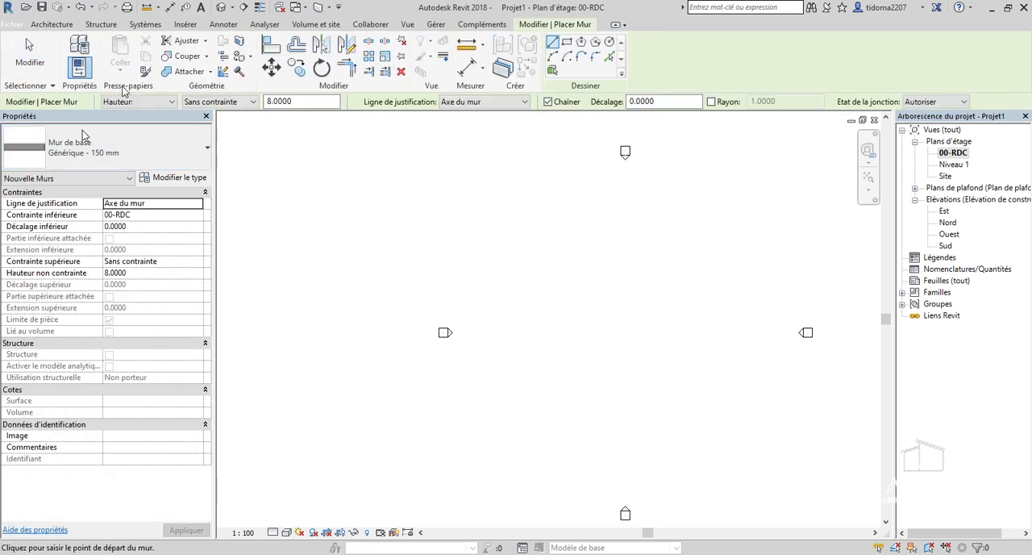
click(234, 101)
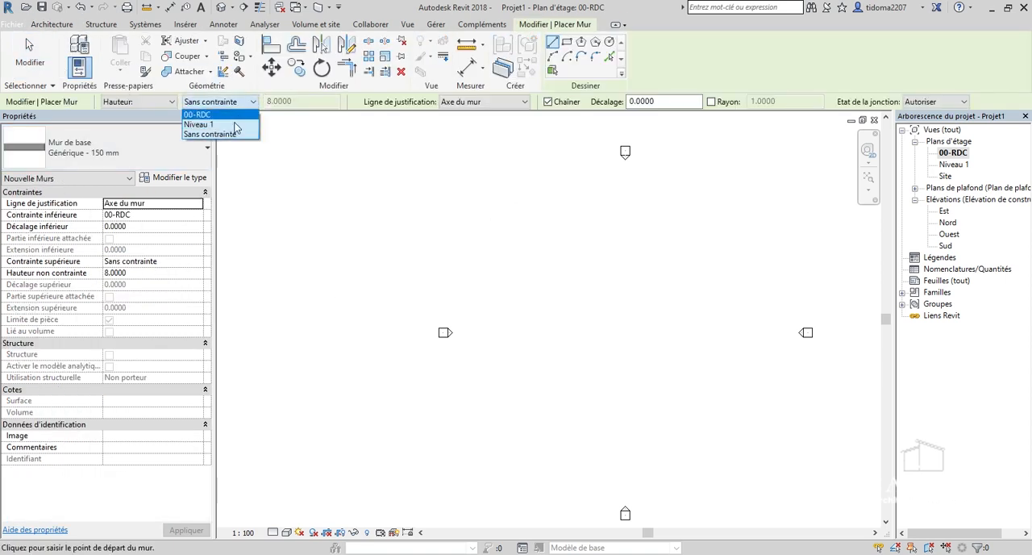
click(235, 125)
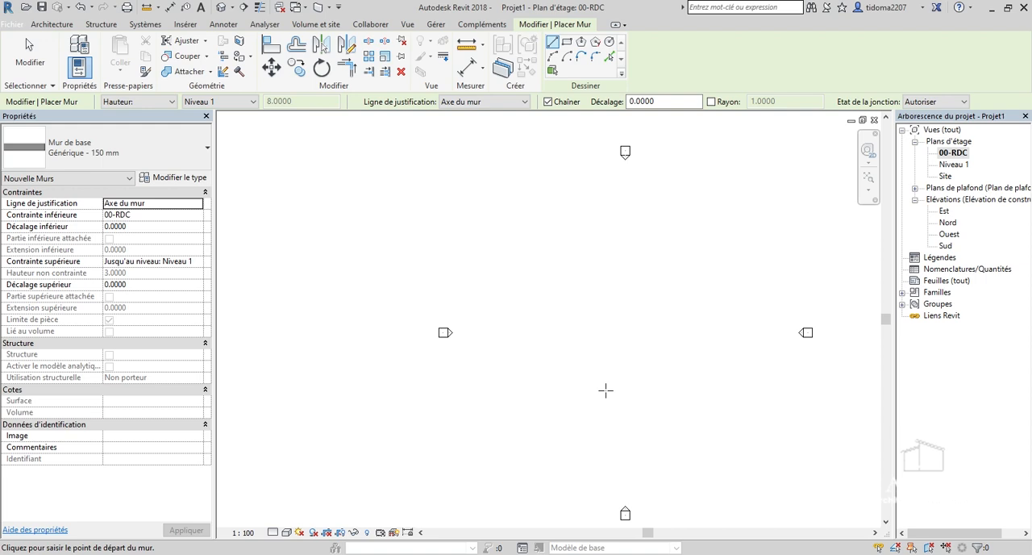
scroll(698, 368, down, 1)
scroll(698, 369, up, 2)
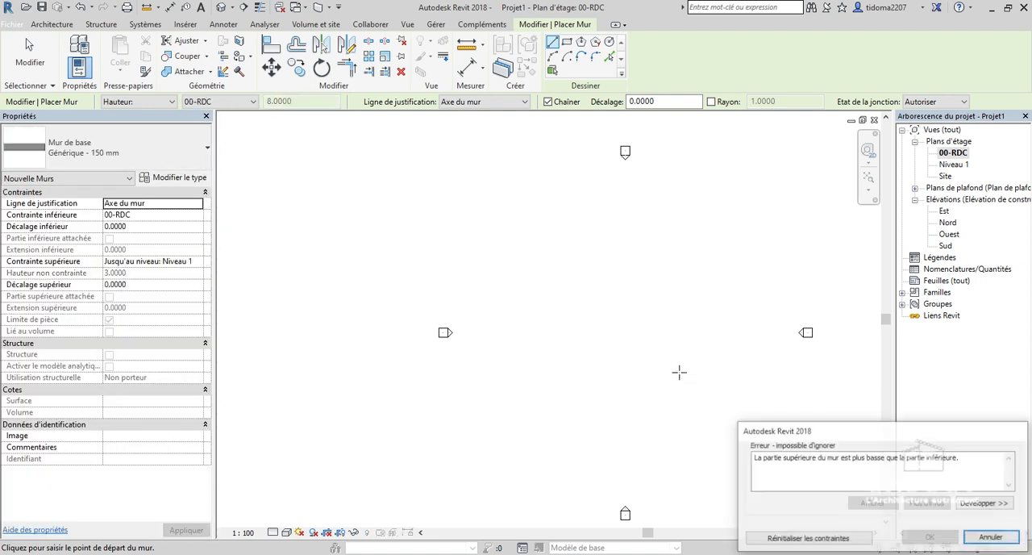
click(990, 538)
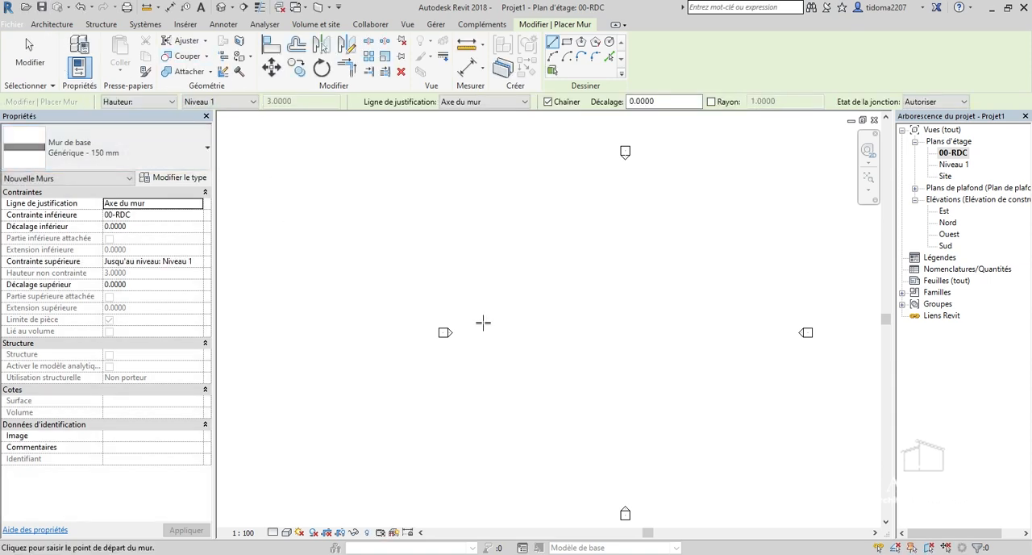
Draw a horizontal wall 3 m long in the lower part of the area between the elevation markers.
click(613, 387)
scroll(704, 387, up, 3)
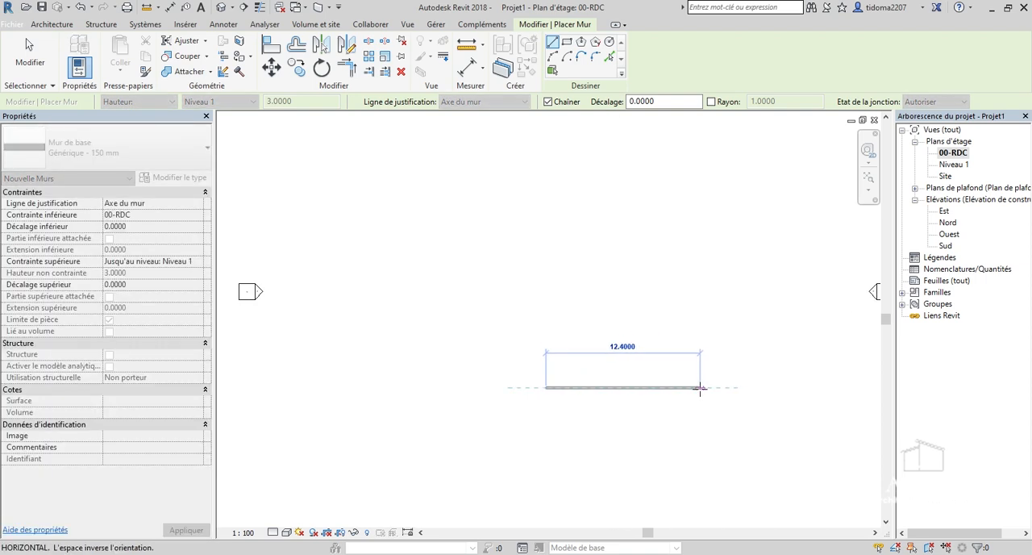
scroll(700, 389, up, 3)
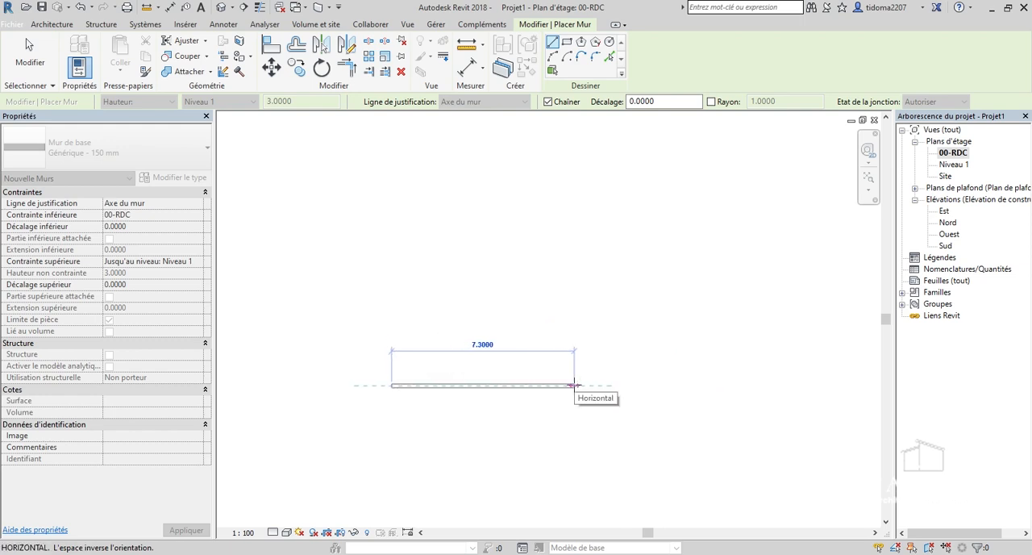
text(3)
key(Return)
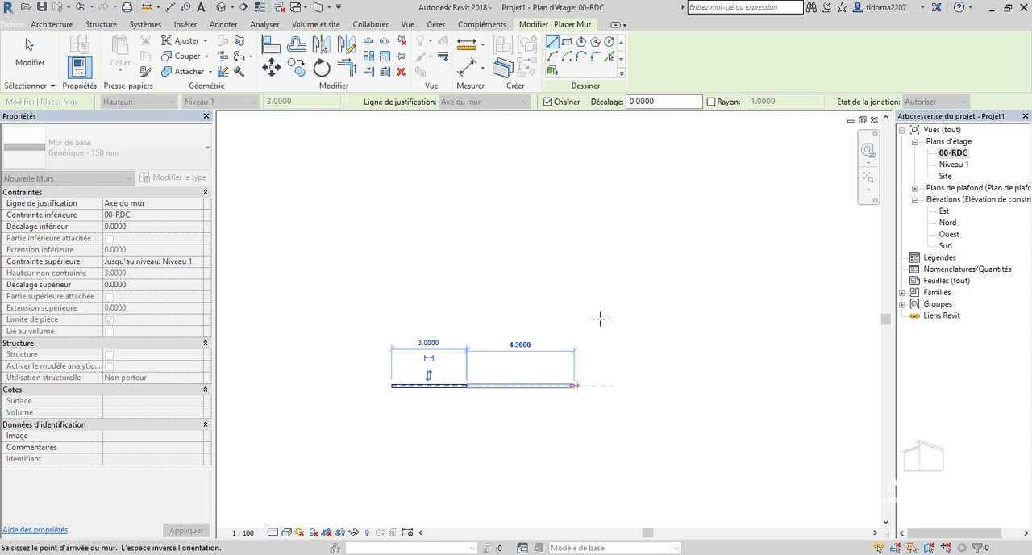
Continue the chain from the wall's right end with three 3 m walls to close a square room.
scroll(609, 316, up, 2)
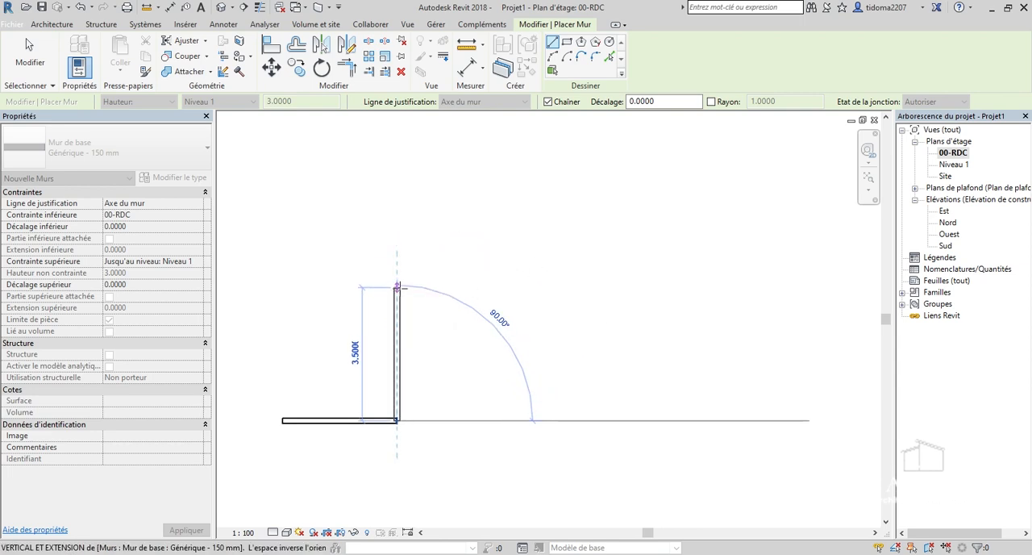
click(396, 305)
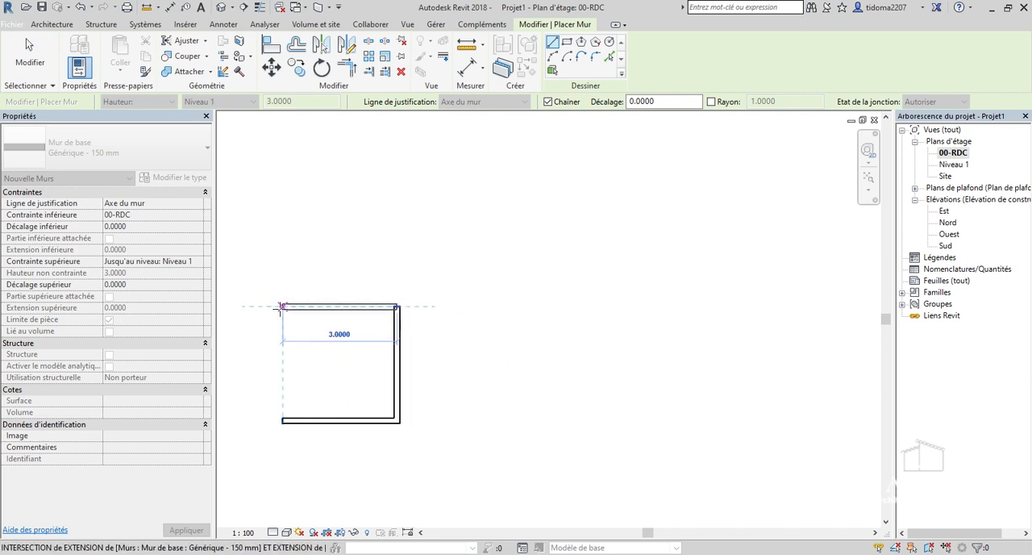
click(282, 305)
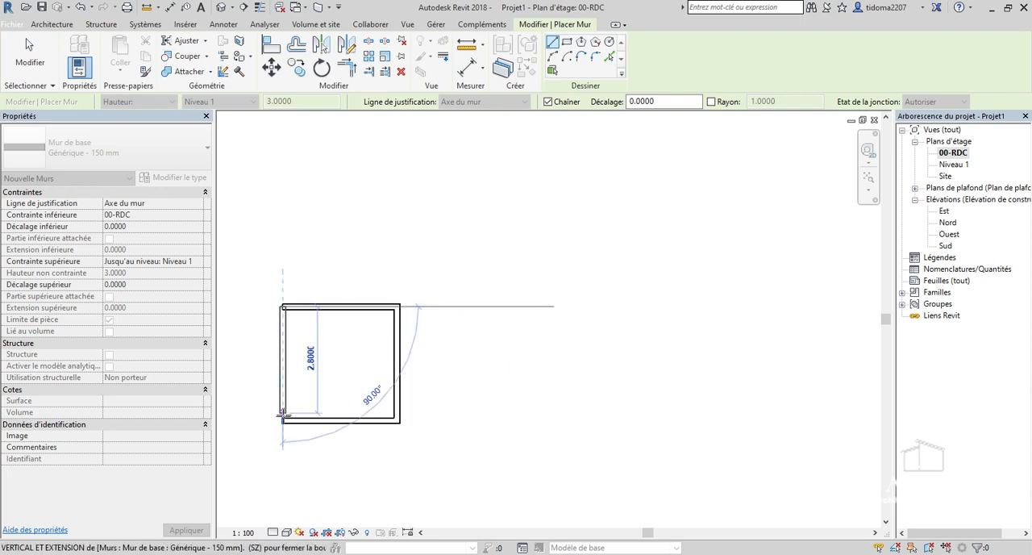
click(282, 419)
scroll(575, 417, down, 3)
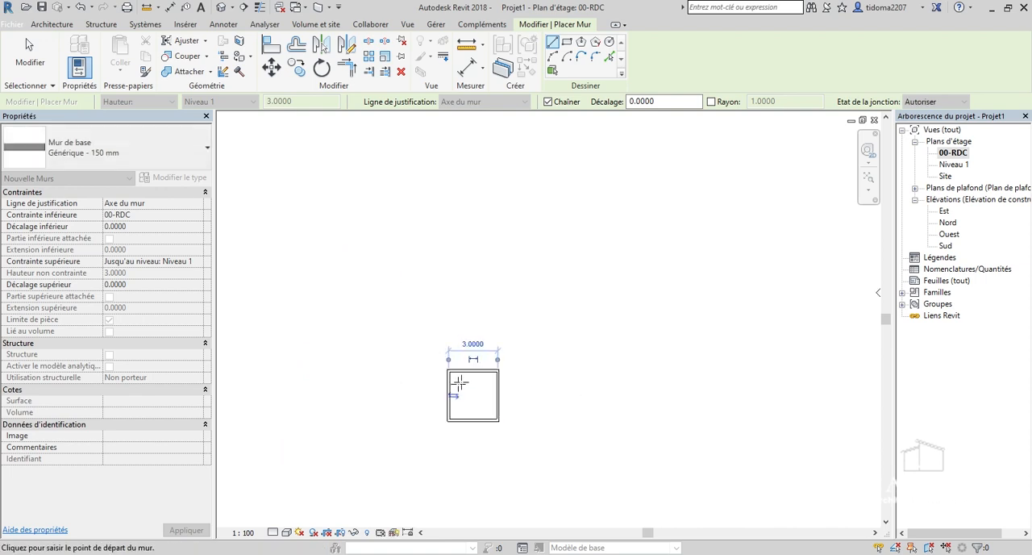
From the square room's upper-right corner, draw a 3 m wall upward and a 3 m wall from its end to the left.
scroll(457, 383, up, 6)
scroll(510, 375, up, 4)
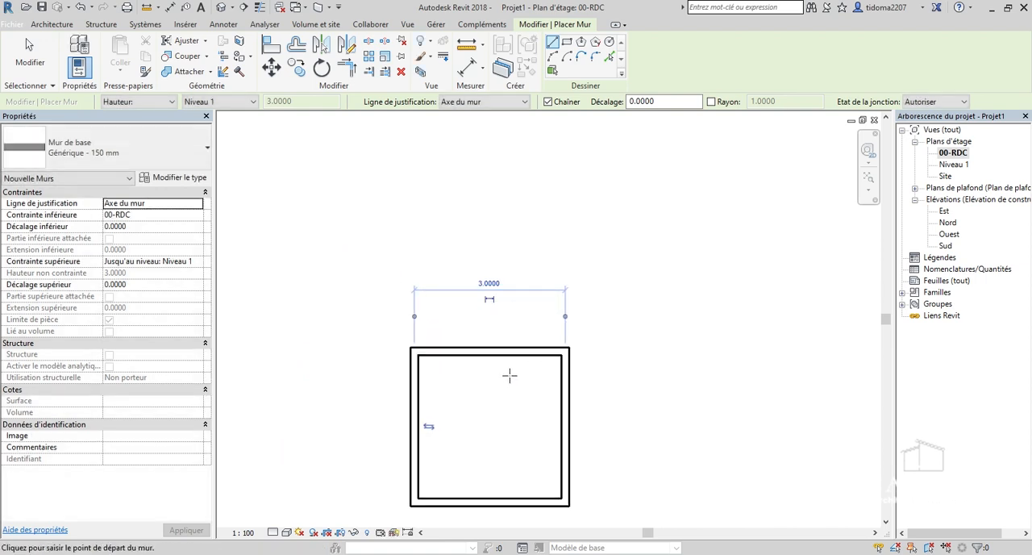
scroll(642, 401, down, 2)
scroll(527, 290, up, 1)
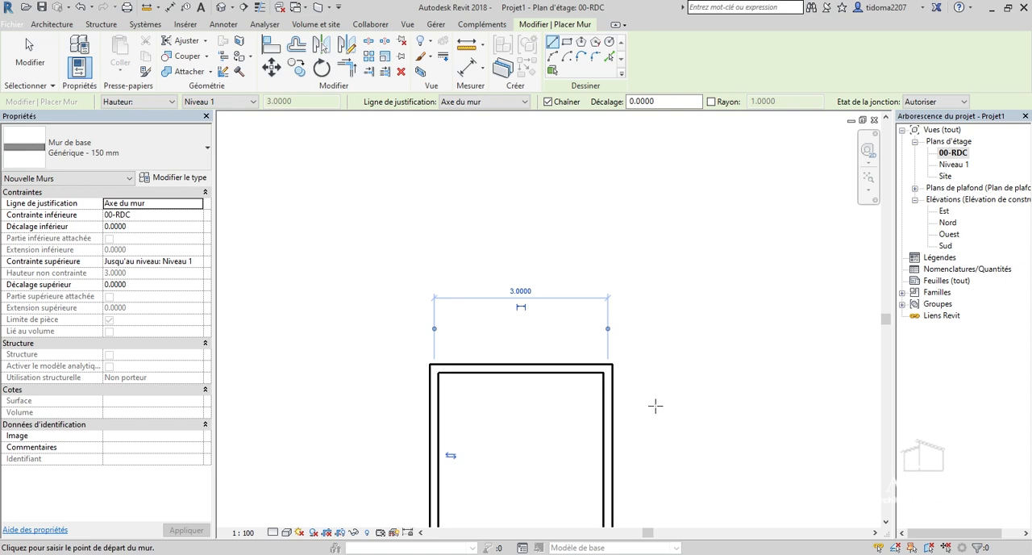
click(607, 368)
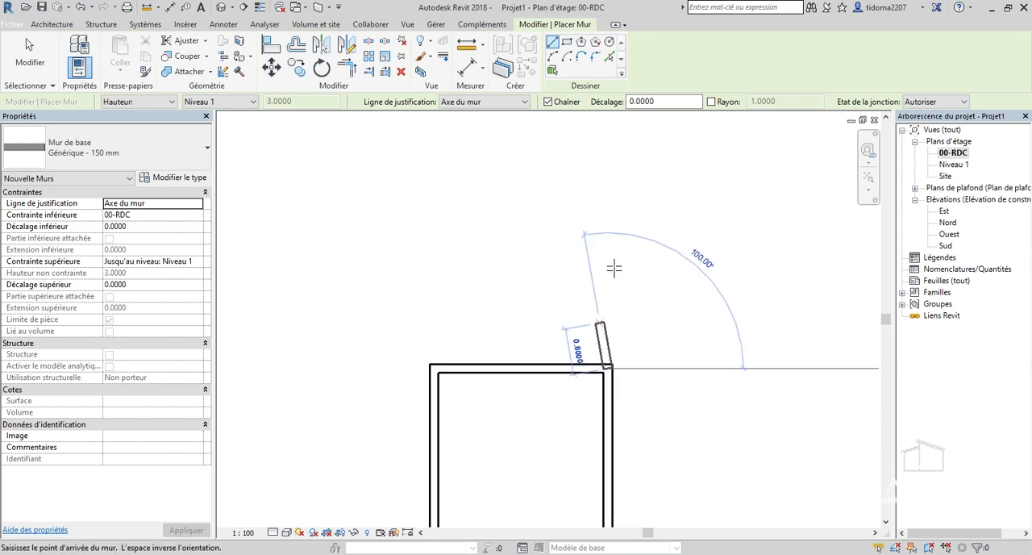
scroll(602, 322, down, 2)
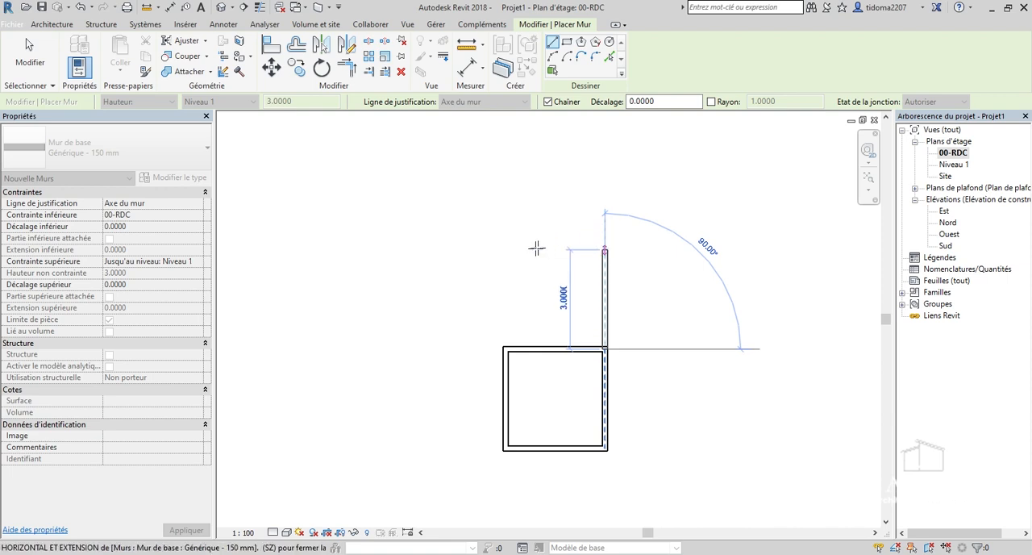
click(604, 249)
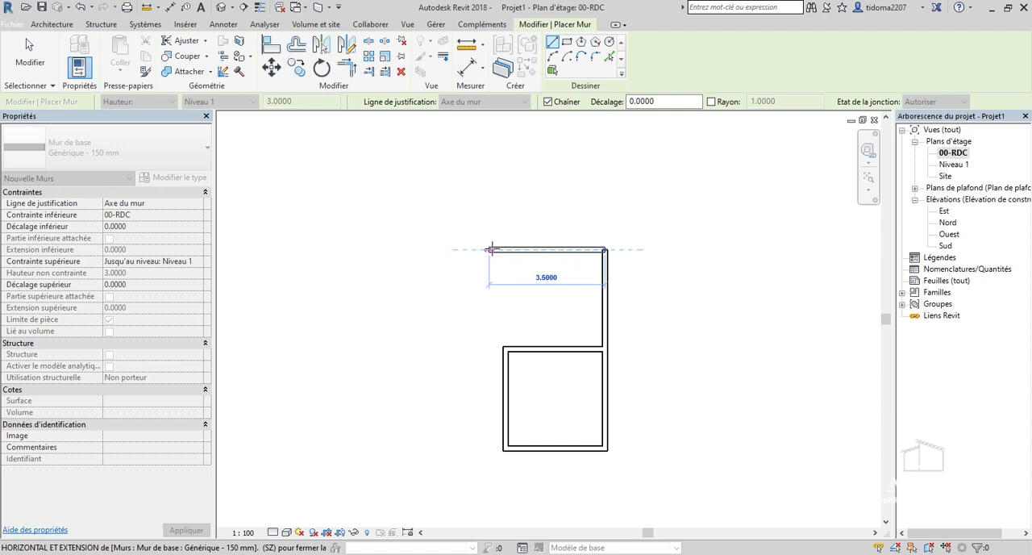
click(505, 249)
From the last wall's left end, draw a 3.6 m wall upward, a 3 m wall to the right and a wall down closing the room.
scroll(501, 249, down, 3)
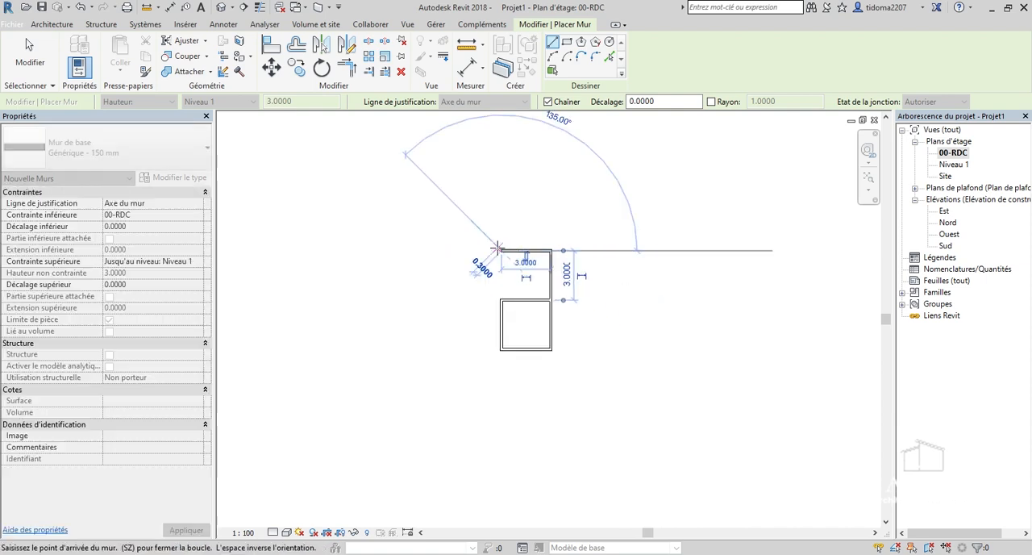
scroll(507, 162, up, 5)
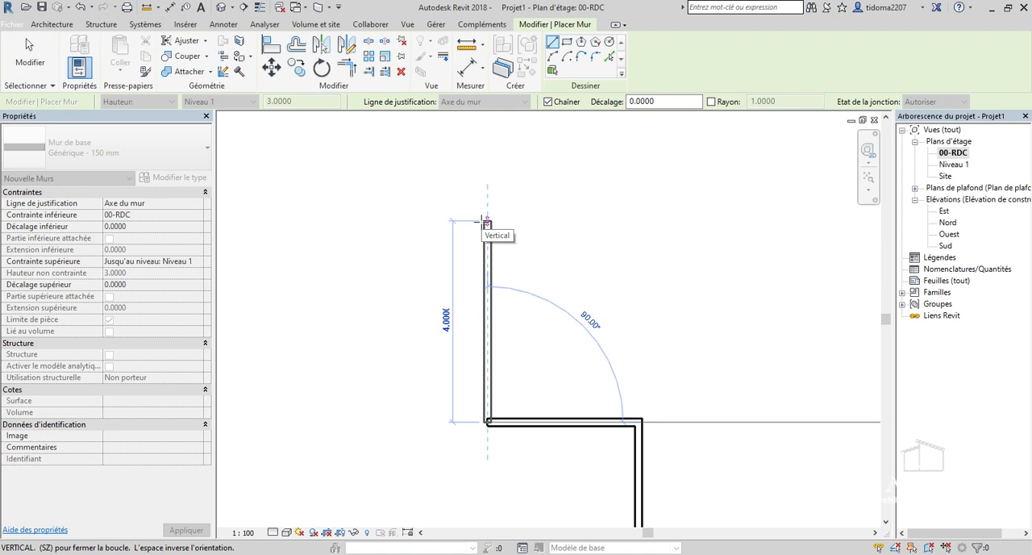
scroll(485, 220, up, 2)
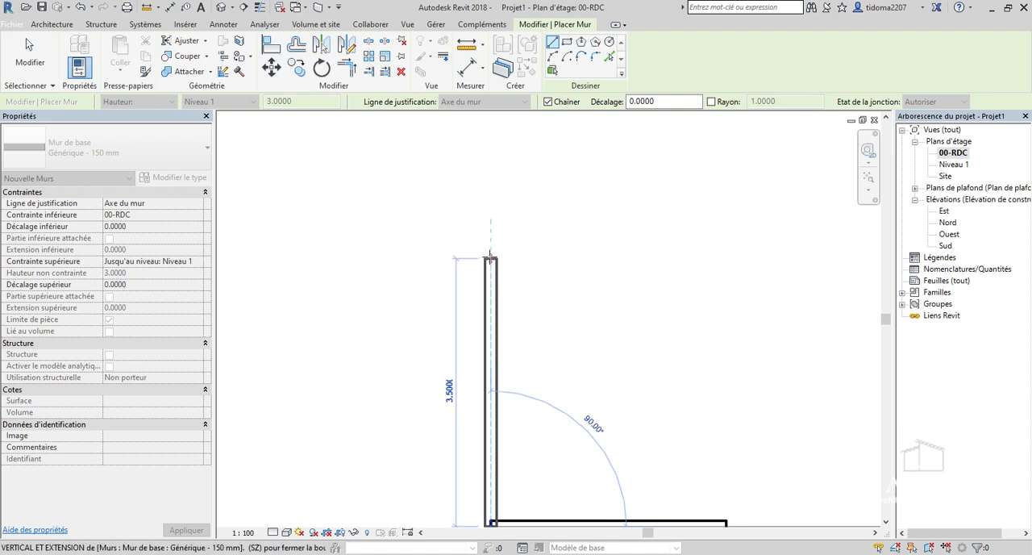
click(490, 256)
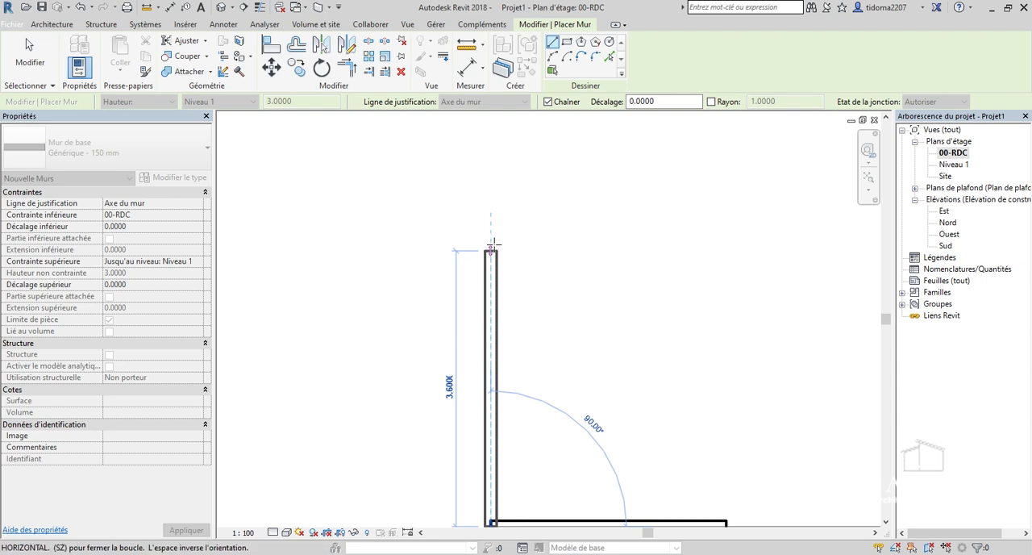
scroll(493, 238, down, 2)
scroll(492, 246, down, 1)
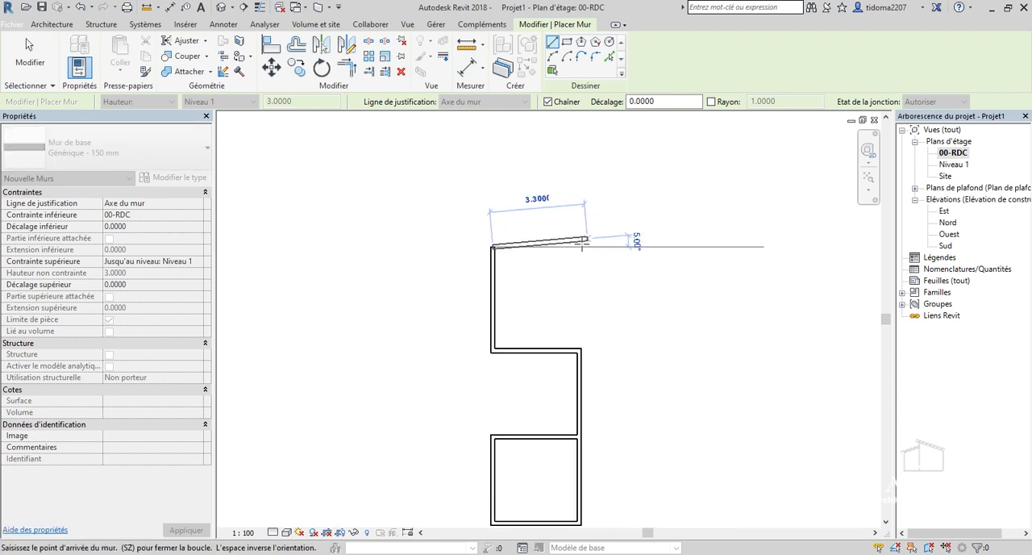
click(579, 245)
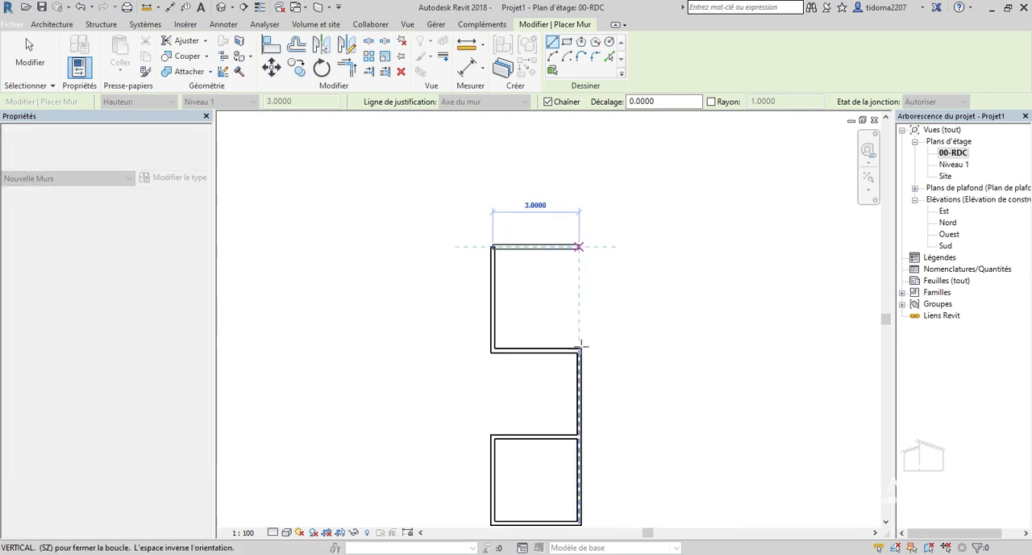
click(579, 350)
key(Escape)
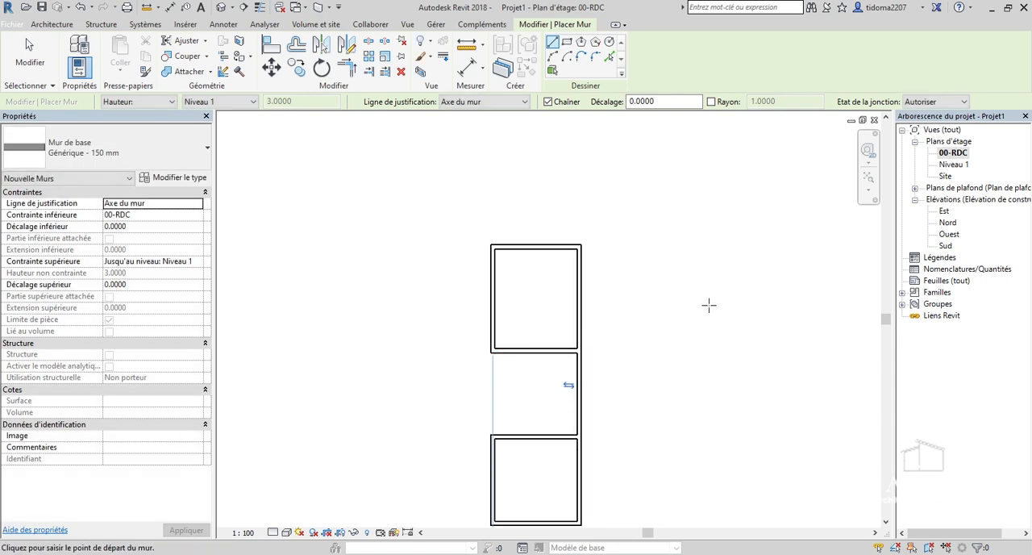
Add a narrow room above the upper room with chained walls: 1.3 m up, 3 m to the right and back down to its corner.
scroll(435, 178, up, 2)
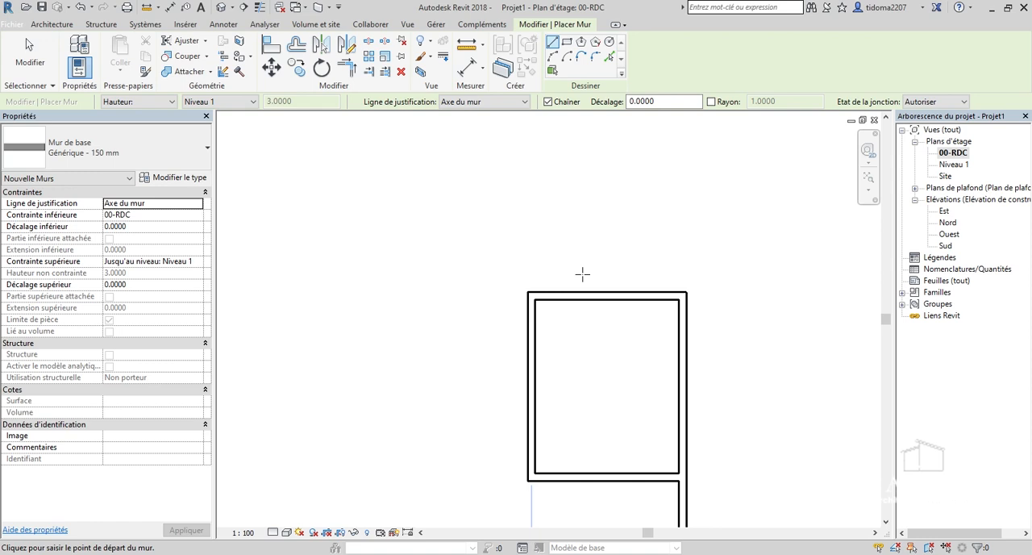
scroll(528, 269, up, 1)
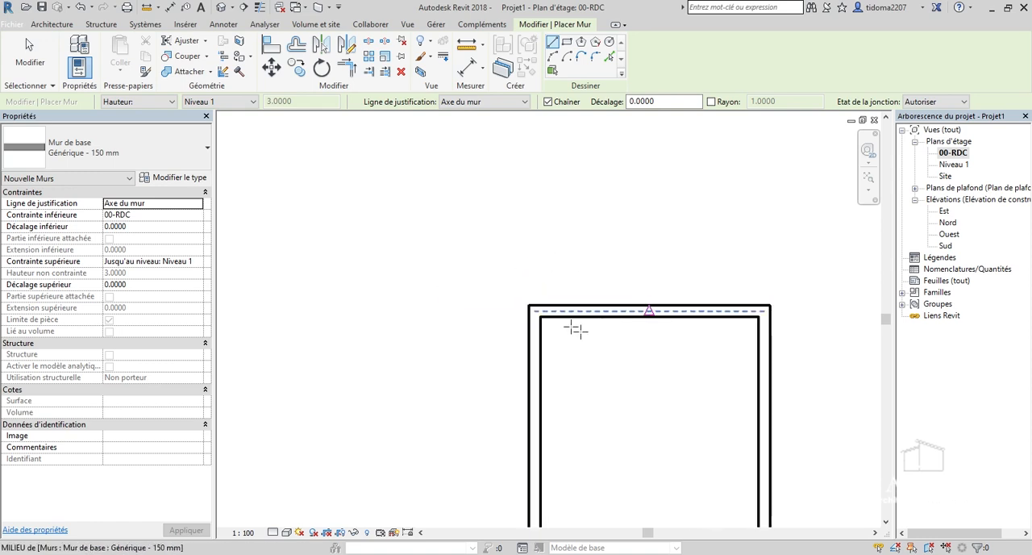
click(533, 309)
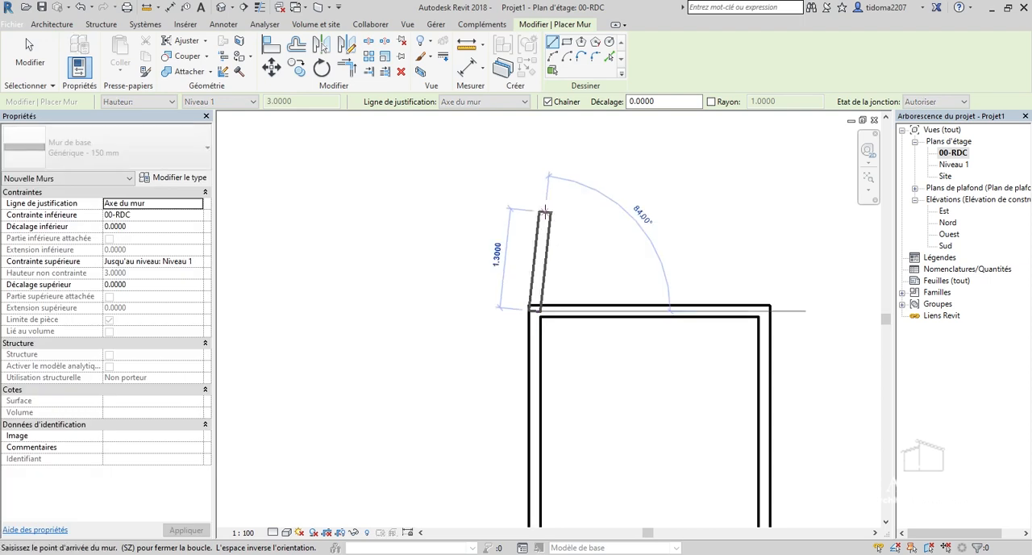
click(758, 218)
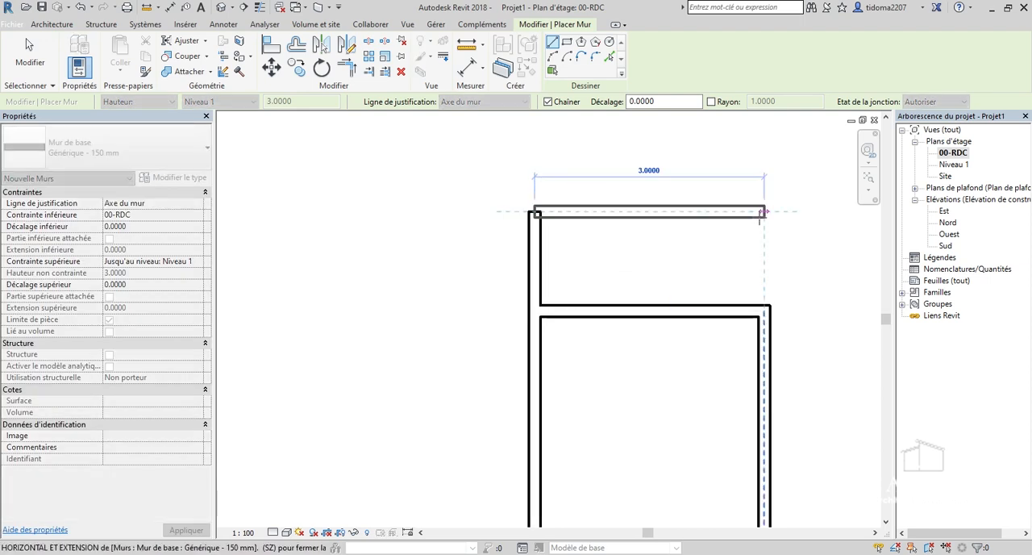
click(763, 213)
click(764, 309)
Draw a 4.9 m horizontal wall to the left from the midpoint of the lowest room's left wall.
scroll(739, 256, down, 4)
scroll(731, 250, down, 3)
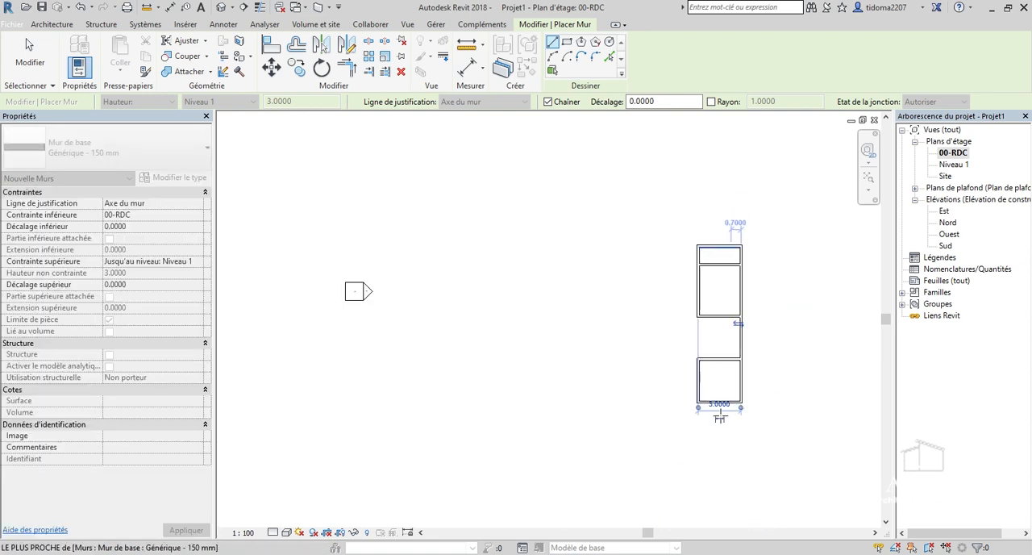
scroll(686, 412, up, 2)
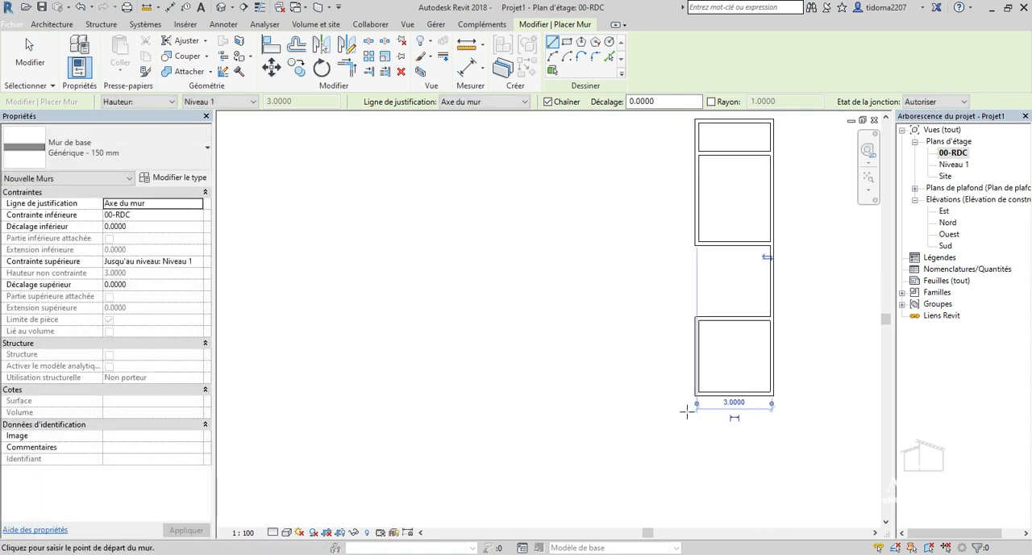
scroll(686, 411, up, 1)
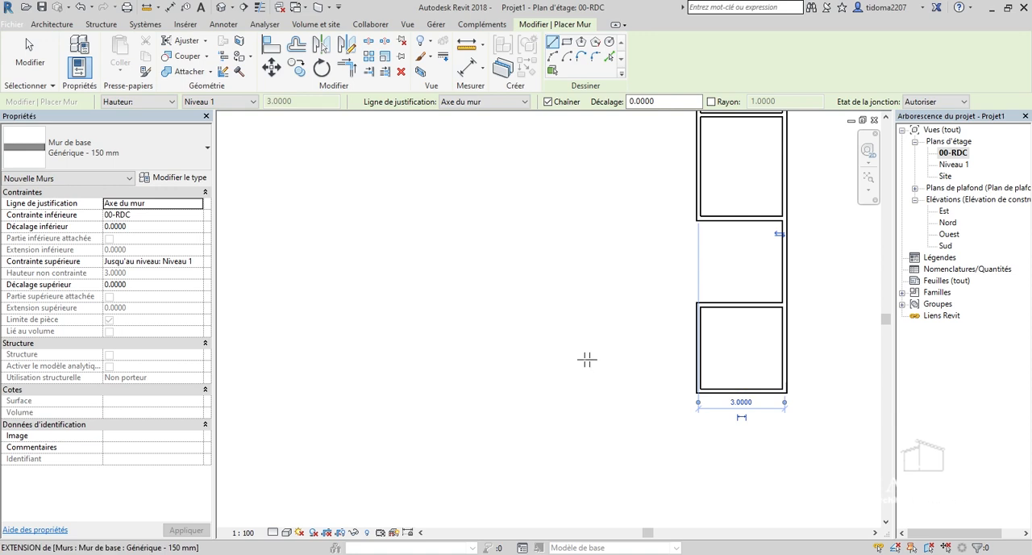
scroll(640, 315, up, 2)
scroll(695, 370, down, 3)
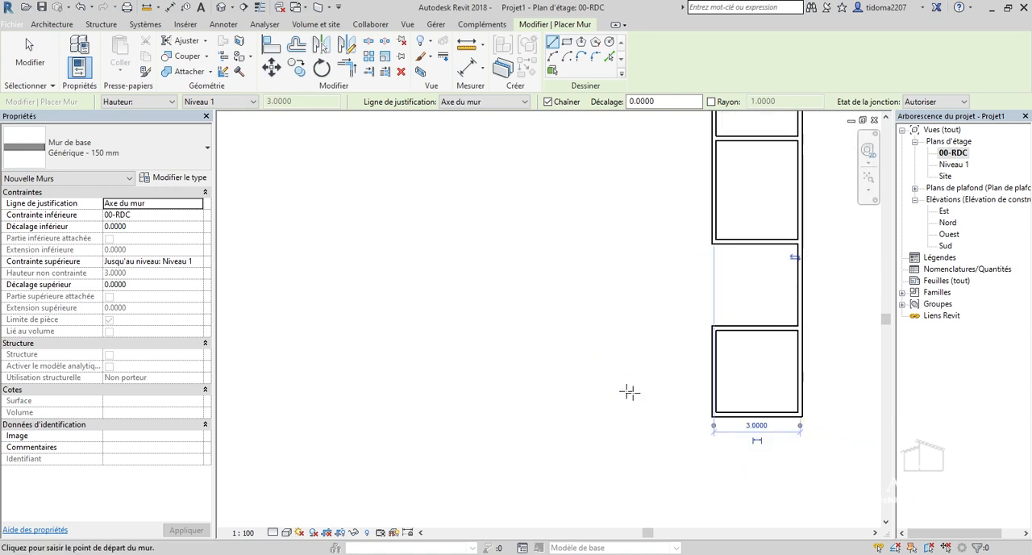
scroll(725, 348, up, 1)
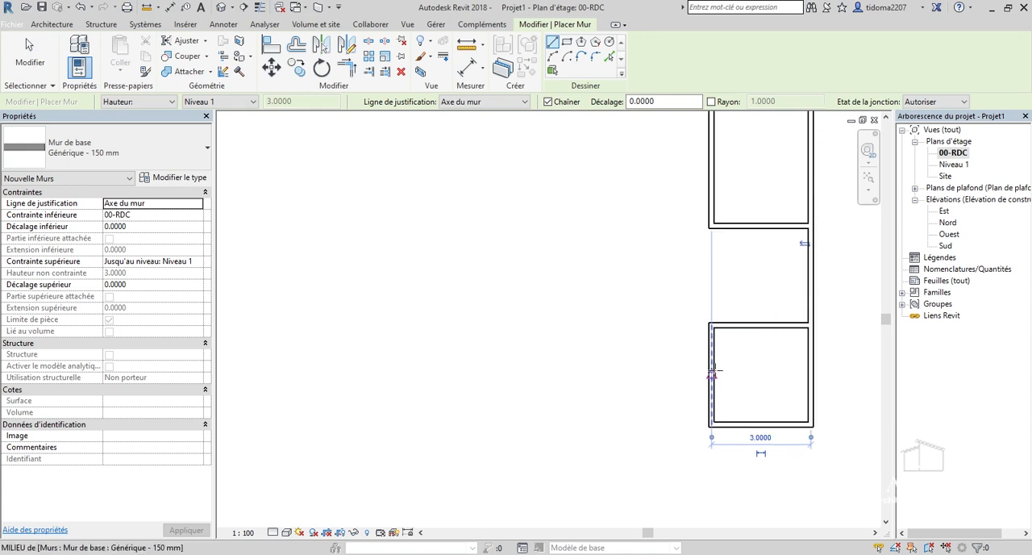
click(711, 375)
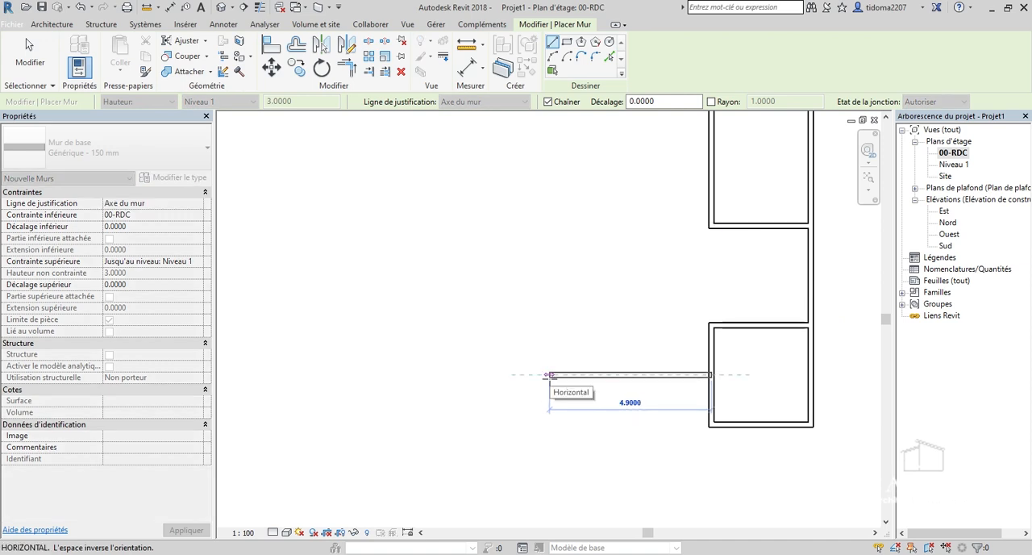
click(549, 374)
Continue the chain upward to the level of the topmost wall, then 4.9 m to the right to meet the narrow room's corner.
scroll(556, 408, down, 3)
scroll(553, 333, up, 4)
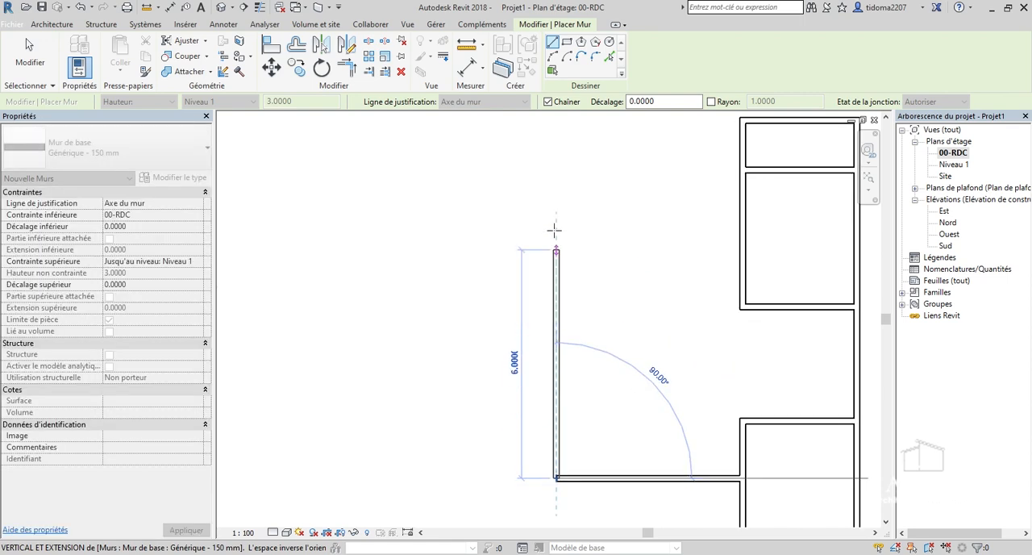
scroll(555, 189, down, 2)
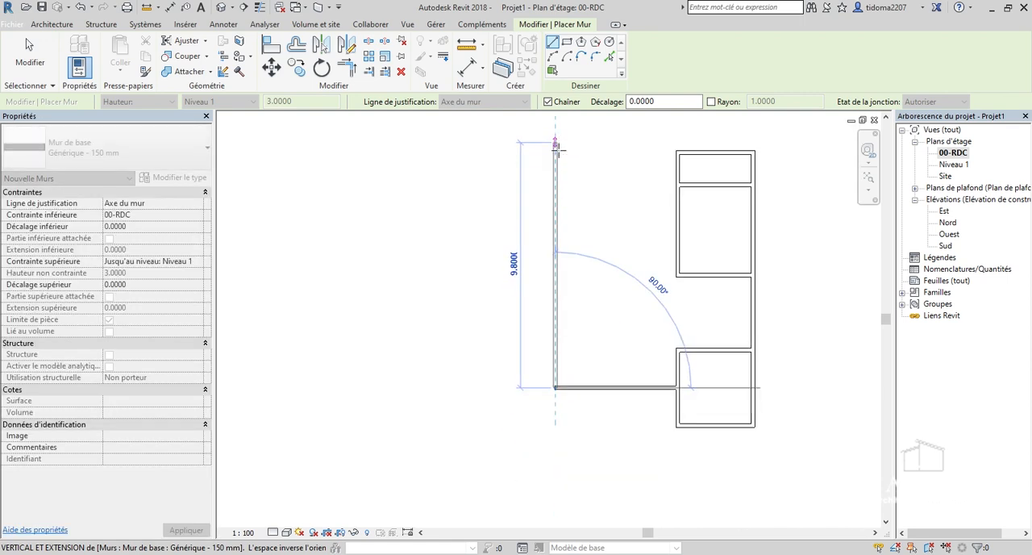
click(556, 150)
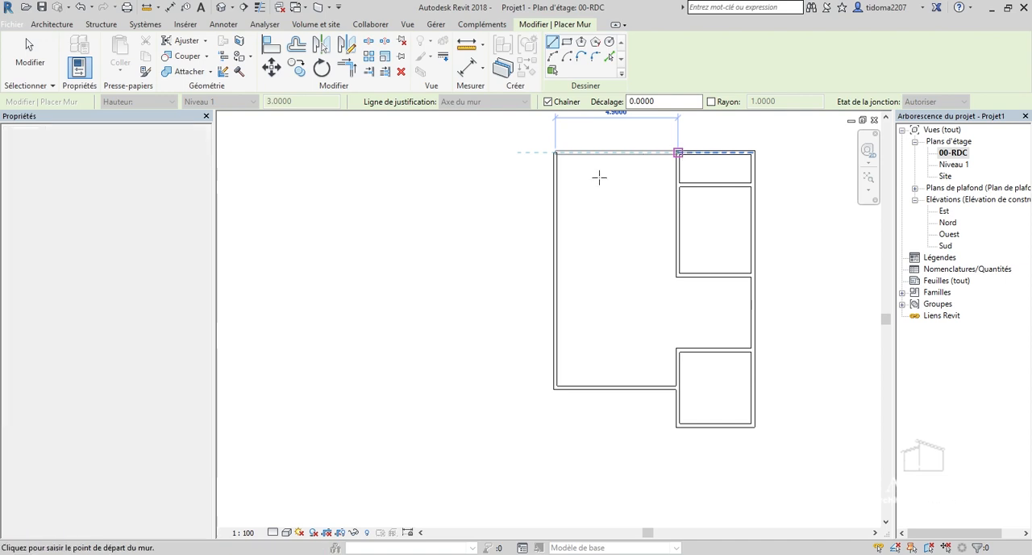
key(Escape)
scroll(609, 236, down, 2)
scroll(571, 199, up, 5)
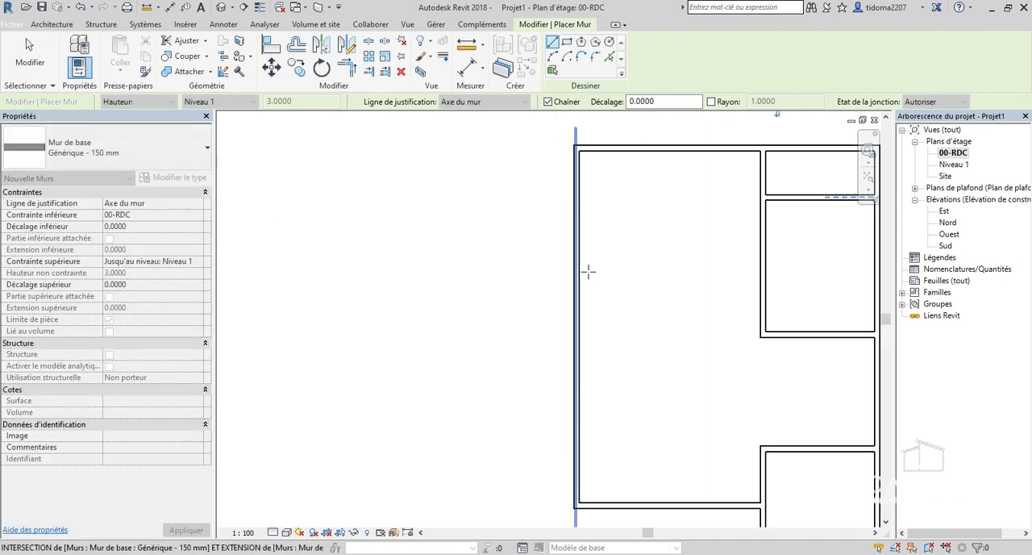
scroll(587, 271, up, 2)
scroll(516, 272, down, 2)
scroll(553, 253, up, 4)
scroll(756, 228, down, 3)
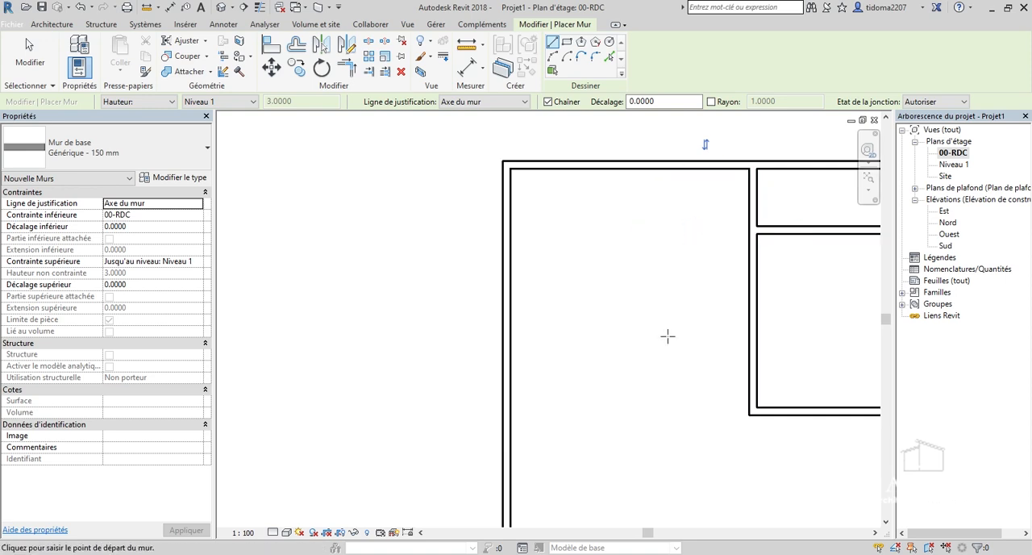
scroll(741, 403, down, 4)
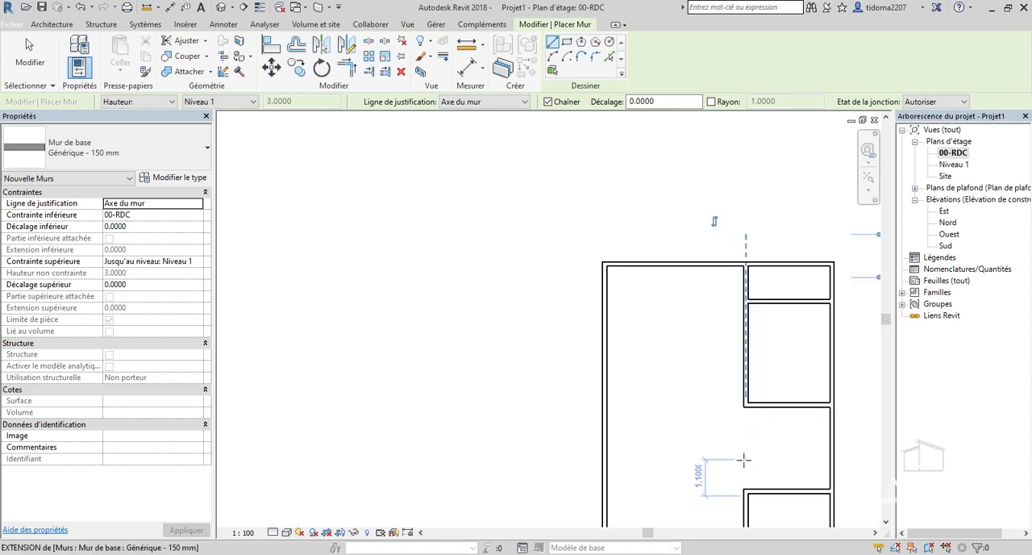
scroll(744, 459, up, 3)
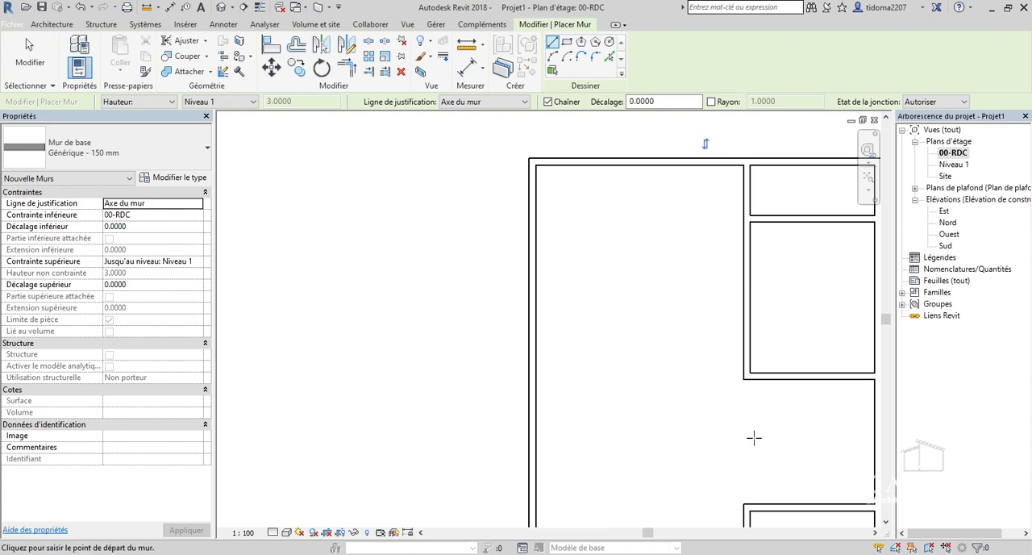
scroll(738, 395, down, 1)
scroll(685, 338, up, 2)
scroll(664, 295, down, 4)
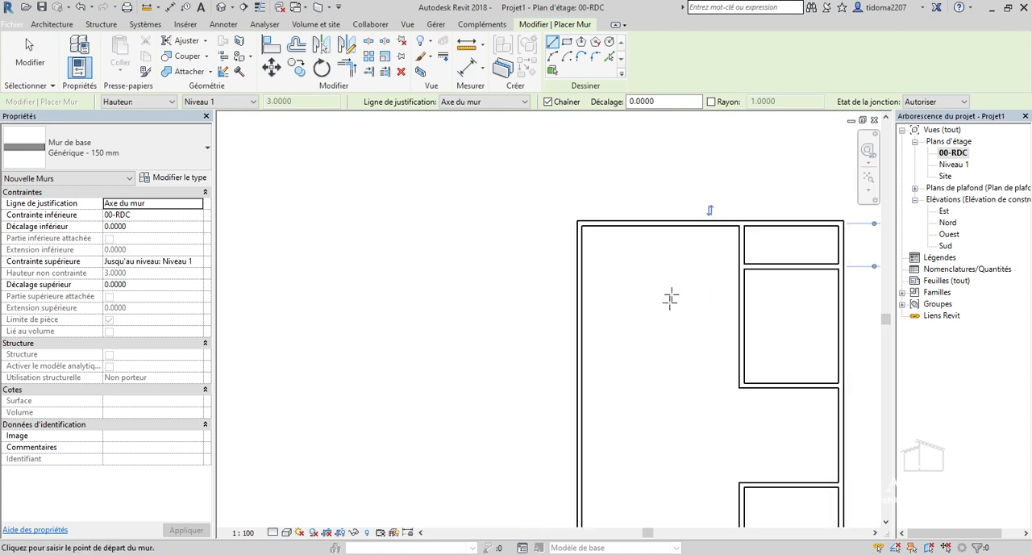
scroll(643, 305, down, 1)
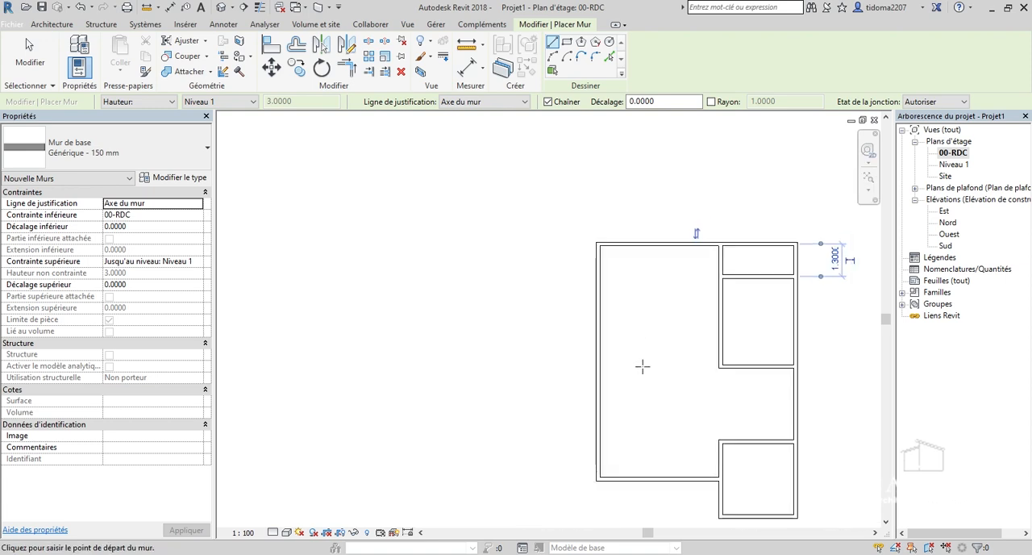
Draw a room against the left exterior wall, level with the 3.6 m deep room opposite: 3 m right, 3.6 m up, then back to the exterior wall.
scroll(626, 375, up, 2)
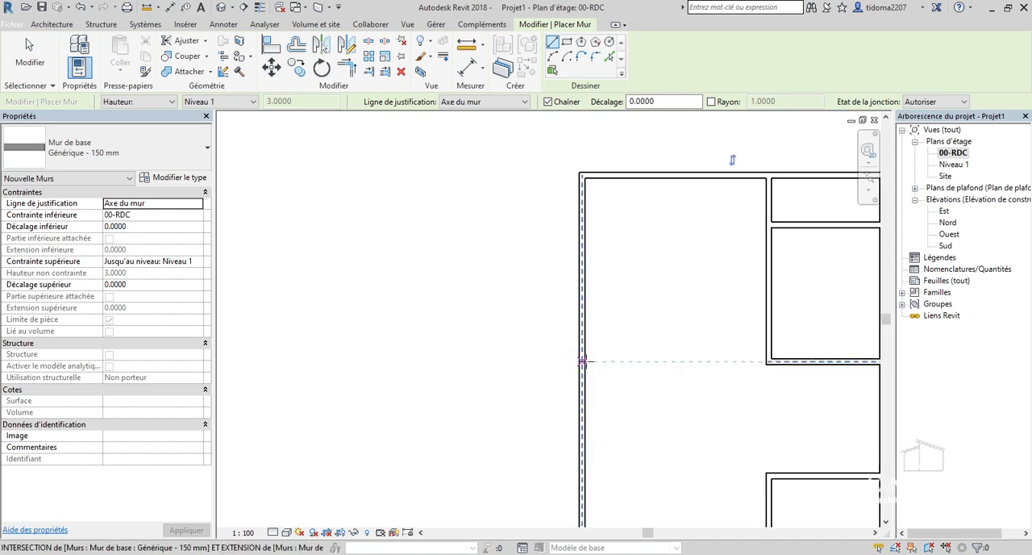
click(581, 360)
scroll(586, 361, down, 2)
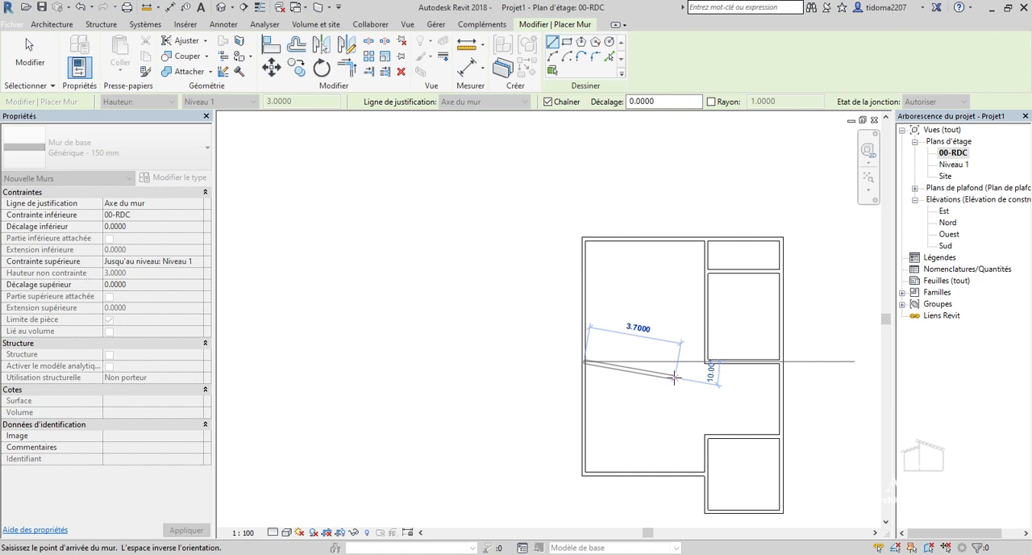
scroll(669, 363, up, 3)
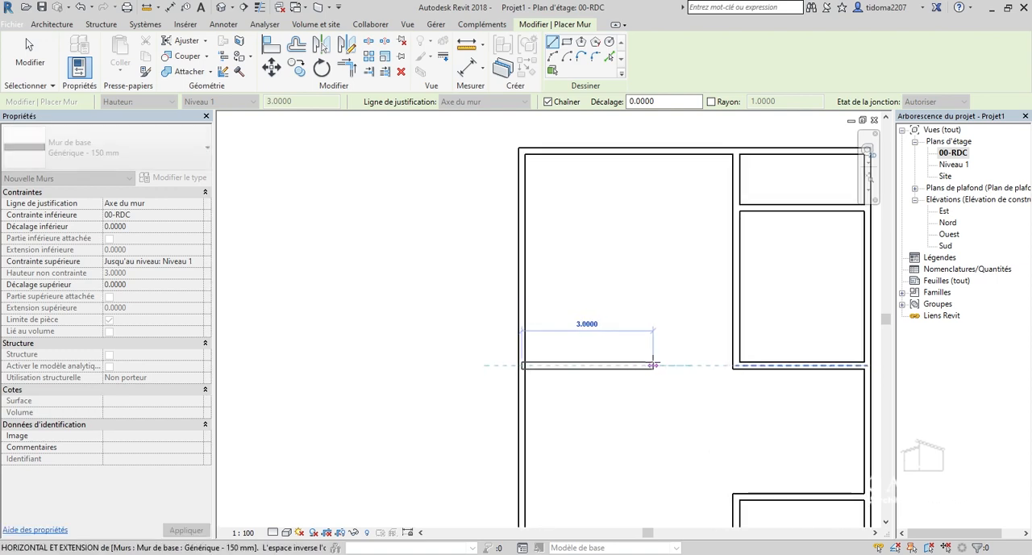
click(653, 365)
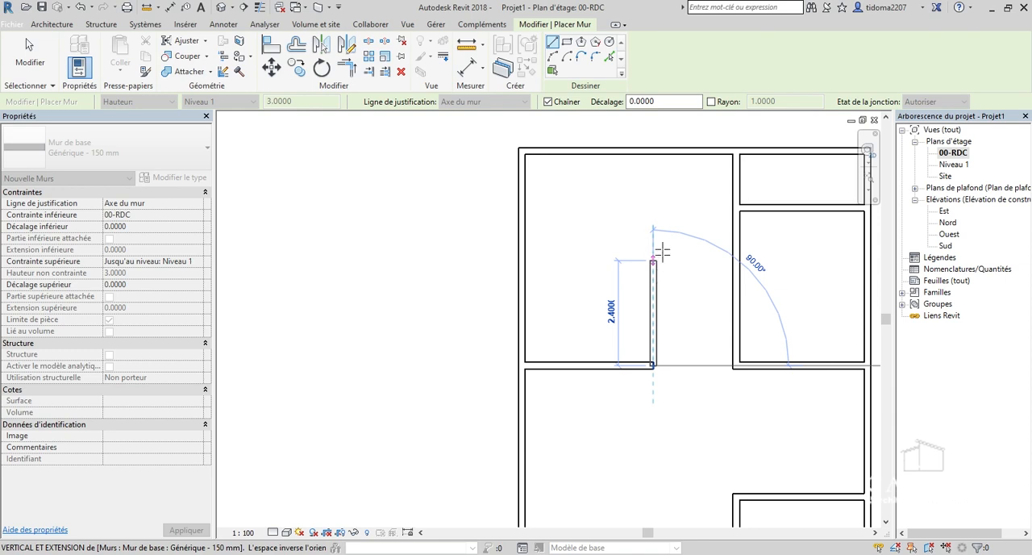
click(655, 207)
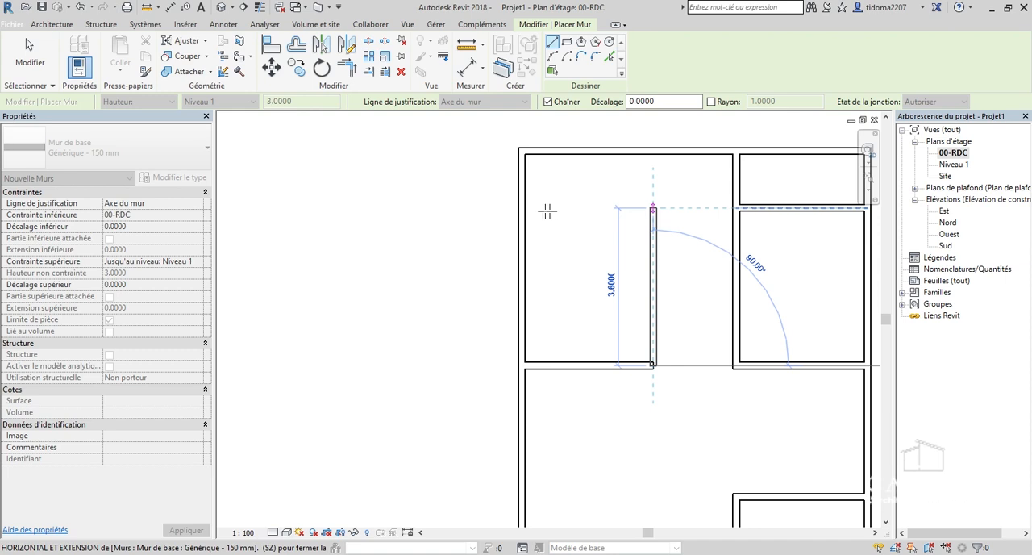
key(Escape)
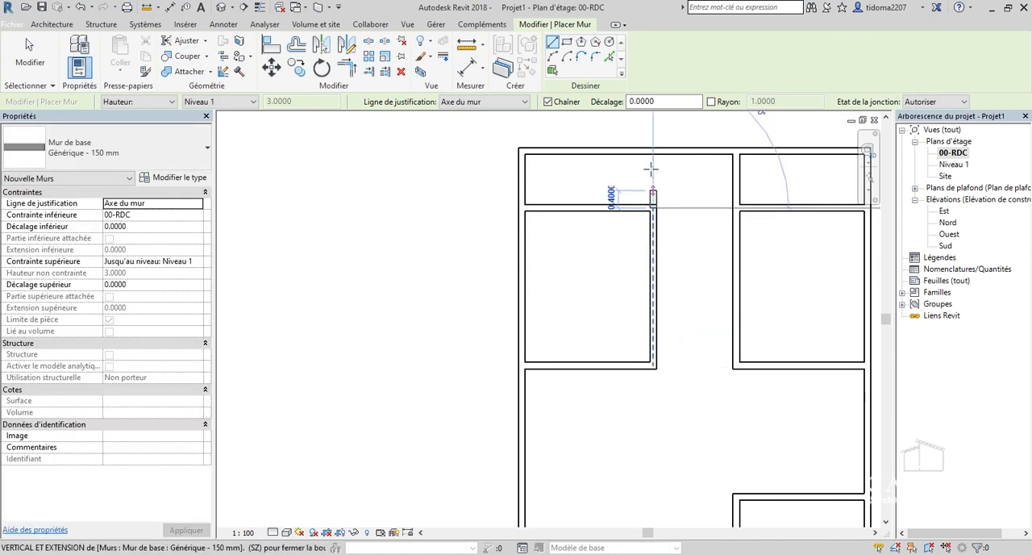
Extend the new room's right wall up to the top exterior wall, and draw a 1.9 m wall across the corridor about 2.2 m below it.
click(653, 150)
key(Escape)
click(654, 246)
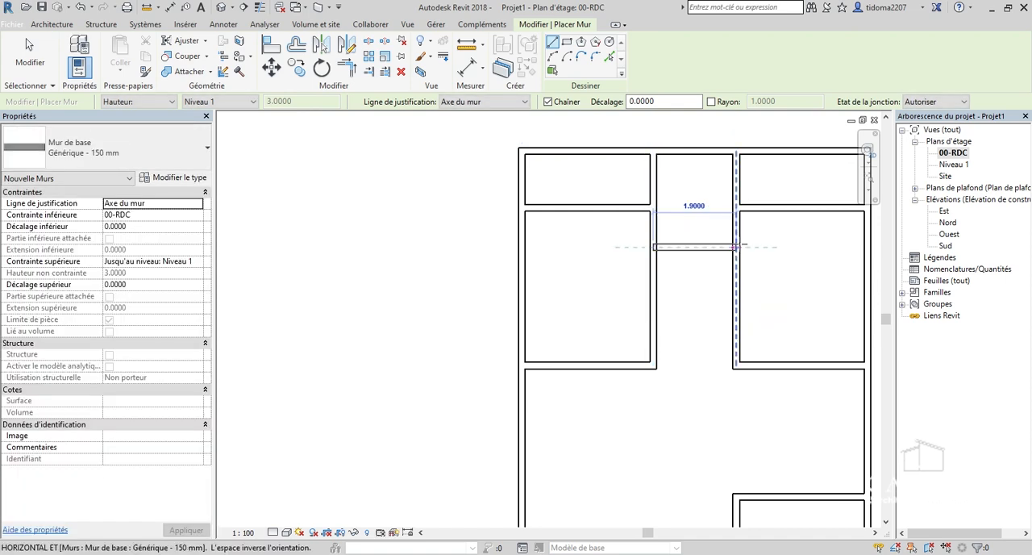
click(732, 245)
key(Escape)
key(Escape)
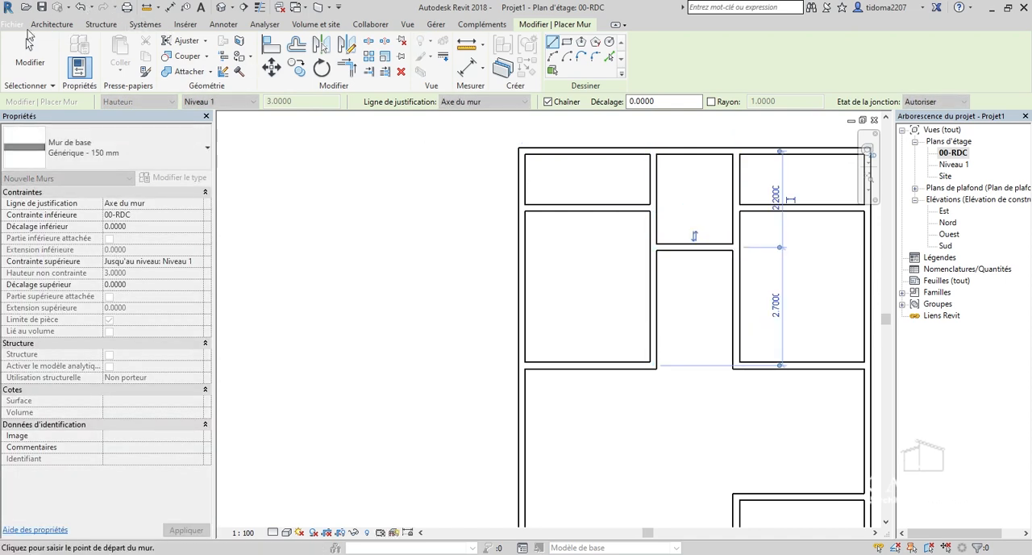
scroll(723, 243, up, 2)
scroll(722, 246, up, 1)
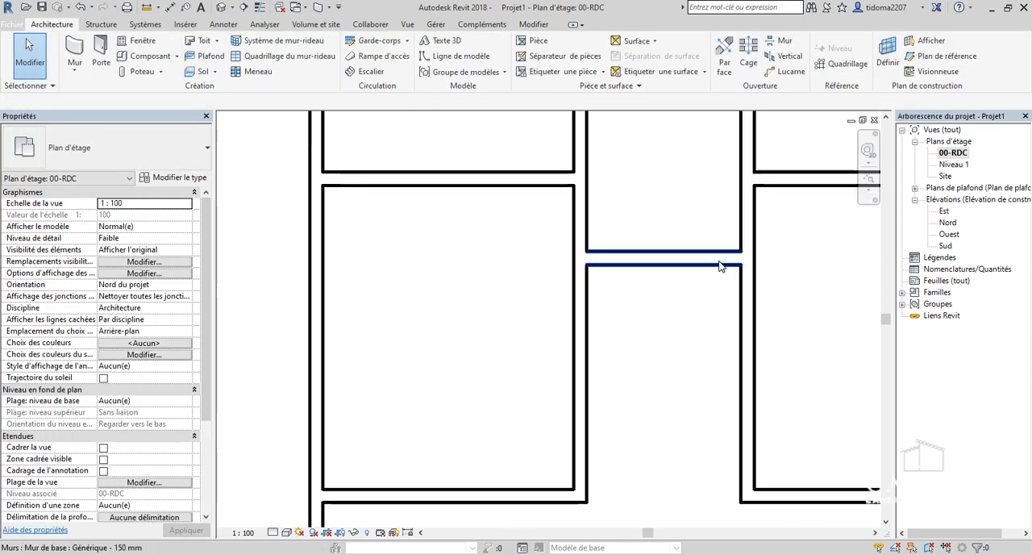
Select the 1.9 m wall across the corridor and look through the available wall types for a thinner one.
click(636, 258)
click(112, 153)
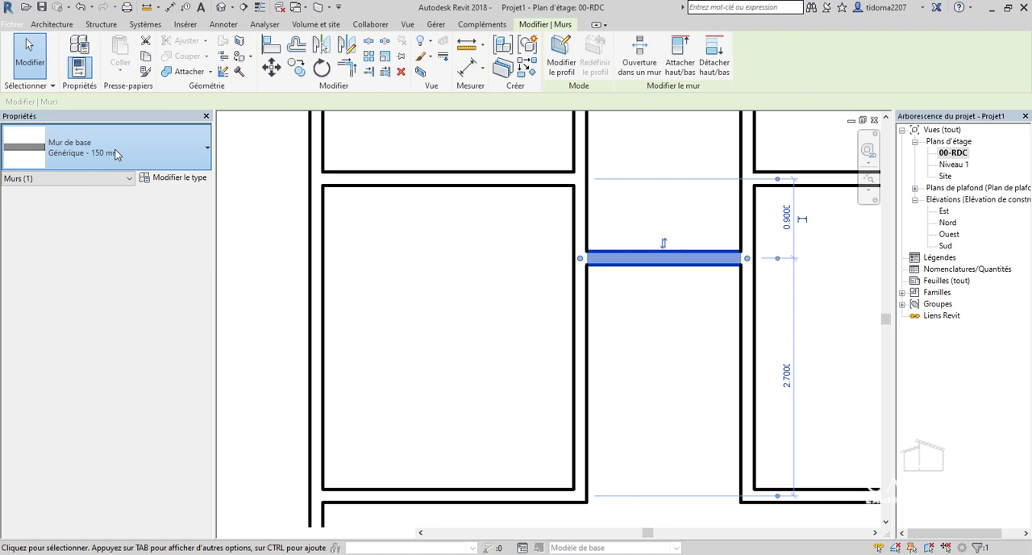
scroll(99, 299, up, 3)
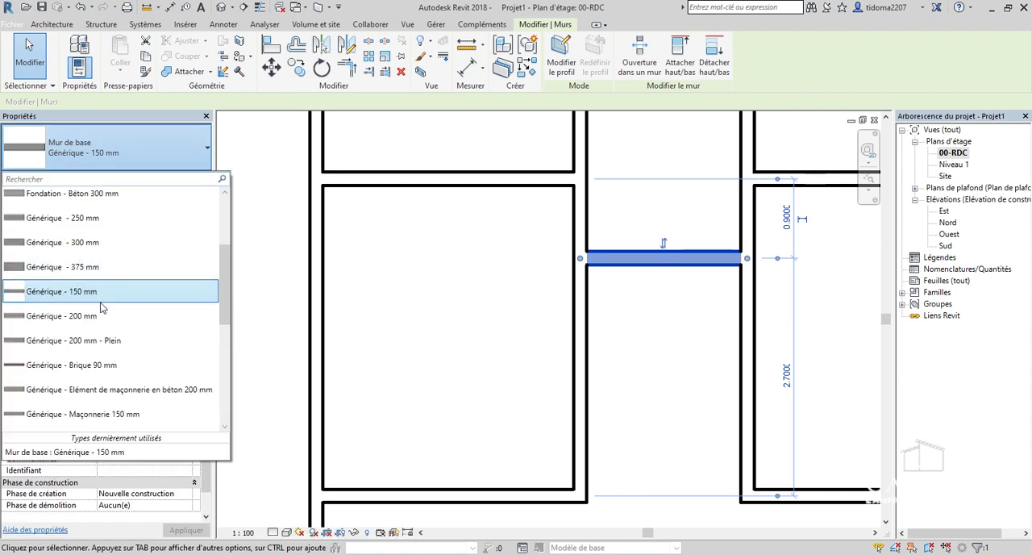
scroll(101, 303, down, 1)
scroll(113, 250, down, 2)
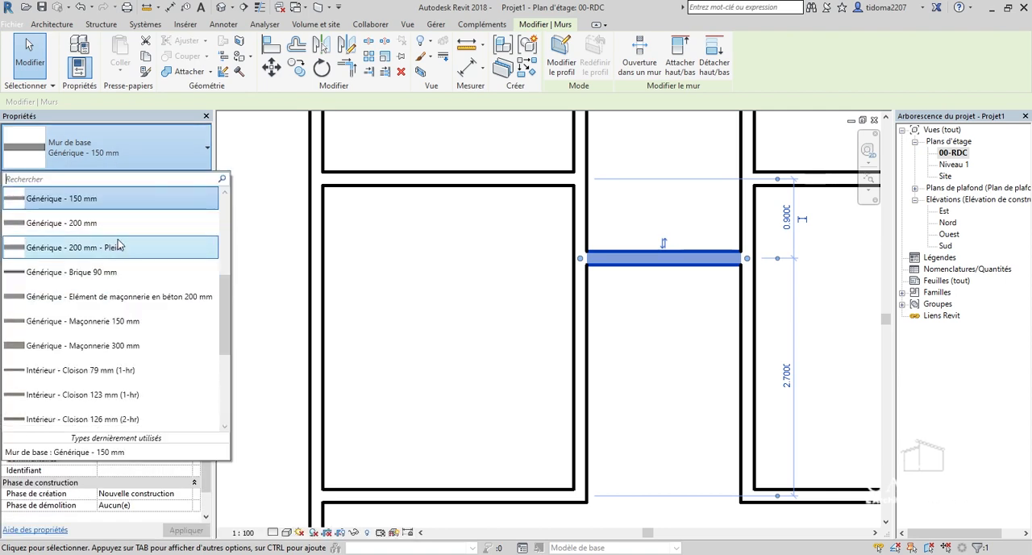
scroll(115, 232, up, 1)
scroll(104, 312, up, 2)
scroll(111, 311, down, 1)
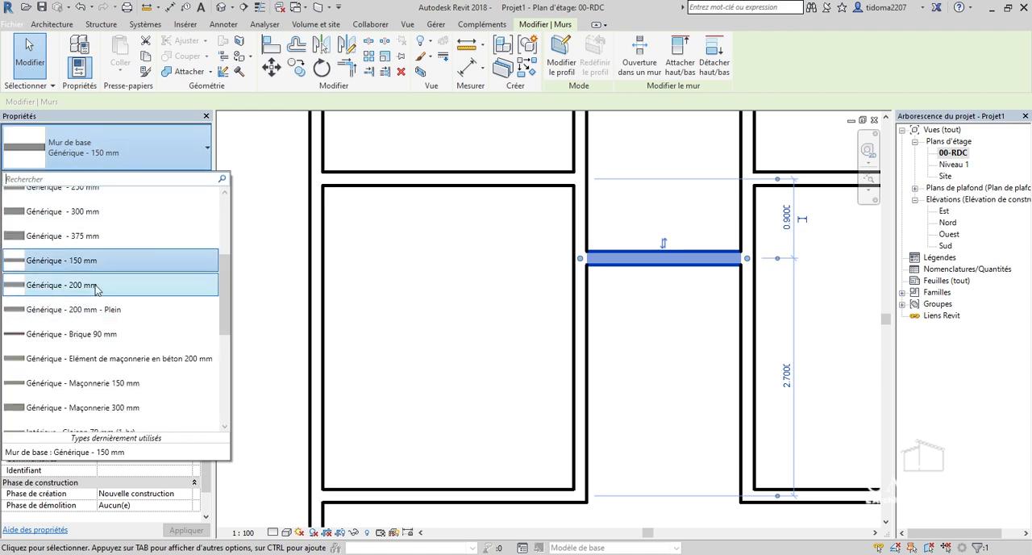
click(158, 153)
click(181, 162)
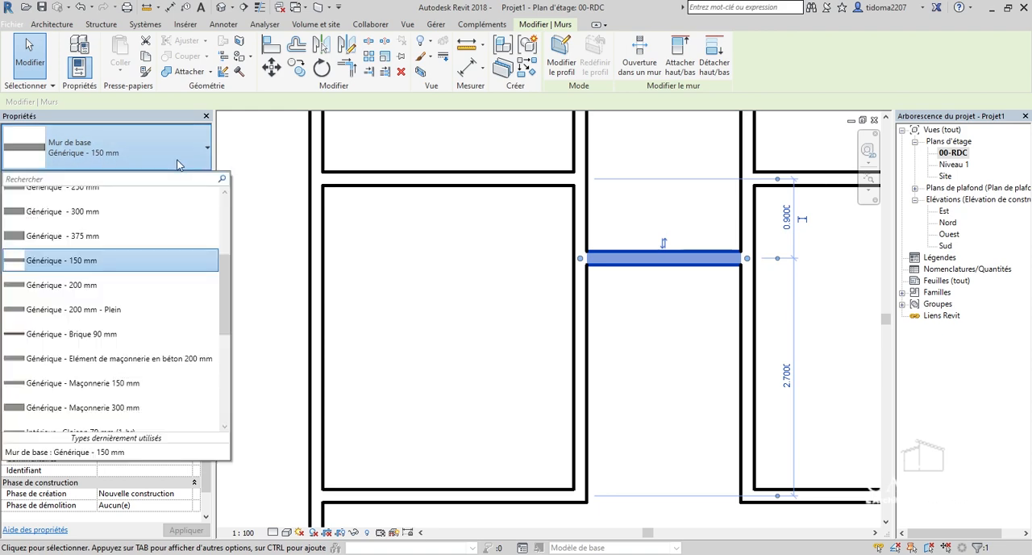
click(164, 162)
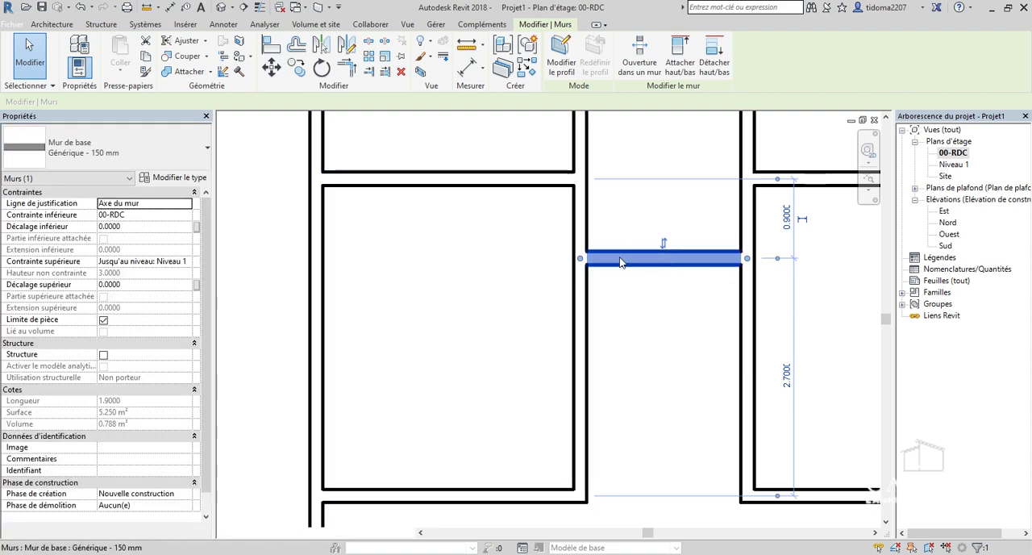
Duplicate the selected corridor wall's type under the name Générique - 100 mm.
click(146, 178)
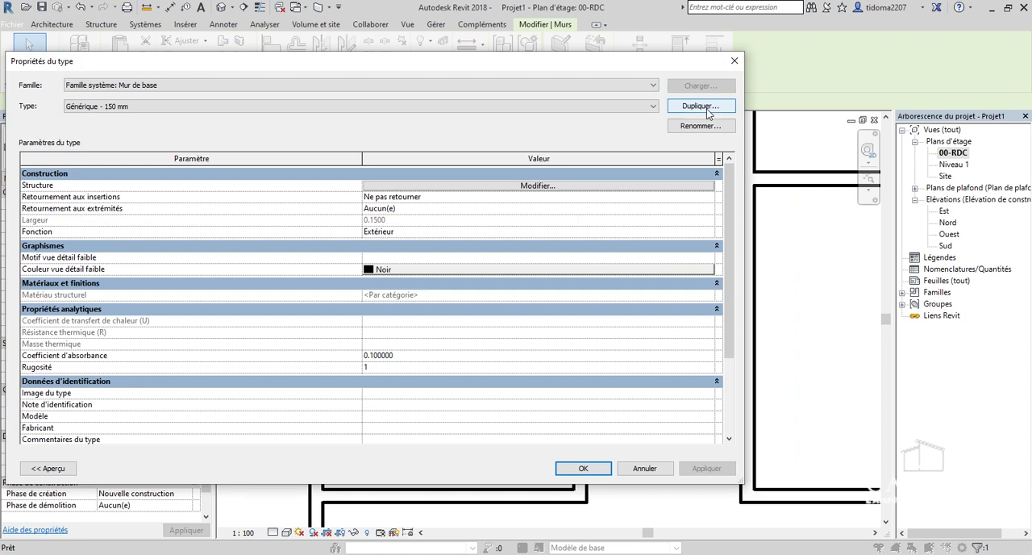
click(700, 107)
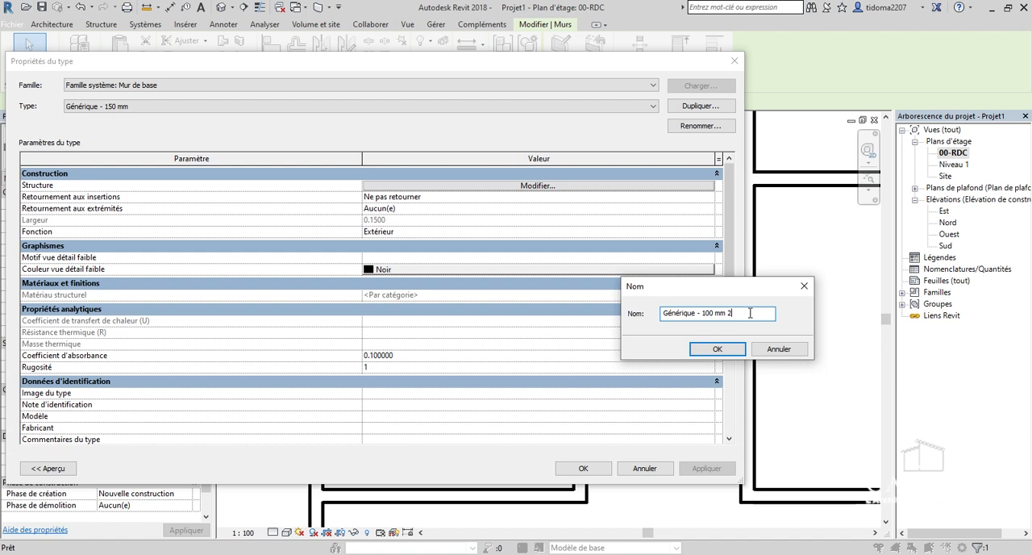
click(714, 348)
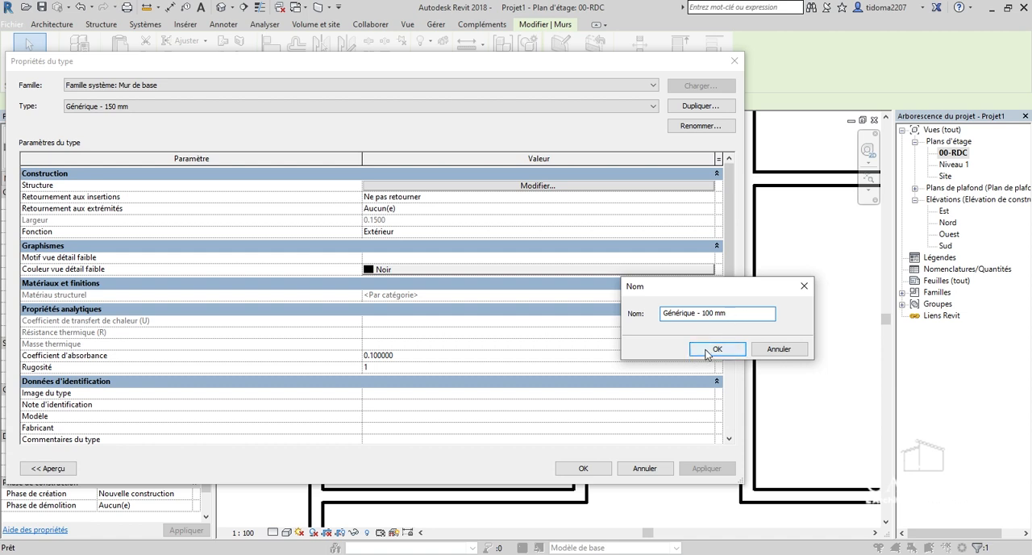
Set the new type's Porteur/Ossature layer thickness to 0.1000 and apply the type to the corridor wall.
click(540, 186)
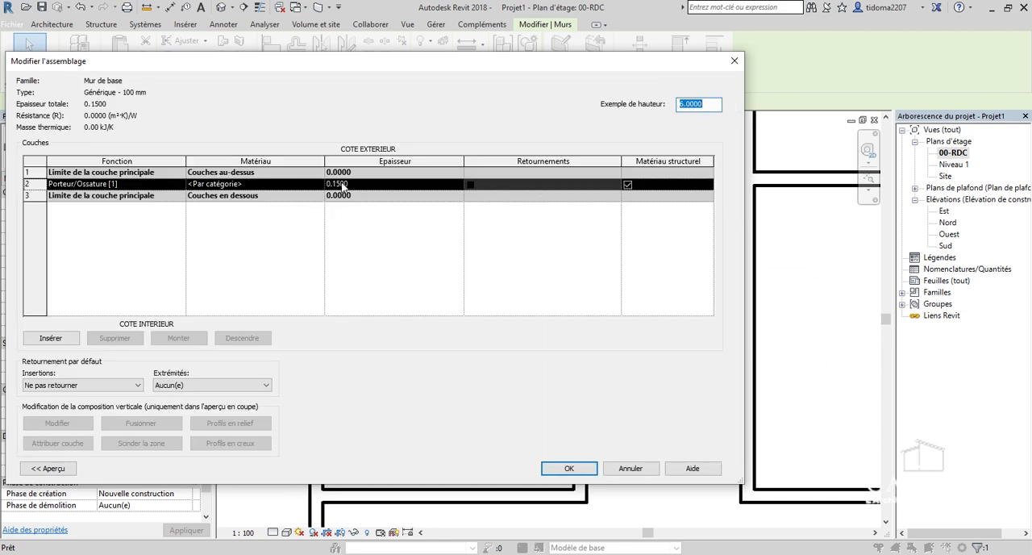
click(344, 186)
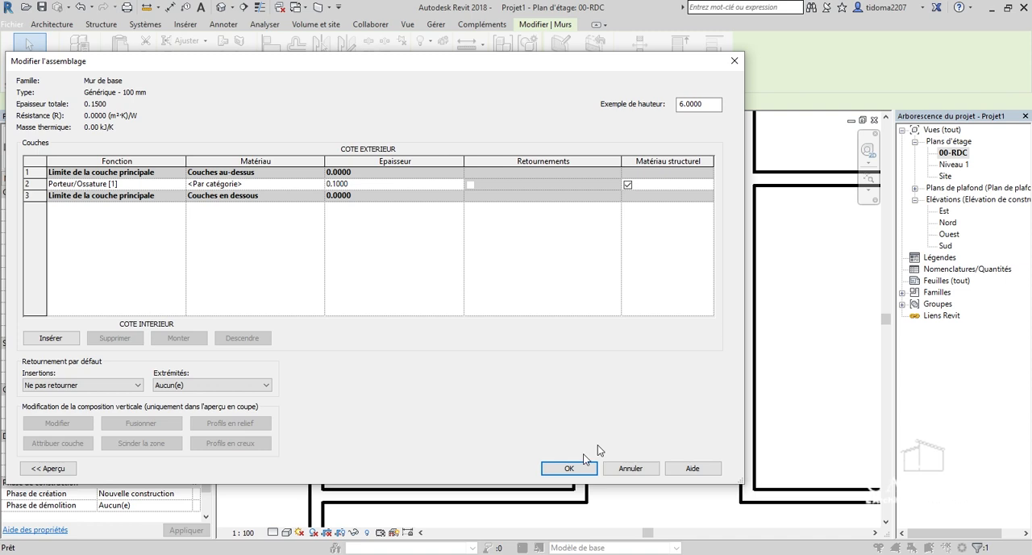
click(569, 467)
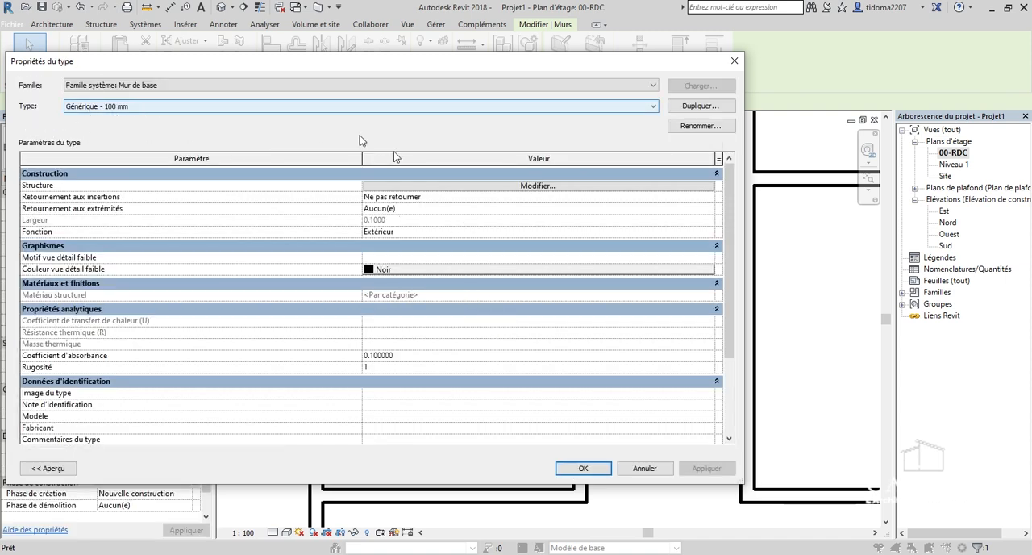
click(595, 471)
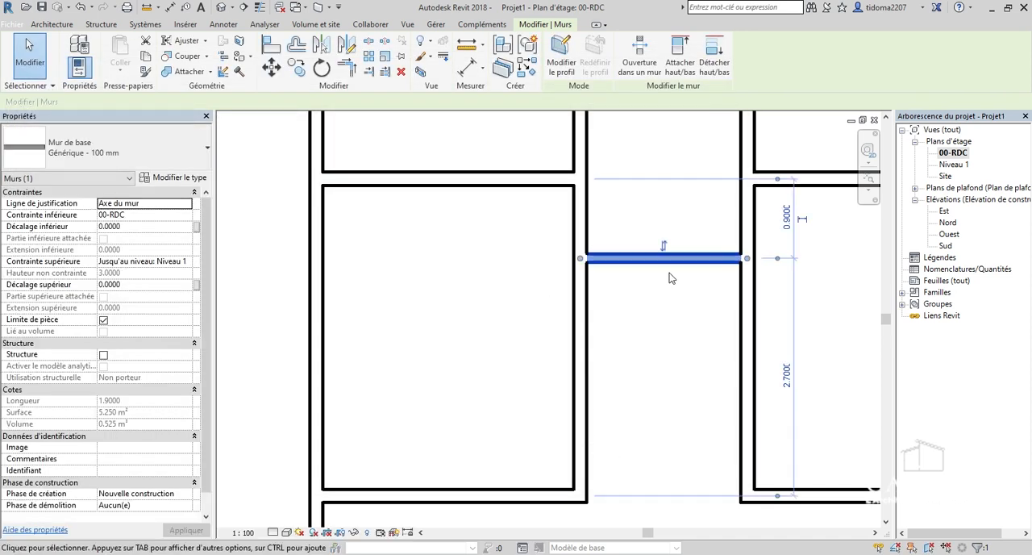
scroll(601, 260, down, 3)
scroll(602, 264, up, 3)
key(Escape)
Examine the ground-floor plan from the corridor and upper rooms down to the lowest room.
scroll(604, 272, down, 5)
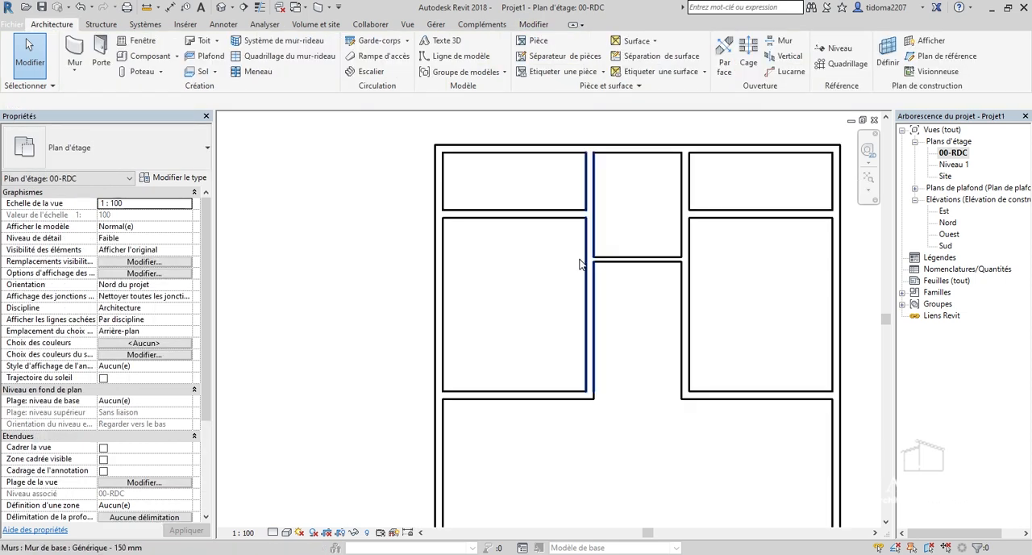
scroll(594, 271, up, 2)
scroll(560, 216, up, 3)
scroll(560, 216, down, 3)
scroll(653, 398, down, 1)
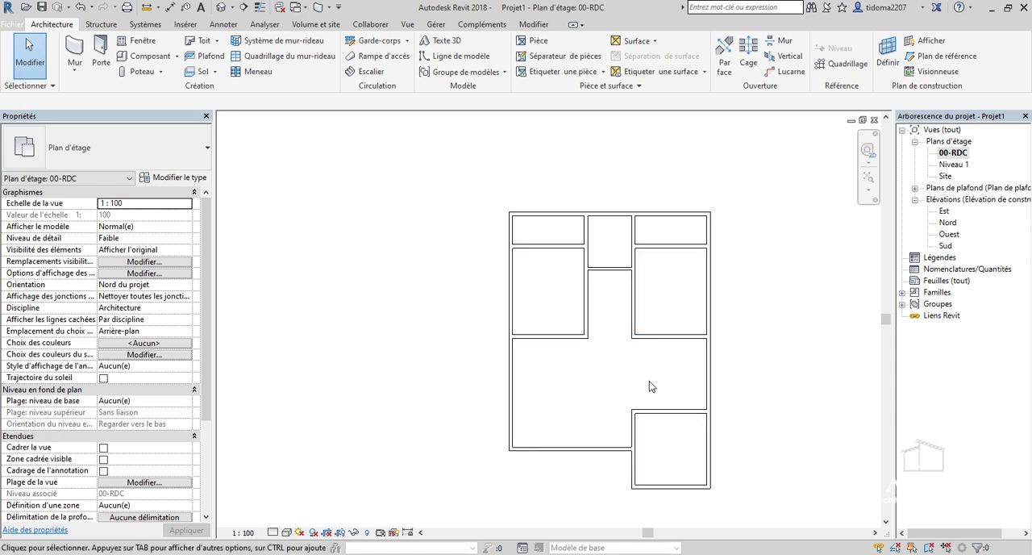
scroll(674, 392, up, 2)
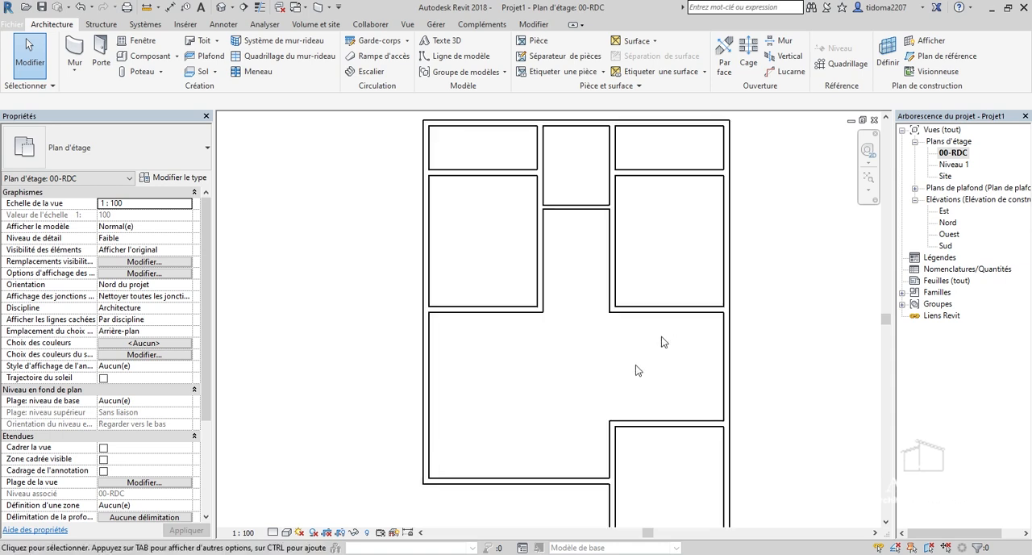
scroll(652, 401, down, 1)
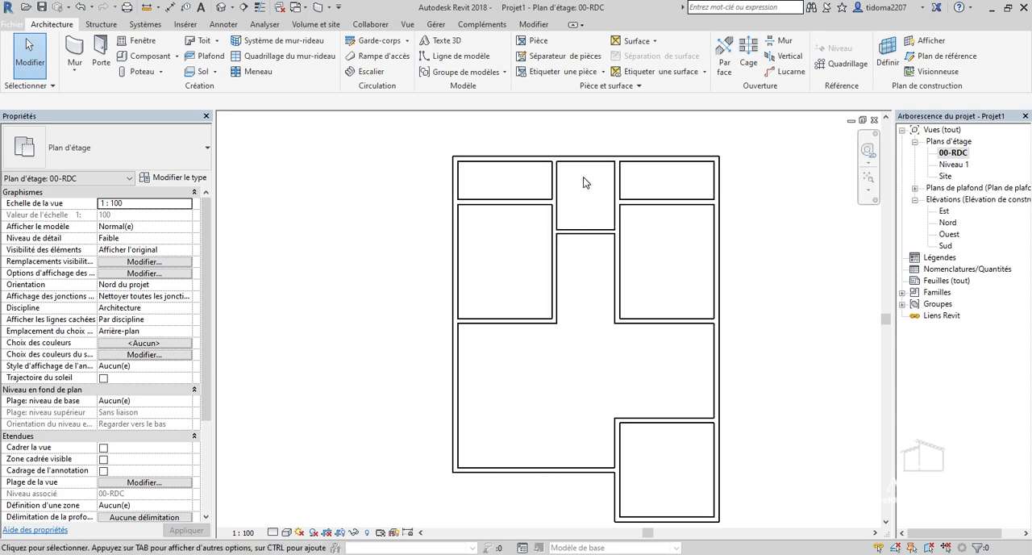
scroll(584, 183, up, 1)
scroll(553, 398, down, 2)
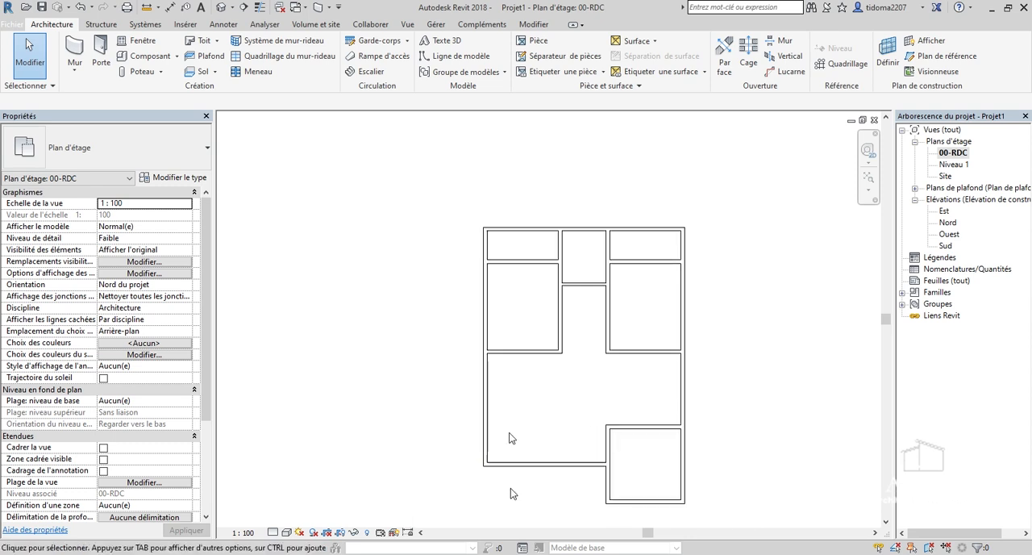
Extend the left exterior wall downward to the level of the lowest room's bottom wall.
scroll(484, 439, up, 2)
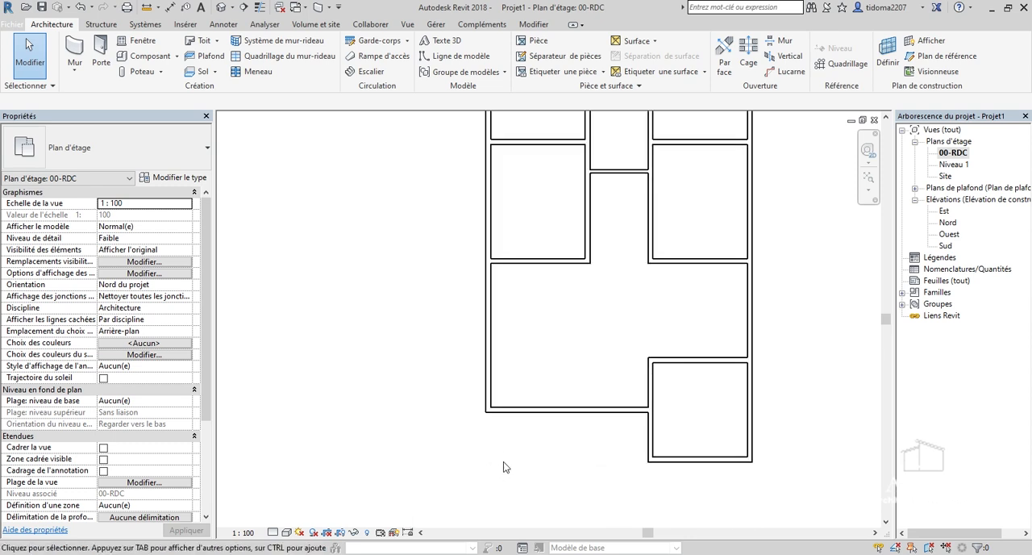
scroll(503, 463, down, 1)
scroll(498, 448, up, 2)
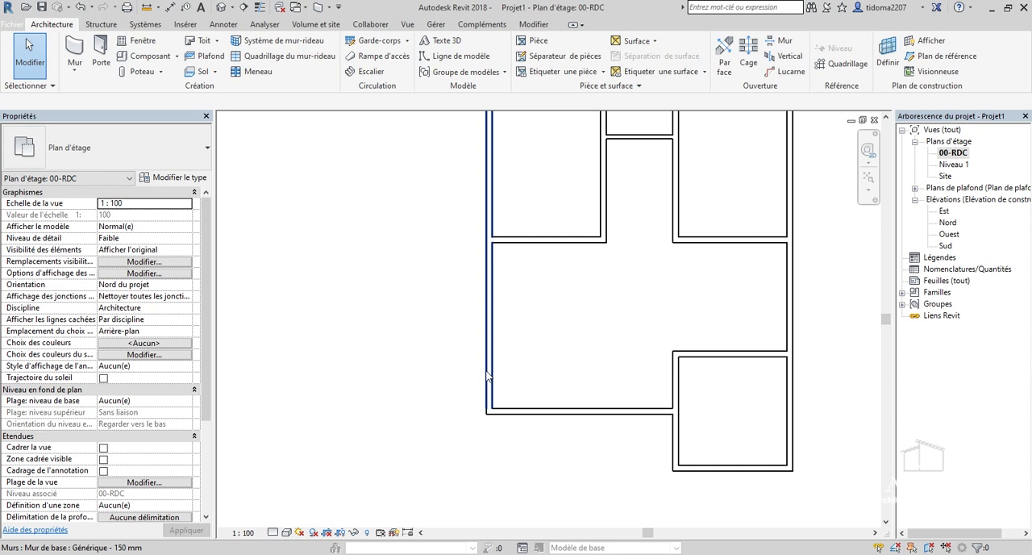
click(493, 379)
scroll(510, 305, down, 1)
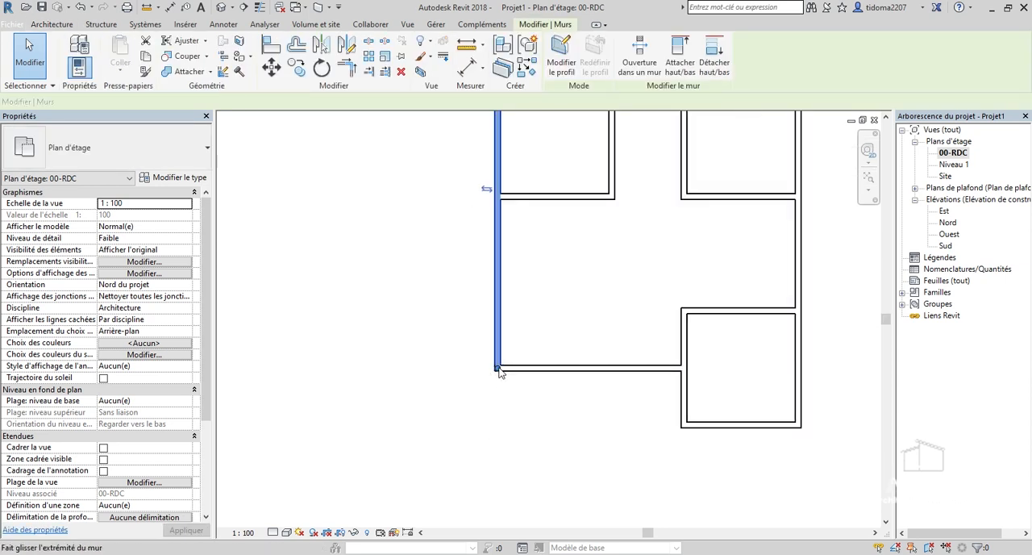
drag(494, 388, 497, 425)
click(587, 469)
scroll(618, 395, up, 1)
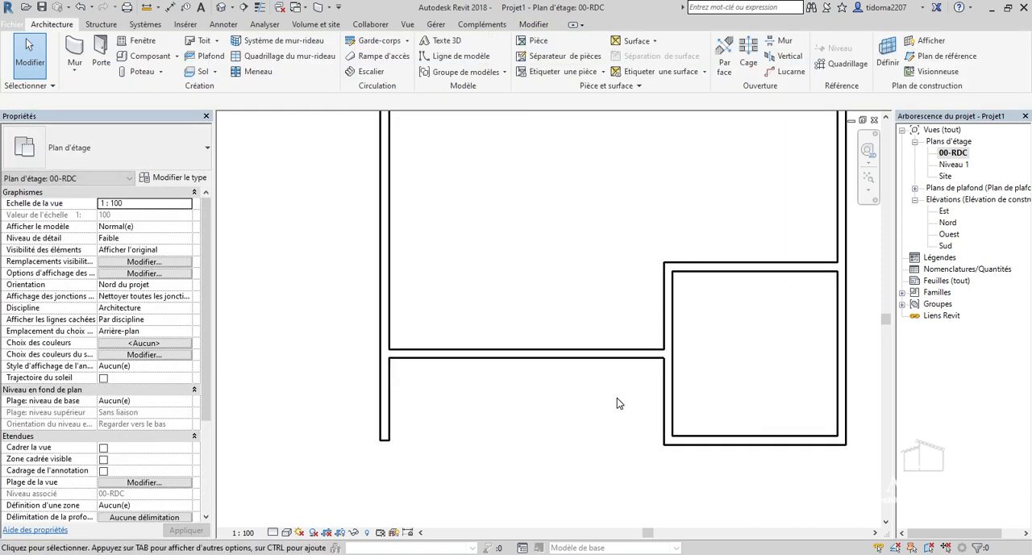
scroll(619, 374, down, 1)
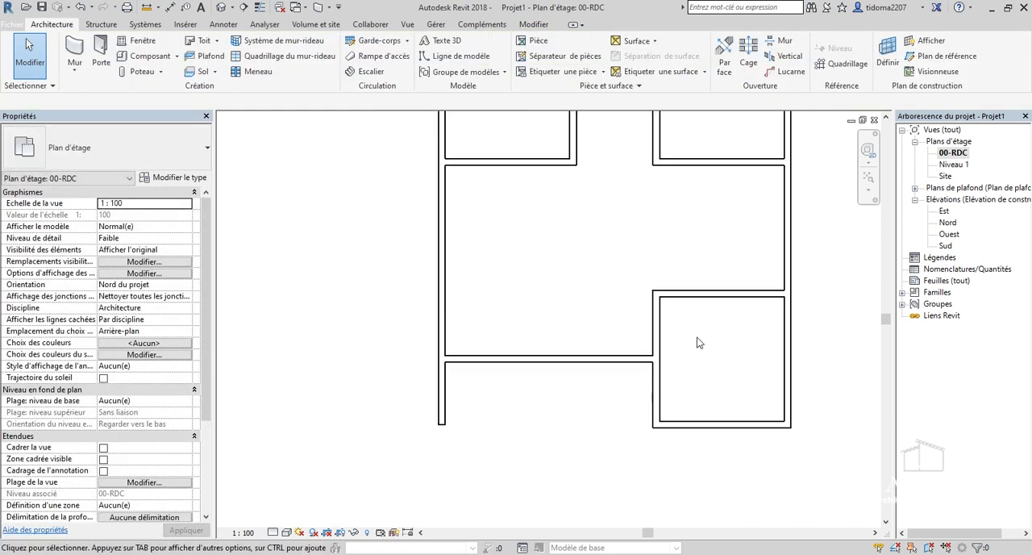
scroll(522, 377, down, 2)
scroll(663, 398, up, 3)
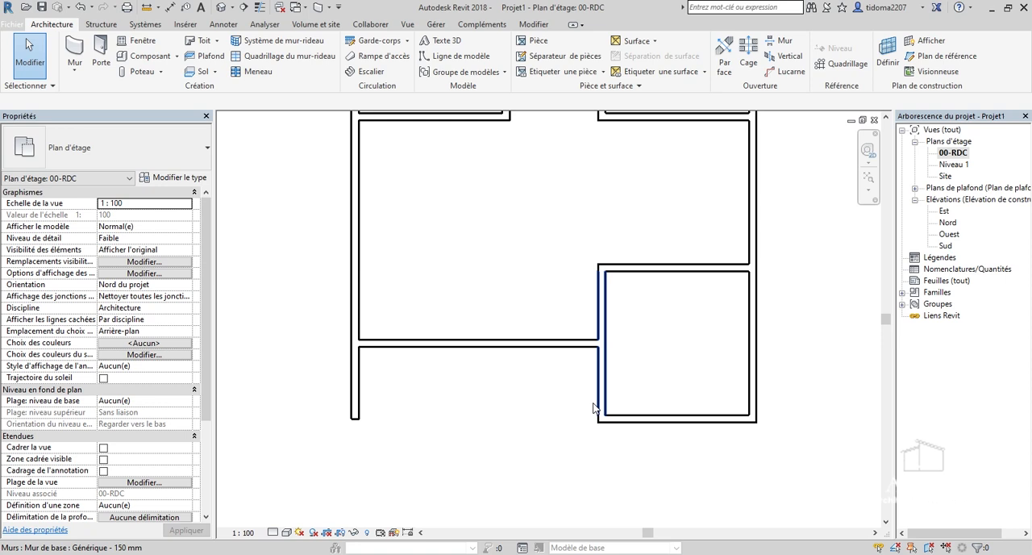
scroll(585, 412, down, 5)
scroll(619, 252, up, 2)
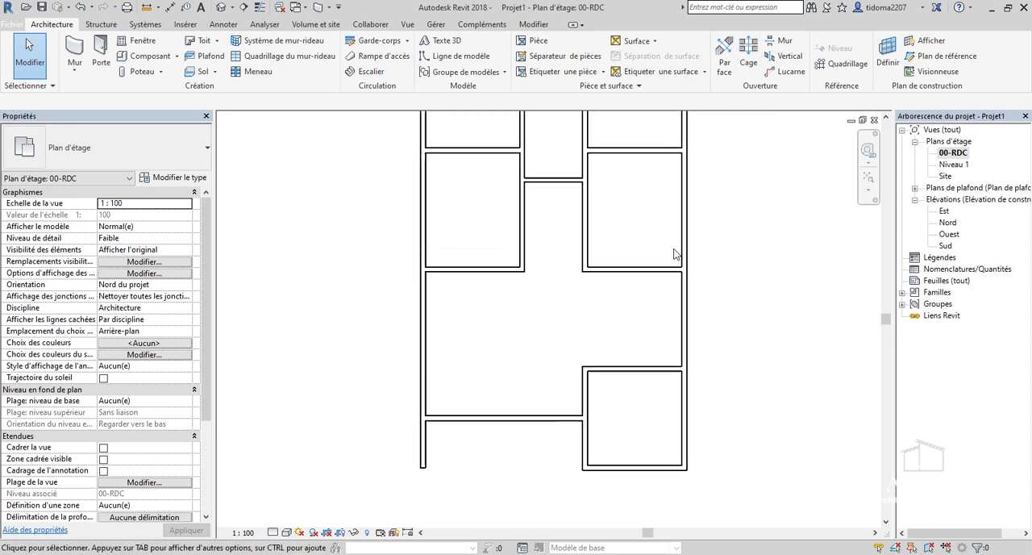
scroll(436, 229, down, 3)
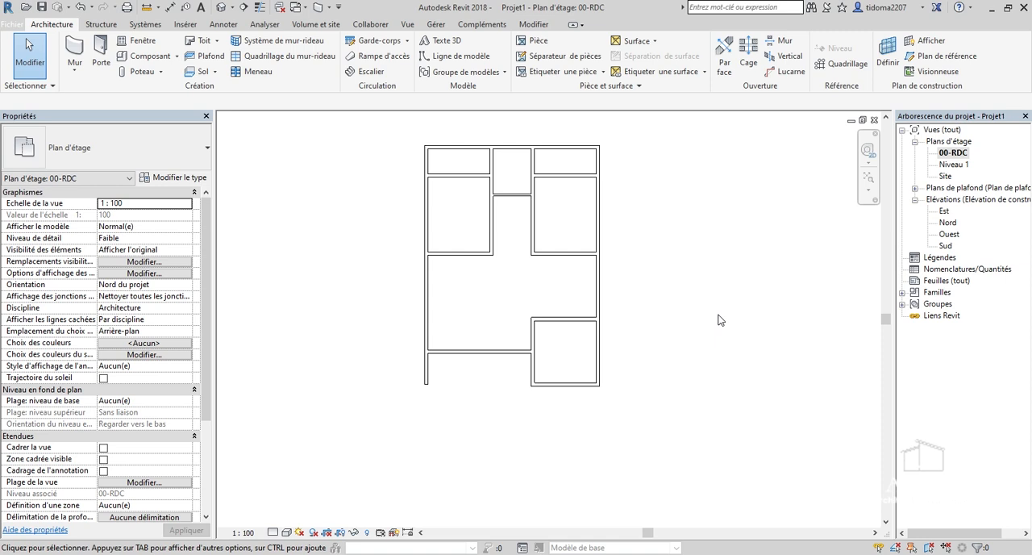
Select the lowest room's top wall and check its distances to the parallel walls above and below.
scroll(572, 339, up, 3)
click(547, 338)
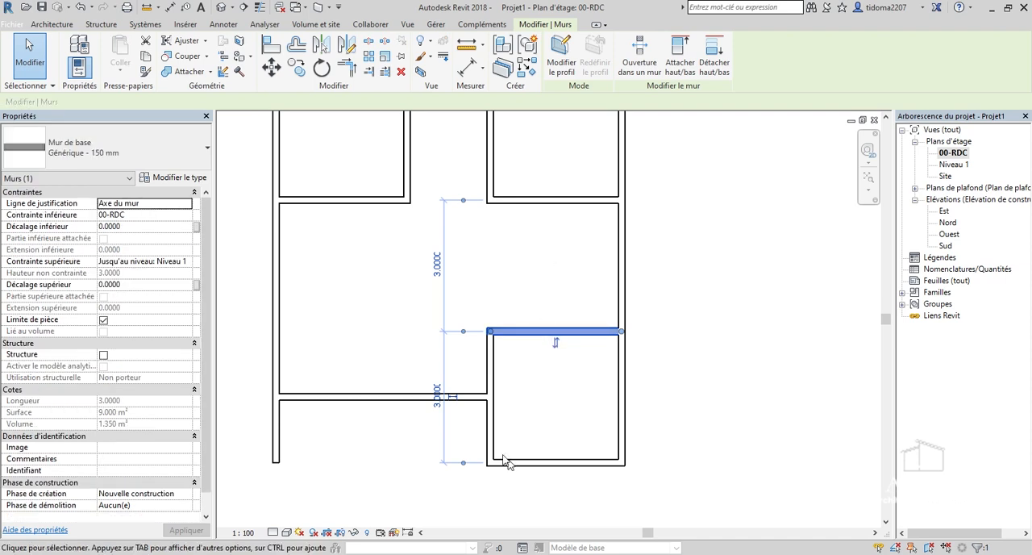
scroll(504, 447, up, 3)
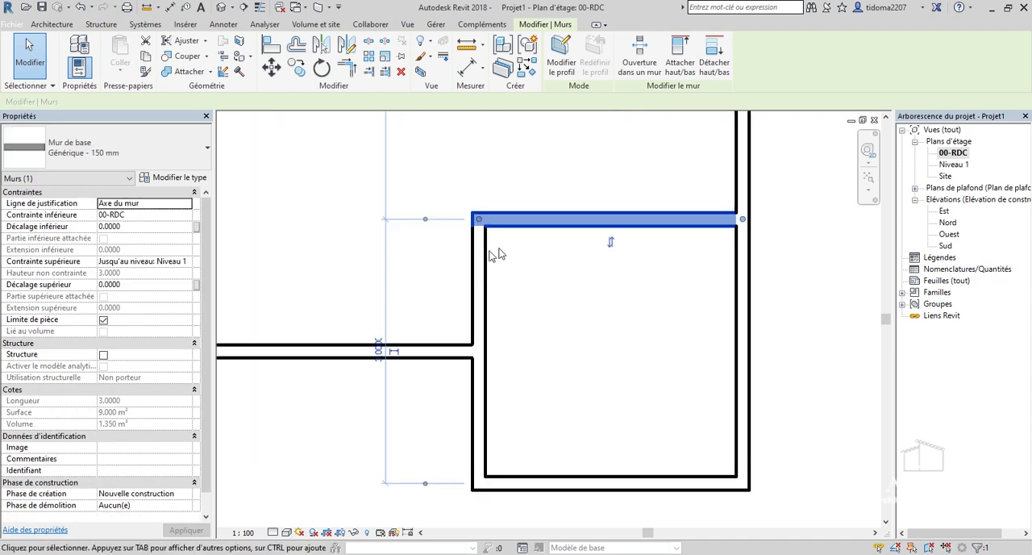
scroll(411, 225, down, 2)
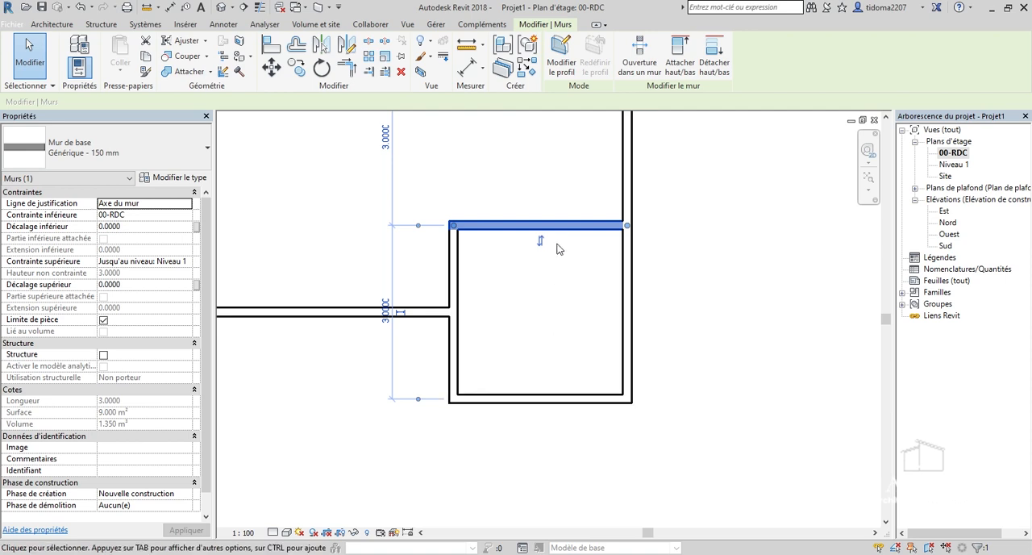
scroll(569, 438, down, 2)
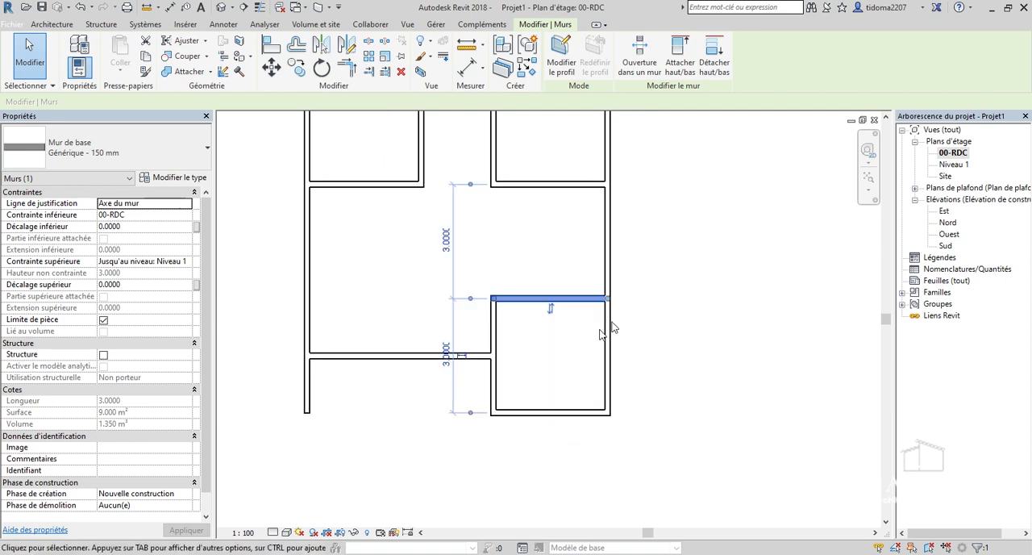
scroll(500, 169, down, 2)
Start an aligned dimension and set its wall reference preference to Faces du mur.
click(472, 69)
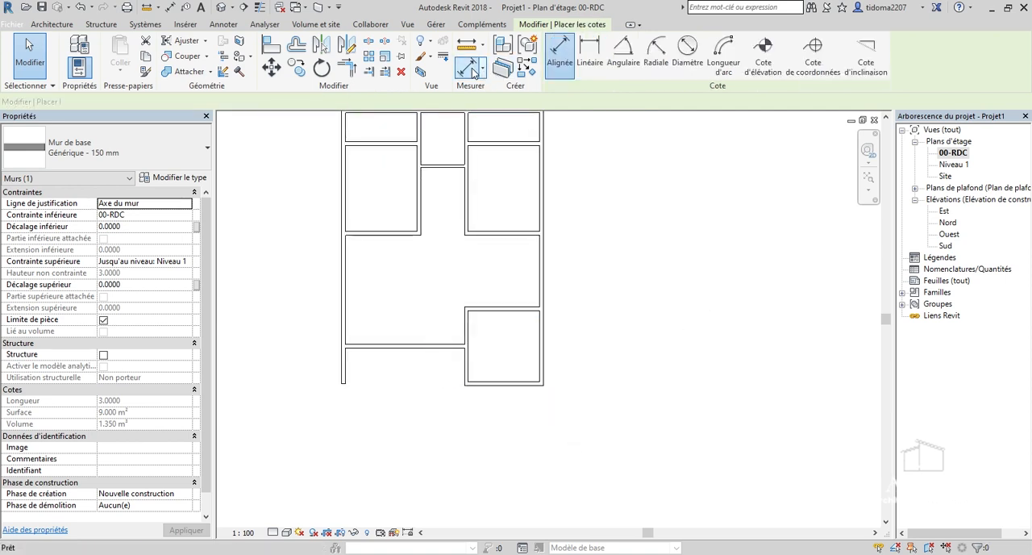
scroll(500, 355, up, 4)
click(512, 410)
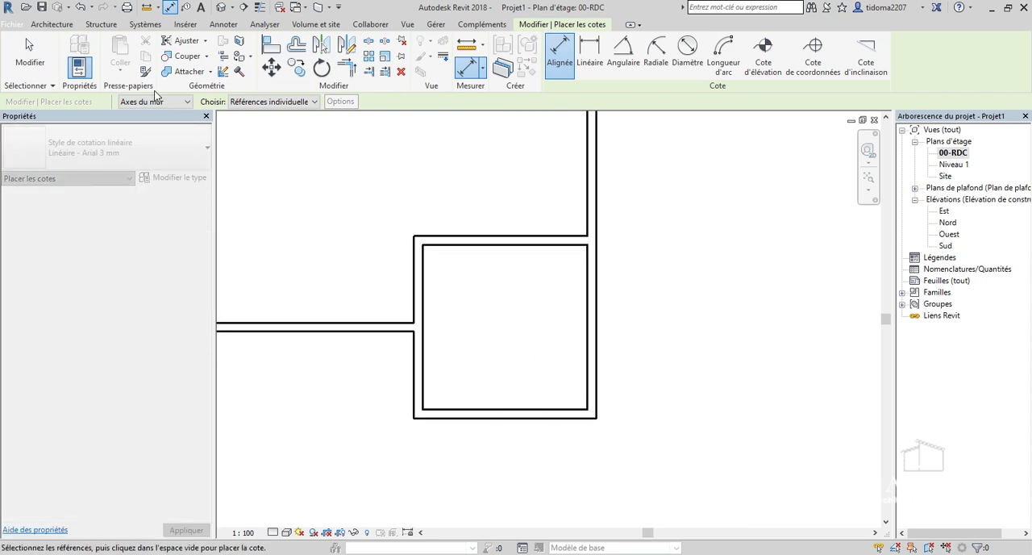
scroll(507, 408, up, 5)
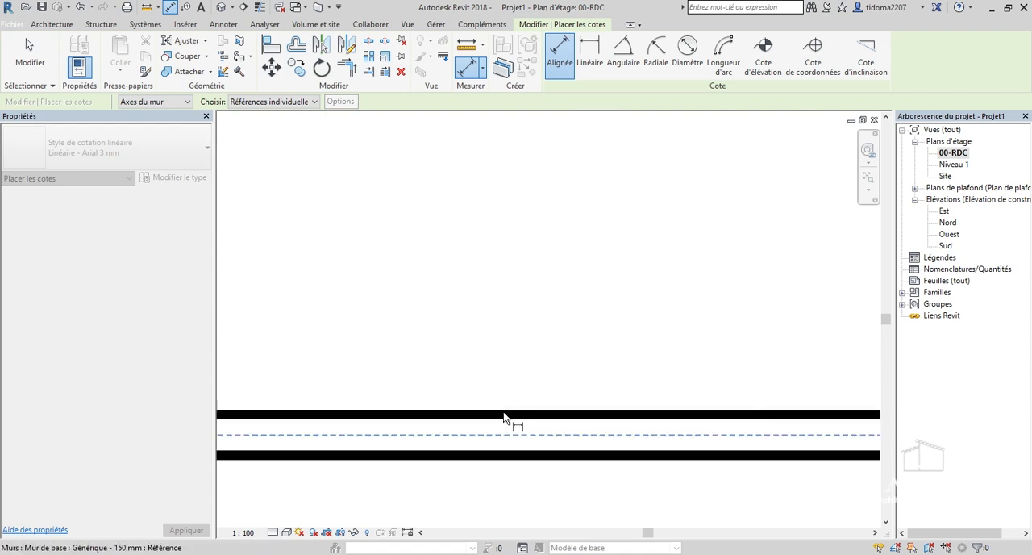
scroll(516, 418, down, 4)
scroll(528, 407, down, 2)
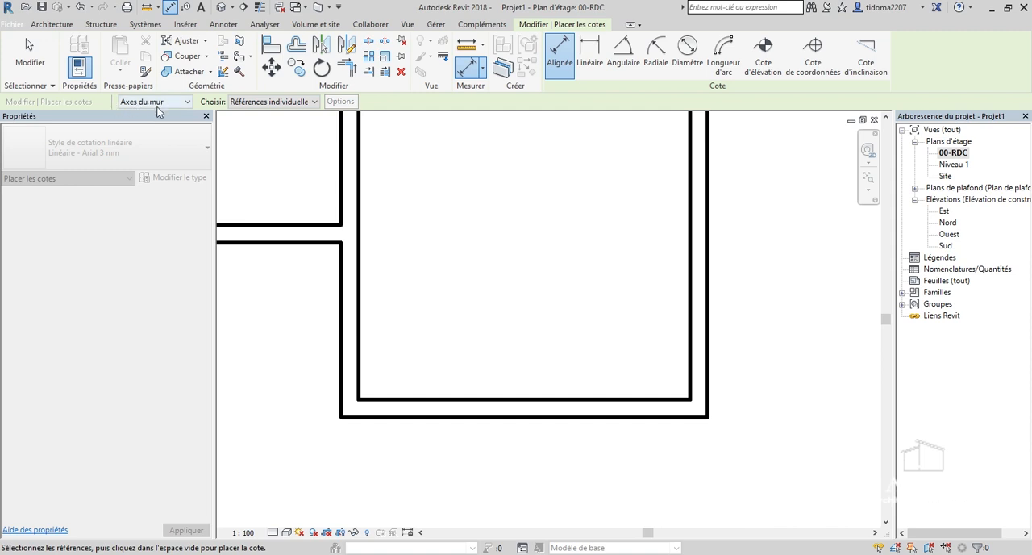
click(158, 103)
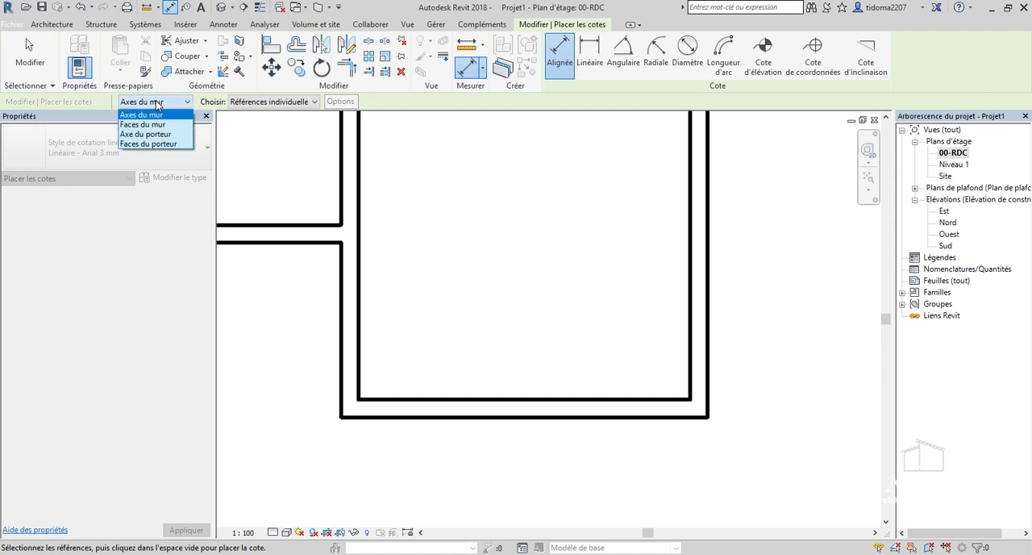
click(157, 124)
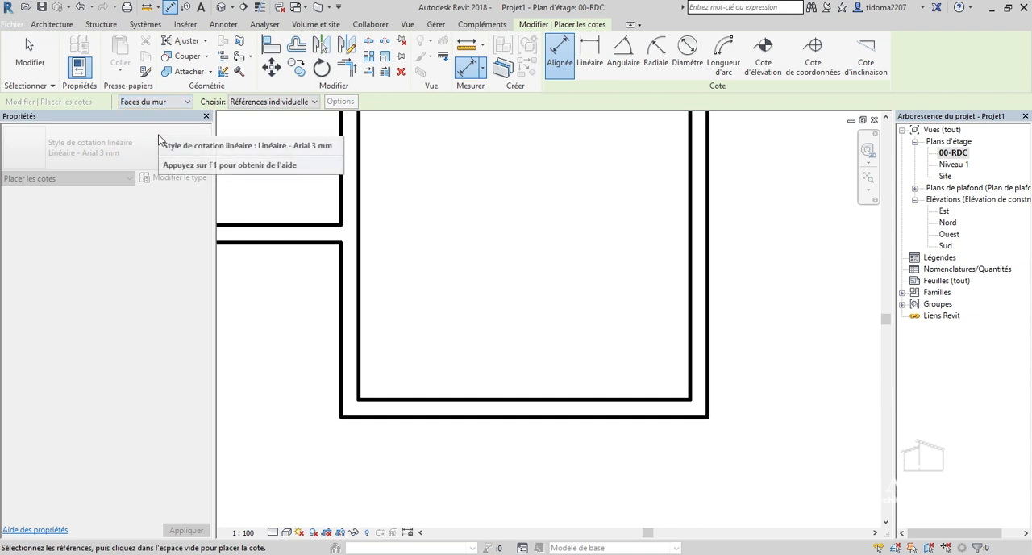
Chain the aligned dimension from the inner face of the lowest room's bottom wall up through both faces of the next two parallel walls.
scroll(546, 473, down, 2)
scroll(549, 446, up, 1)
click(567, 428)
click(576, 178)
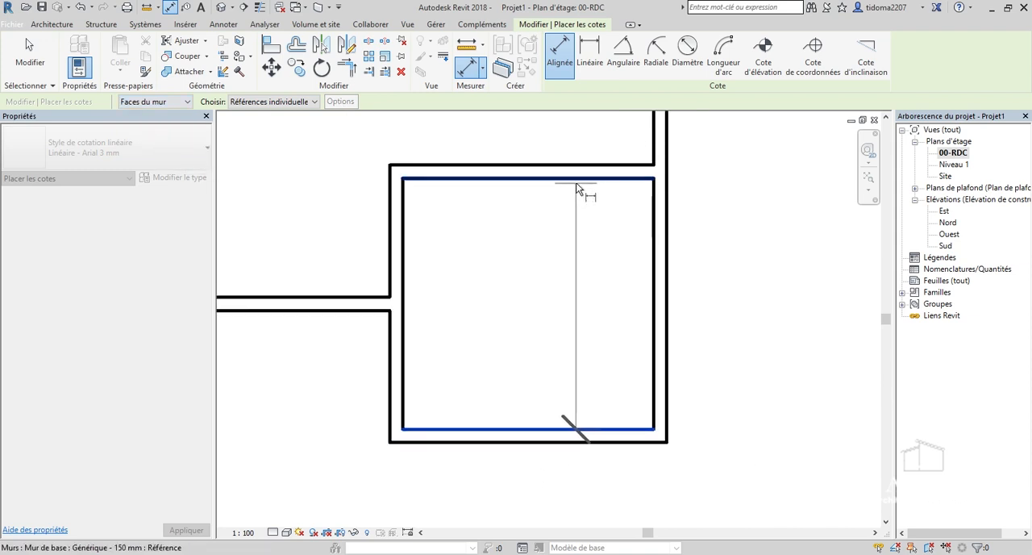
scroll(569, 358, down, 1)
scroll(567, 367, down, 1)
scroll(573, 293, up, 2)
scroll(544, 347, up, 3)
scroll(536, 348, down, 4)
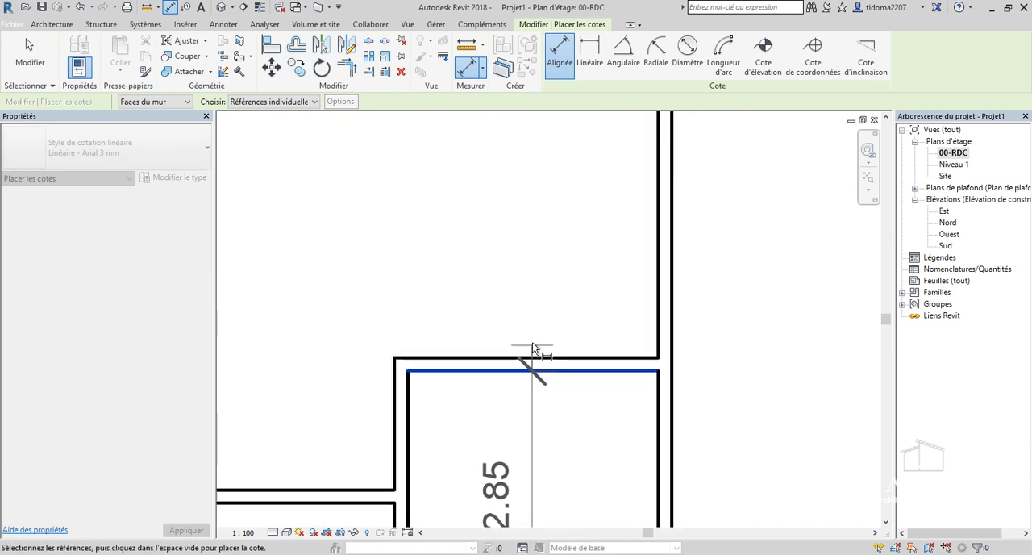
click(526, 367)
scroll(535, 202, down, 1)
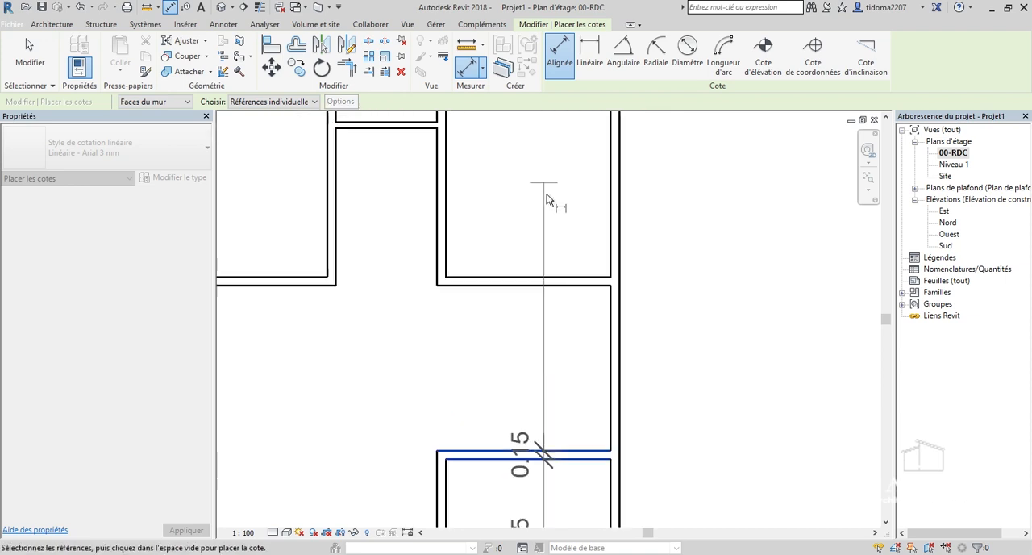
scroll(530, 288, down, 4)
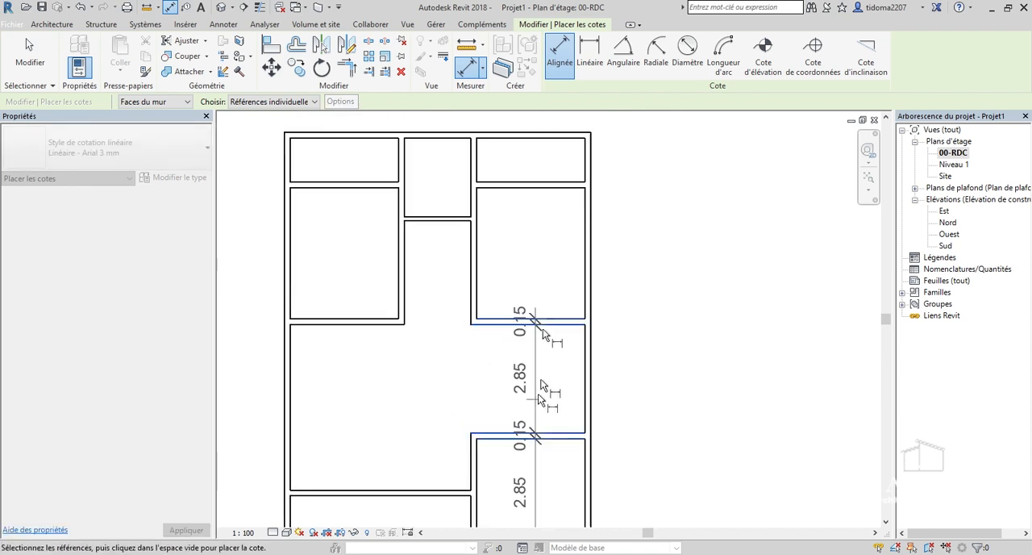
Continue the dimension chain through the upper-right rooms' wall faces to the top exterior wall's outer face and place it outside the right exterior wall.
scroll(542, 298, up, 3)
scroll(540, 296, up, 5)
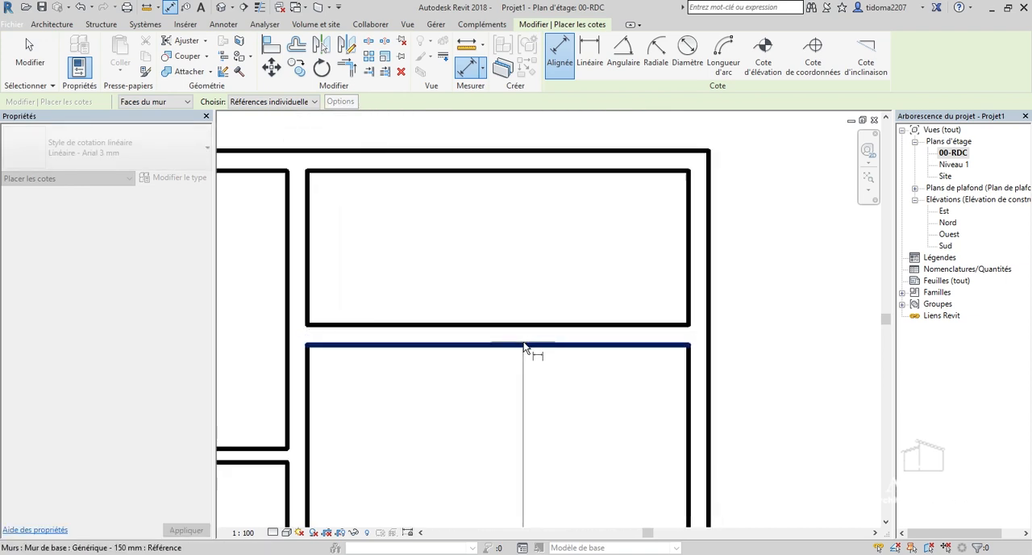
click(526, 327)
scroll(540, 127, down, 1)
middle_drag(541, 127, 530, 220)
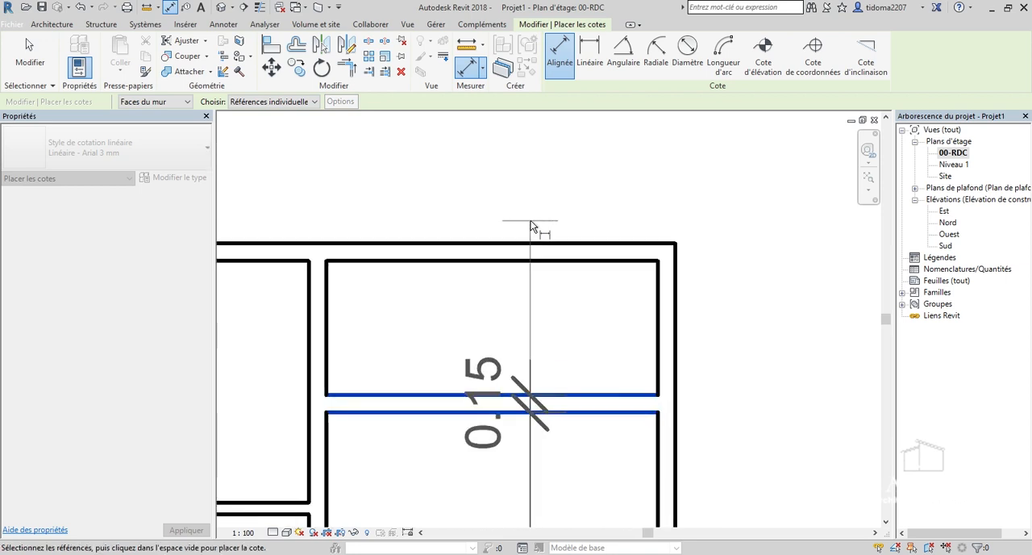
click(522, 257)
click(527, 244)
scroll(481, 233, down, 5)
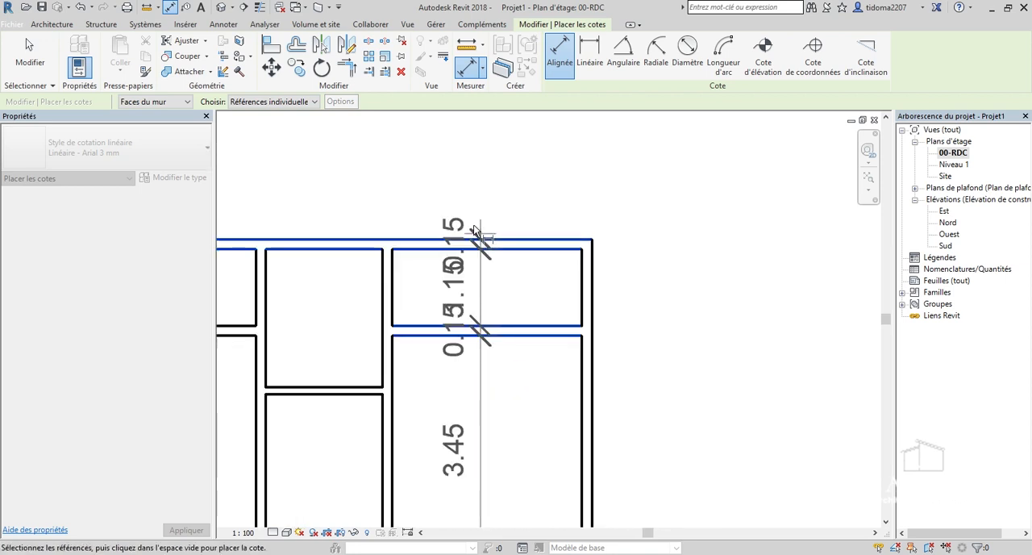
scroll(584, 277, up, 2)
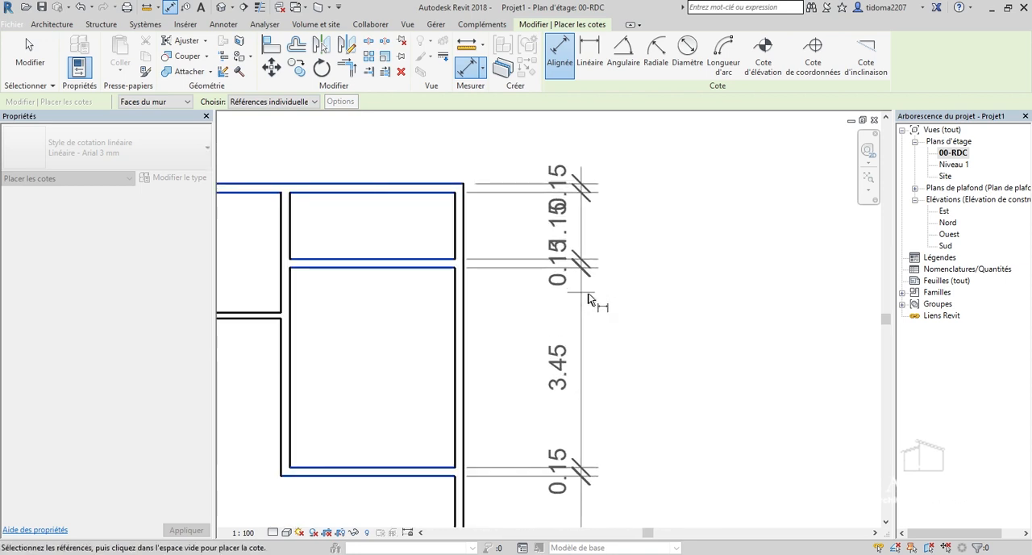
click(593, 284)
scroll(600, 274, up, 1)
scroll(533, 322, down, 3)
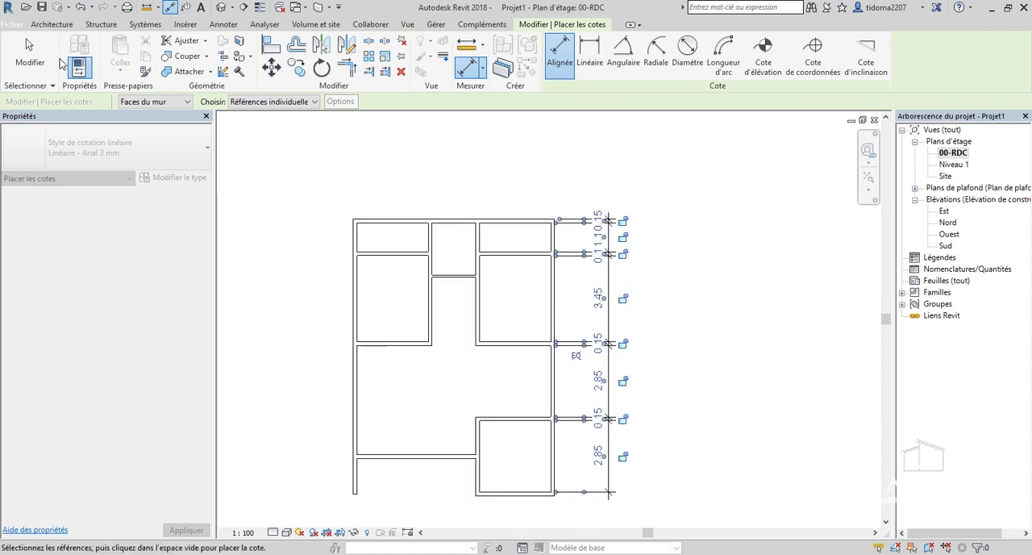
key(Escape)
key(Escape)
Examine the vertical dimension string along the right exterior wall and select it to inspect its segments.
scroll(611, 354, up, 2)
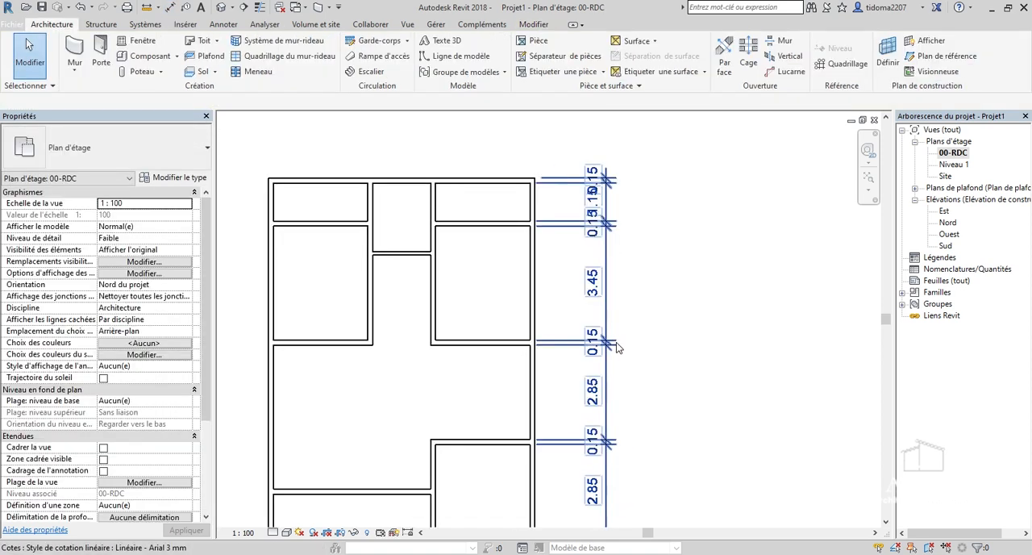
scroll(617, 345, down, 2)
scroll(640, 286, up, 5)
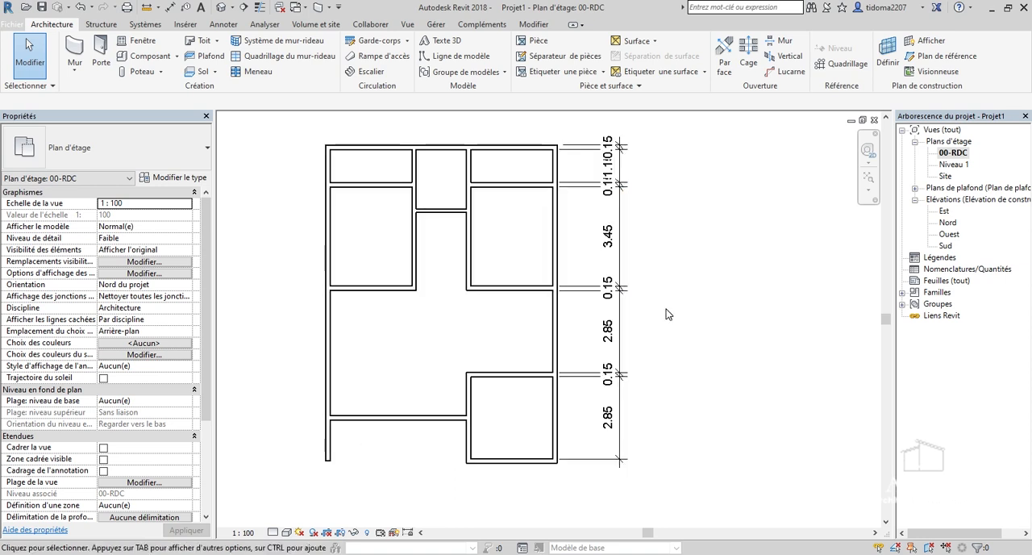
scroll(637, 314, down, 3)
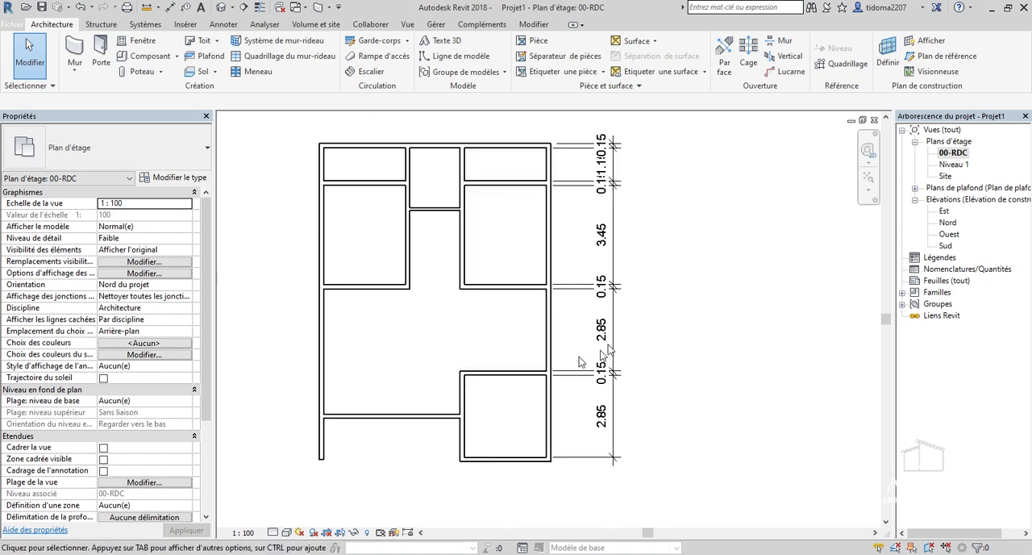
scroll(579, 361, up, 4)
scroll(633, 299, down, 1)
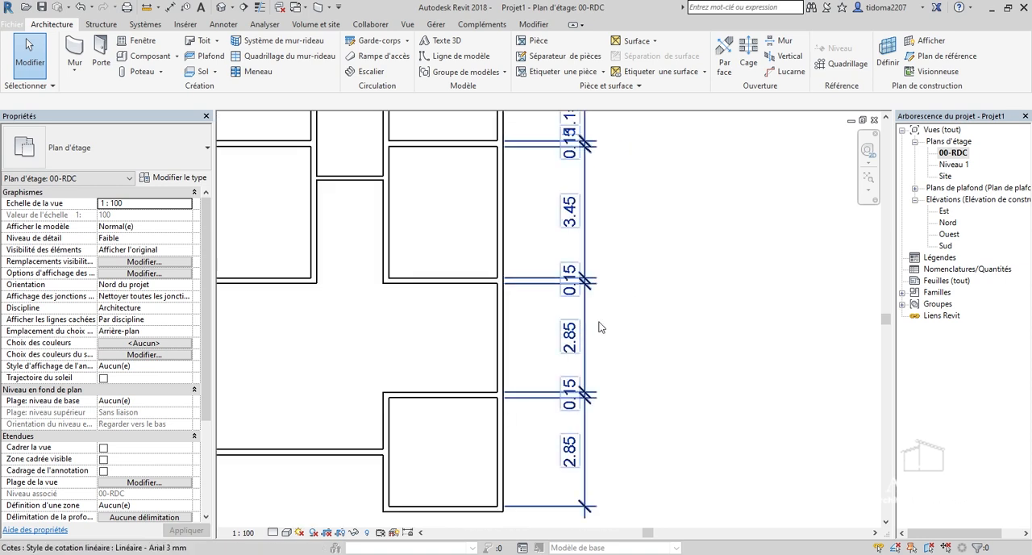
scroll(596, 314, down, 5)
scroll(581, 269, up, 4)
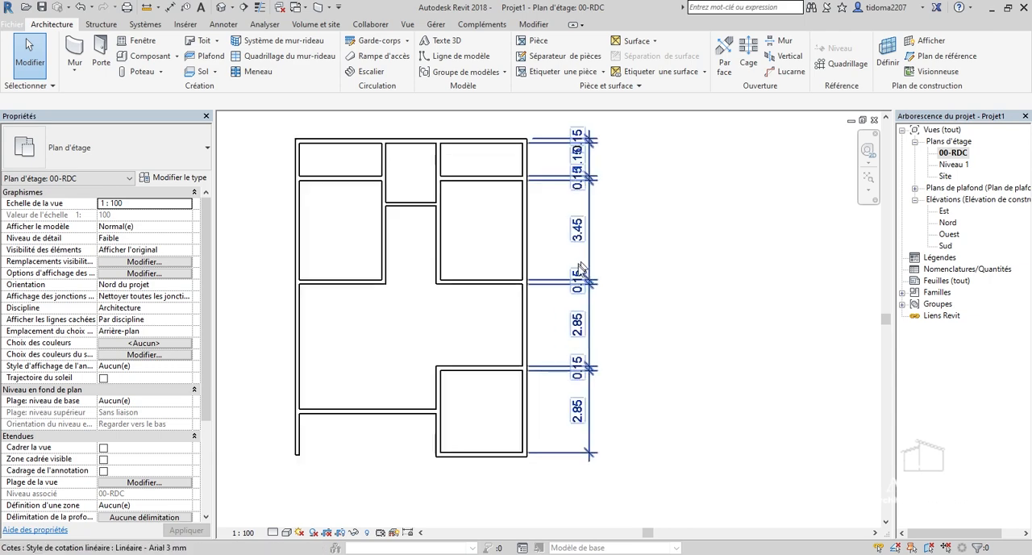
click(591, 314)
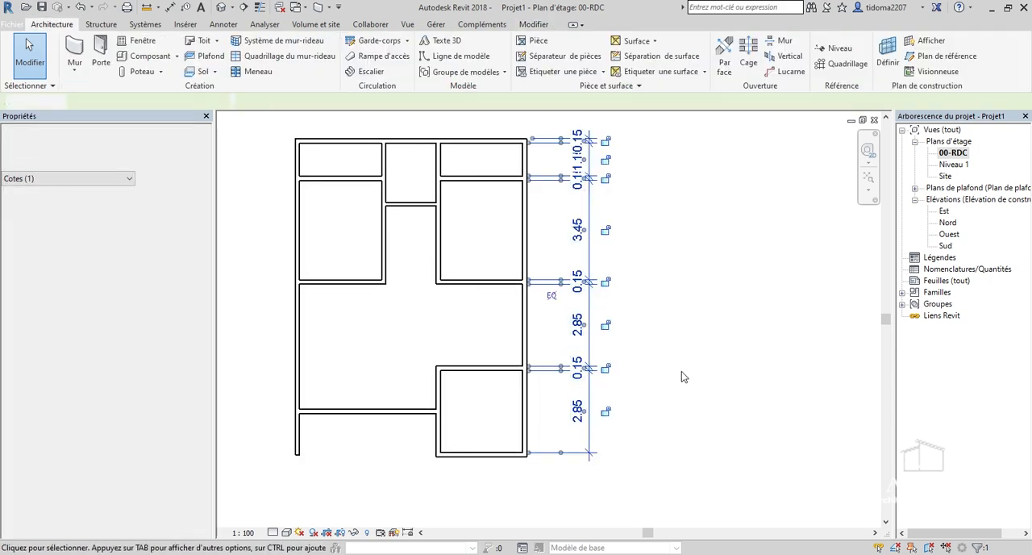
scroll(507, 465, up, 2)
click(555, 385)
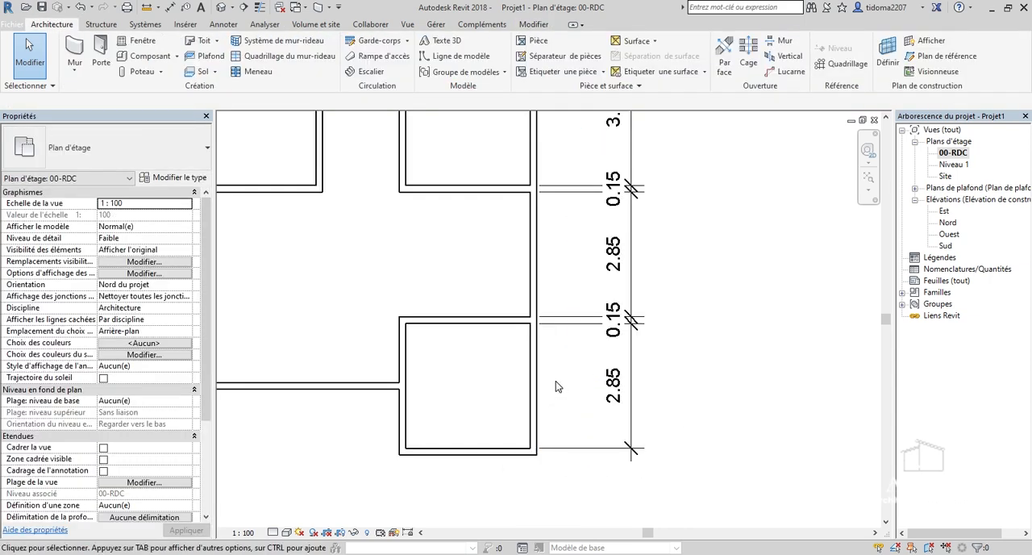
Move the lowest room's bottom wall by setting the room's inner vertical dimension to 3.00.
scroll(466, 461, up, 1)
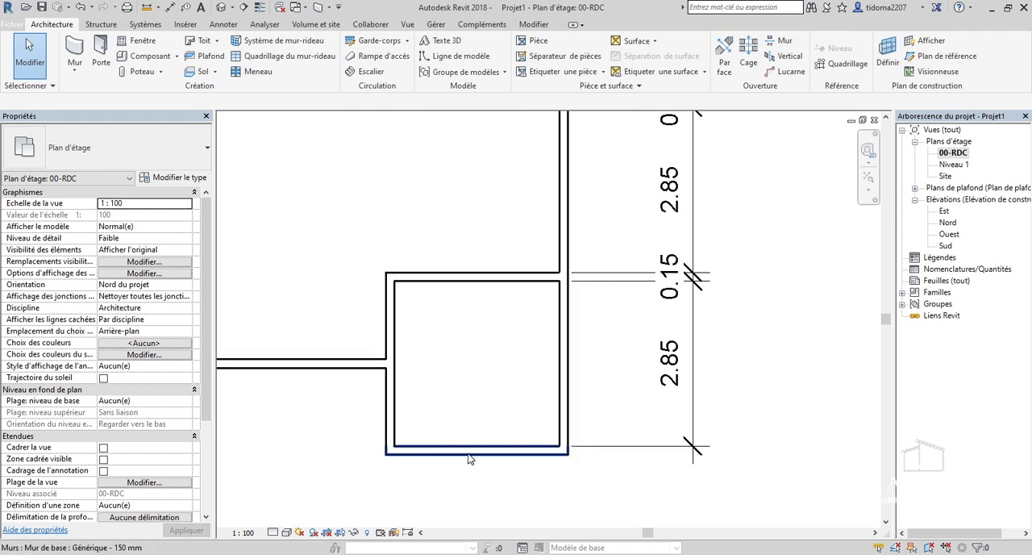
click(611, 403)
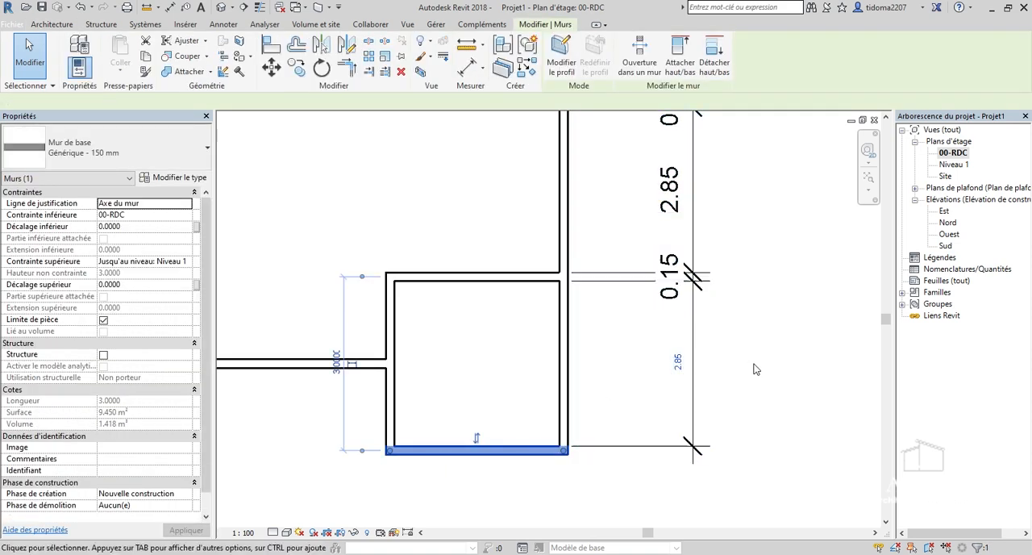
click(754, 369)
click(467, 453)
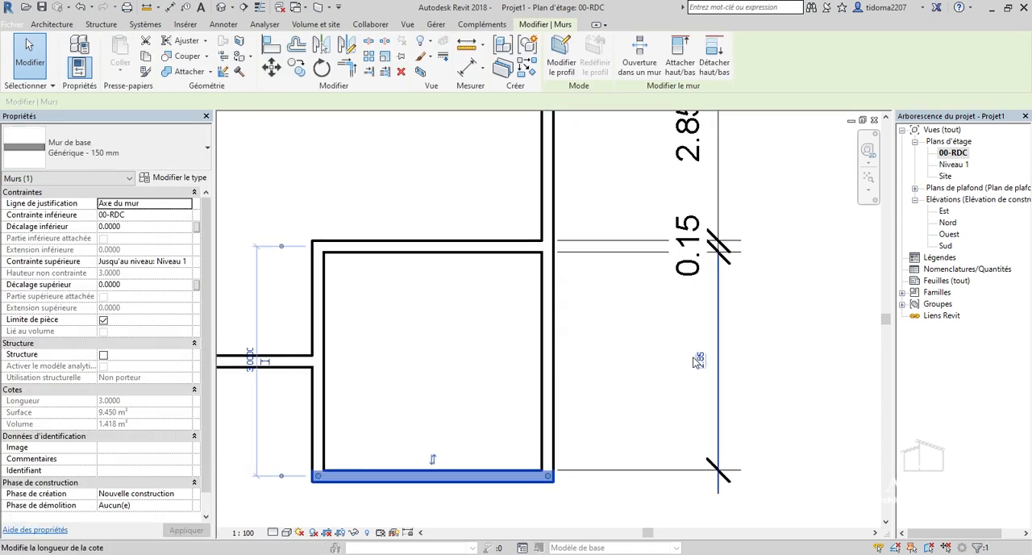
click(702, 357)
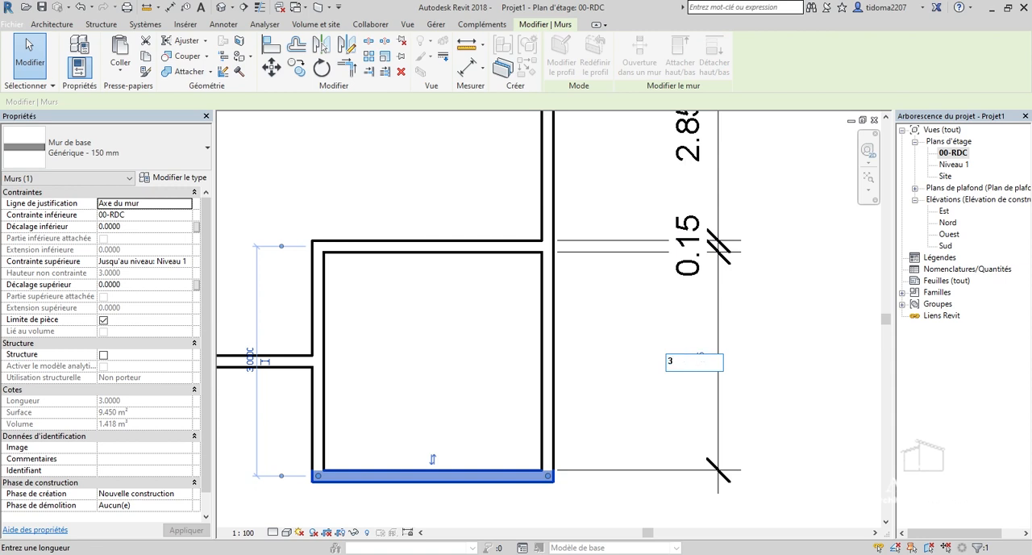
text(3)
key(Return)
scroll(576, 395, down, 3)
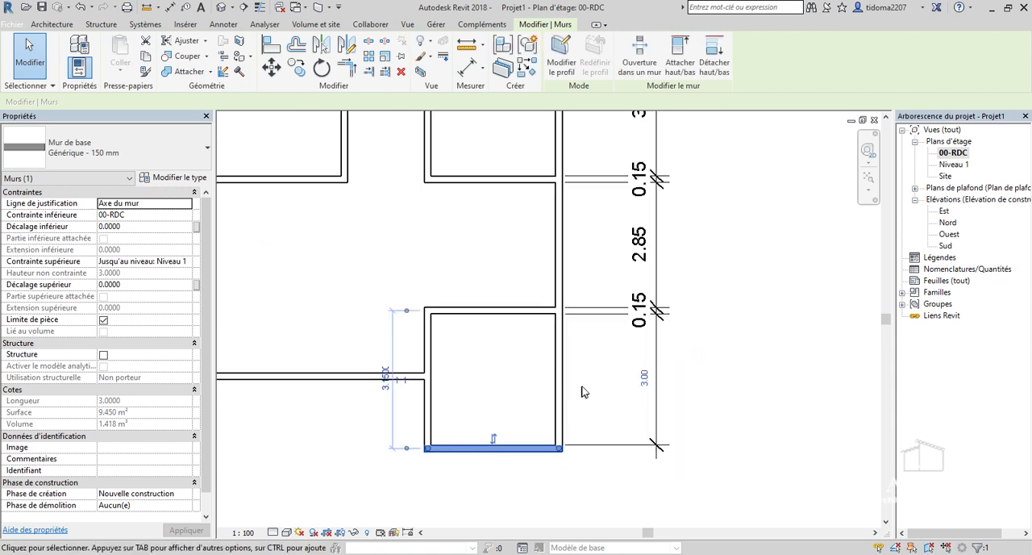
Move the bottom wall of the large upper-right room by setting the clear dimension between it and the lowest room's top wall to 3.00.
scroll(567, 285, up, 1)
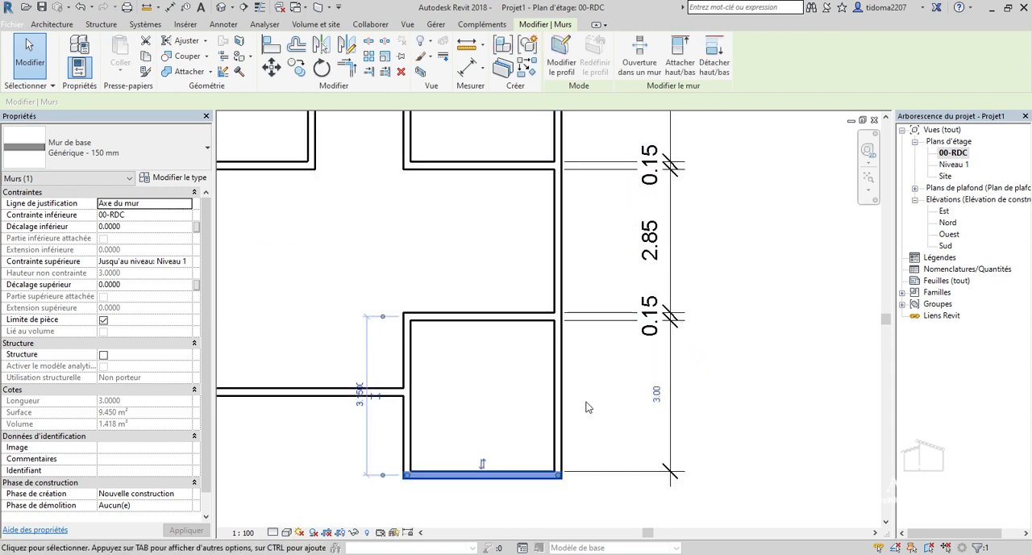
scroll(555, 371, down, 2)
scroll(520, 202, up, 2)
click(508, 226)
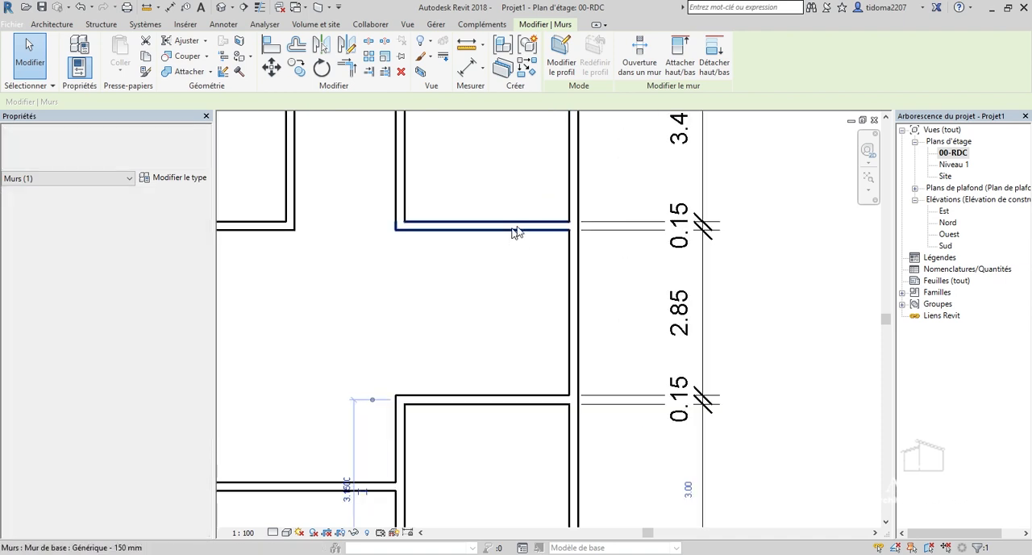
click(689, 313)
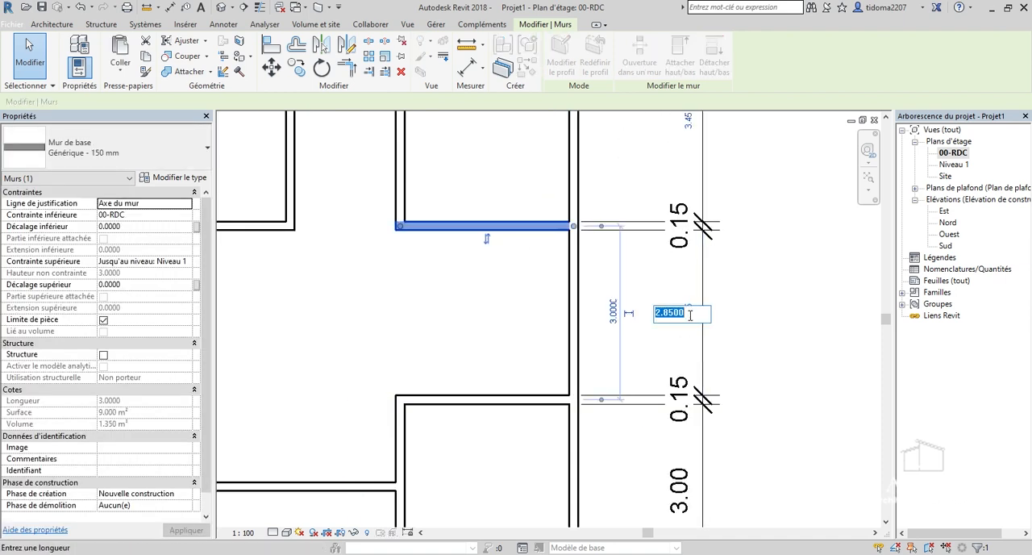
key(Return)
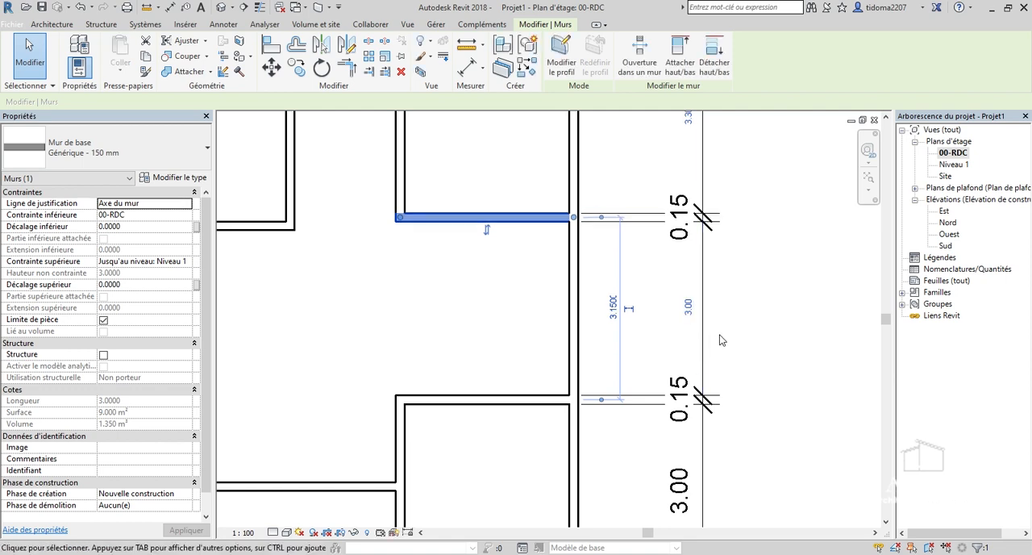
Move the wall between the two upper-right rooms by setting the larger room's clear vertical dimension to 3.60.
scroll(621, 282, down, 4)
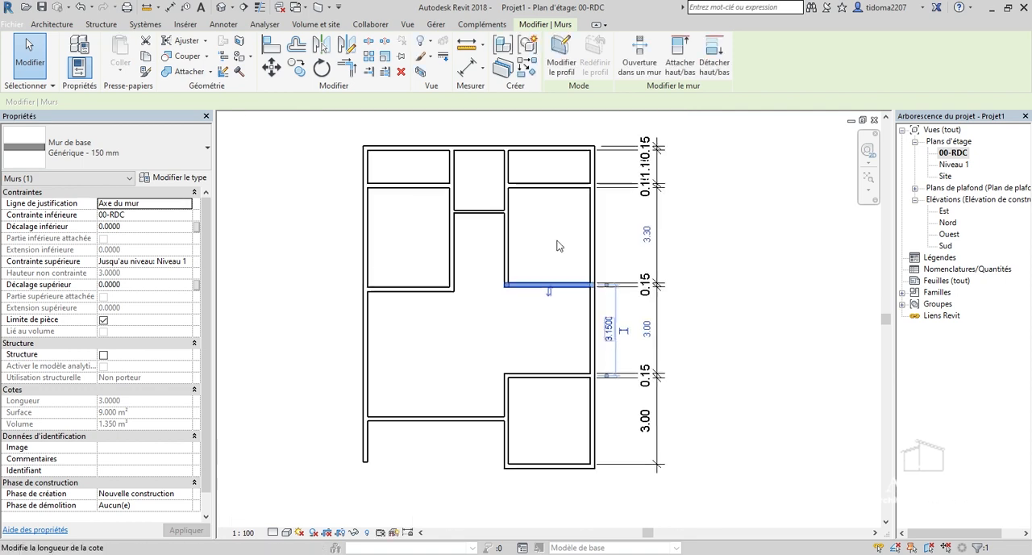
scroll(556, 234, up, 3)
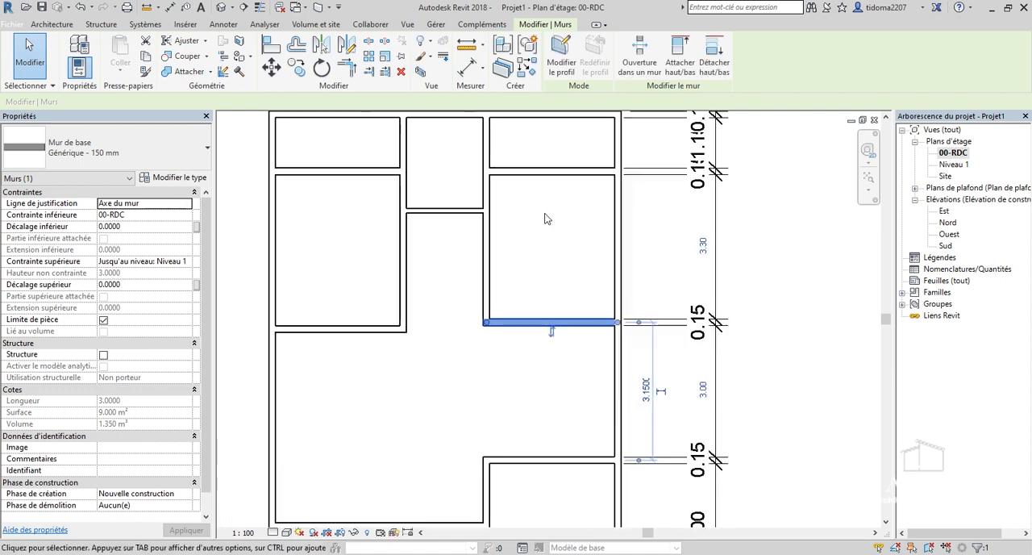
click(575, 180)
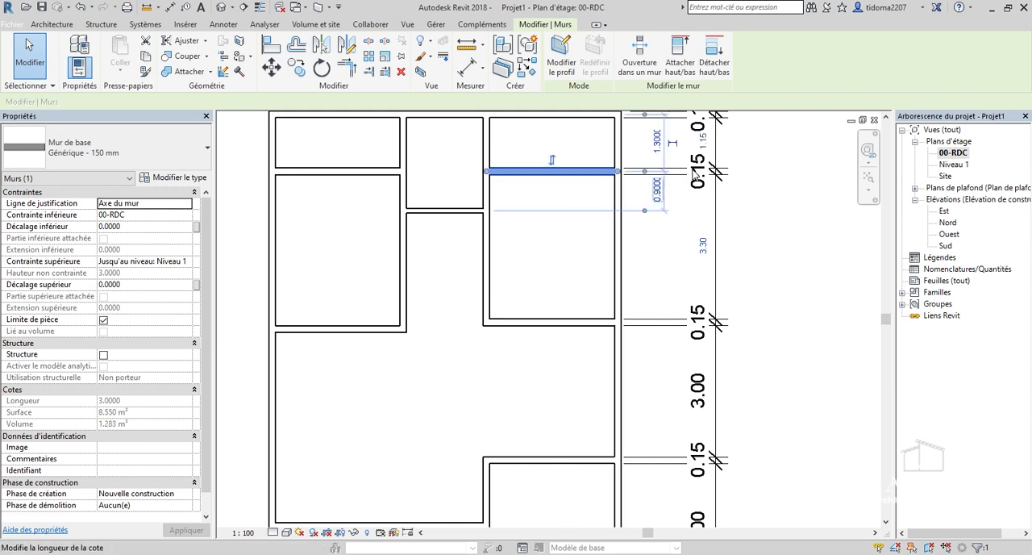
scroll(690, 173, up, 2)
click(719, 304)
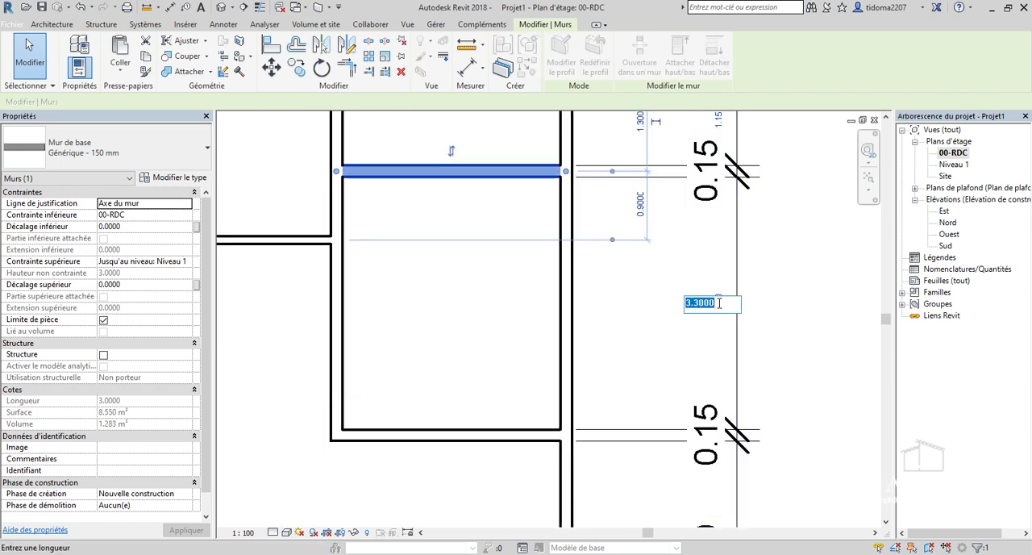
text(3.)
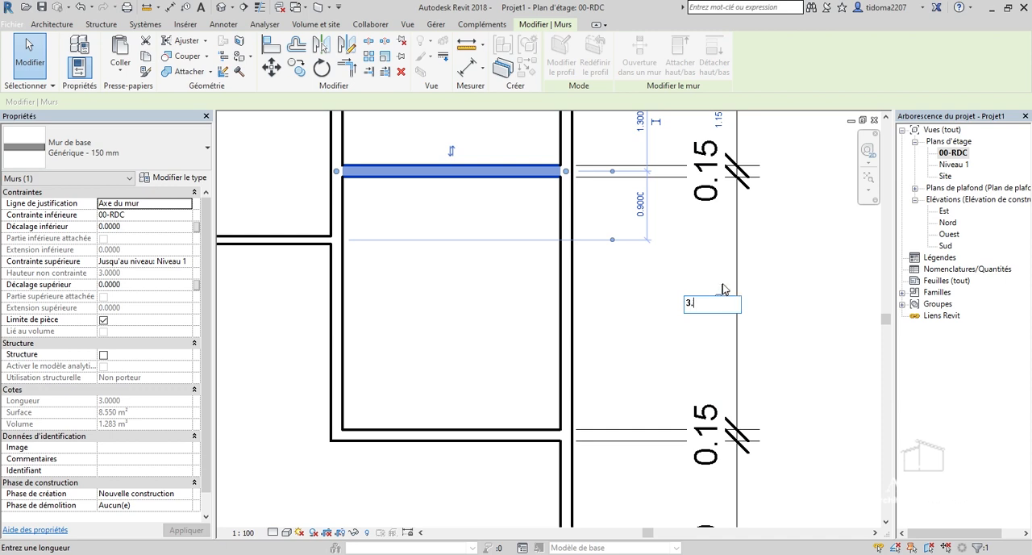
text(6)
key(Return)
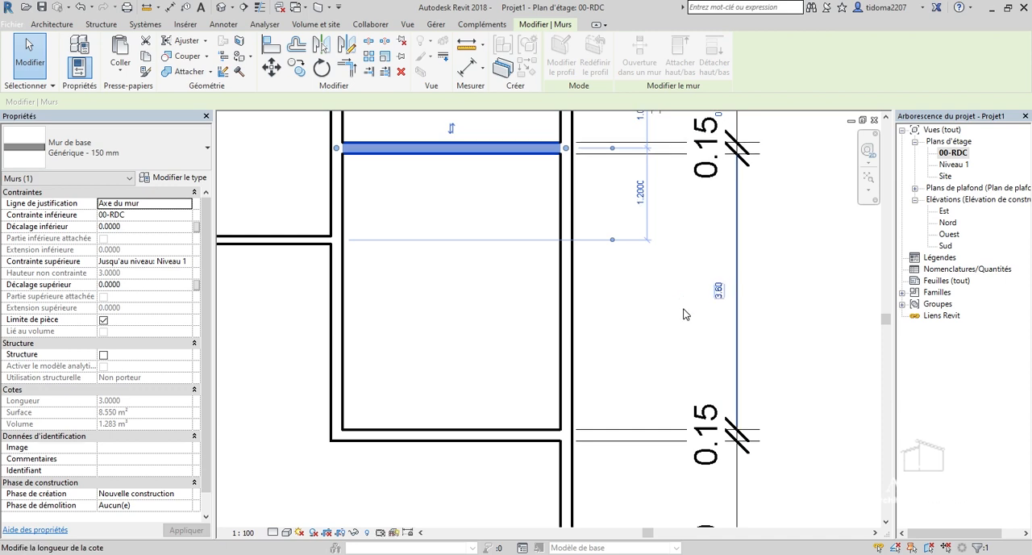
scroll(721, 290, down, 2)
click(746, 316)
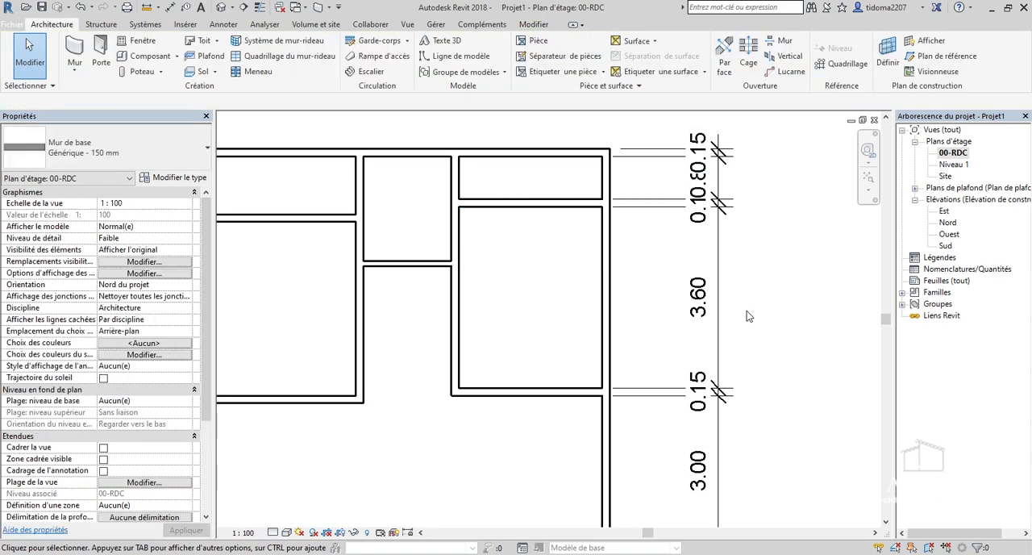
Move the top exterior wall by setting the small top-right room's clear vertical dimension to 1.30.
scroll(553, 154, up, 3)
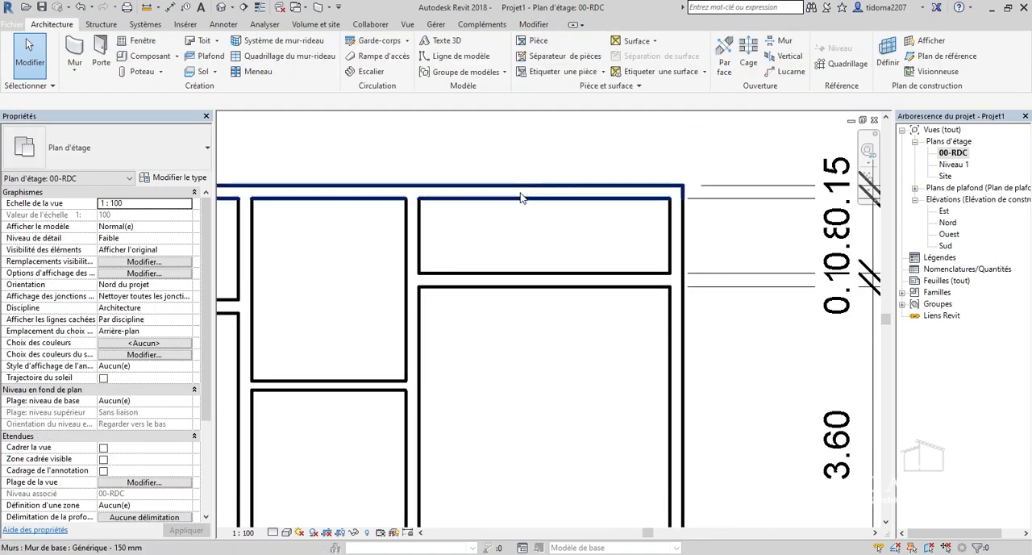
click(520, 197)
scroll(599, 226, down, 2)
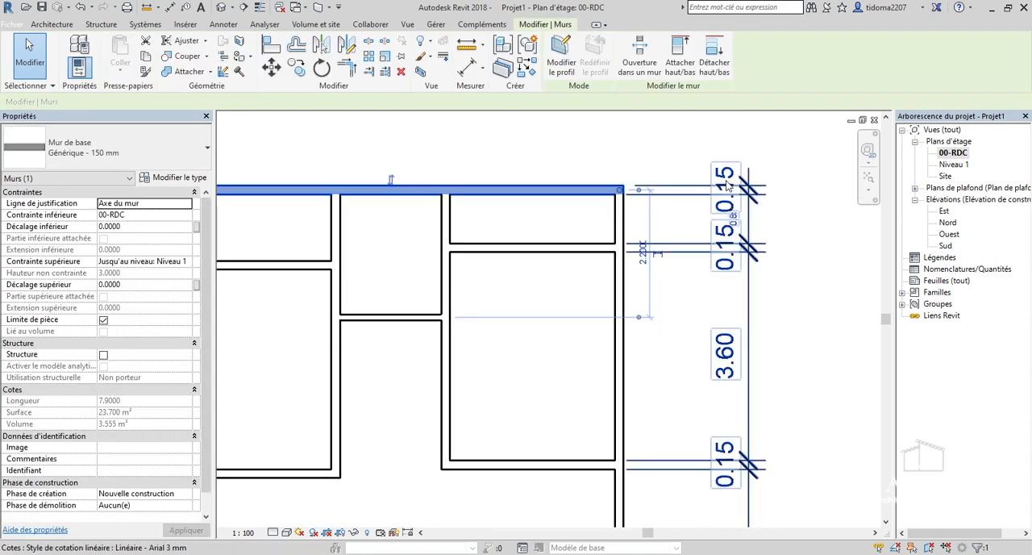
scroll(709, 226, up, 1)
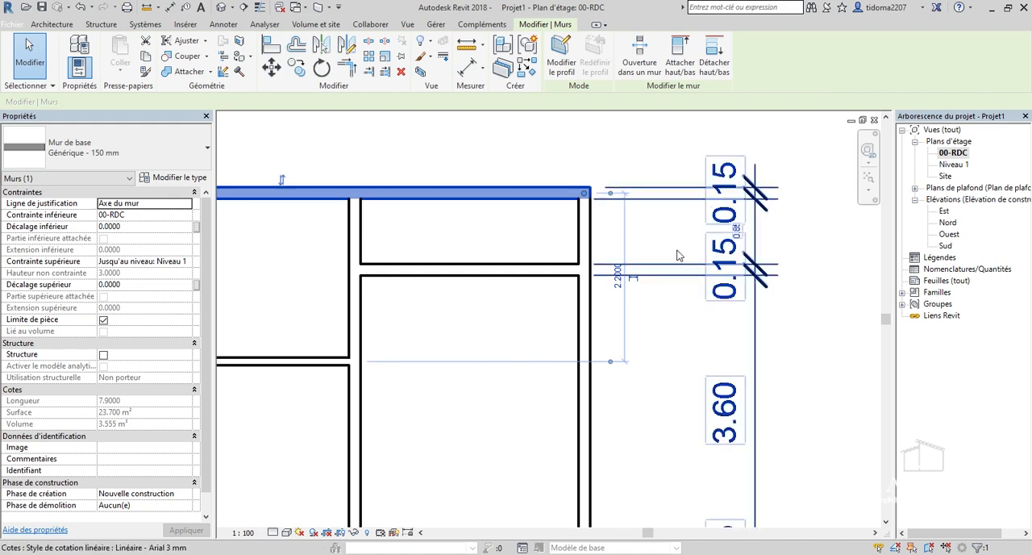
scroll(740, 256, up, 2)
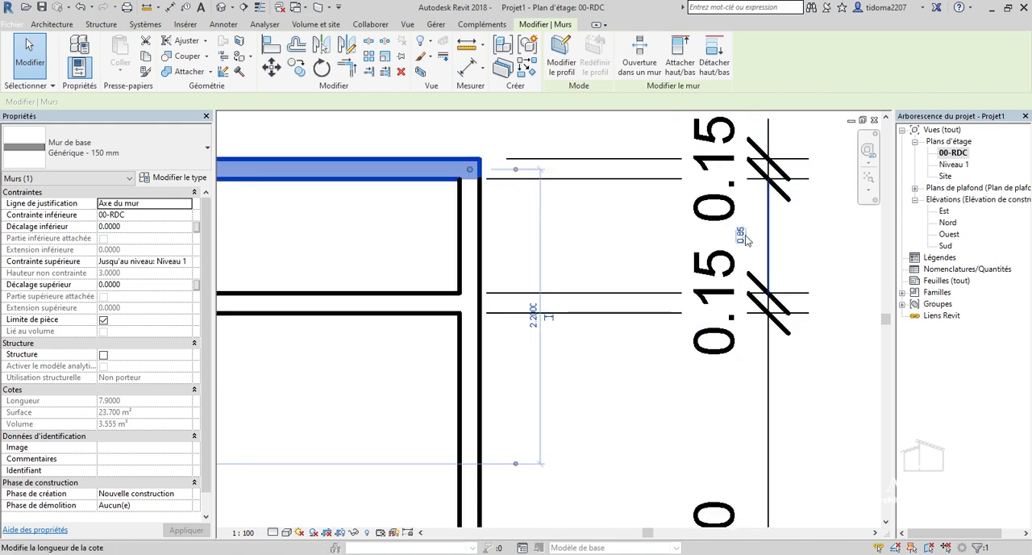
click(740, 236)
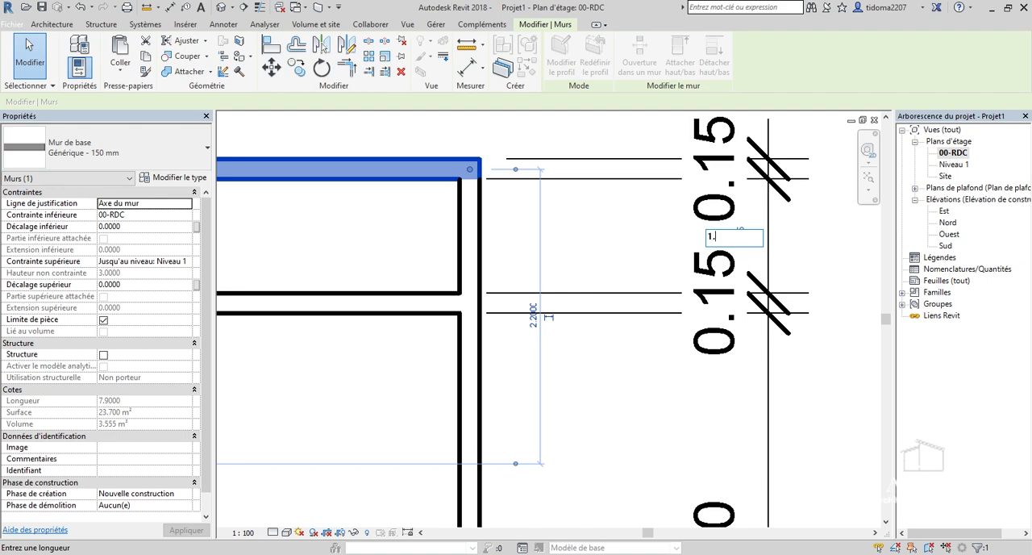
key(Return)
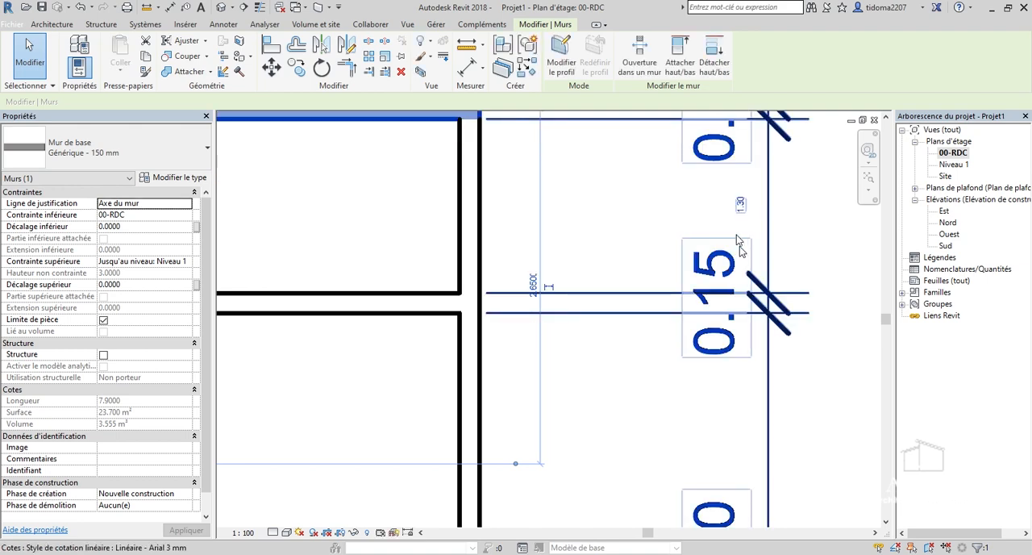
scroll(766, 314, down, 2)
click(669, 273)
scroll(648, 265, down, 4)
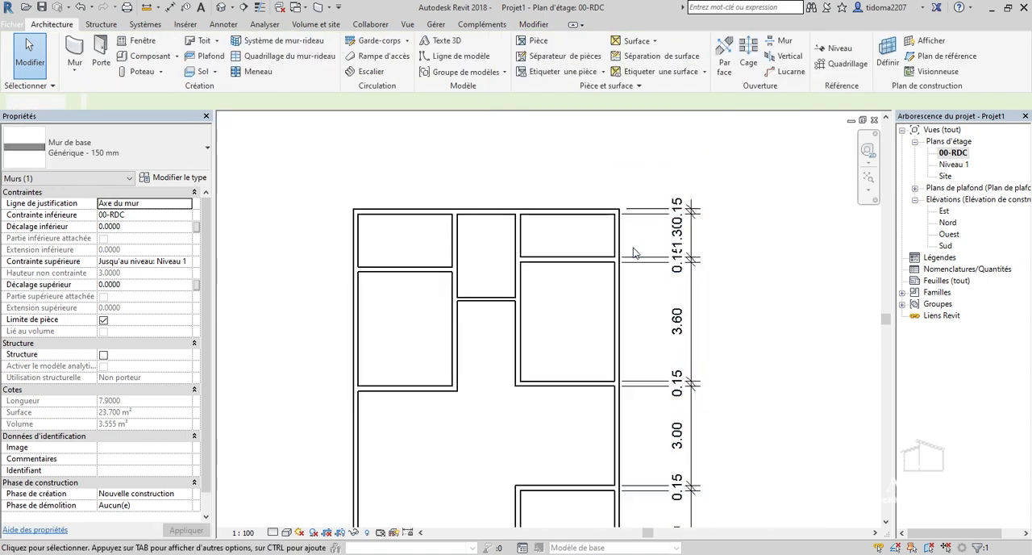
Examine how the horizontal walls of the upper-left rooms line up with those of the upper-right rooms.
scroll(601, 309, up, 2)
scroll(553, 307, up, 2)
scroll(564, 309, down, 2)
scroll(489, 280, up, 2)
scroll(604, 349, down, 4)
scroll(528, 318, up, 3)
scroll(506, 347, down, 1)
scroll(587, 327, down, 1)
scroll(625, 312, up, 4)
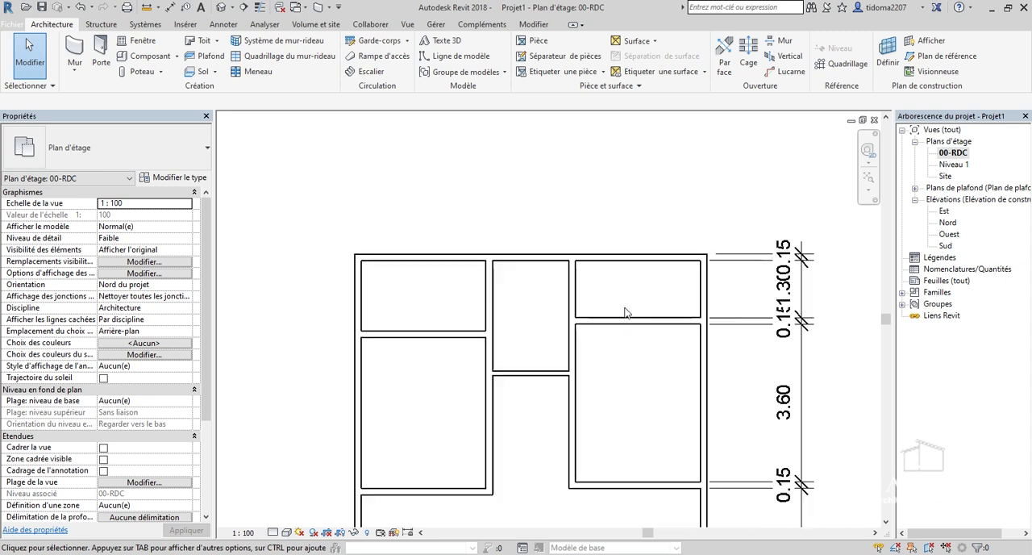
scroll(634, 279, down, 3)
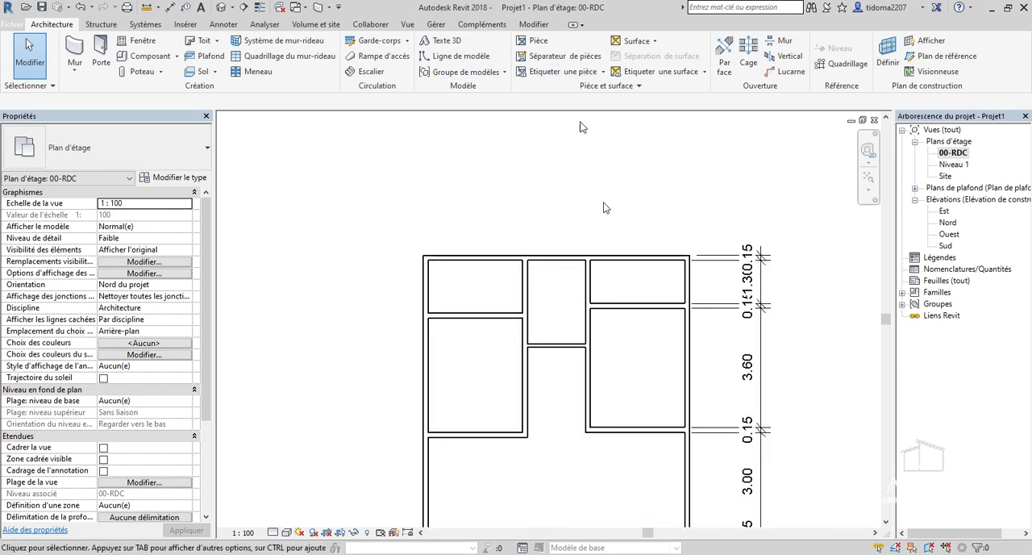
Align the inner bottom face of the small top-left room with the inner bottom face of the small top-right room.
click(534, 25)
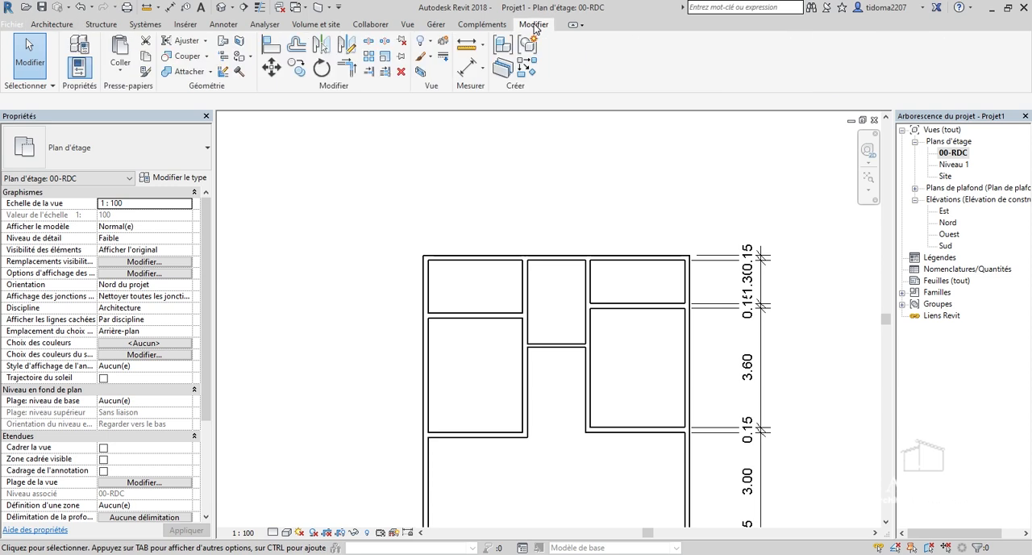
click(269, 50)
scroll(500, 232, up, 3)
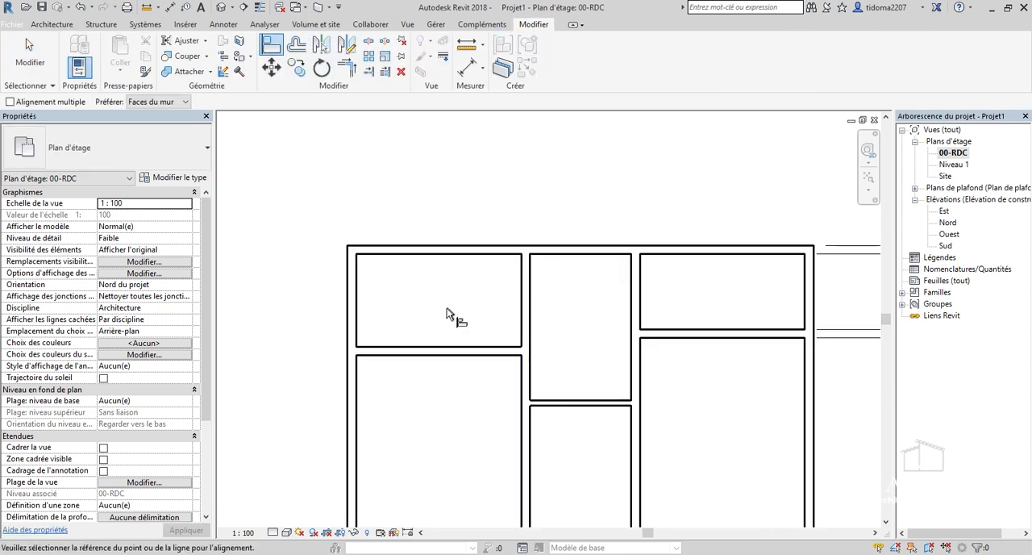
scroll(454, 315, down, 2)
scroll(642, 306, up, 2)
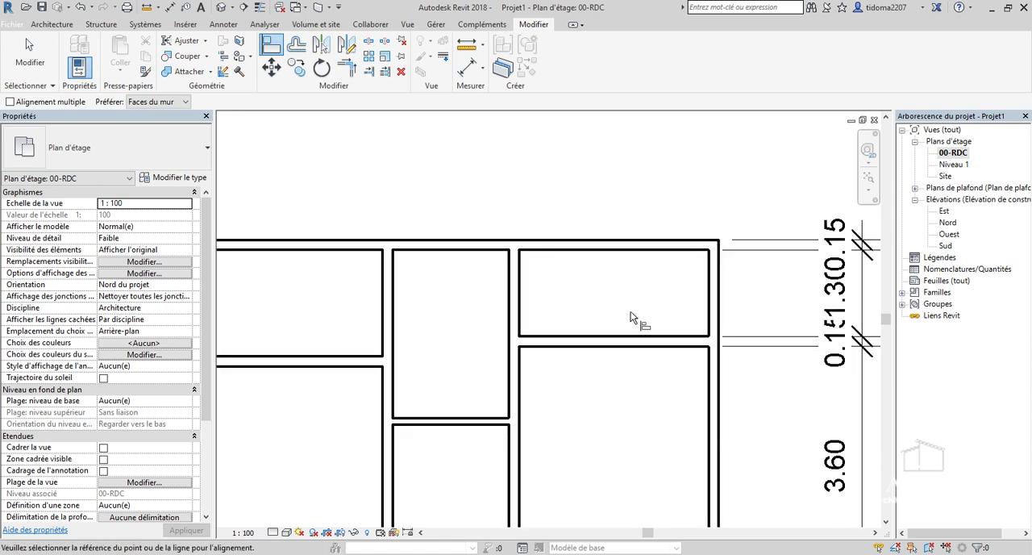
scroll(657, 306, down, 1)
scroll(655, 301, up, 2)
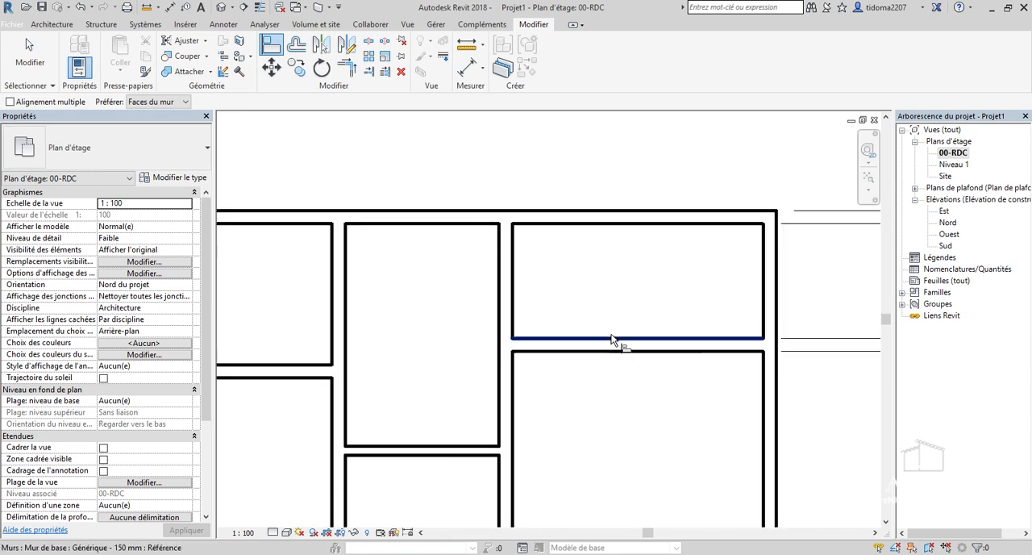
click(617, 340)
scroll(645, 318, down, 2)
scroll(395, 339, up, 2)
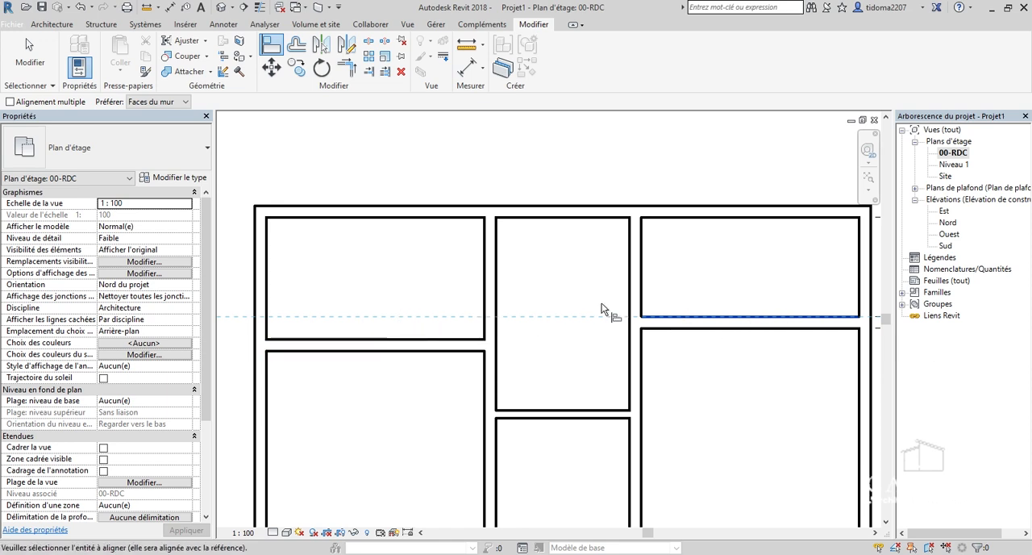
click(404, 342)
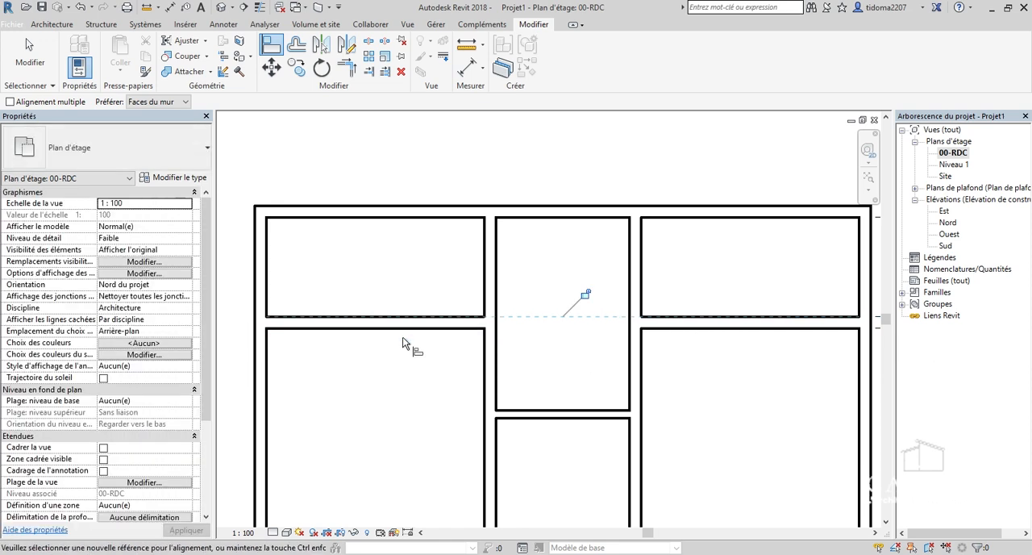
Align the large left room's inner bottom wall face with that of the large upper-right room and end the Align command.
scroll(627, 218, down, 2)
scroll(627, 218, down, 1)
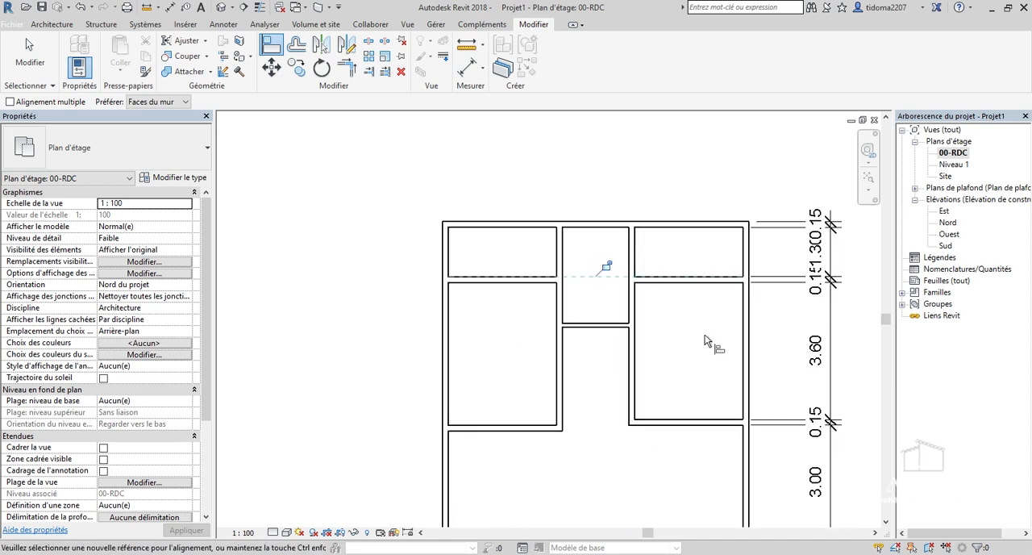
scroll(685, 427, up, 4)
click(702, 398)
scroll(724, 385, down, 4)
scroll(489, 396, up, 4)
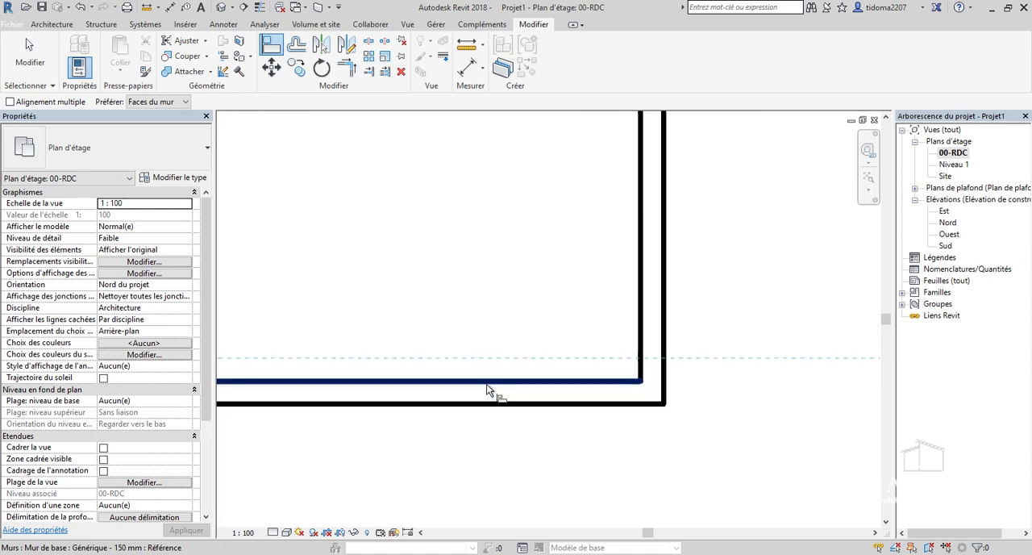
click(488, 388)
scroll(444, 283, down, 5)
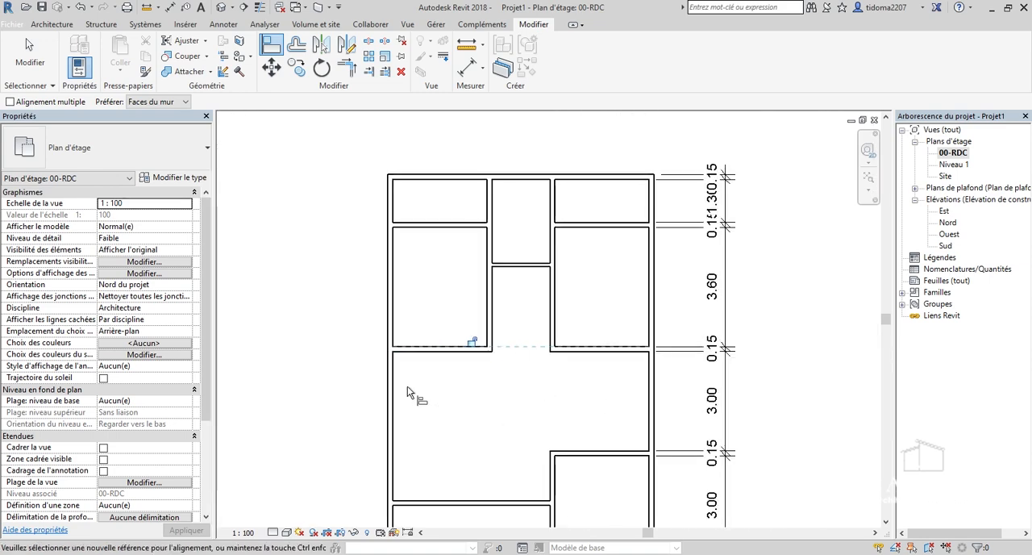
middle_drag(487, 393, 445, 386)
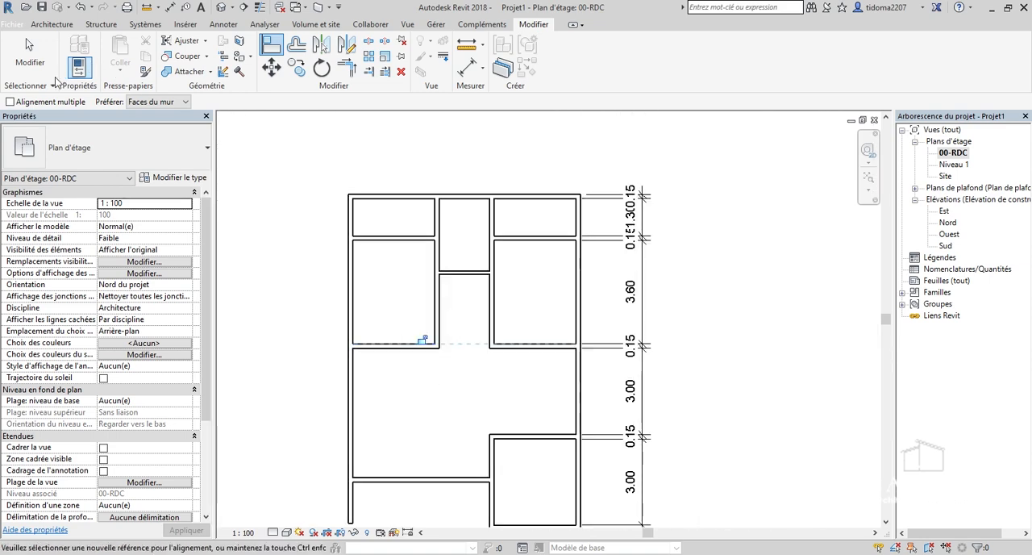
click(39, 64)
Examine the aligned room layout and the vertical dimension string across the whole plan.
scroll(414, 185, up, 3)
scroll(410, 199, down, 1)
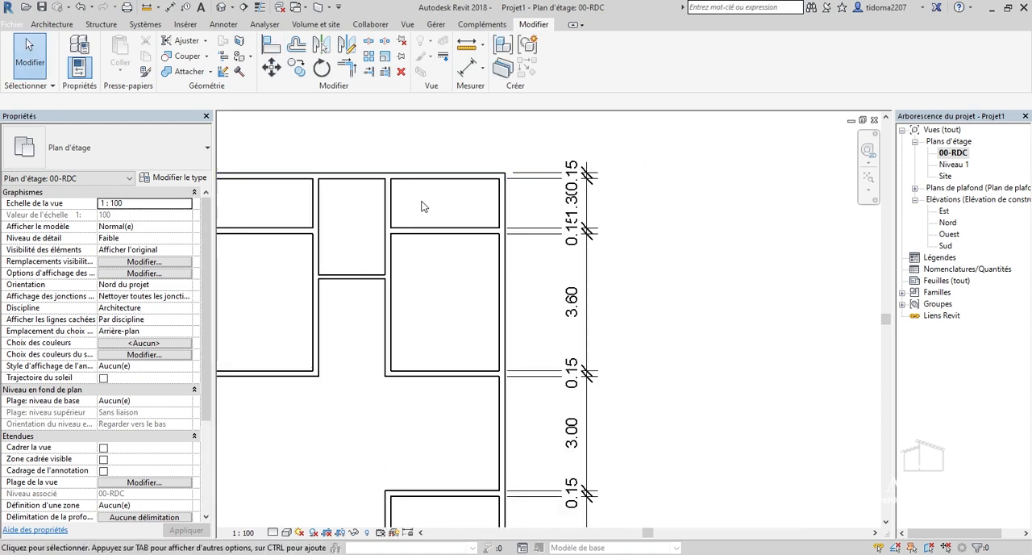
scroll(480, 239, up, 1)
scroll(557, 233, down, 1)
scroll(581, 211, up, 2)
scroll(627, 196, down, 2)
scroll(623, 203, down, 2)
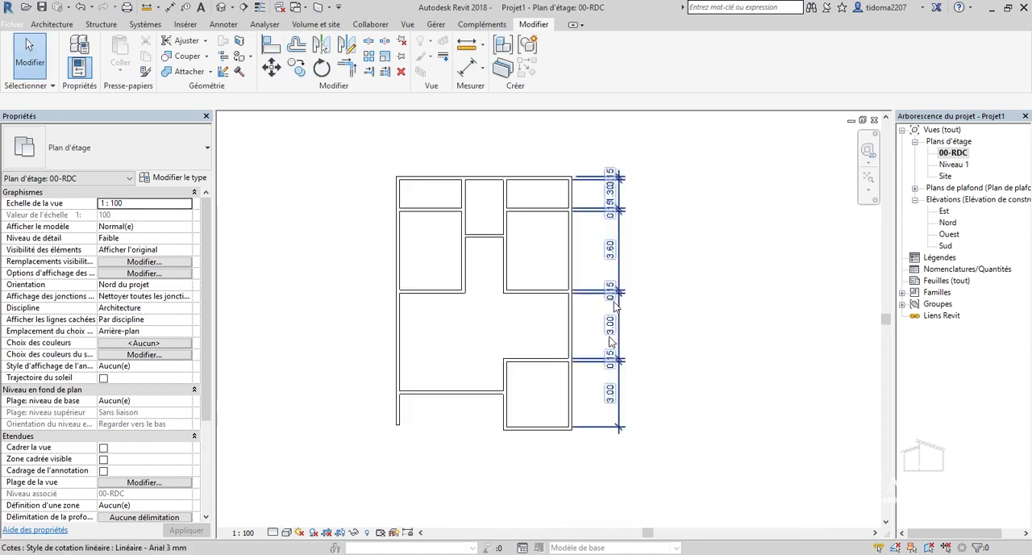
scroll(407, 278, up, 2)
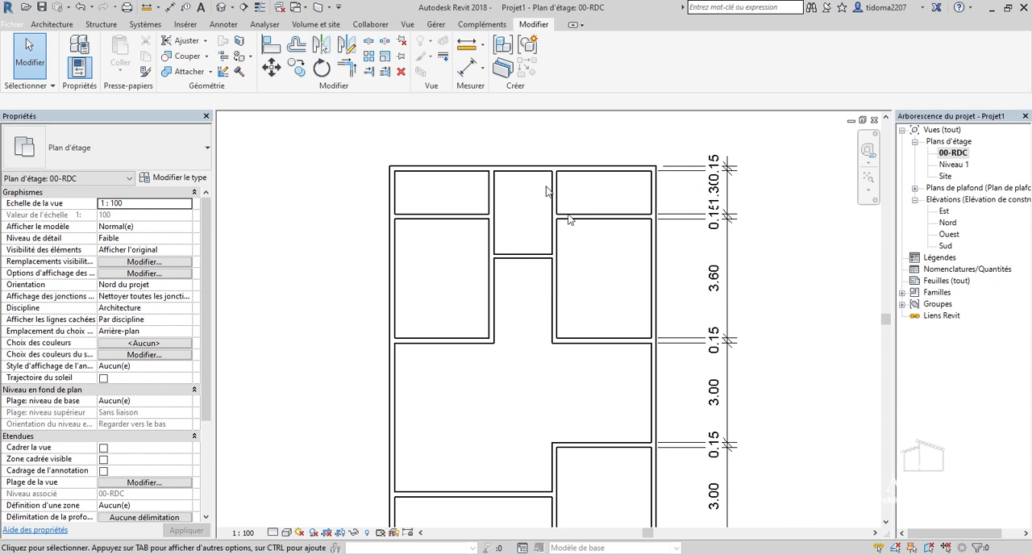
scroll(572, 220, down, 2)
scroll(569, 428, up, 3)
scroll(608, 366, up, 2)
scroll(565, 419, down, 2)
Start an aligned dimension chain across the outer and inner faces of both side walls of the lowest room.
click(466, 68)
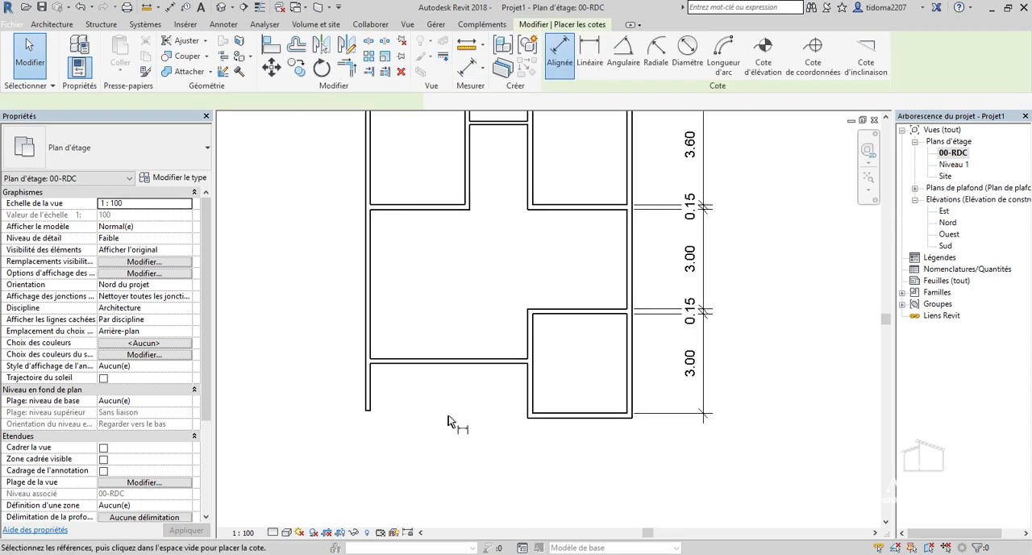
scroll(645, 393, up, 2)
scroll(644, 392, up, 2)
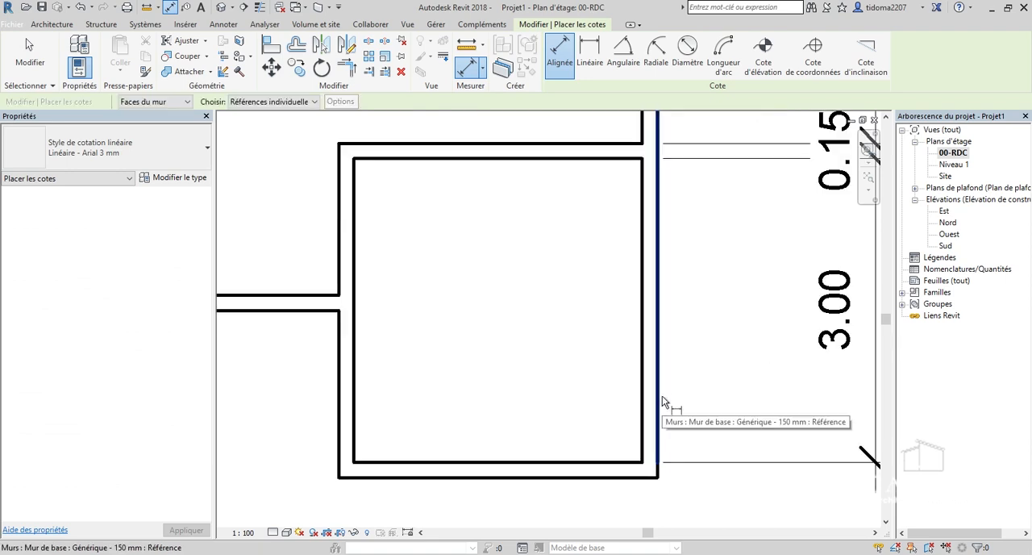
click(656, 409)
click(644, 410)
click(355, 409)
click(340, 407)
Extend the horizontal dimension chain to both faces of the left exterior wall and place it below the plan.
scroll(524, 404, down, 5)
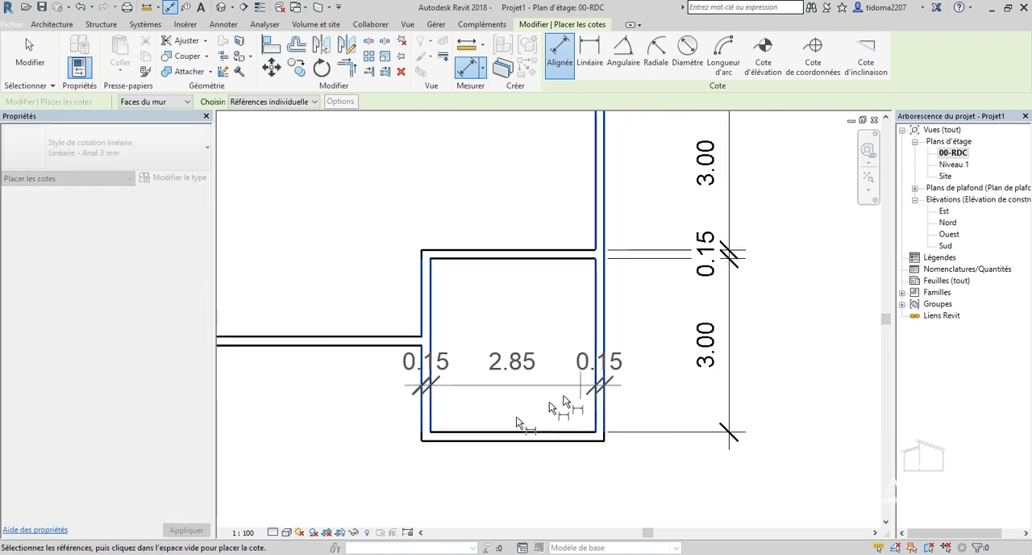
scroll(427, 385, up, 4)
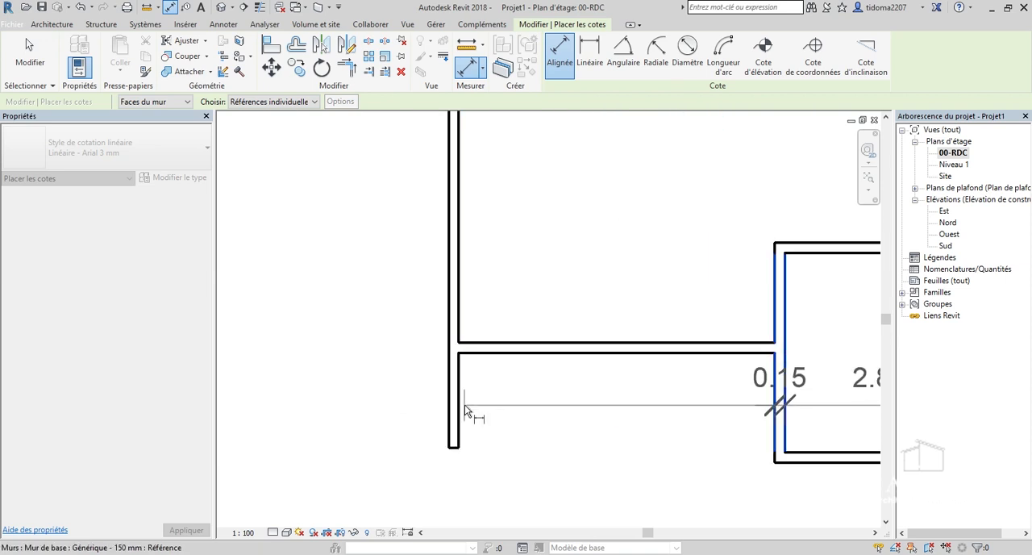
click(451, 414)
scroll(460, 416, down, 5)
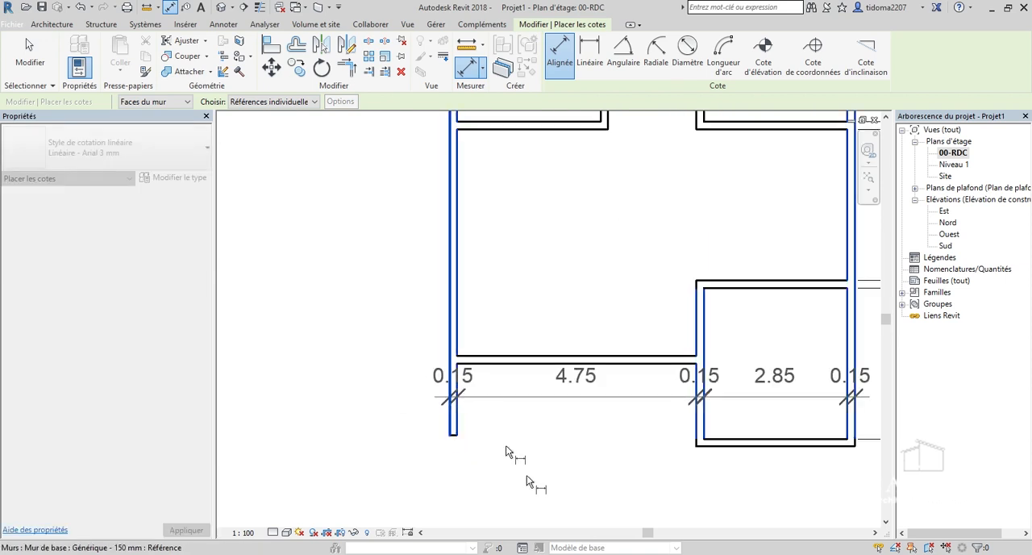
click(524, 477)
scroll(521, 473, up, 3)
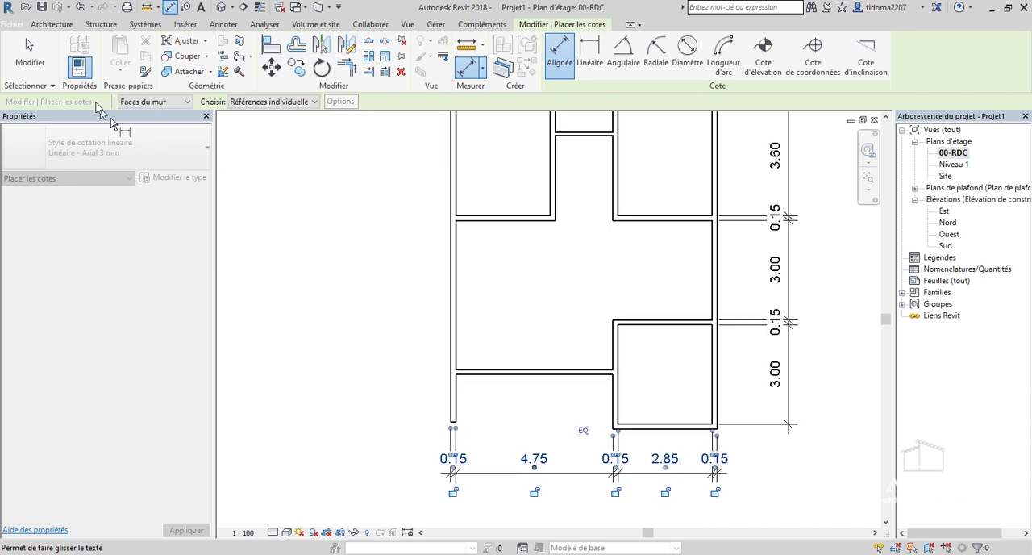
End the dimension command and move the lowest room's left wall to set the room's clear width to 3 m.
click(36, 71)
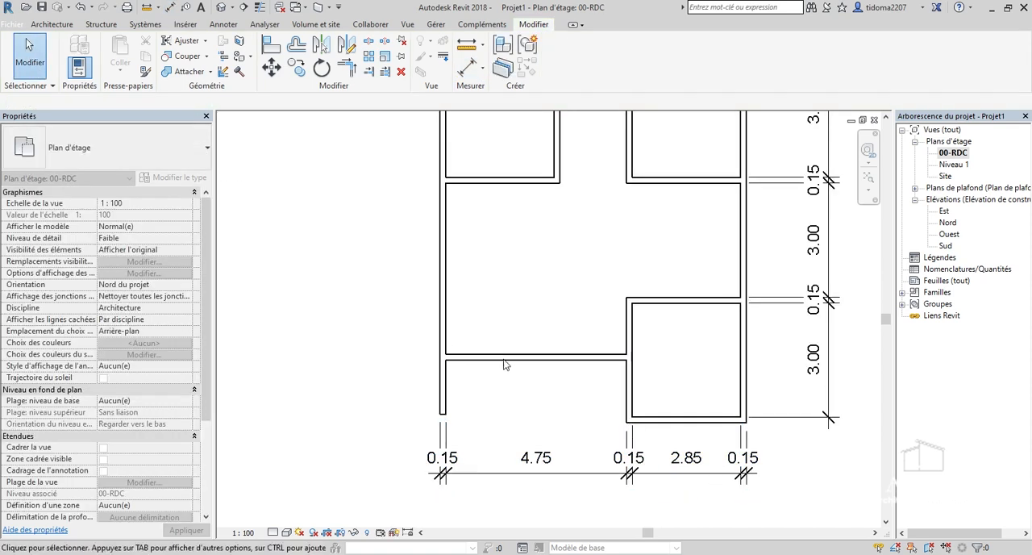
scroll(471, 335, down, 2)
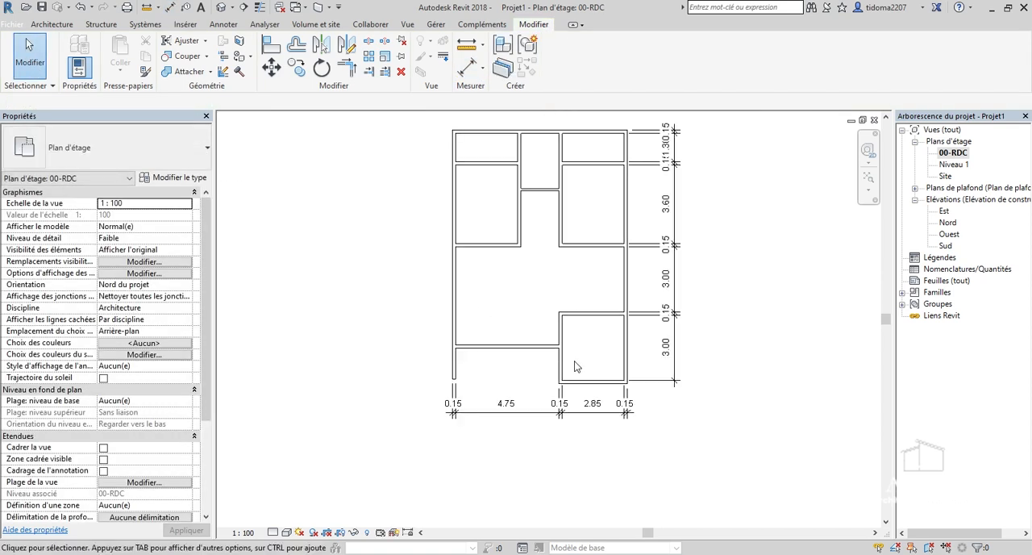
scroll(701, 439, up, 5)
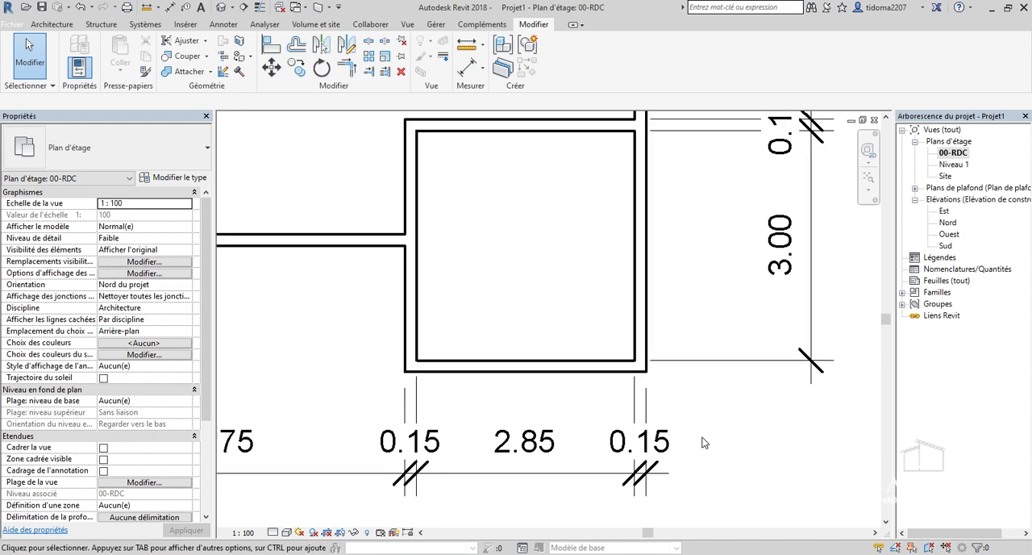
scroll(703, 442, down, 1)
scroll(516, 360, up, 1)
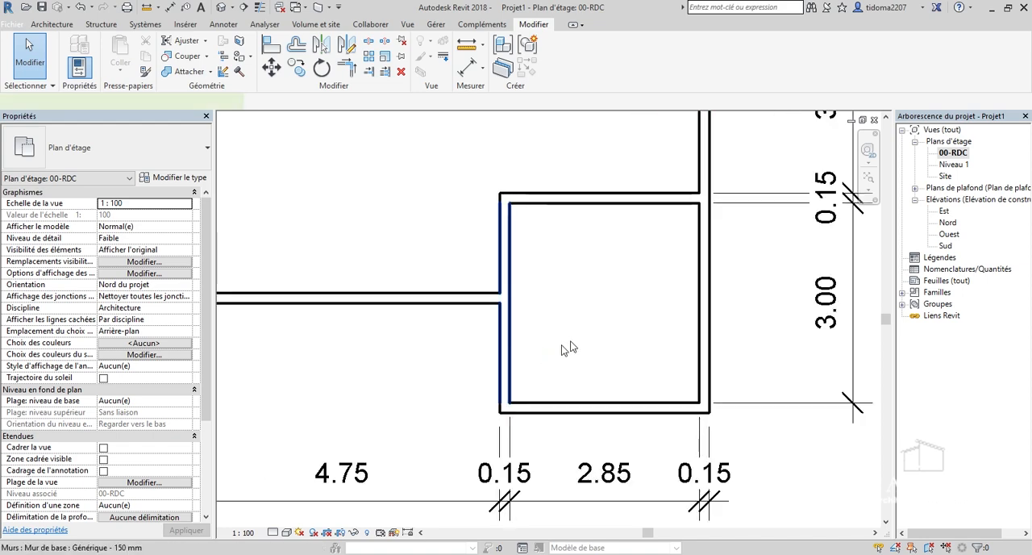
click(503, 348)
click(606, 484)
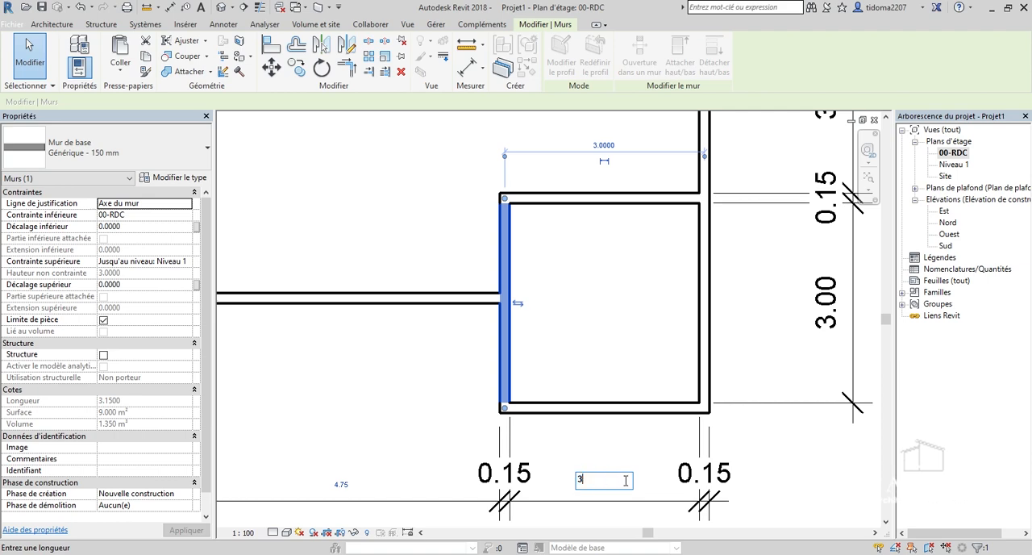
text(3)
key(Return)
click(617, 347)
Move the left exterior wall so its clear distance to the lowest room's left wall is 4.15 m.
scroll(618, 347, down, 2)
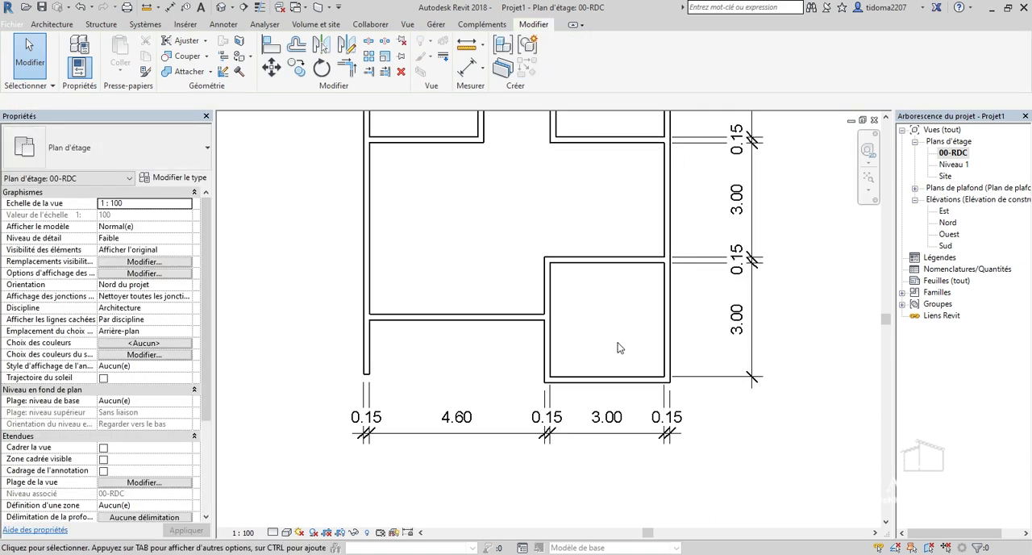
scroll(618, 347, down, 1)
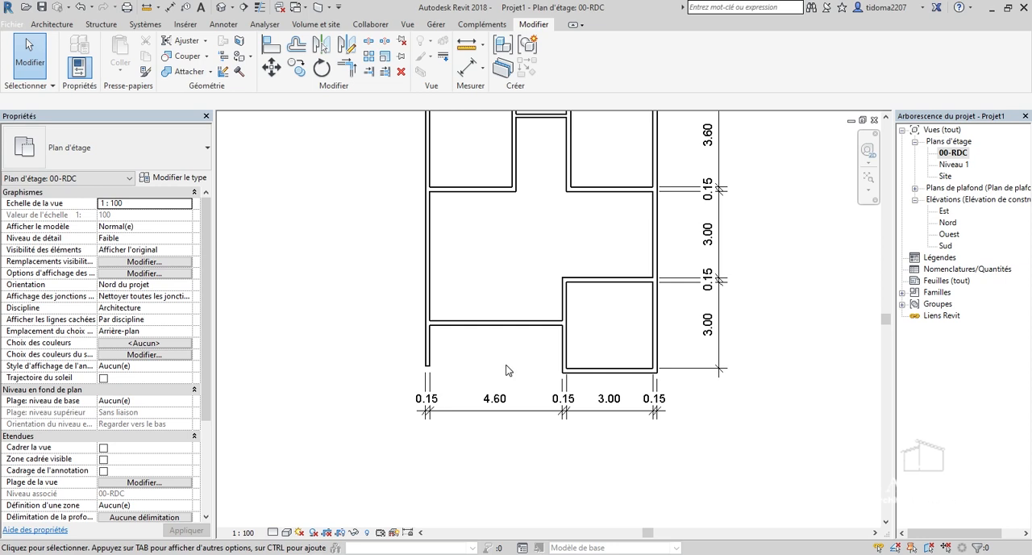
scroll(501, 342, up, 1)
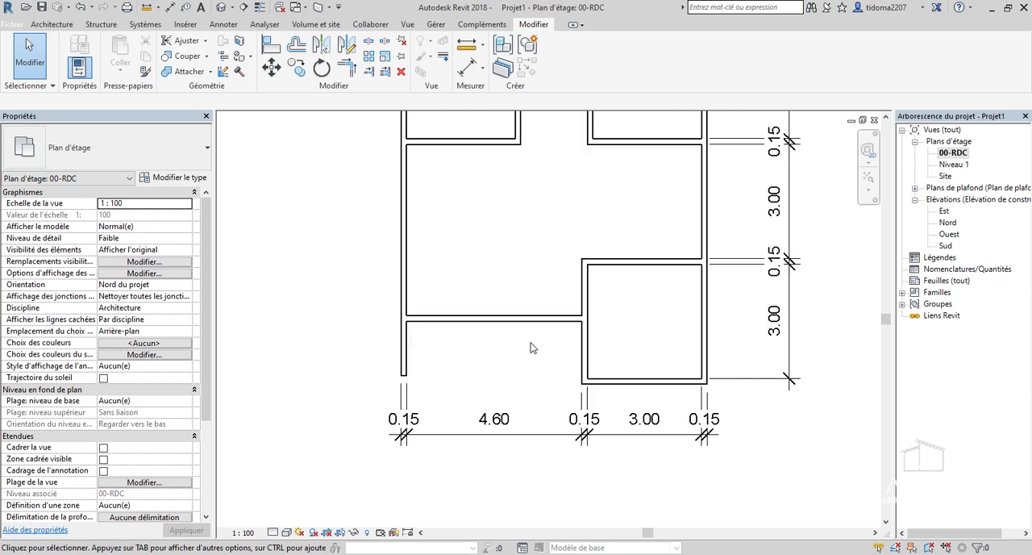
scroll(531, 348, up, 2)
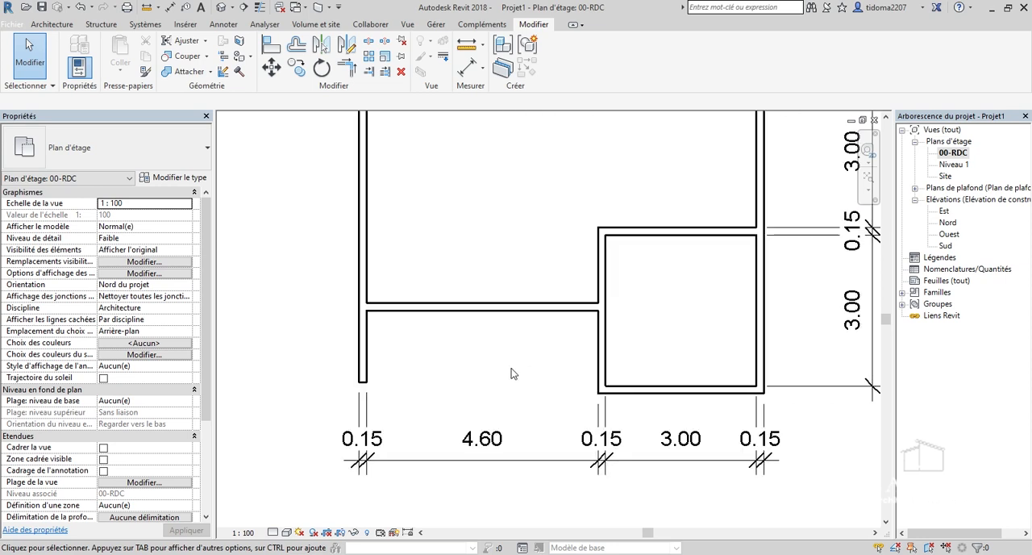
click(368, 350)
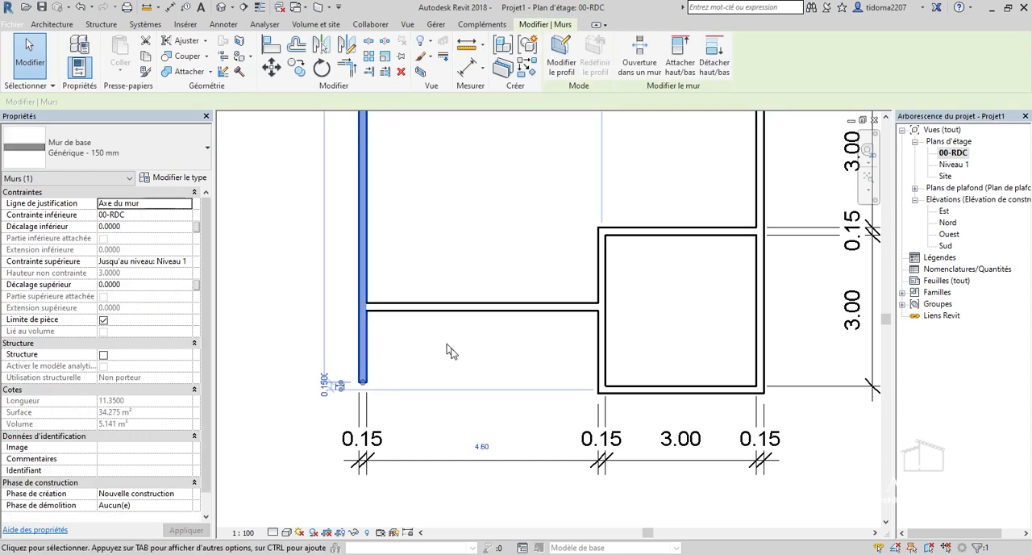
click(482, 446)
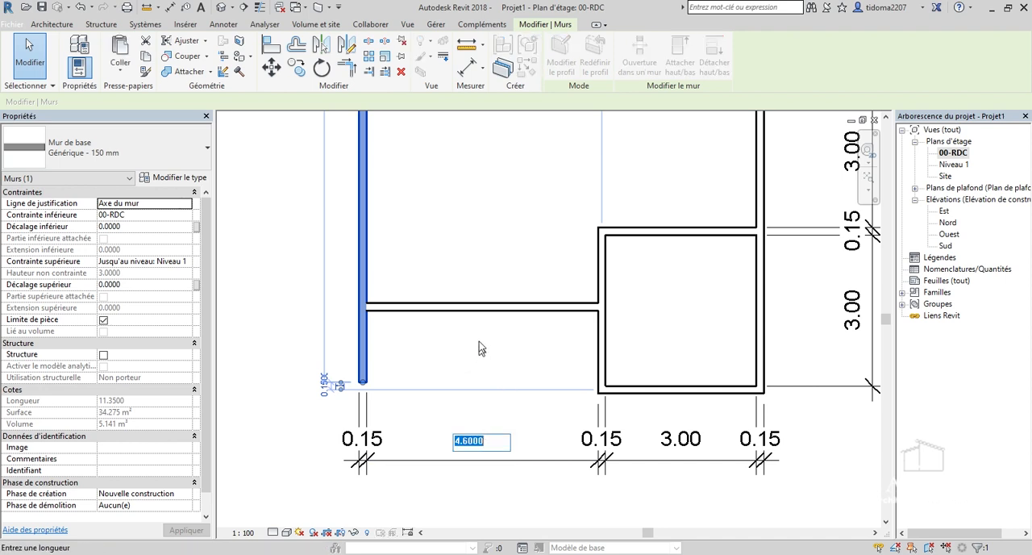
text(4.15)
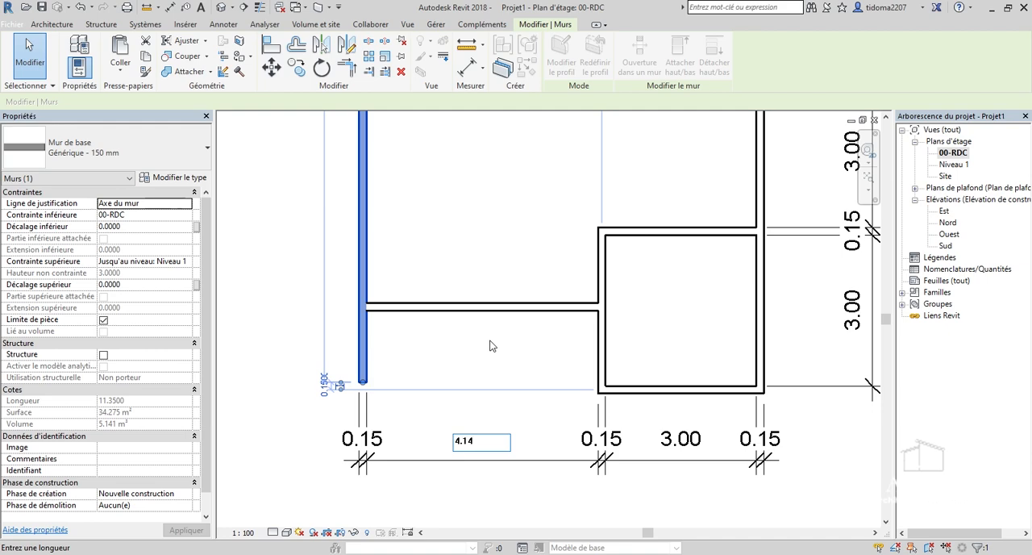
key(Return)
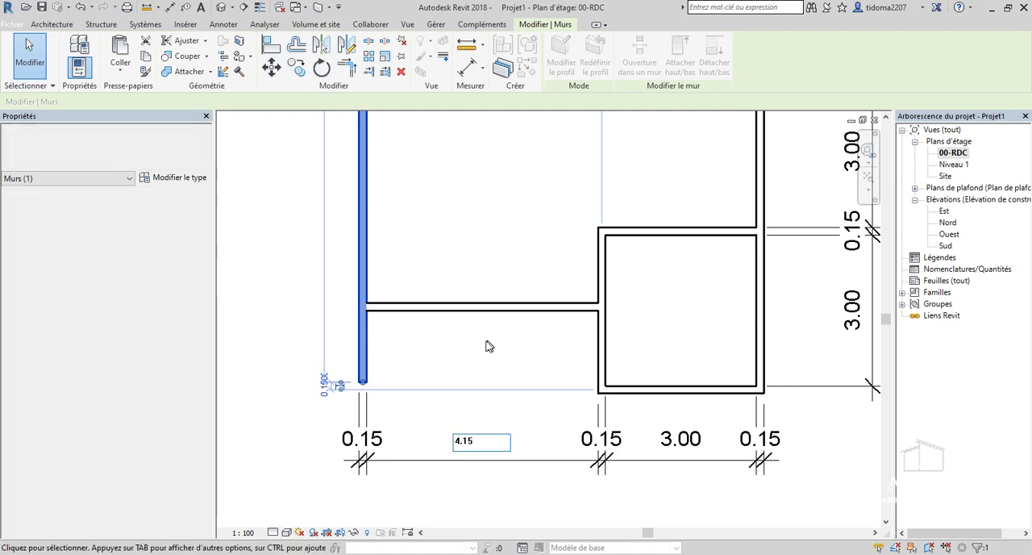
click(491, 245)
Examine the corrected room layout together with the horizontal and vertical dimension strings.
scroll(493, 430, down, 4)
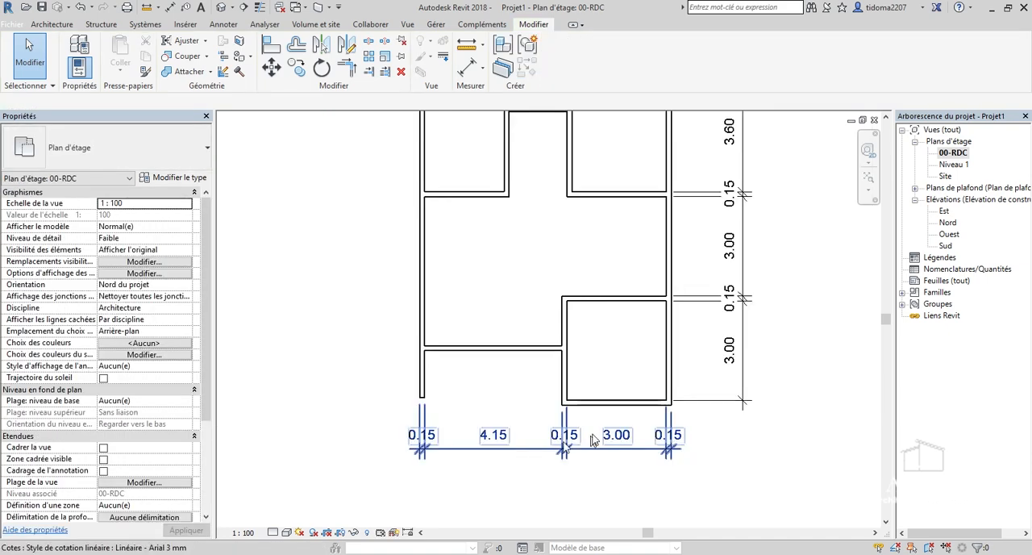
scroll(656, 460, up, 2)
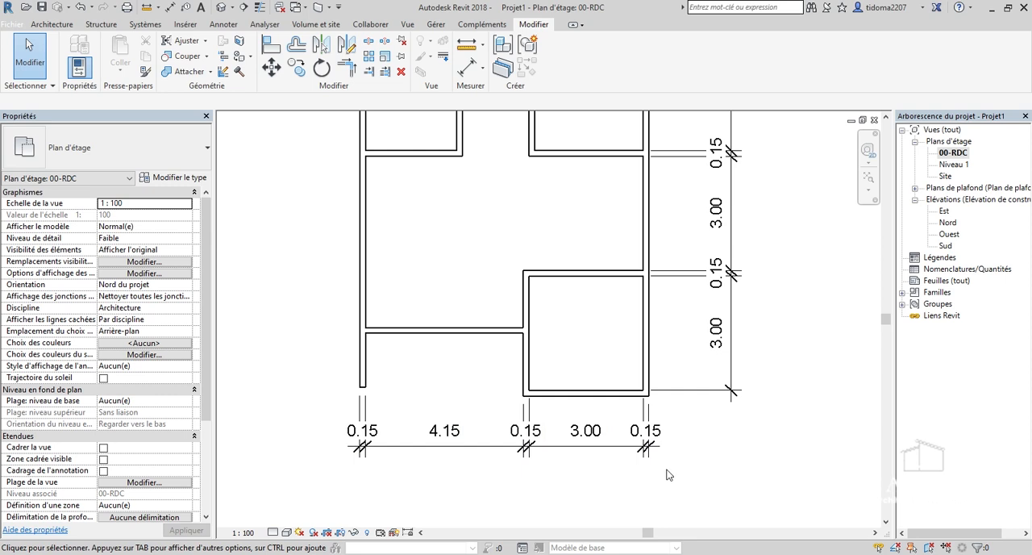
scroll(590, 480, down, 1)
scroll(470, 419, down, 1)
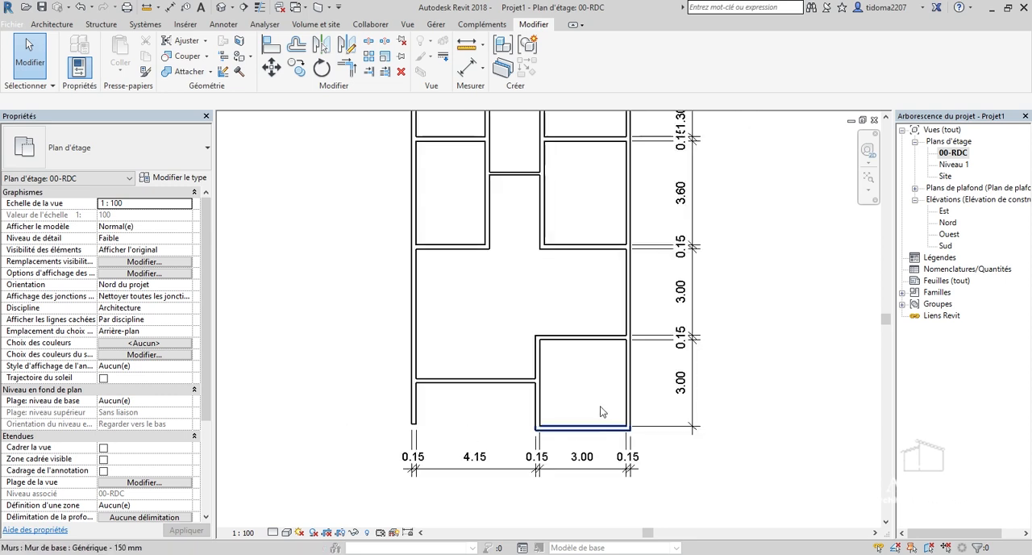
scroll(589, 399, down, 1)
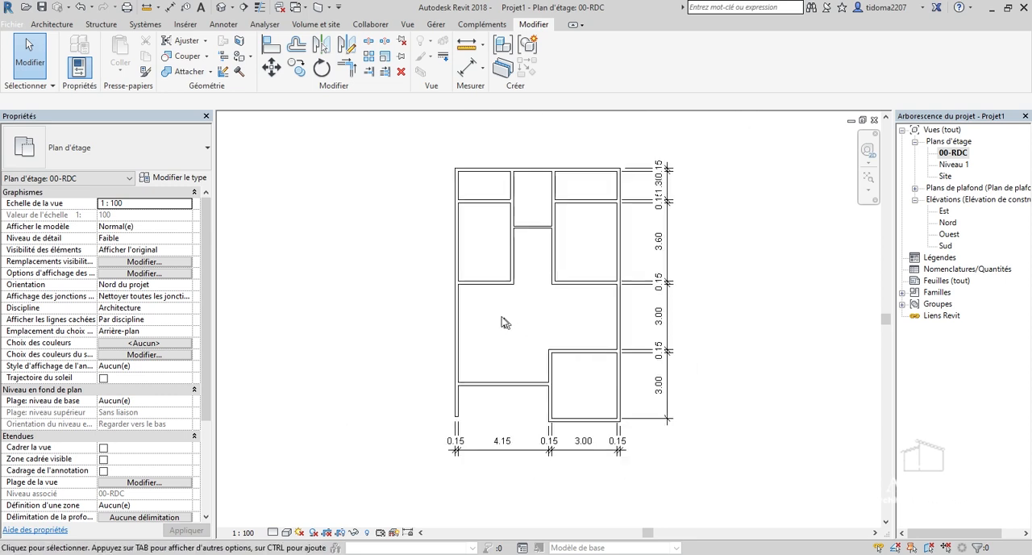
scroll(496, 334, up, 1)
scroll(457, 199, down, 1)
scroll(465, 164, up, 1)
scroll(465, 164, up, 1)
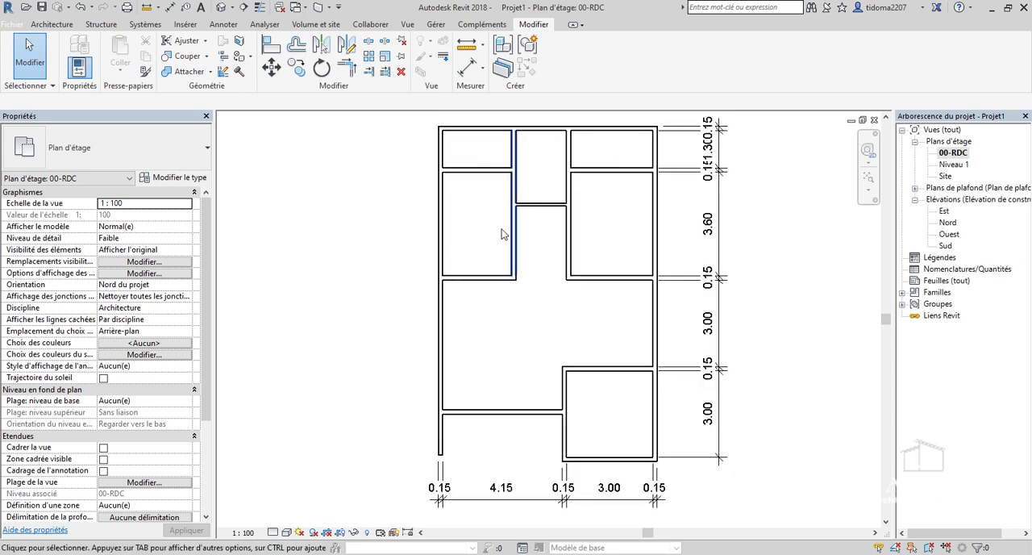
scroll(521, 228, up, 1)
scroll(580, 407, down, 2)
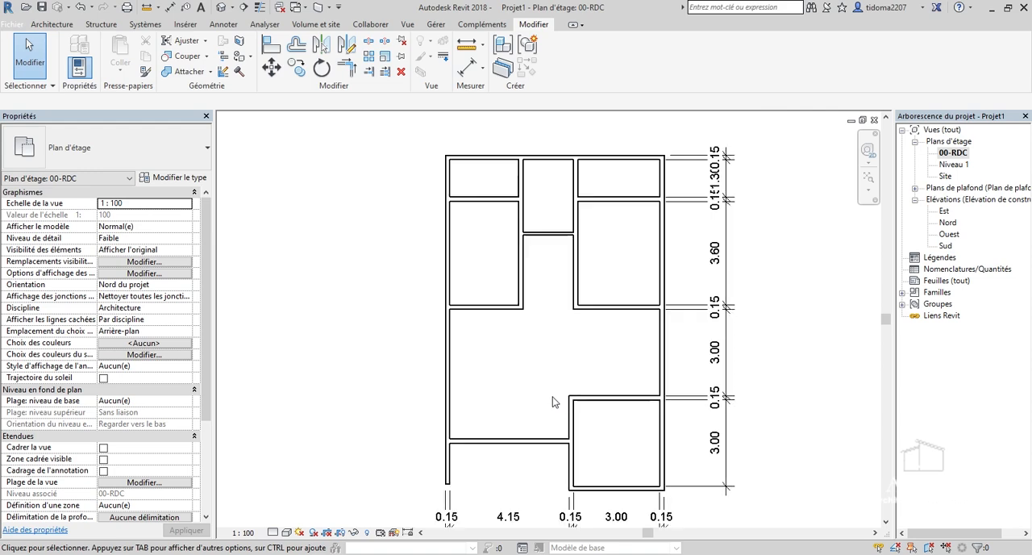
scroll(558, 399, up, 2)
scroll(536, 347, down, 1)
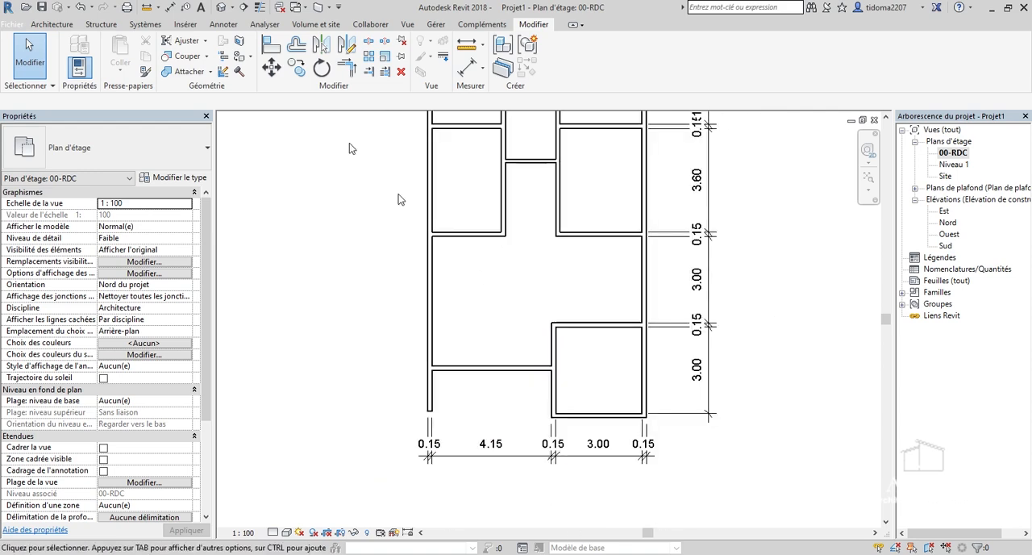
Add an overall aligned dimension between the outer faces of both side exterior walls, placed below the existing horizontal chain, and end the command.
click(468, 68)
scroll(463, 329, up, 1)
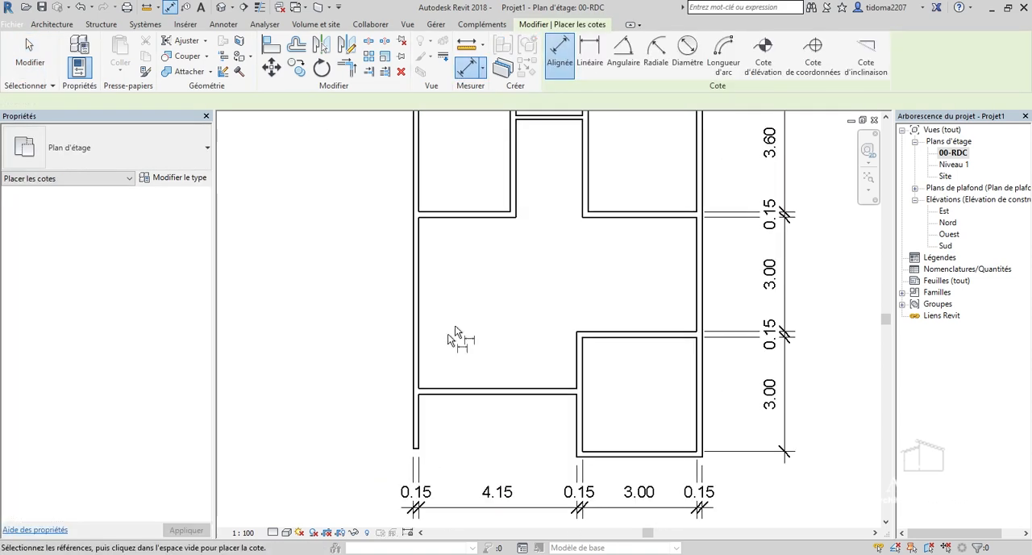
scroll(741, 428, down, 1)
scroll(604, 405, up, 3)
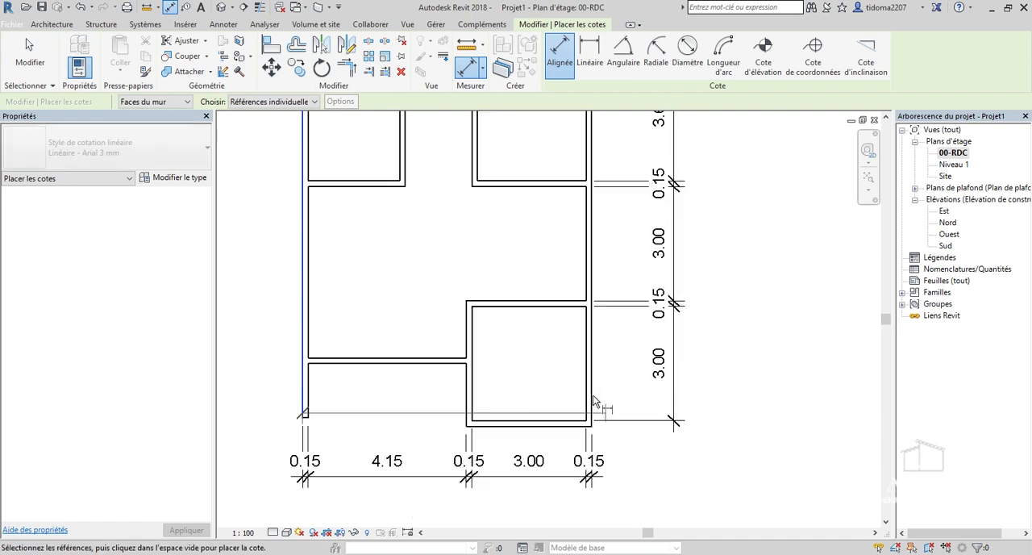
click(597, 398)
scroll(594, 373, down, 3)
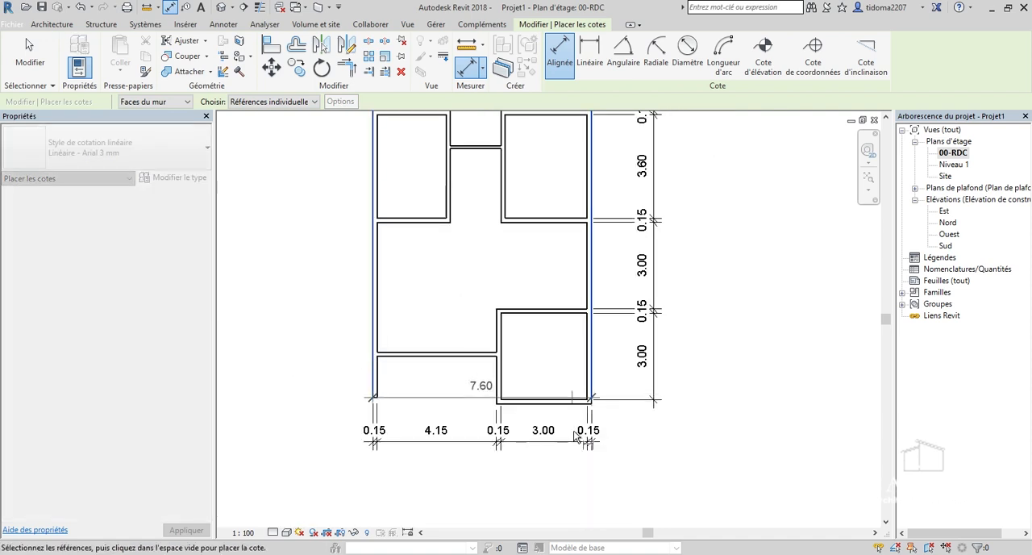
scroll(532, 471, down, 2)
scroll(528, 468, up, 4)
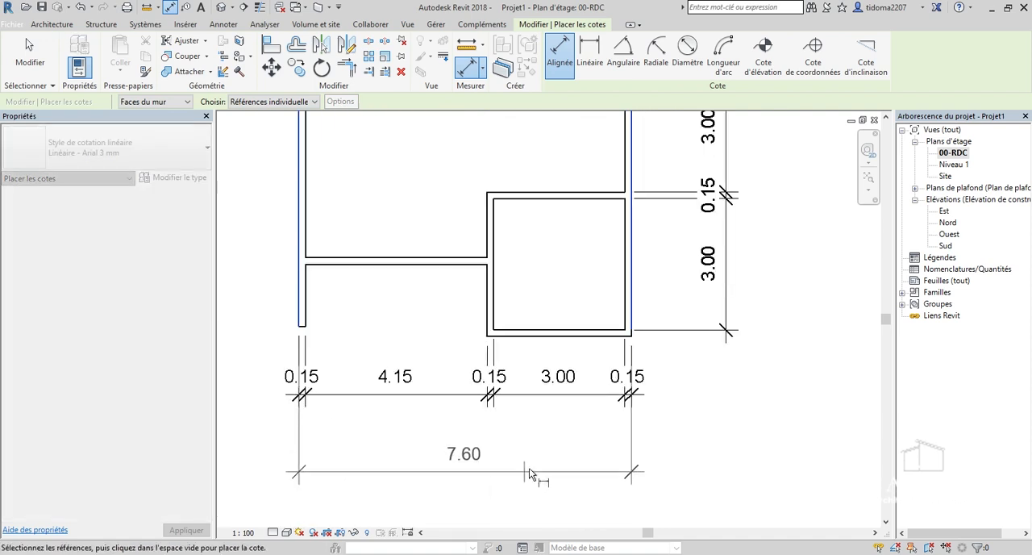
click(544, 456)
scroll(669, 468, down, 3)
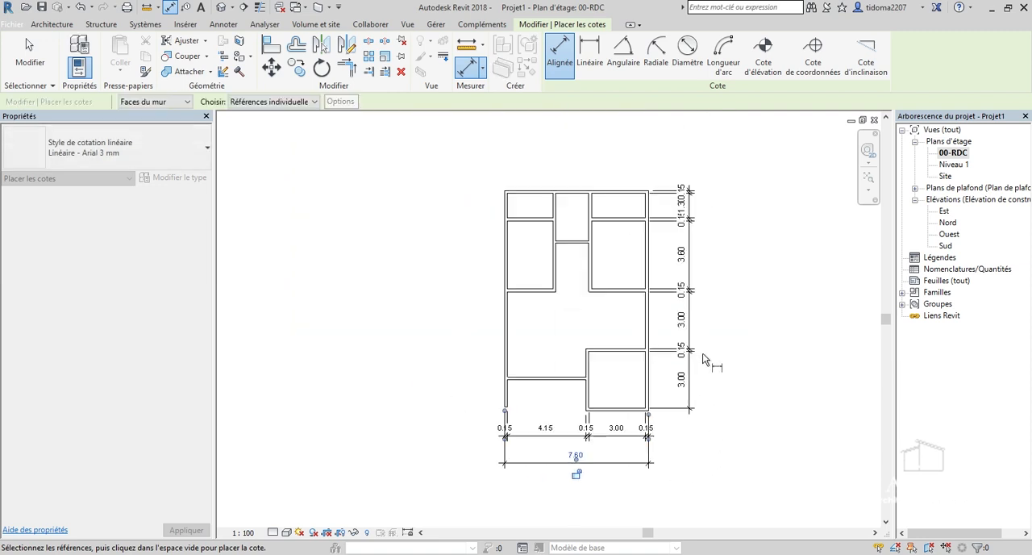
scroll(700, 345, up, 2)
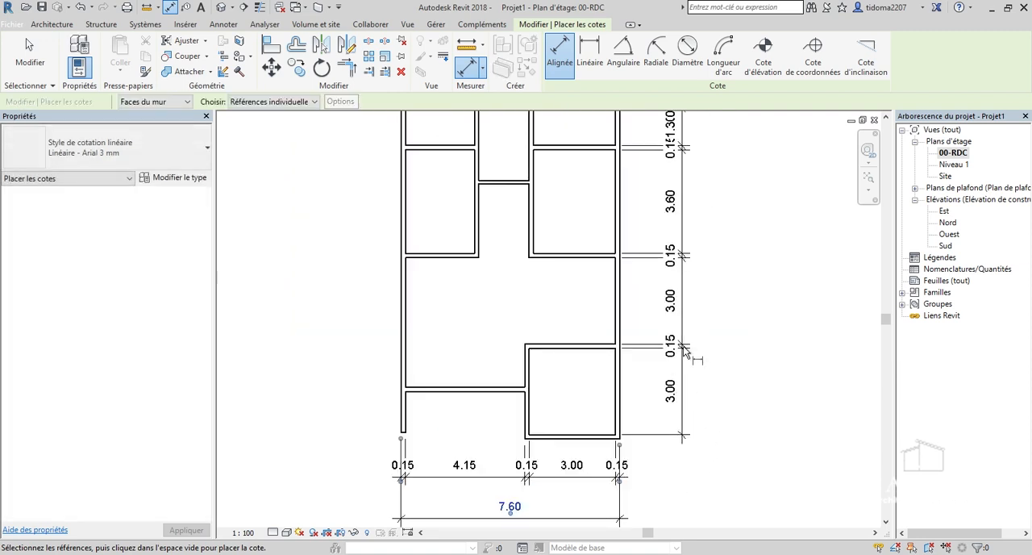
scroll(634, 410, up, 1)
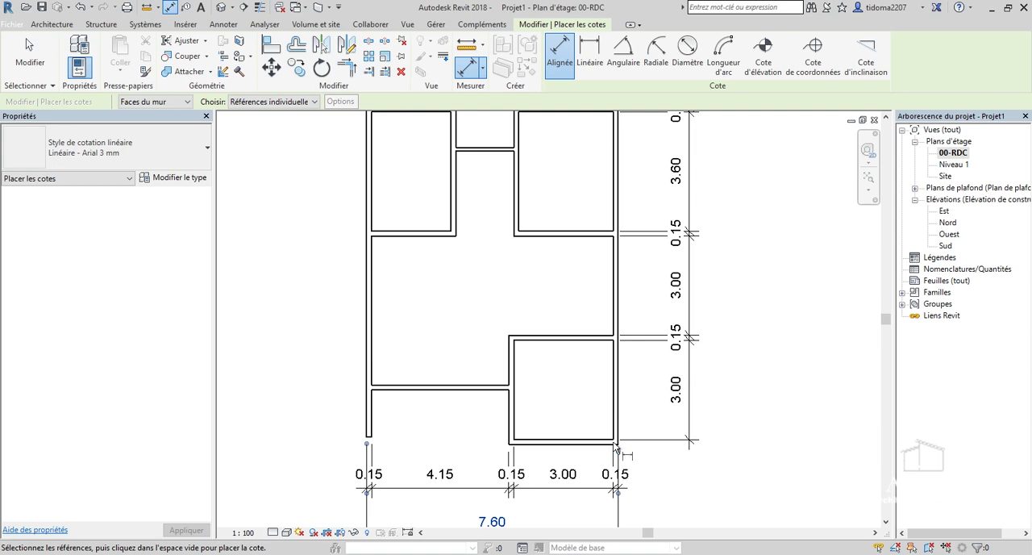
scroll(516, 339, up, 1)
click(29, 56)
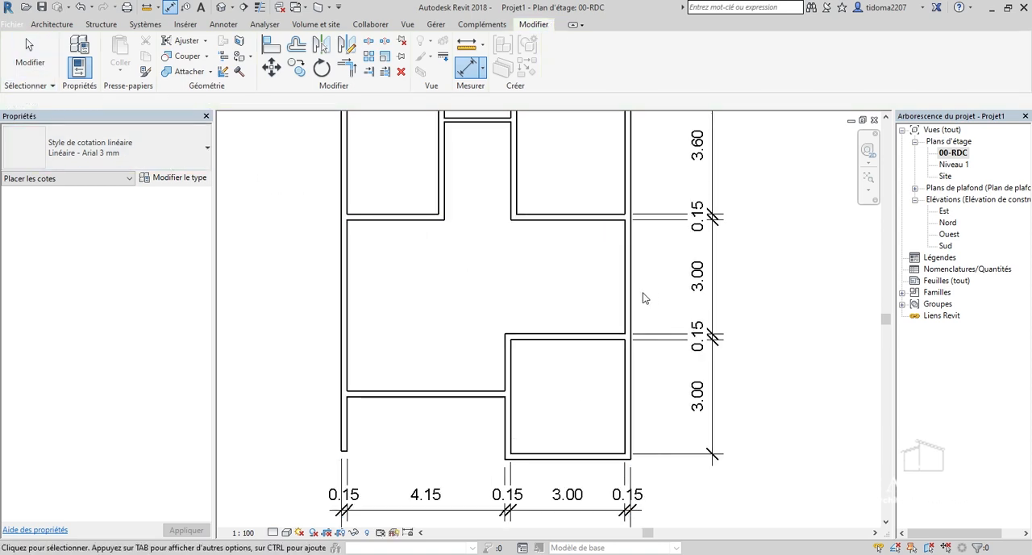
Start an aligned dimension string from the lowest room's outer bottom face through both faces of the short horizontal wall beside it.
scroll(642, 294, down, 3)
scroll(545, 379, up, 5)
scroll(635, 405, down, 2)
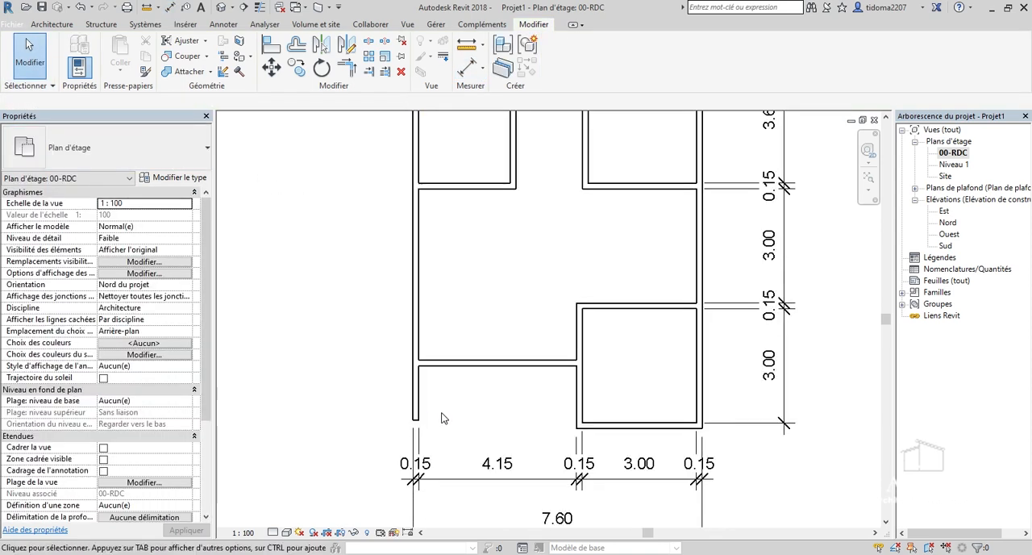
scroll(441, 363, down, 2)
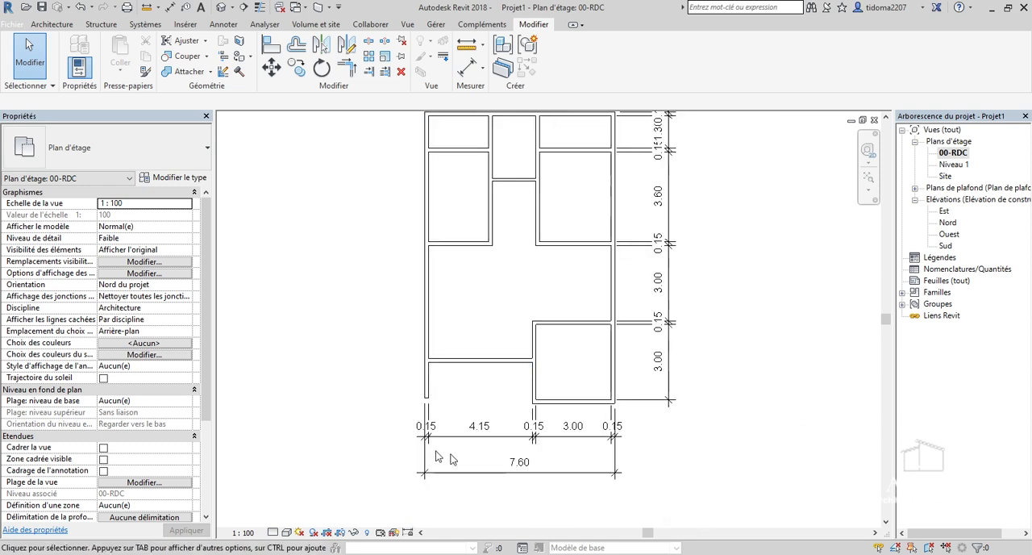
scroll(443, 238, up, 2)
scroll(495, 285, down, 3)
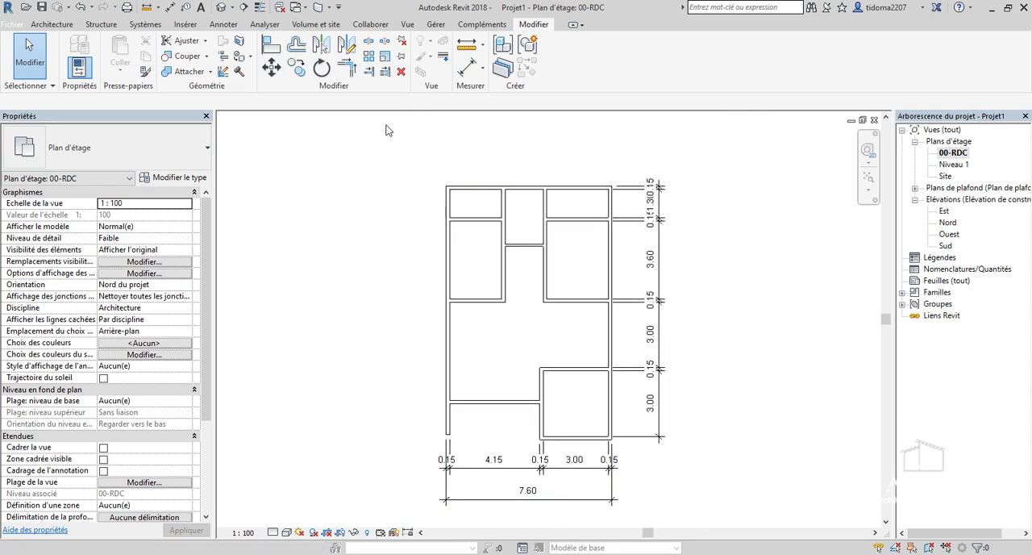
click(470, 70)
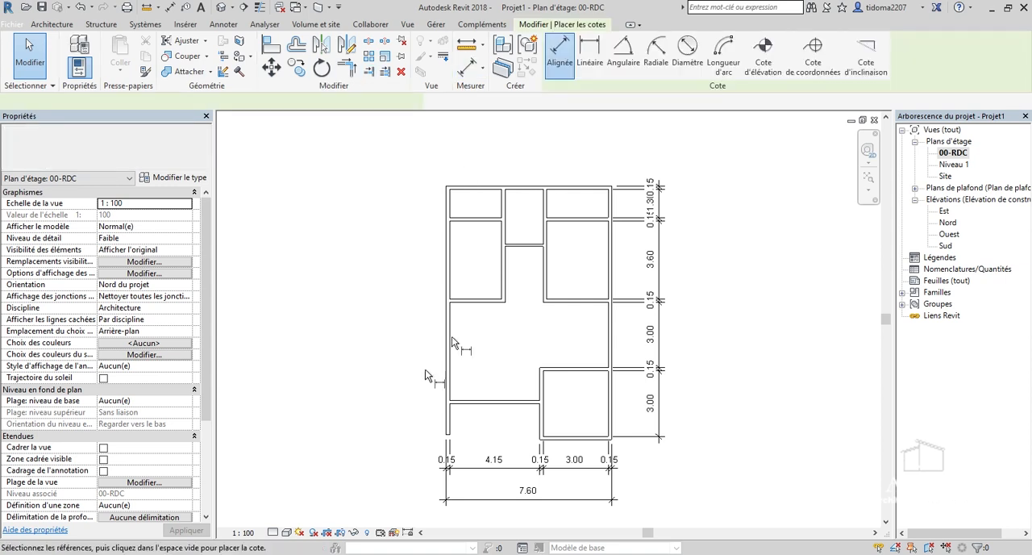
scroll(534, 433, up, 6)
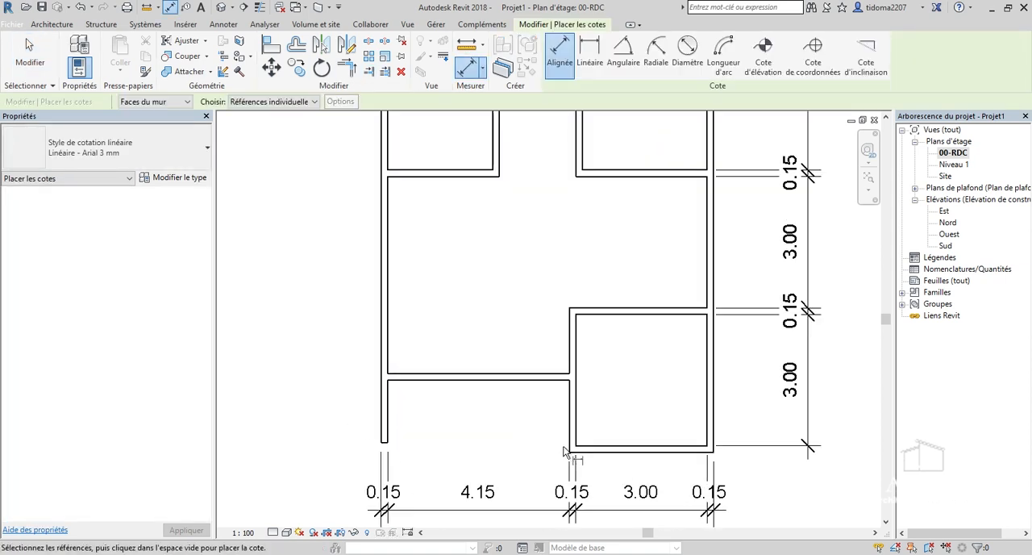
click(632, 459)
click(432, 309)
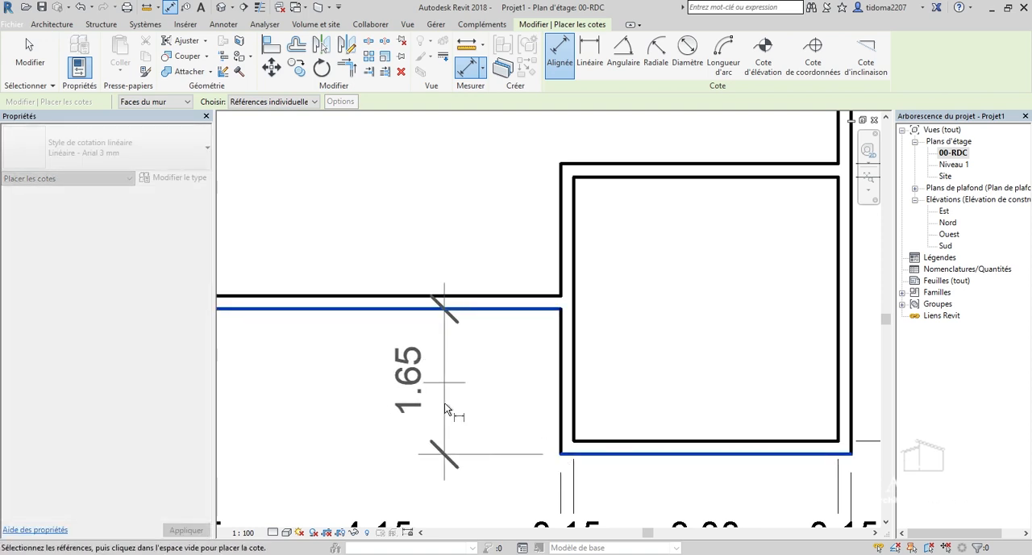
scroll(442, 395, down, 4)
scroll(439, 370, up, 3)
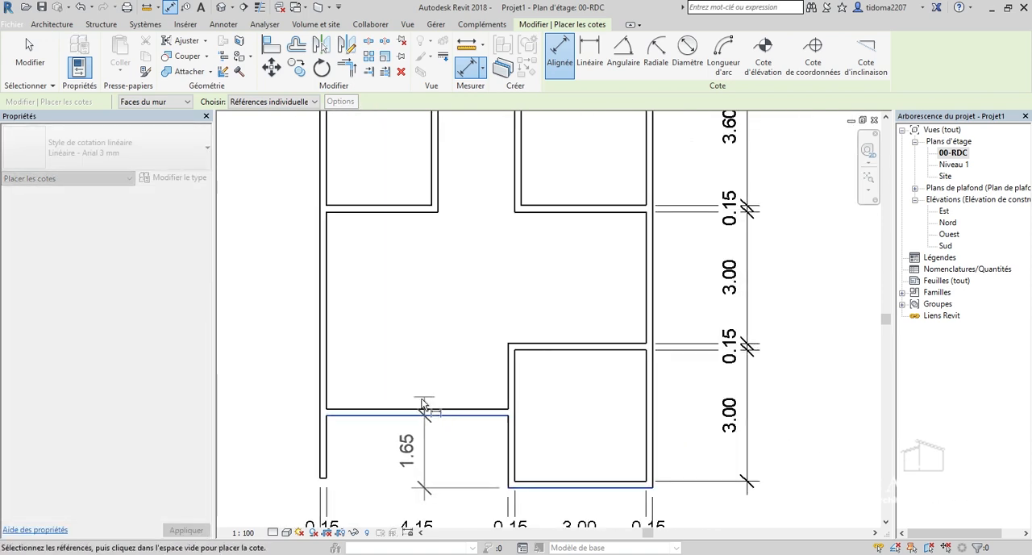
scroll(439, 371, up, 4)
click(434, 409)
scroll(421, 447, down, 3)
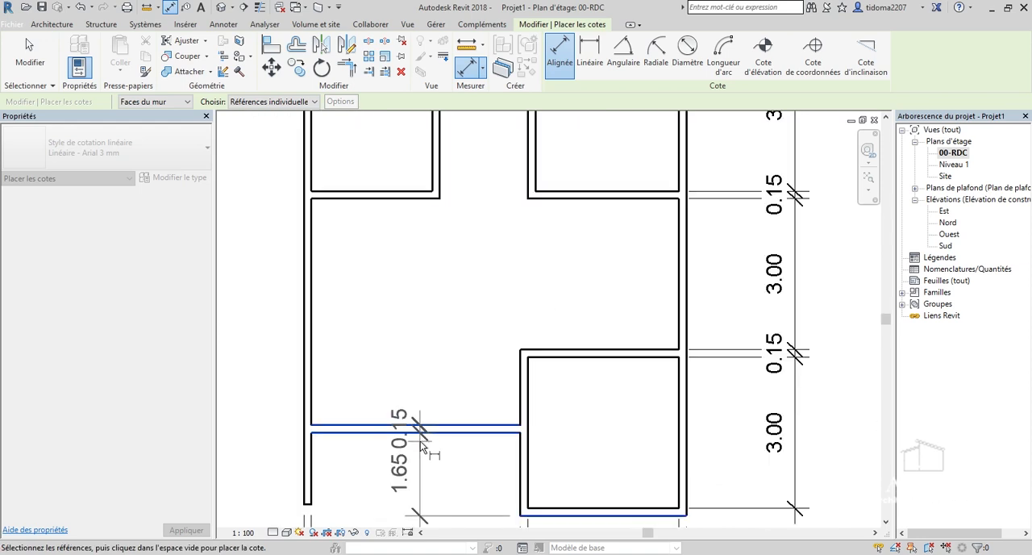
Continue the vertical dimension string upward through both faces of the left bedroom's lower and upper horizontal walls.
scroll(371, 197, up, 2)
click(371, 208)
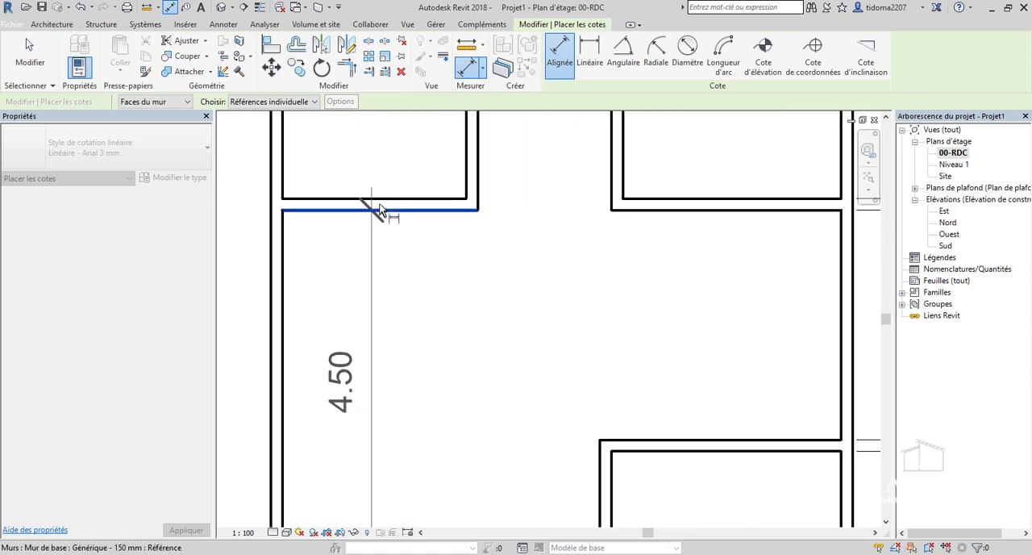
click(381, 198)
scroll(383, 419, down, 5)
scroll(388, 244, up, 3)
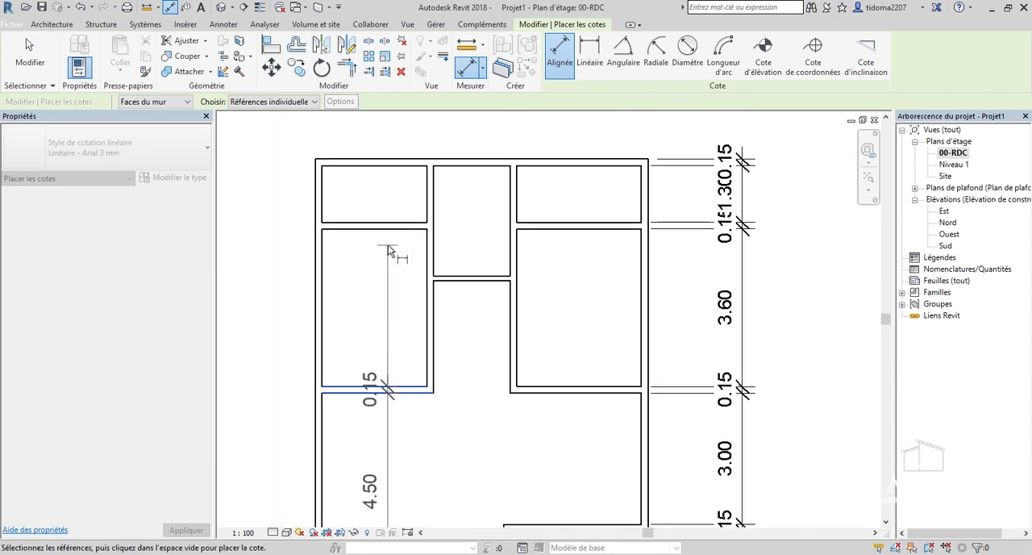
click(394, 232)
scroll(391, 225, up, 3)
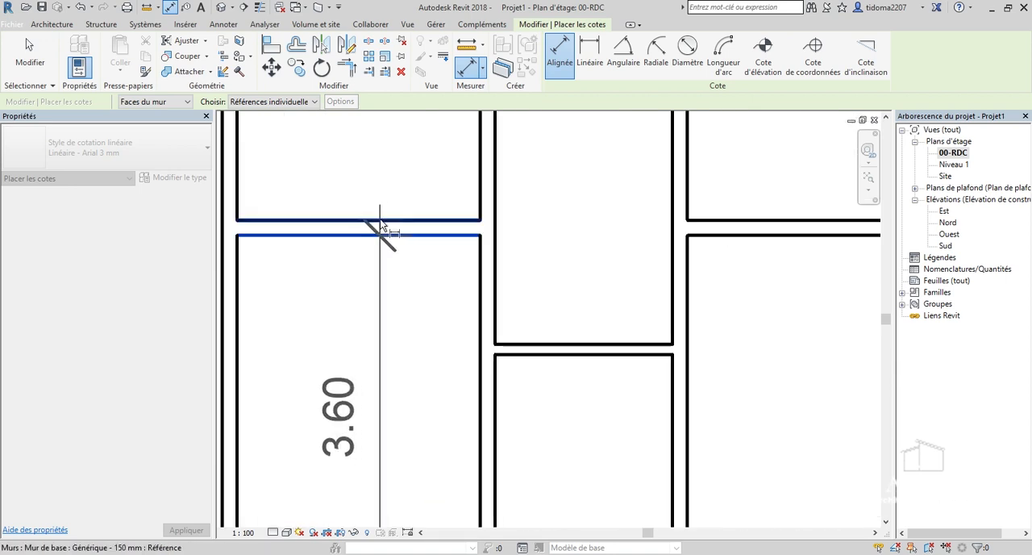
click(382, 225)
scroll(385, 226, down, 3)
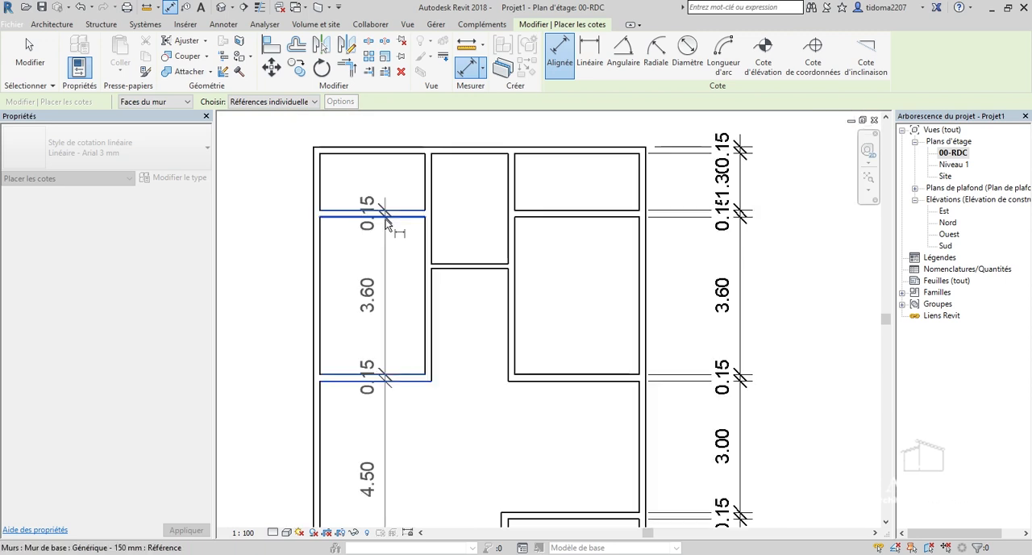
Place the vertical dimension string inside the left-hand rooms and end the dimension command.
scroll(372, 285, up, 3)
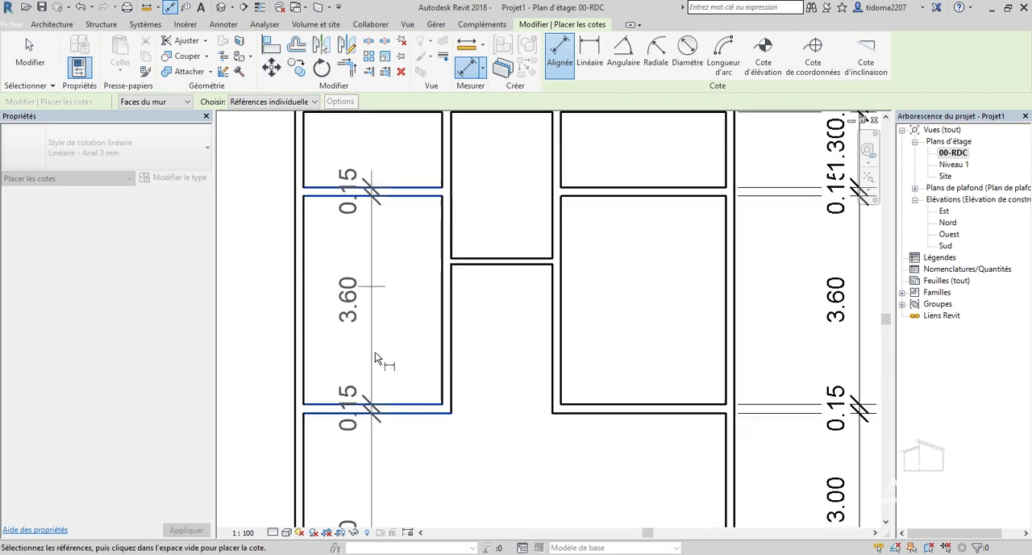
click(384, 353)
key(Escape)
key(Escape)
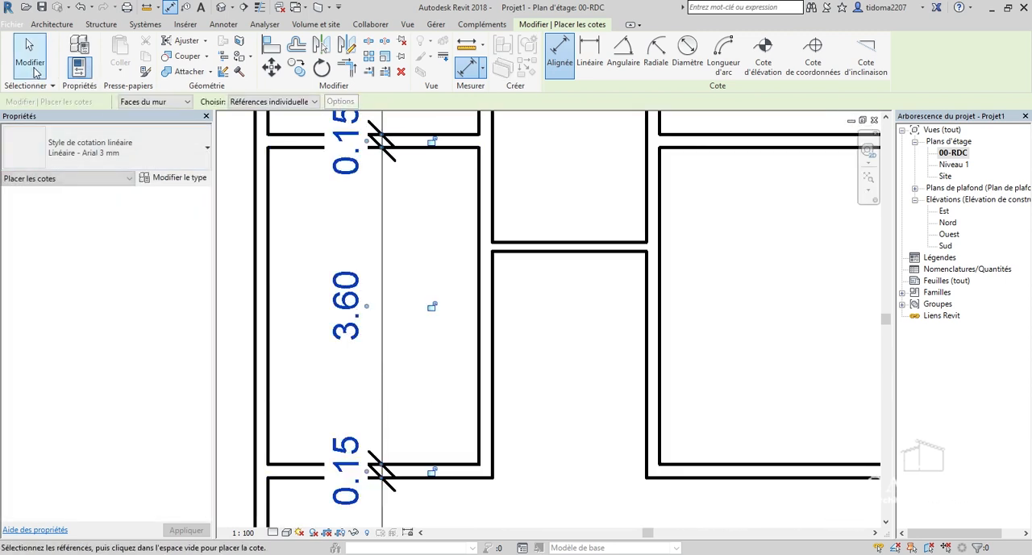
scroll(407, 305, down, 3)
key(Escape)
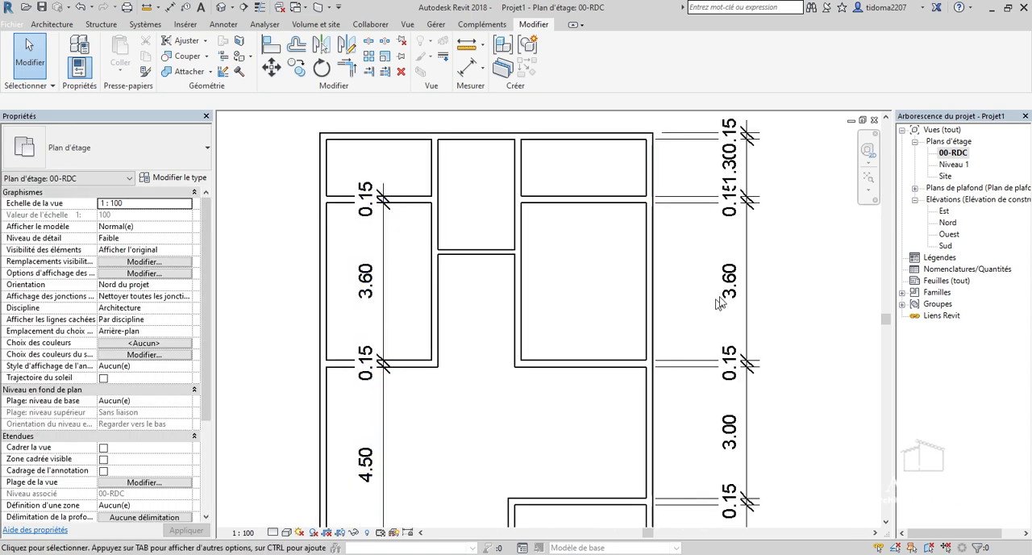
Move the horizontal wall left of the lowest room to 2 m from that room's outer bottom face.
scroll(603, 306, down, 1)
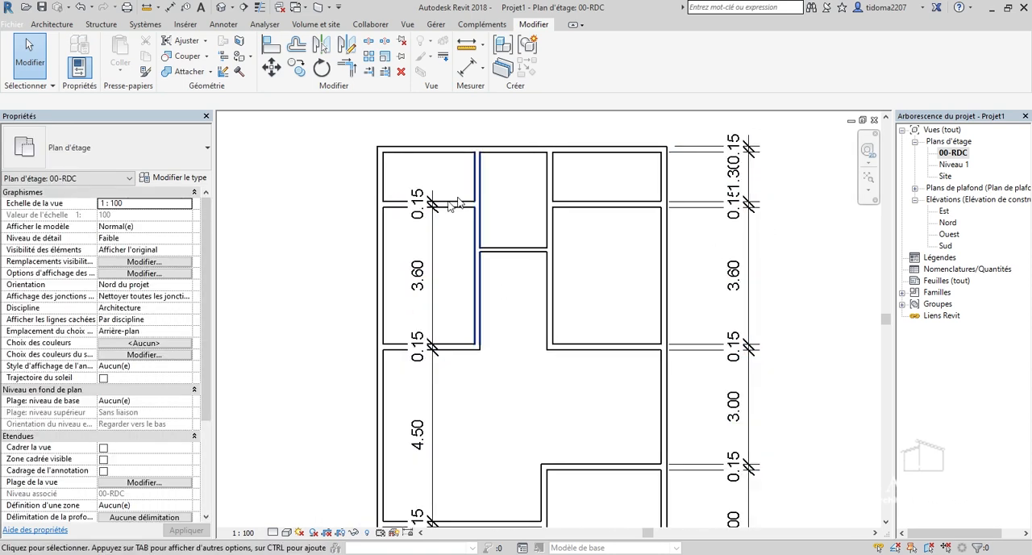
scroll(481, 378, down, 2)
scroll(467, 407, up, 3)
scroll(463, 330, up, 5)
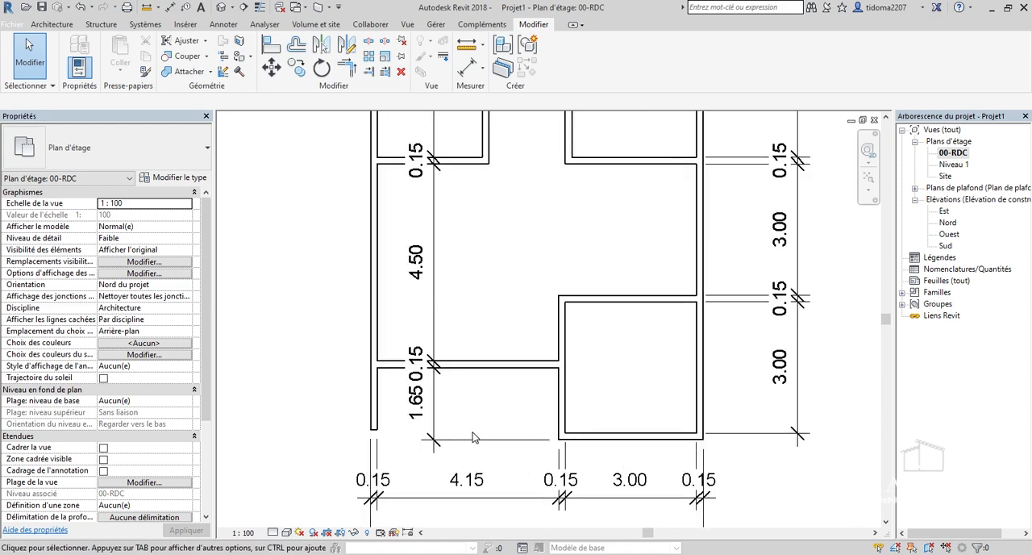
click(509, 302)
scroll(509, 271, down, 3)
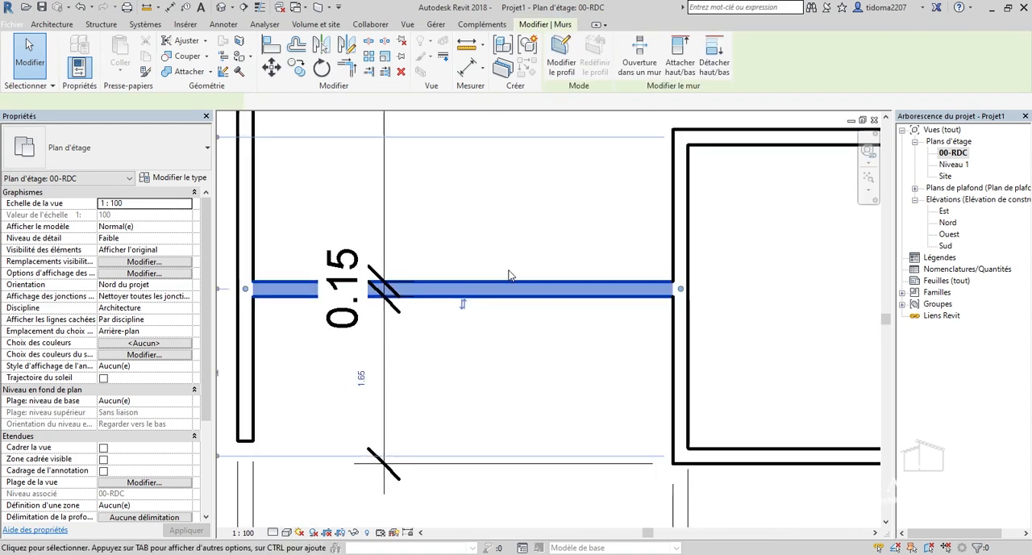
scroll(392, 353, up, 2)
click(393, 352)
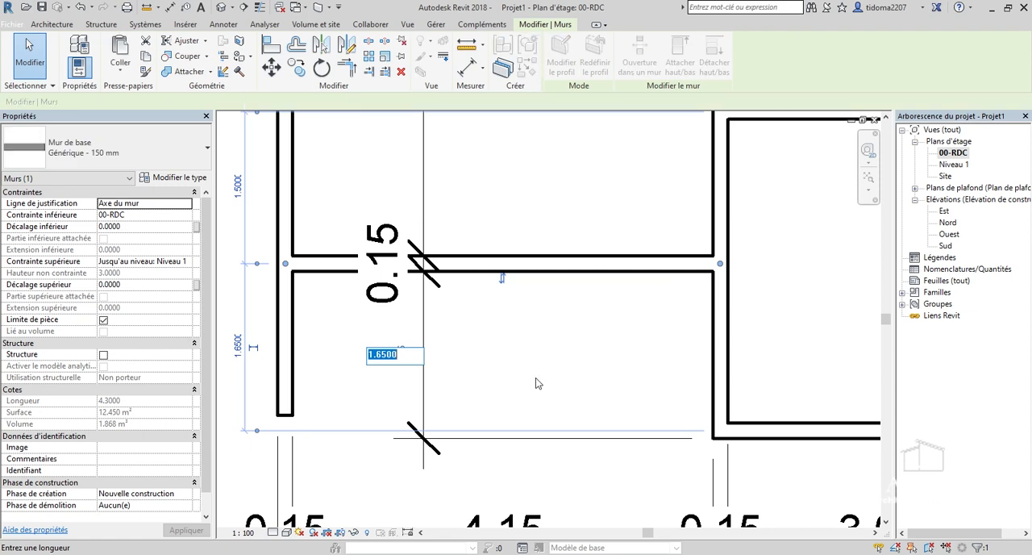
text(2)
key(Return)
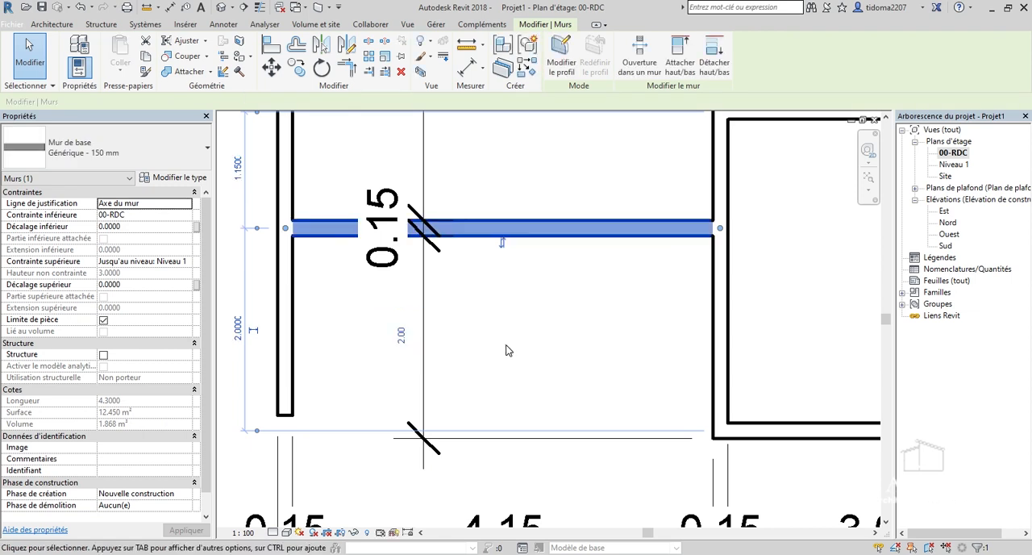
click(509, 347)
Extend the left exterior wall's lower end to the centreline of the lowest room's bottom wall, giving a wall length of 11.5 m.
scroll(483, 355, down, 2)
click(346, 398)
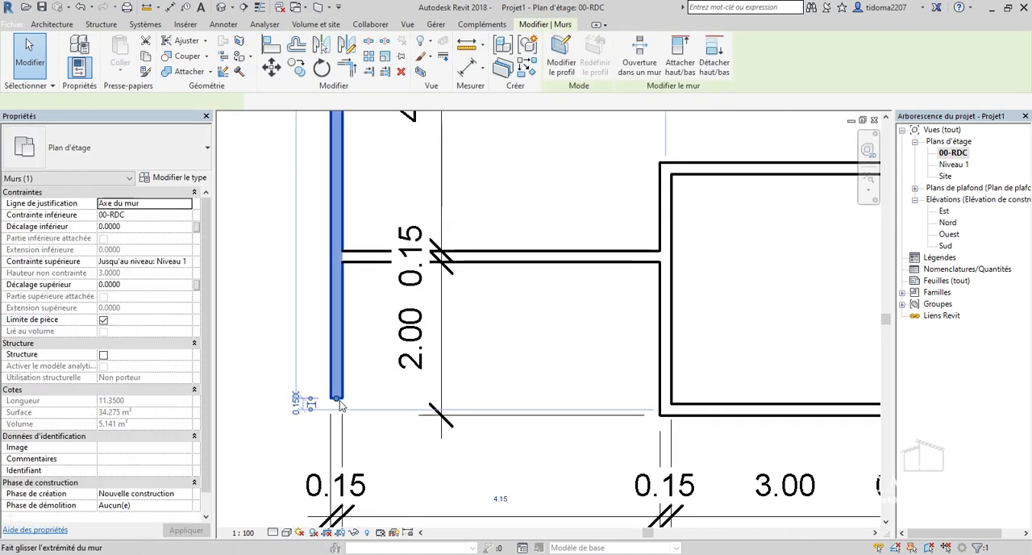
key(r)
key(s)
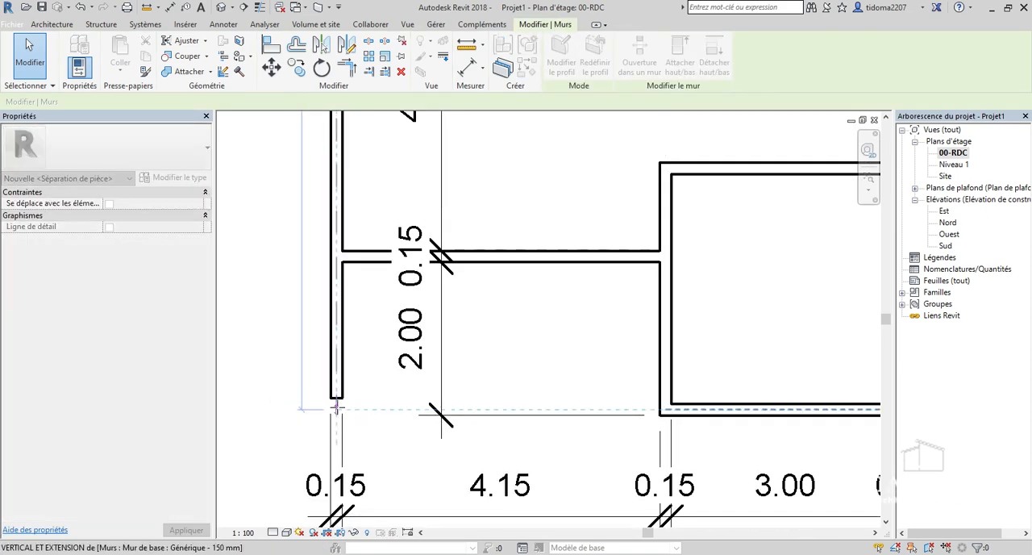
key(Escape)
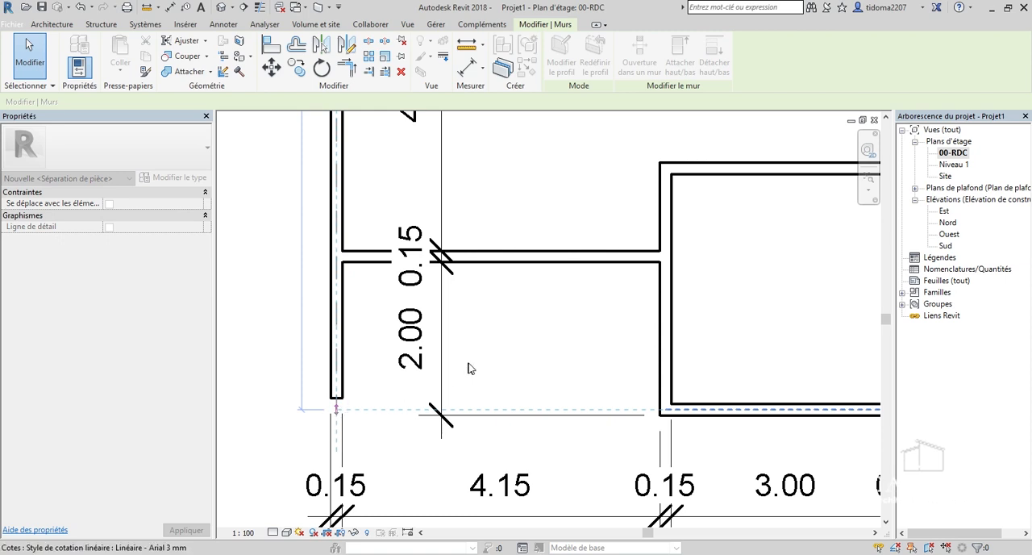
click(346, 383)
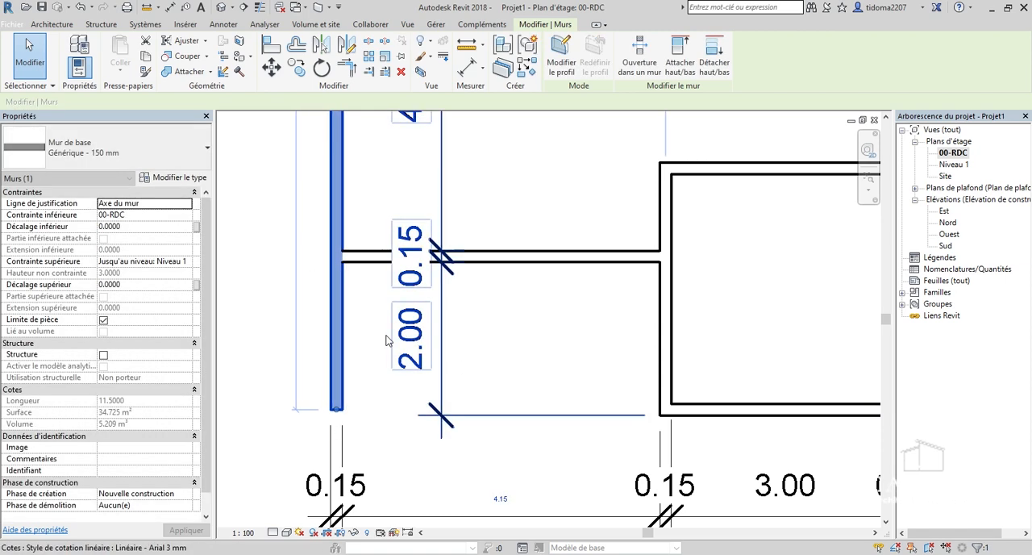
scroll(440, 337, down, 5)
scroll(553, 218, down, 3)
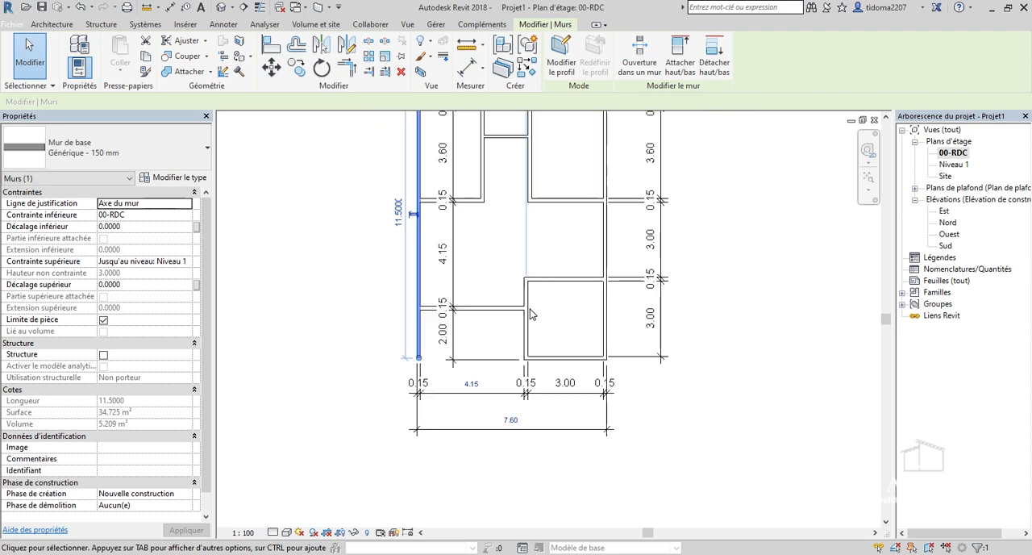
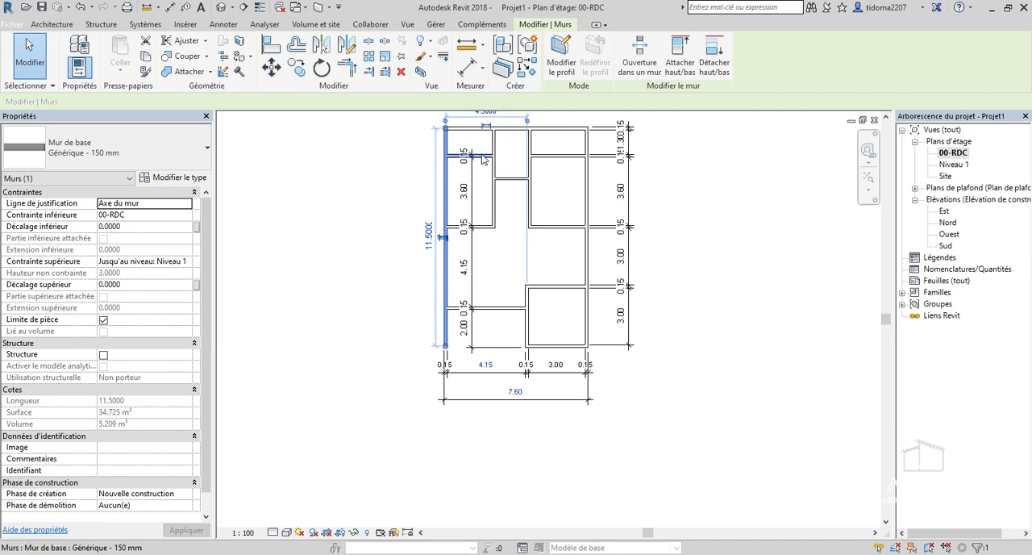
Deselect the left exterior wall and examine the dimensions and wall ends across the whole ground-floor plan.
scroll(446, 179, up, 1)
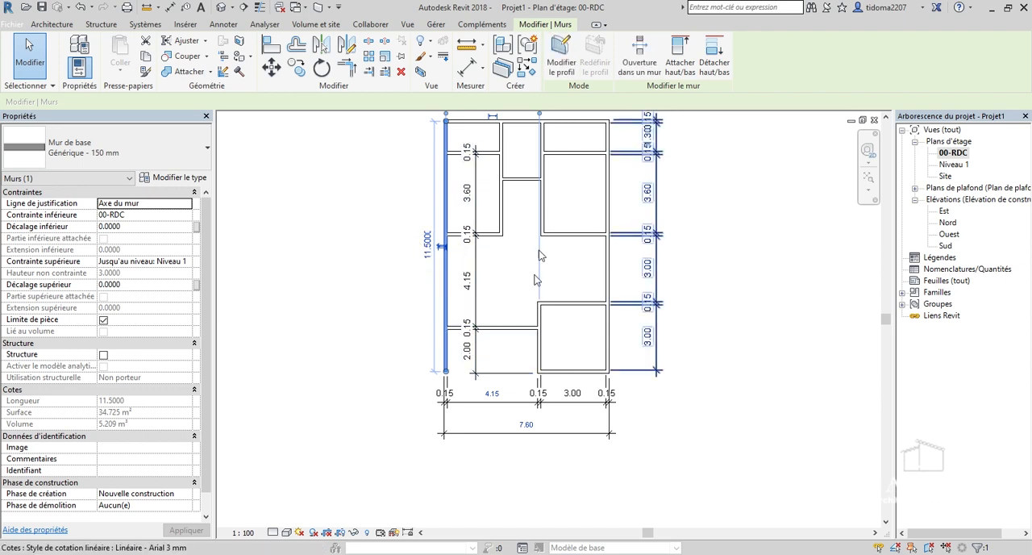
click(392, 281)
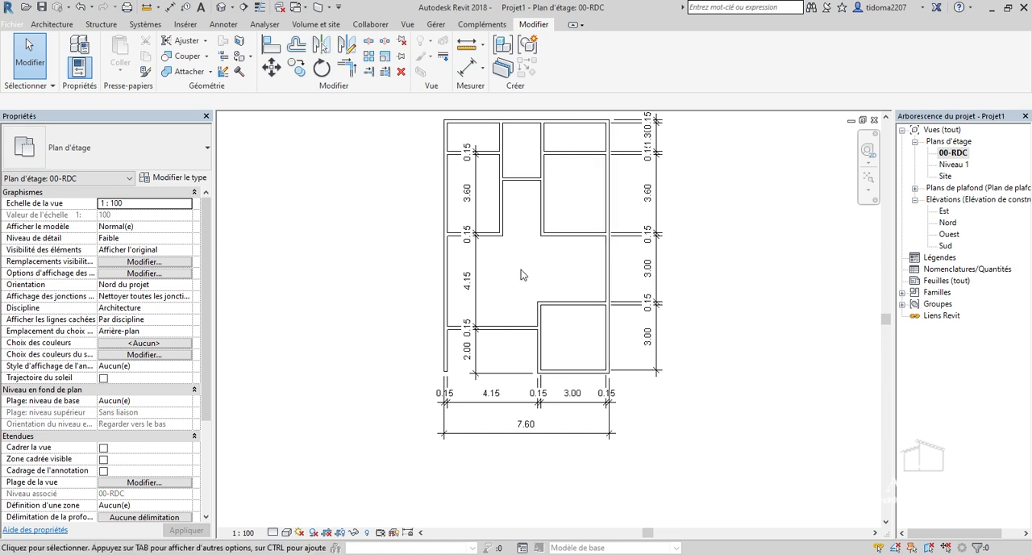
scroll(516, 306, up, 2)
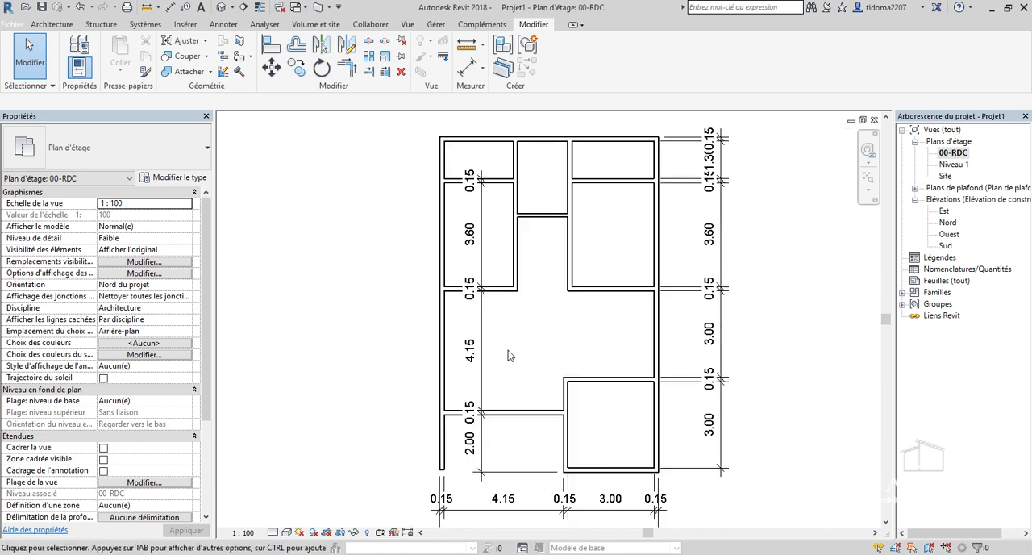
scroll(504, 325, up, 3)
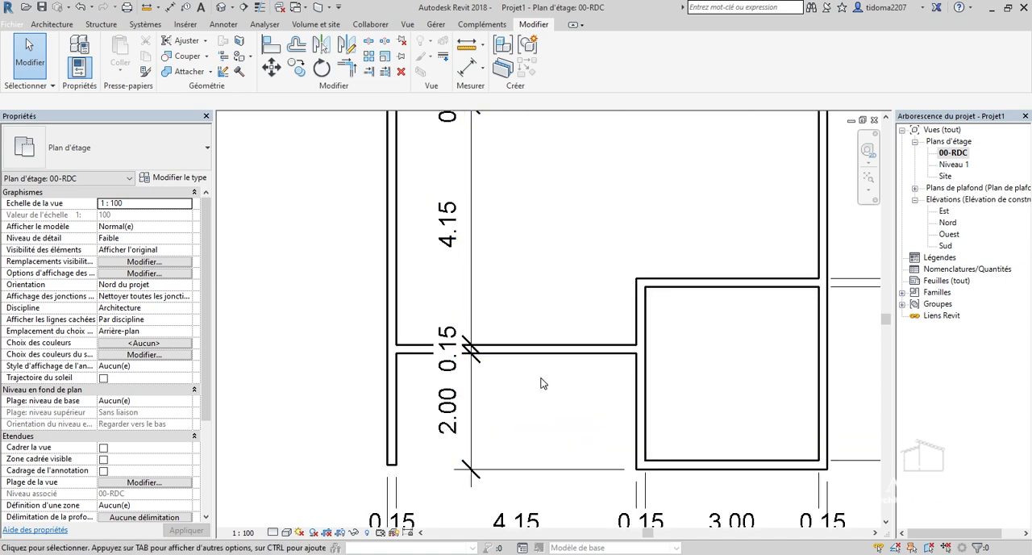
scroll(539, 499, down, 2)
scroll(501, 246, up, 3)
scroll(501, 246, down, 2)
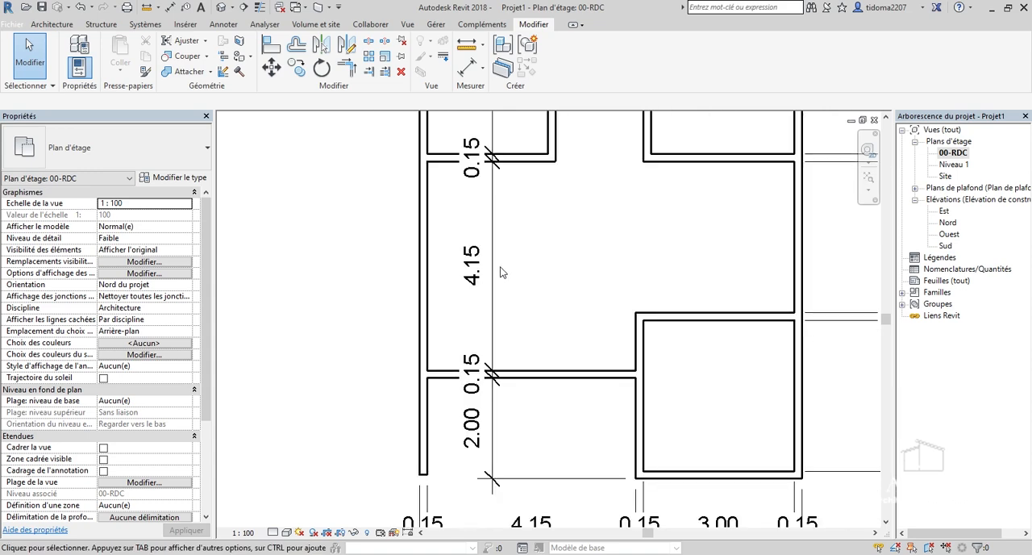
scroll(500, 274, down, 2)
scroll(486, 282, down, 3)
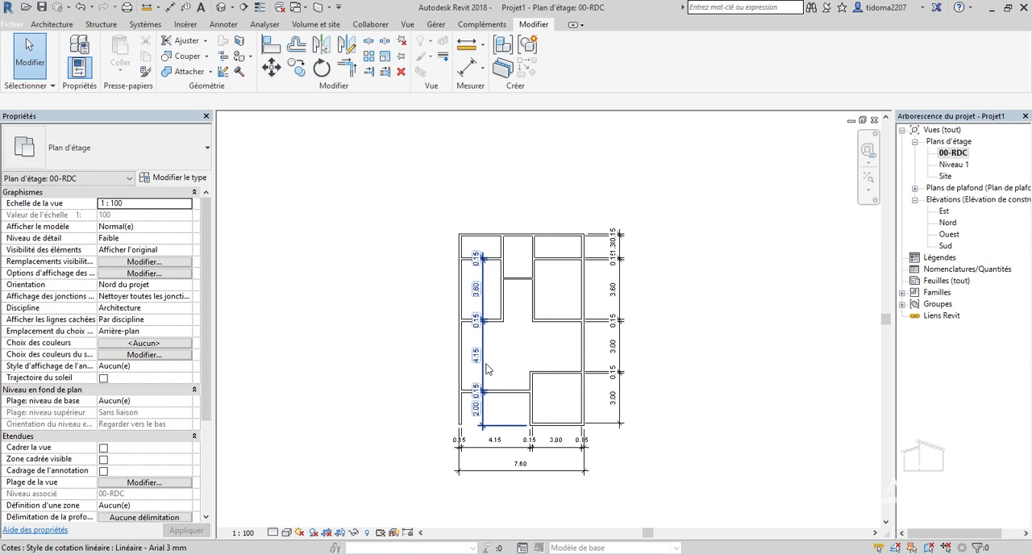
scroll(497, 401, up, 3)
scroll(477, 323, down, 1)
scroll(488, 228, up, 3)
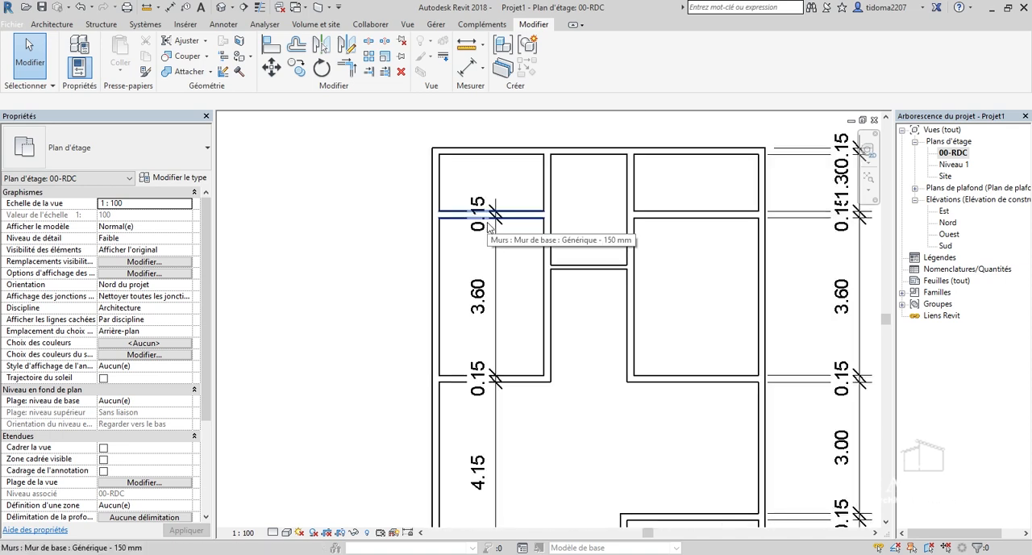
scroll(486, 283, up, 1)
scroll(480, 275, down, 5)
scroll(529, 477, up, 3)
scroll(513, 294, down, 3)
scroll(469, 434, up, 4)
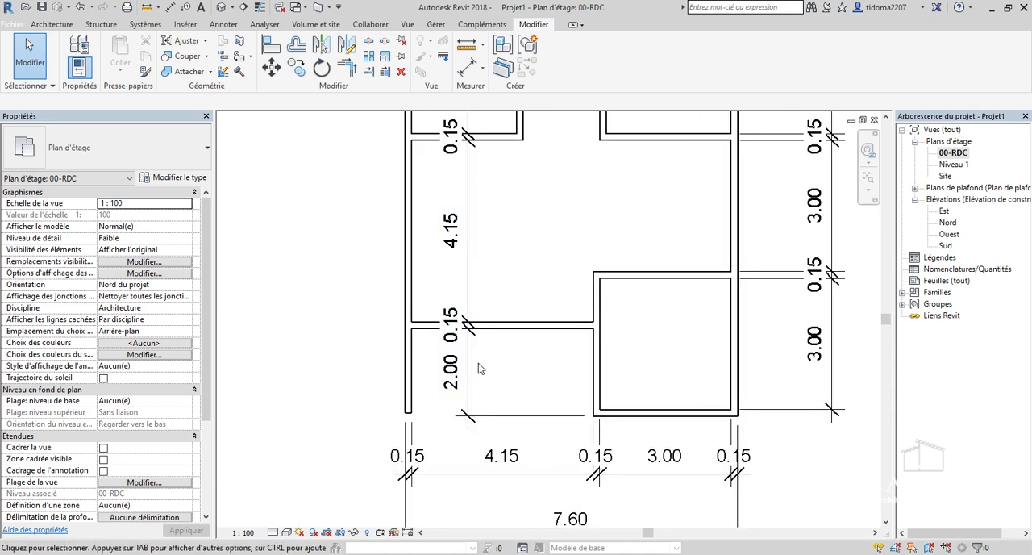
scroll(477, 365, down, 2)
scroll(484, 266, down, 2)
scroll(490, 228, up, 2)
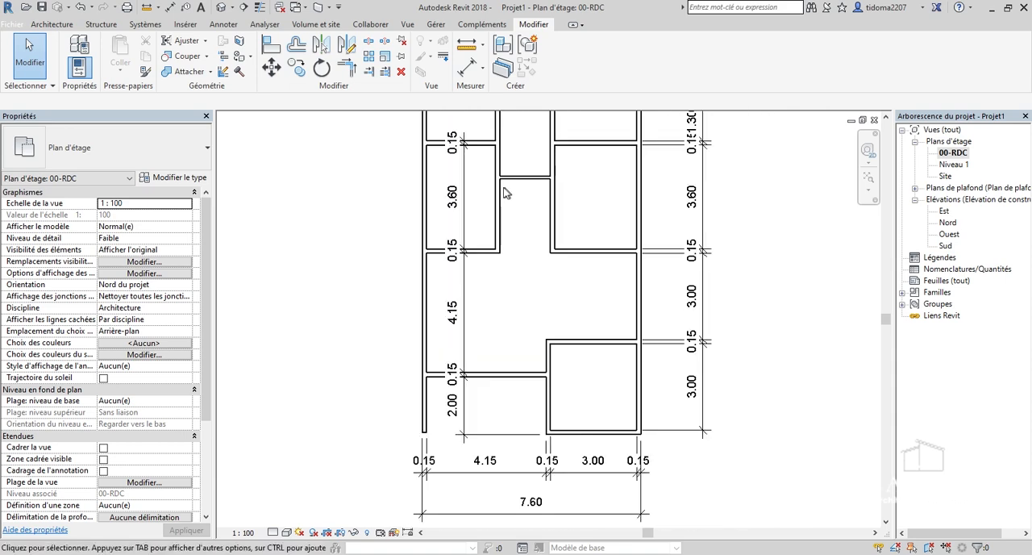
scroll(484, 299, down, 3)
scroll(521, 440, up, 3)
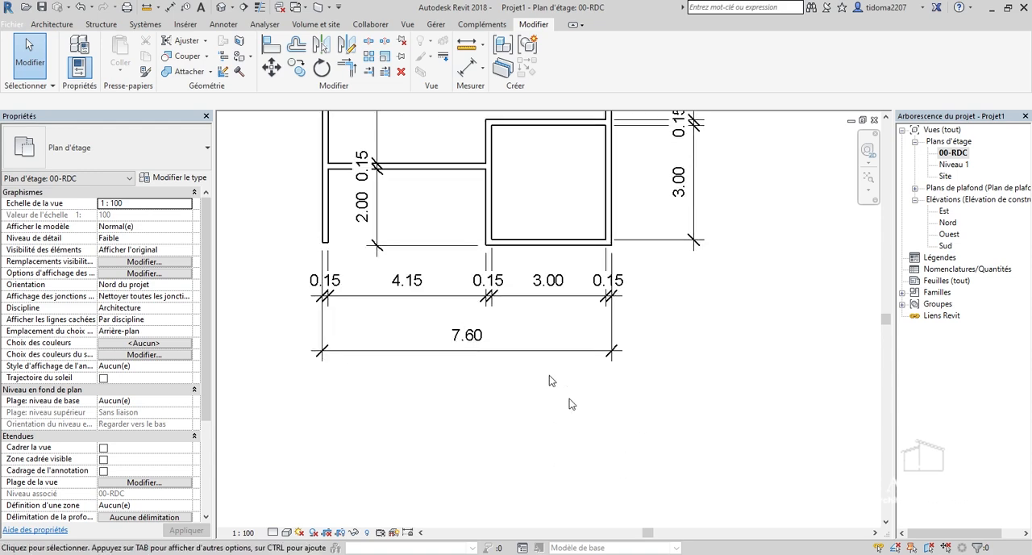
Select every linear dimension visible in the view and delete them.
click(502, 358)
right_click(502, 358)
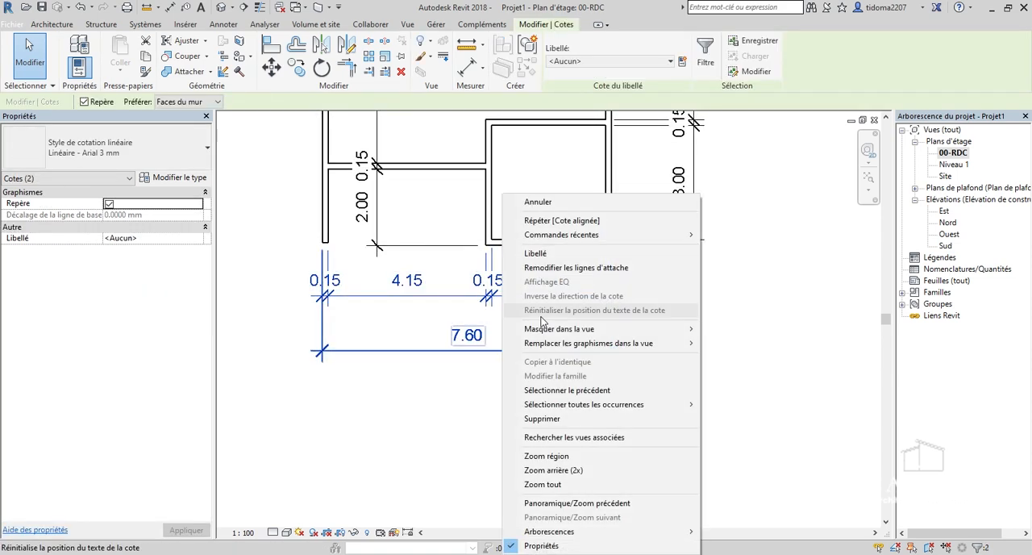
mouse_move(597, 404)
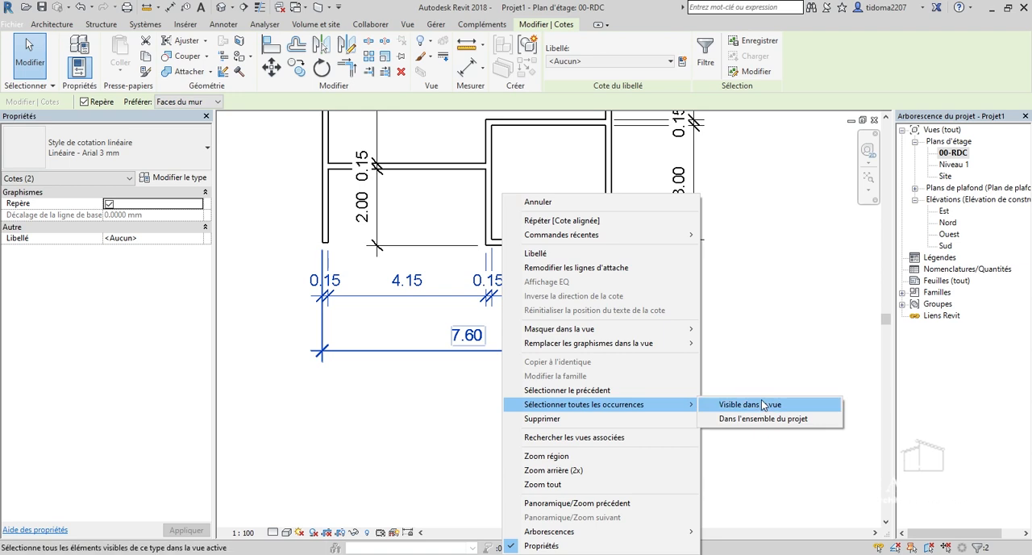
click(761, 403)
scroll(761, 404, down, 4)
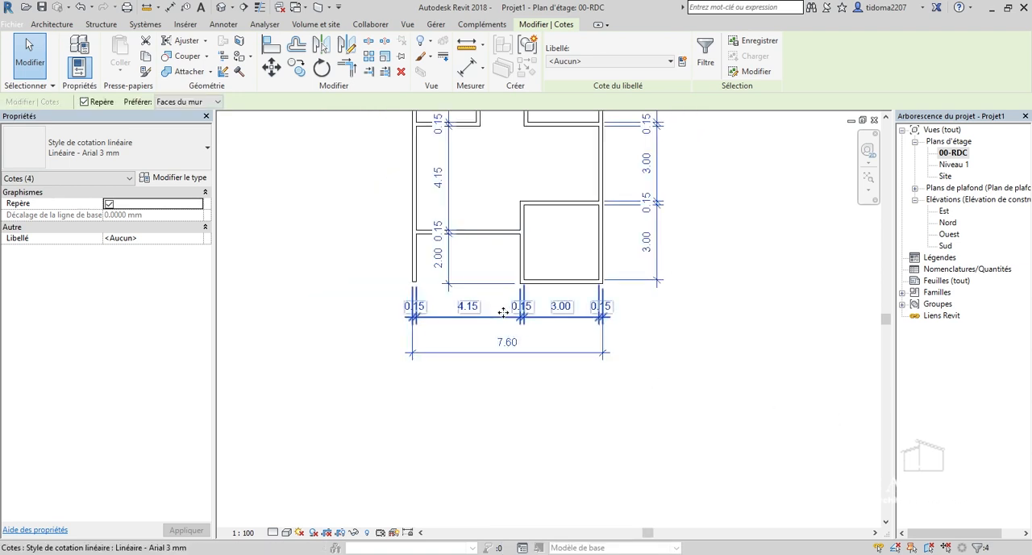
right_click(500, 325)
click(512, 415)
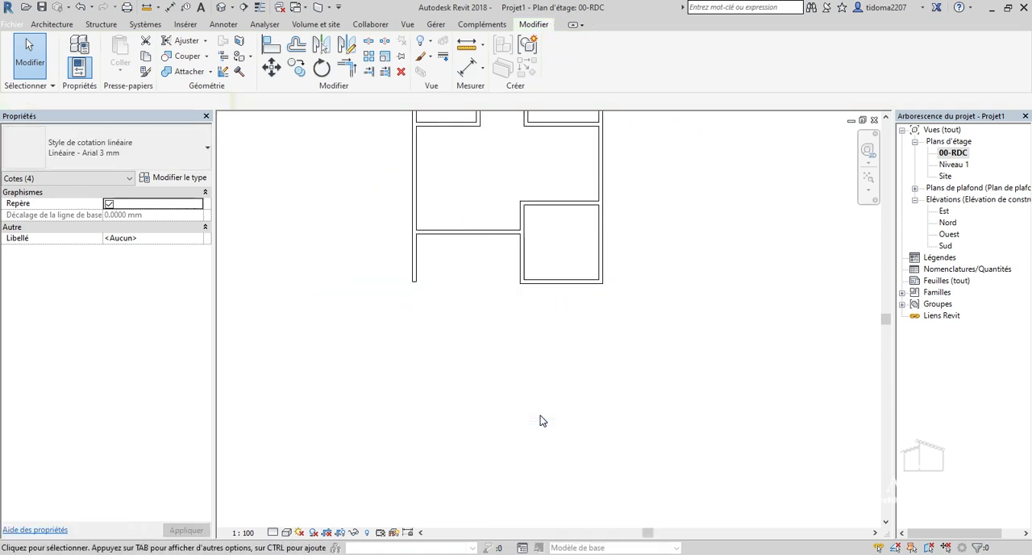
Look over the plan without dimensions and undo their deletion.
scroll(527, 306, up, 5)
scroll(495, 425, down, 6)
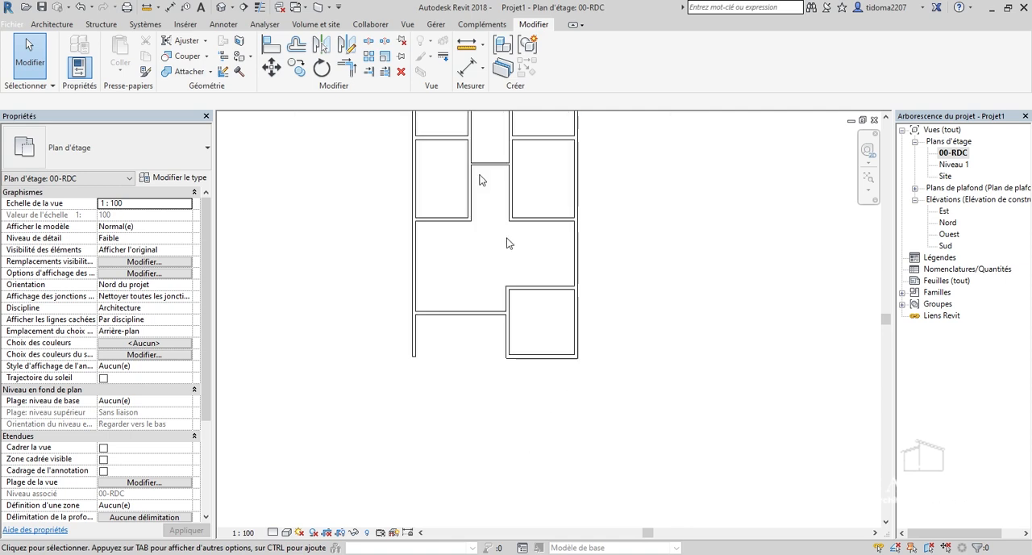
scroll(562, 363, down, 2)
scroll(518, 261, up, 2)
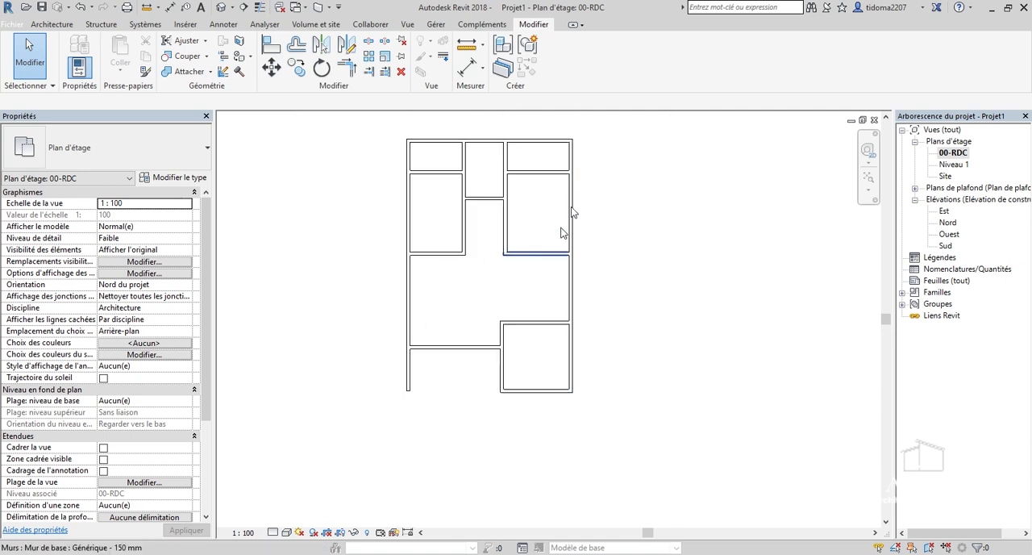
scroll(571, 212, down, 2)
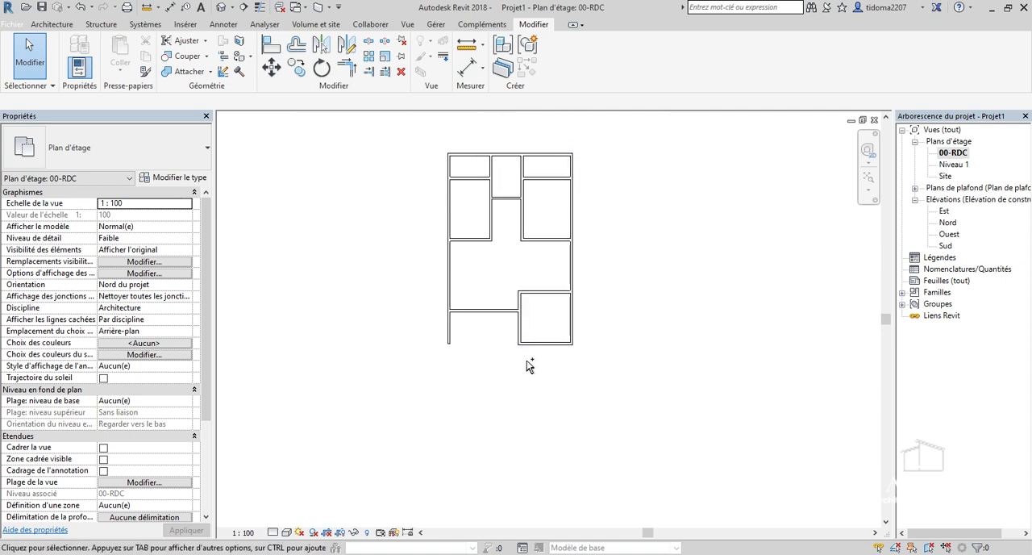
scroll(529, 365, up, 5)
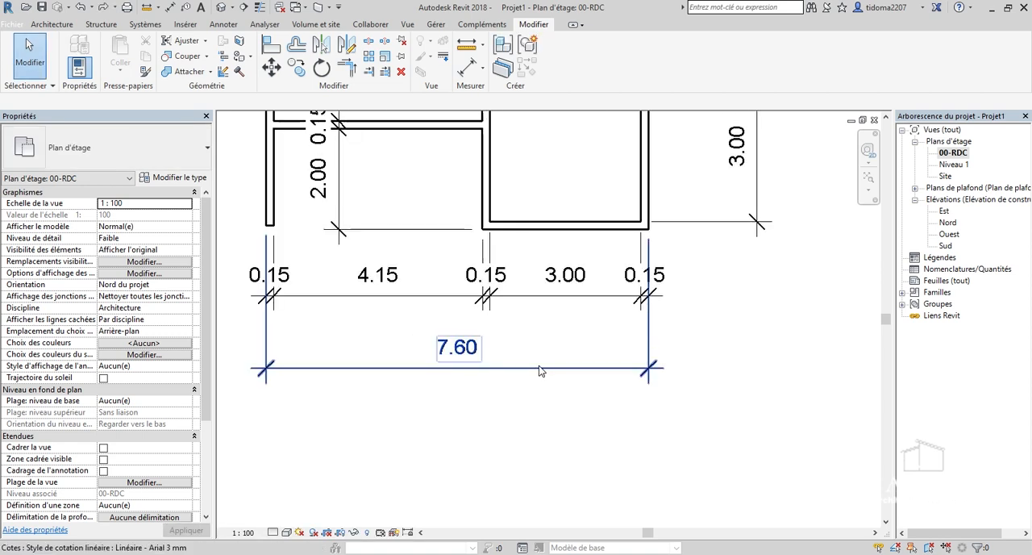
Select all instances of the overall width dimension's type and delete all the dimensions together.
click(540, 369)
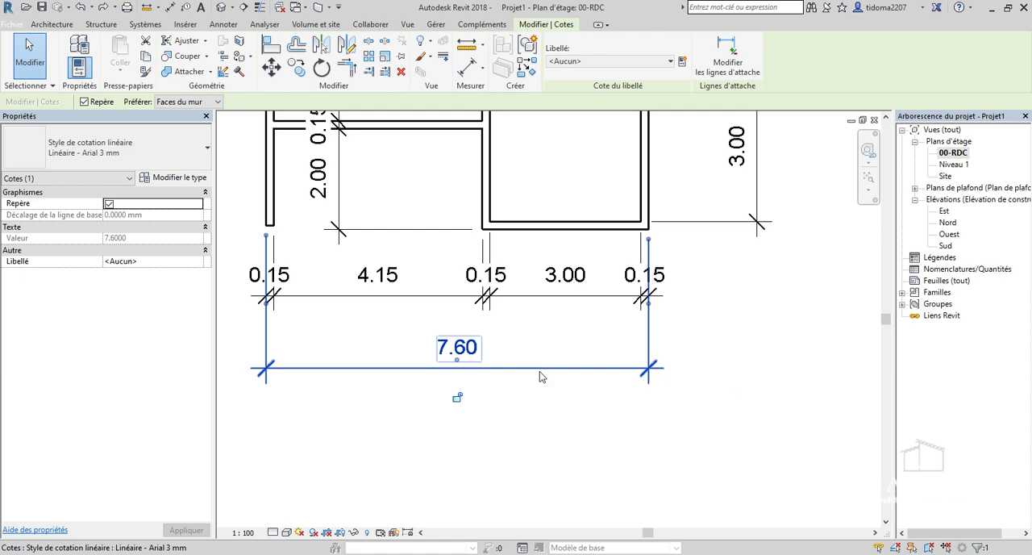
right_click(540, 370)
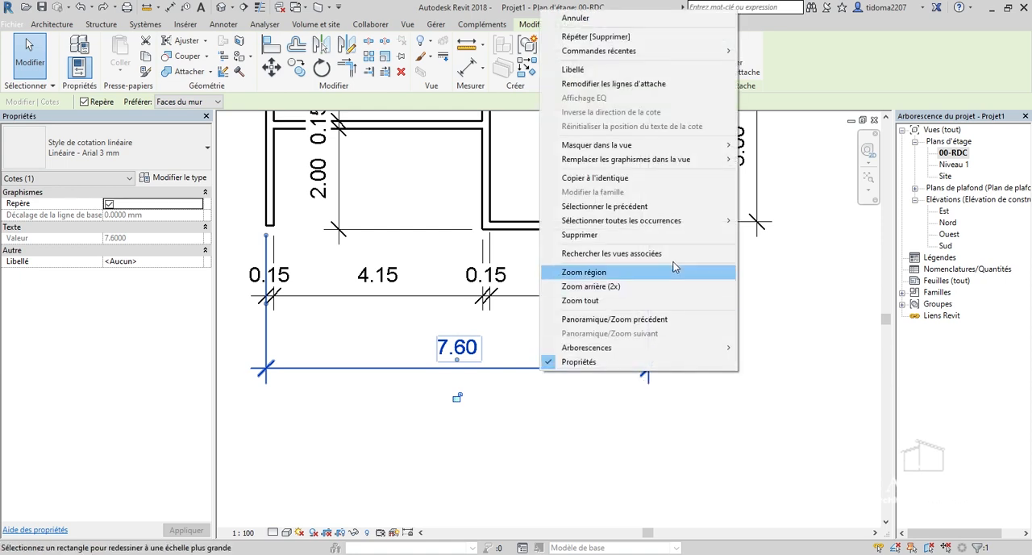
mouse_move(710, 225)
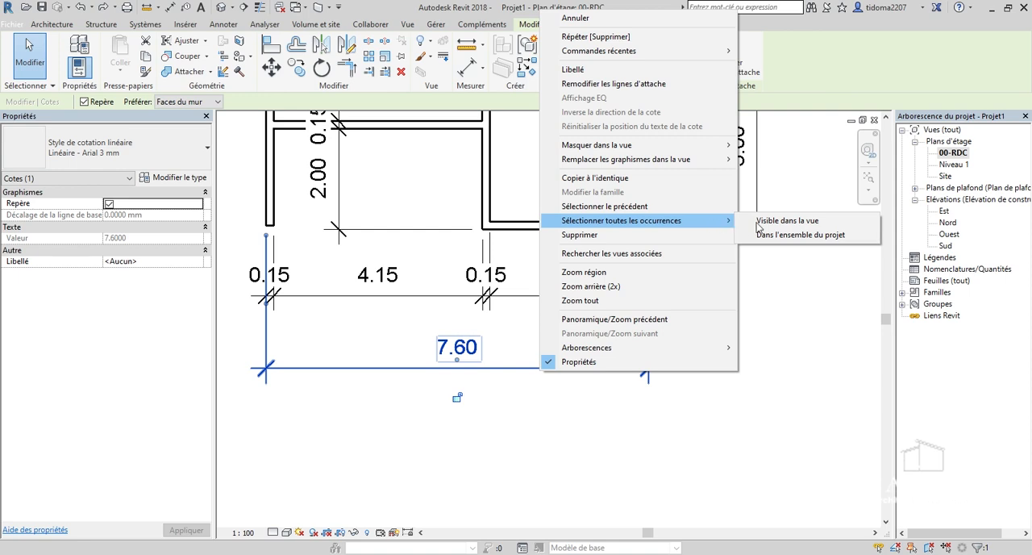
click(786, 227)
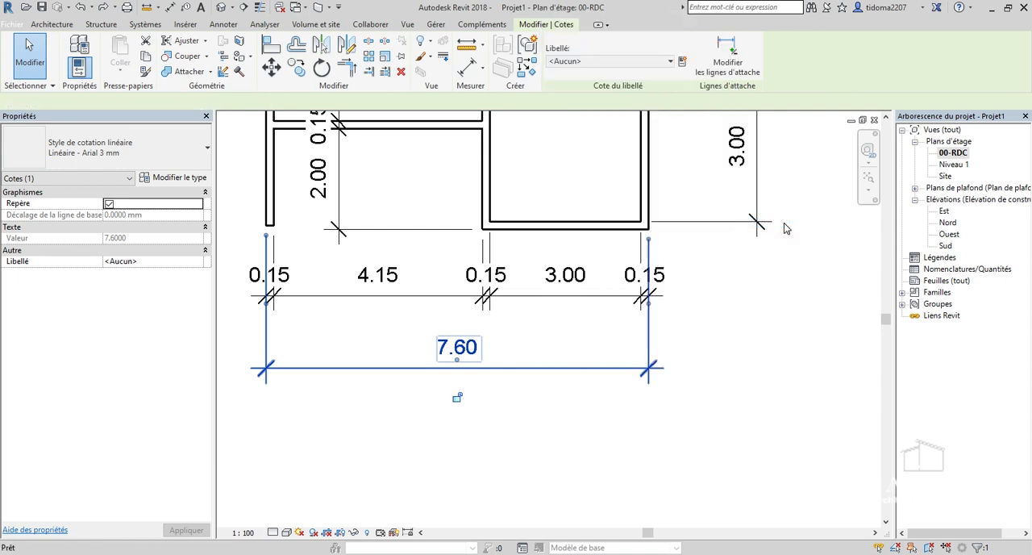
scroll(637, 428, down, 3)
scroll(619, 453, down, 1)
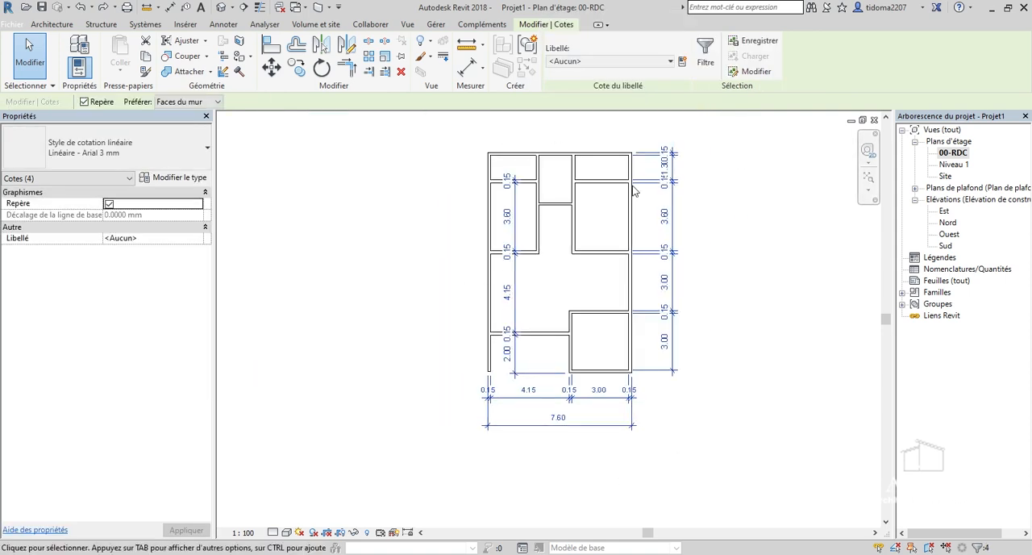
scroll(589, 401, up, 2)
right_click(592, 400)
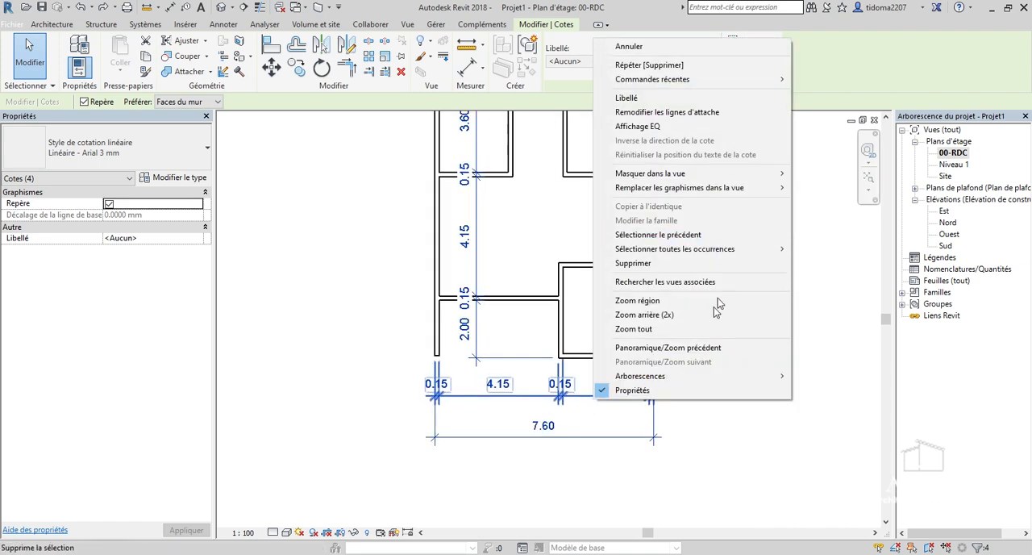
click(681, 270)
Examine the undimensioned wall layout, from the open area beside the lowest room to the upper rooms.
scroll(481, 380, up, 4)
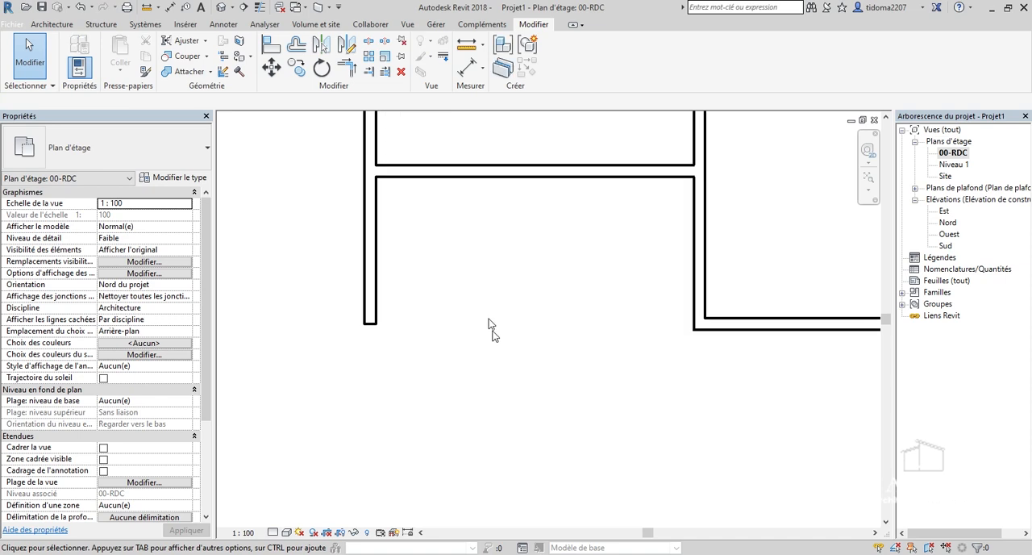
scroll(510, 360, down, 2)
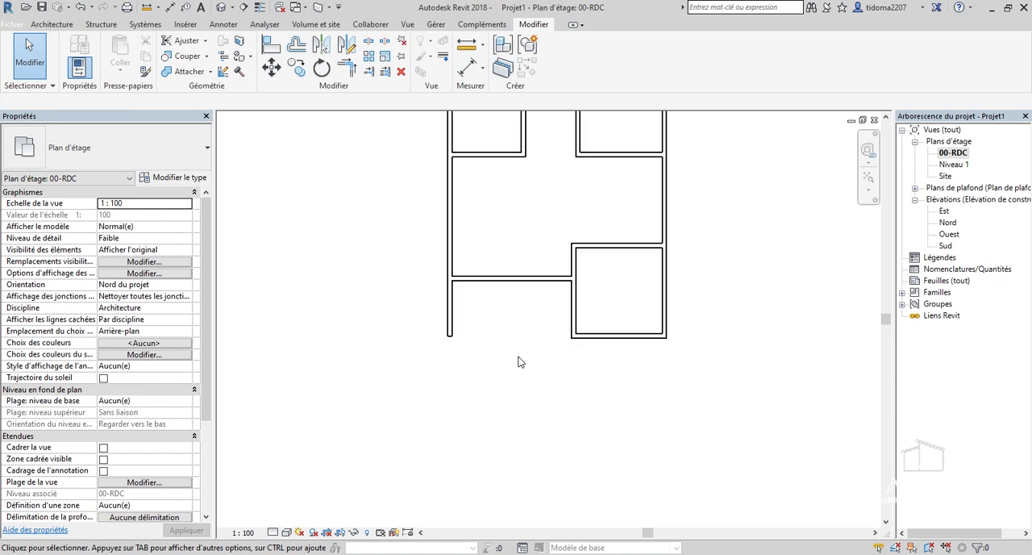
scroll(531, 202, down, 3)
scroll(541, 260, up, 4)
scroll(463, 422, down, 3)
scroll(486, 246, up, 4)
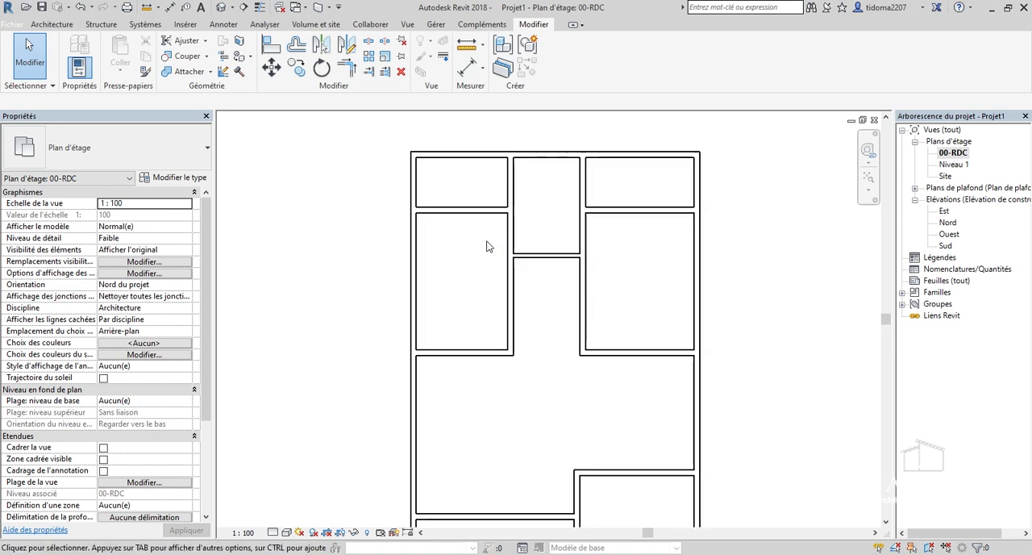
scroll(460, 279, down, 2)
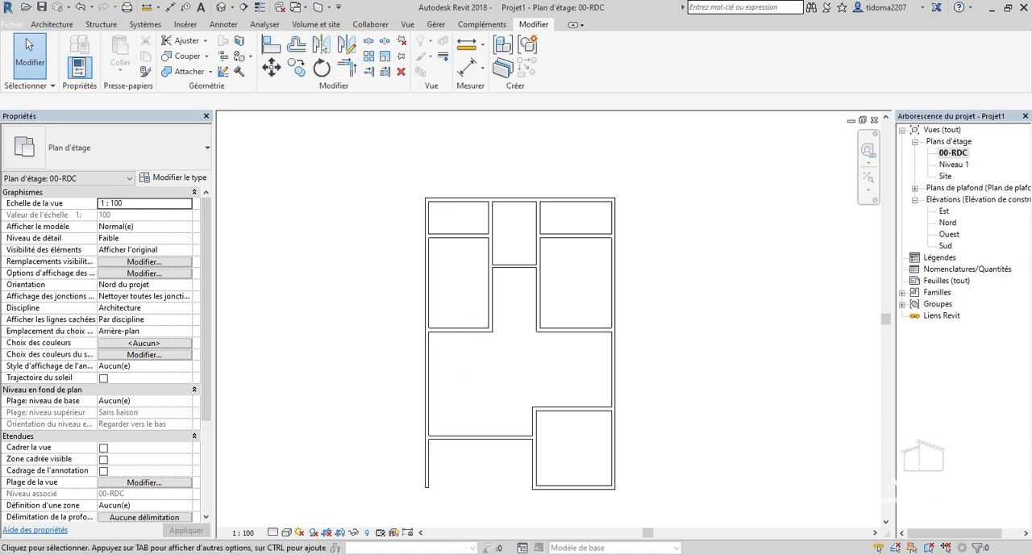
scroll(504, 396, up, 4)
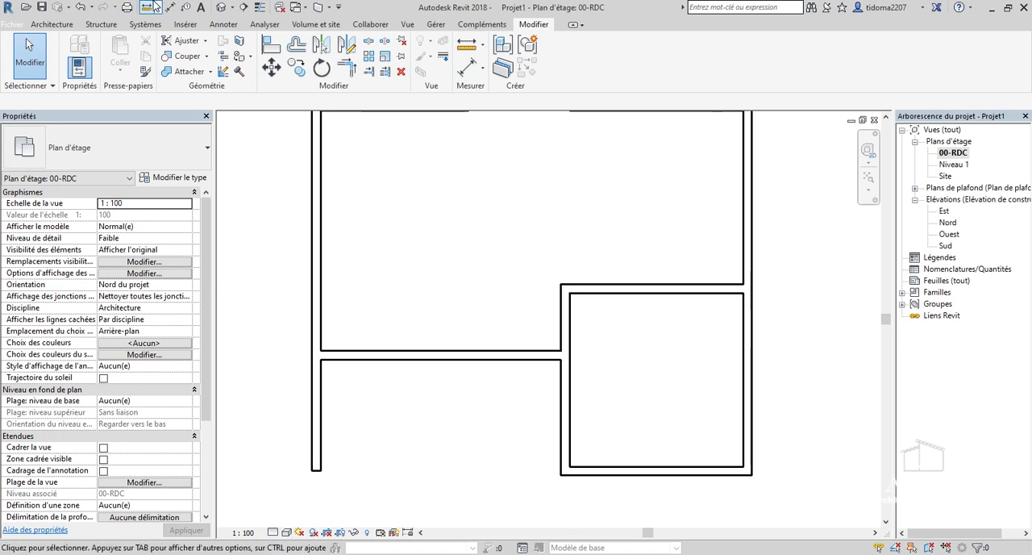
scroll(536, 323, down, 5)
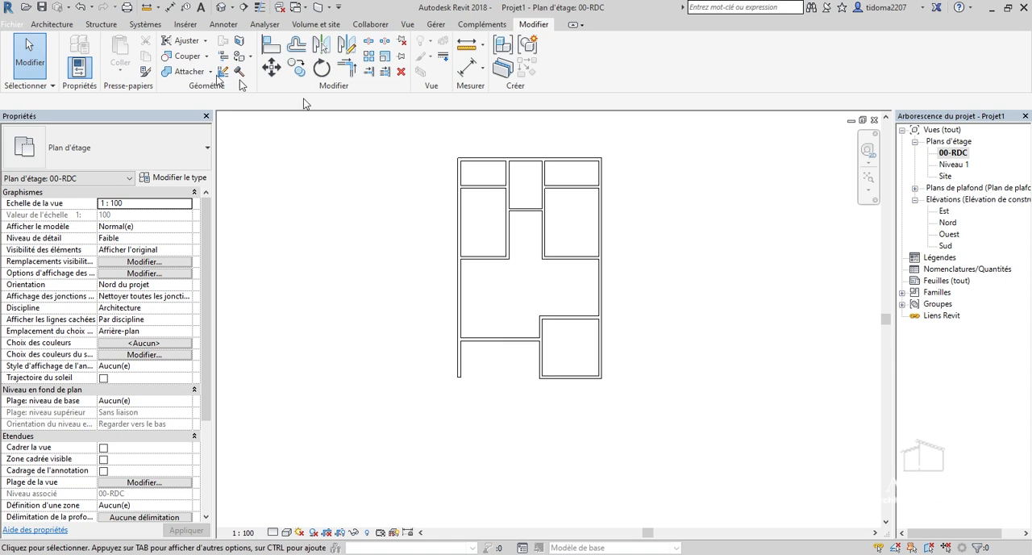
Start a Sol générique - 400 mm floor on 00-RDC and sketch a 4.15 m wide rectangular boundary inside the open area beside the lowest room.
click(50, 25)
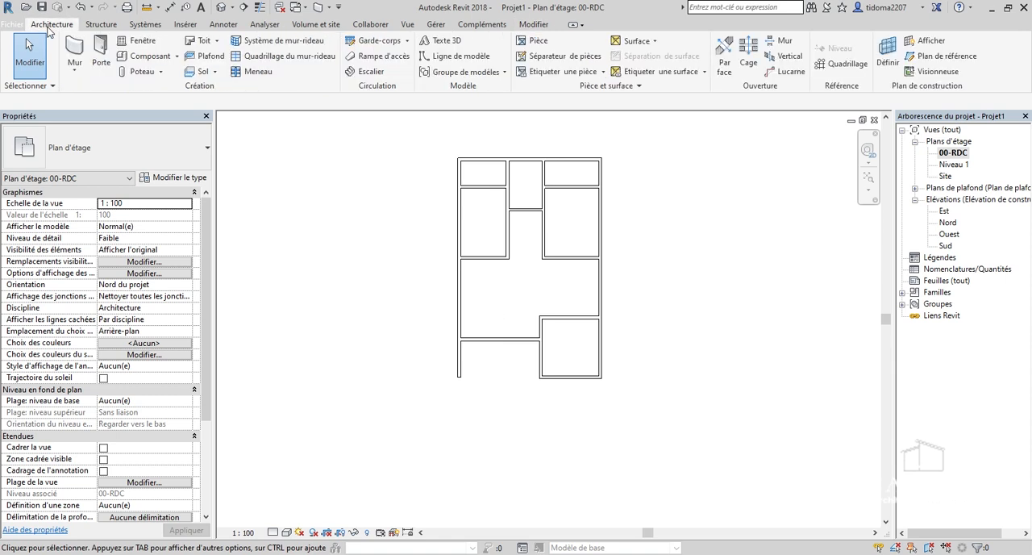
click(201, 72)
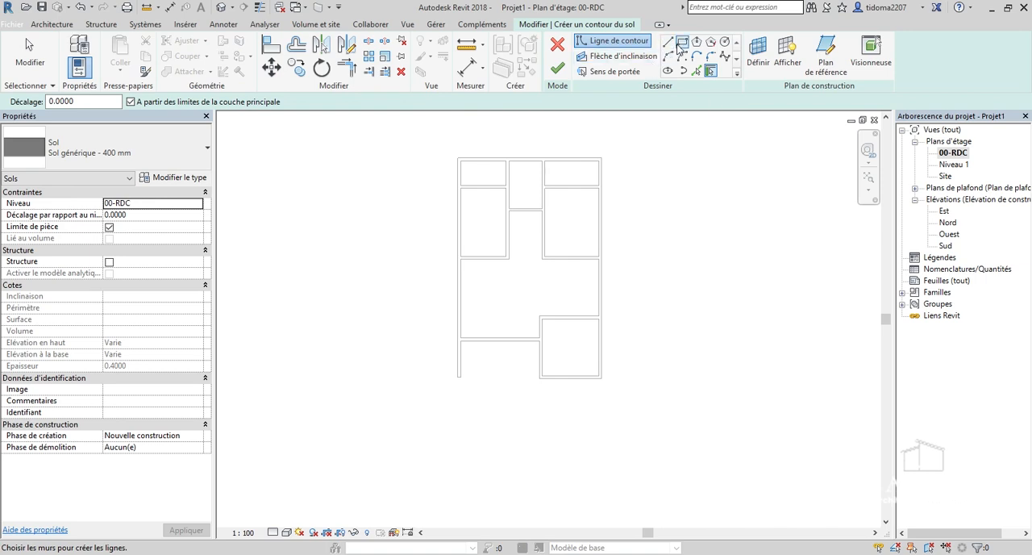
click(682, 41)
scroll(399, 396, up, 1)
scroll(567, 363, up, 4)
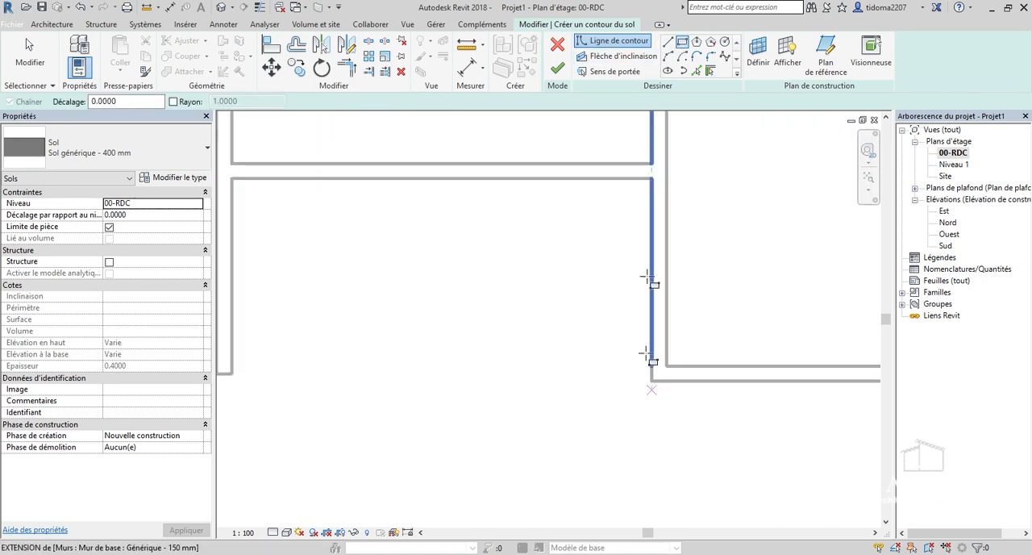
scroll(674, 59, up, 2)
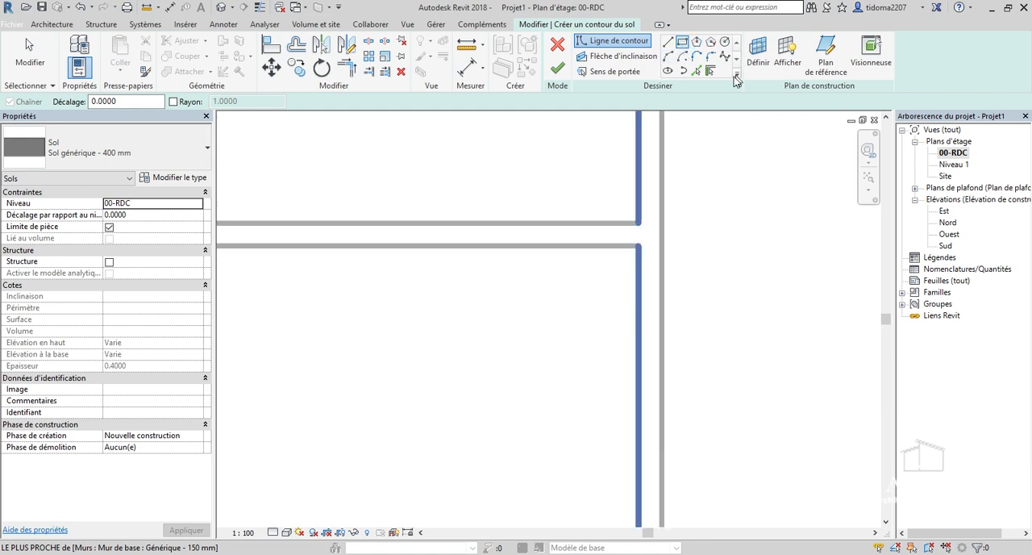
click(682, 49)
scroll(693, 211, down, 2)
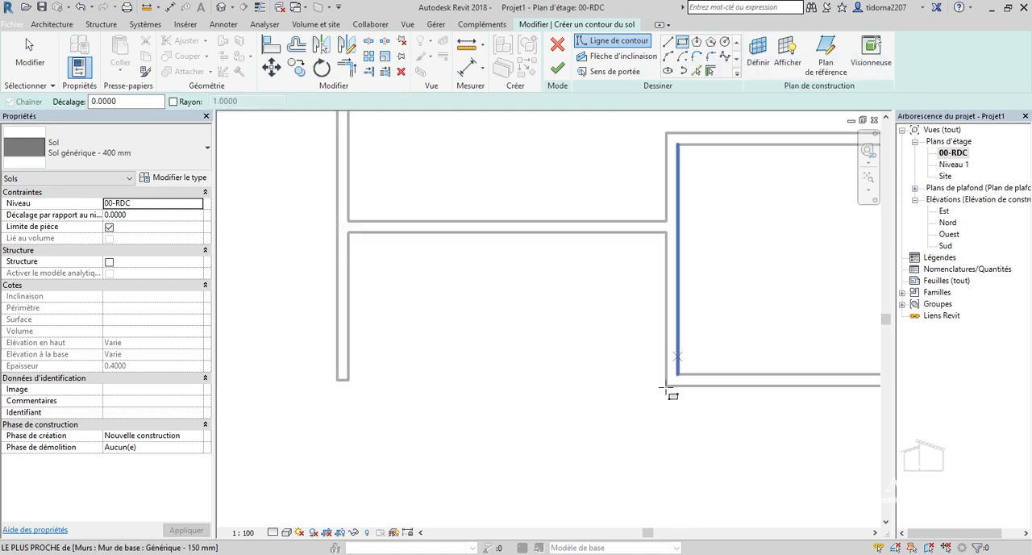
scroll(670, 388, up, 1)
click(666, 385)
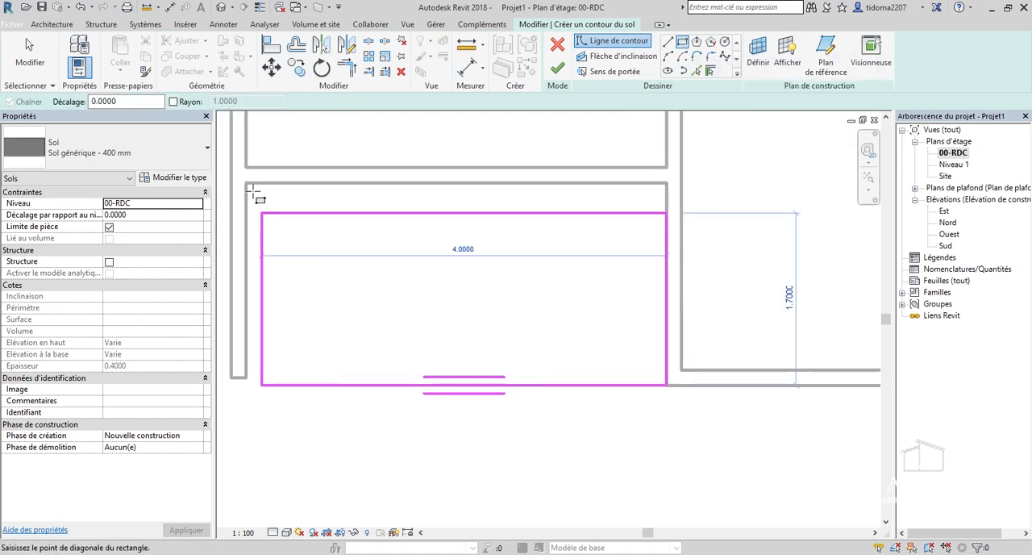
click(246, 182)
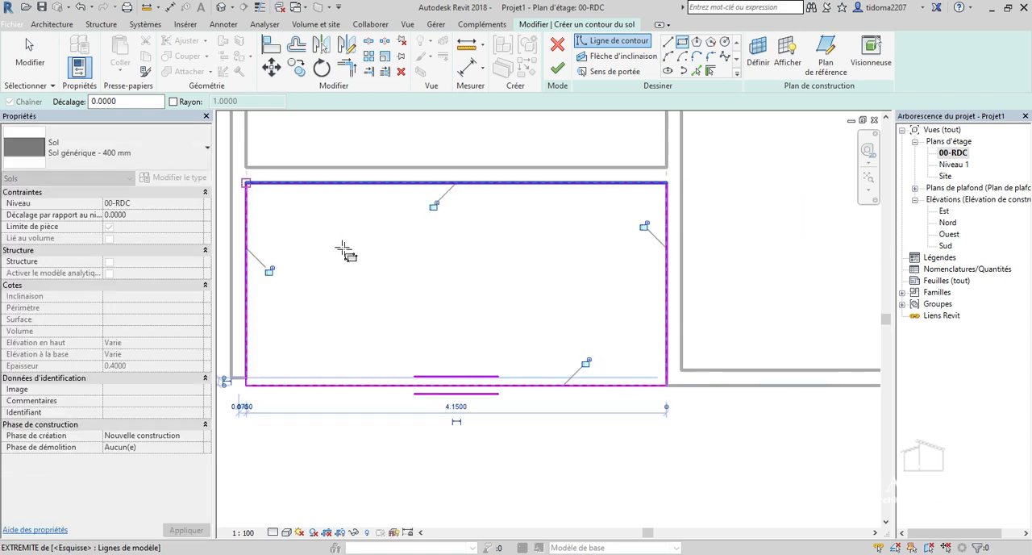
Add a 3 m wide rectangular boundary along the inner wall faces of the lowest enclosed room and finish the floor.
scroll(487, 407, down, 3)
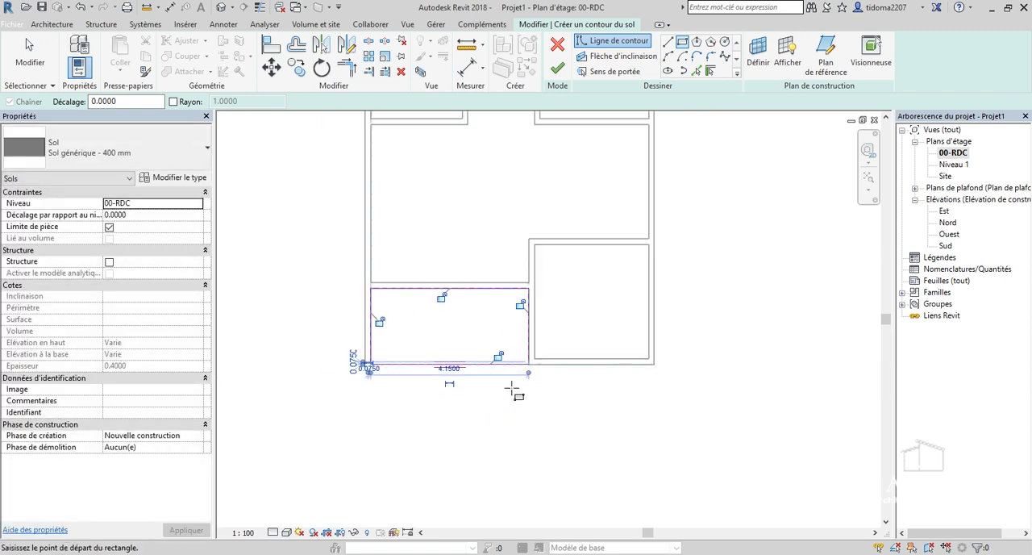
scroll(528, 363, down, 2)
scroll(567, 279, up, 3)
scroll(546, 361, up, 2)
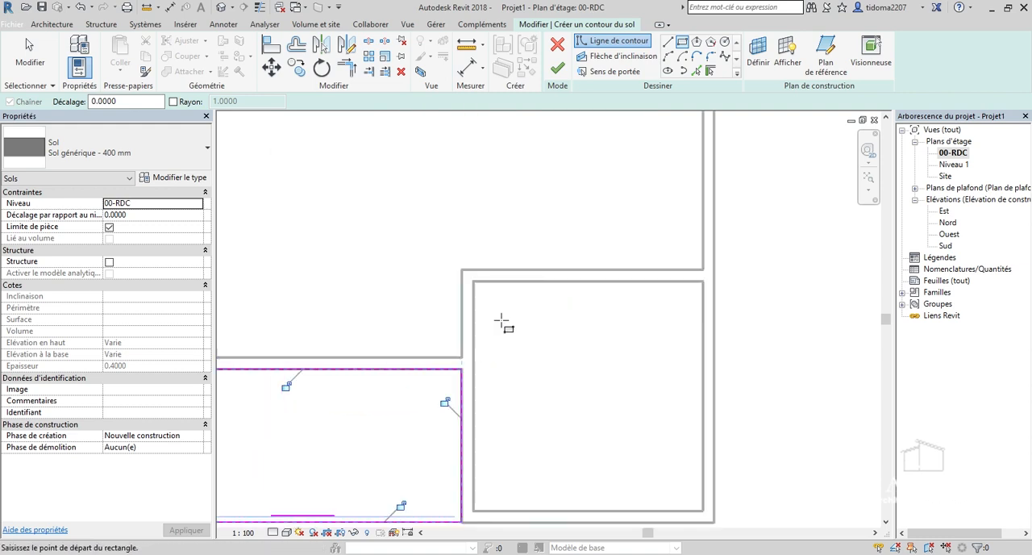
click(476, 283)
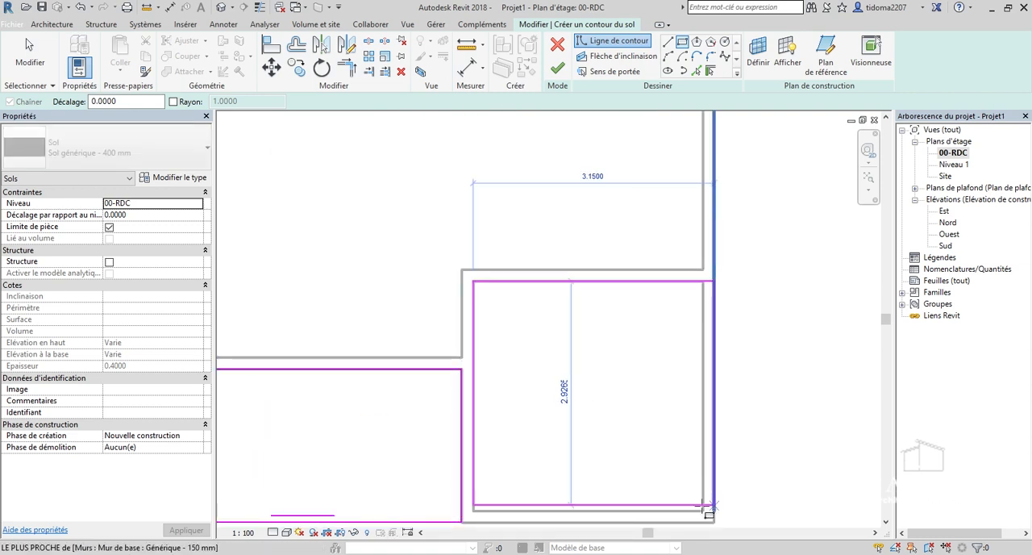
click(700, 510)
scroll(574, 411, down, 2)
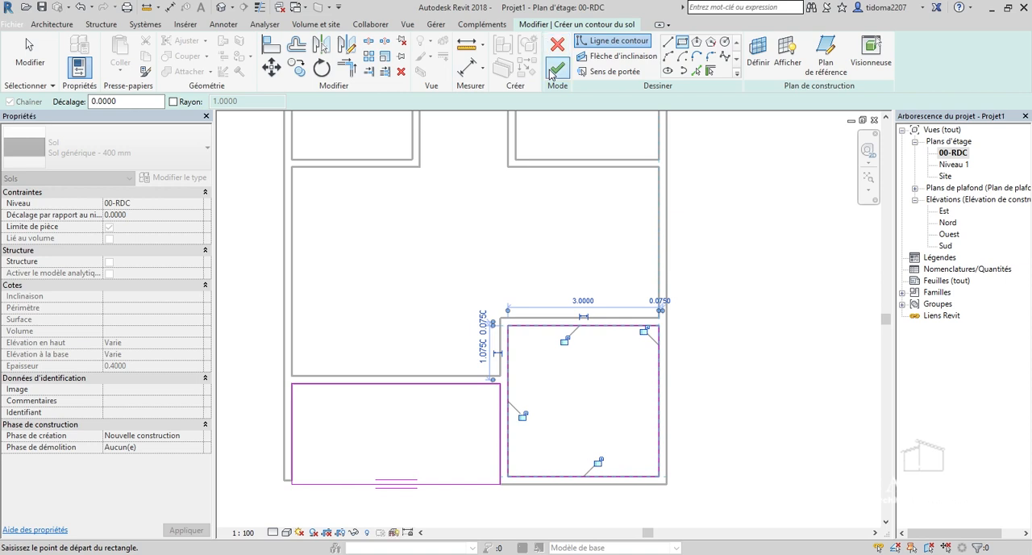
click(557, 69)
scroll(599, 297, down, 4)
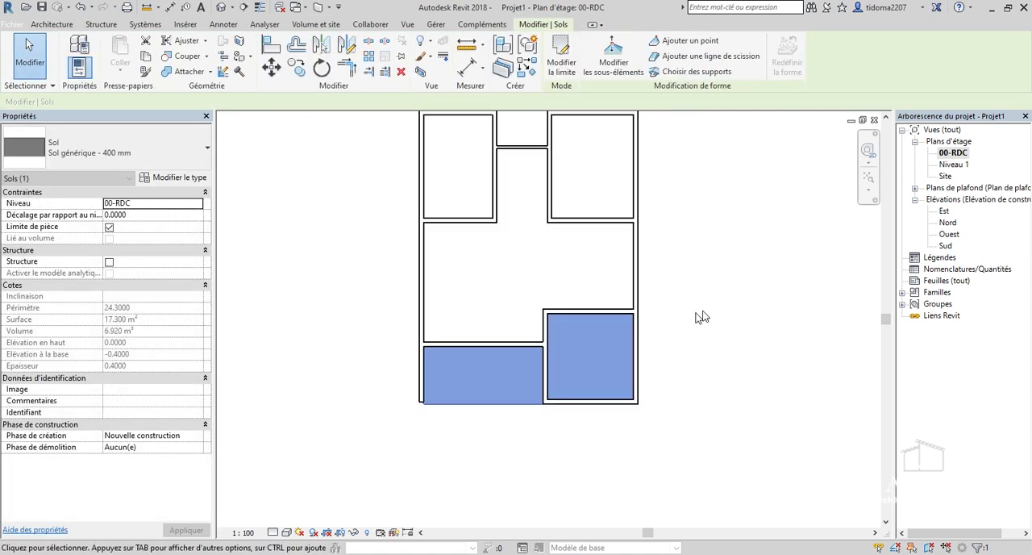
Extend the free end of the outer wall beside the open area to line up with the floor's outer edge.
click(700, 314)
scroll(508, 388, up, 5)
scroll(549, 357, down, 3)
scroll(409, 399, up, 5)
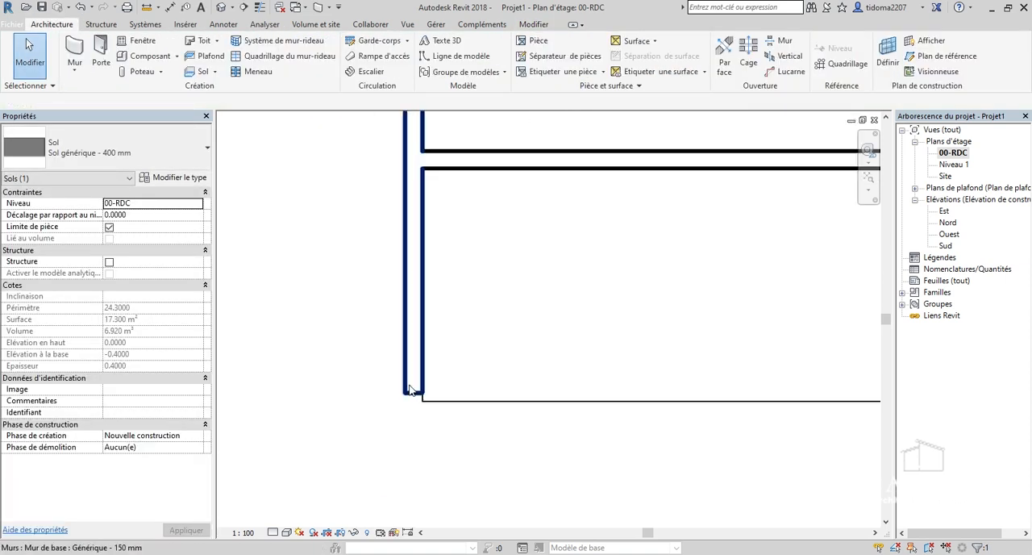
click(418, 372)
scroll(431, 387, up, 3)
key(r)
key(s)
drag(424, 403, 423, 404)
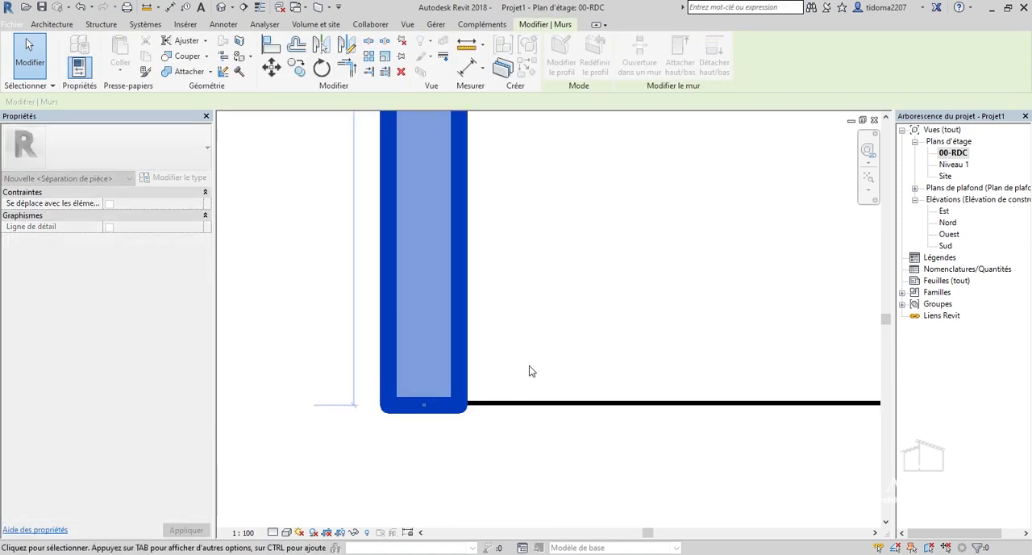
scroll(520, 441, down, 2)
click(472, 450)
scroll(428, 419, down, 3)
scroll(412, 377, down, 5)
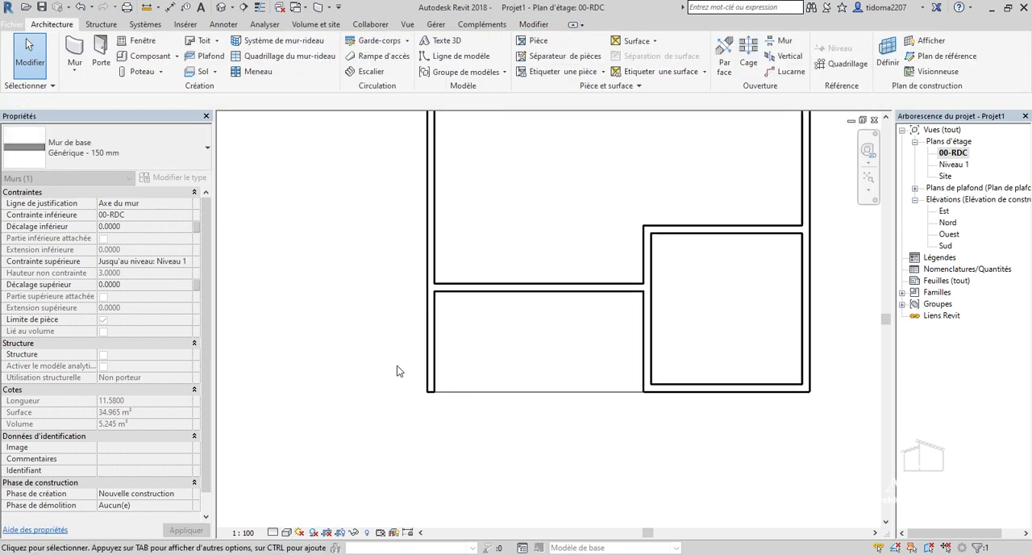
click(520, 337)
Start another floor and sketch a 3 m by 3 m rectangular boundary in the main room, between the upper and lowest rooms.
scroll(520, 328, up, 3)
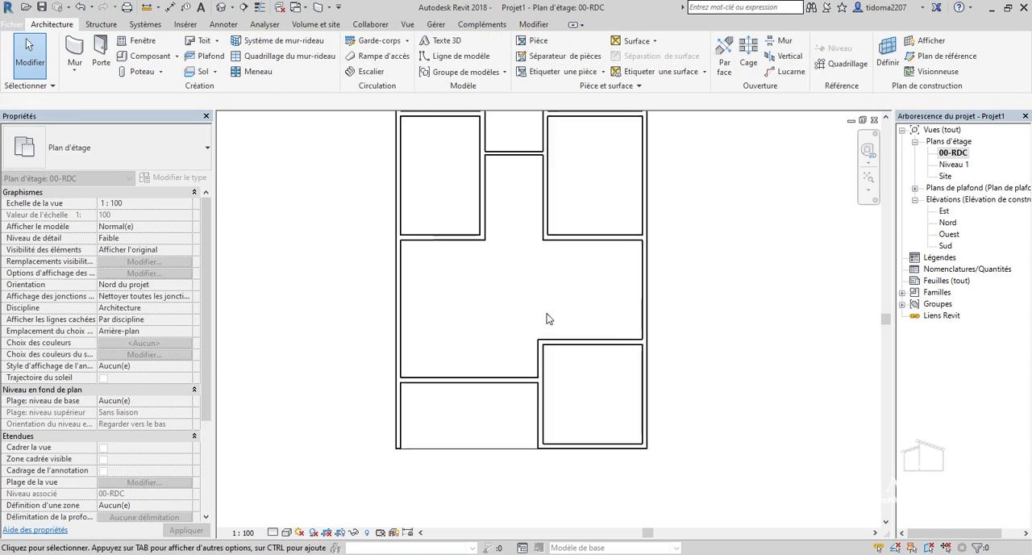
scroll(494, 385, down, 3)
scroll(520, 301, up, 3)
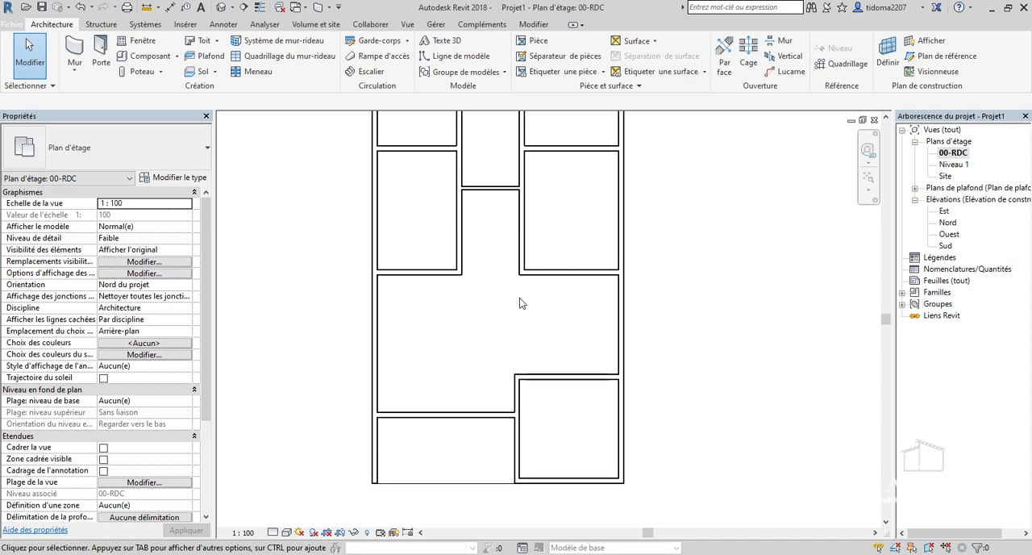
scroll(524, 396, down, 2)
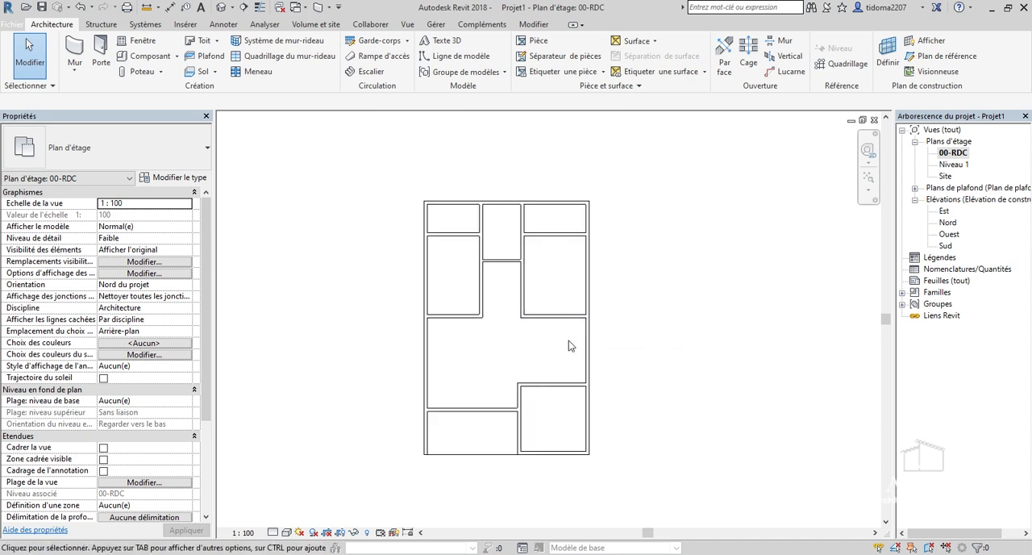
scroll(571, 378, down, 1)
scroll(564, 339, up, 5)
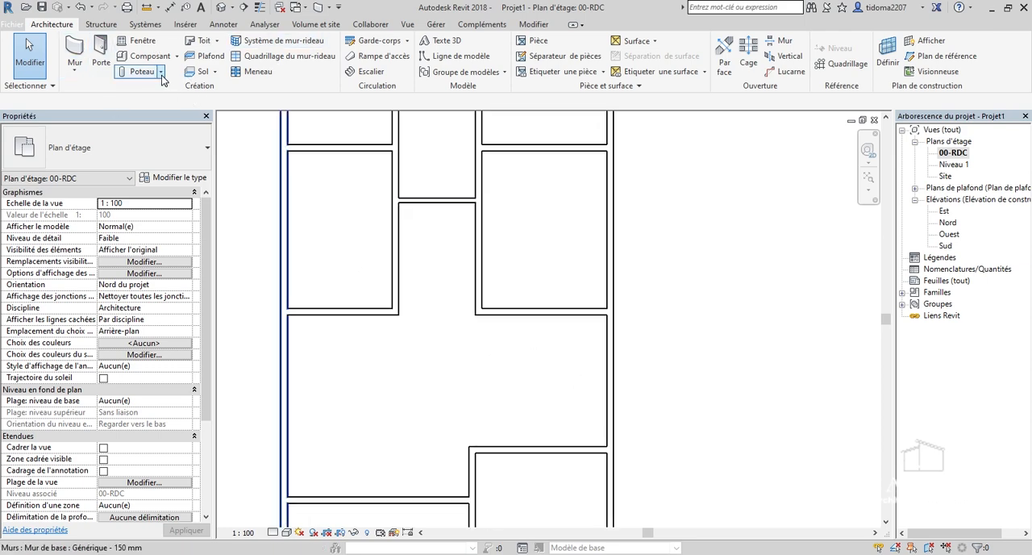
click(202, 72)
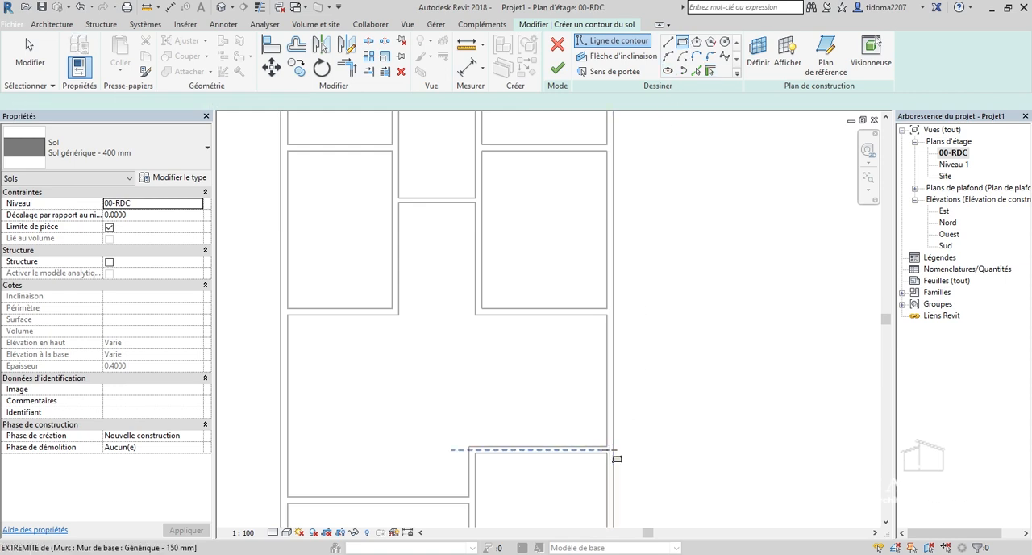
scroll(610, 444, up, 5)
click(607, 445)
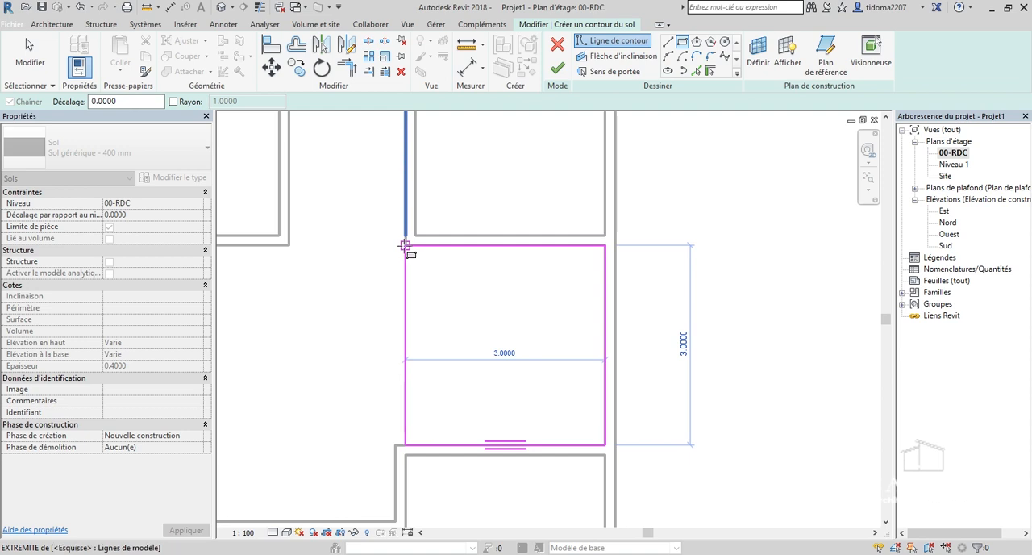
click(405, 245)
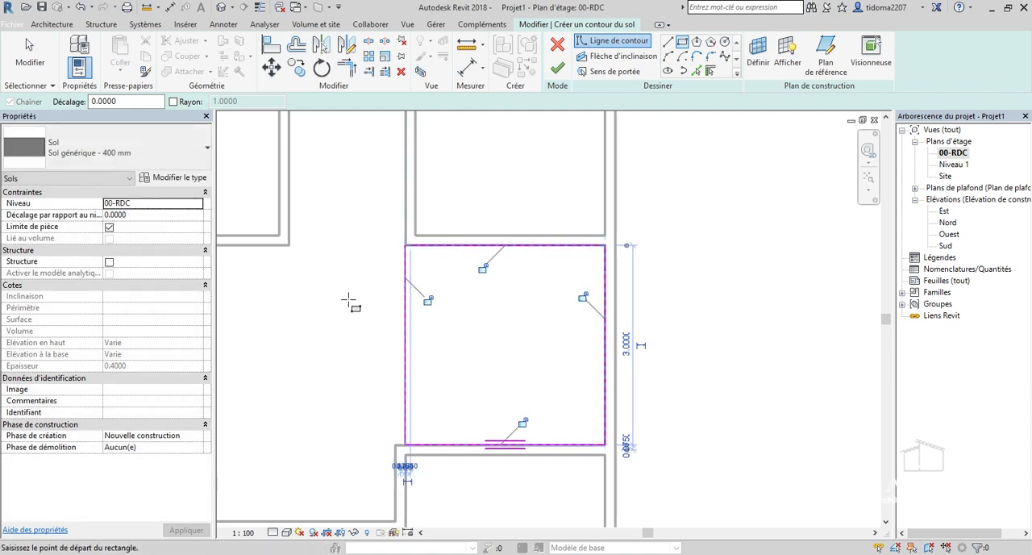
key(Escape)
key(Escape)
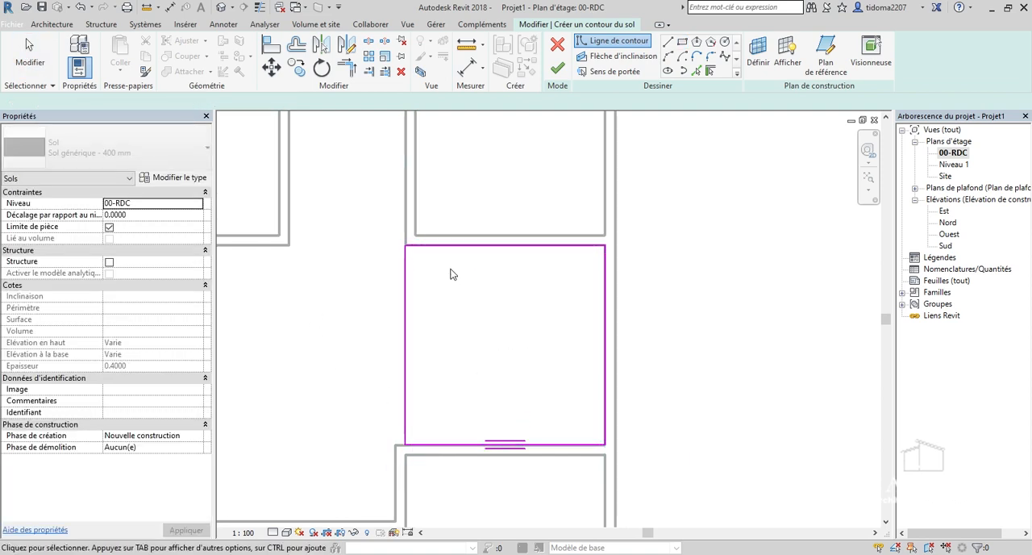
Examine the square floor boundary in relation to the main room, the lower rooms and the rest of the plan.
scroll(449, 270, up, 3)
scroll(447, 263, down, 4)
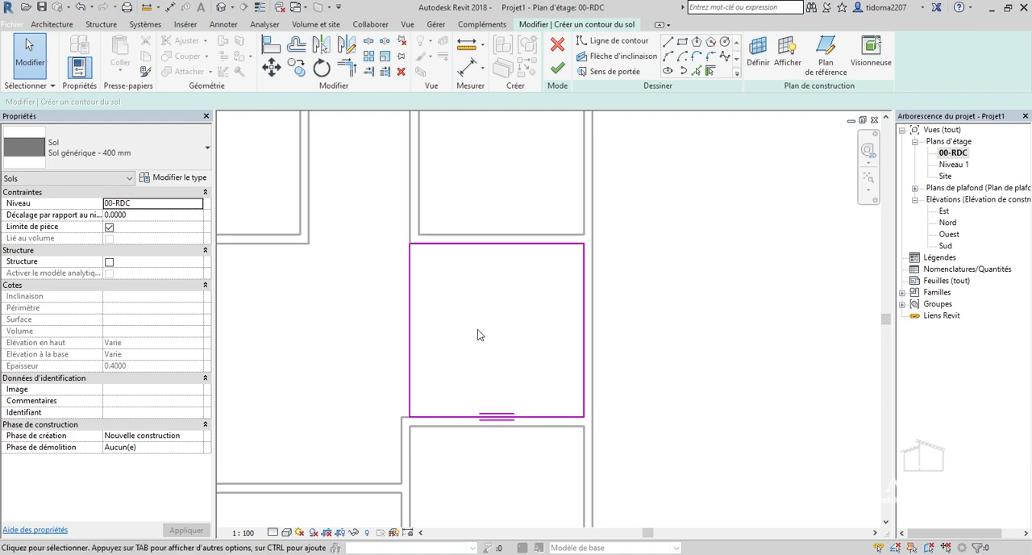
scroll(537, 335, down, 2)
scroll(511, 353, down, 2)
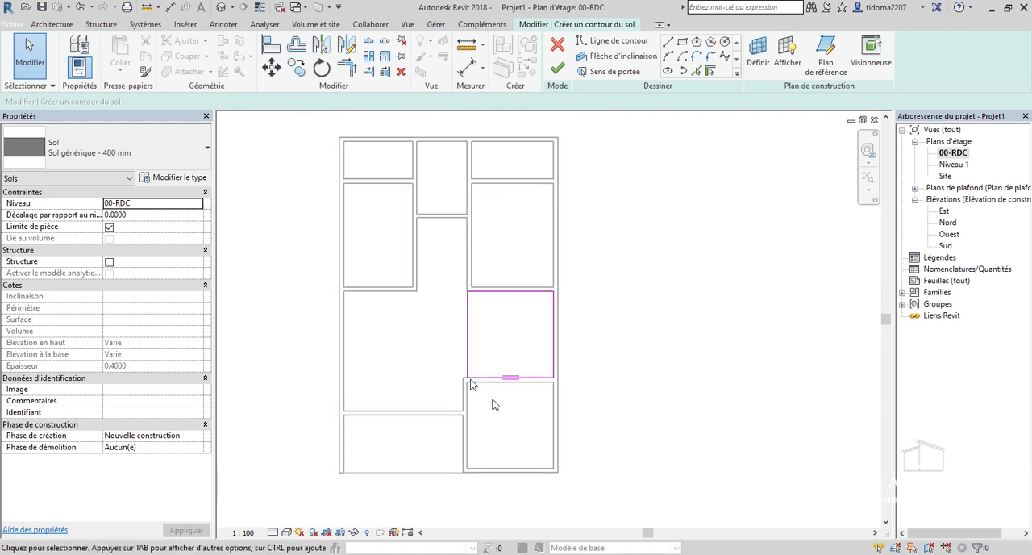
scroll(475, 319, up, 2)
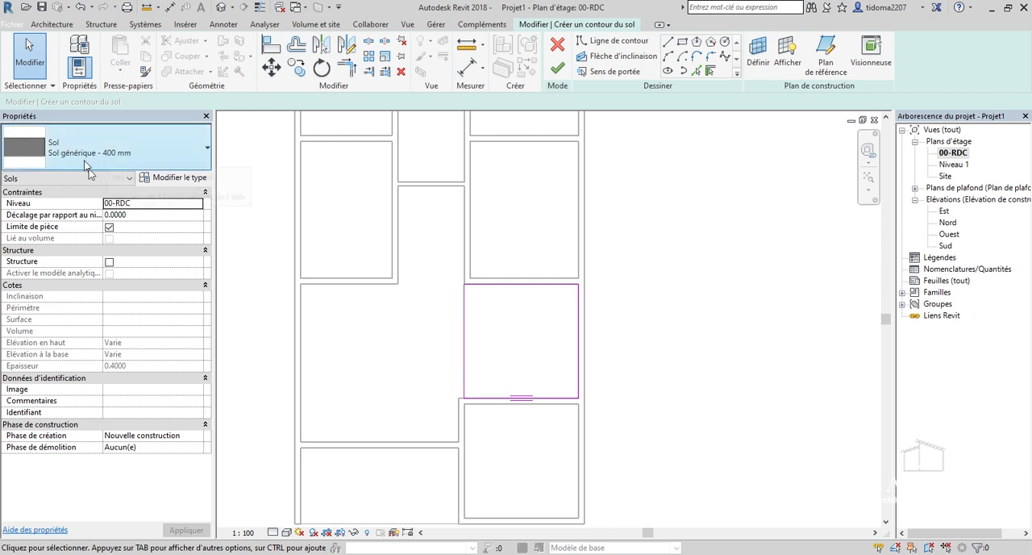
scroll(498, 333, down, 1)
scroll(488, 369, up, 3)
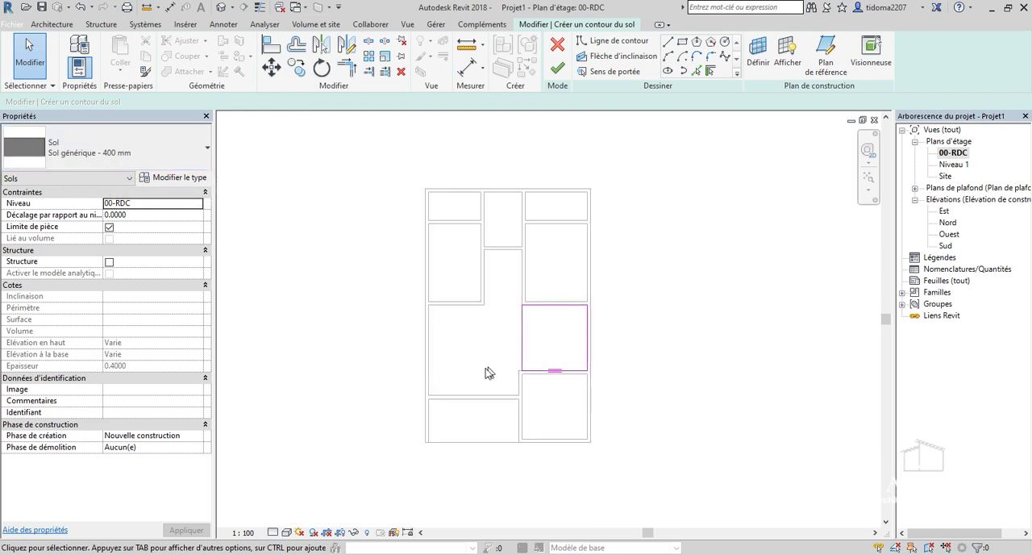
scroll(460, 480, up, 2)
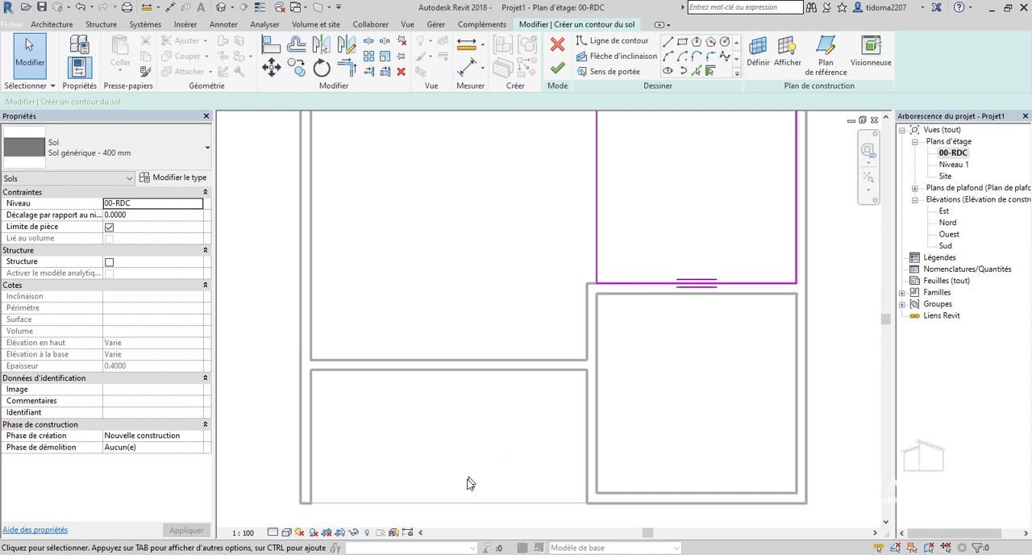
scroll(491, 411, down, 1)
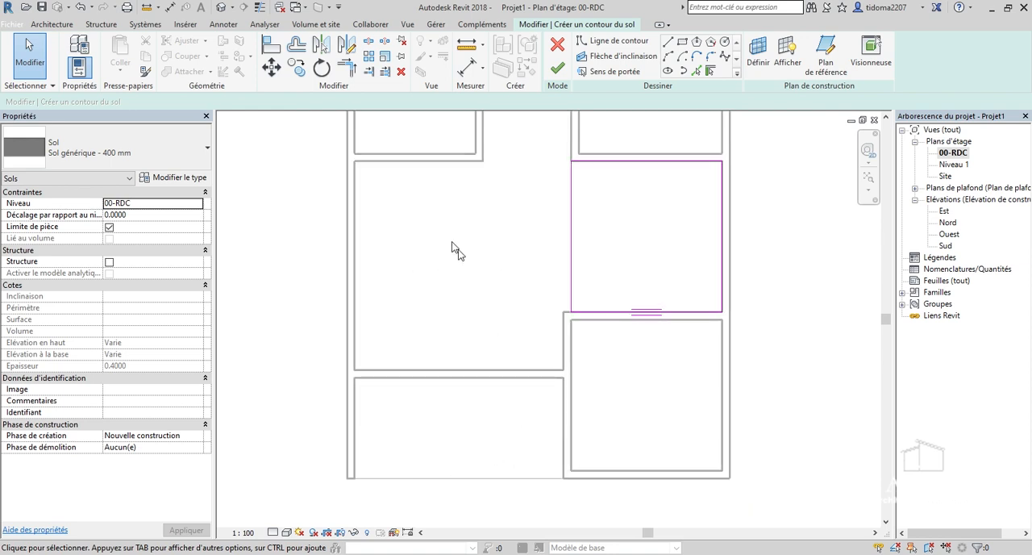
scroll(455, 319, down, 1)
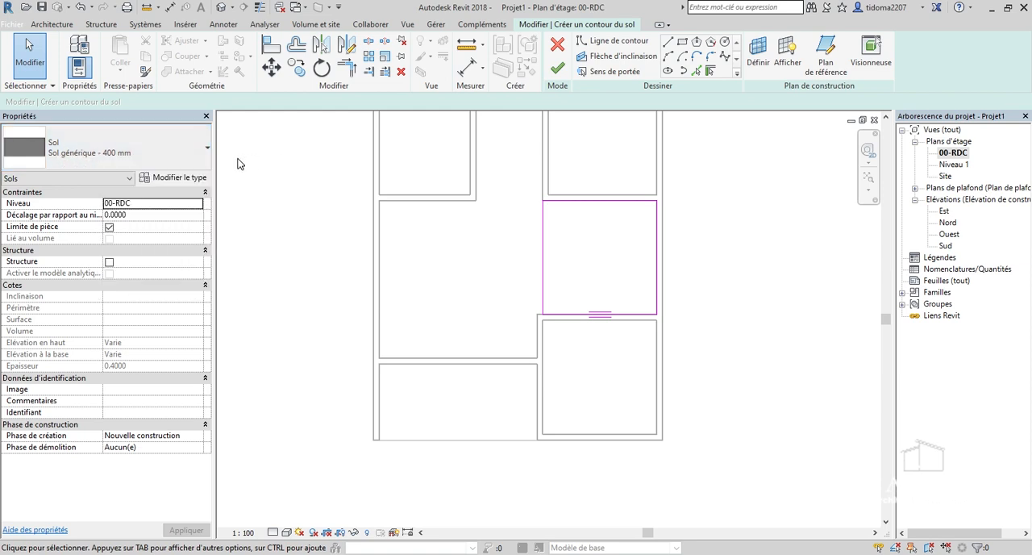
Set the square floor's height offset from its level to 0.2 m and finish the floor.
click(165, 216)
text(0.)
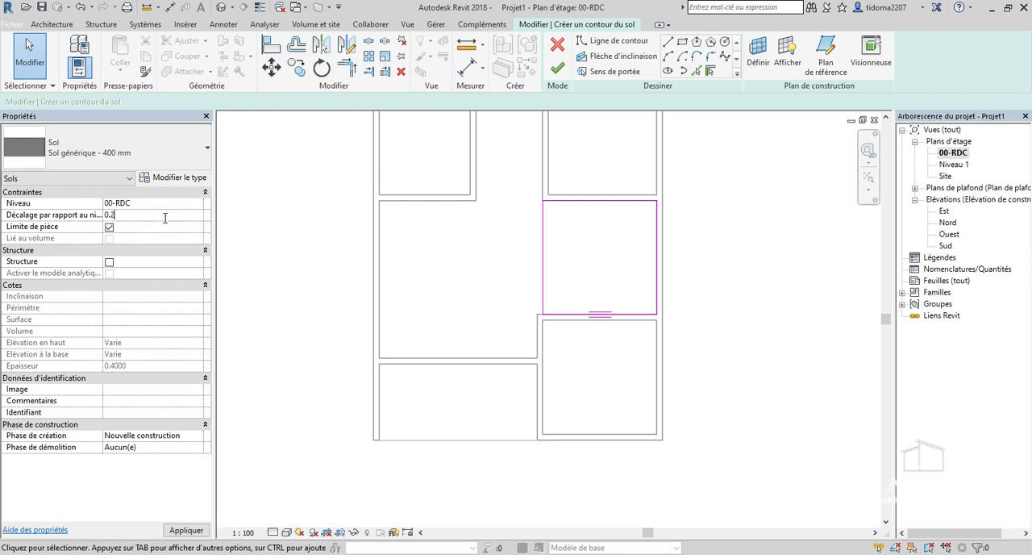
click(555, 74)
scroll(569, 221, up, 4)
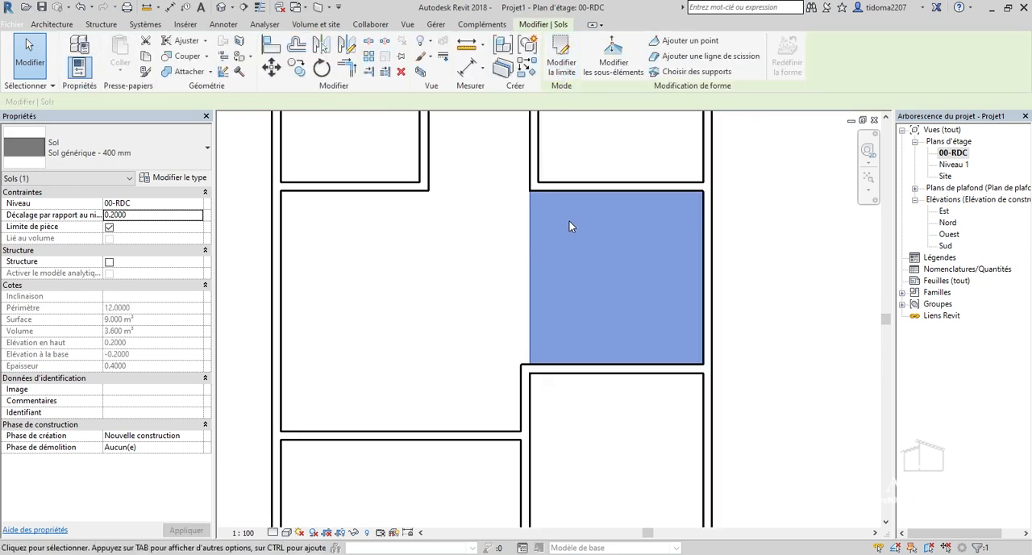
click(452, 315)
scroll(456, 320, down, 3)
middle_drag(604, 254, 552, 274)
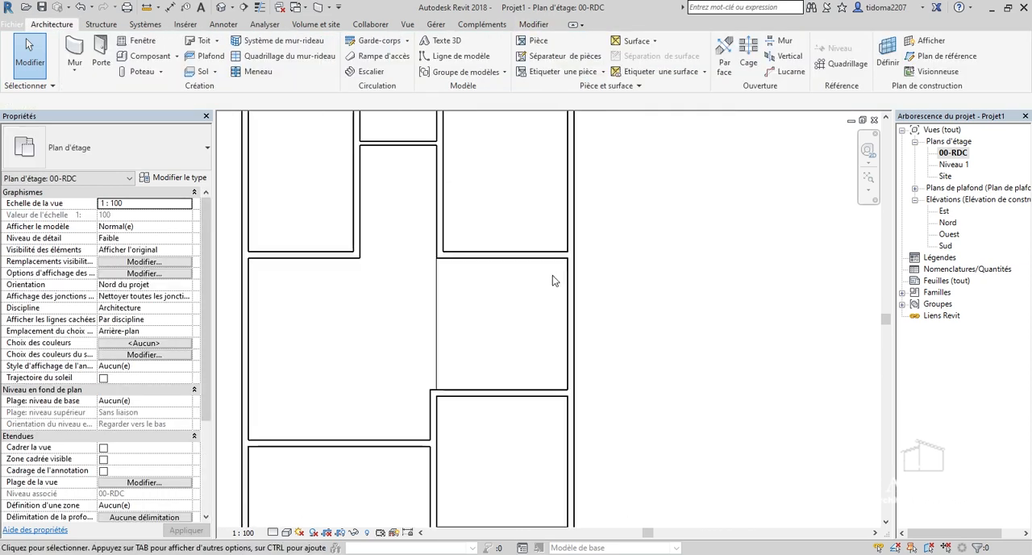
scroll(506, 306, up, 1)
scroll(427, 311, down, 2)
scroll(428, 302, up, 1)
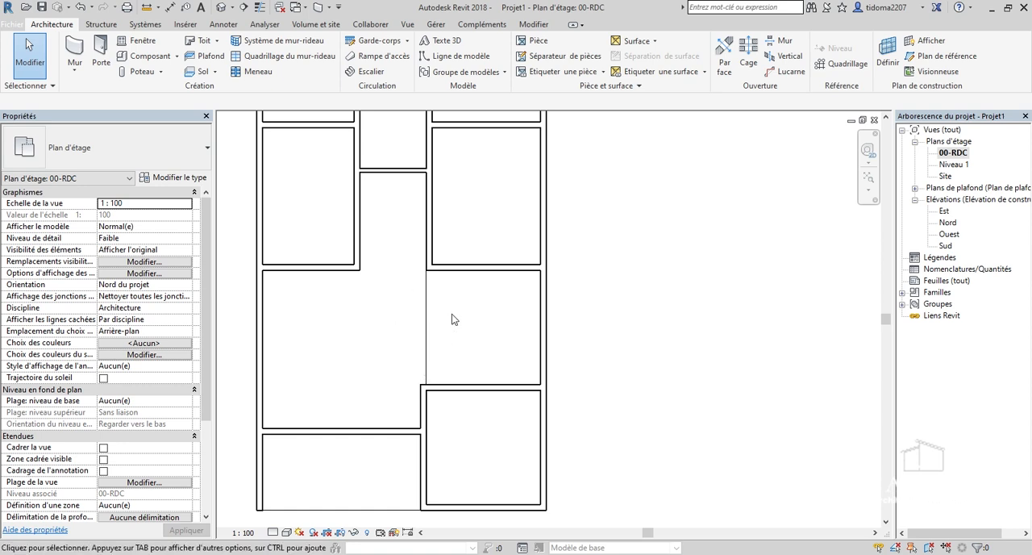
scroll(378, 438, up, 3)
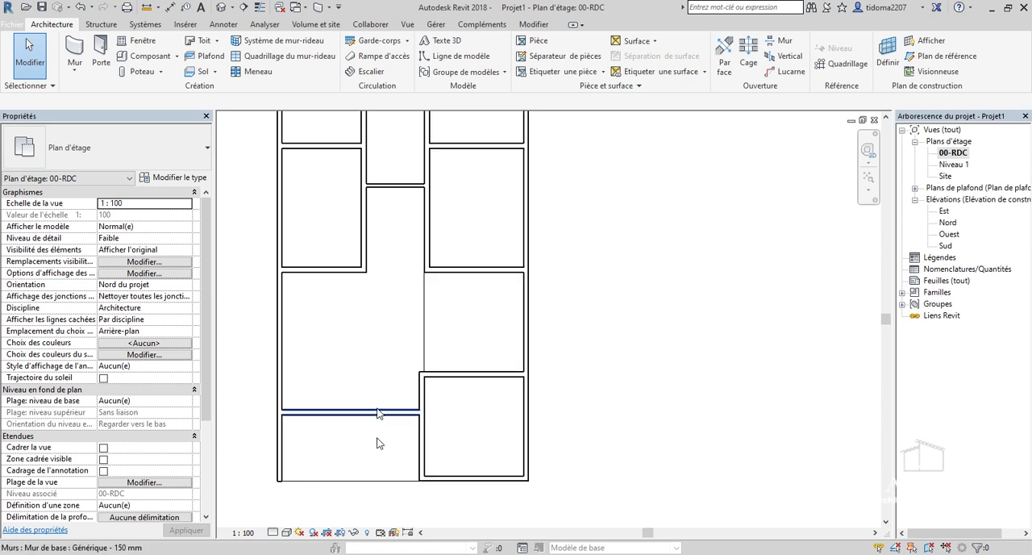
Select the square floor beside the main room in the plan and open the Nord elevation.
scroll(390, 466, down, 1)
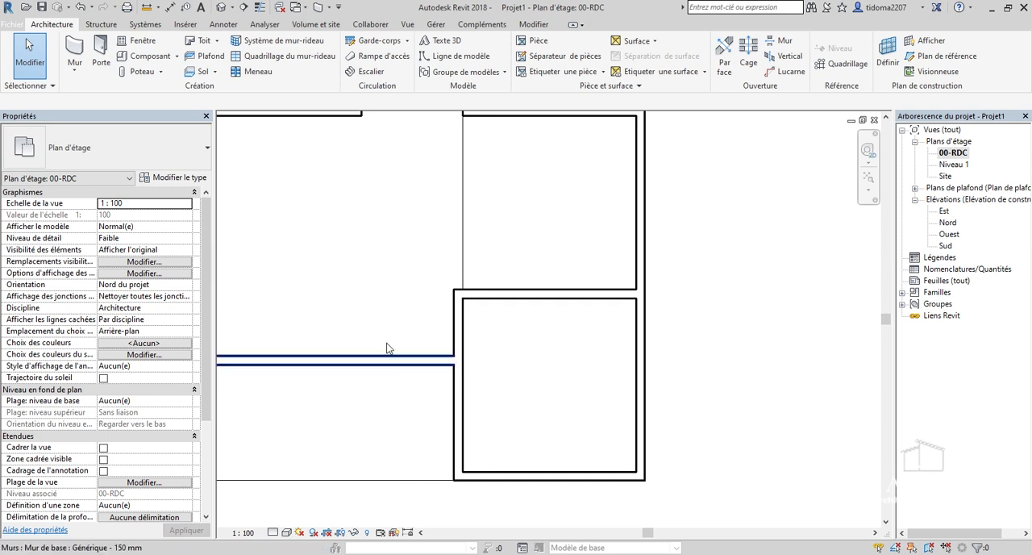
scroll(357, 278, down, 2)
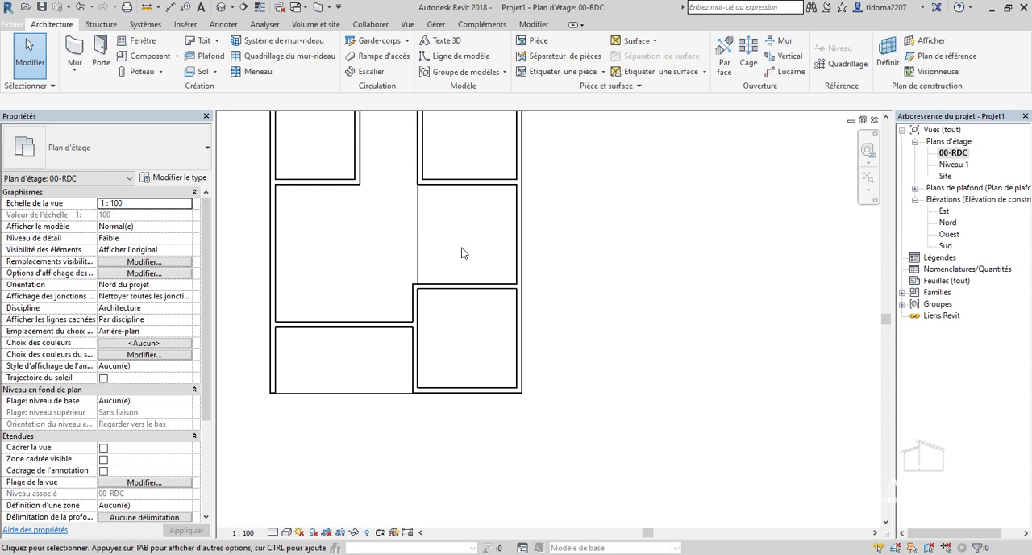
scroll(472, 287, down, 1)
scroll(414, 239, up, 3)
scroll(454, 248, down, 2)
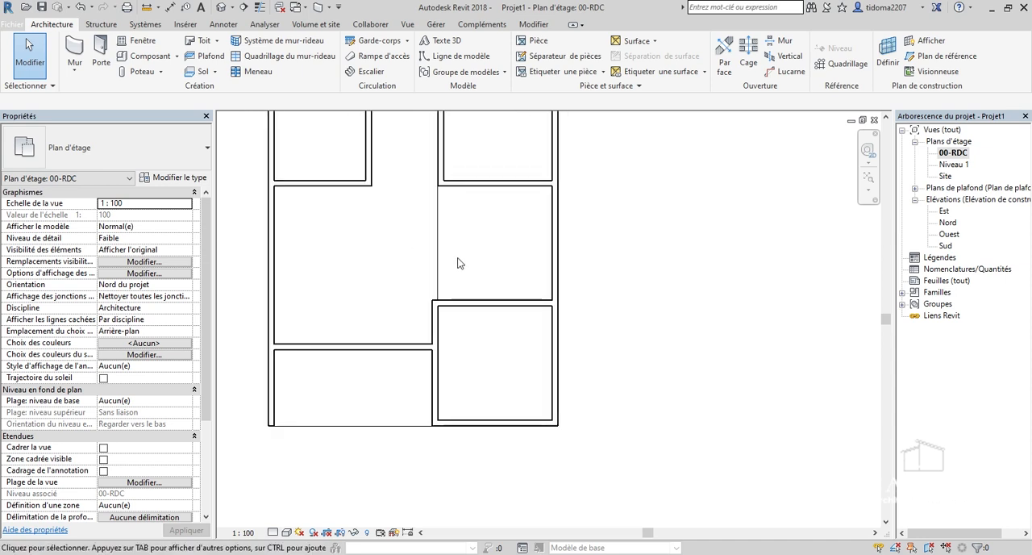
click(439, 255)
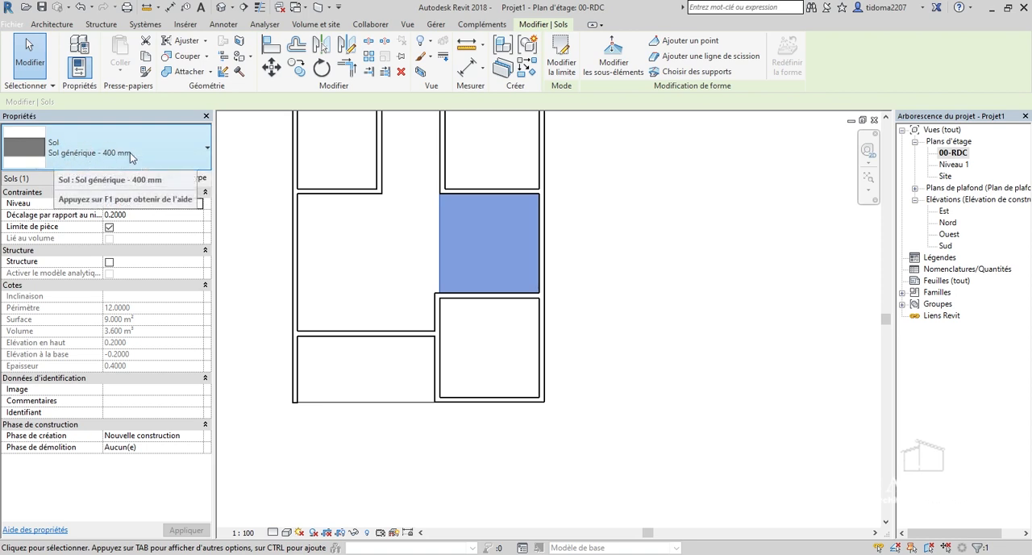
click(943, 225)
double_click(945, 224)
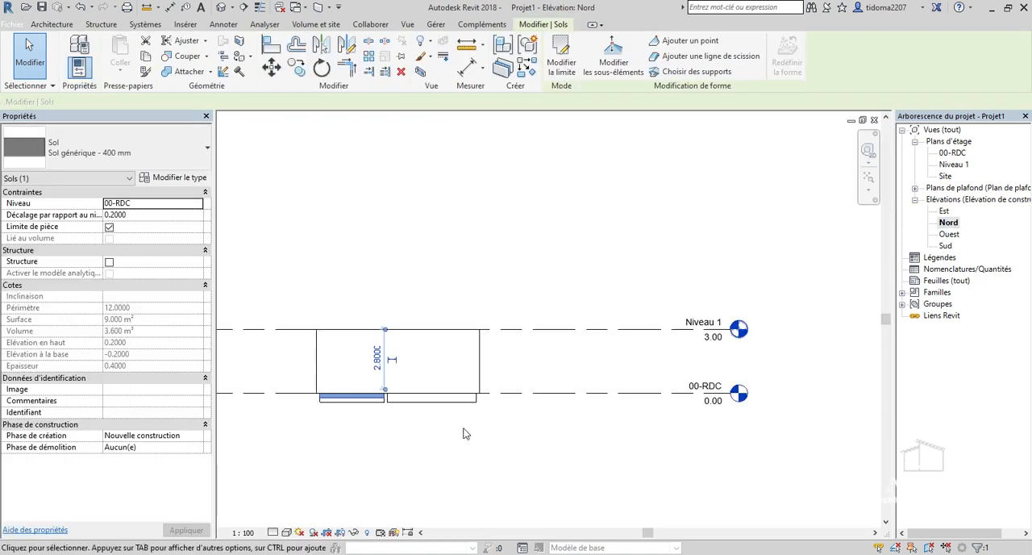
Select the larger floor in the elevation and examine its depth relative to the 00-RDC level and the neighbouring floor.
scroll(413, 396, up, 5)
click(399, 400)
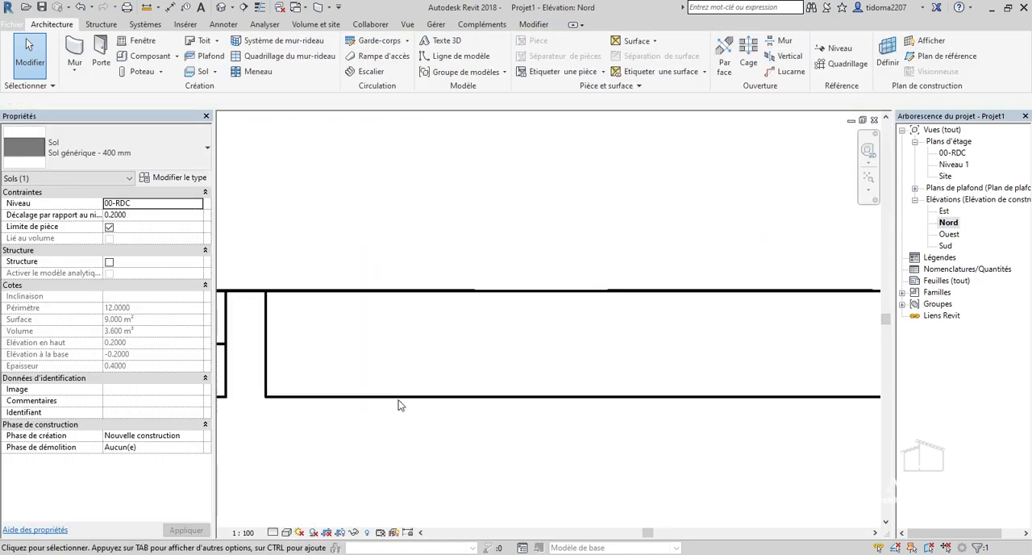
click(401, 399)
scroll(392, 386, down, 3)
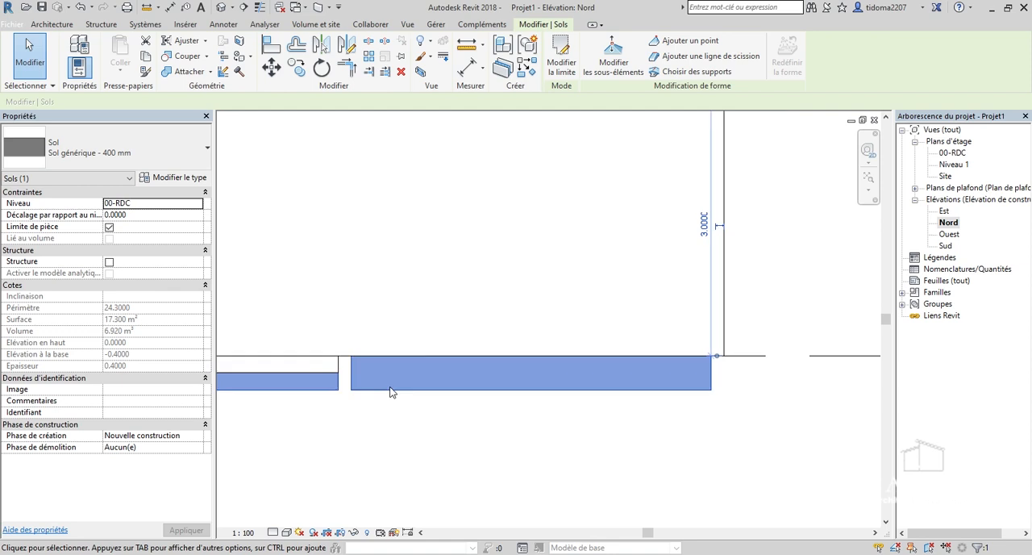
scroll(621, 387, up, 3)
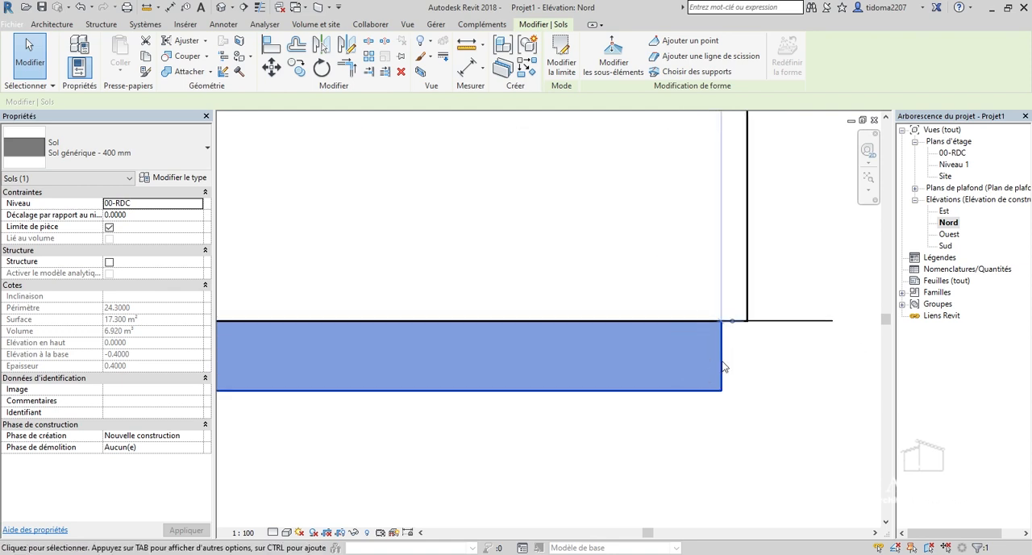
scroll(710, 379, down, 4)
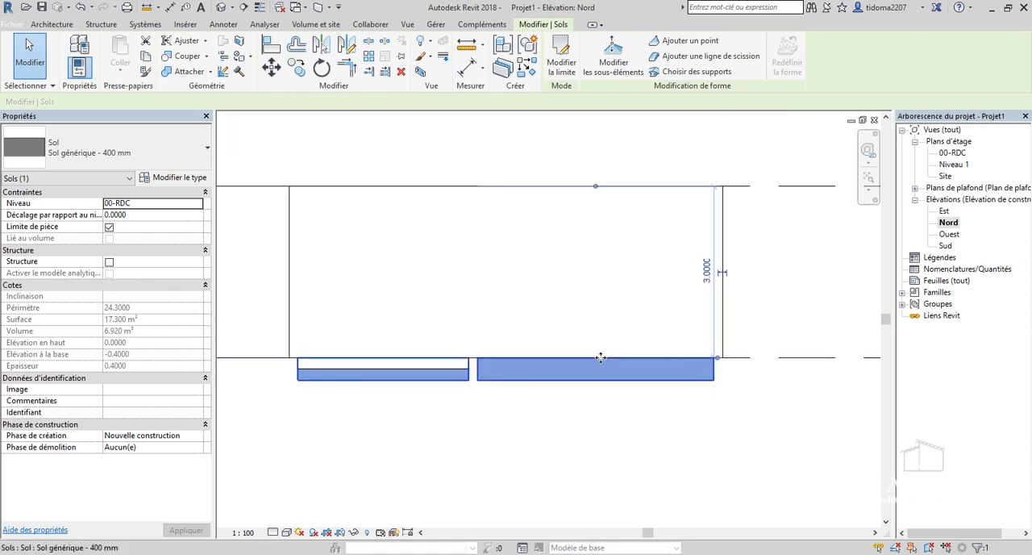
scroll(600, 357, up, 2)
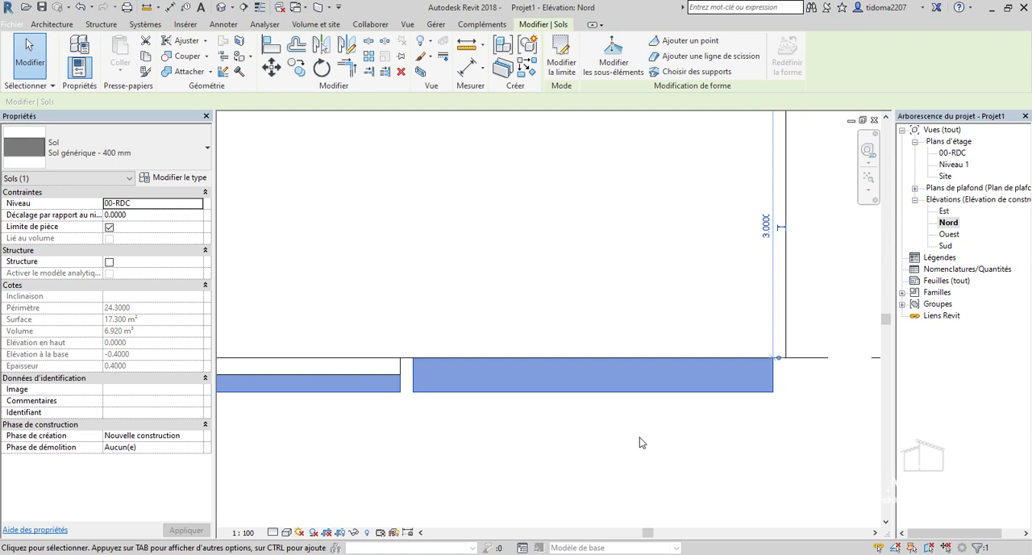
scroll(665, 420, down, 1)
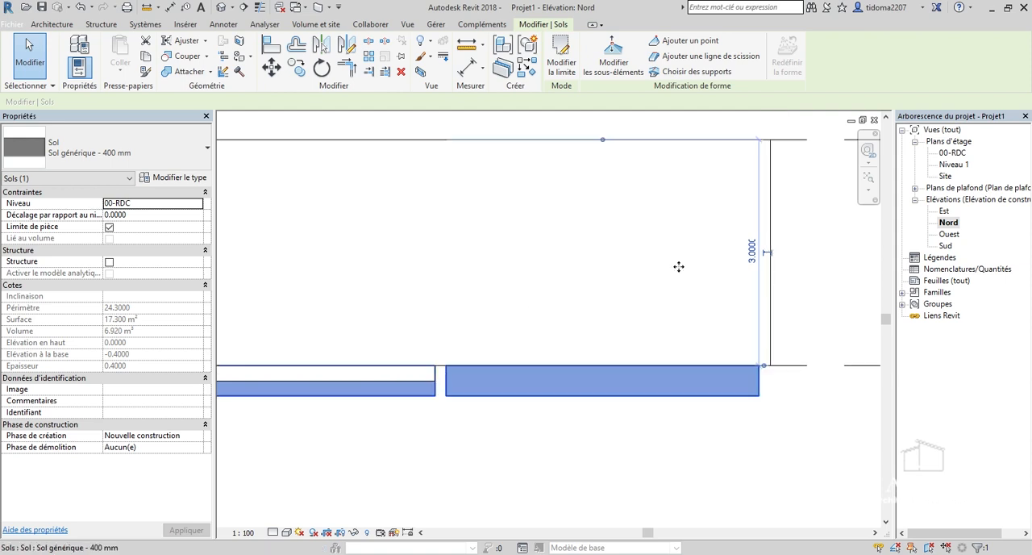
Compare the height offsets of the square floor and the larger floor by selecting each in the elevation.
scroll(424, 385, up, 2)
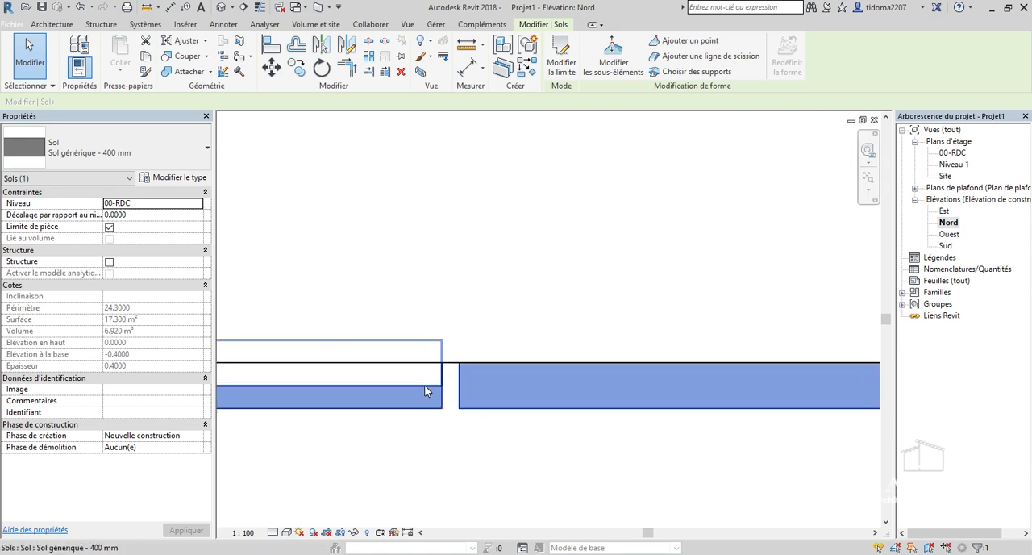
click(424, 384)
scroll(456, 347, down, 2)
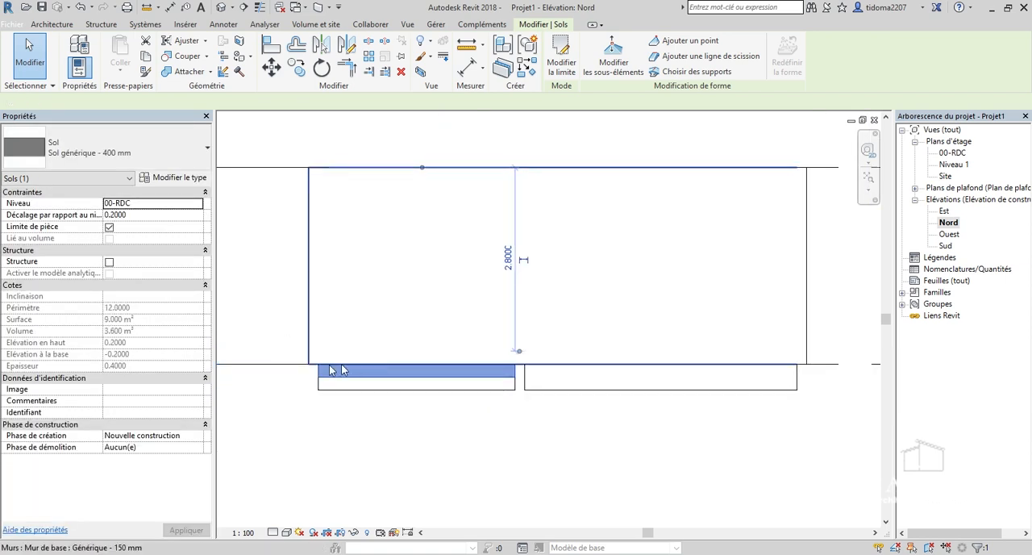
scroll(345, 376, up, 2)
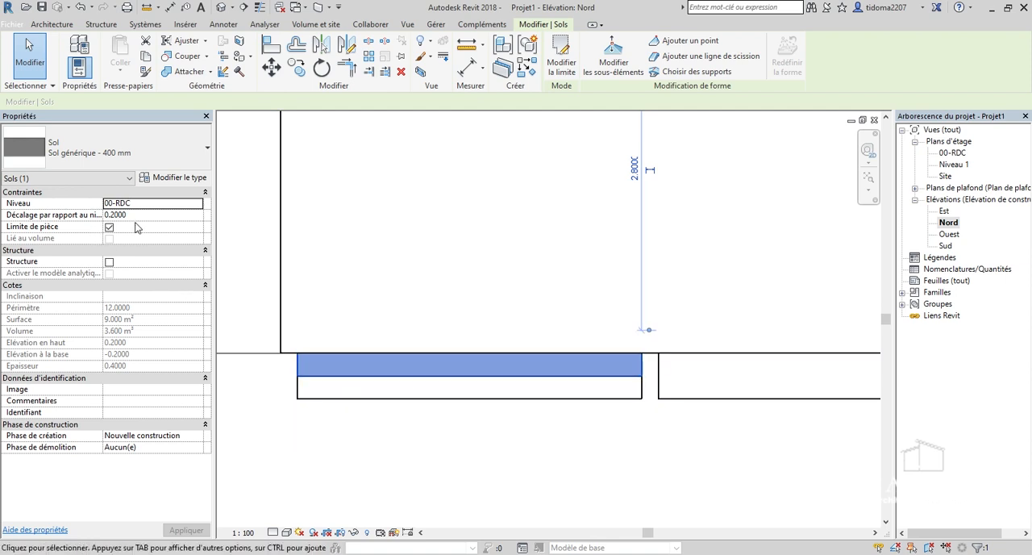
click(319, 397)
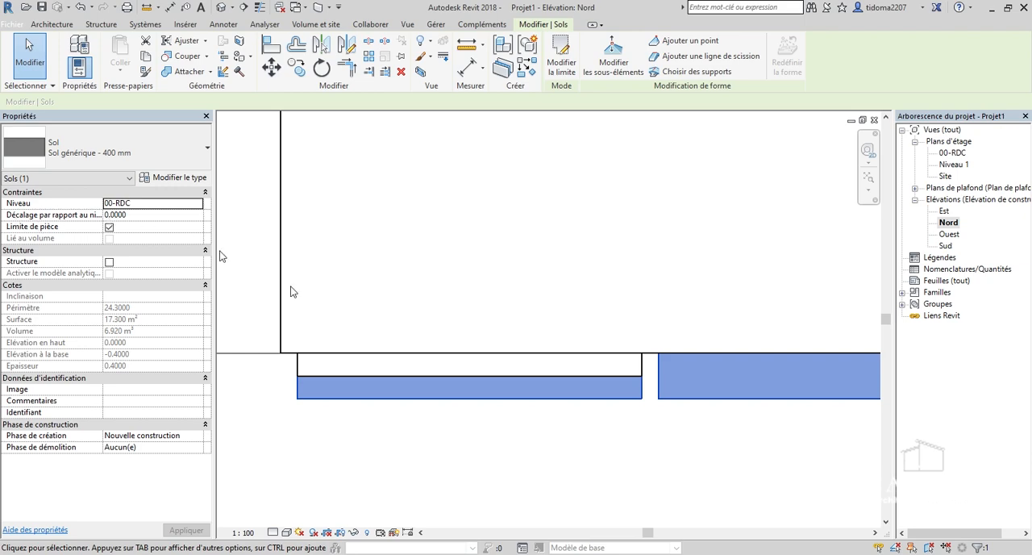
click(425, 473)
Duplicate the raised square floor's type under the name "Sol générique - 200 mm".
click(448, 378)
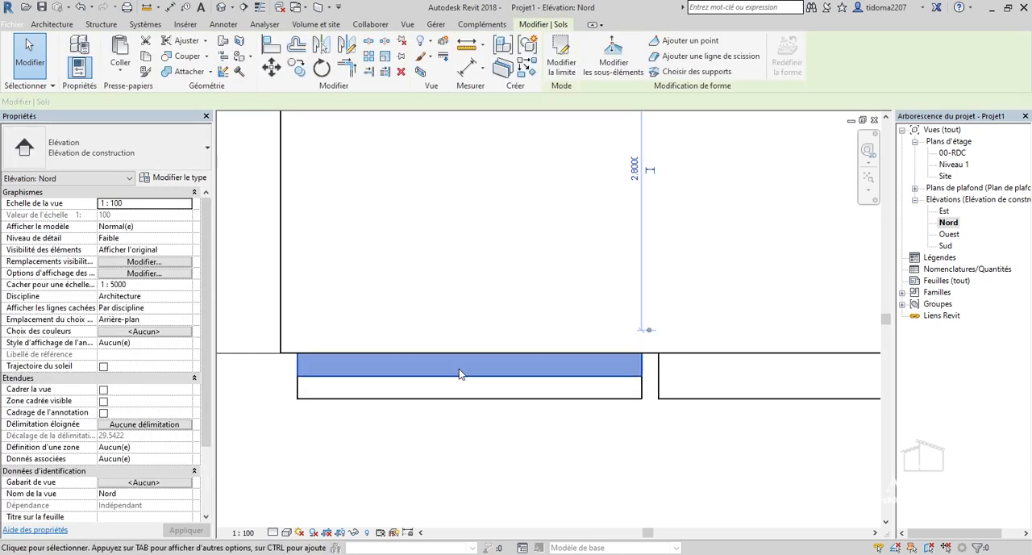
click(168, 178)
click(508, 106)
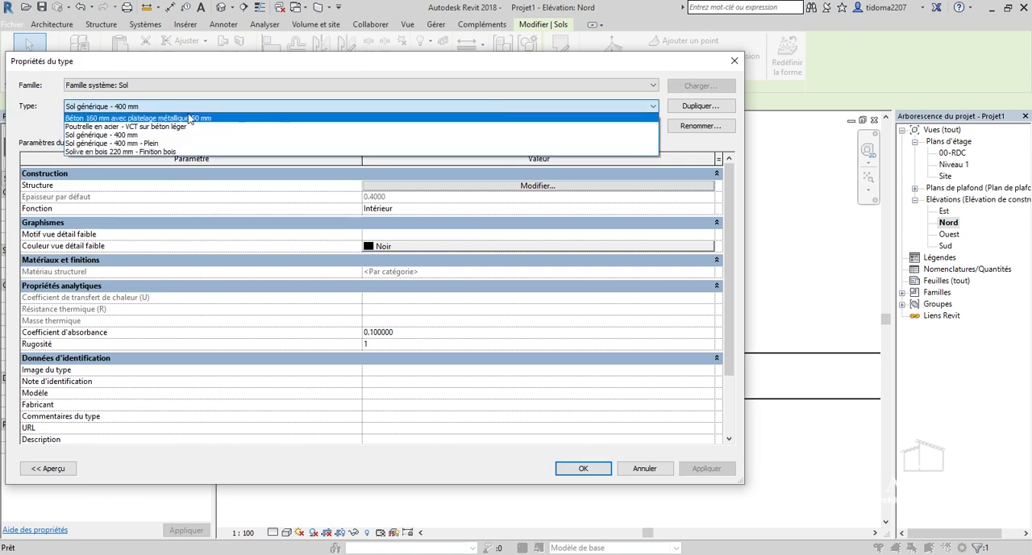
click(704, 110)
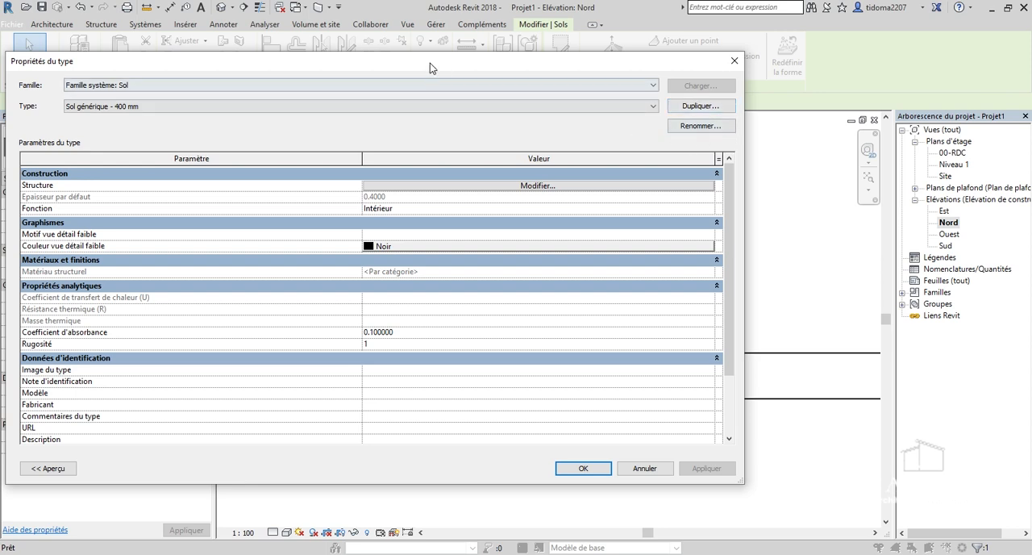
drag(430, 62, 423, 86)
click(695, 130)
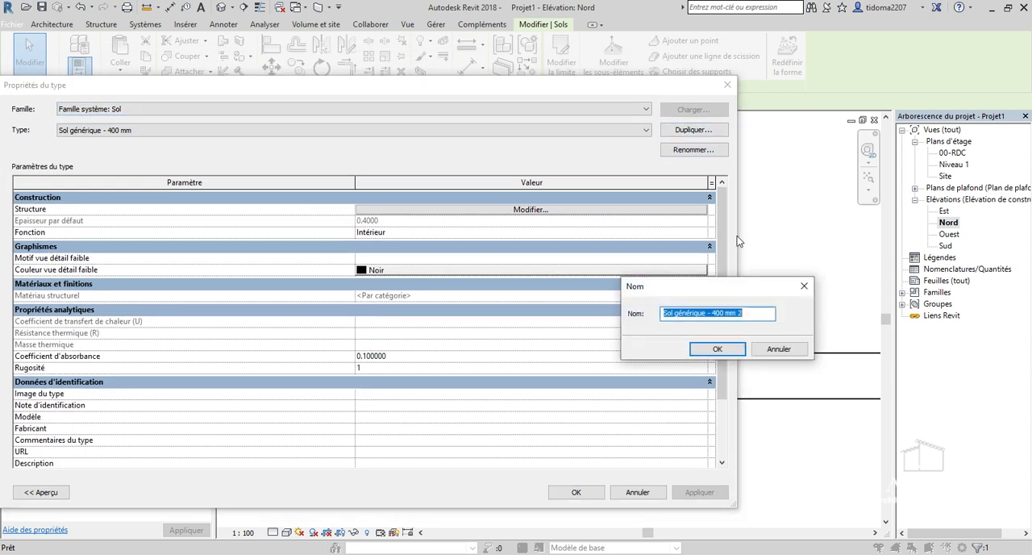
click(718, 314)
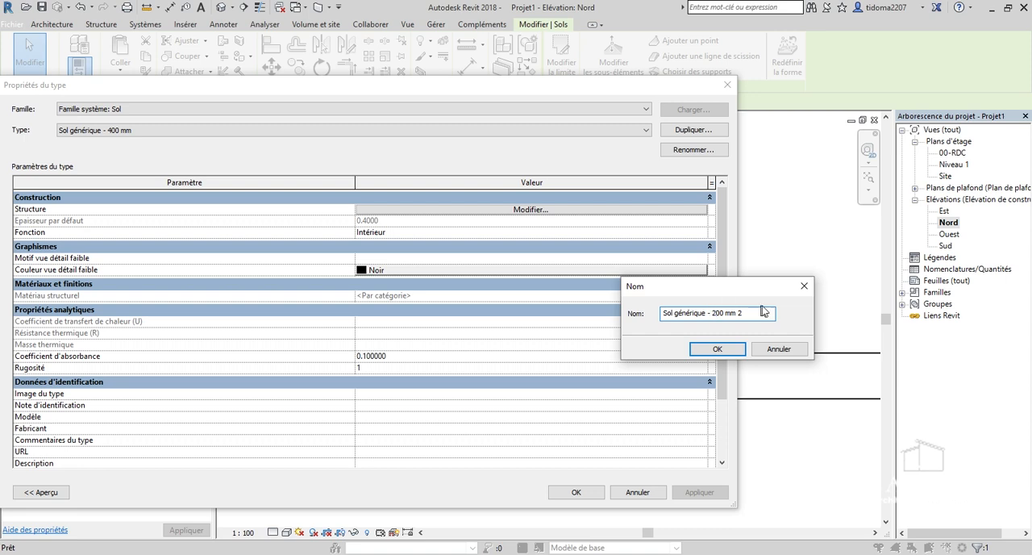
click(738, 348)
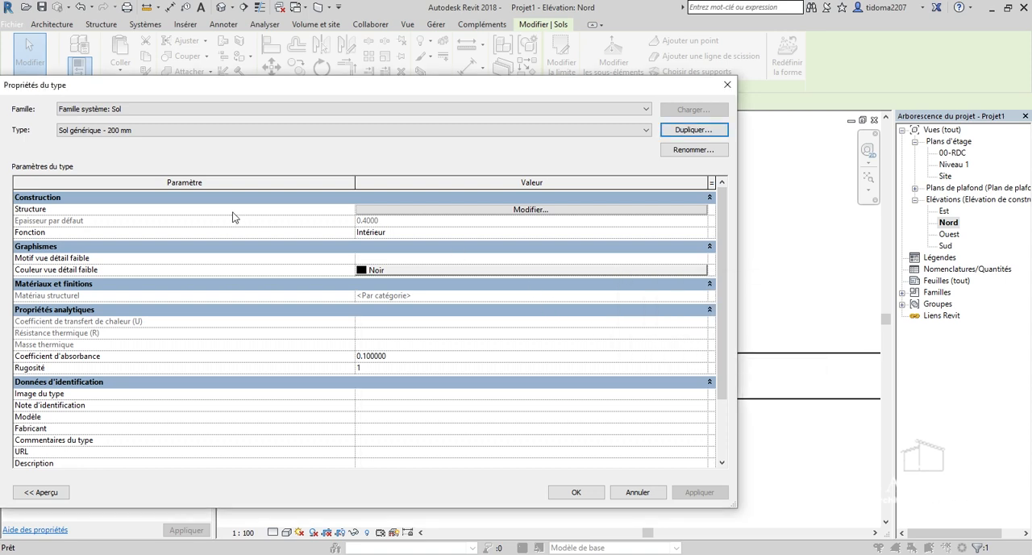
Set the new floor type's Porteur/Ossature layer thickness to 0.2 m and apply the 200 mm type to the square floor.
click(545, 211)
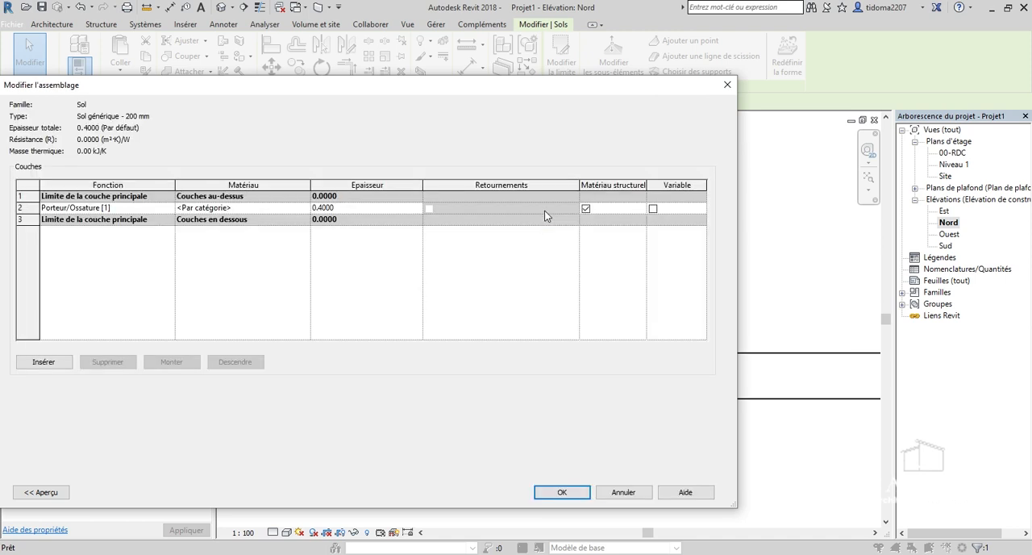
click(321, 207)
click(563, 491)
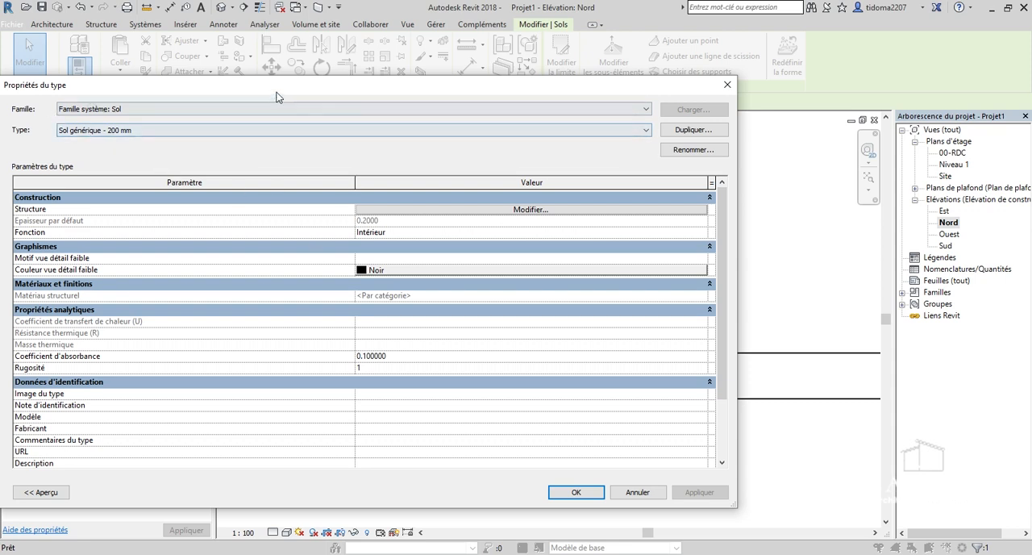
drag(278, 95, 335, 83)
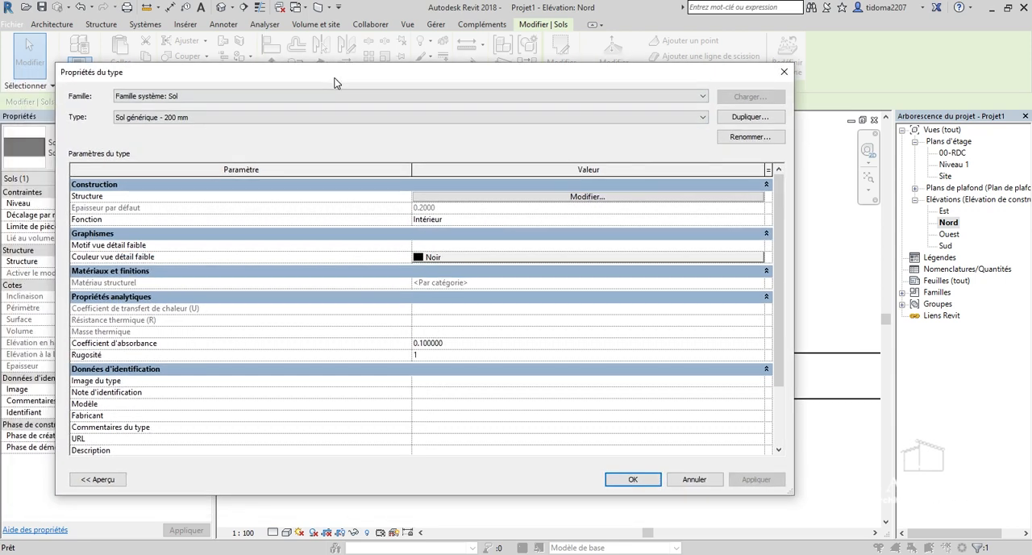
click(184, 118)
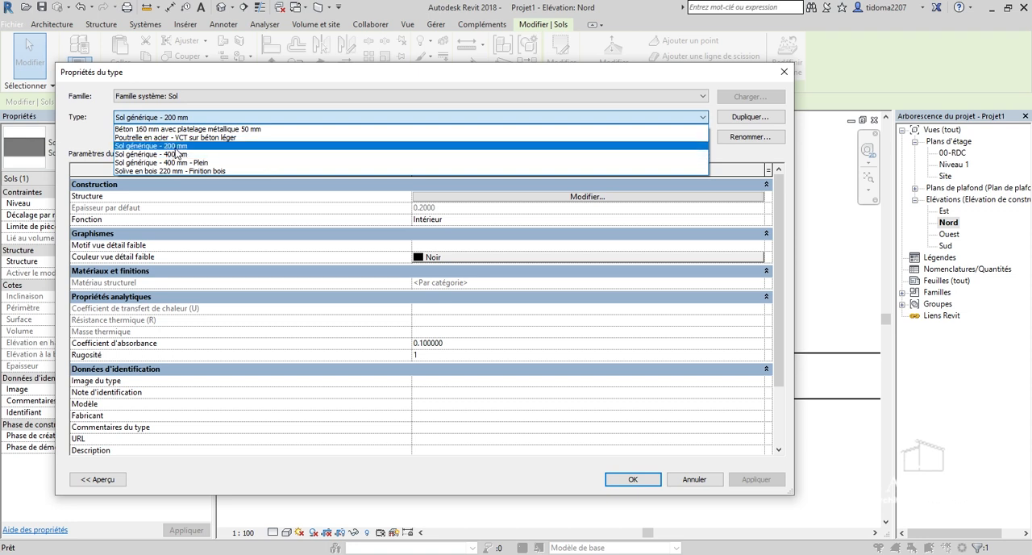
click(175, 147)
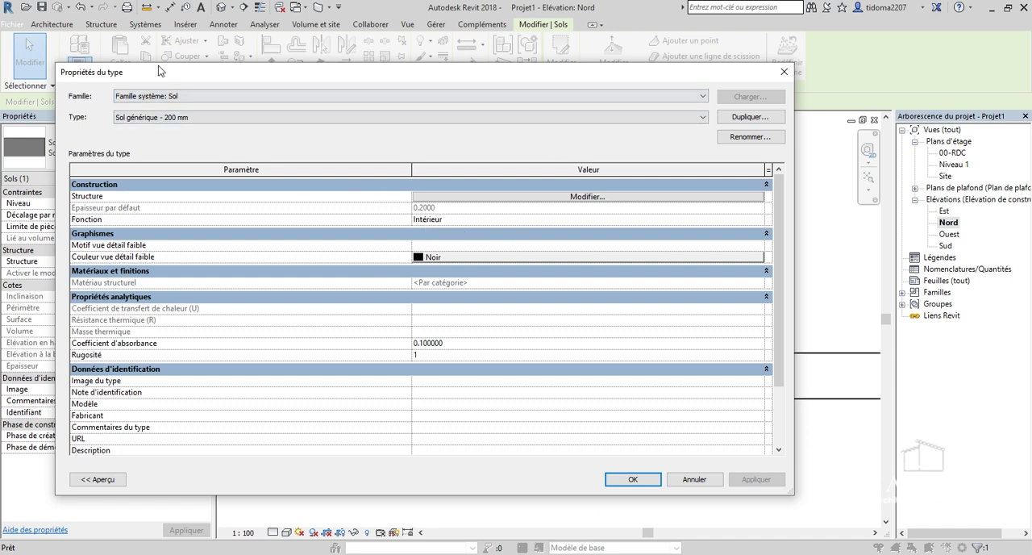
click(633, 479)
Examine the thinner square floor's position against the other floors, the walls and the levels in the elevation.
scroll(511, 335, up, 1)
scroll(589, 343, down, 1)
middle_drag(659, 355, 622, 355)
scroll(794, 317, down, 4)
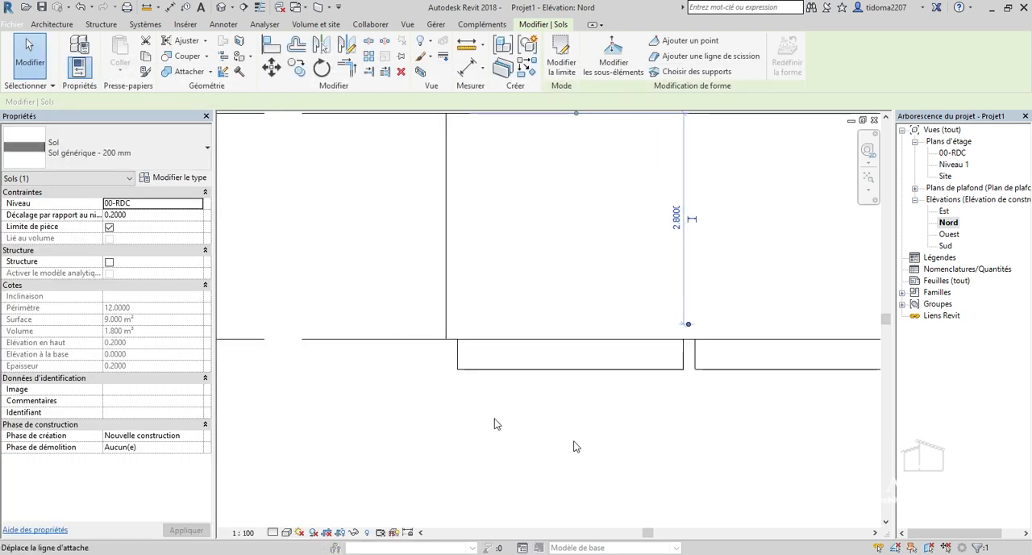
scroll(469, 382, down, 6)
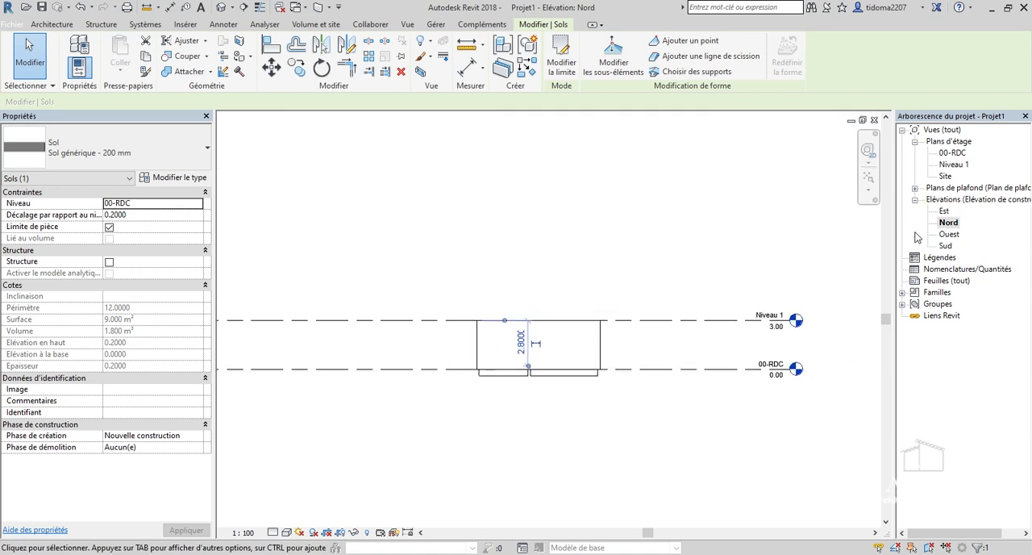
scroll(638, 353, up, 2)
scroll(630, 237, down, 1)
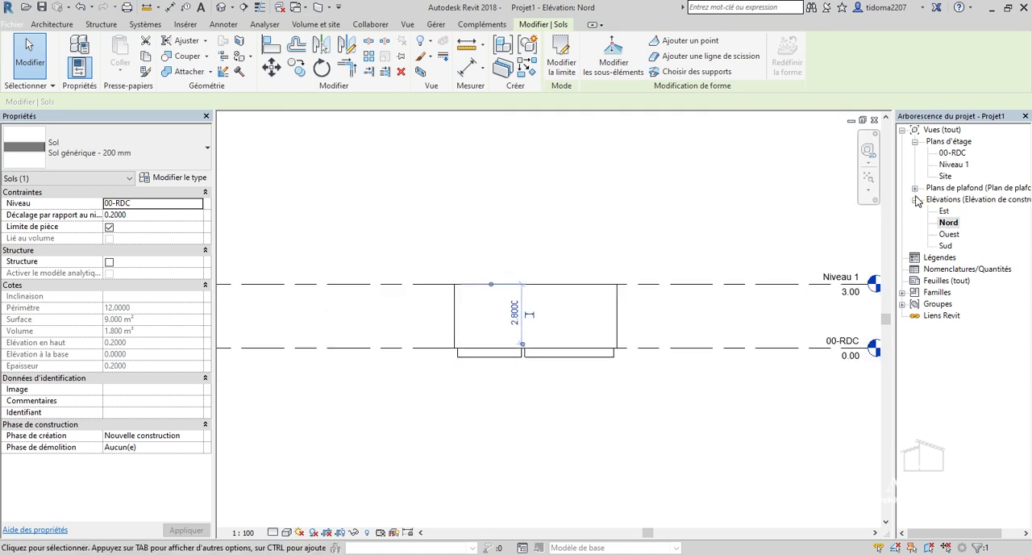
scroll(661, 419, down, 1)
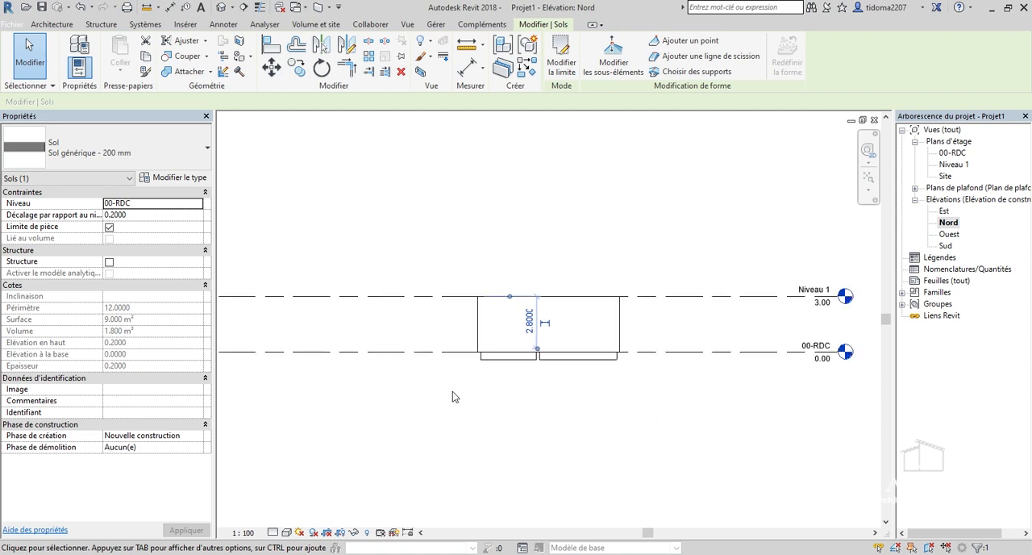
scroll(435, 258, up, 3)
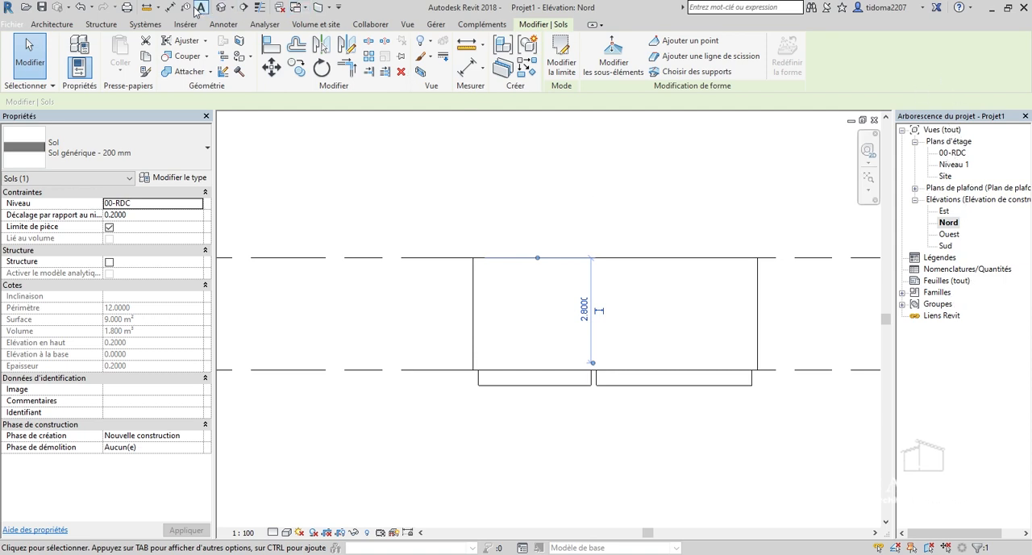
Open the default 3D view and rotate the model to the isometric view of its front and left sides.
click(220, 10)
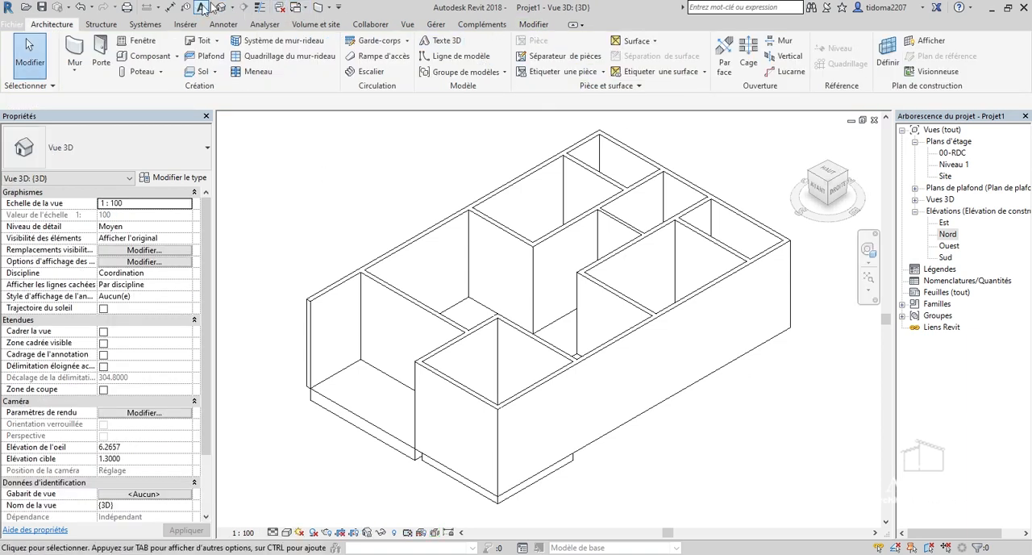
click(914, 200)
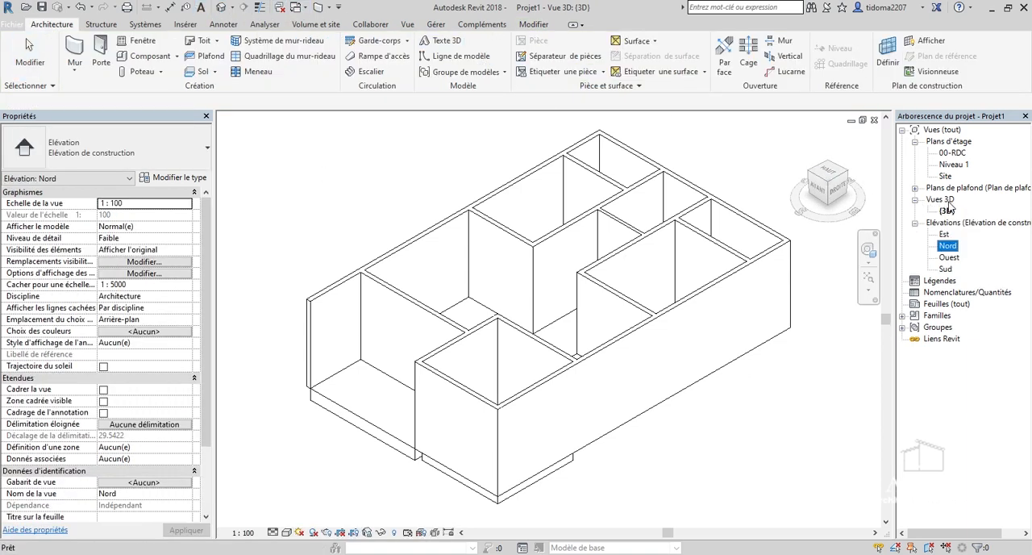
click(821, 187)
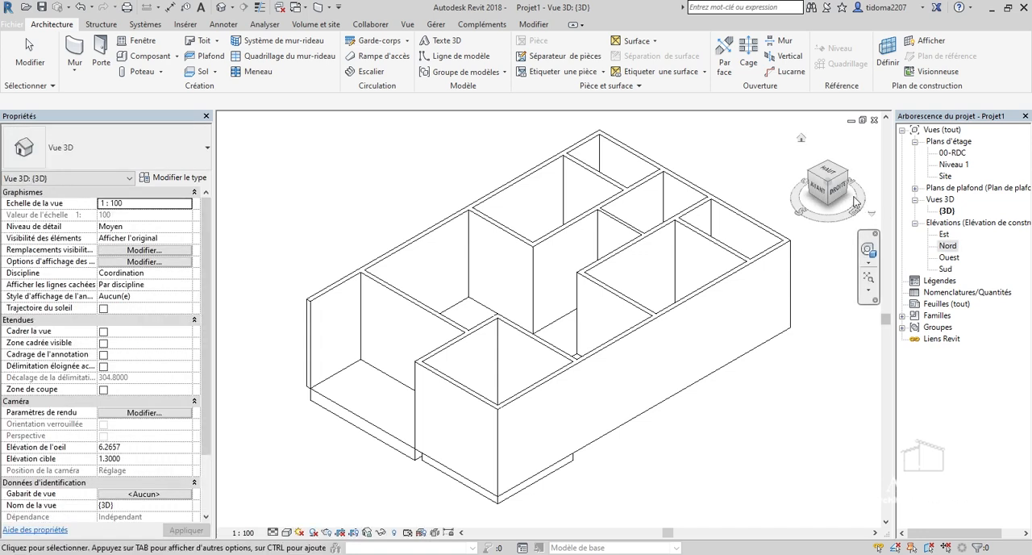
click(827, 184)
click(816, 183)
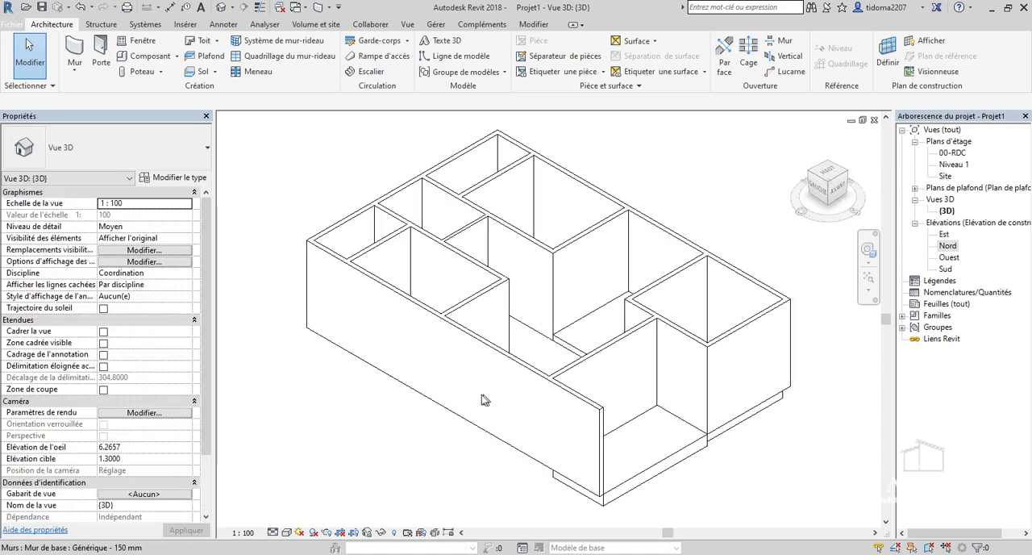
Examine the floors and the walls around them up close and from another angle in the 3D view.
scroll(485, 401, up, 1)
scroll(625, 424, down, 1)
middle_drag(730, 479, 710, 466)
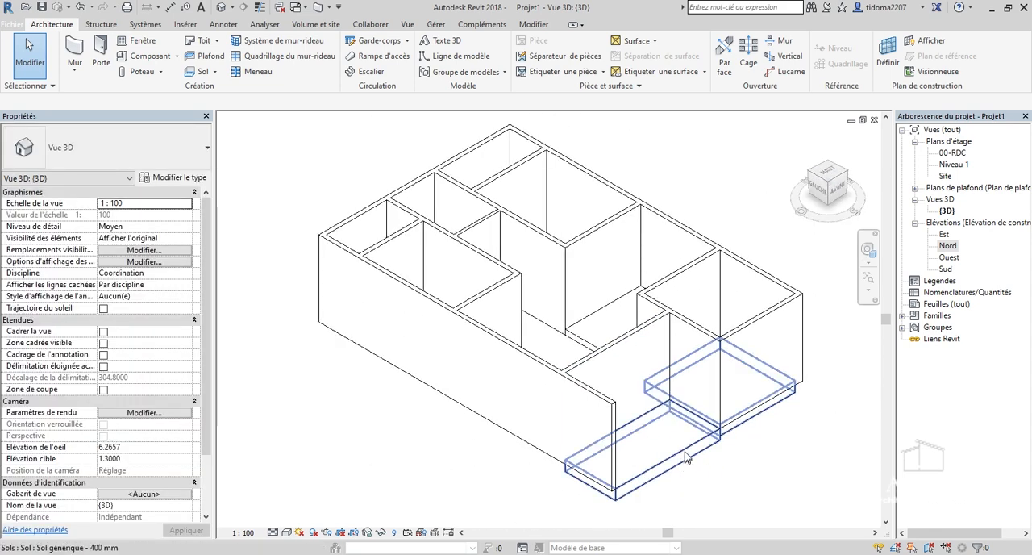
scroll(605, 363, up, 5)
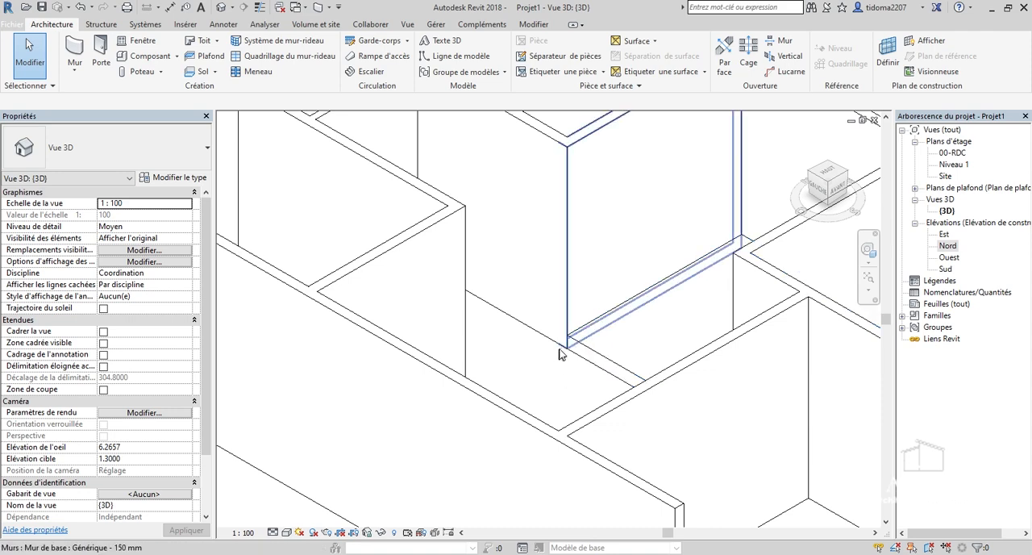
scroll(556, 346, down, 3)
click(820, 197)
drag(833, 192, 878, 164)
In the 00-RDC plan, start a floor boundary with lines along the large room's 4.15 m left wall and its 2.55 m upper wall.
double_click(957, 153)
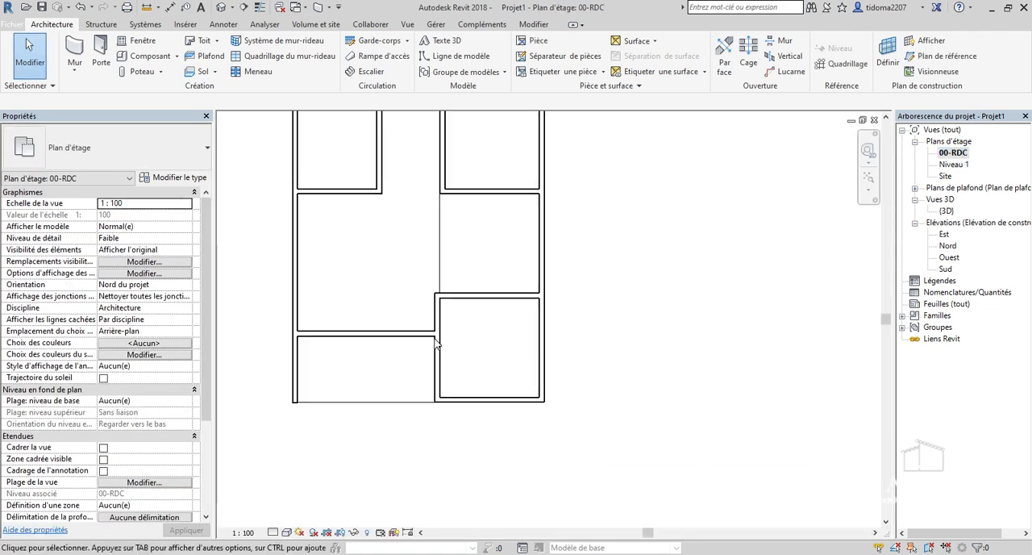
scroll(458, 398, down, 3)
scroll(452, 274, up, 4)
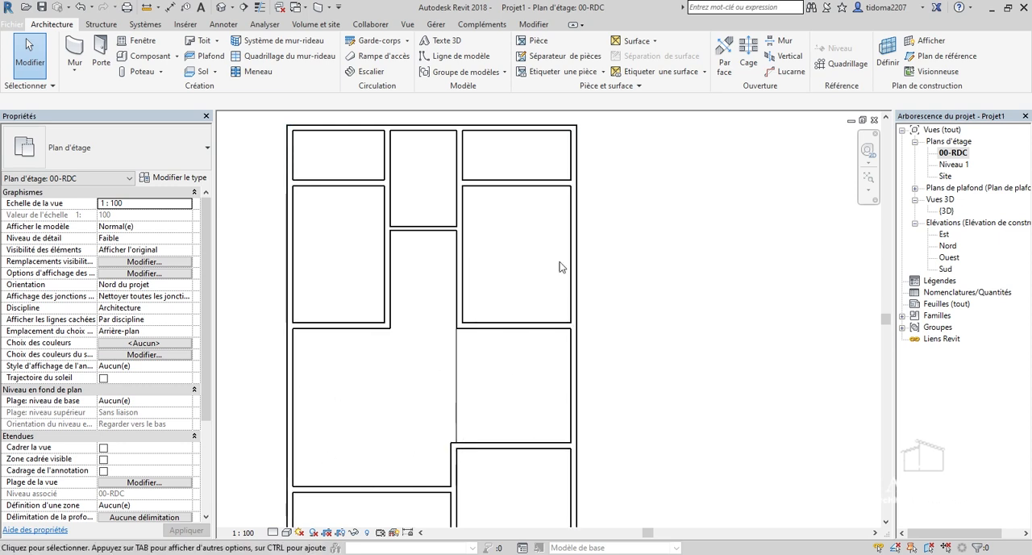
click(203, 73)
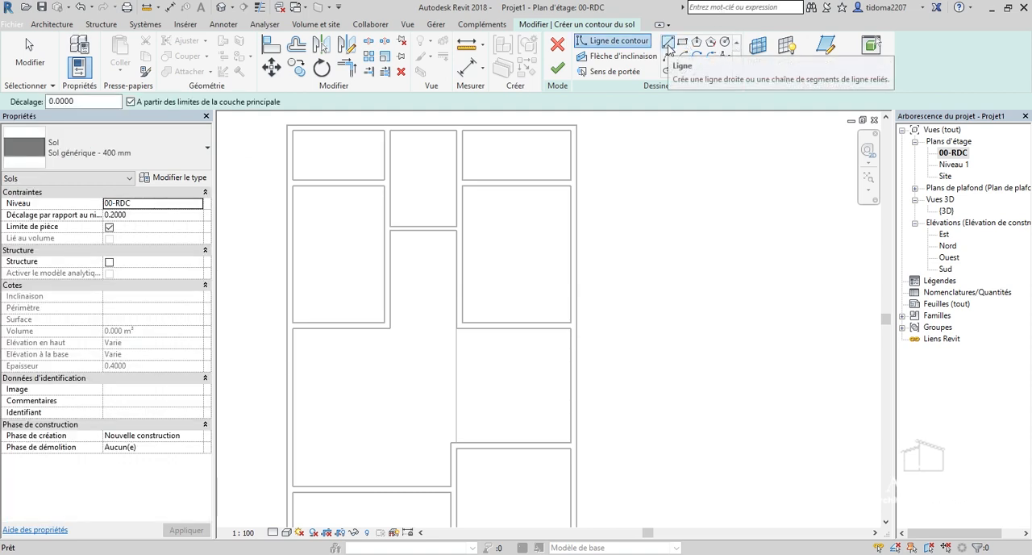
scroll(668, 50, up, 1)
click(668, 50)
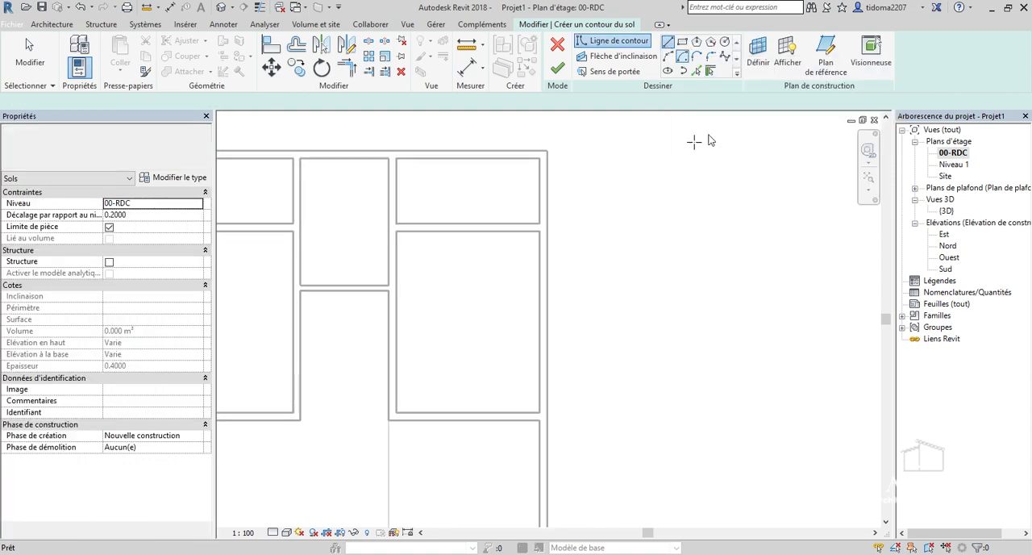
scroll(599, 256, down, 2)
scroll(354, 454, up, 4)
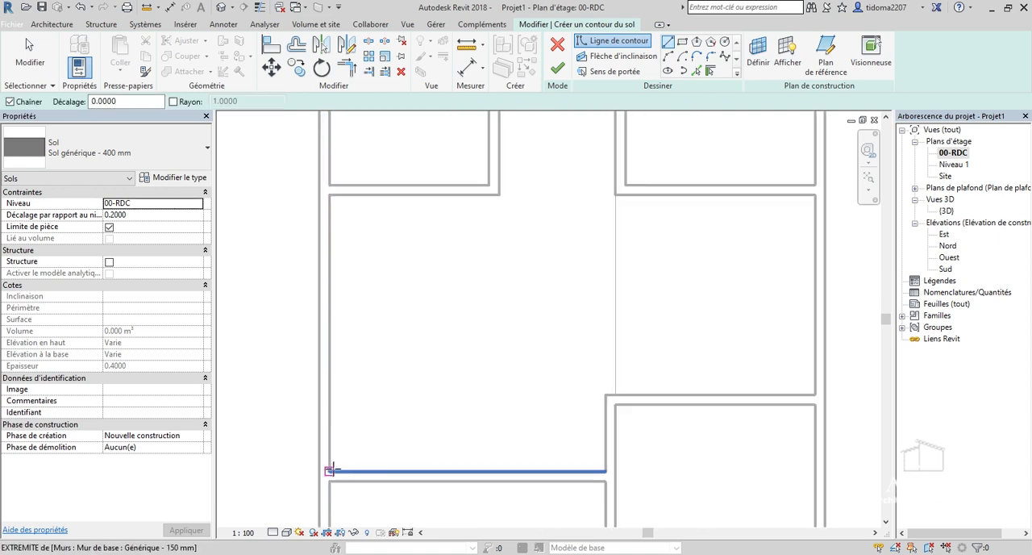
click(329, 470)
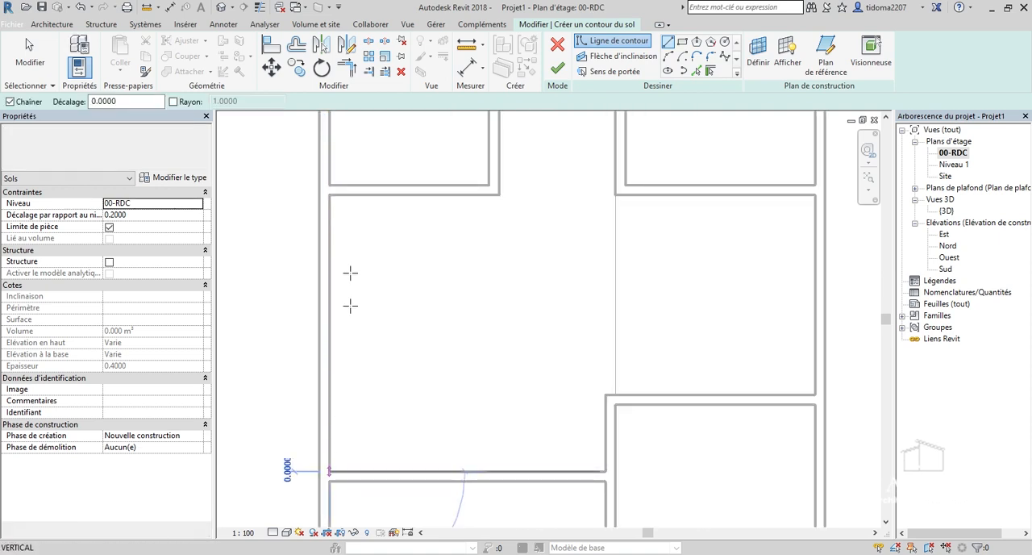
click(329, 195)
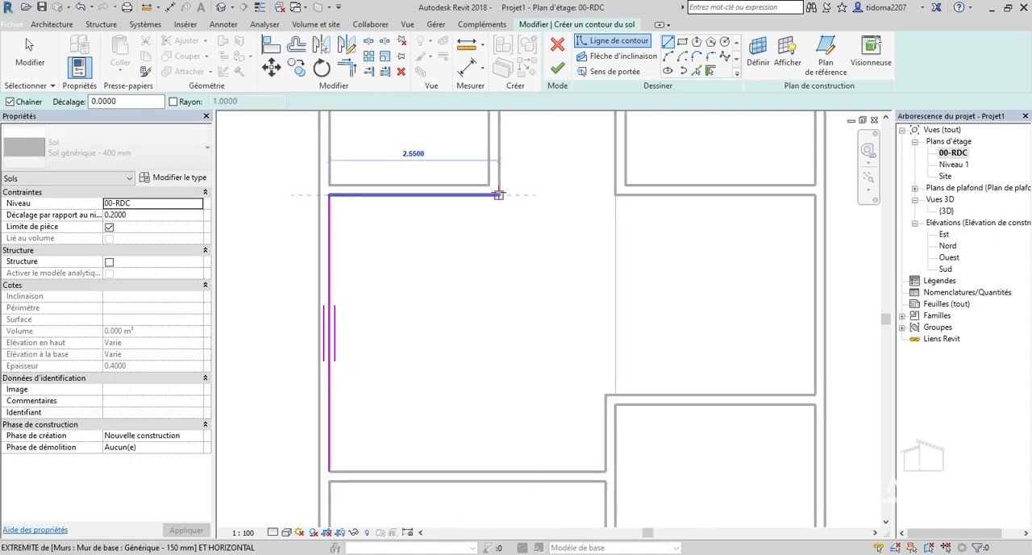
click(497, 196)
Continue the boundary 4.75 m across the opening to the right wall, 3 m down it, and back to the projecting wall corner.
scroll(497, 193, down, 4)
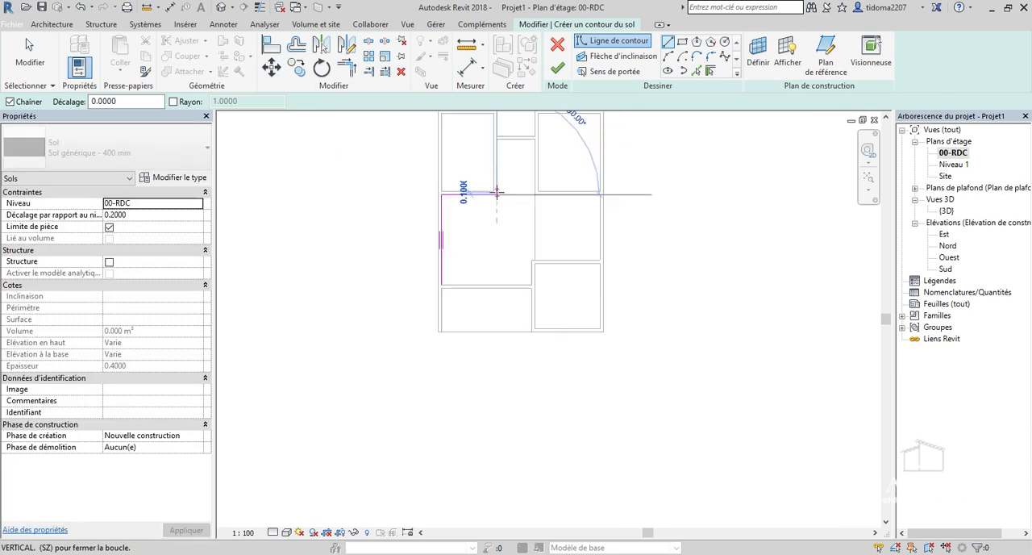
scroll(483, 156, up, 3)
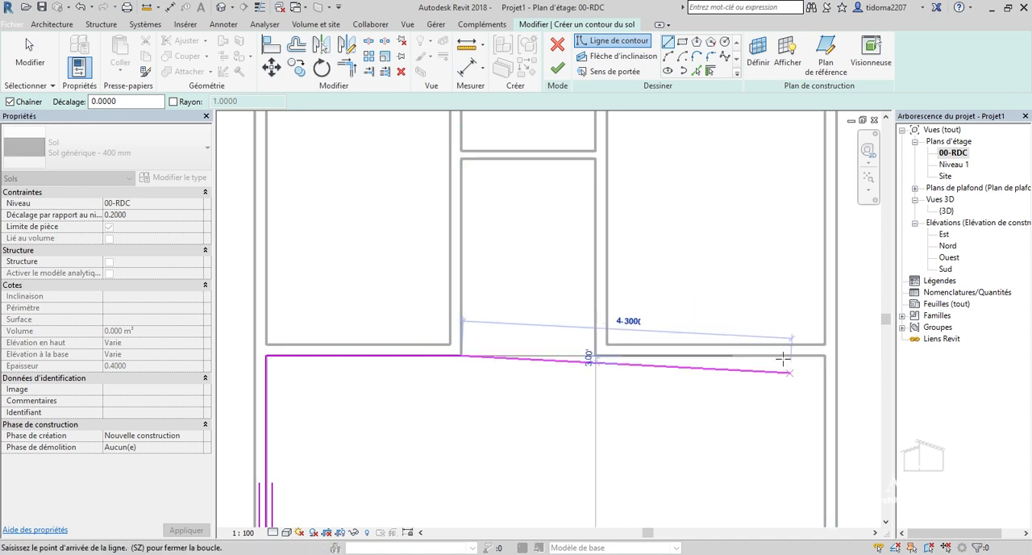
scroll(814, 356, down, 2)
click(814, 356)
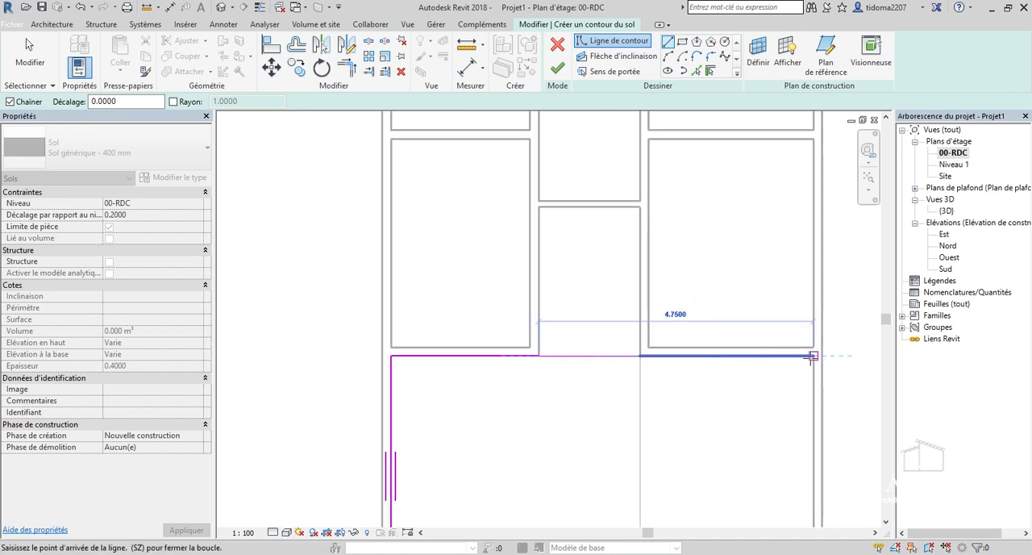
scroll(814, 356, down, 2)
scroll(814, 428, up, 5)
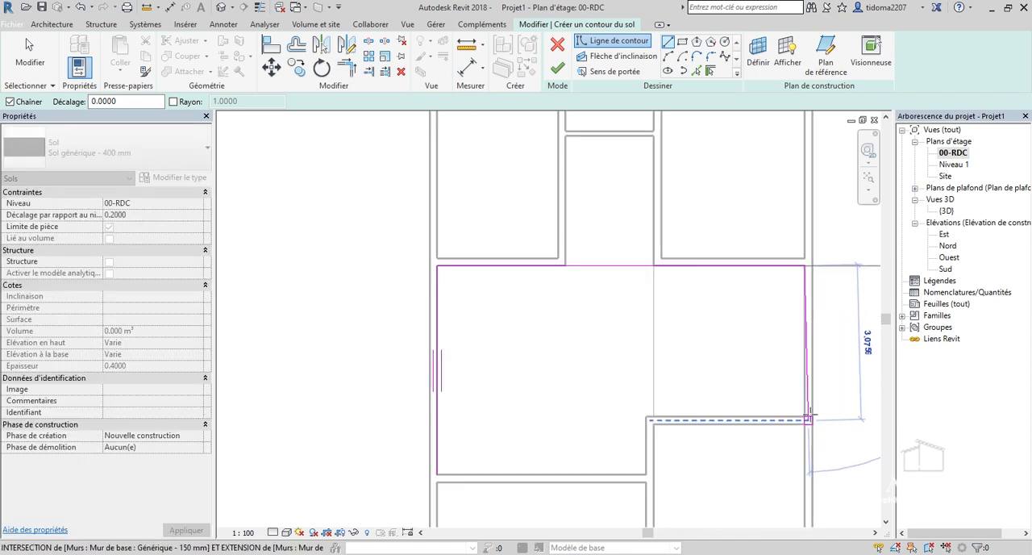
click(796, 420)
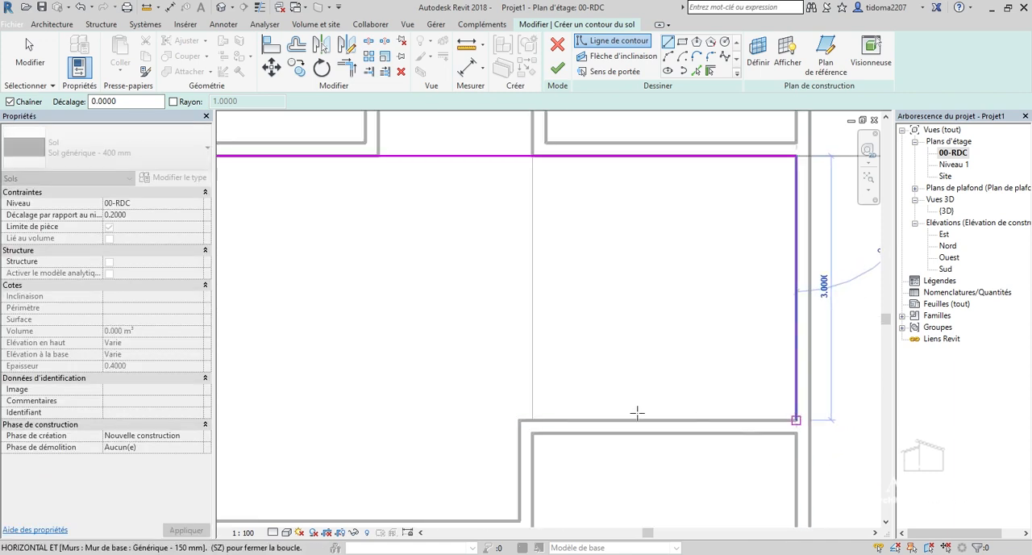
click(519, 419)
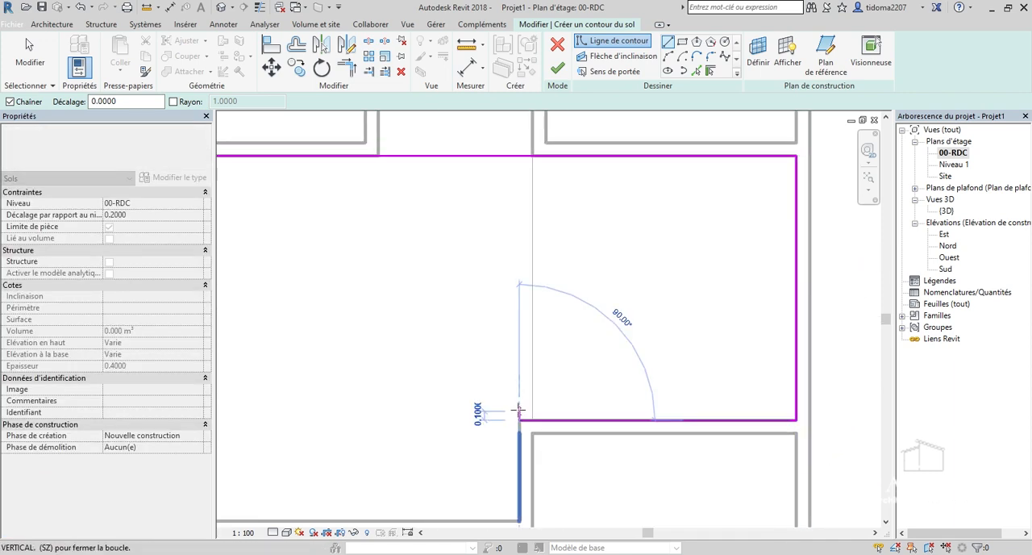
Close the boundary down the short projecting wall and along the lower wall to the starting corner, and finish the floor.
scroll(516, 419, down, 5)
scroll(520, 435, up, 5)
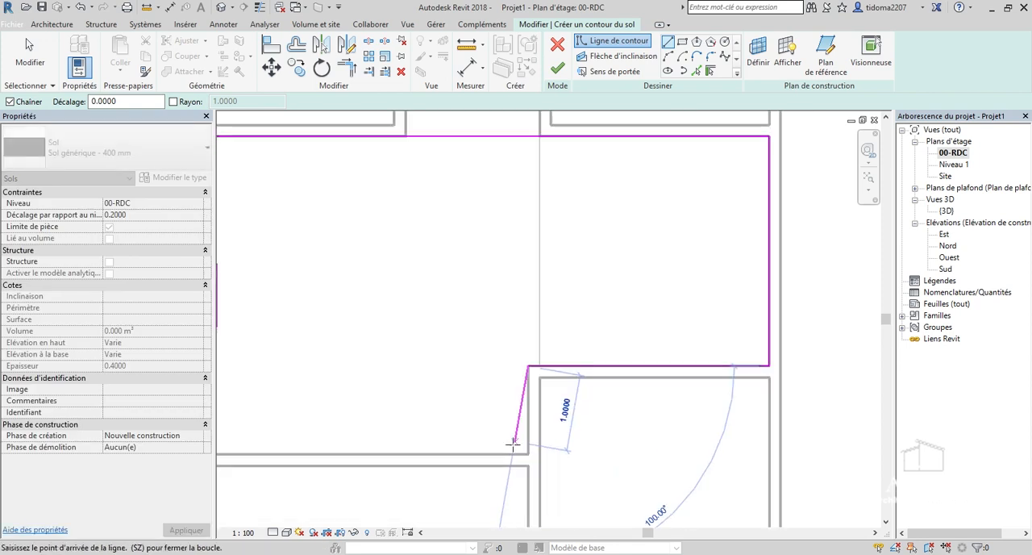
click(532, 457)
scroll(532, 457, down, 3)
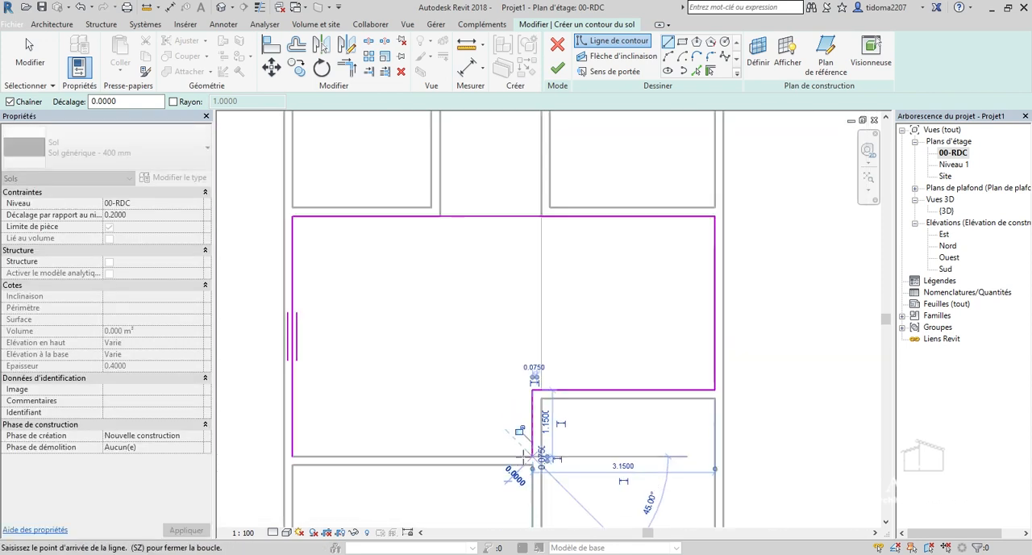
click(353, 455)
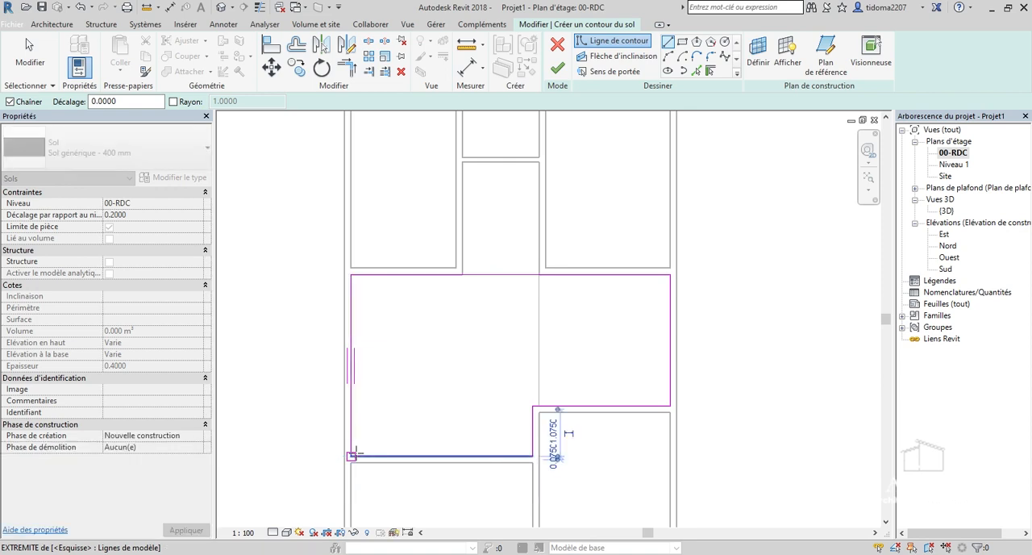
click(562, 69)
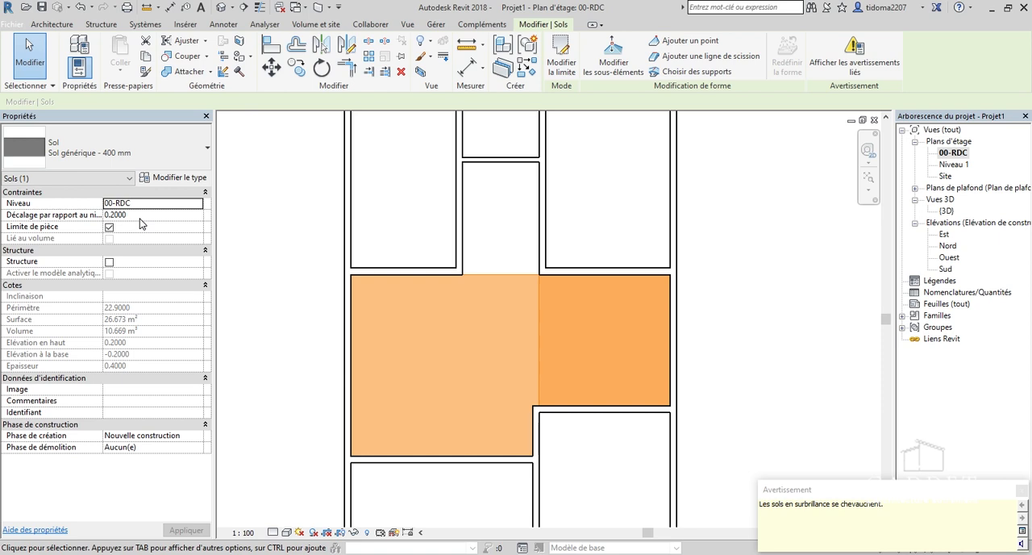
Set the new large floor's offset from level 00-RDC to 0.
click(140, 216)
text(0)
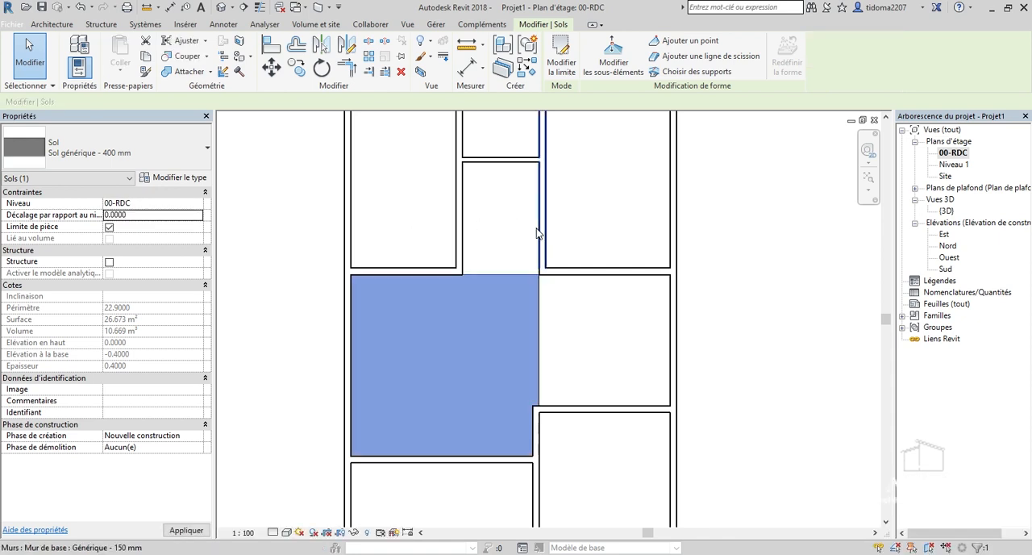
scroll(503, 311, down, 2)
scroll(503, 310, up, 1)
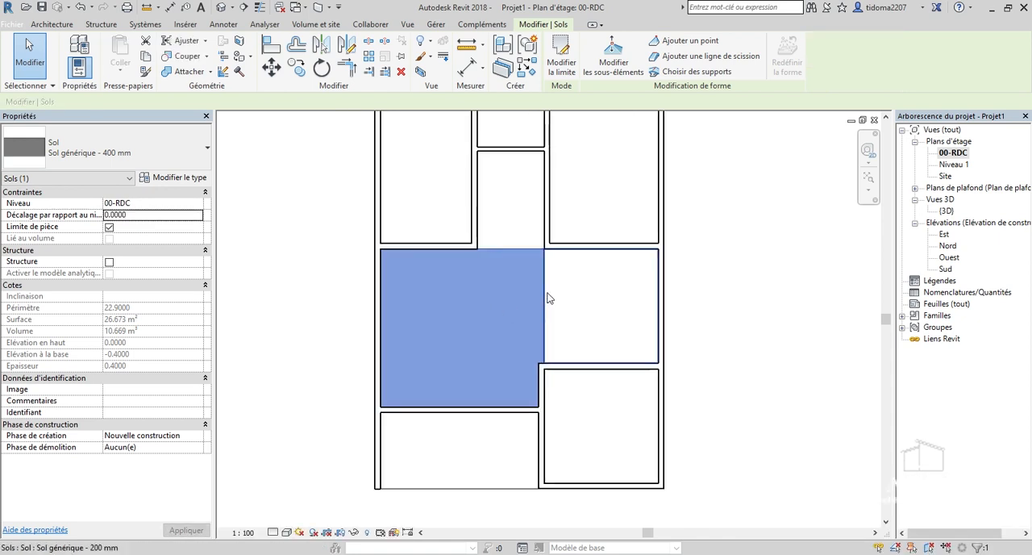
click(761, 301)
Open the boundary of the raised 200 mm square floor for editing.
scroll(409, 341, down, 4)
scroll(489, 293, up, 3)
scroll(544, 440, down, 1)
scroll(483, 322, up, 3)
click(509, 389)
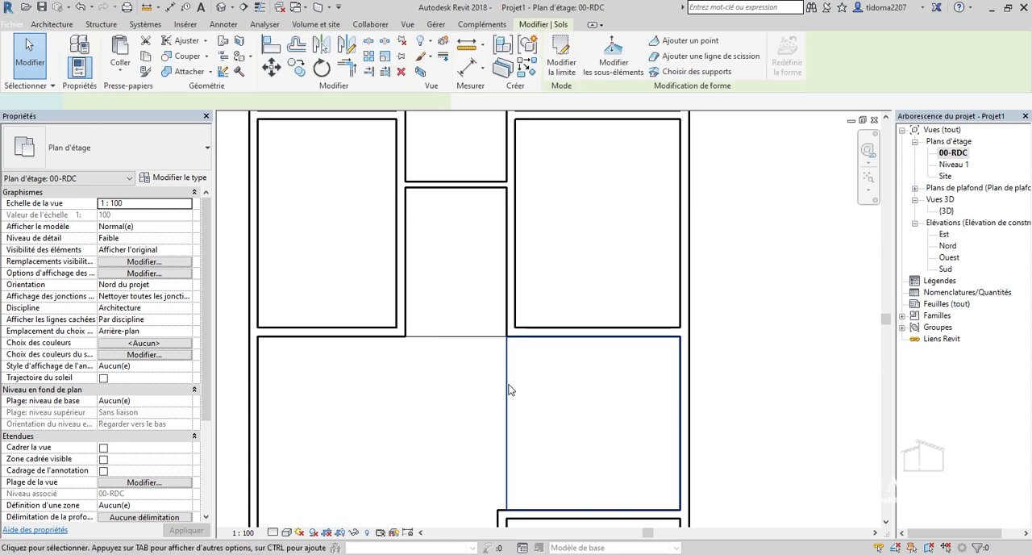
double_click(508, 389)
scroll(520, 313, down, 2)
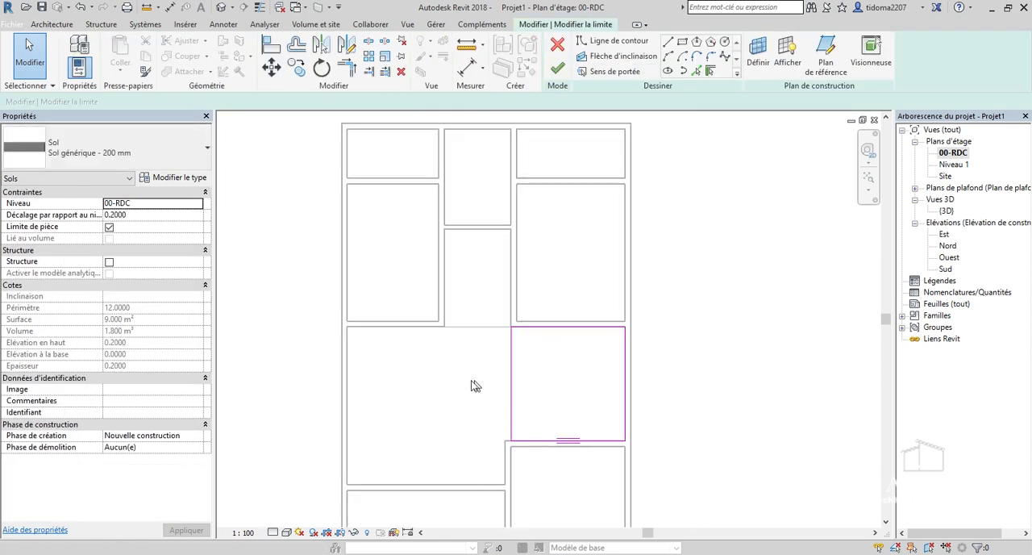
scroll(555, 380, up, 2)
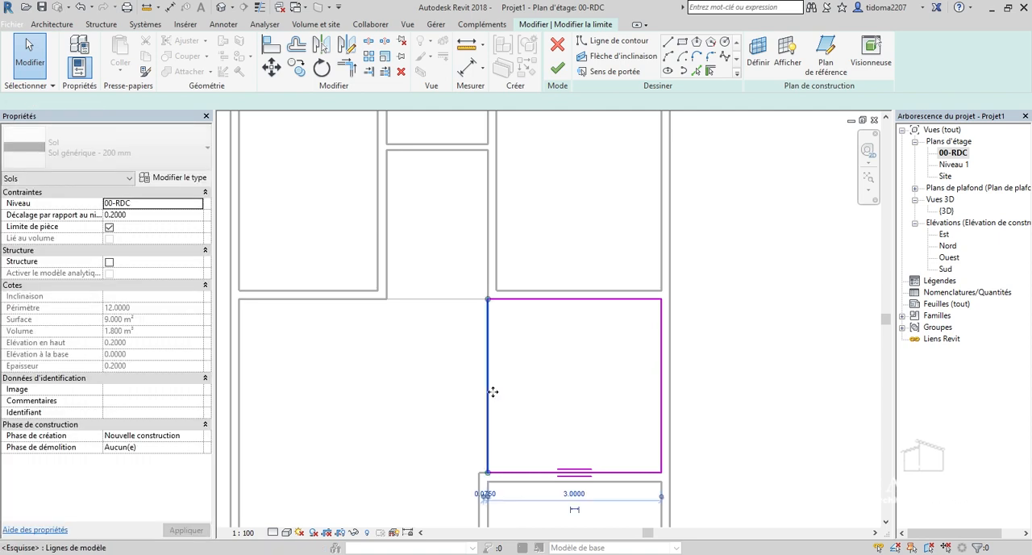
Move the boundary's left edge so the raised floor is 2.8 m wide, and finish the boundary edit.
click(489, 387)
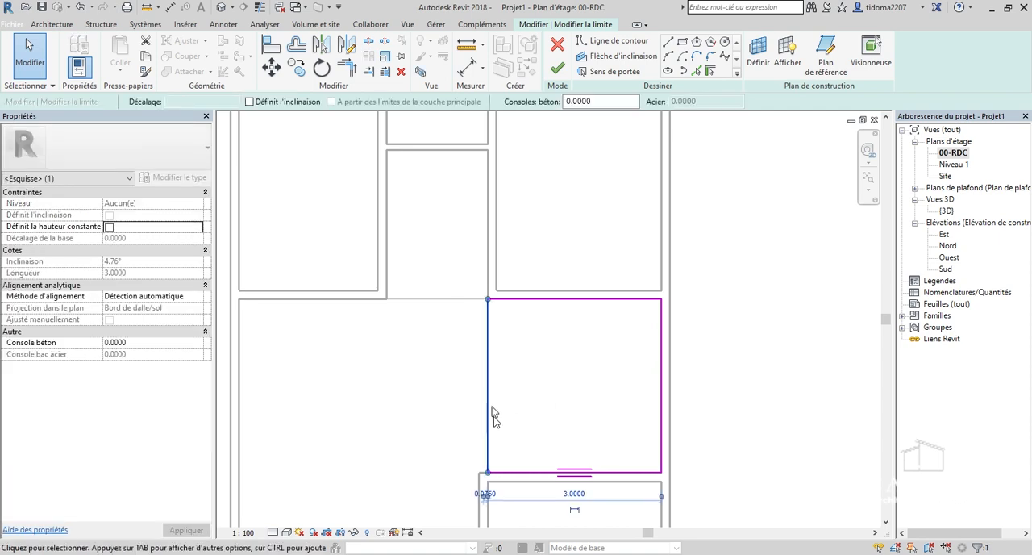
middle_drag(493, 415, 486, 370)
scroll(655, 484, up, 1)
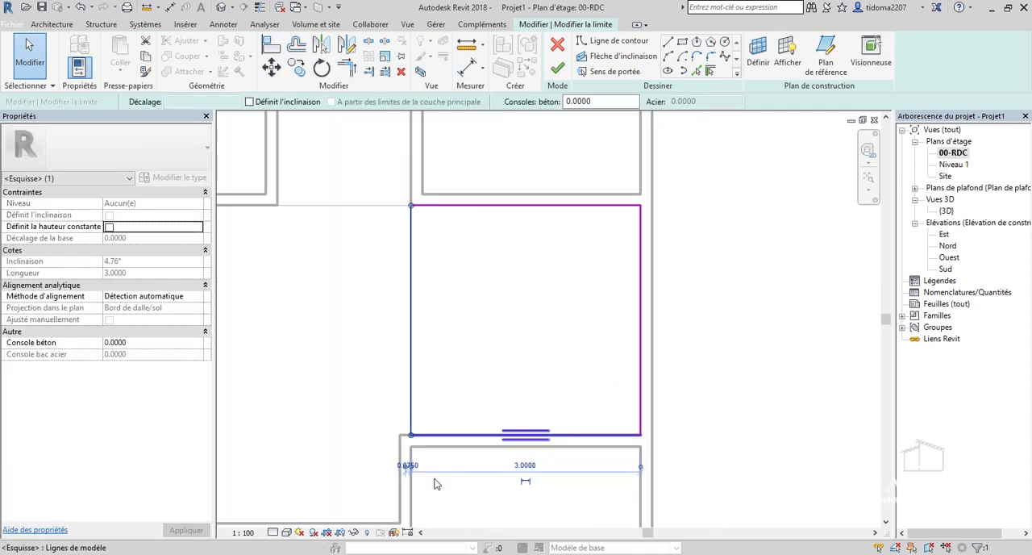
scroll(531, 483, up, 2)
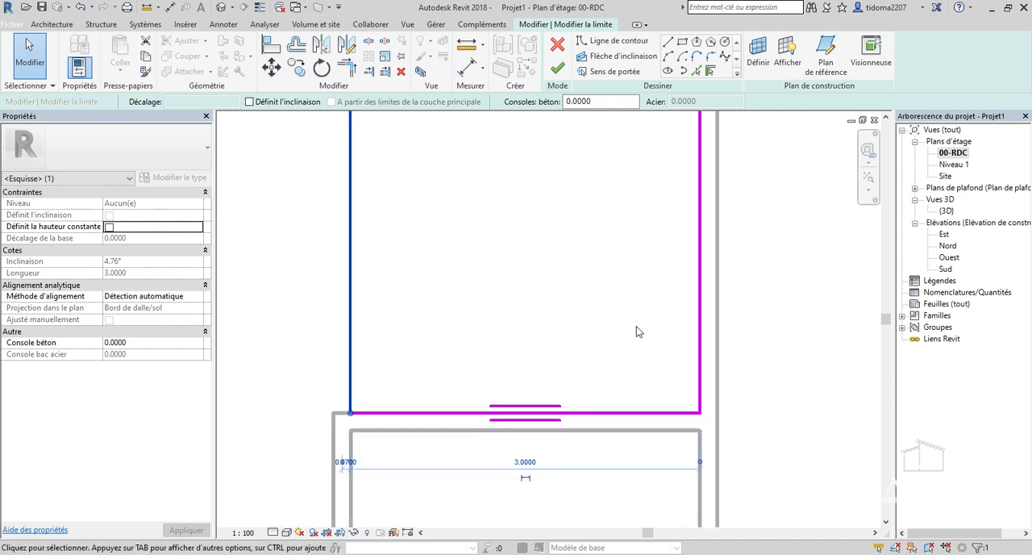
click(523, 462)
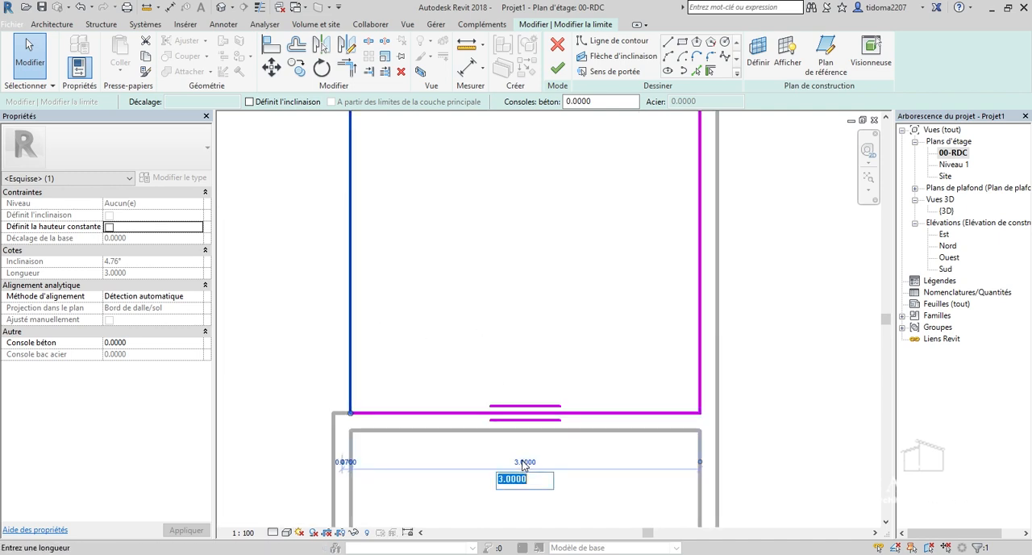
text(2)
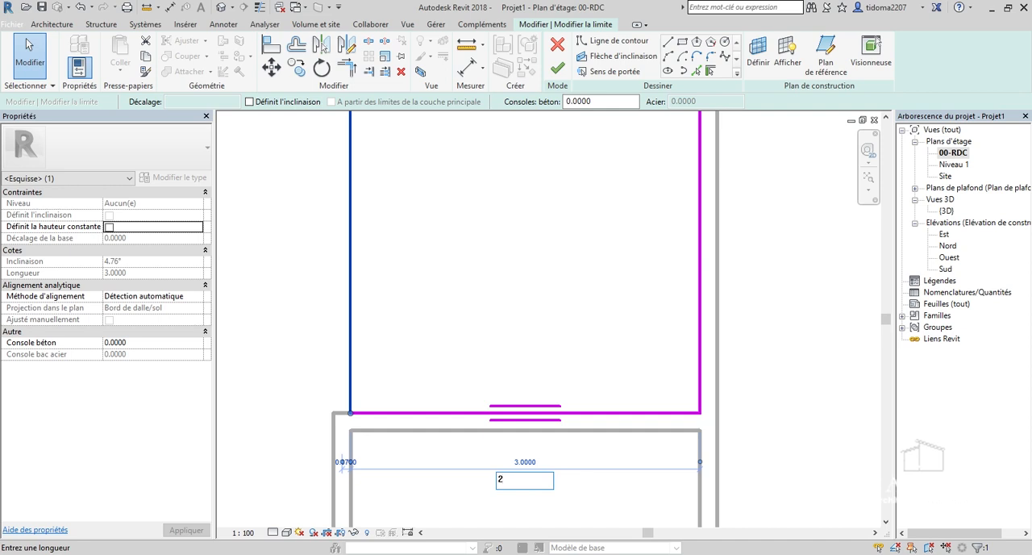
text(.8)
key(Return)
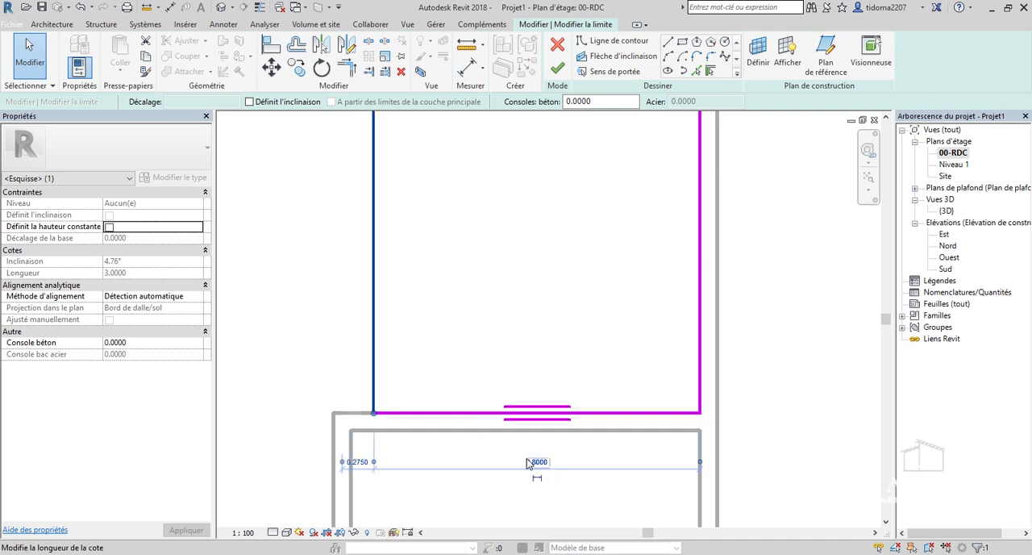
click(557, 68)
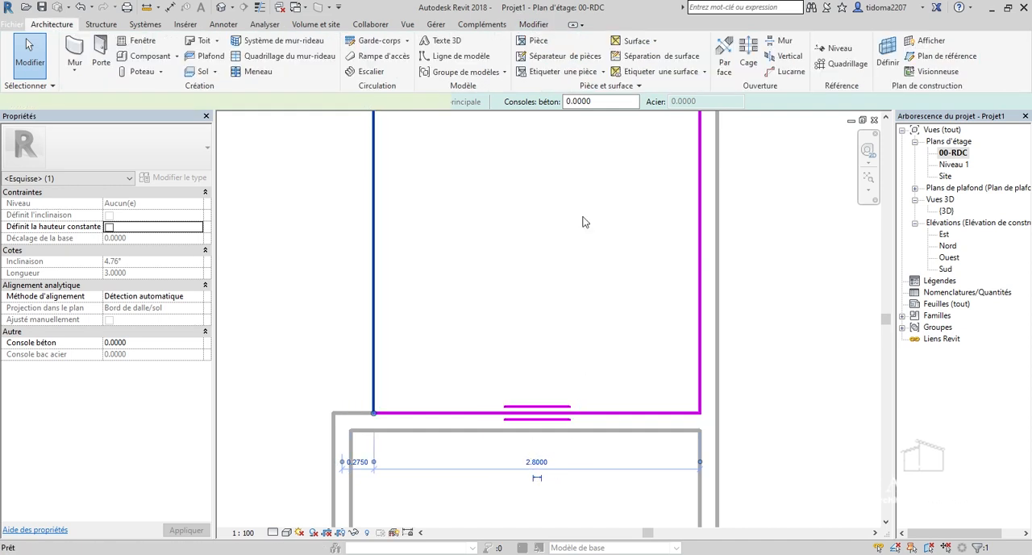
scroll(597, 364, down, 5)
click(704, 355)
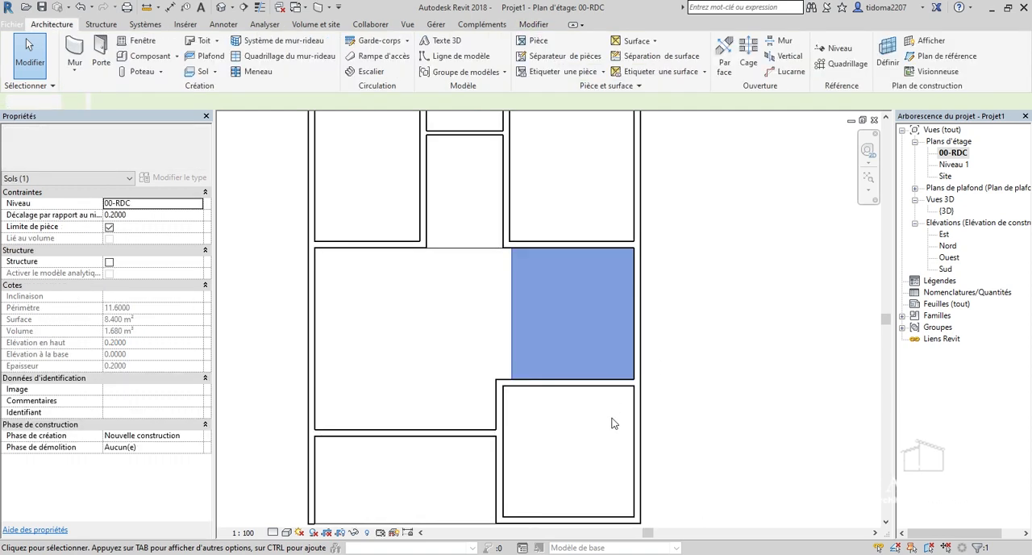
scroll(613, 404, down, 2)
scroll(532, 317, up, 2)
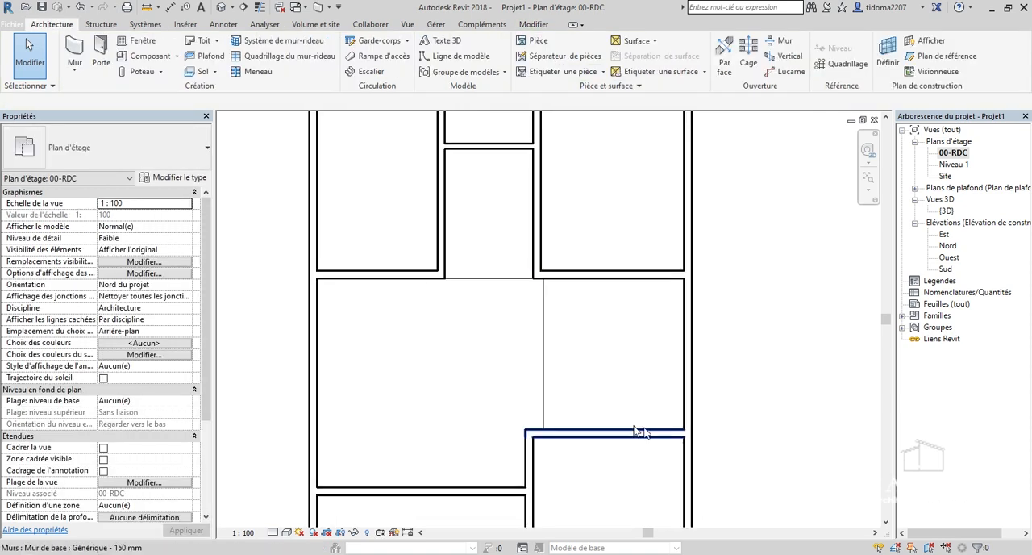
scroll(621, 378, down, 1)
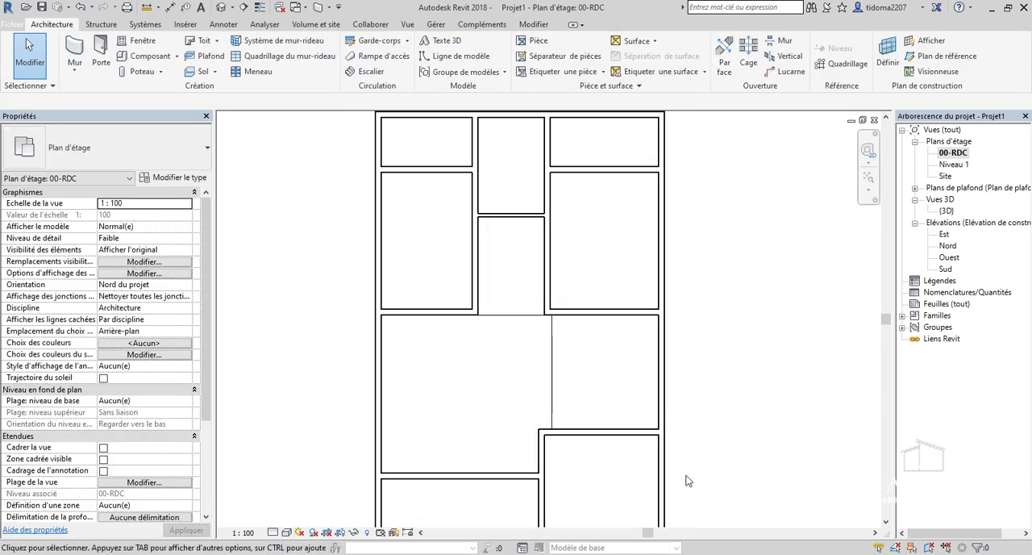
scroll(580, 444, up, 2)
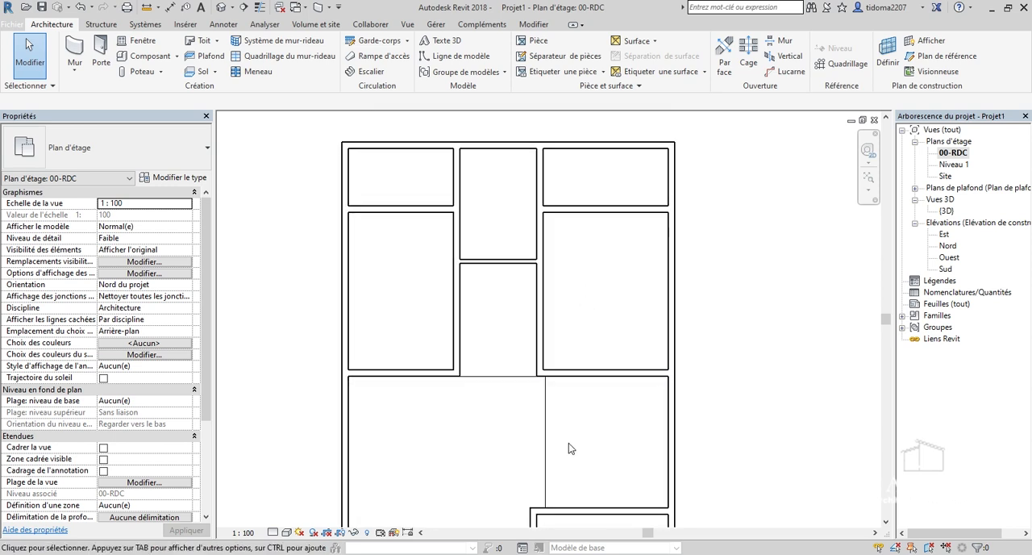
scroll(577, 239, up, 1)
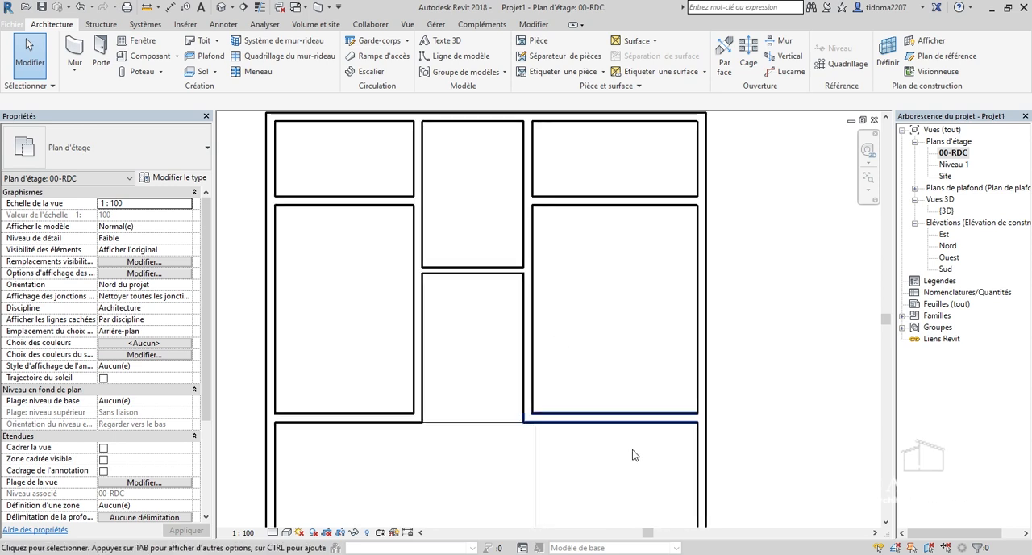
scroll(562, 376, down, 1)
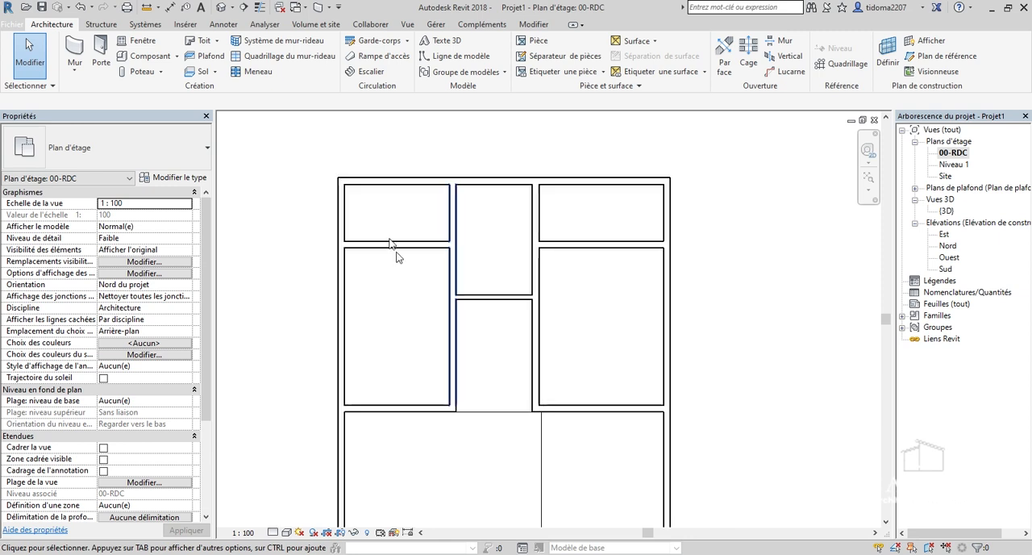
scroll(427, 208, up, 1)
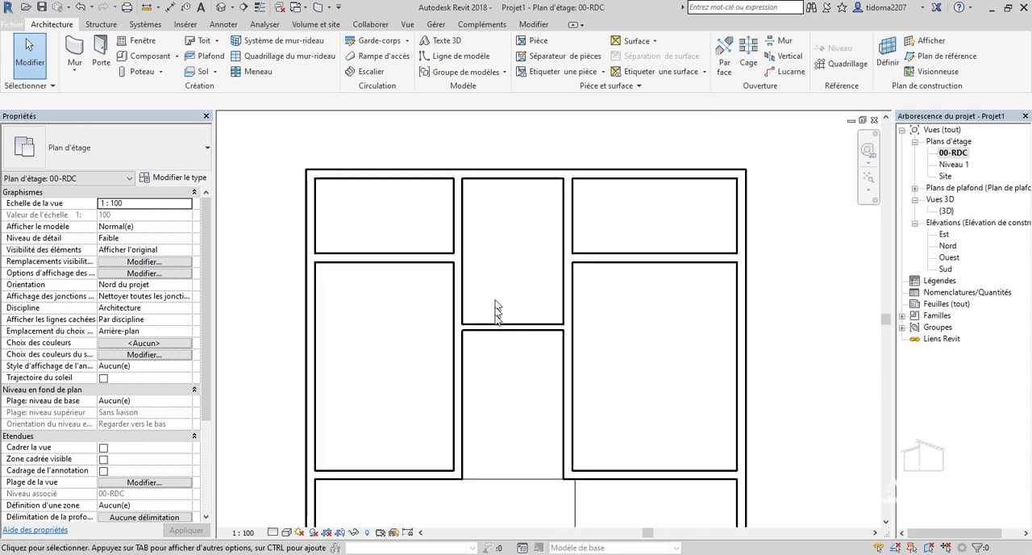
scroll(484, 354, down, 2)
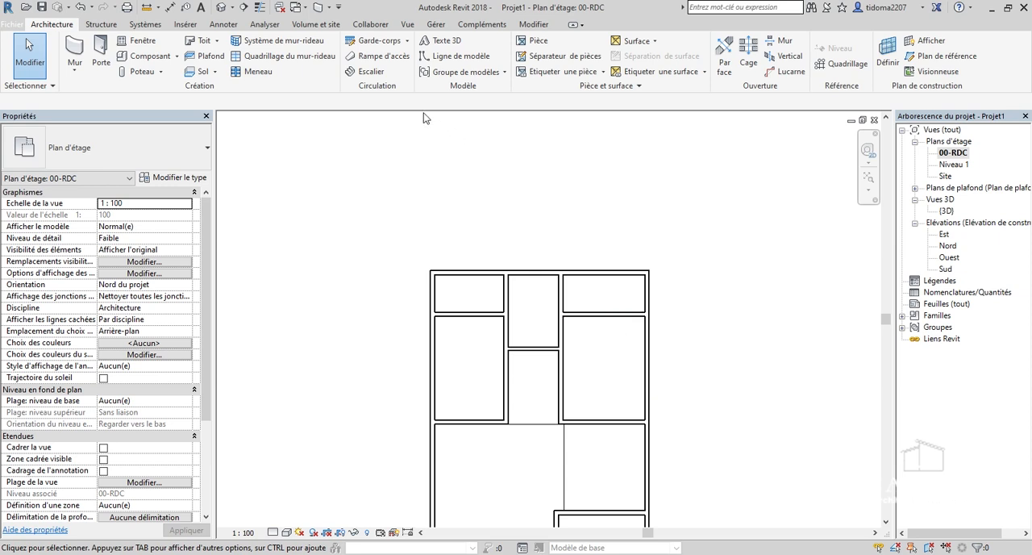
Place one aligned dimension chain across the left large room, the narrow central space, the right large room and the partition walls between them.
click(170, 7)
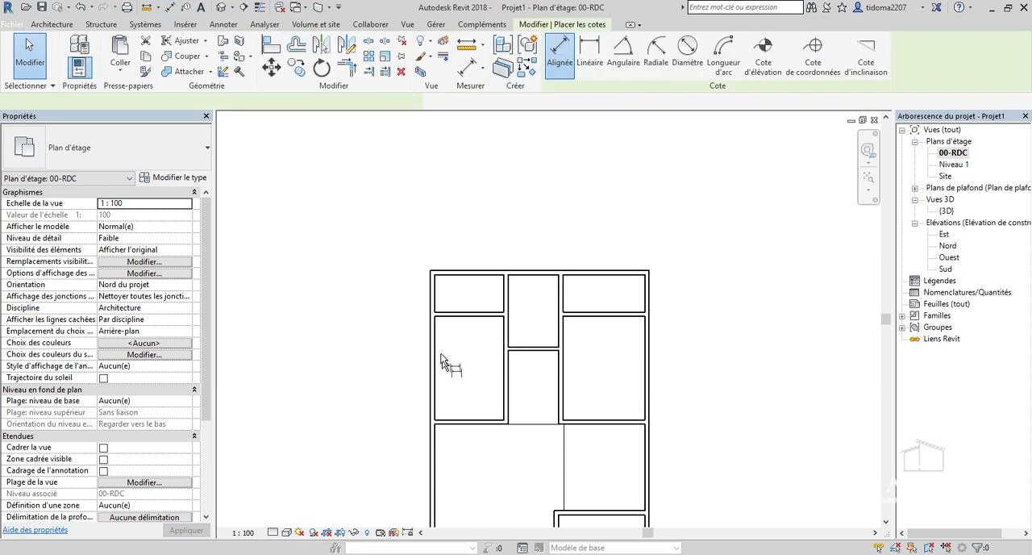
scroll(473, 361, up, 3)
click(392, 367)
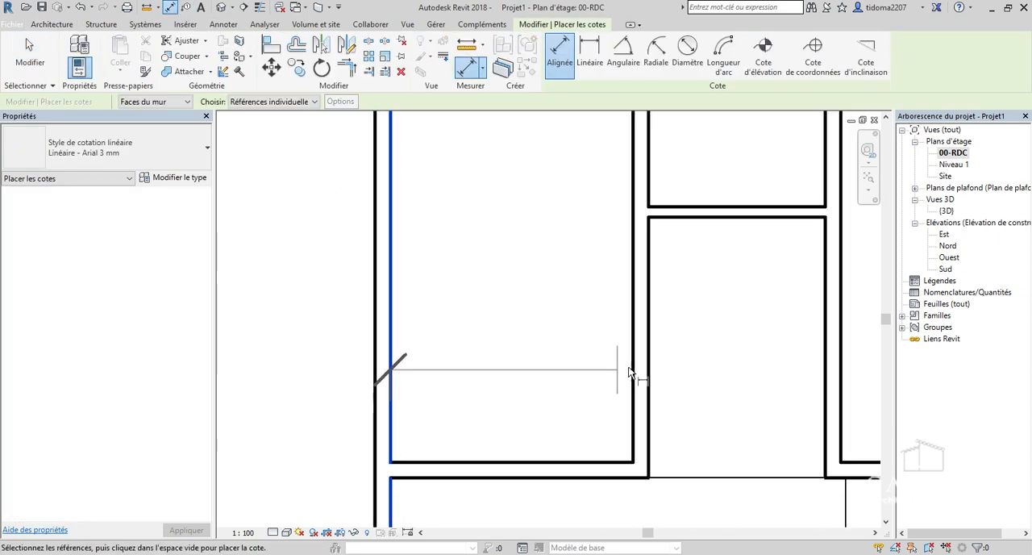
click(635, 372)
scroll(638, 374, up, 2)
click(658, 375)
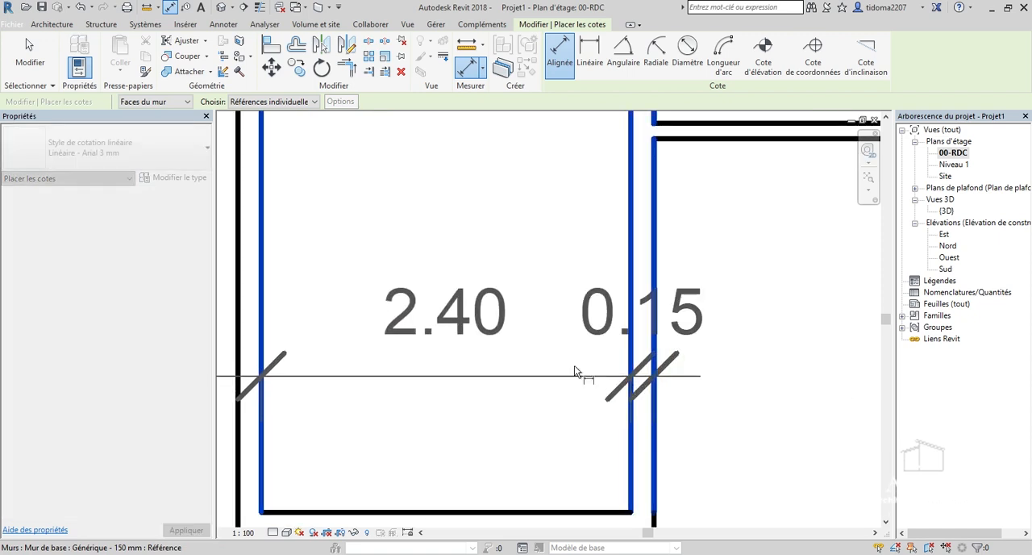
scroll(576, 366, down, 4)
scroll(779, 384, up, 3)
click(776, 383)
scroll(576, 369, down, 3)
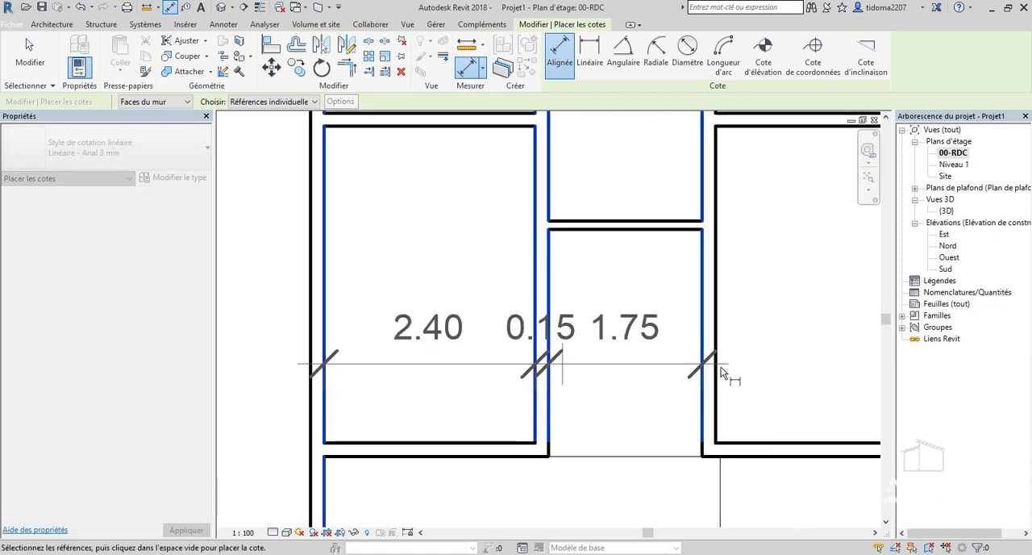
scroll(696, 391, up, 2)
click(683, 397)
scroll(645, 395, down, 3)
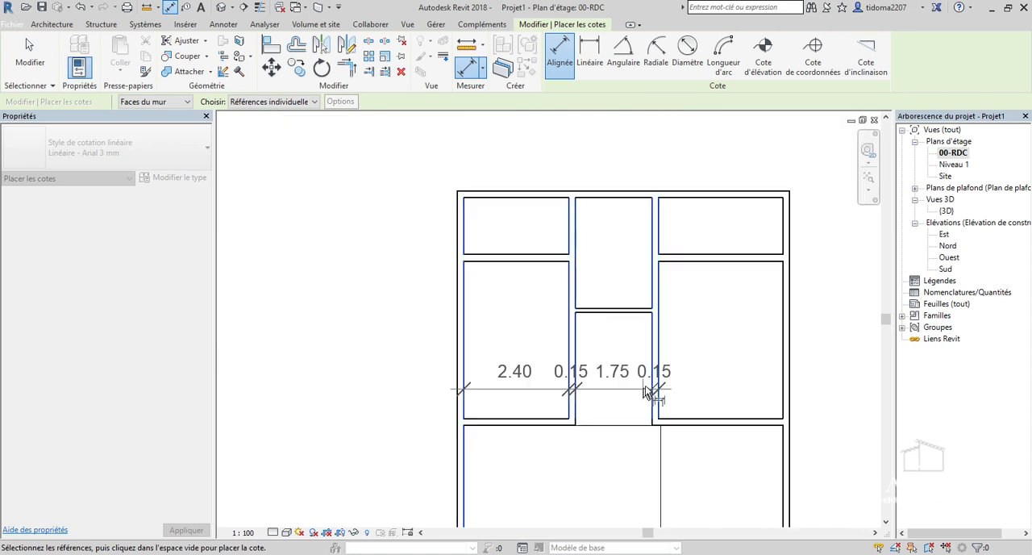
scroll(780, 374, up, 3)
click(786, 367)
click(748, 369)
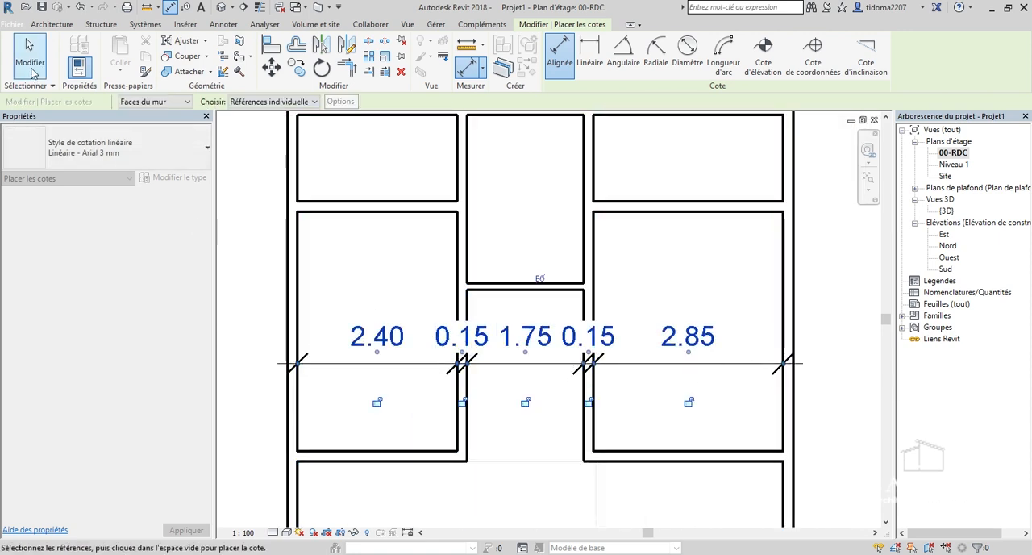
click(30, 56)
Move the left partition wall by setting the left large room's width to 3 m.
scroll(457, 442, up, 2)
click(457, 443)
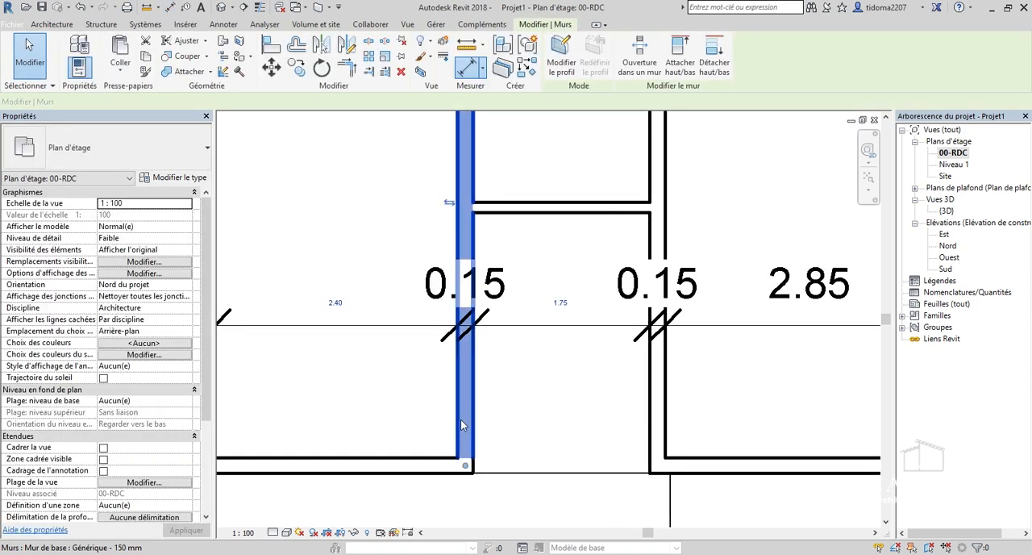
click(333, 306)
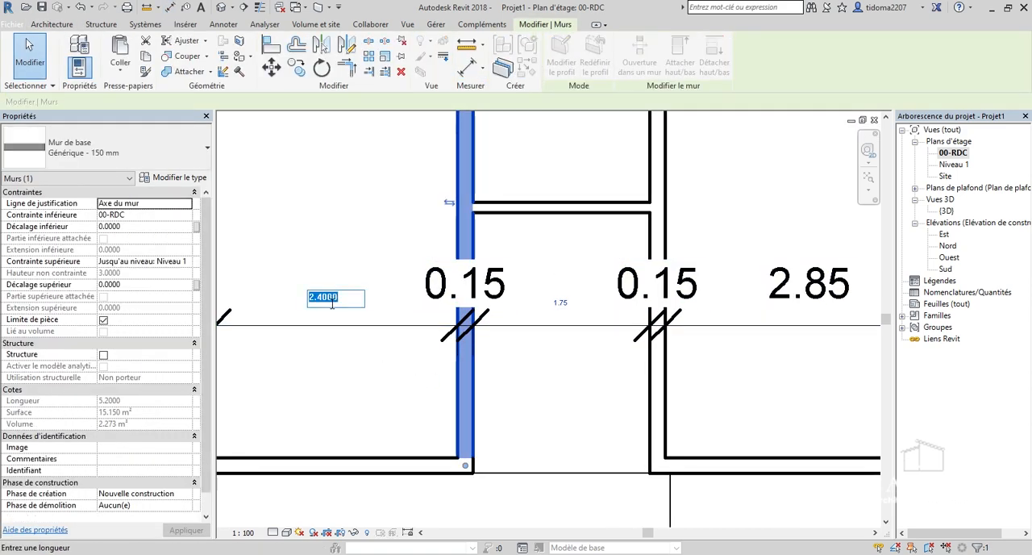
text(3)
key(Return)
Move the right partition wall by setting the right large room's width to 3 m.
scroll(493, 352, down, 2)
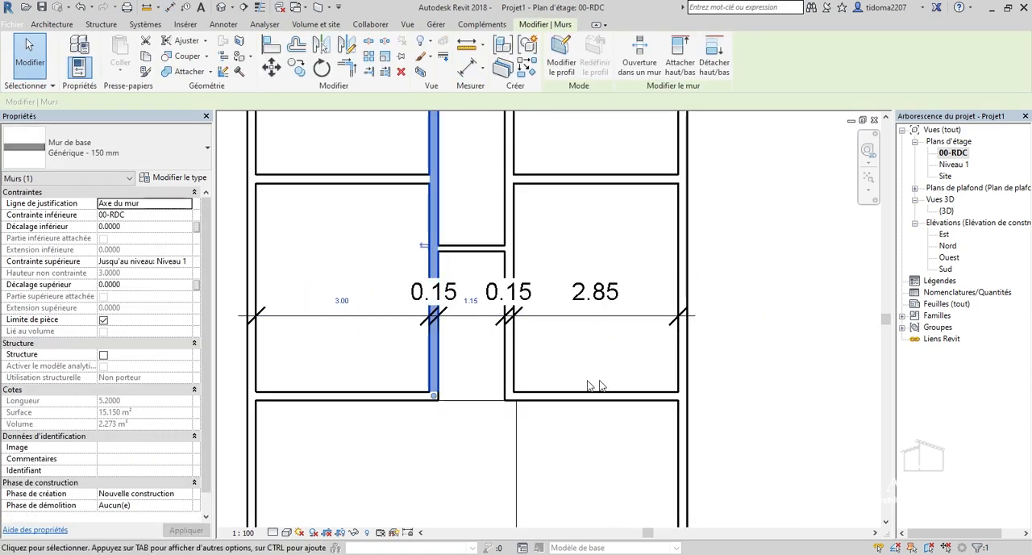
click(507, 353)
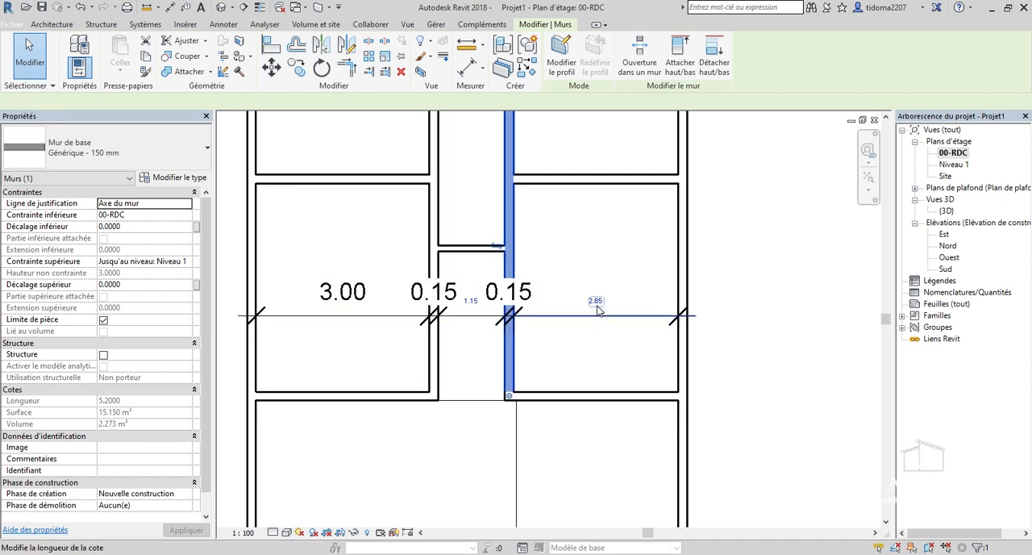
click(596, 300)
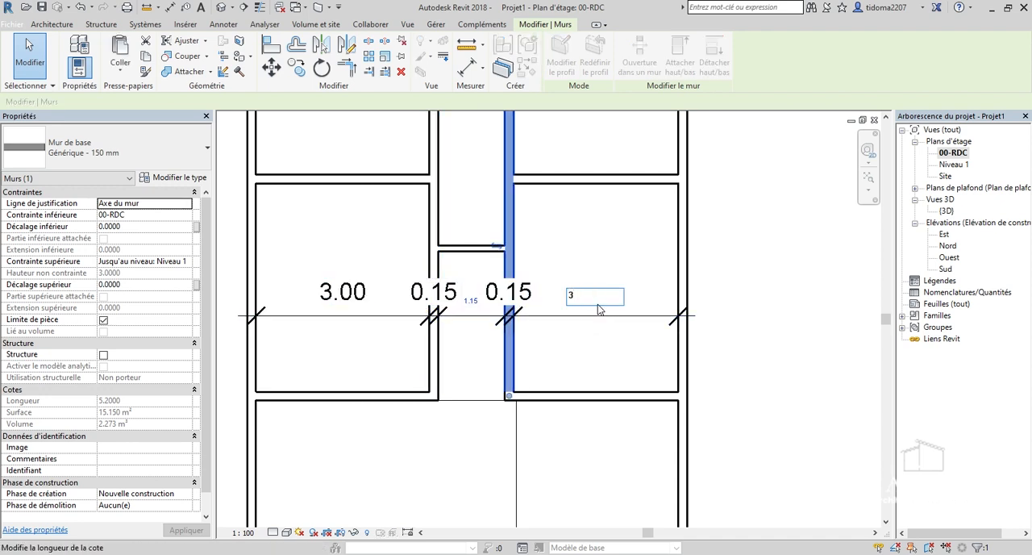
text(3)
key(Return)
key(Escape)
Delete the aligned dimension chain running across the large rooms.
scroll(473, 282, up, 2)
scroll(474, 282, down, 3)
click(499, 312)
scroll(566, 311, down, 2)
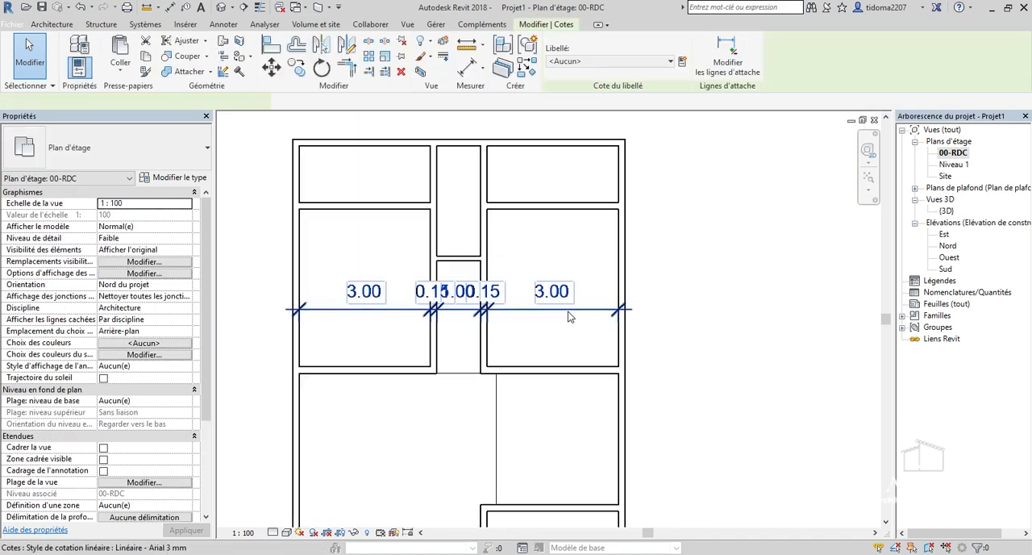
click(568, 316)
right_click(551, 310)
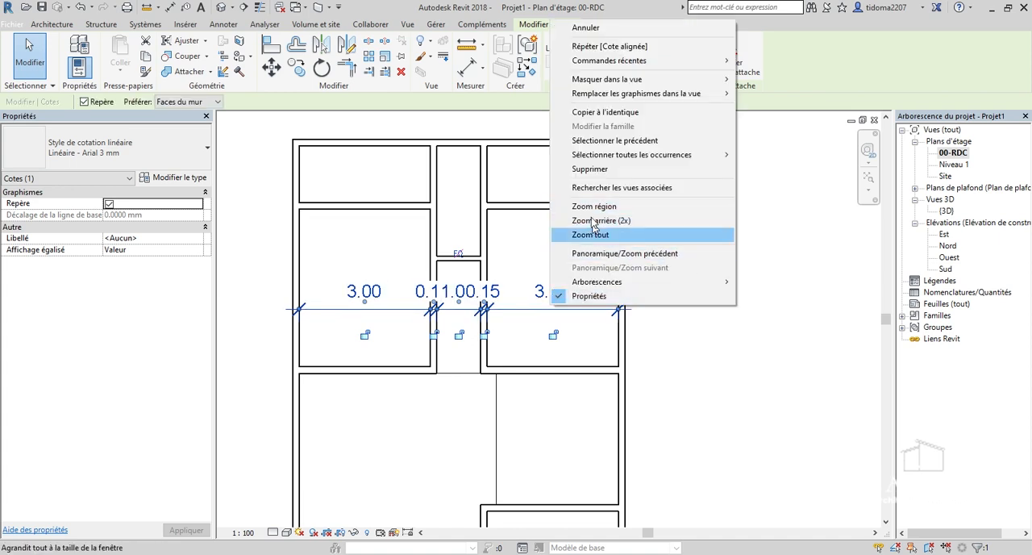
click(590, 168)
Add an aligned dimension for the length of the upper narrow central room, from the exterior wall's inner face to the 100 mm cross wall.
scroll(535, 226, down, 1)
scroll(536, 226, up, 4)
scroll(531, 400, down, 2)
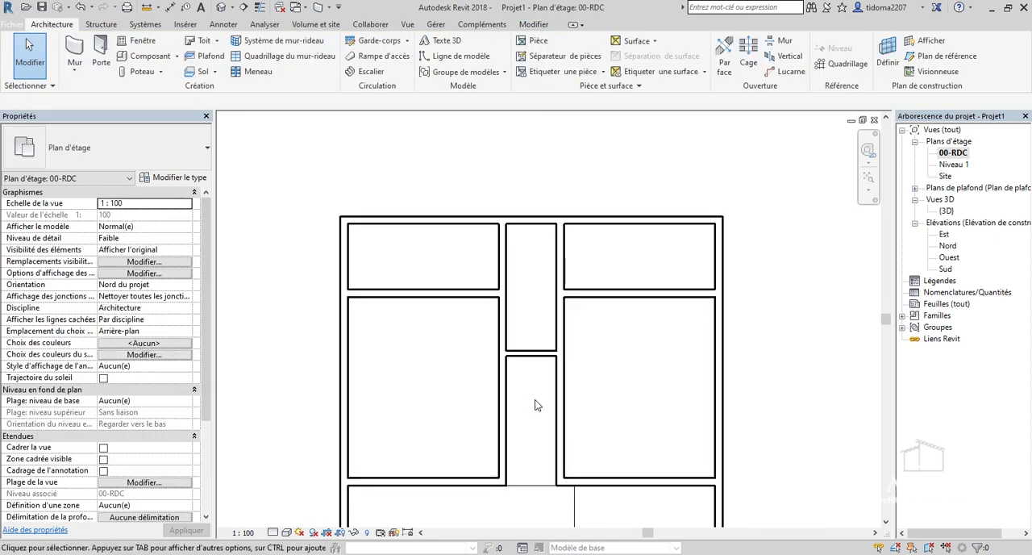
scroll(511, 232, up, 1)
click(531, 395)
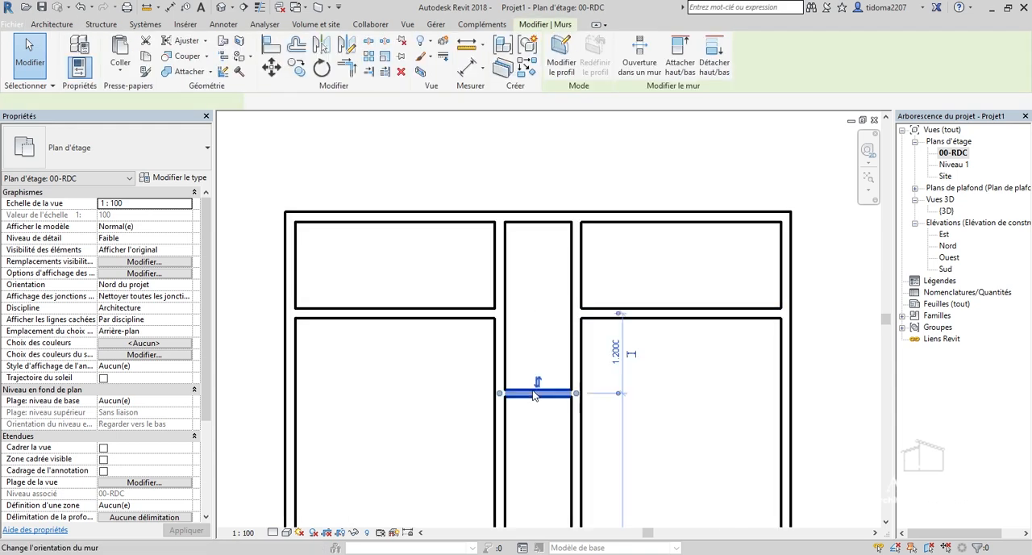
scroll(579, 319, up, 2)
click(467, 67)
click(520, 172)
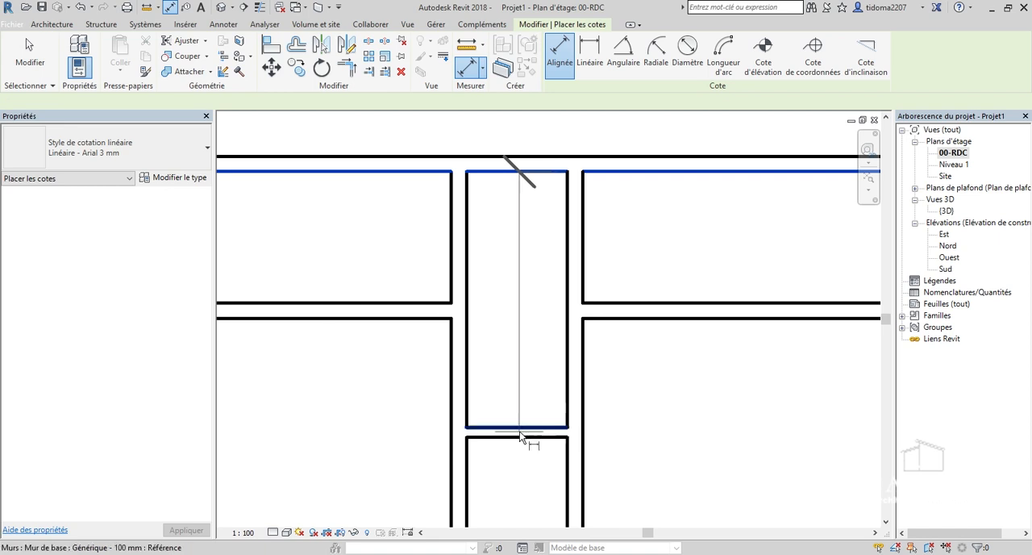
click(524, 430)
click(542, 354)
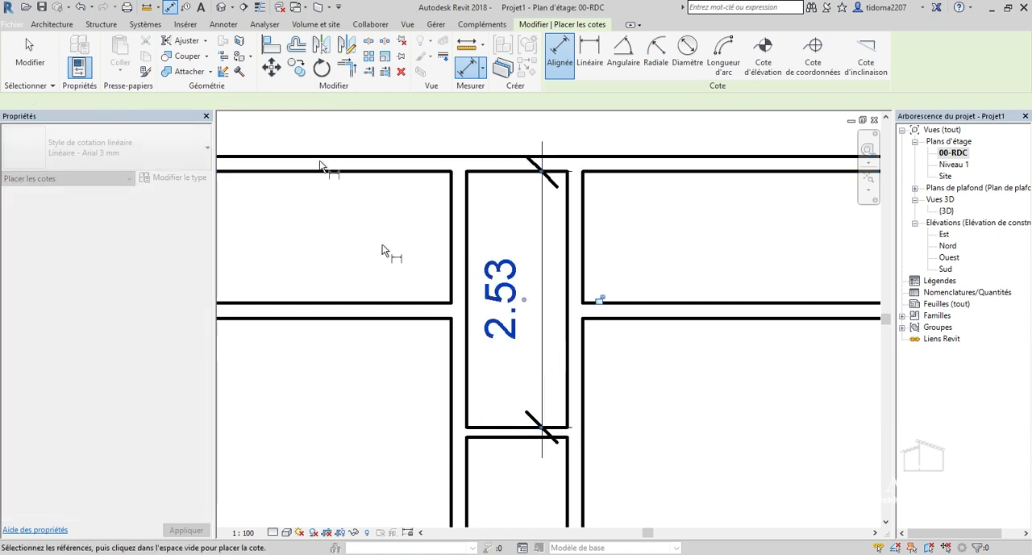
key(Escape)
key(Escape)
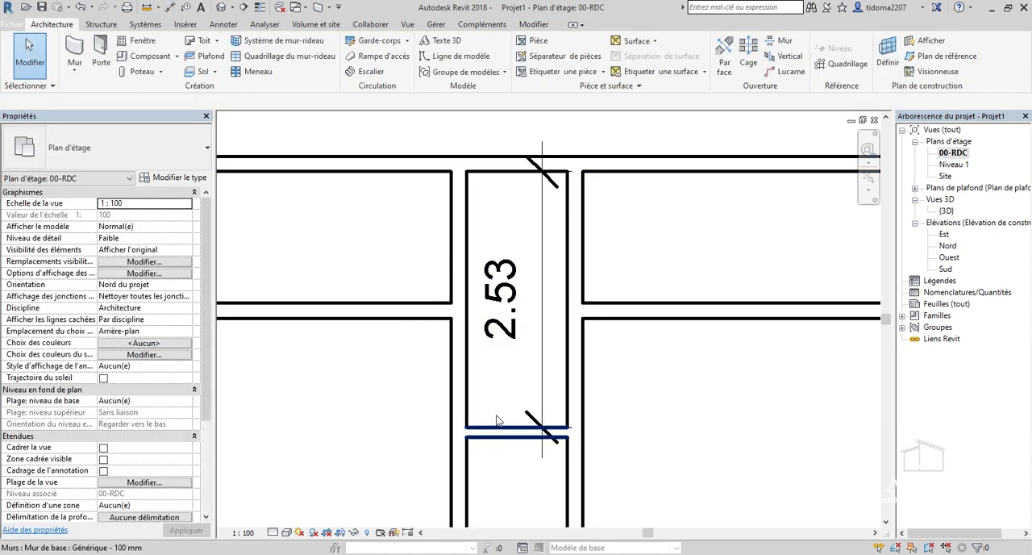
Move the 100 mm cross wall by setting the upper narrow central room's length to 2.30 m.
click(492, 435)
click(507, 299)
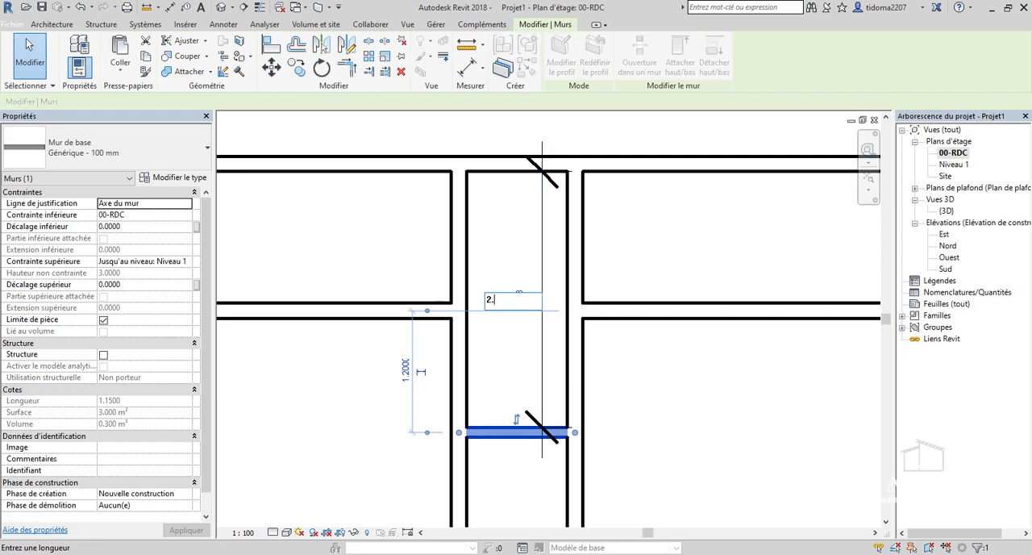
key(Return)
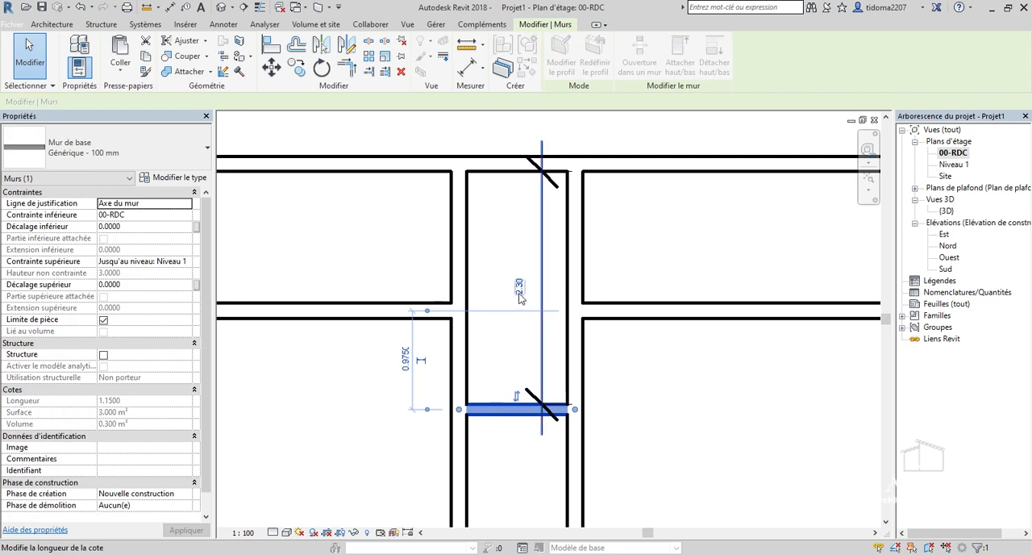
click(668, 401)
Delete the length dimension in the upper narrow central room.
scroll(482, 330, down, 2)
scroll(538, 316, up, 2)
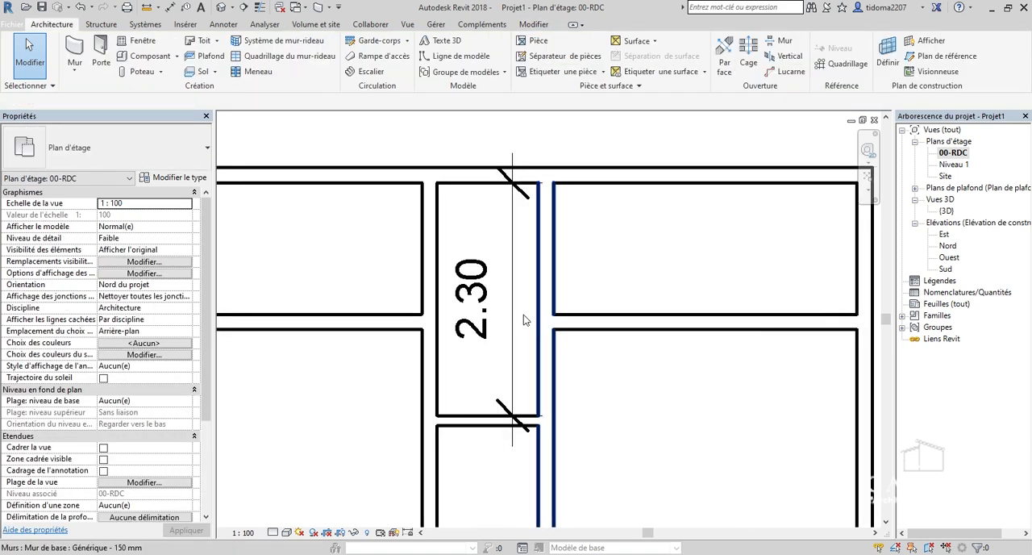
click(530, 298)
right_click(512, 321)
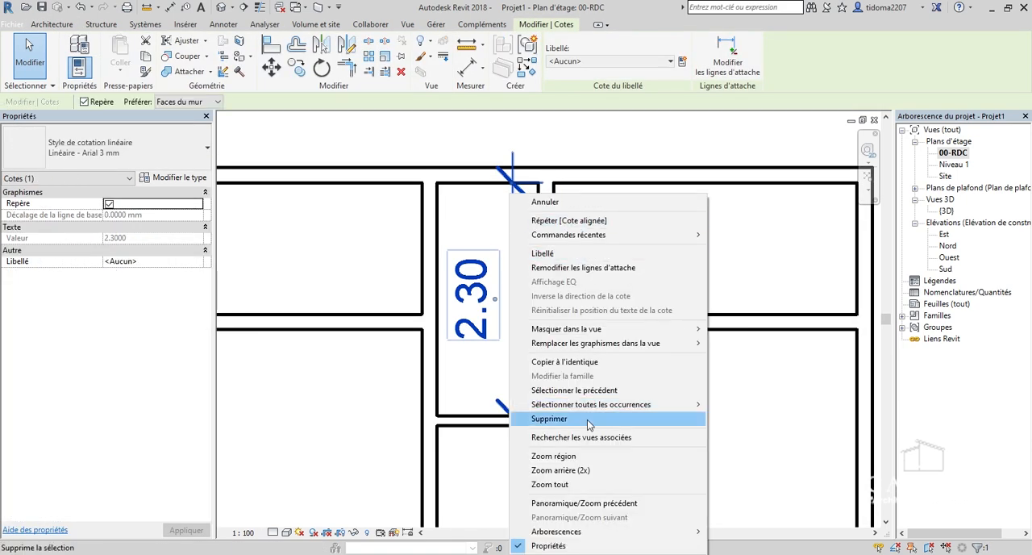
click(588, 419)
scroll(531, 269, down, 4)
scroll(533, 269, down, 4)
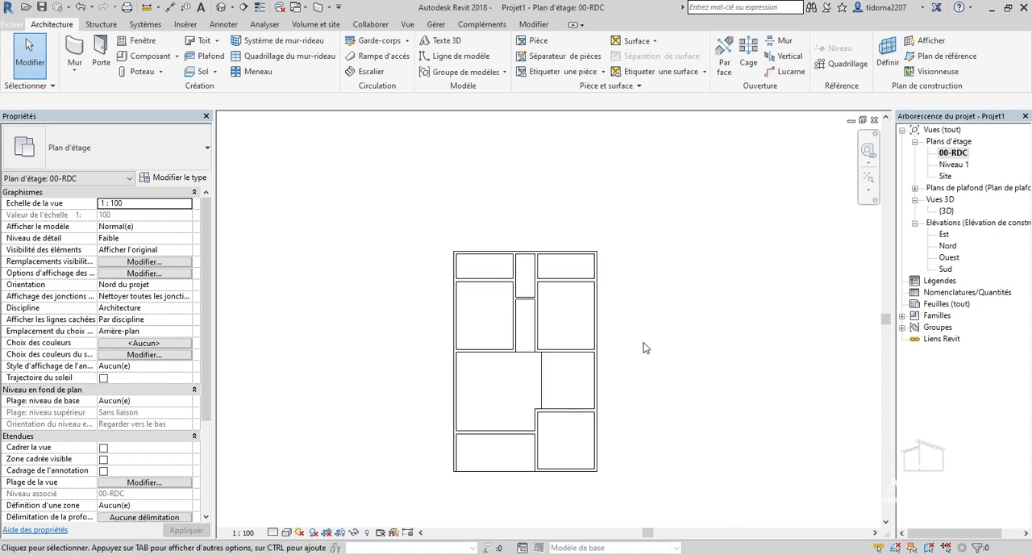
scroll(646, 349, up, 4)
scroll(375, 312, up, 2)
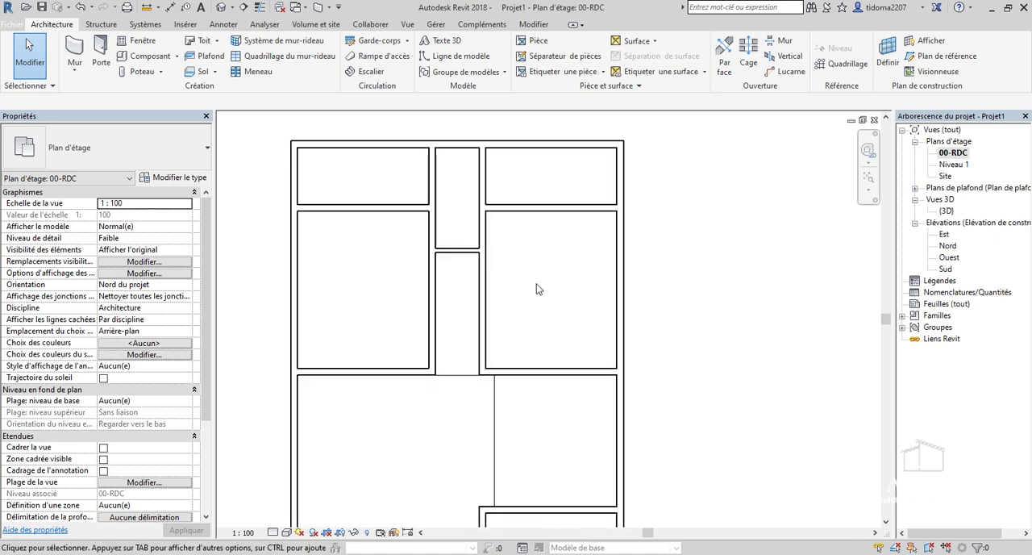
scroll(538, 287, down, 1)
scroll(394, 232, up, 1)
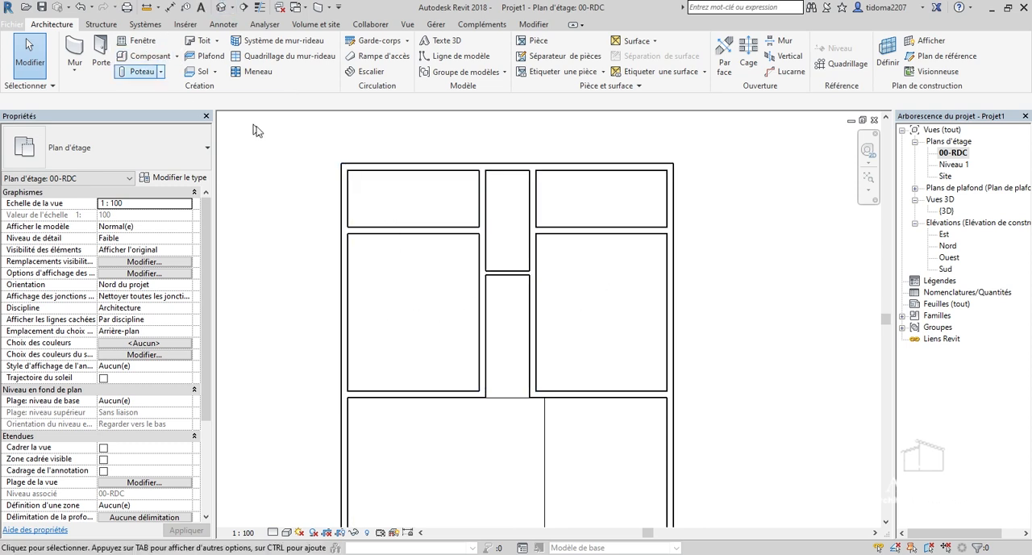
Start a new floor and sketch a 3 m by 3.6 m rectangular boundary along the inner wall faces of each of the two large rooms.
click(203, 72)
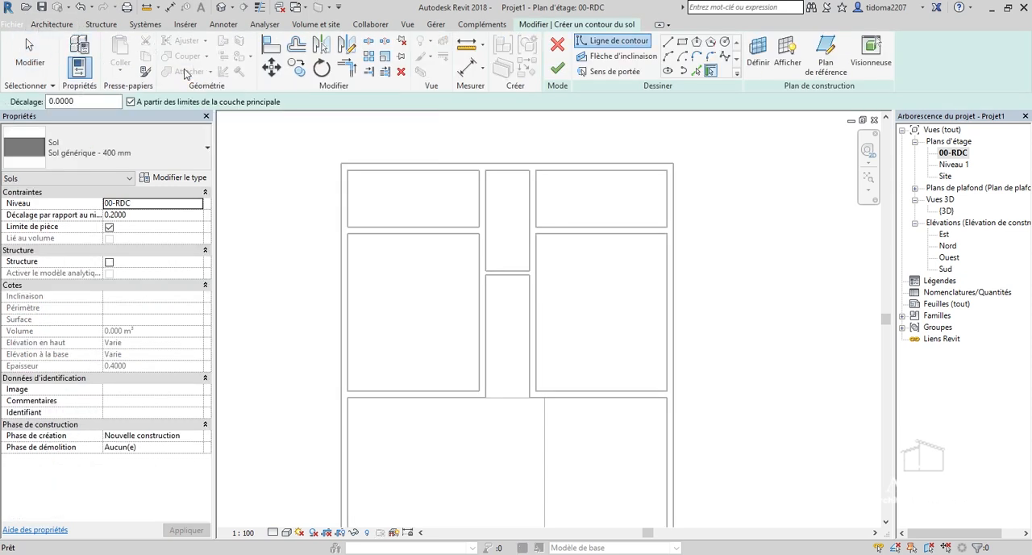
click(683, 44)
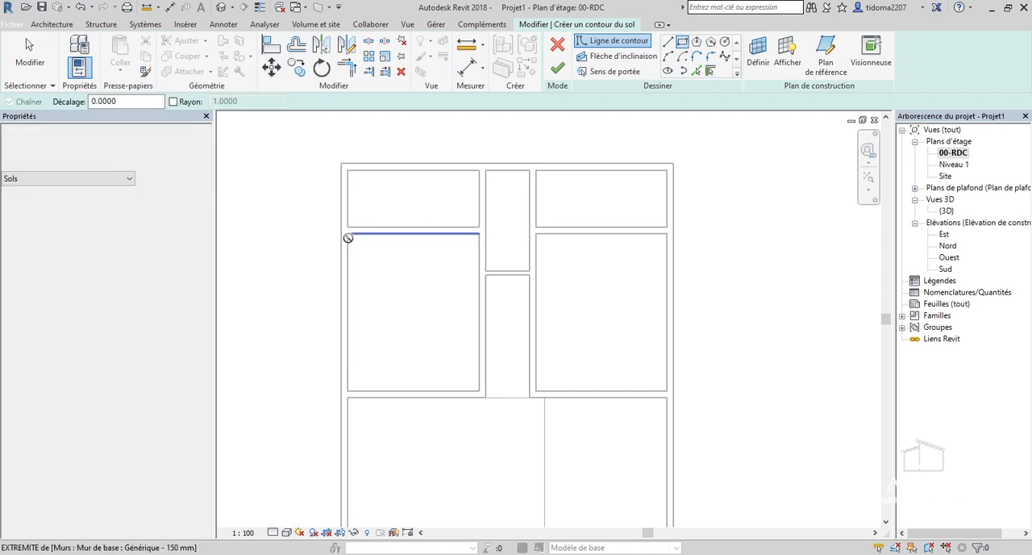
click(348, 234)
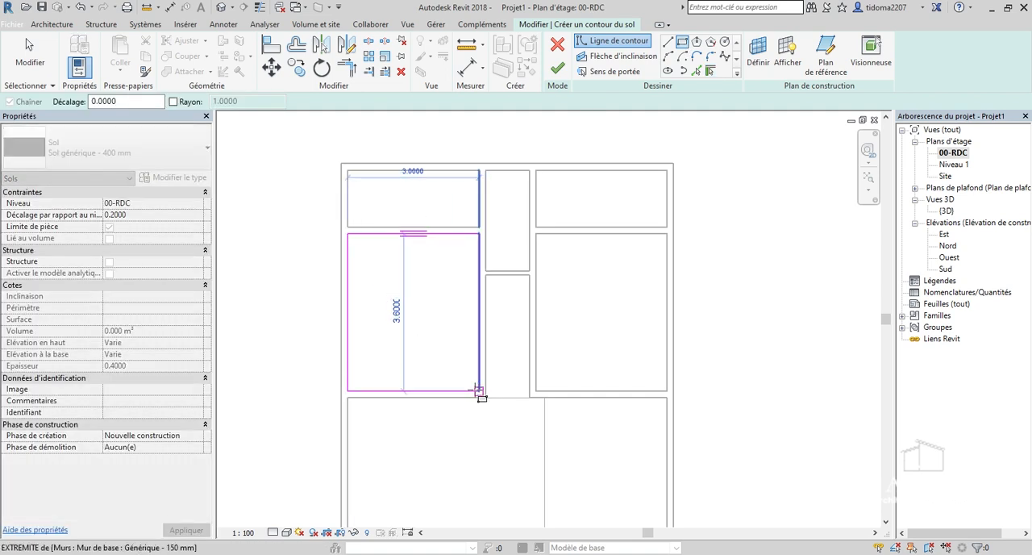
click(477, 390)
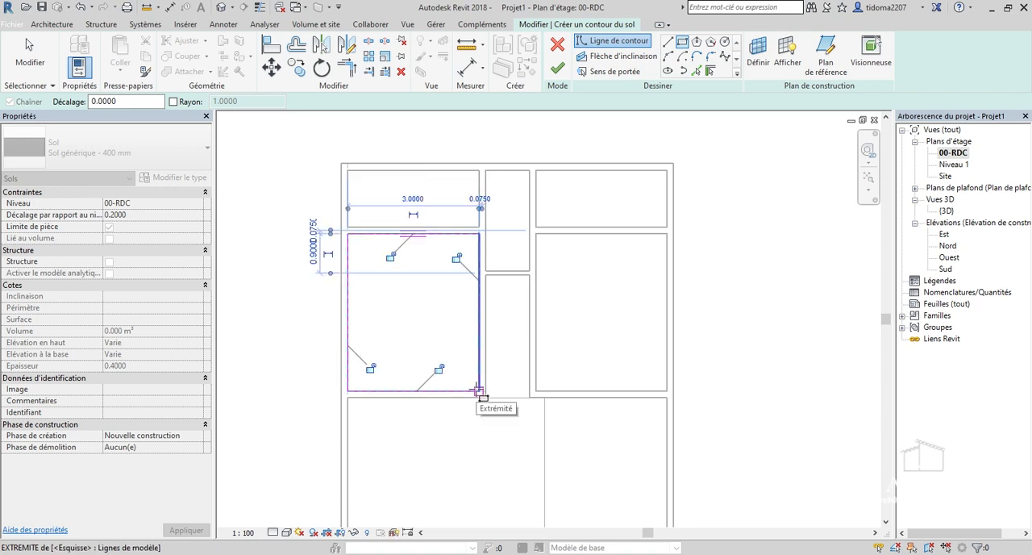
click(537, 234)
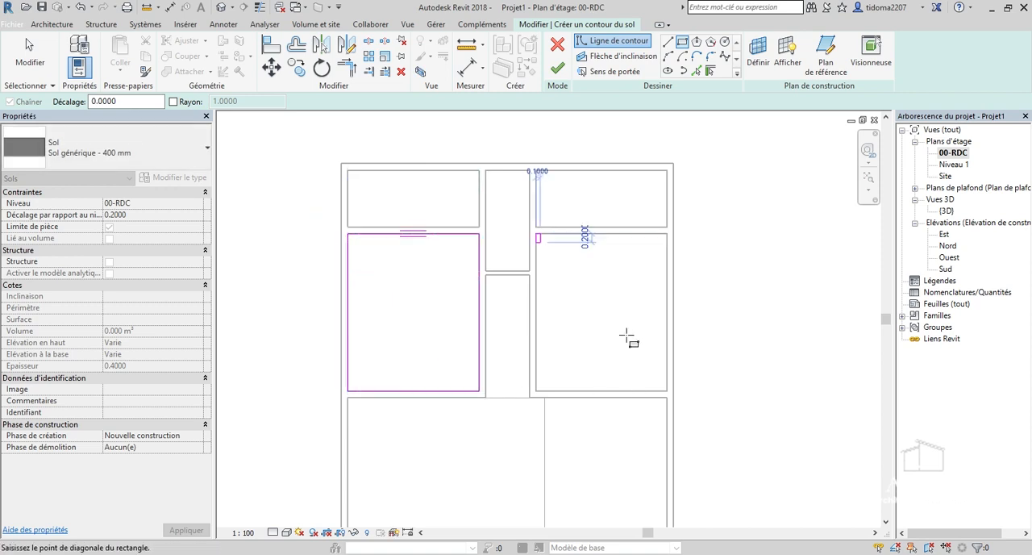
click(667, 391)
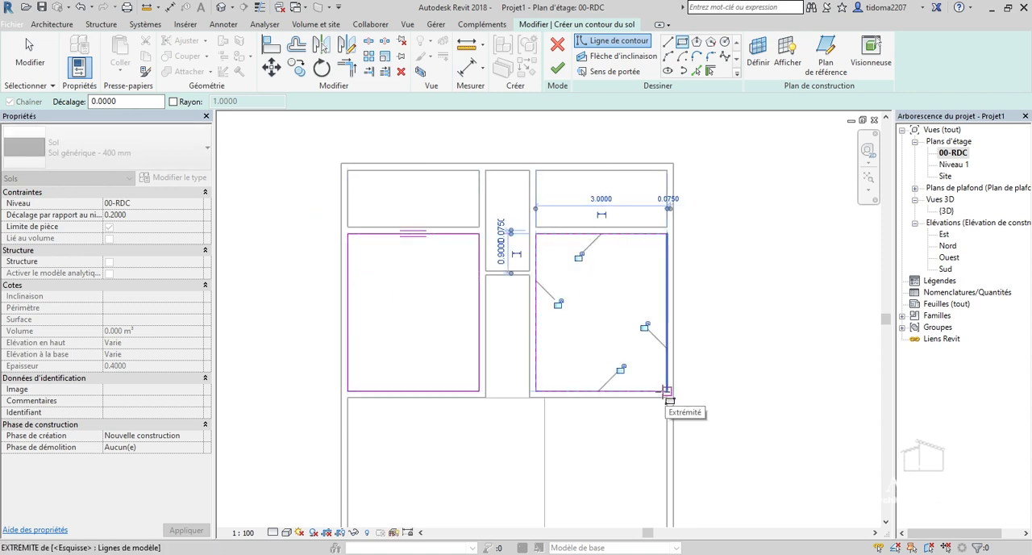
Add a 3 m by 1.3 m rectangular floor boundary along the inner wall faces of each of the two upper side rooms.
click(537, 170)
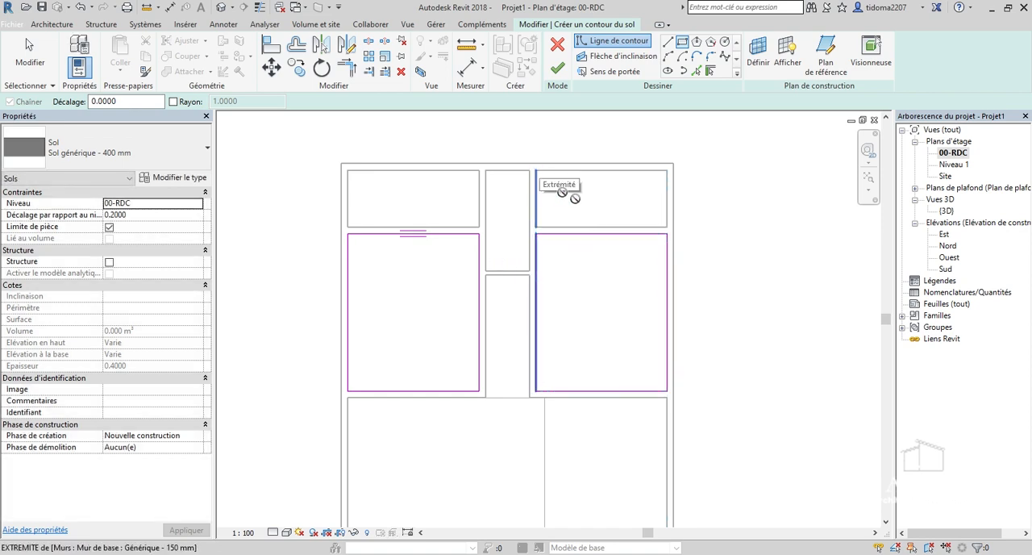
click(665, 226)
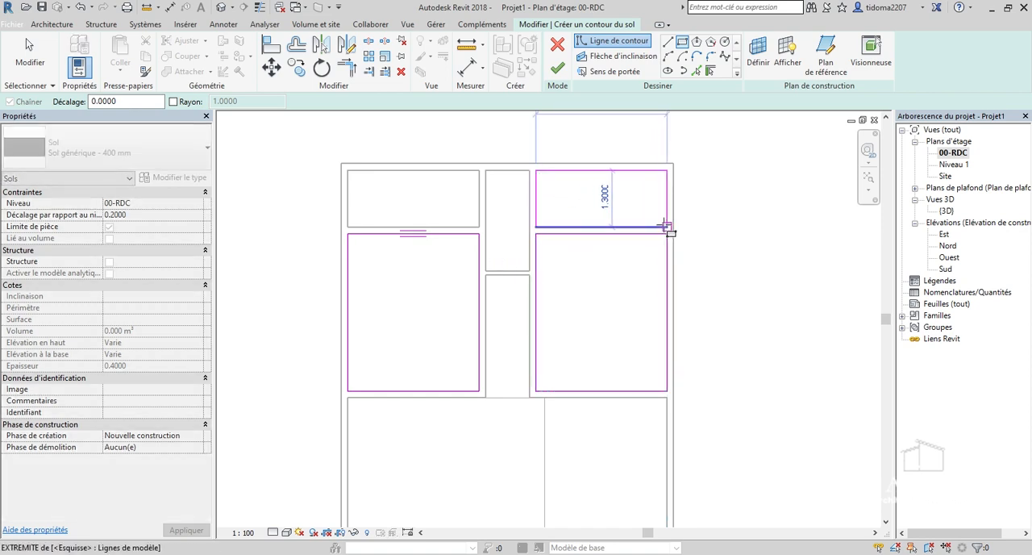
click(348, 170)
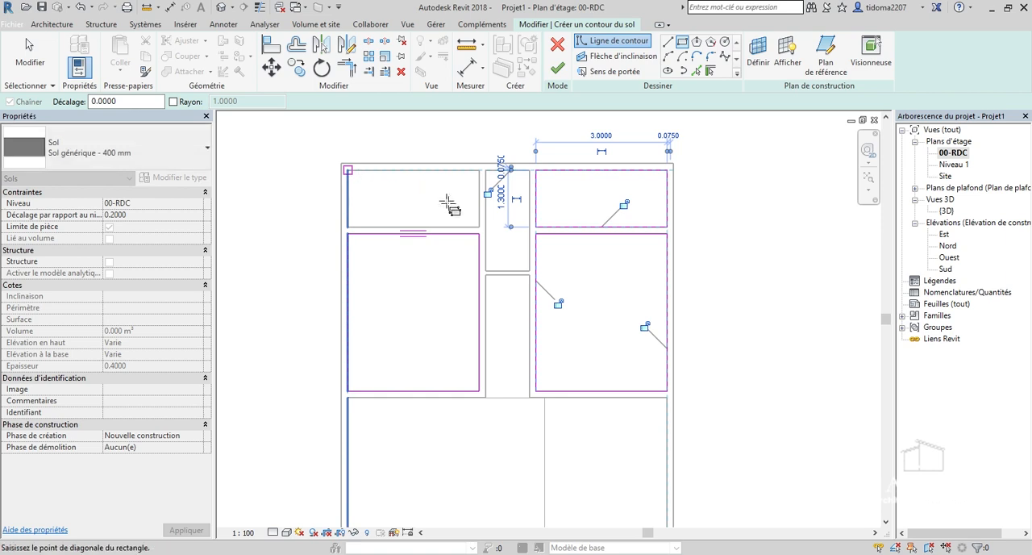
click(479, 227)
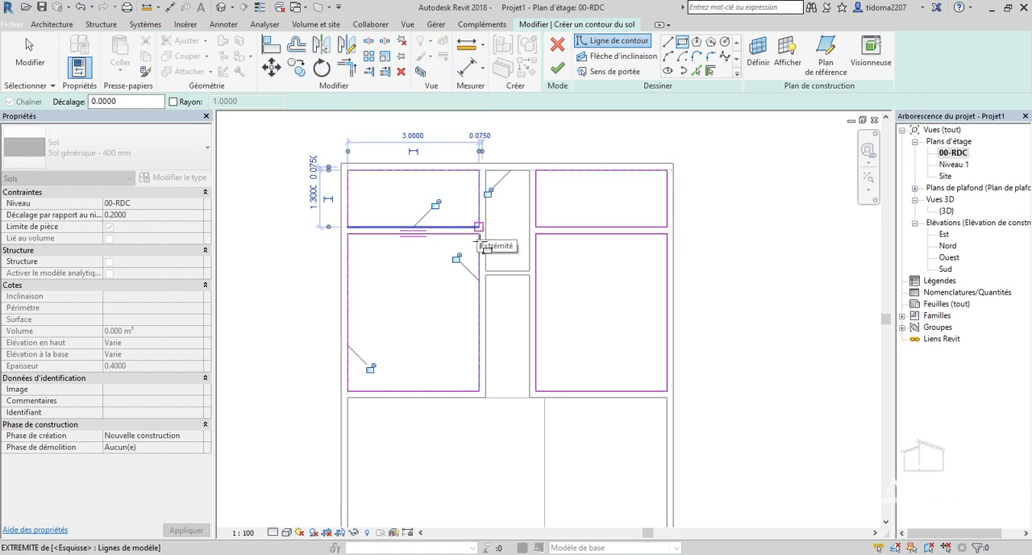
Add rectangular boundaries of 1 m by 2.3 m and 1 m by 2.8 m in the upper and lower narrow central rooms, and finish the floor.
click(486, 171)
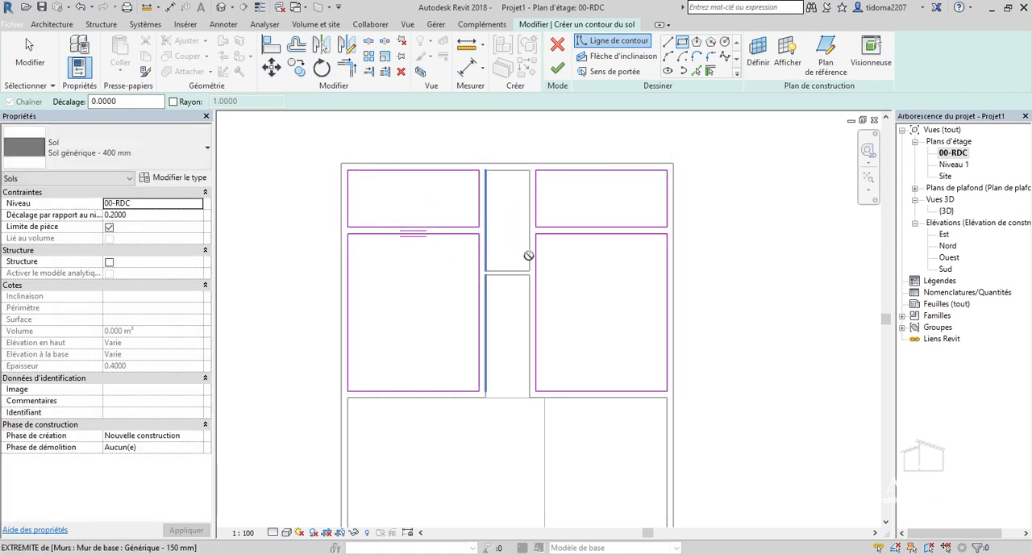
click(528, 269)
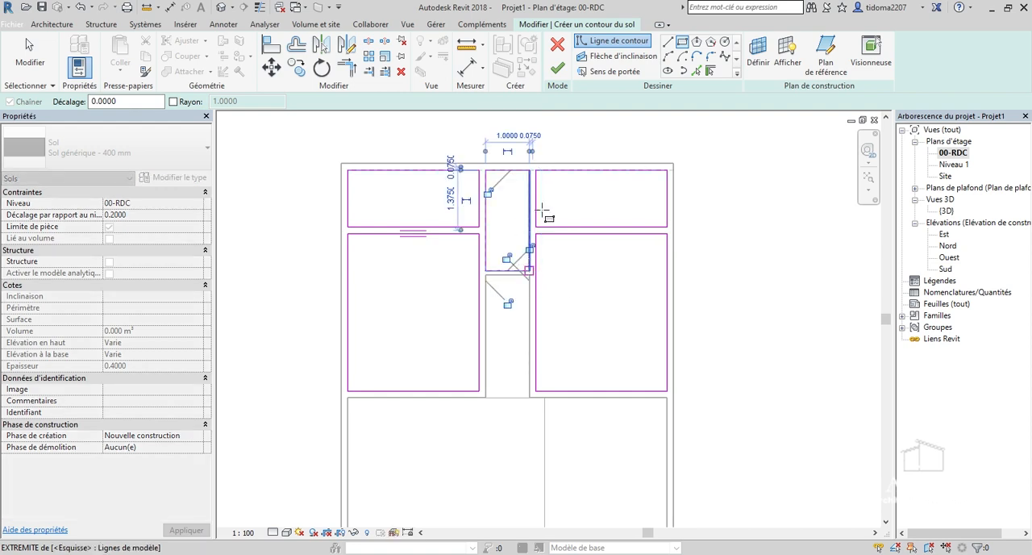
scroll(522, 391, up, 2)
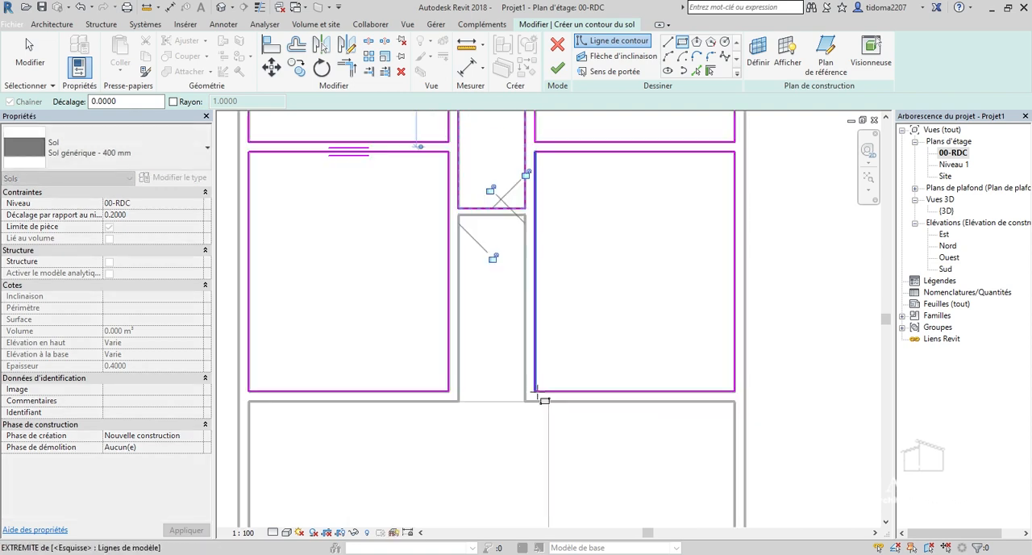
click(460, 401)
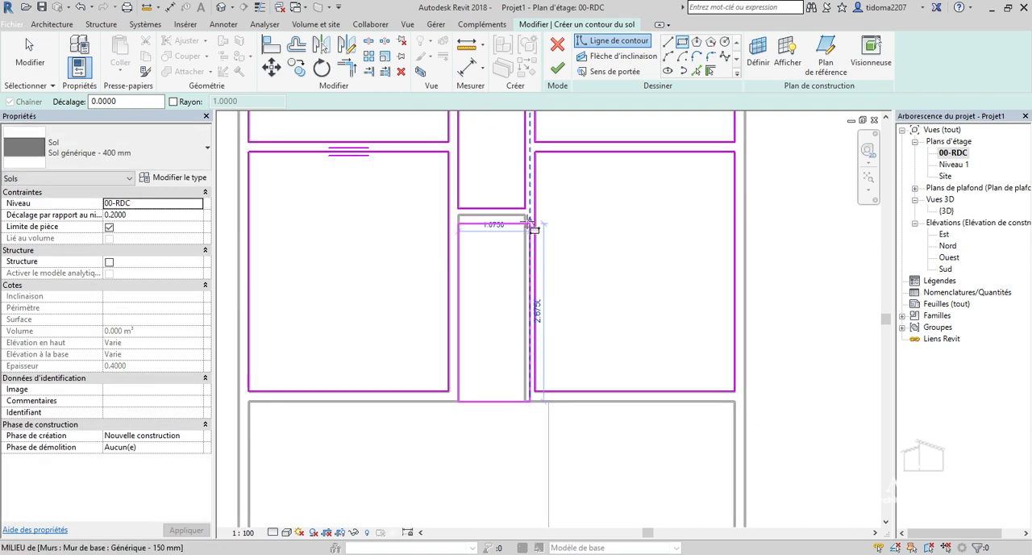
click(522, 218)
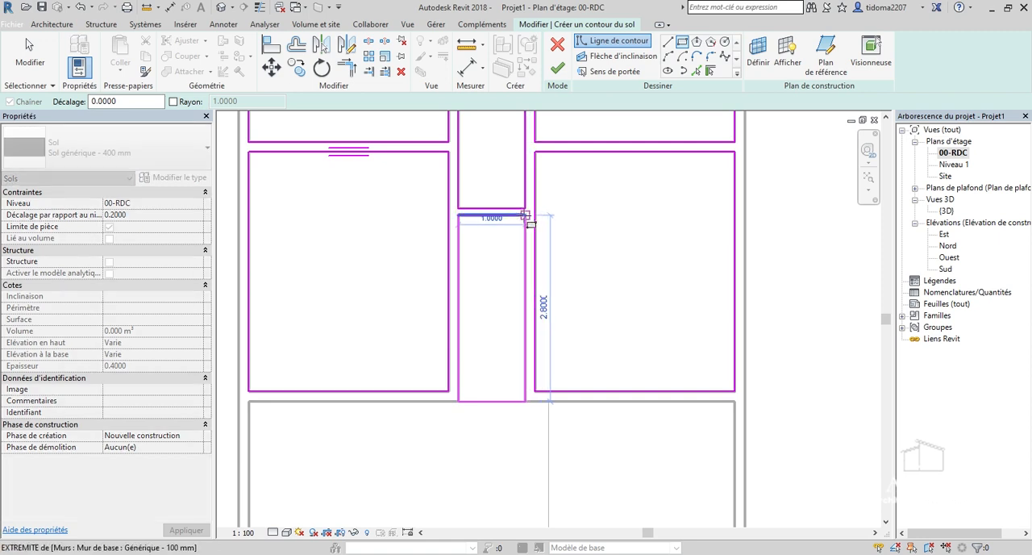
click(525, 216)
click(560, 74)
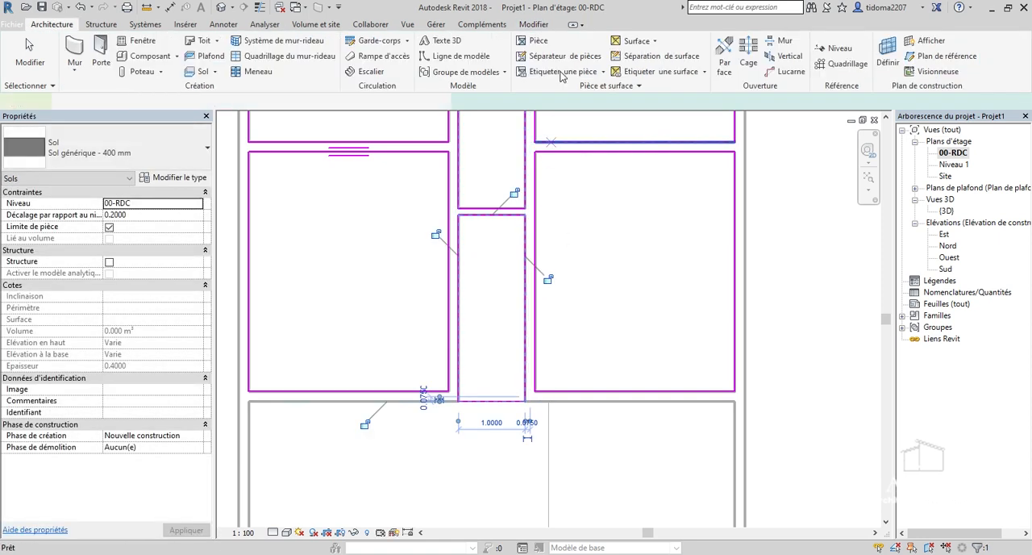
scroll(504, 297, down, 5)
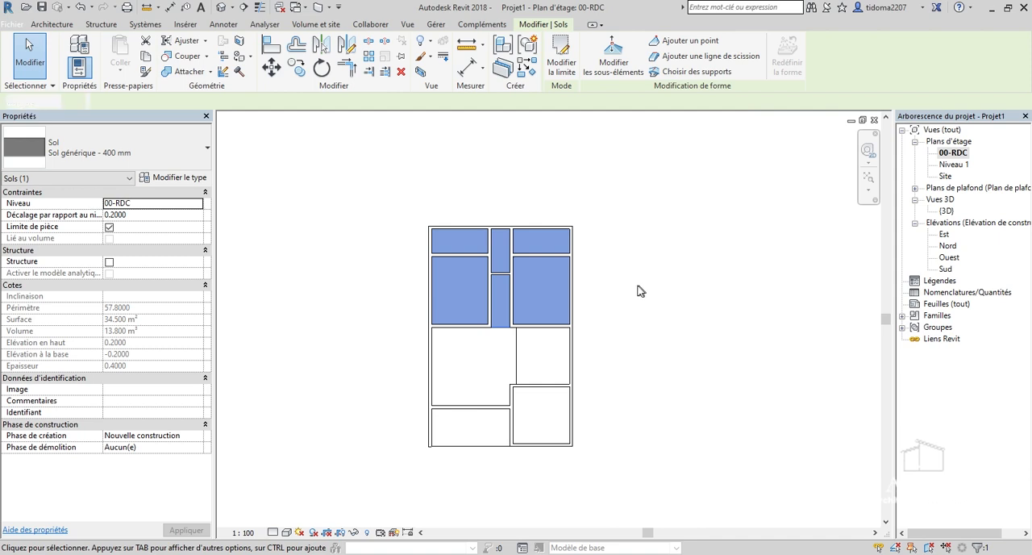
click(613, 336)
scroll(613, 337, down, 2)
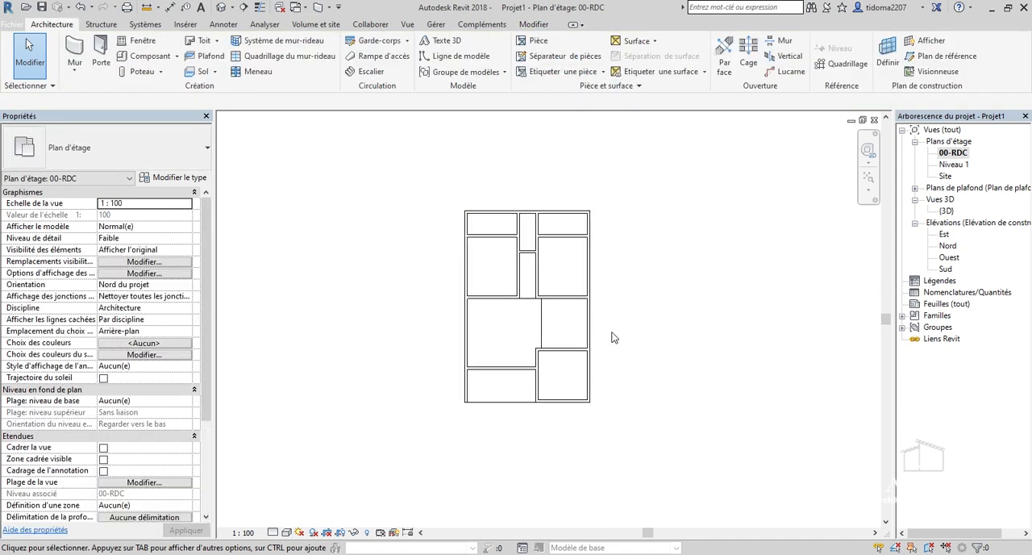
scroll(529, 268, up, 3)
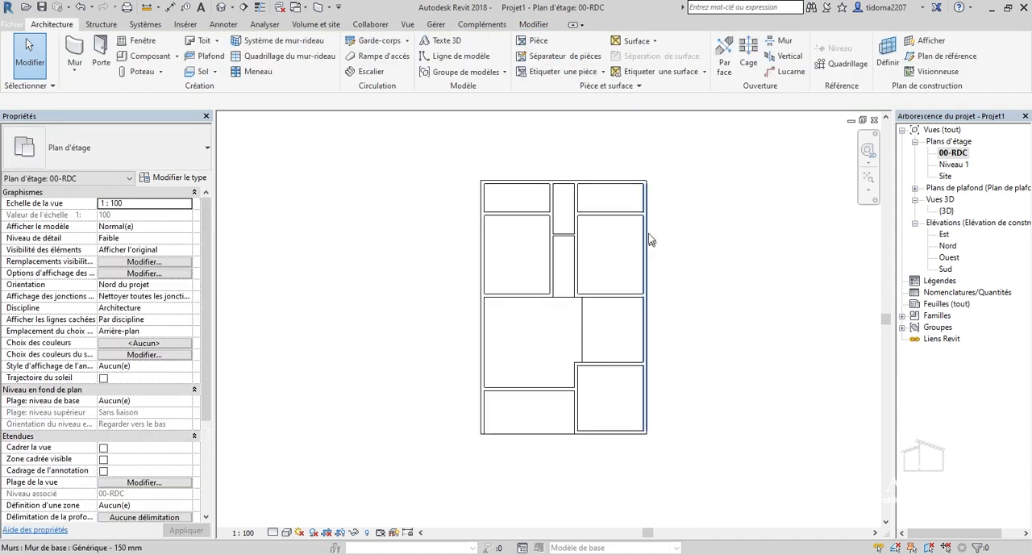
scroll(597, 247, up, 1)
scroll(709, 311, down, 2)
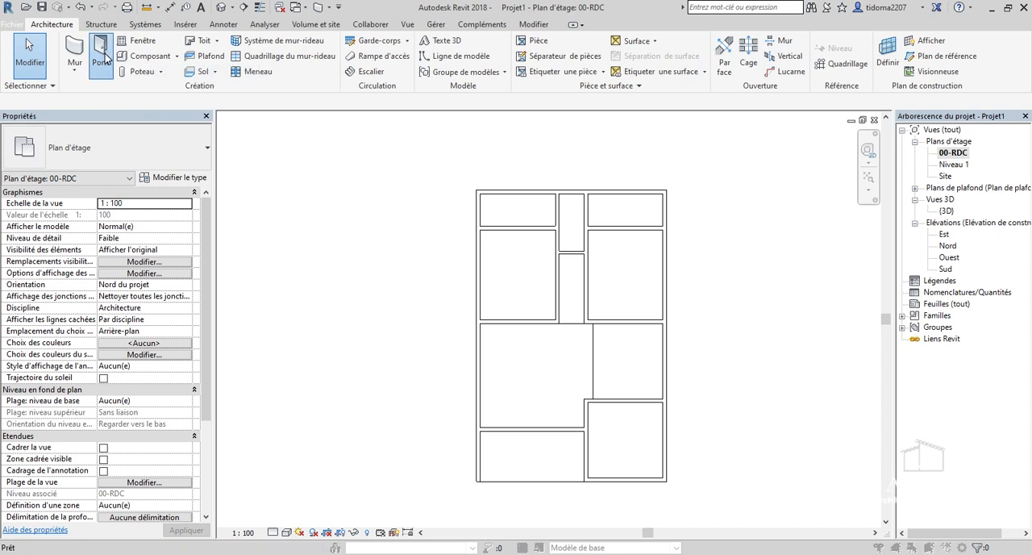
click(551, 233)
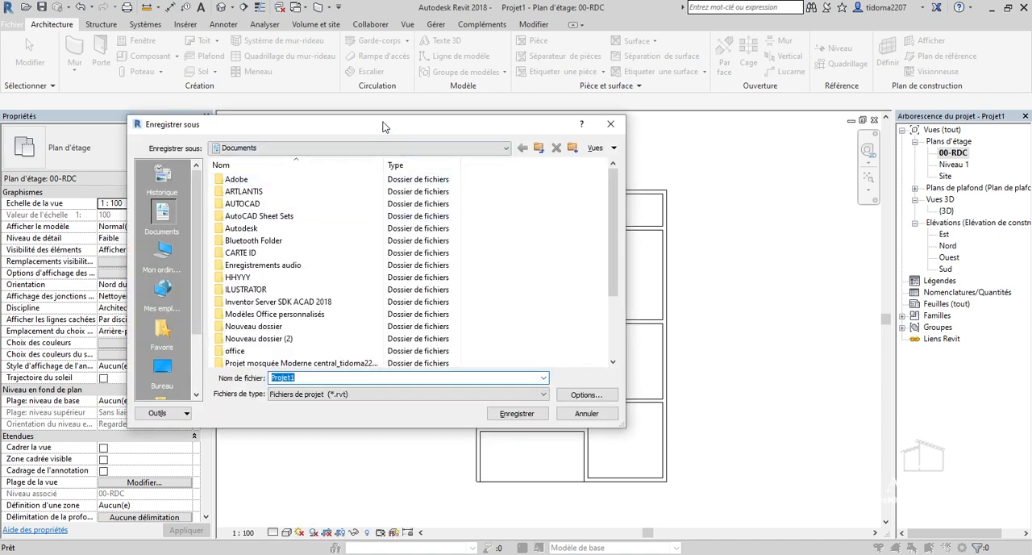
drag(619, 242, 605, 321)
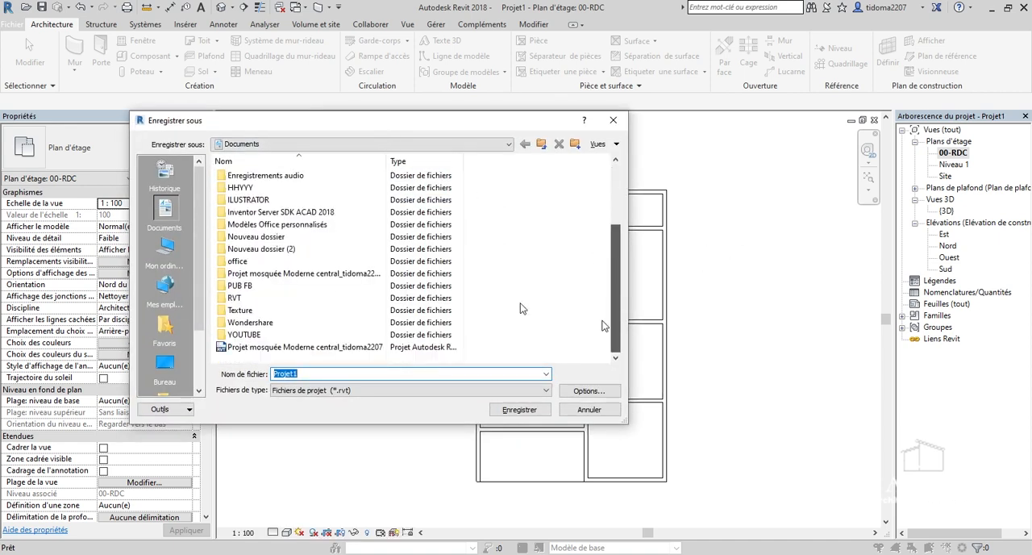
double_click(260, 347)
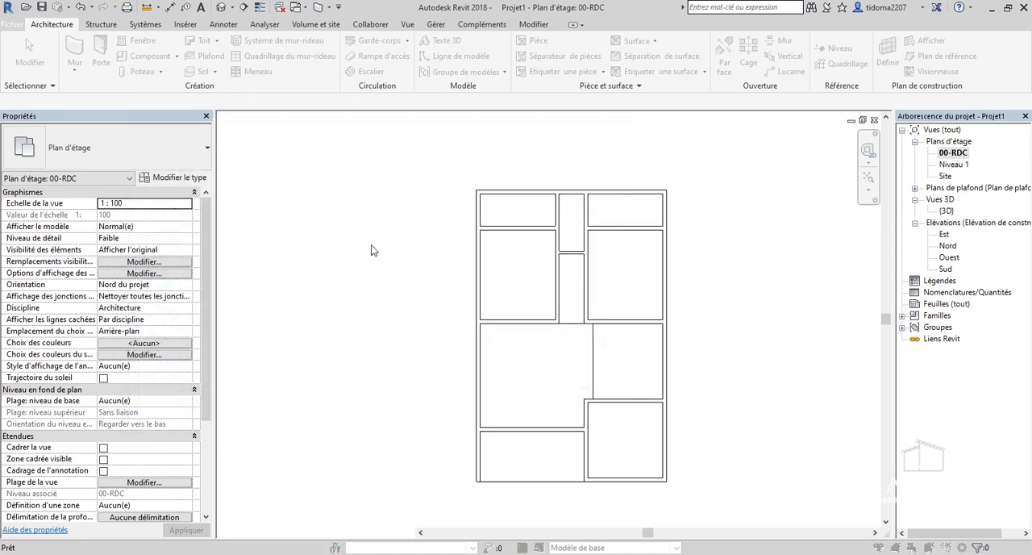
click(591, 319)
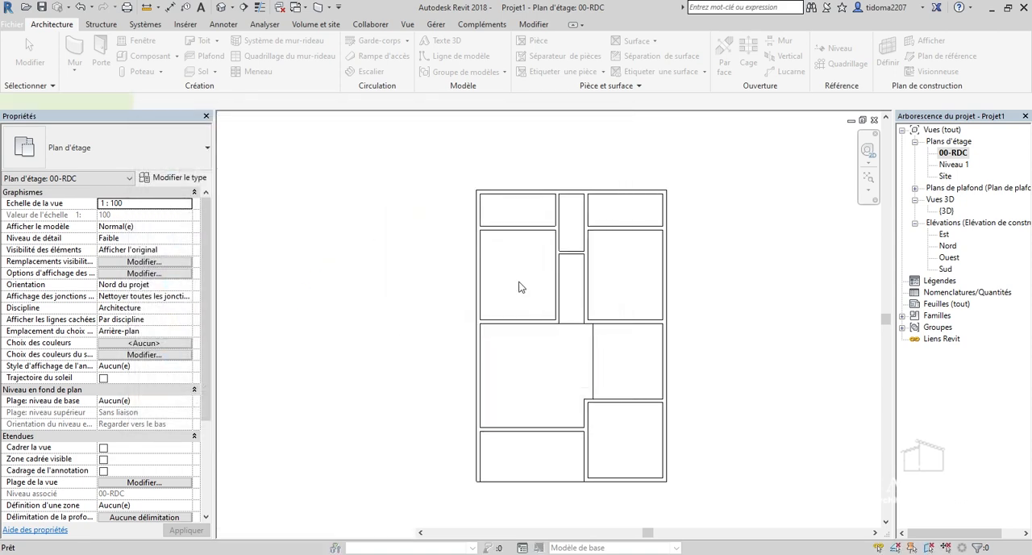
Start the Door tool and save the project in the Documents folder as TUTO 1.
key(d)
key(r)
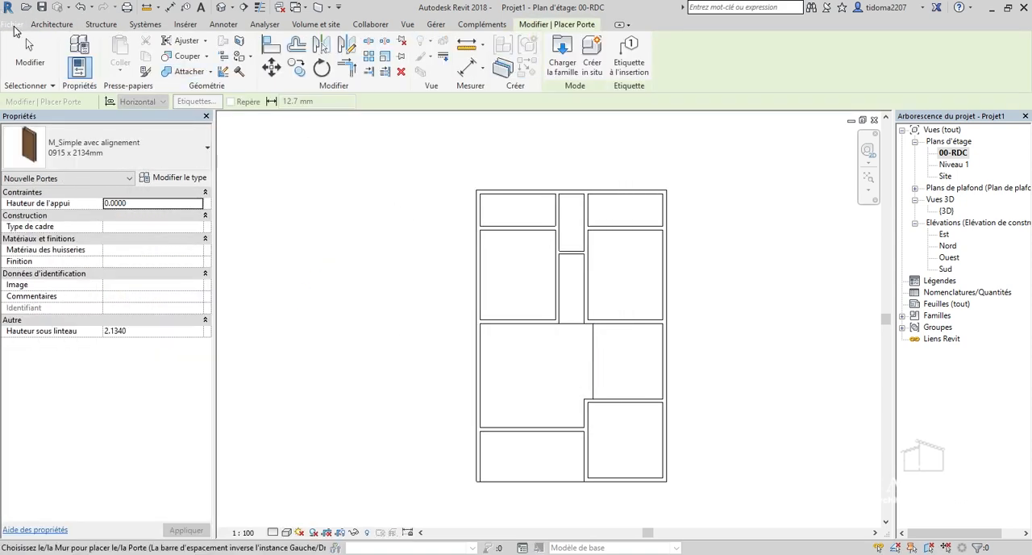
click(12, 27)
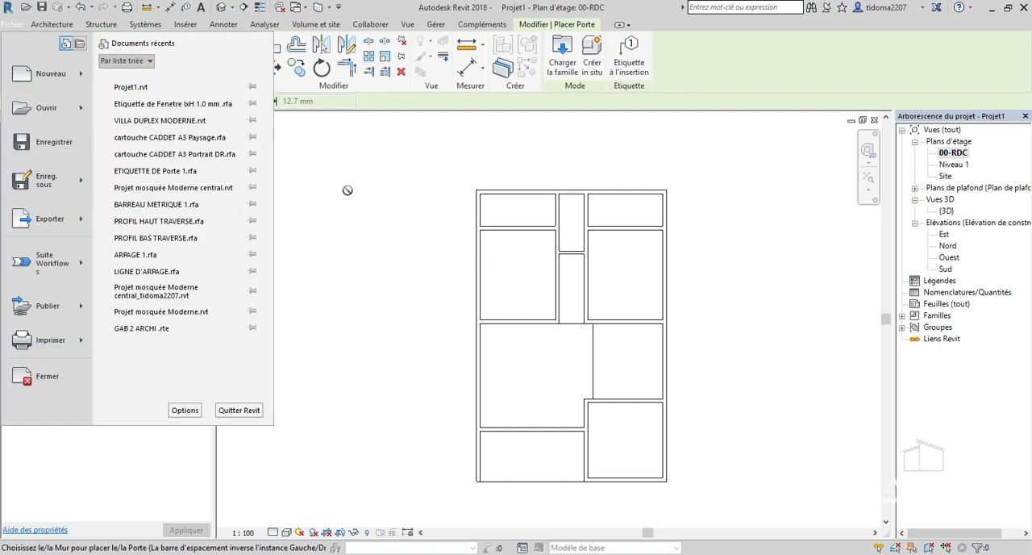
mouse_move(48, 180)
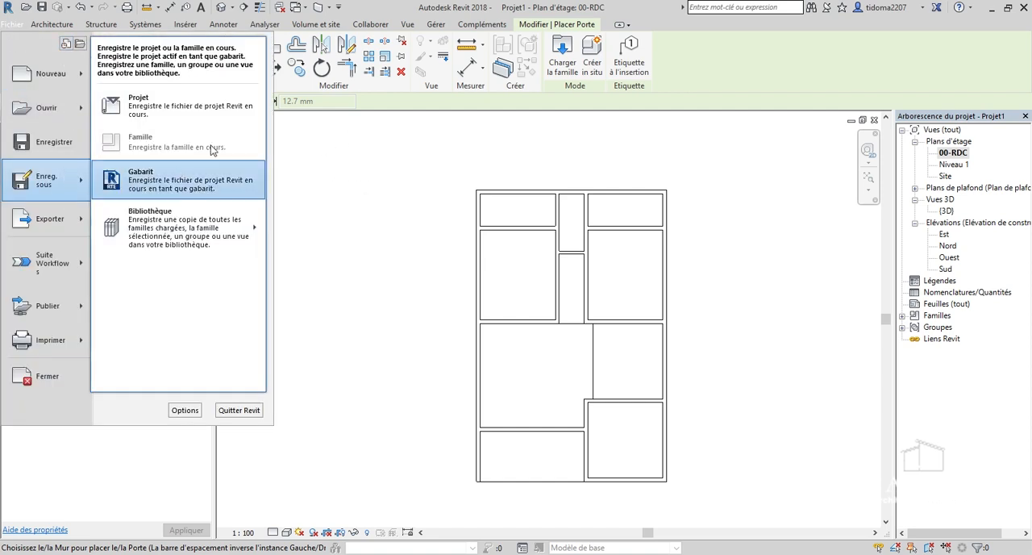
click(179, 102)
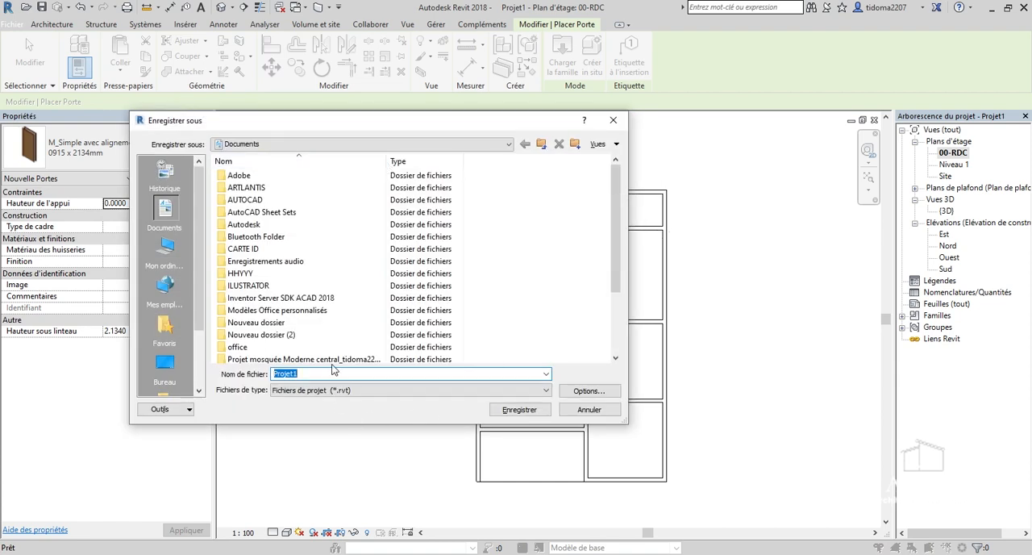
text(TUTO 1)
click(513, 414)
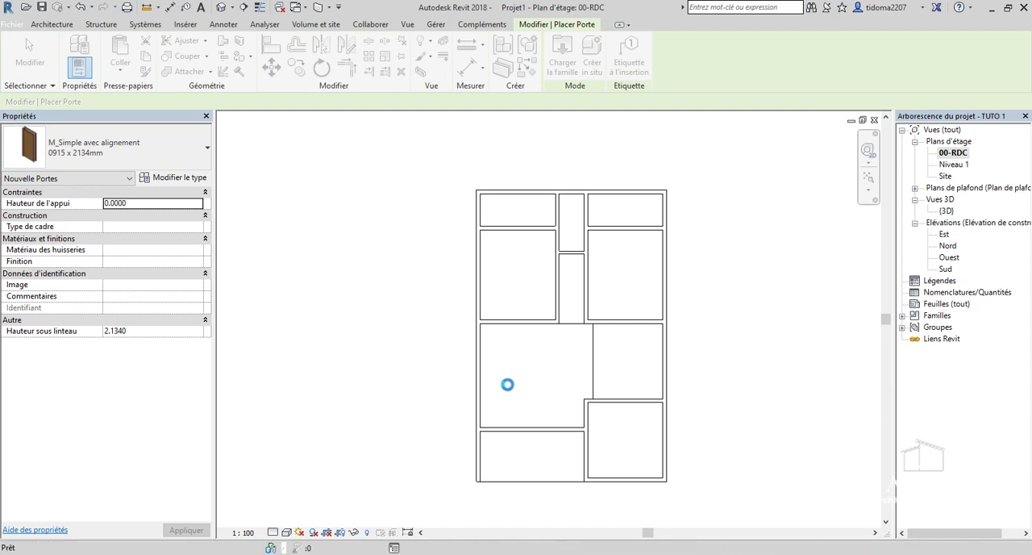
Duplicate the M_Simple avec alignement 0915 x 2134mm door type under the name 800 x 205mm.
scroll(277, 255, up, 3)
scroll(257, 310, down, 2)
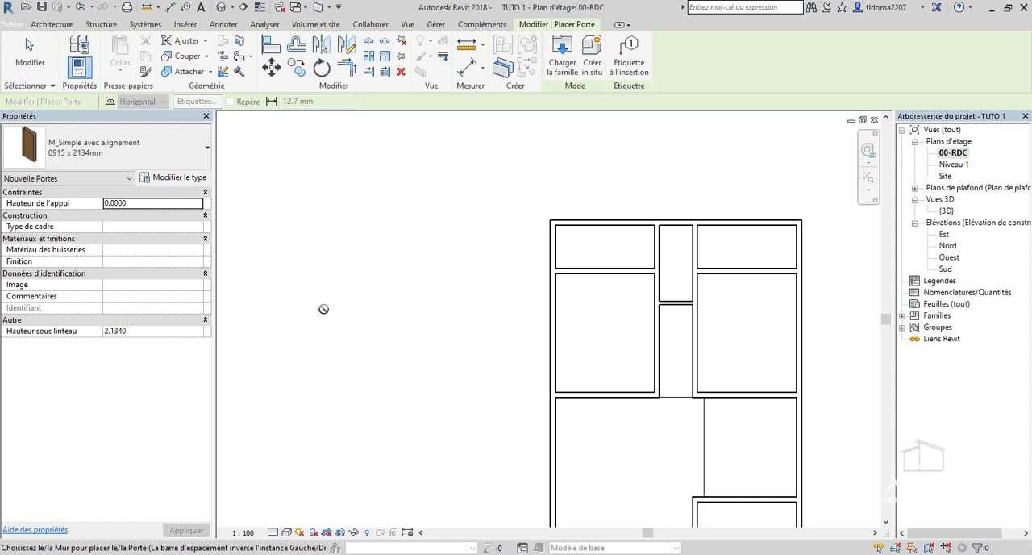
scroll(304, 270, down, 4)
scroll(333, 242, up, 3)
scroll(460, 309, up, 3)
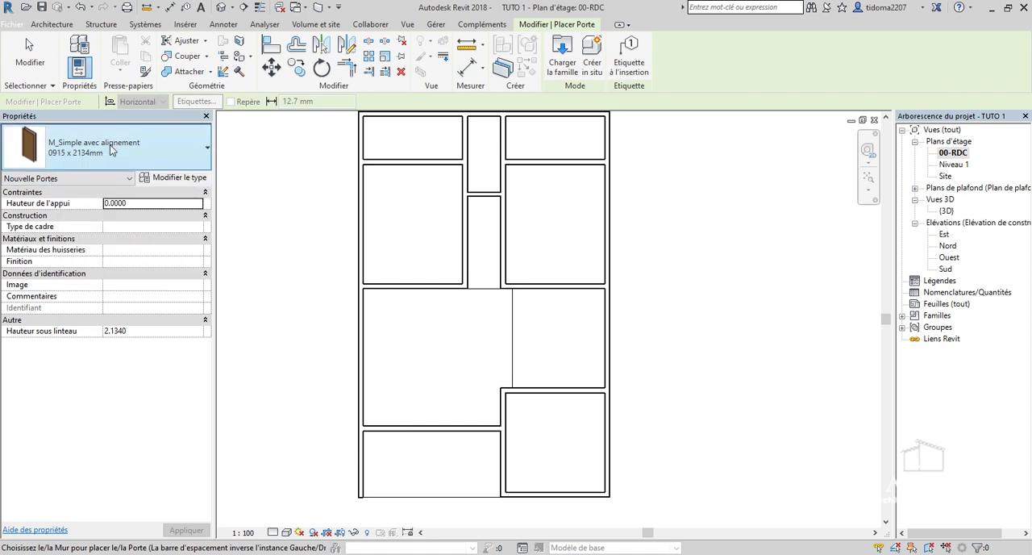
click(202, 187)
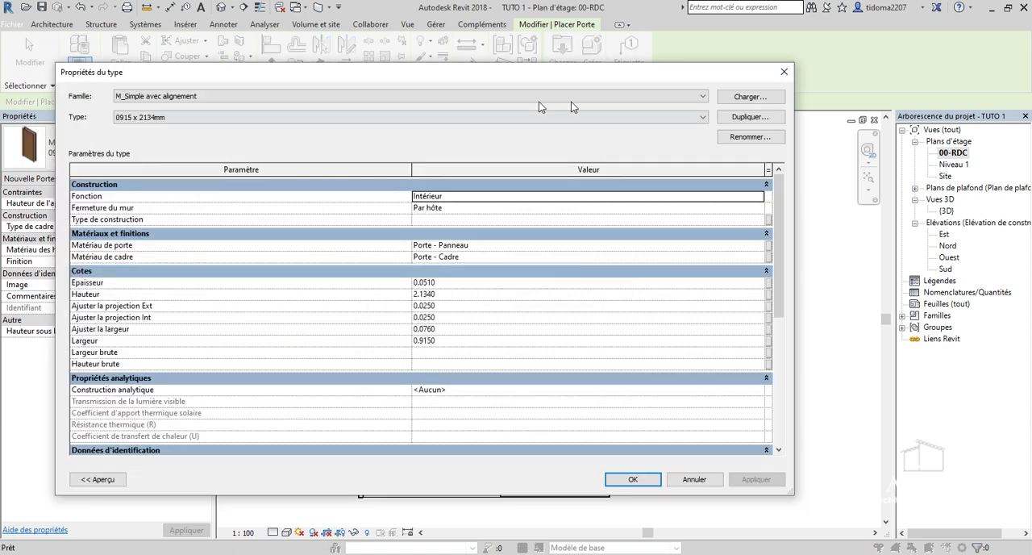
click(755, 117)
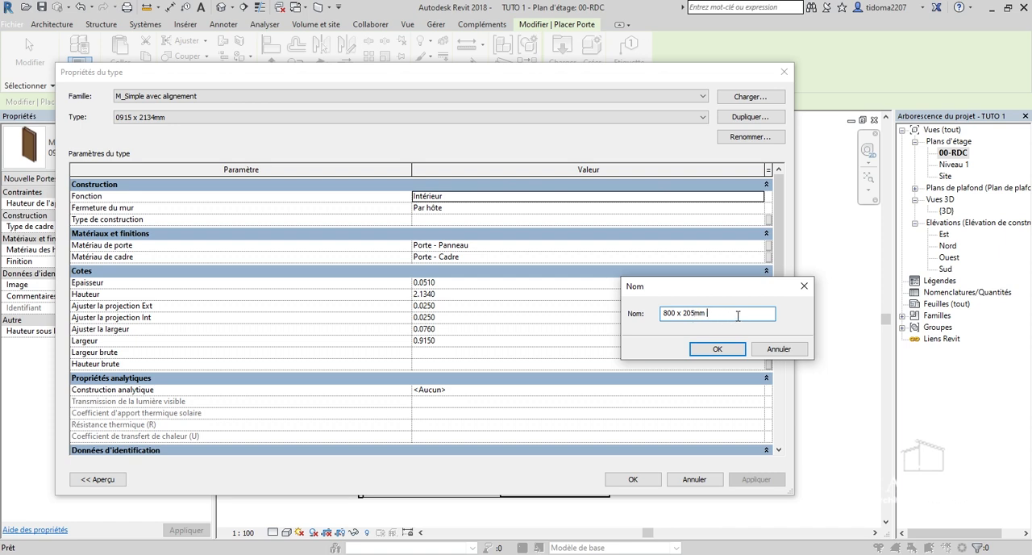
click(732, 350)
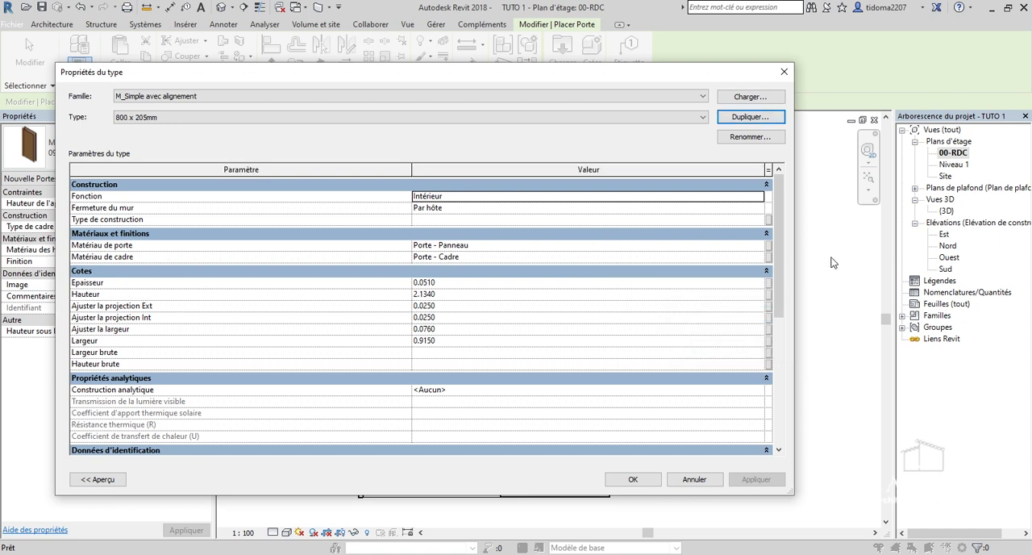
Set the new door type's height (Hauteur) to 2.05 m and its width (Largeur) to 0.8 m.
mouse_move(780, 279)
mouse_down()
mouse_move(782, 309)
mouse_move(782, 281)
mouse_up()
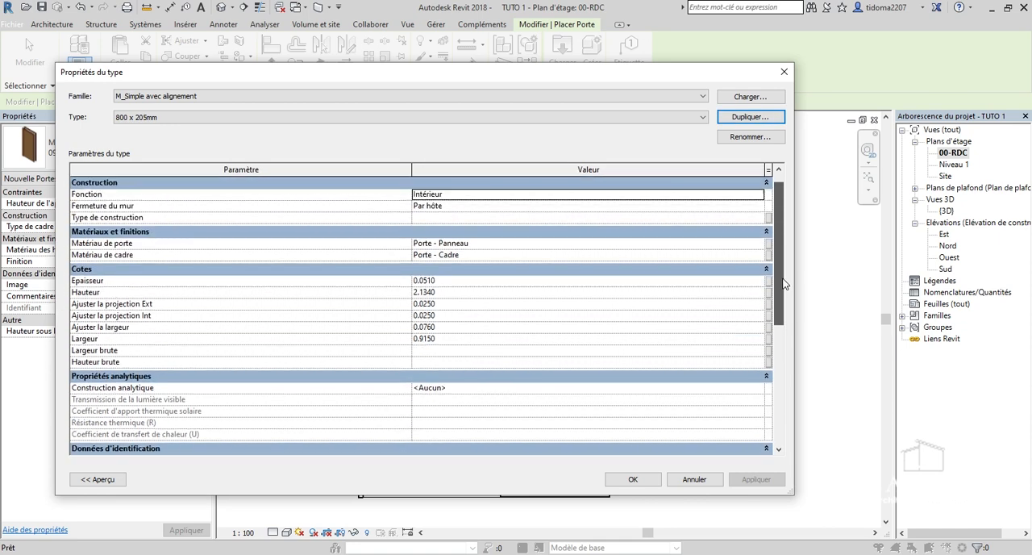
drag(307, 73, 357, 79)
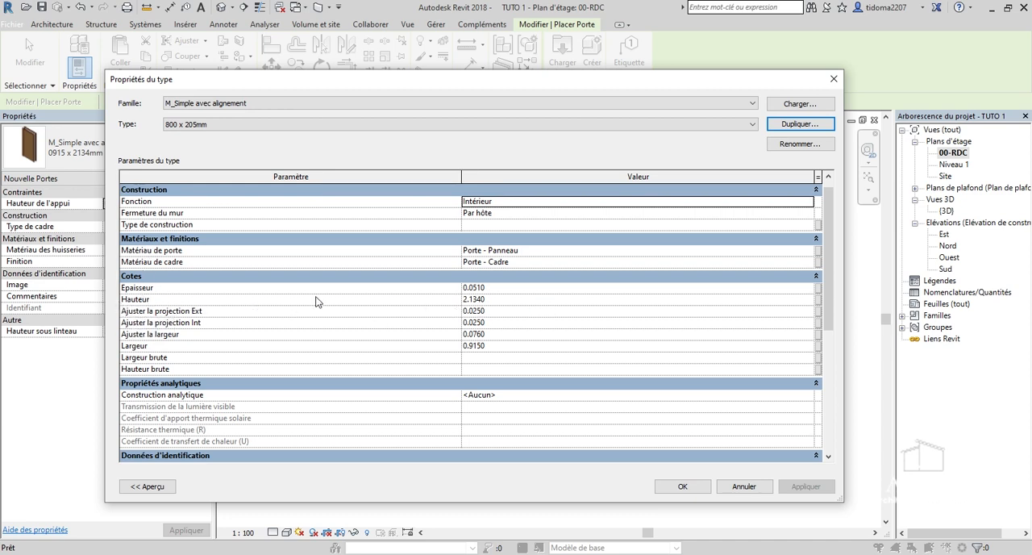
click(508, 300)
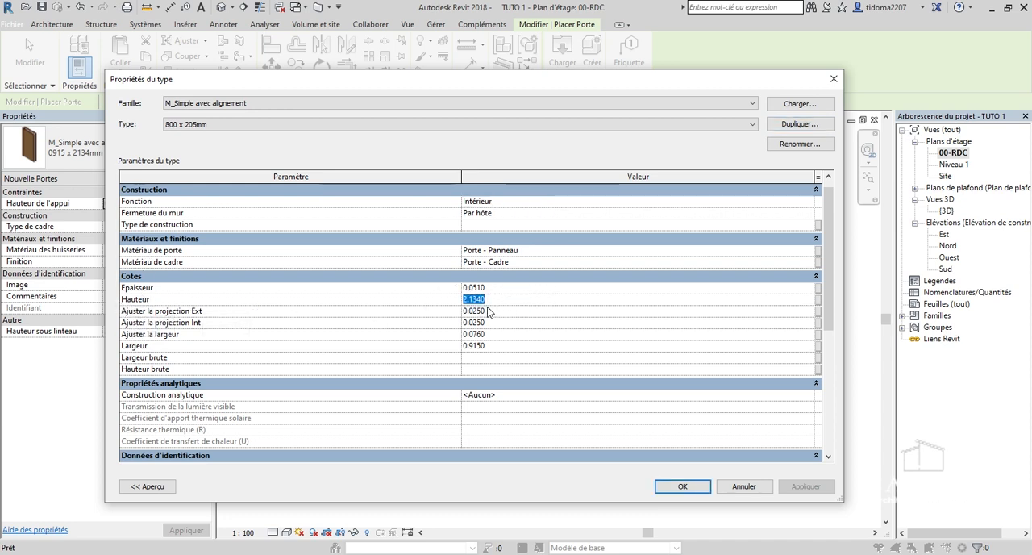
text(2)
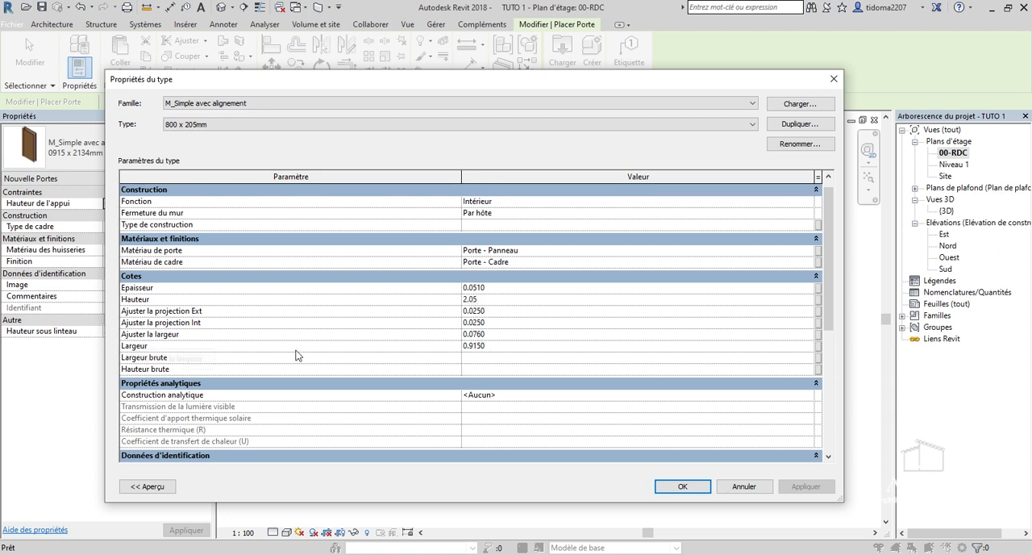
click(526, 348)
text(9)
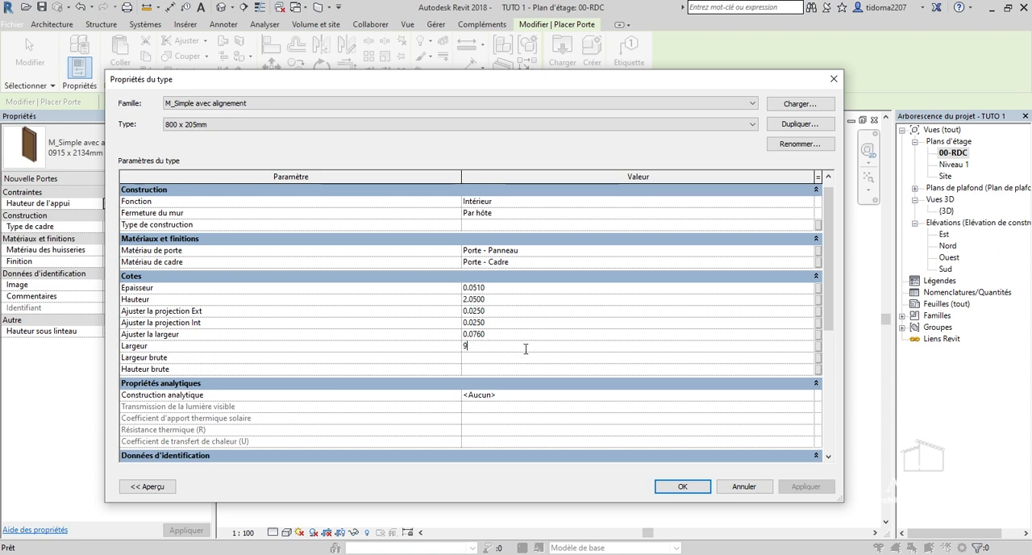
key(BackSpace)
text(0.8)
click(682, 486)
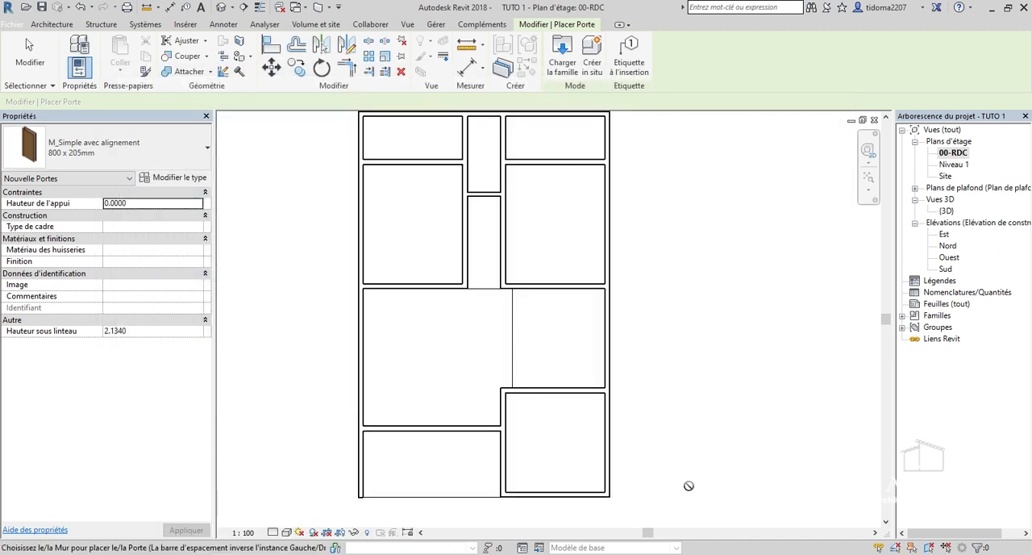
scroll(437, 283, up, 5)
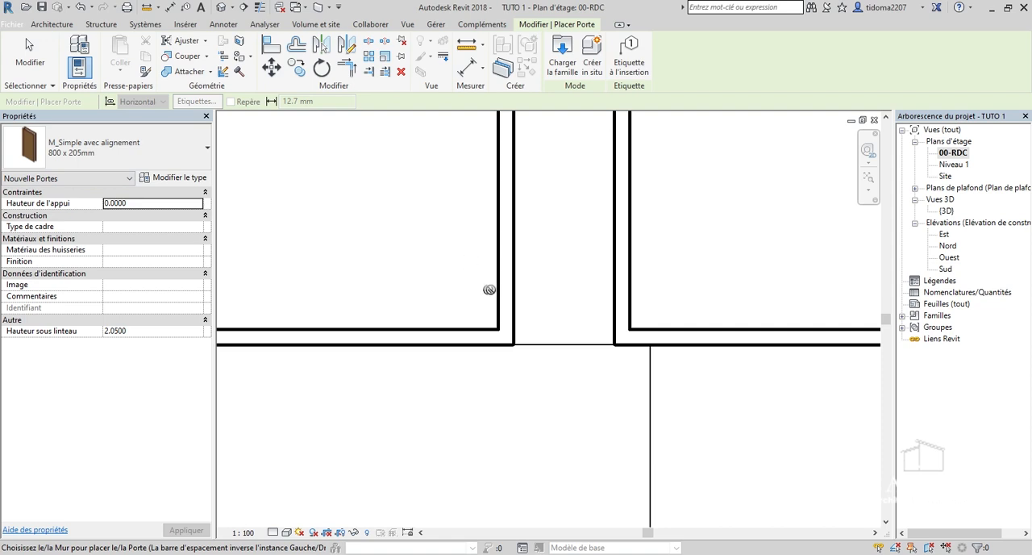
Place an 800 x 205mm door in the central corridor's left wall, centred about 0.5 m from the lower wall, and flip it to open downward-hinged into the left room.
click(500, 287)
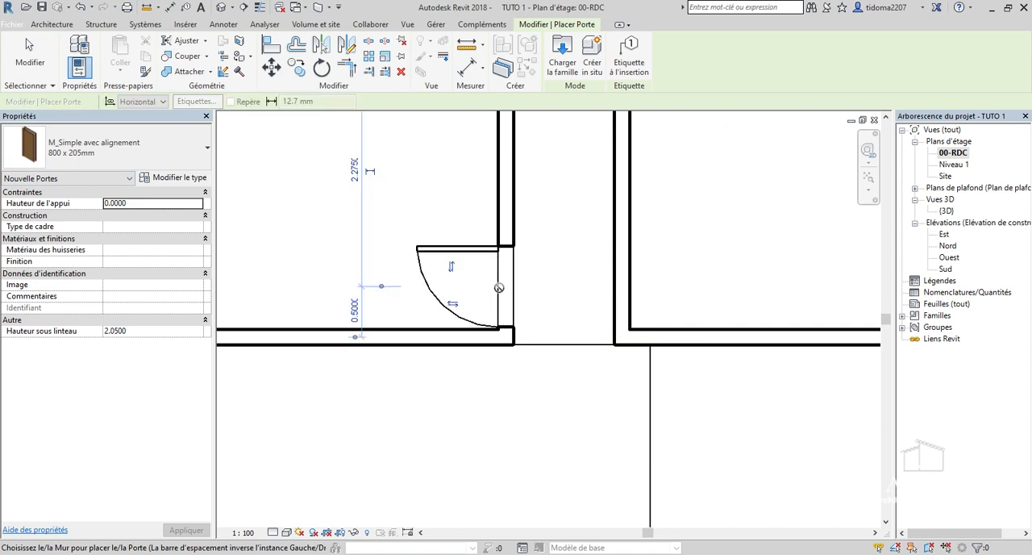
scroll(500, 287, down, 2)
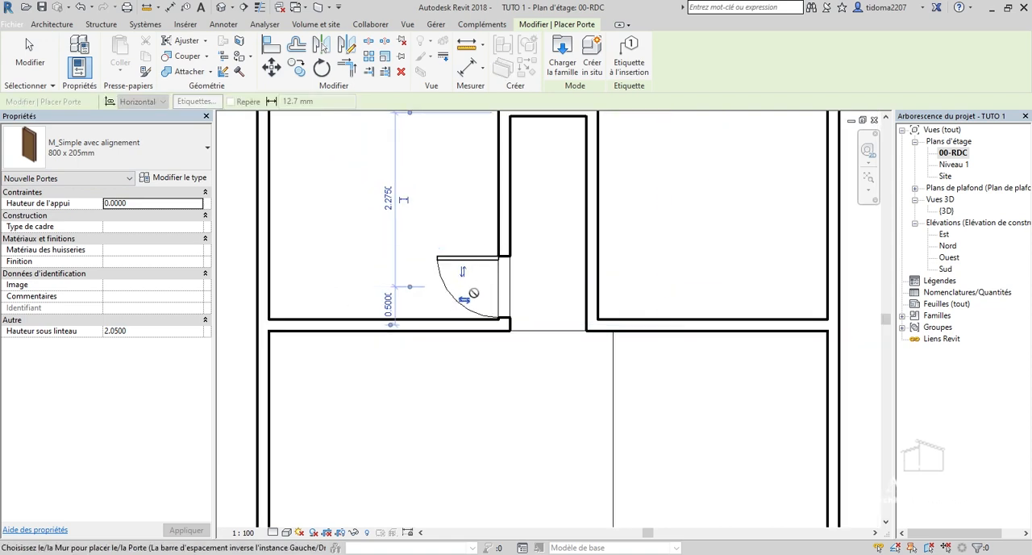
scroll(472, 294, down, 1)
scroll(461, 214, up, 1)
click(461, 305)
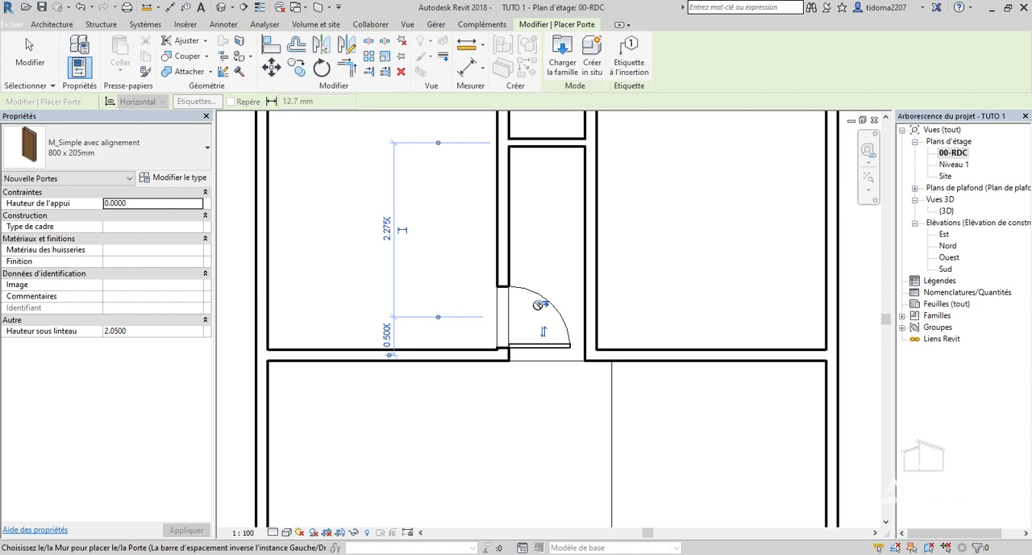
scroll(549, 420, down, 1)
Place a matching 800 x 205mm door in the corridor's right wall, centred about 0.5 m from the lower wall and opening into the right room.
scroll(603, 331, up, 2)
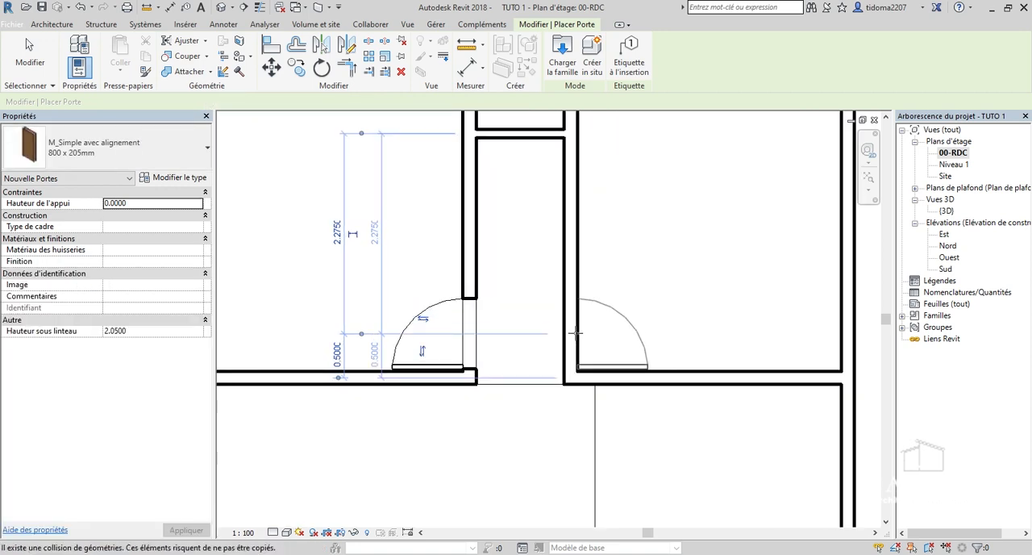
click(575, 332)
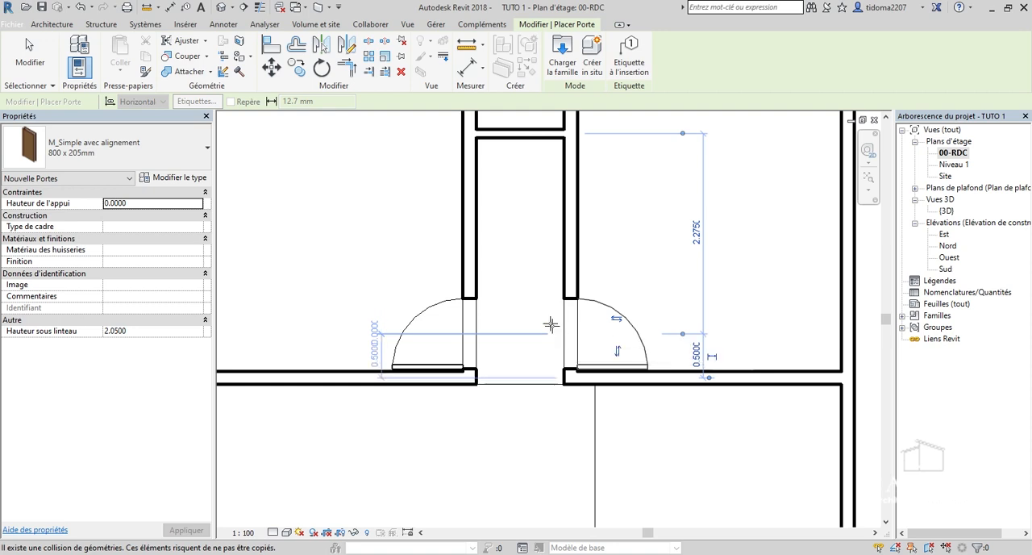
scroll(574, 346, down, 2)
scroll(567, 338, down, 1)
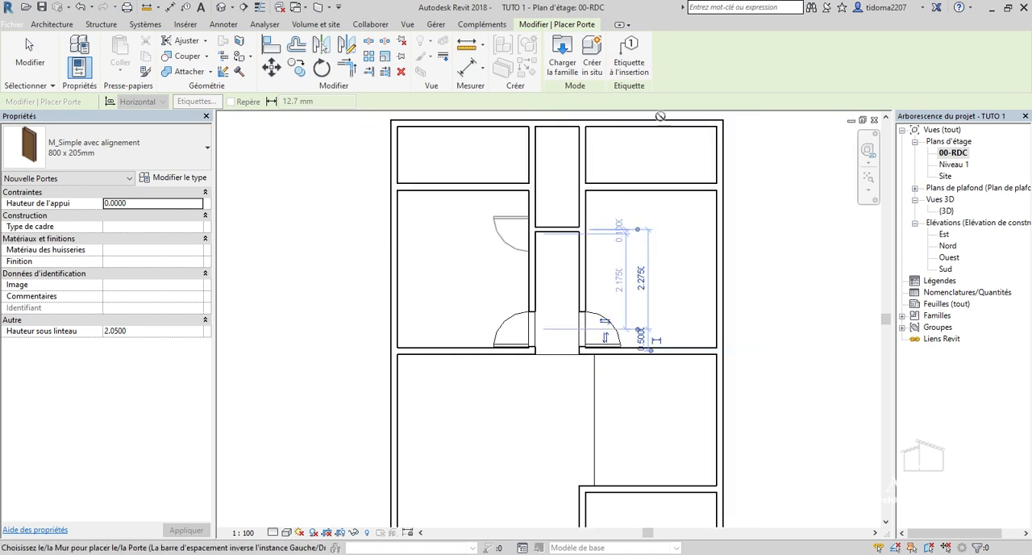
Duplicate the 800 x 205mm door type as 600 x 205mm and set its width (Largeur) to 0.6 m.
scroll(685, 186, up, 3)
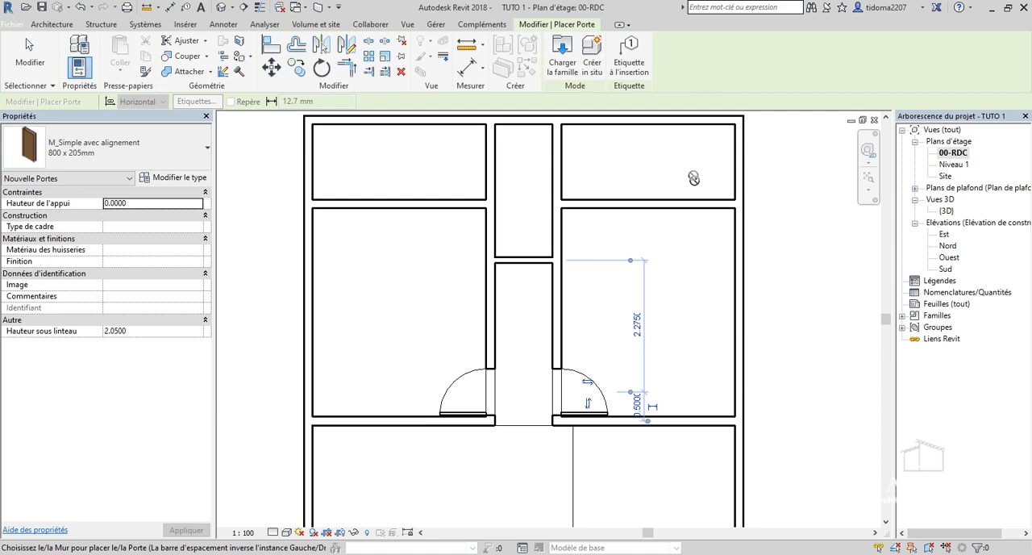
click(162, 178)
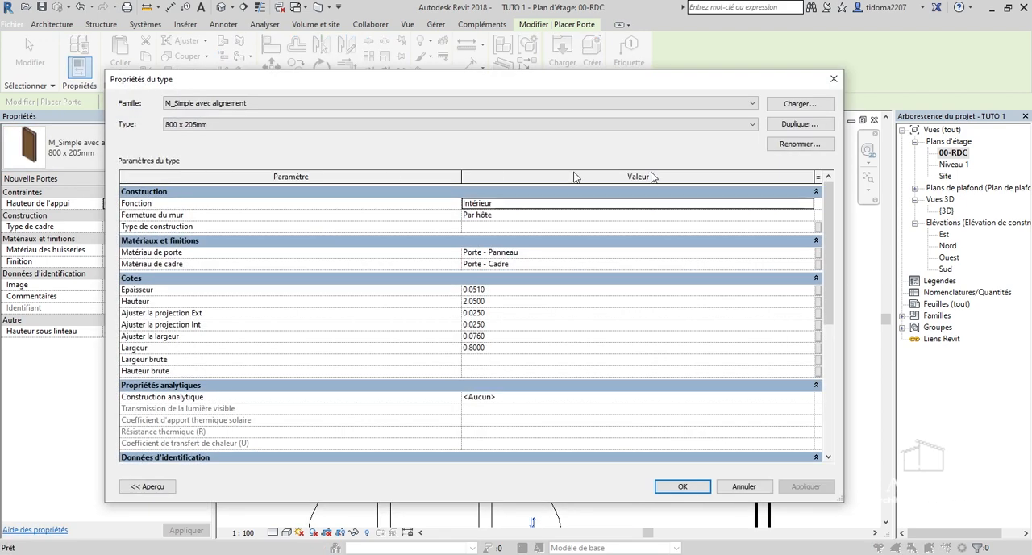
click(799, 124)
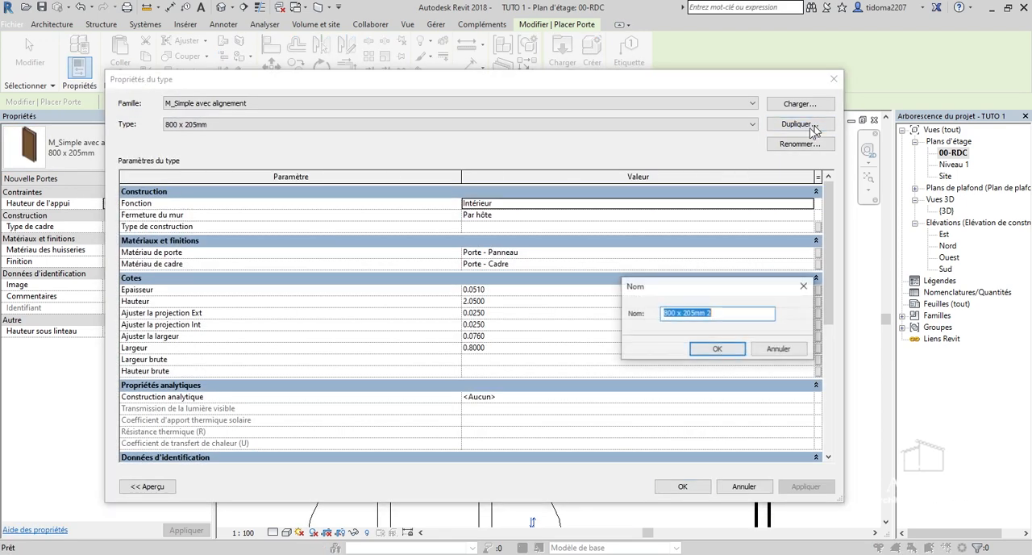
click(666, 310)
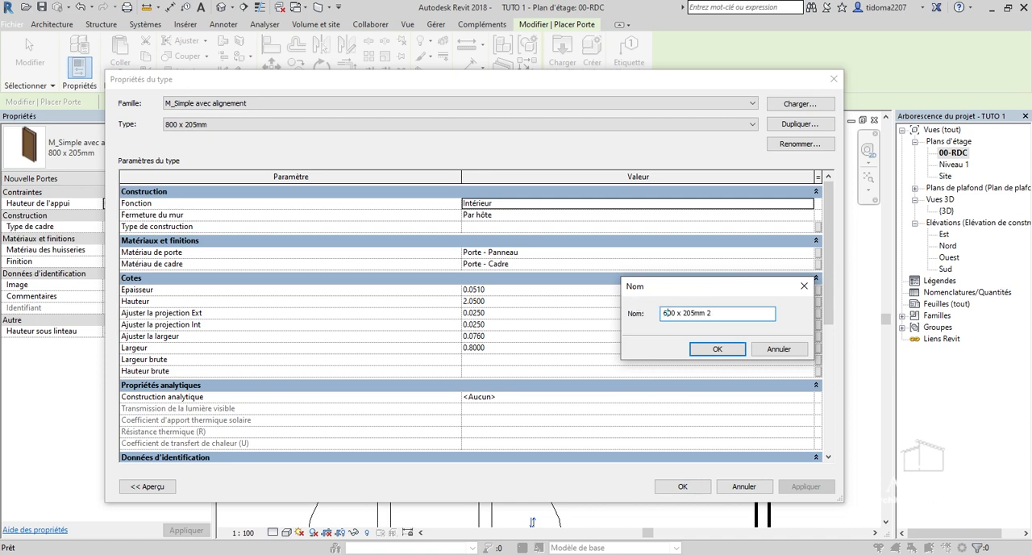
click(728, 355)
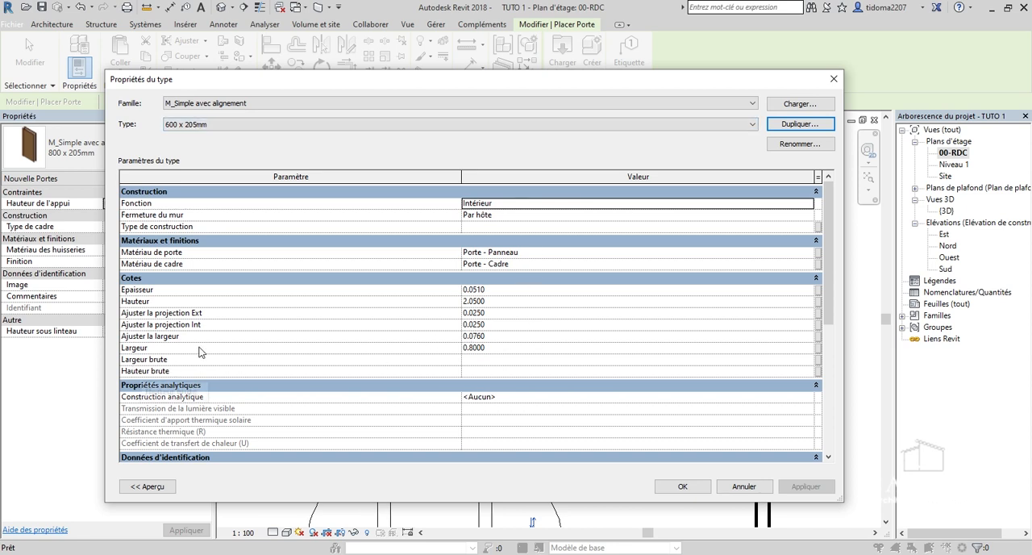
click(523, 352)
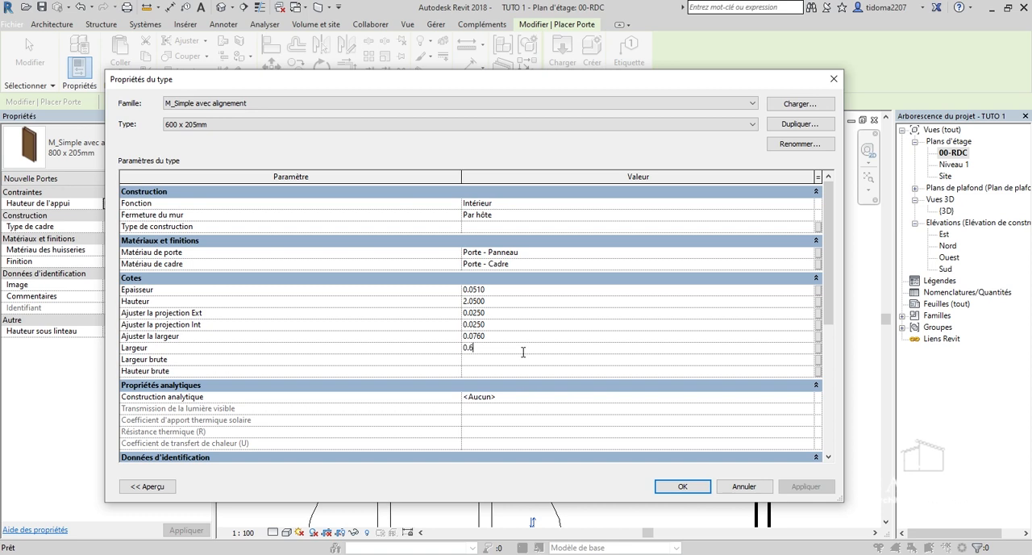
click(682, 486)
Place a 600 x 205mm door in the upper-right room's lower wall, centred about 0.4 m from the outer wall and opening upward.
scroll(739, 251, up, 1)
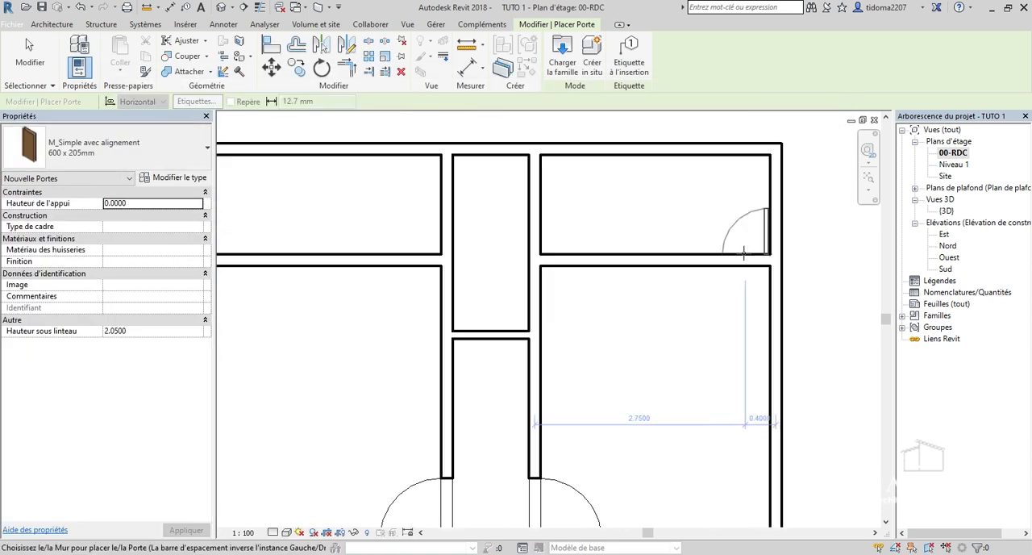
click(745, 253)
scroll(745, 252, down, 1)
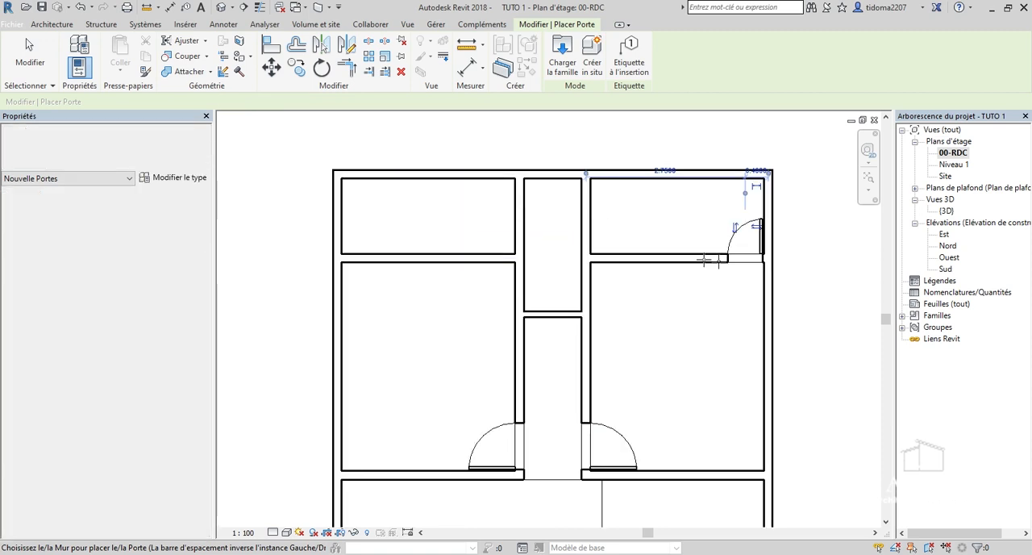
scroll(373, 230, down, 1)
Place a 600 x 205mm door in the upper-left room's lower wall, centred about 0.4 m from the outer wall and hinged beside it.
middle_drag(349, 232, 445, 244)
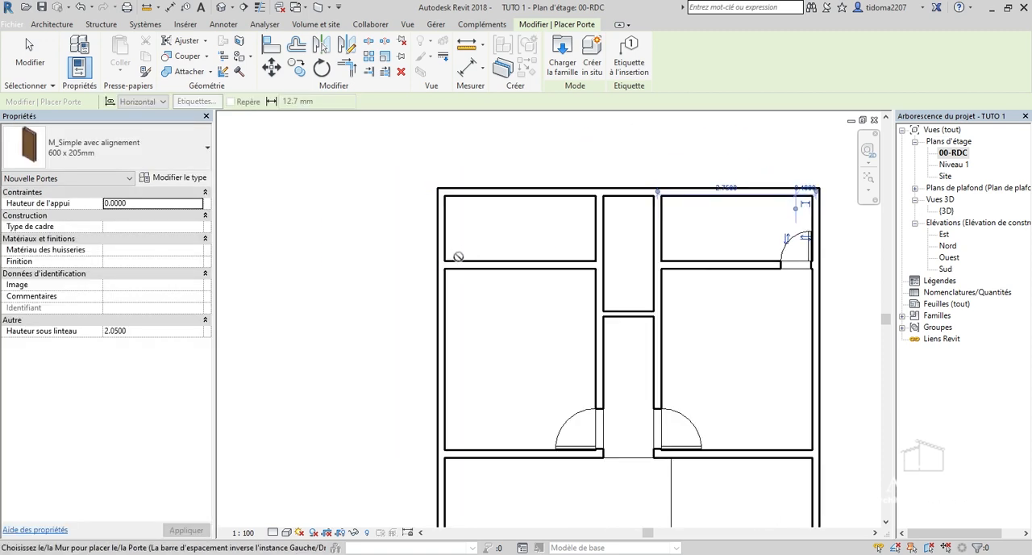
scroll(458, 257, up, 2)
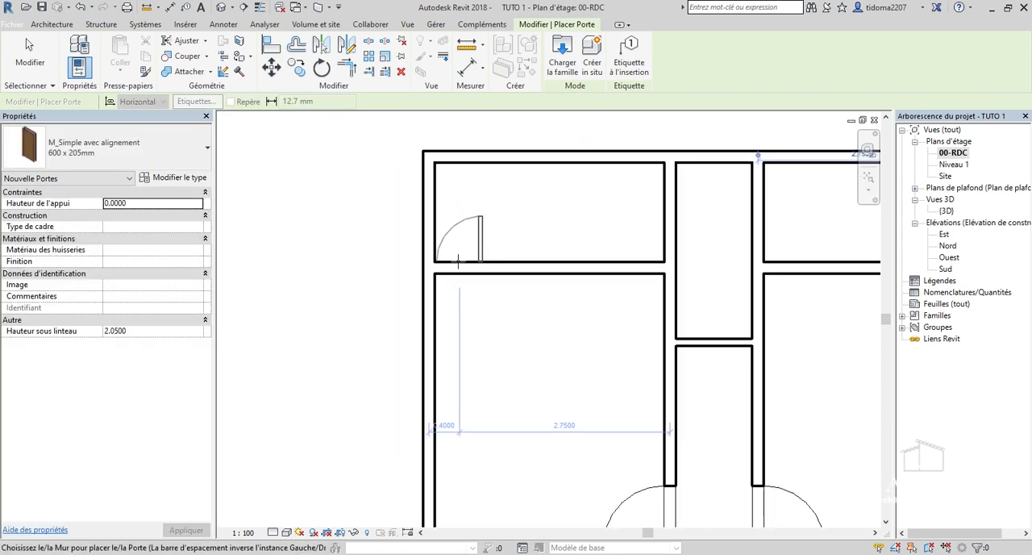
scroll(501, 306, down, 3)
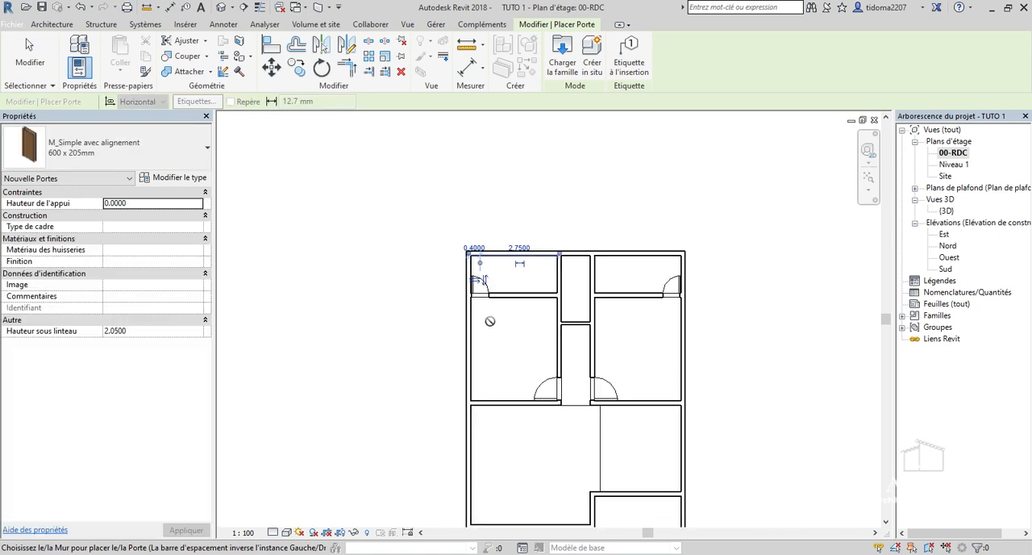
scroll(495, 319, up, 2)
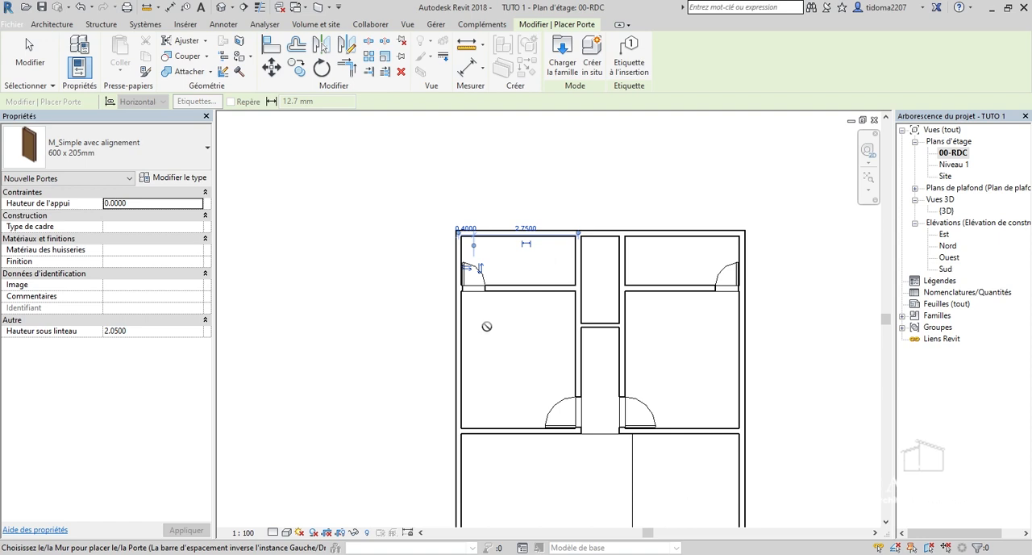
scroll(509, 315, up, 1)
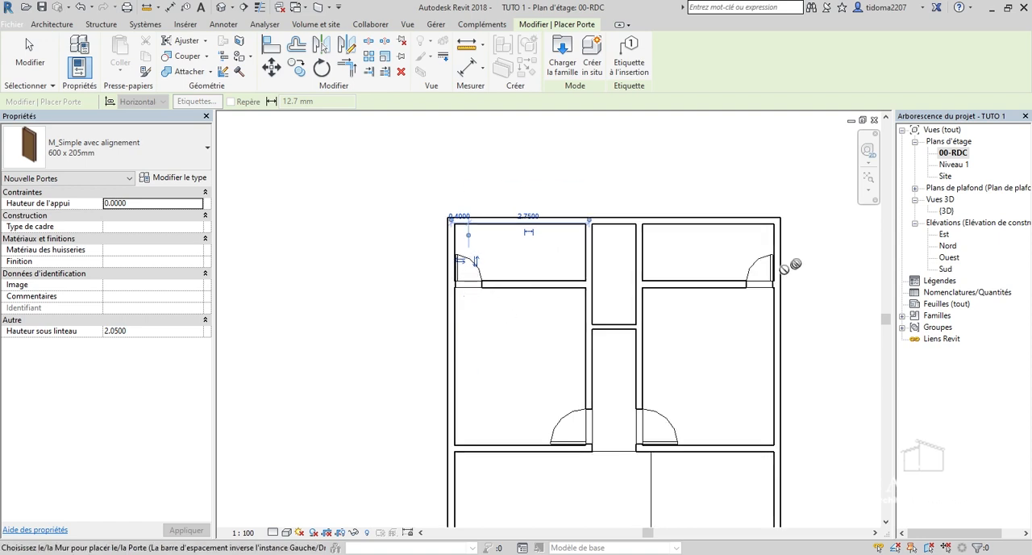
Place a 600 x 205mm door in the partition between the two narrow central rooms, centred about 0.4 m from the right wall.
scroll(657, 265, down, 1)
scroll(657, 331, up, 2)
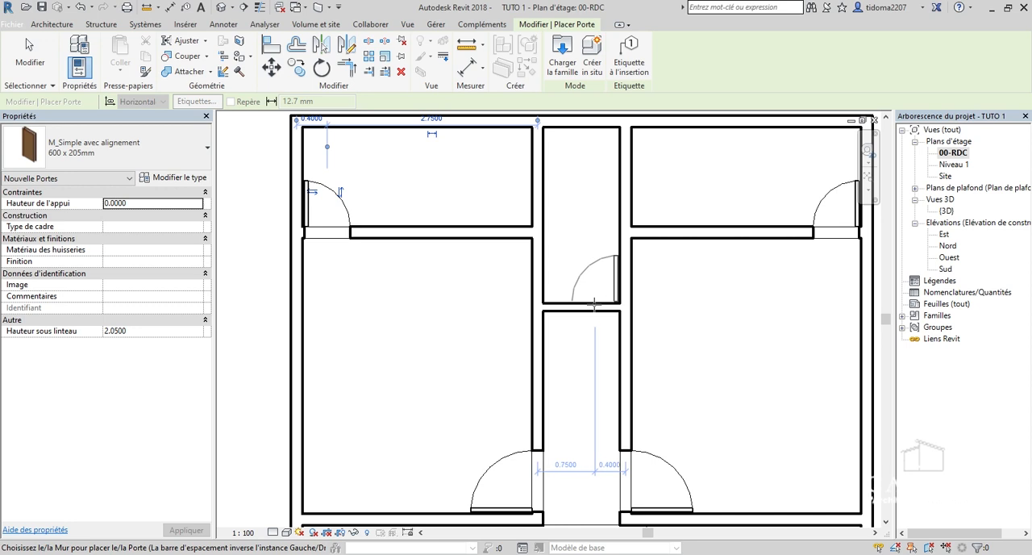
scroll(523, 237, down, 3)
scroll(522, 231, down, 1)
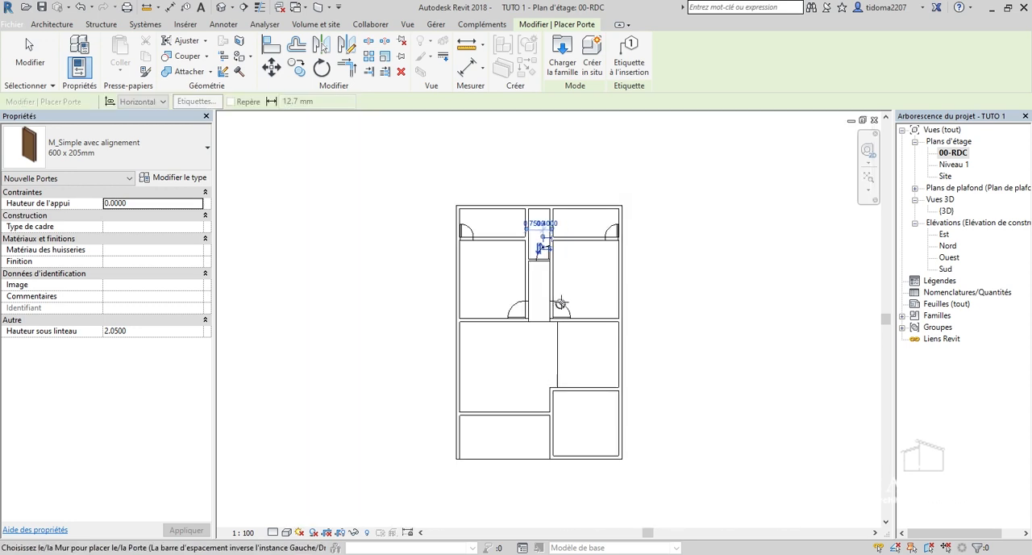
Duplicate the 600 x 205mm door type under the name 900 x 205mm.
scroll(578, 446, up, 1)
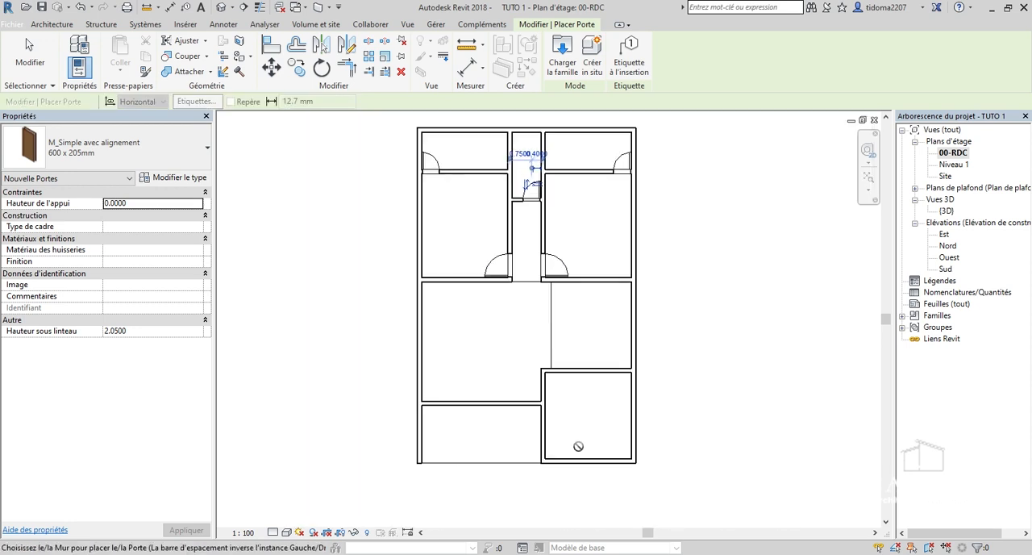
scroll(576, 453, up, 2)
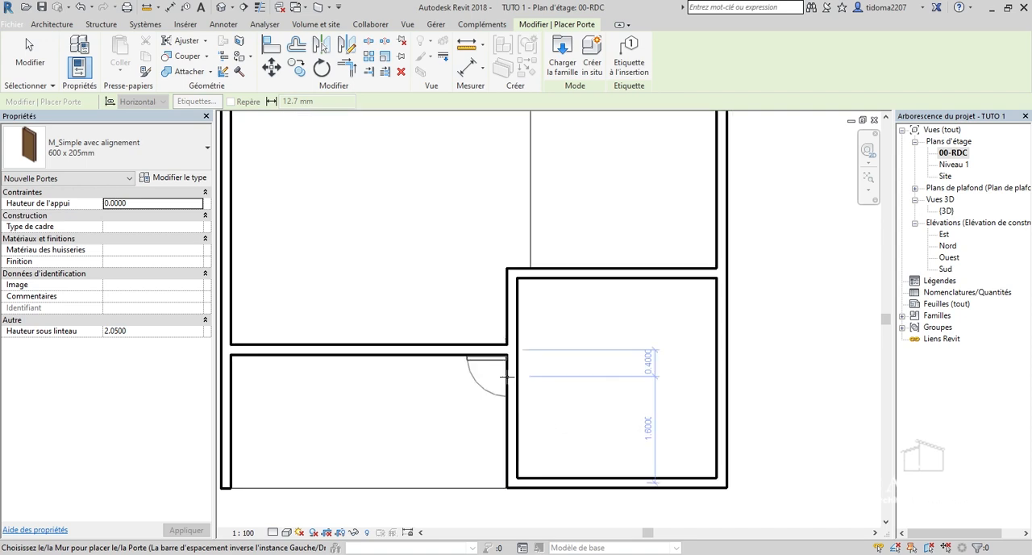
click(123, 156)
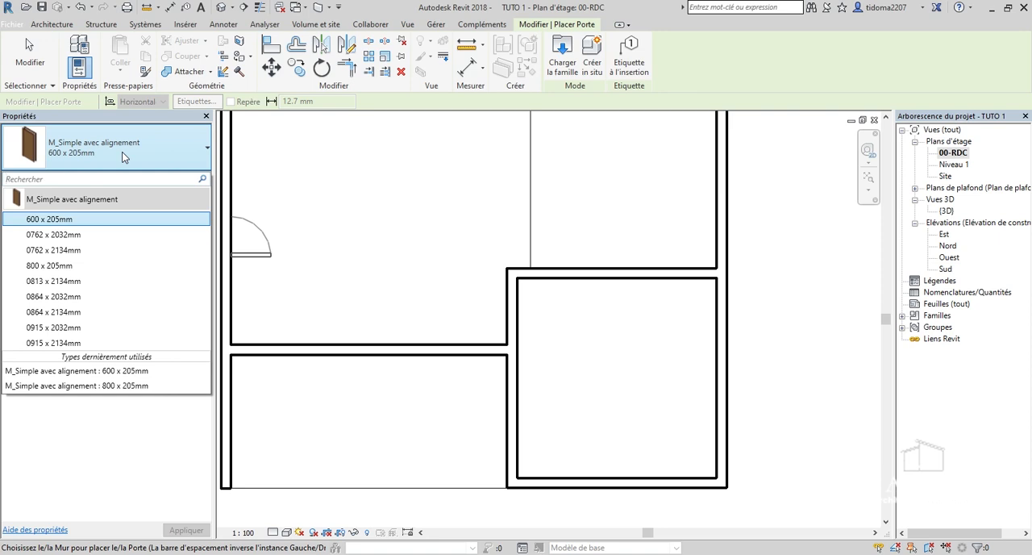
click(169, 168)
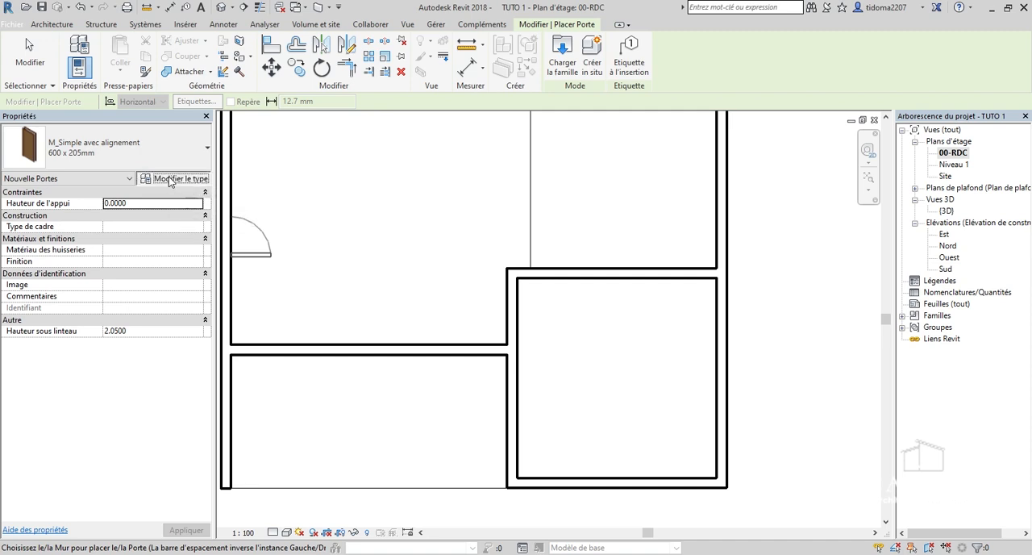
click(169, 177)
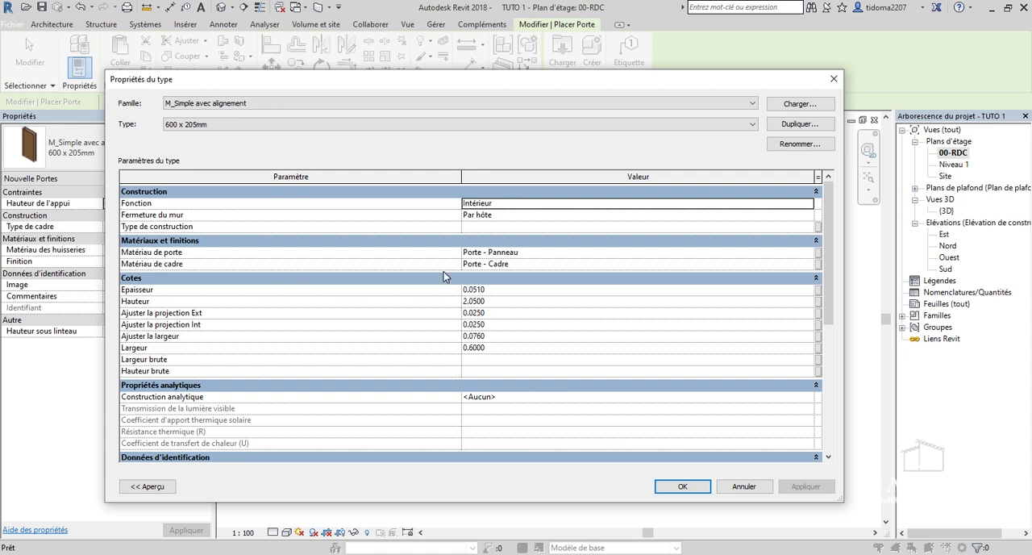
mouse_move(536, 82)
mouse_down()
mouse_move(516, 185)
mouse_move(535, 119)
mouse_move(526, 78)
mouse_up()
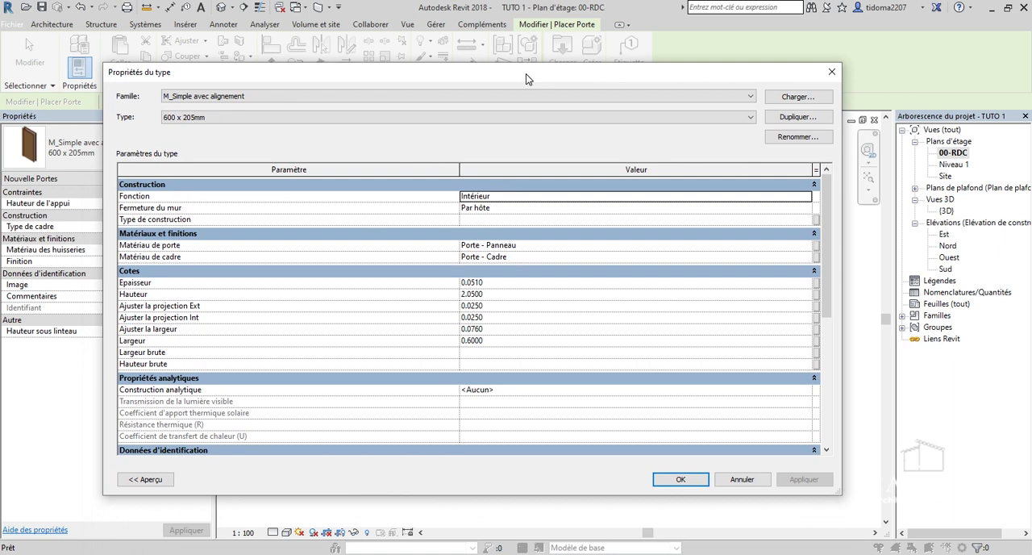
drag(359, 72, 369, 75)
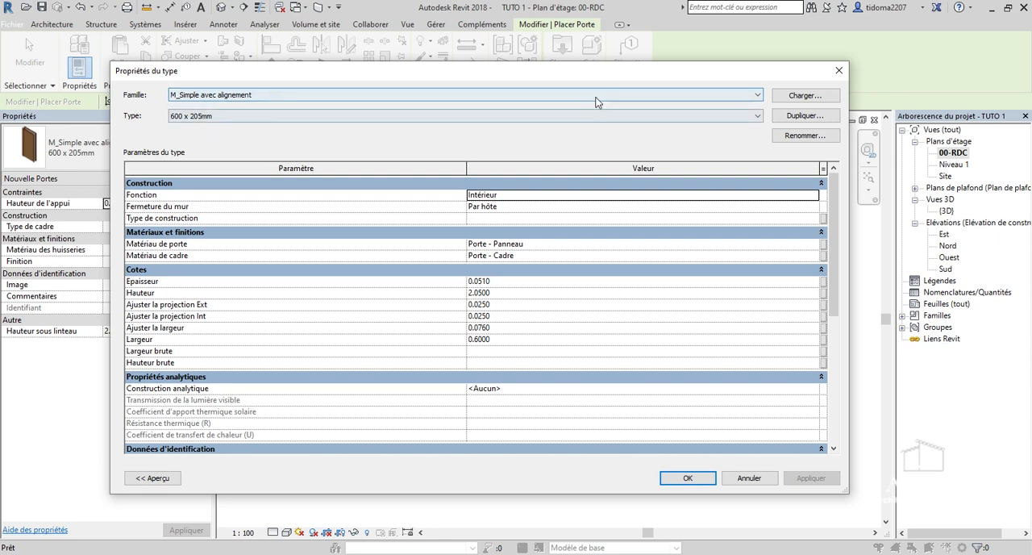
click(822, 121)
click(666, 313)
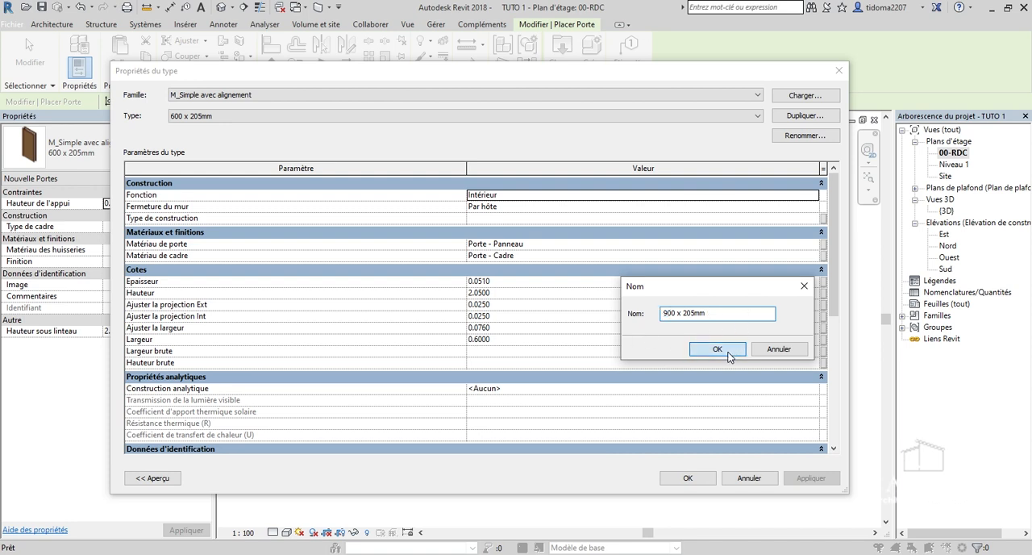
click(734, 350)
Set the 900 x 205mm door type's width (Largeur) to 0.9 m and accept the type properties.
drag(397, 70, 378, 92)
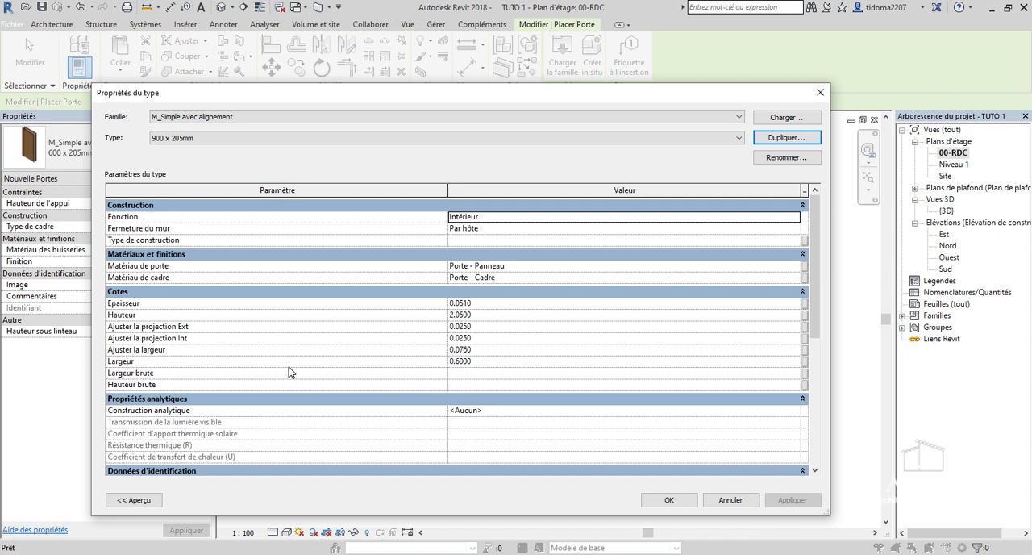
click(459, 362)
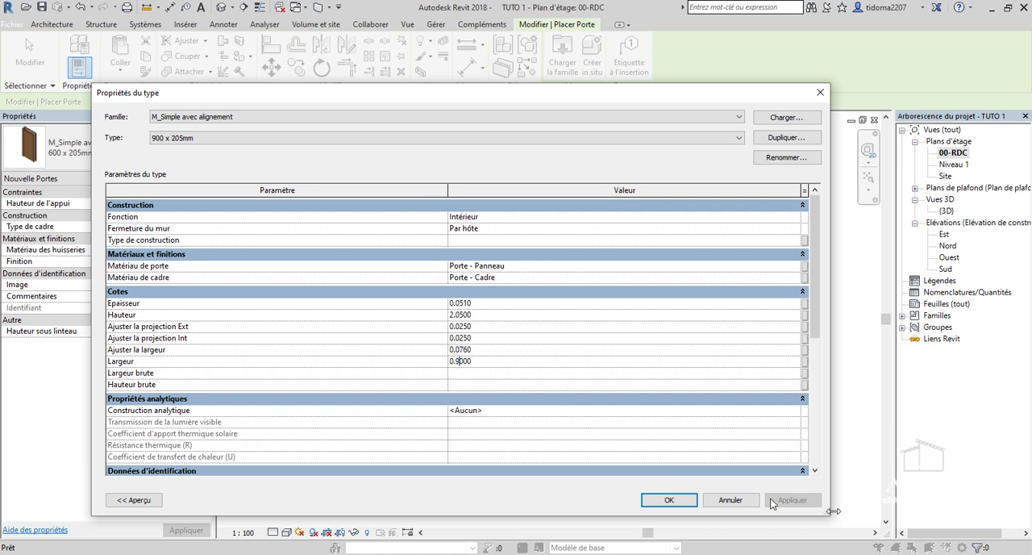
click(669, 500)
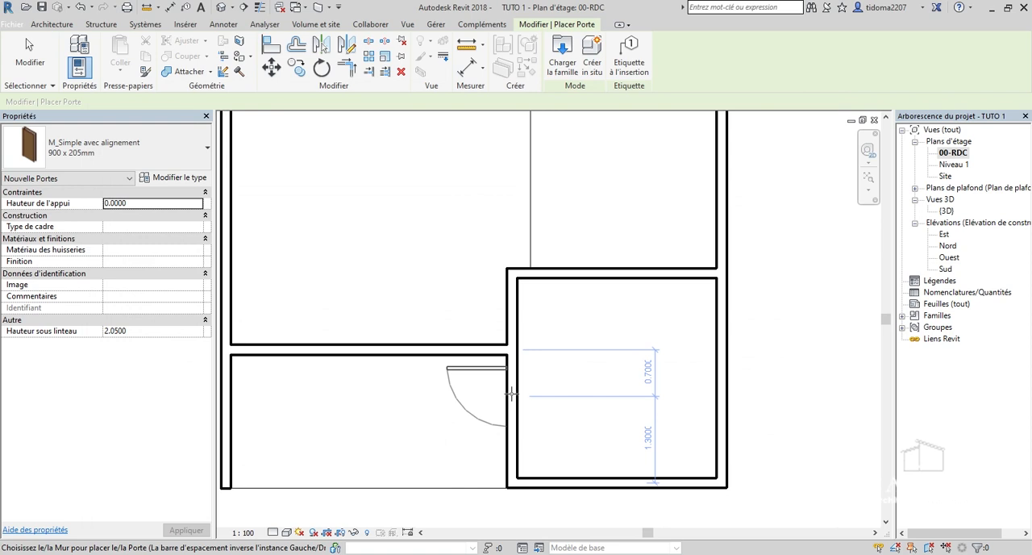
Place a 900 x 205mm door in the lower-right room's left wall, opening inward and centred about 0.6 m below the adjoining horizontal wall.
scroll(511, 390, up, 2)
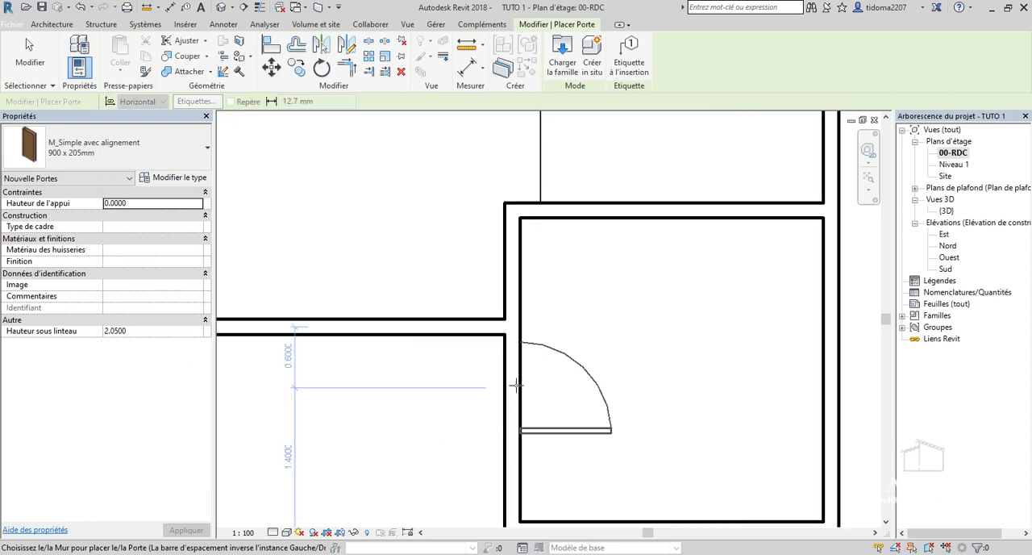
click(516, 386)
scroll(516, 386, down, 1)
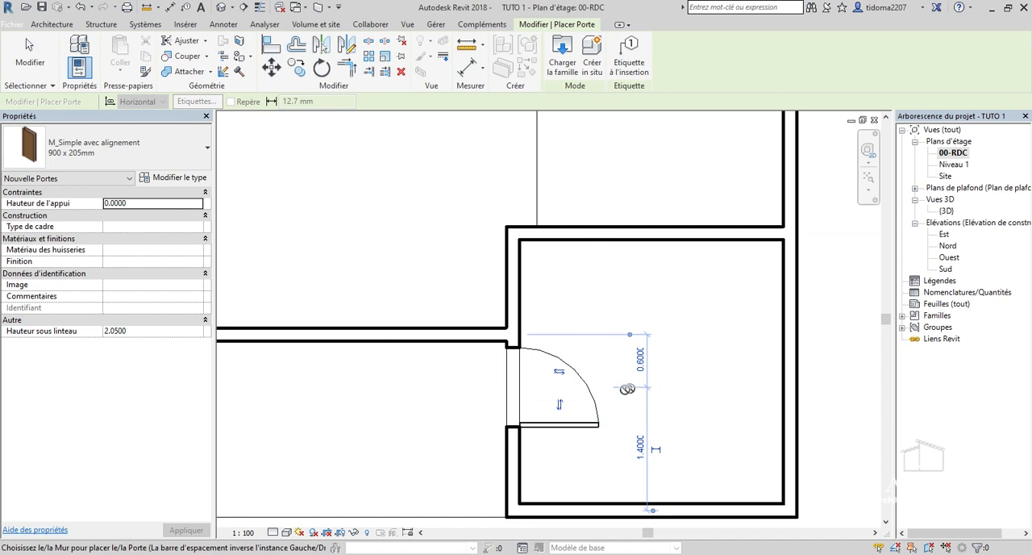
scroll(702, 395, down, 2)
Place an 800 x 205mm door in the lower-right room's upper wall, opening upward and centred about 0.5 m from the right outer wall.
scroll(704, 314, up, 2)
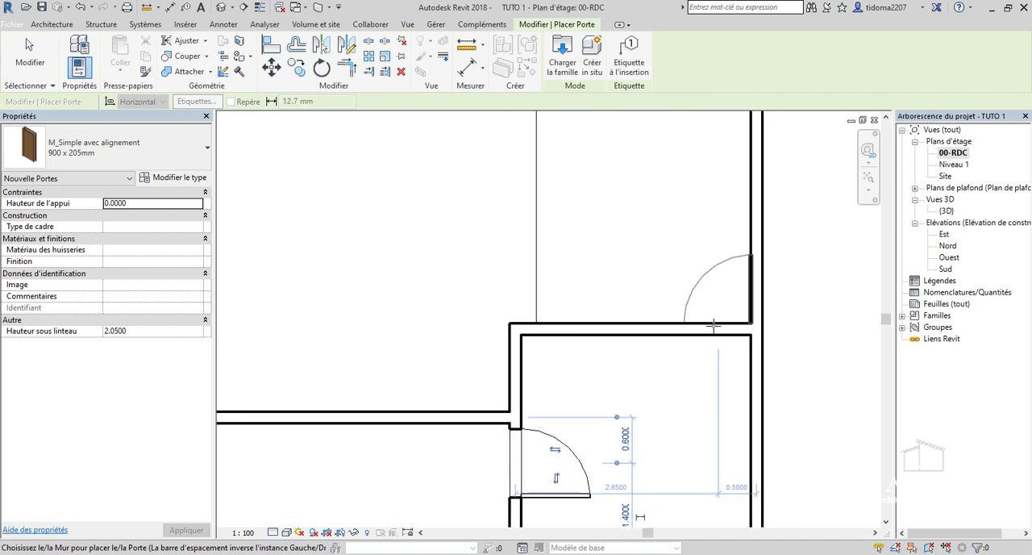
scroll(713, 325, up, 1)
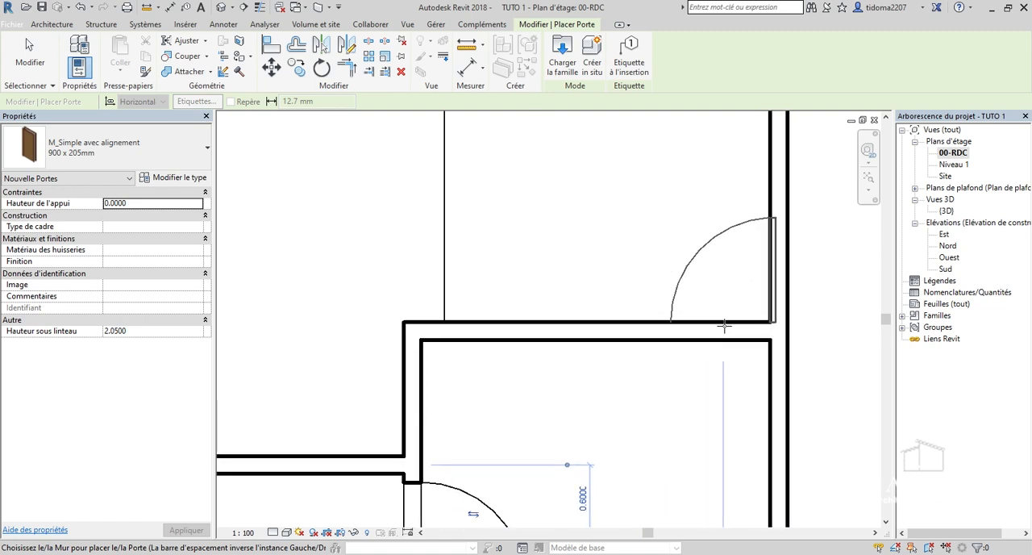
click(146, 151)
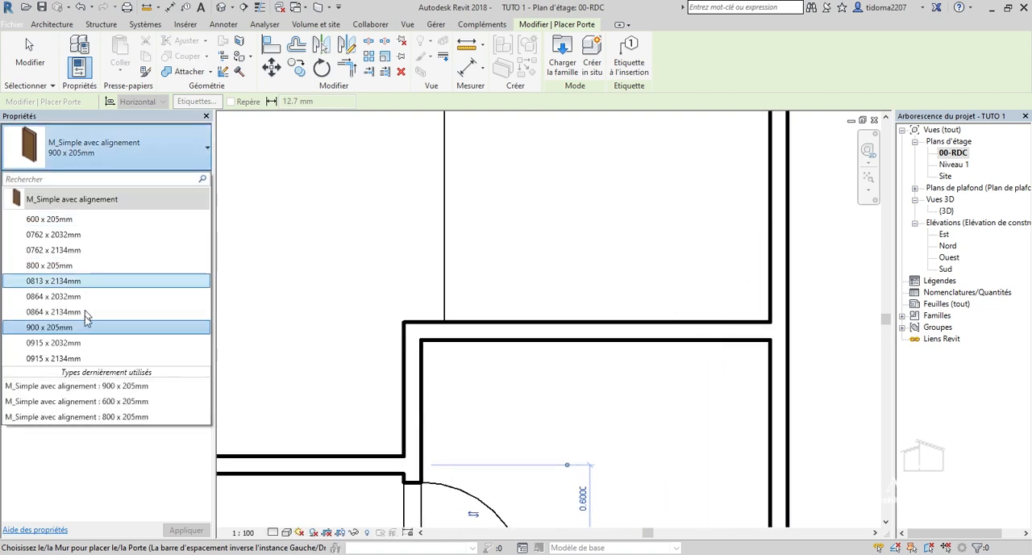
click(101, 274)
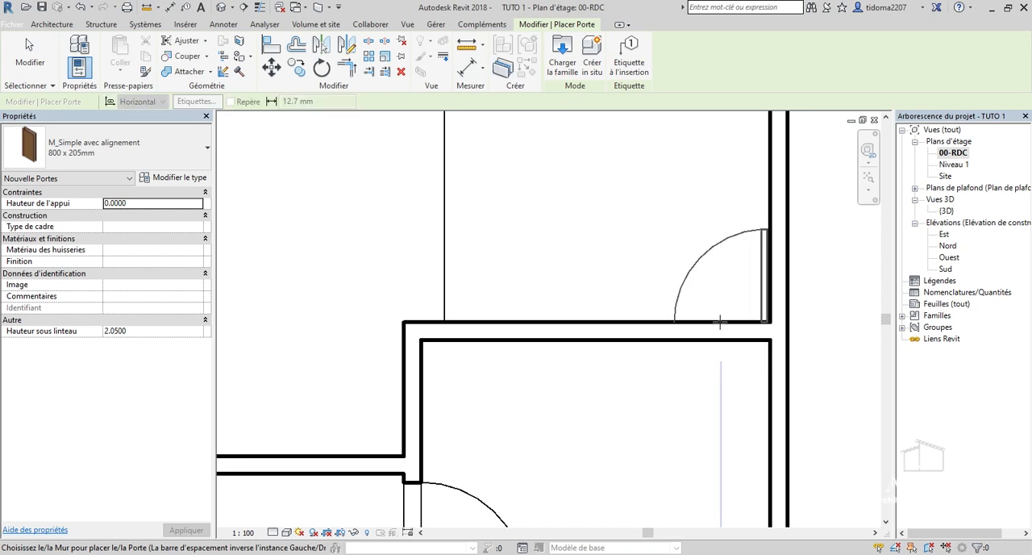
click(718, 323)
scroll(644, 409, down, 3)
scroll(644, 410, down, 1)
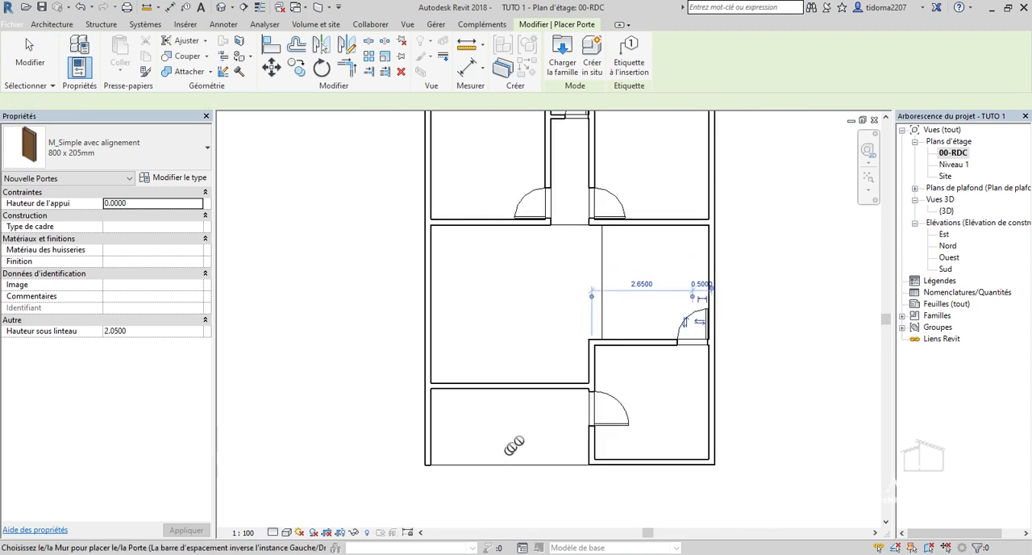
scroll(601, 448, up, 1)
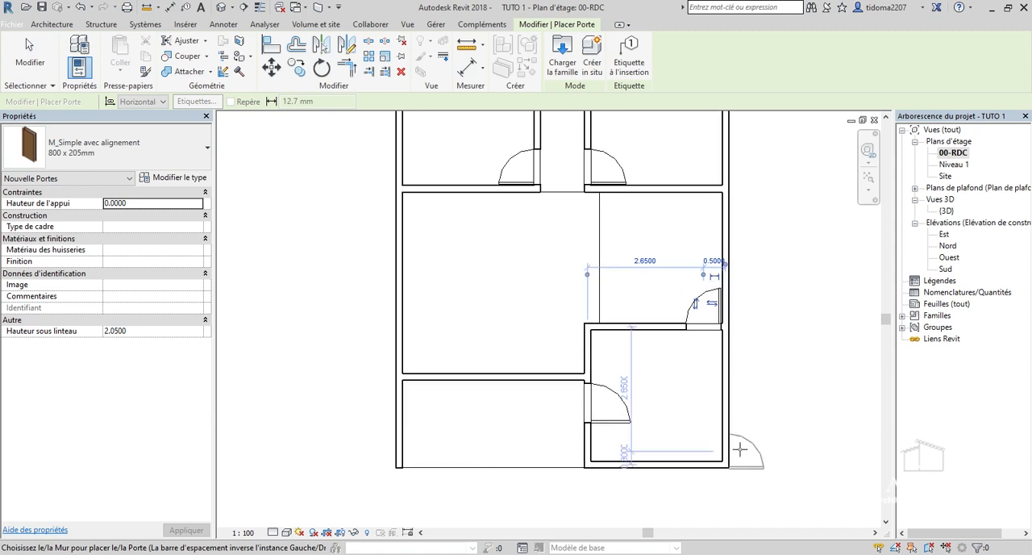
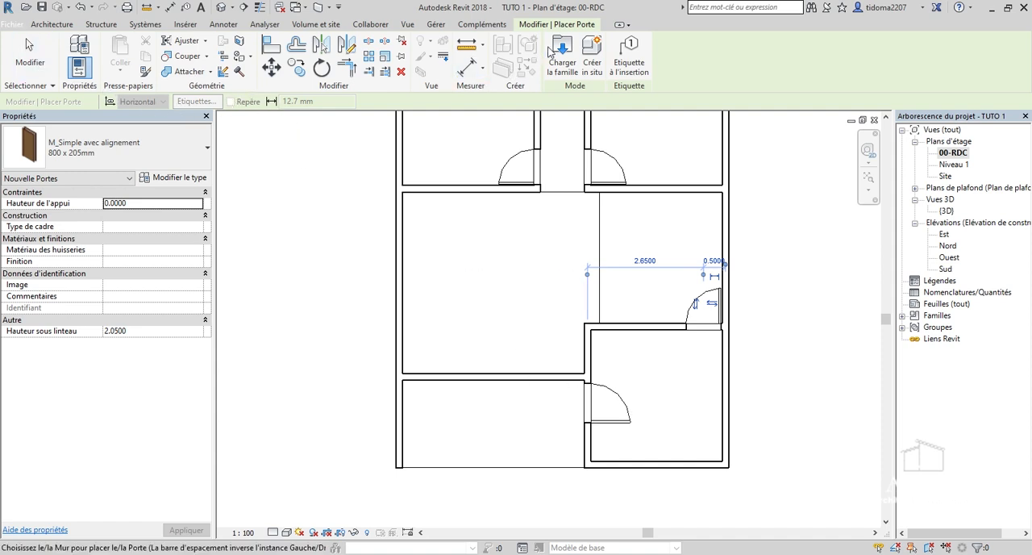
click(555, 50)
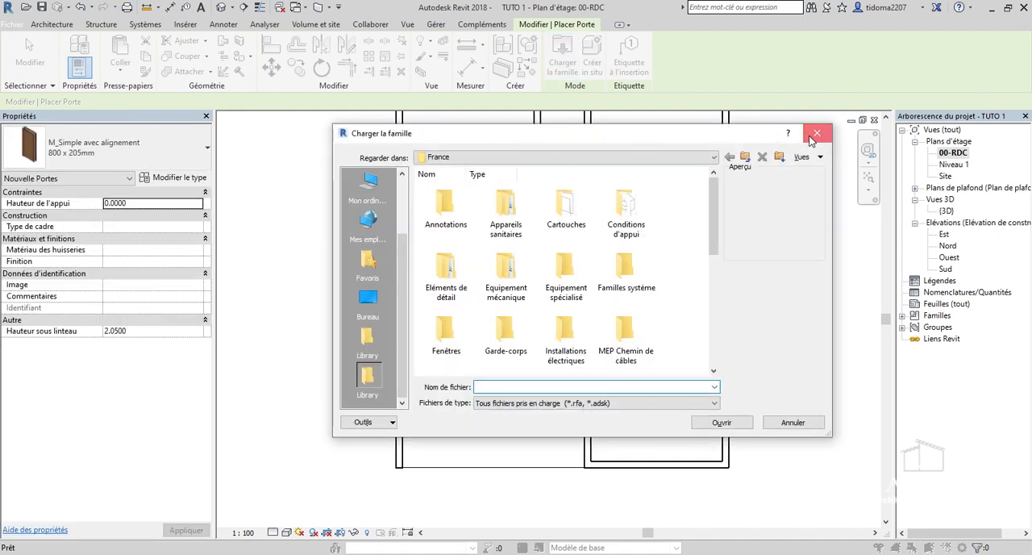
click(817, 133)
click(50, 26)
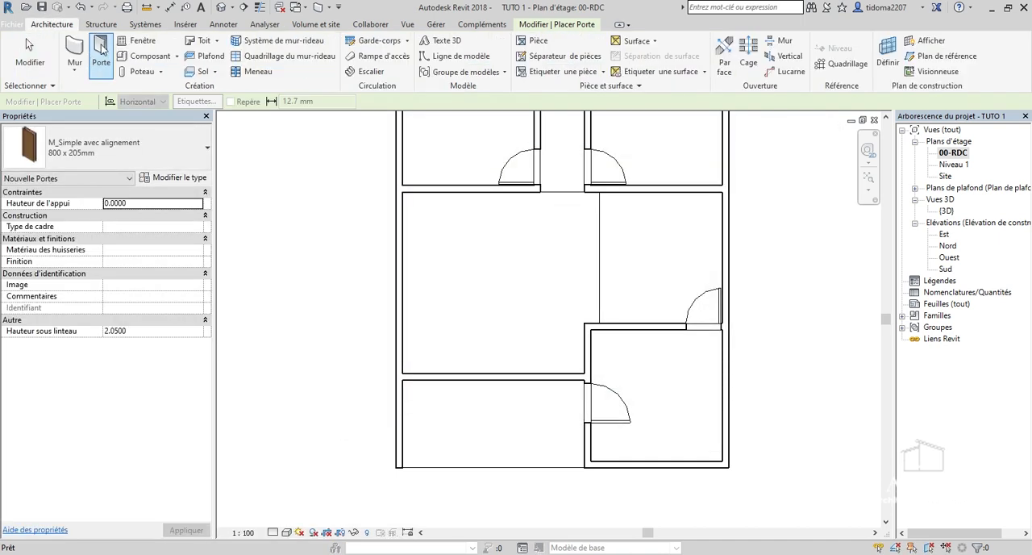
click(556, 24)
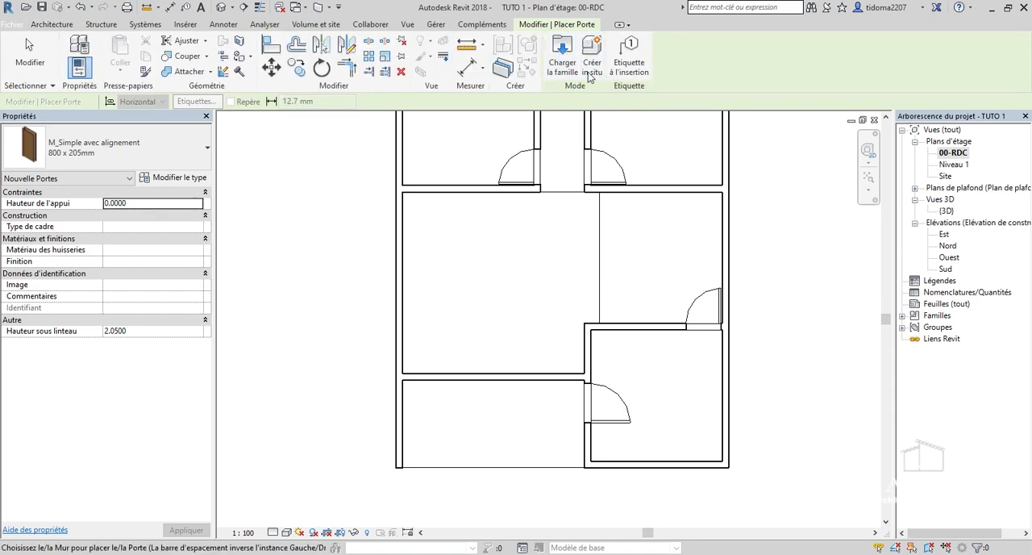
Browse the France family library for a door family and open its Portes folder.
click(562, 53)
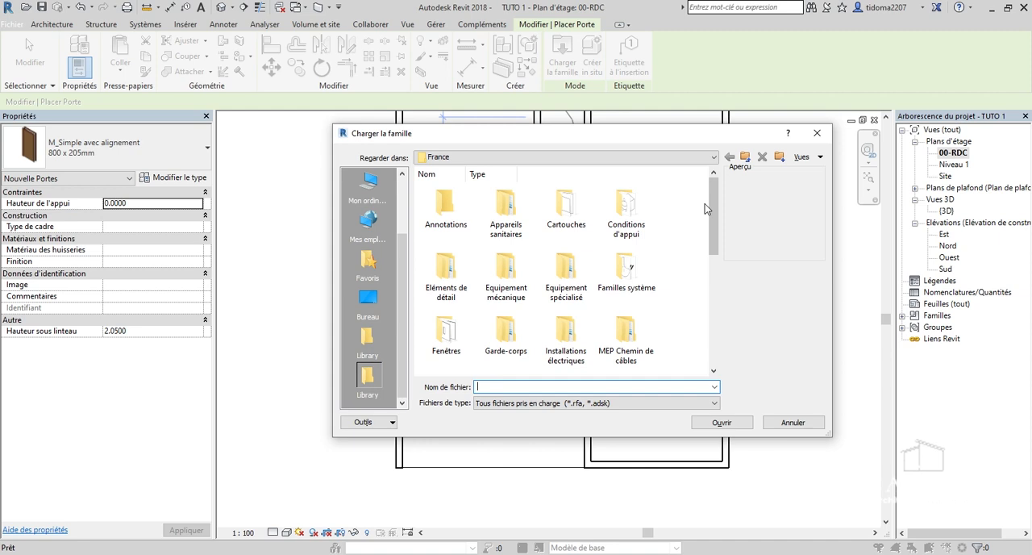
drag(713, 206, 721, 320)
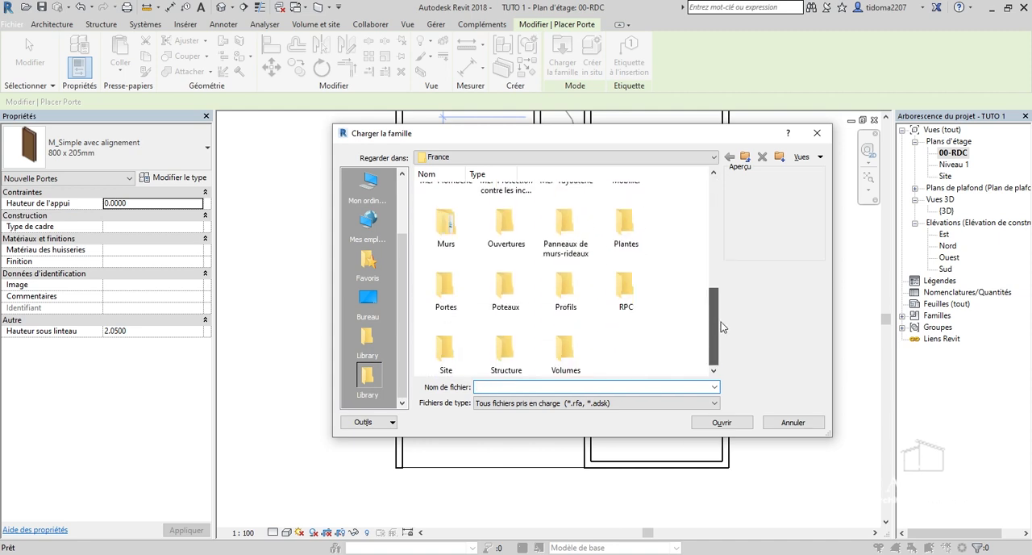
mouse_move(713, 308)
mouse_down()
mouse_move(713, 216)
mouse_move(714, 284)
mouse_up()
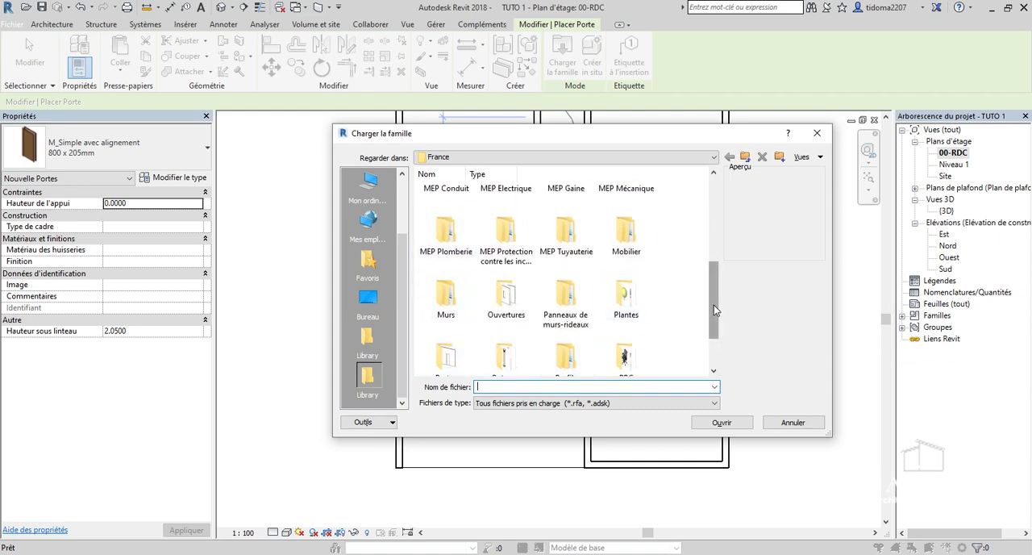
drag(713, 305, 714, 347)
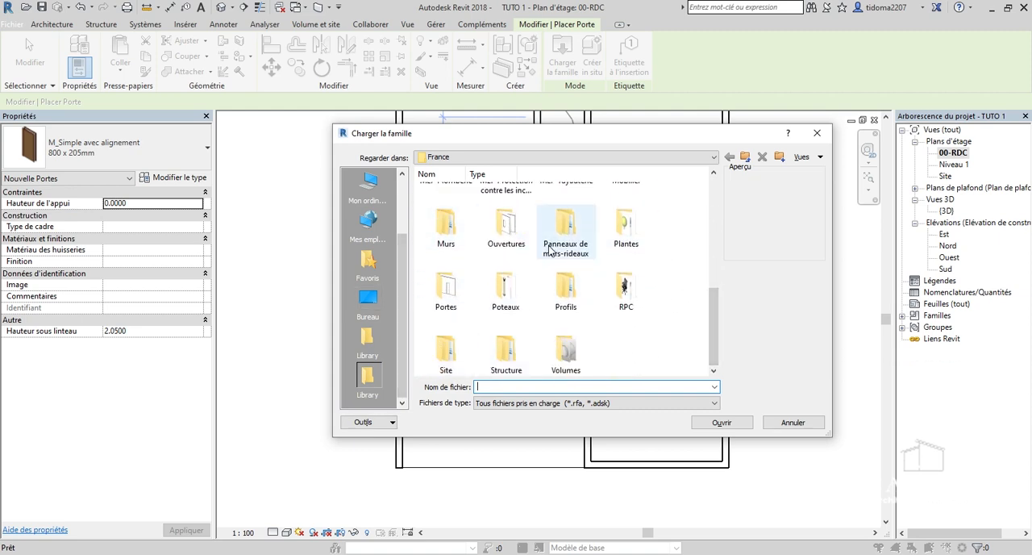
drag(714, 290, 711, 193)
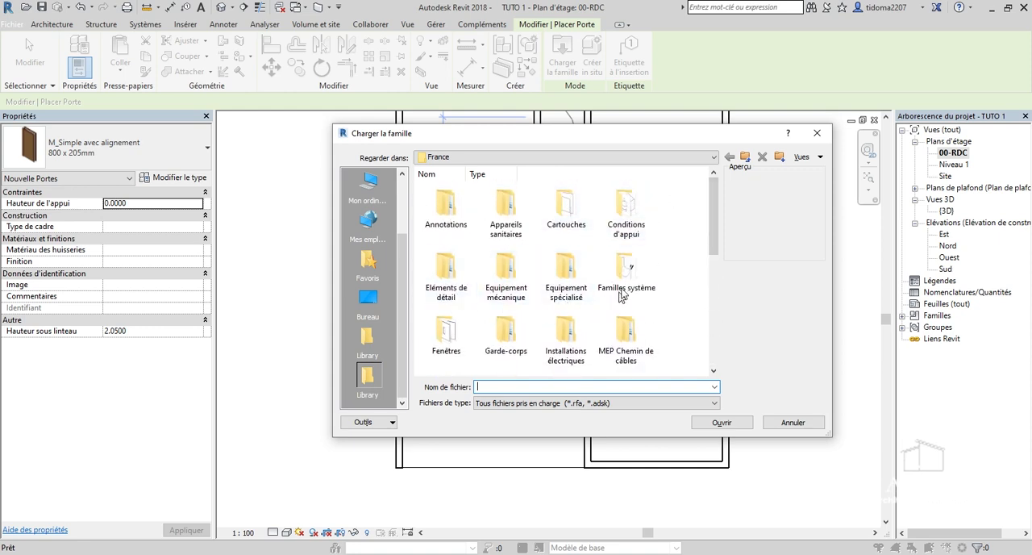
click(626, 337)
scroll(575, 329, down, 2)
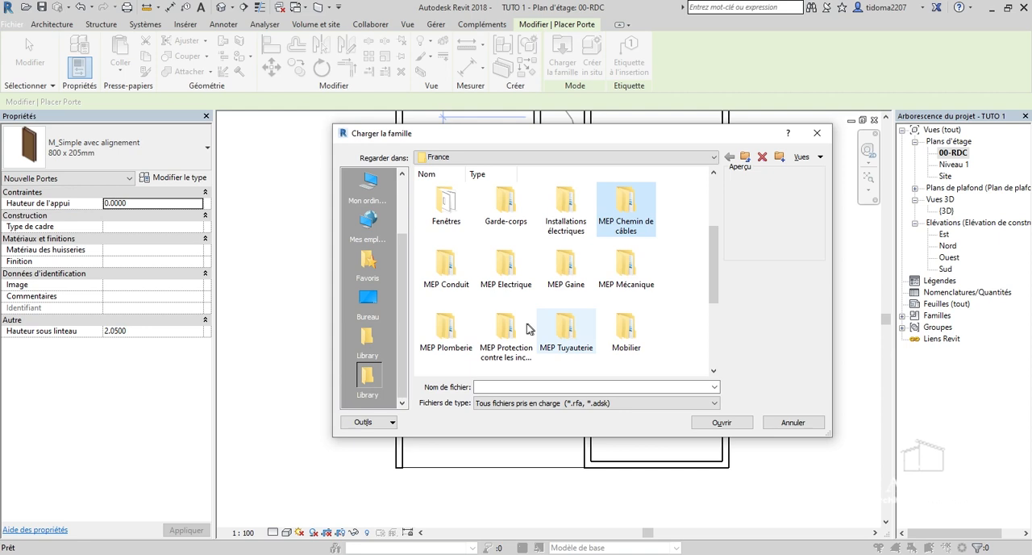
scroll(564, 307, down, 3)
double_click(445, 289)
Load the Avec panneau latéral door family from the Porte d'entrée subfolder.
drag(713, 224, 714, 286)
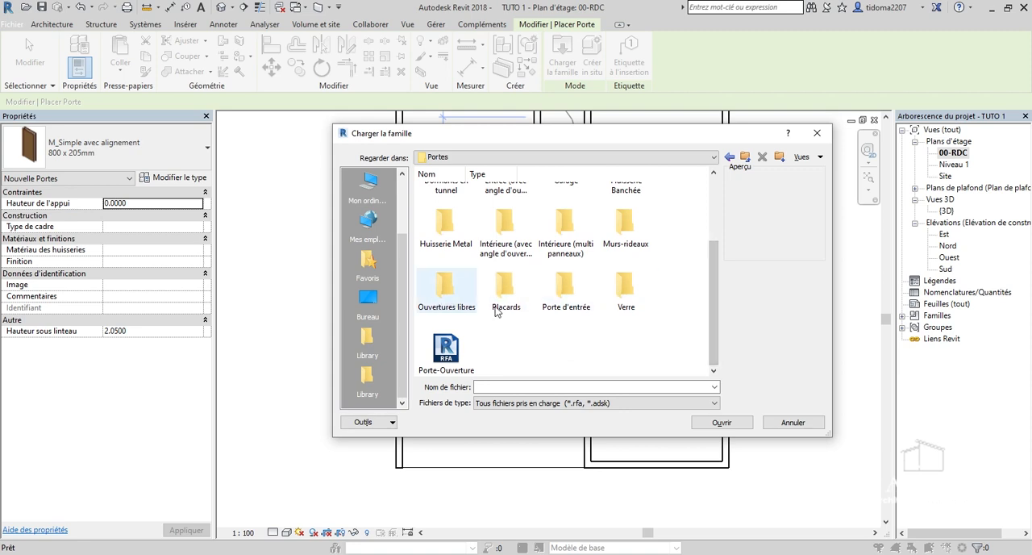
double_click(564, 288)
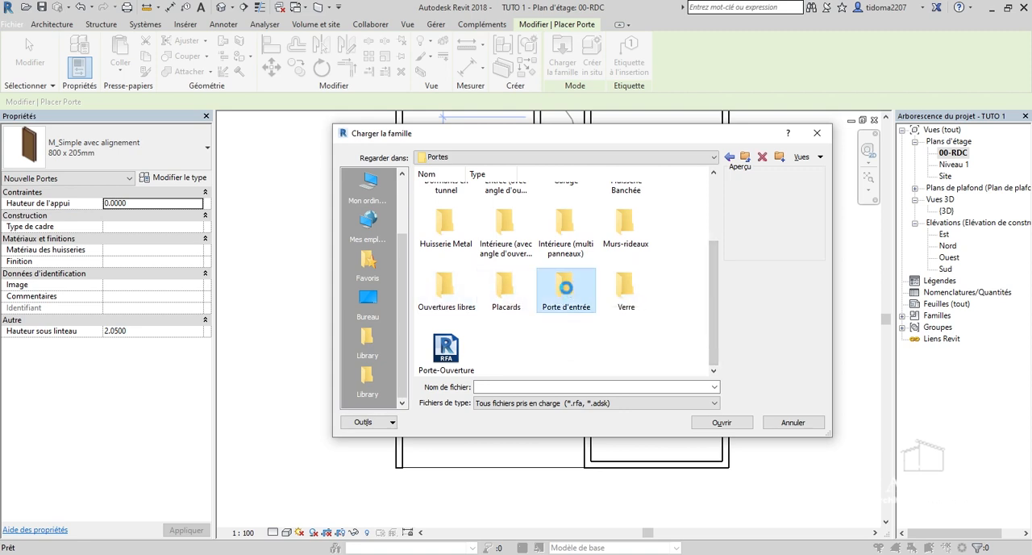
click(446, 203)
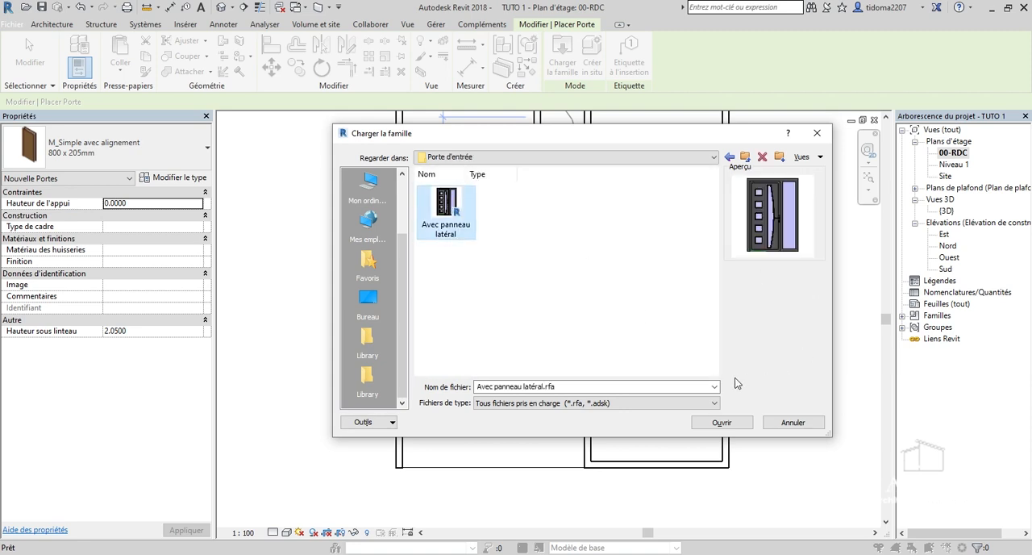
click(745, 425)
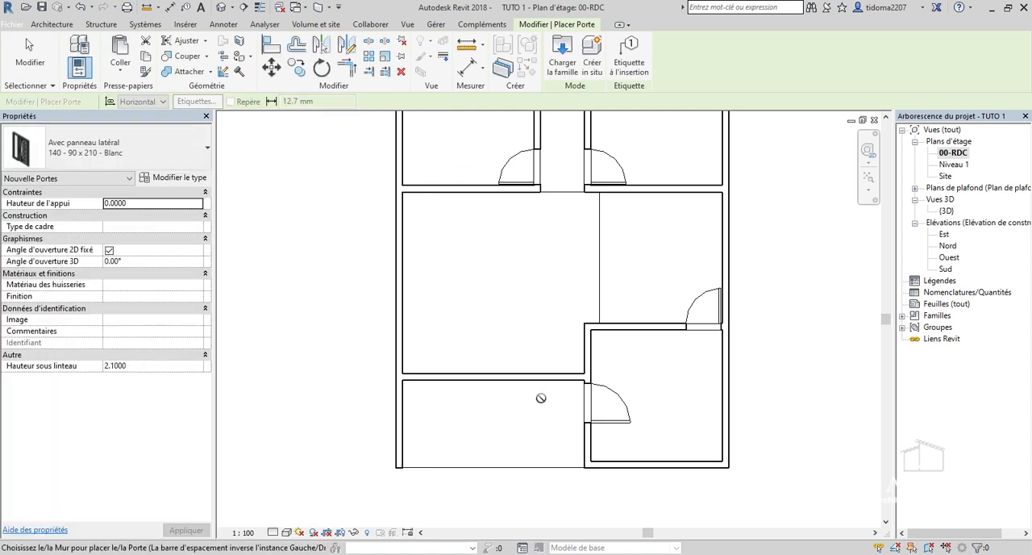
Place a 140 - 90 x 210 - Blanc door in the wall above the lower-left space, opening downward, centred 2.8 m from the left outer wall.
scroll(523, 372, up, 1)
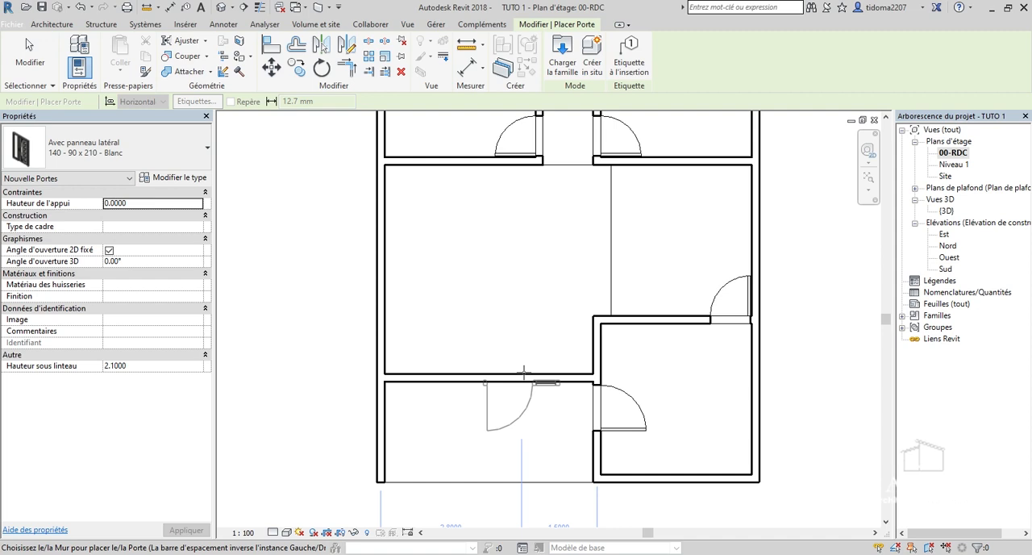
click(528, 372)
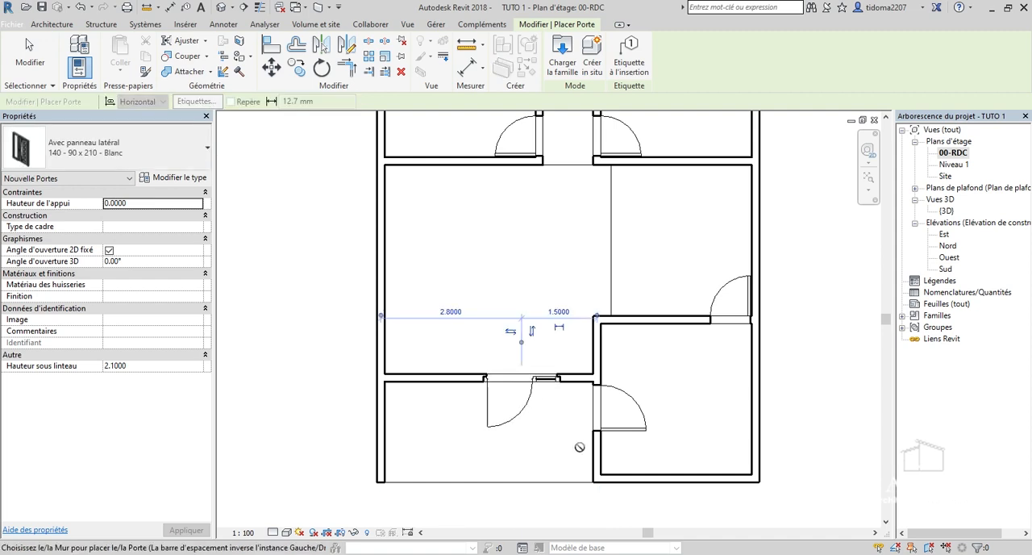
scroll(579, 447, down, 5)
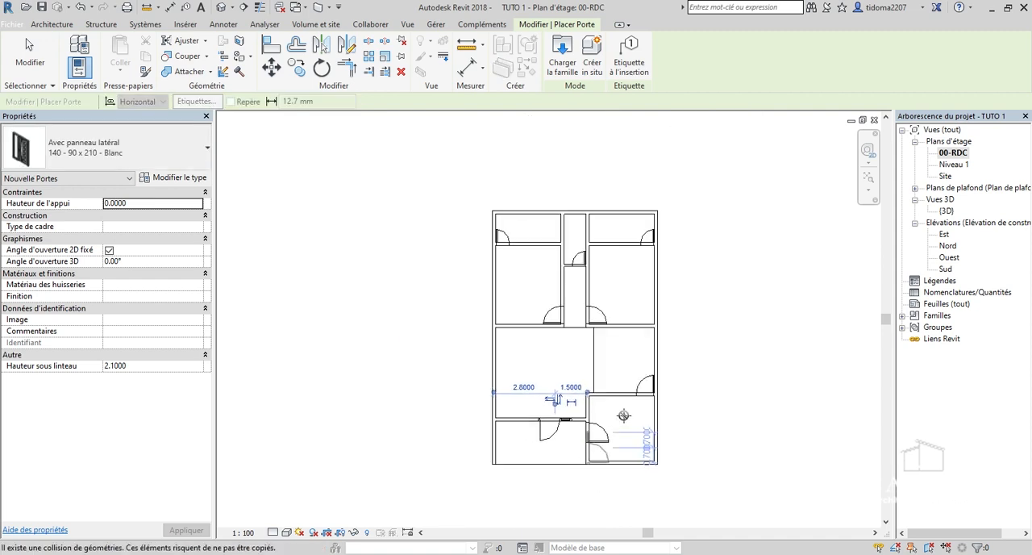
scroll(623, 415, down, 1)
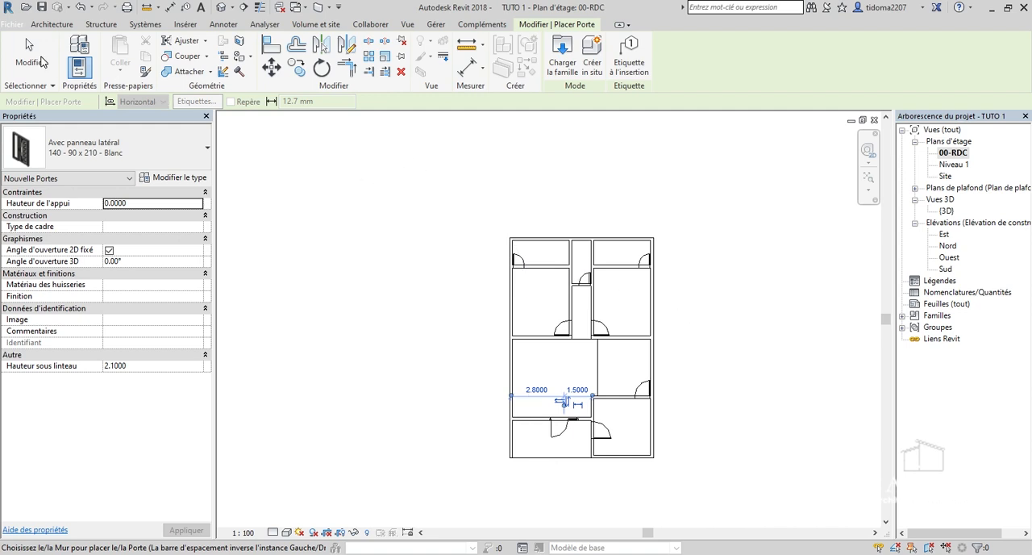
key(Escape)
Inspect the entrance door from the front in the {3D} view and return to the 00-RDC floor plan.
double_click(946, 210)
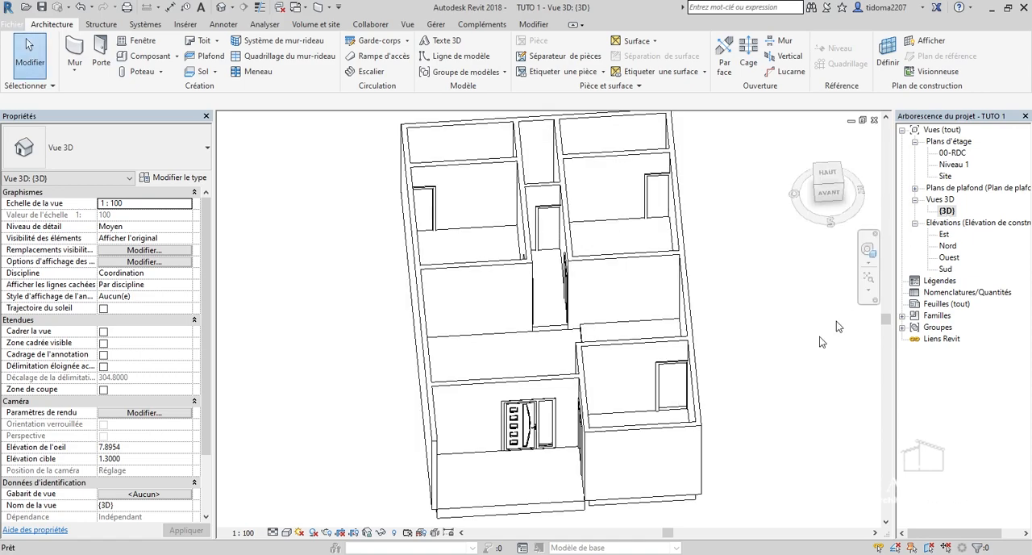
mouse_move(833, 198)
mouse_down()
mouse_move(832, 214)
mouse_move(793, 193)
mouse_move(870, 199)
mouse_move(828, 200)
mouse_up()
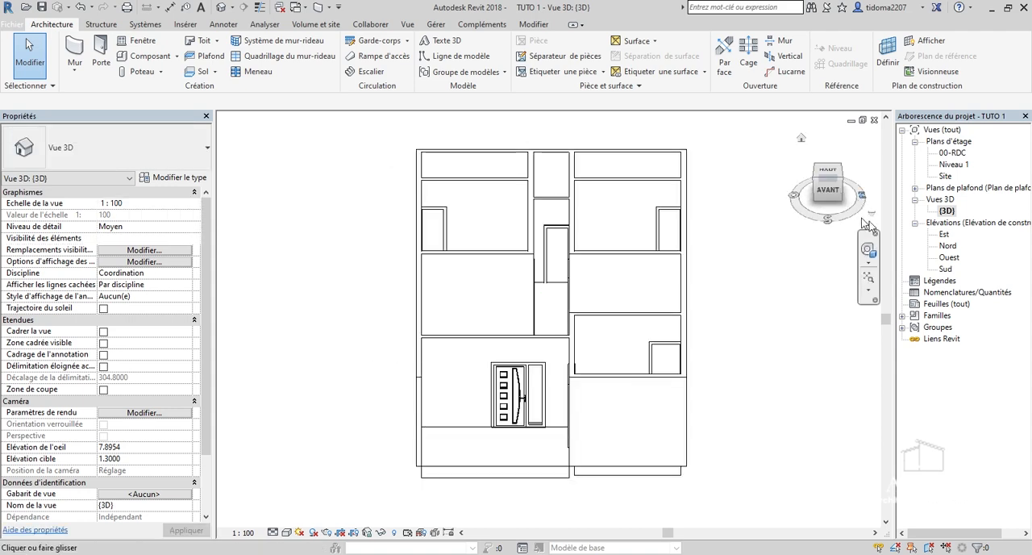
double_click(953, 153)
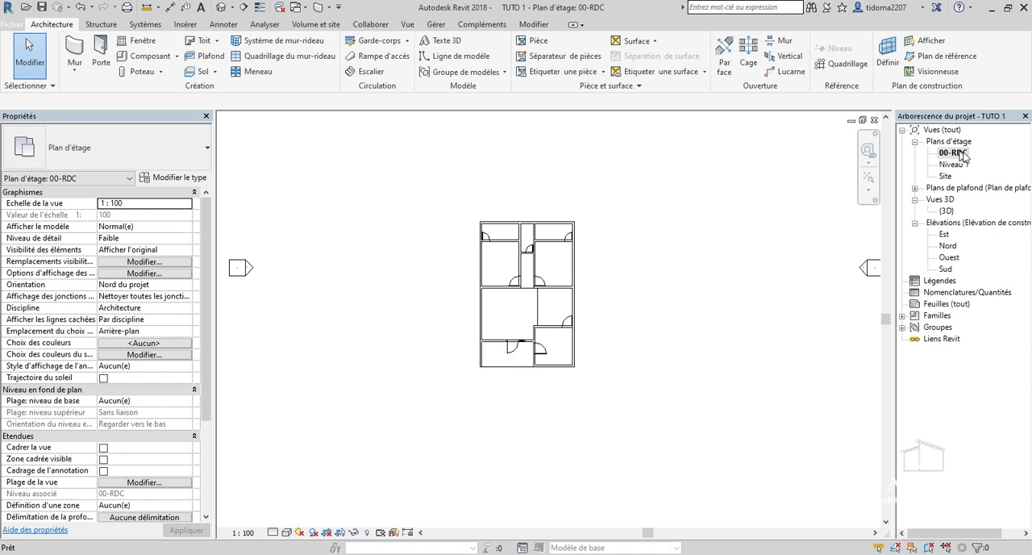
Start placing a window and load the 2 Vantaux - Imposte basse family from the library's Fenêtres > Avec imposte folder.
scroll(556, 255, up, 3)
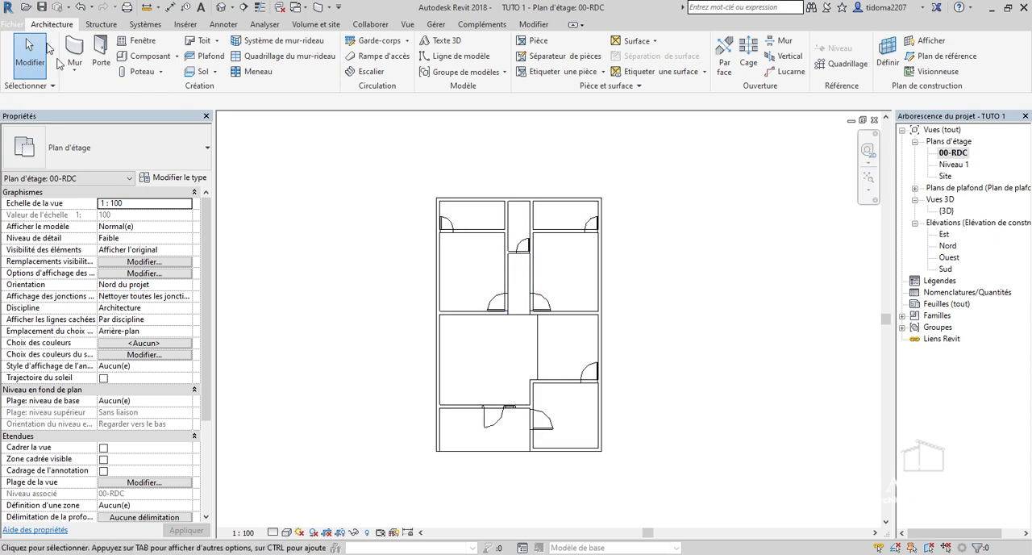
click(140, 42)
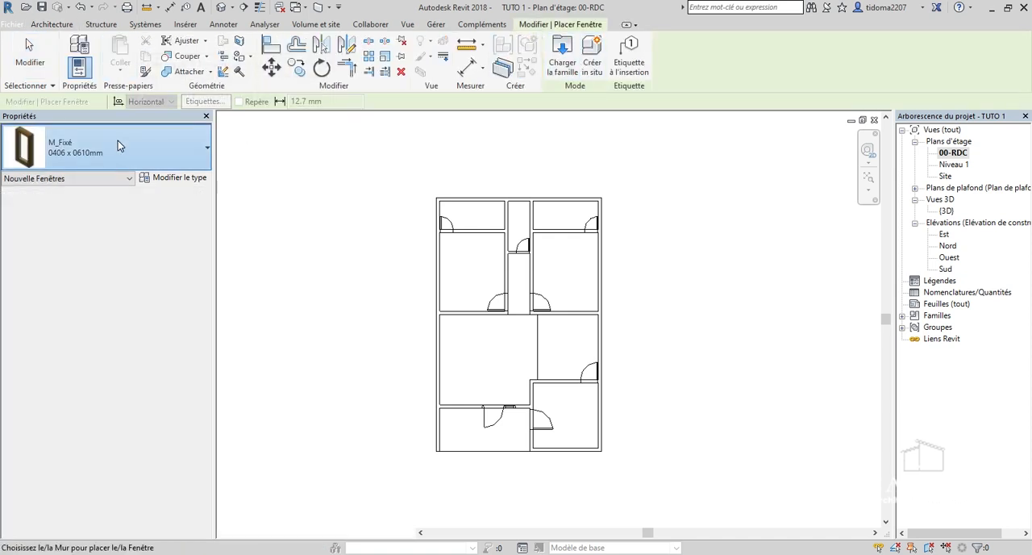
click(118, 145)
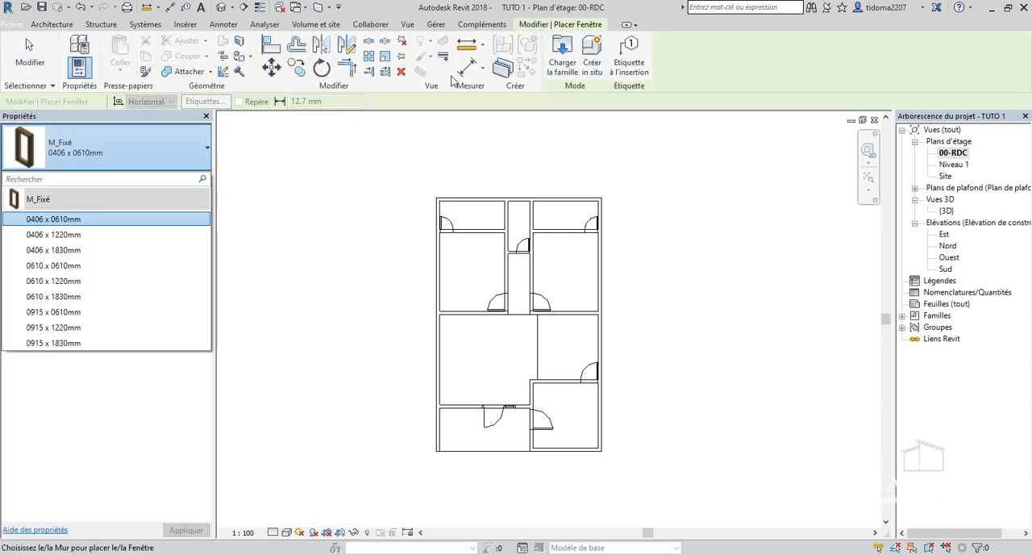
click(570, 61)
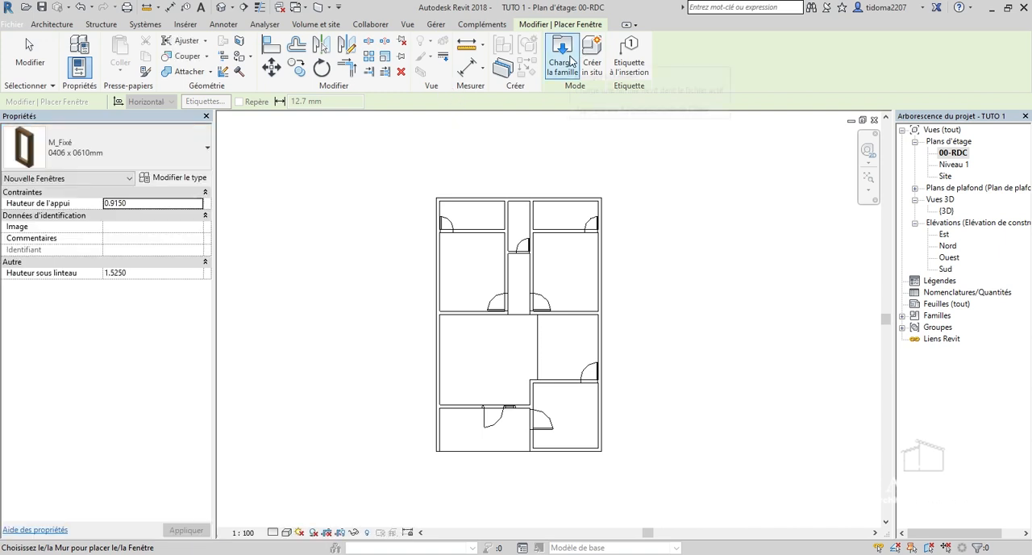
click(571, 61)
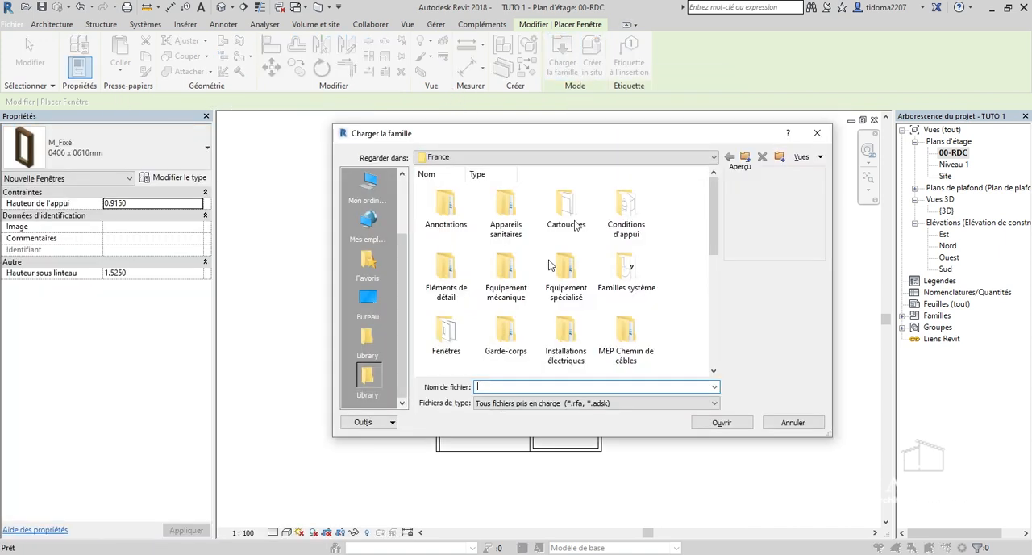
scroll(717, 227, down, 1)
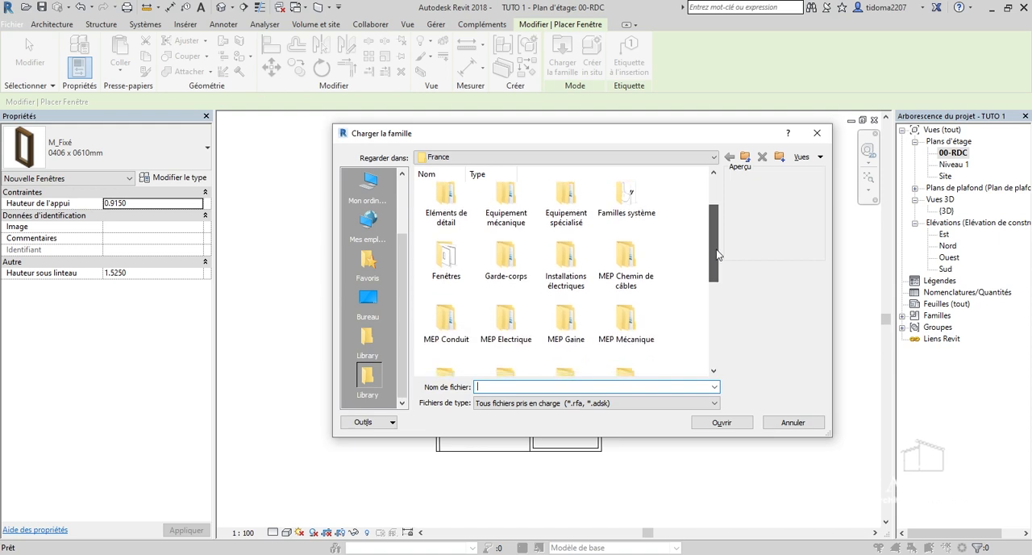
double_click(446, 256)
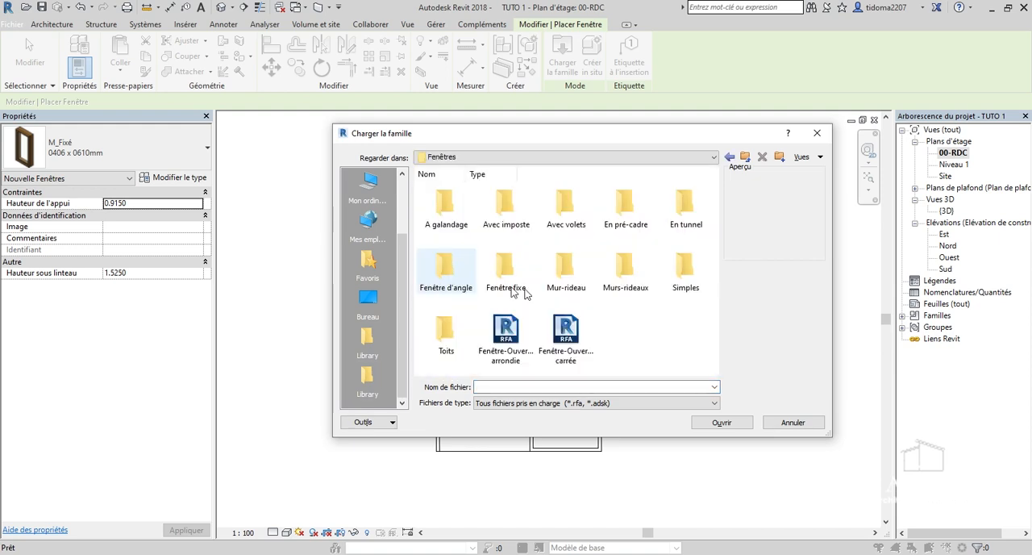
double_click(504, 203)
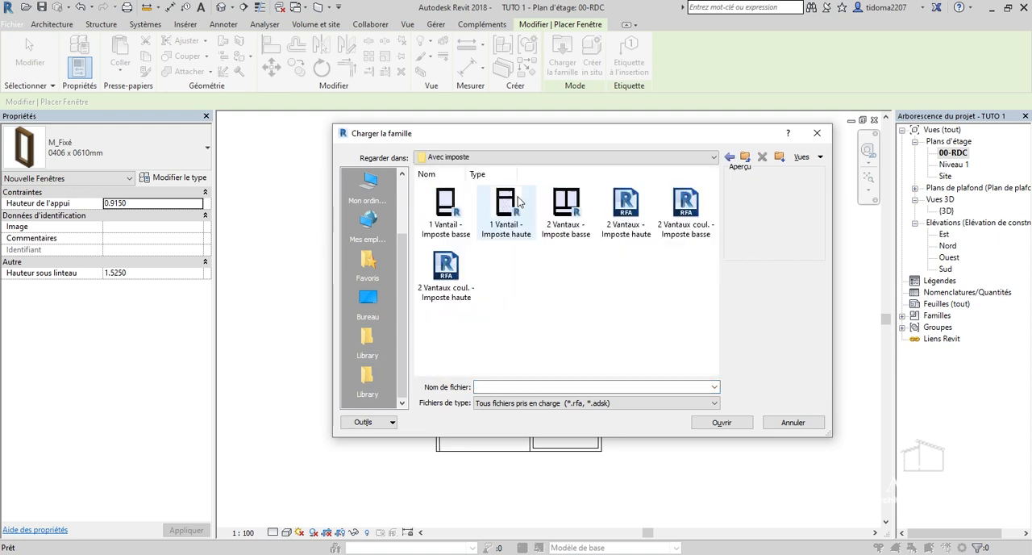
click(566, 208)
click(725, 422)
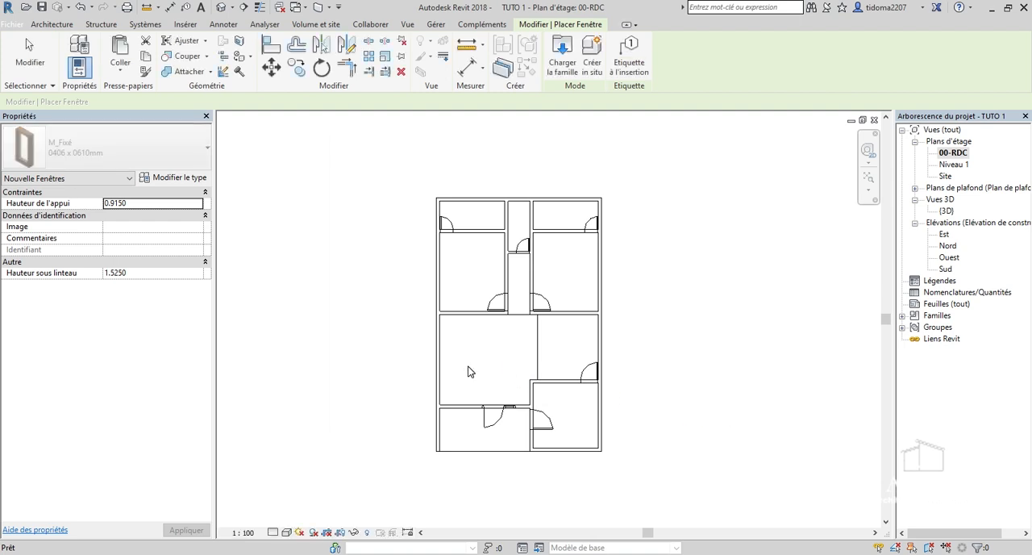
Place a 1.20m x 1.30m window in the wall left of the entrance door, centred about 1.02 m from the left outer wall.
scroll(456, 407, up, 5)
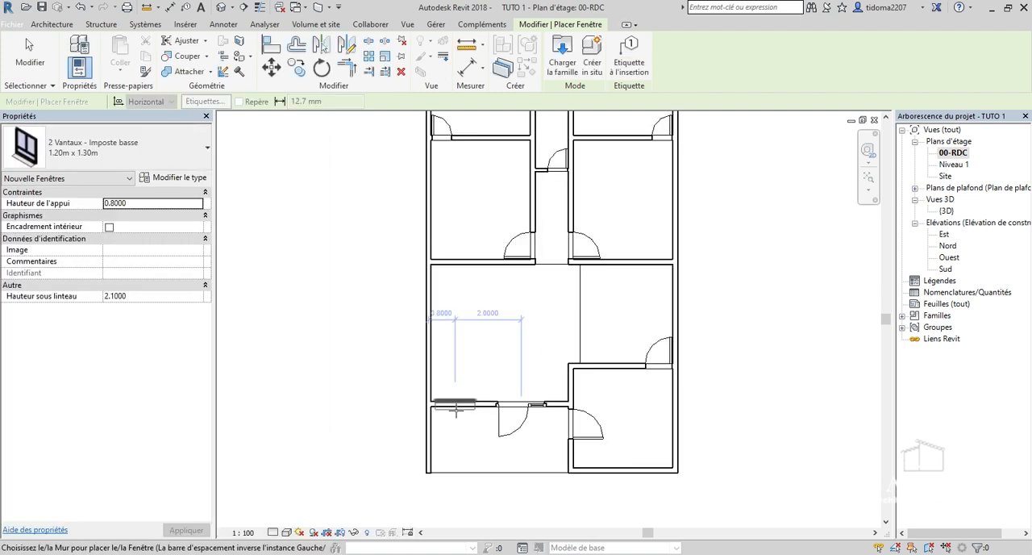
scroll(456, 411, up, 2)
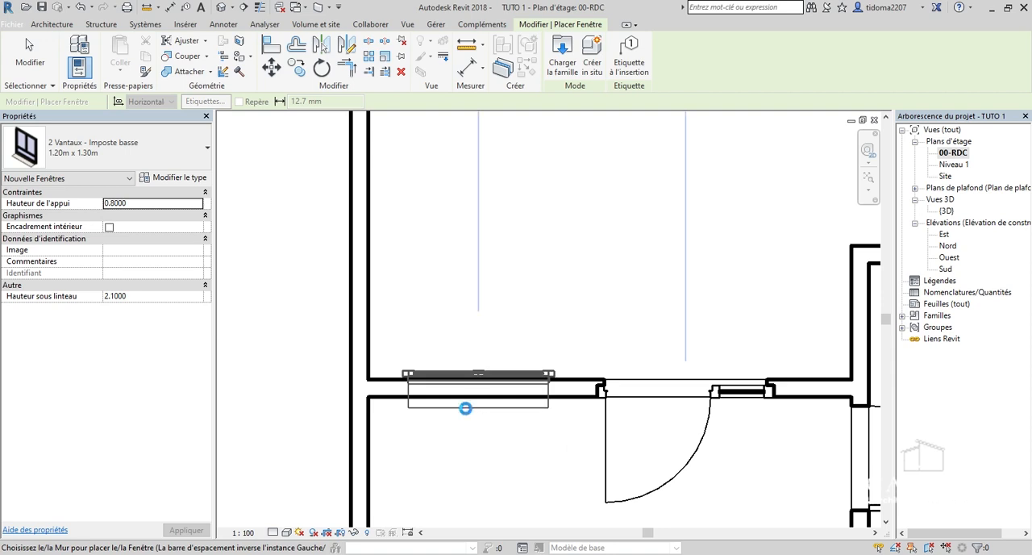
scroll(465, 408, down, 6)
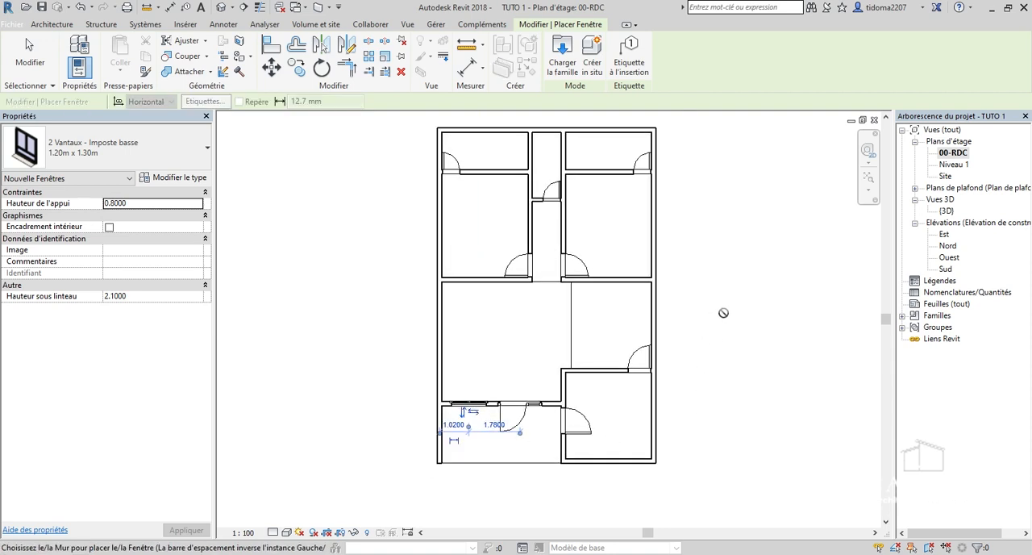
Place a 1.20m x 1.30m window in the central room's right outer wall, centred about 1.1 m below its upper wall.
scroll(657, 312, up, 3)
scroll(621, 318, up, 2)
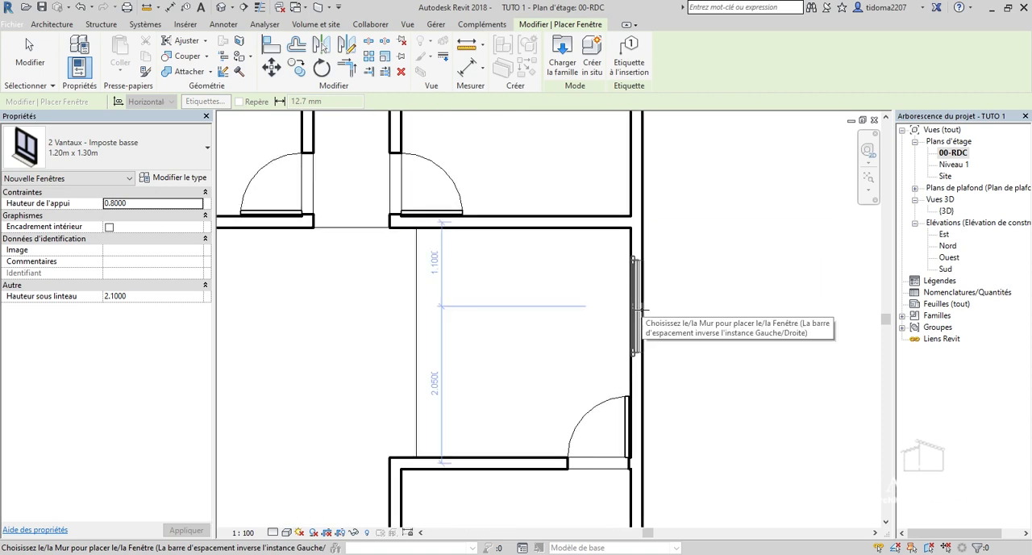
click(636, 306)
scroll(695, 344, down, 4)
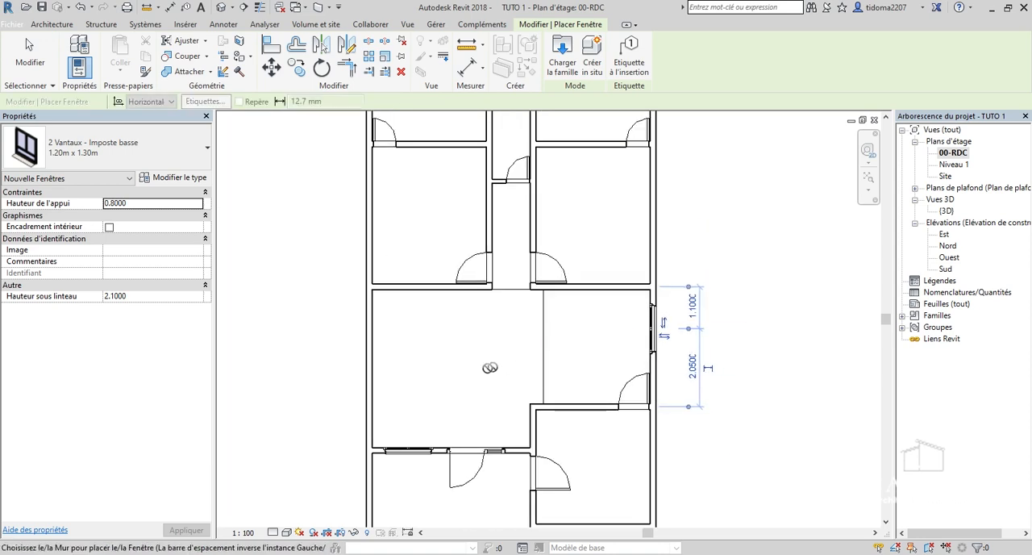
Place a 1.20m x 1.30m window in the central room's left outer wall, centred about 0.9 m above its lower wall.
scroll(371, 427, up, 2)
scroll(368, 408, up, 2)
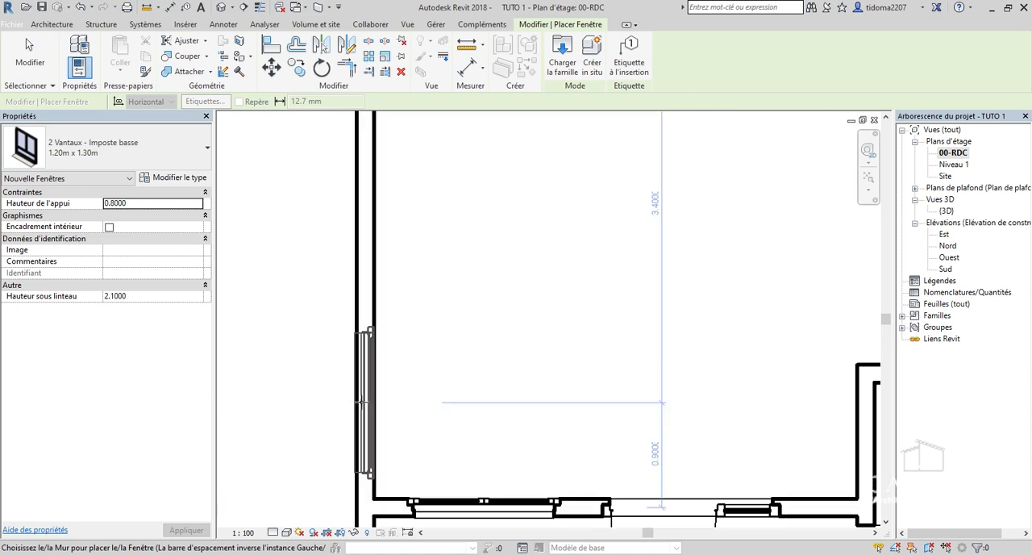
scroll(361, 402, down, 3)
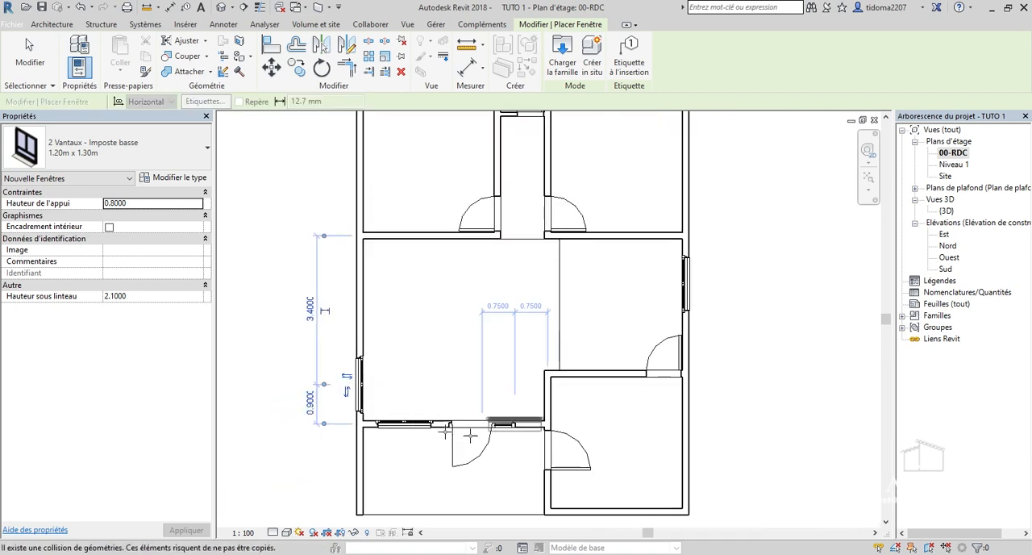
Place a 1.20m x 1.30m window in the right bedroom's outer wall, centred about 1.7 m below its upper wall.
scroll(622, 464, down, 2)
scroll(553, 142, up, 2)
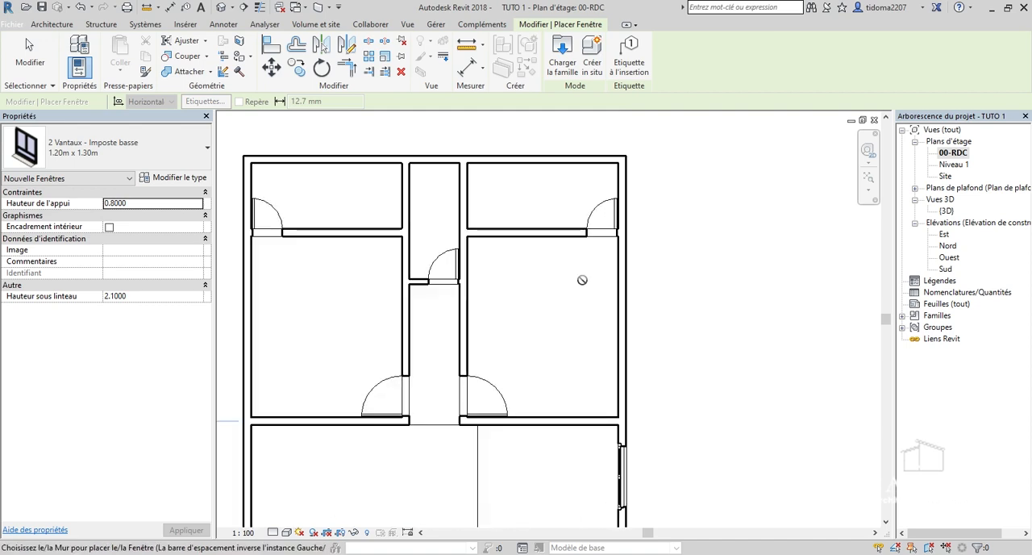
scroll(624, 322, up, 2)
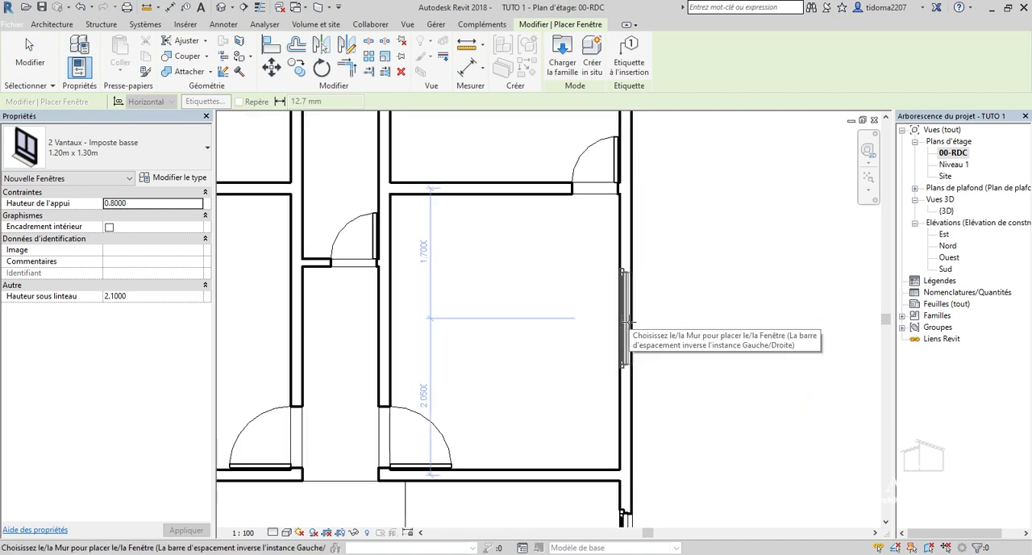
click(629, 322)
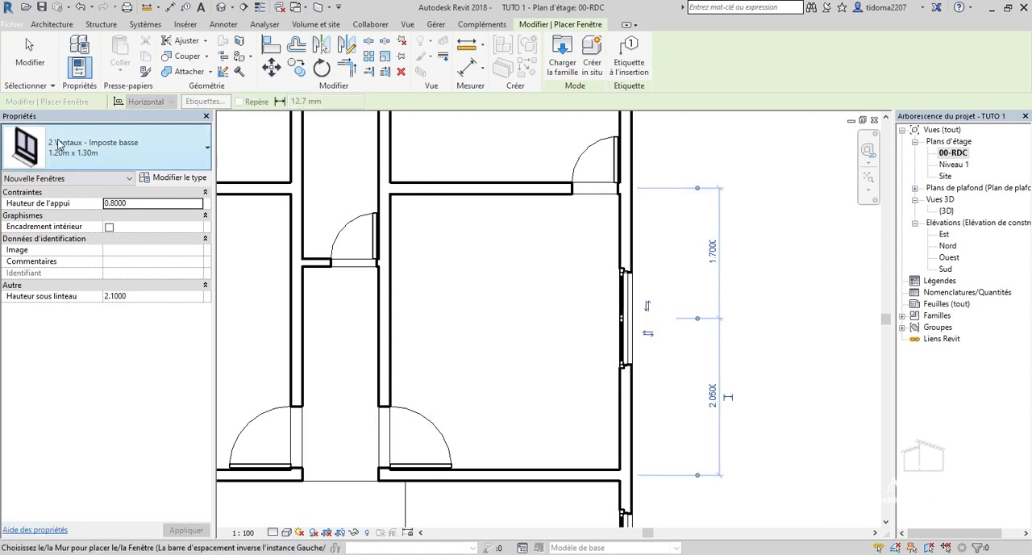
Place a 1.20m x 1.30m window in the left bedroom's outer wall, midway between its upper and lower walls at 1.875 m.
scroll(693, 300, down, 1)
scroll(628, 290, down, 1)
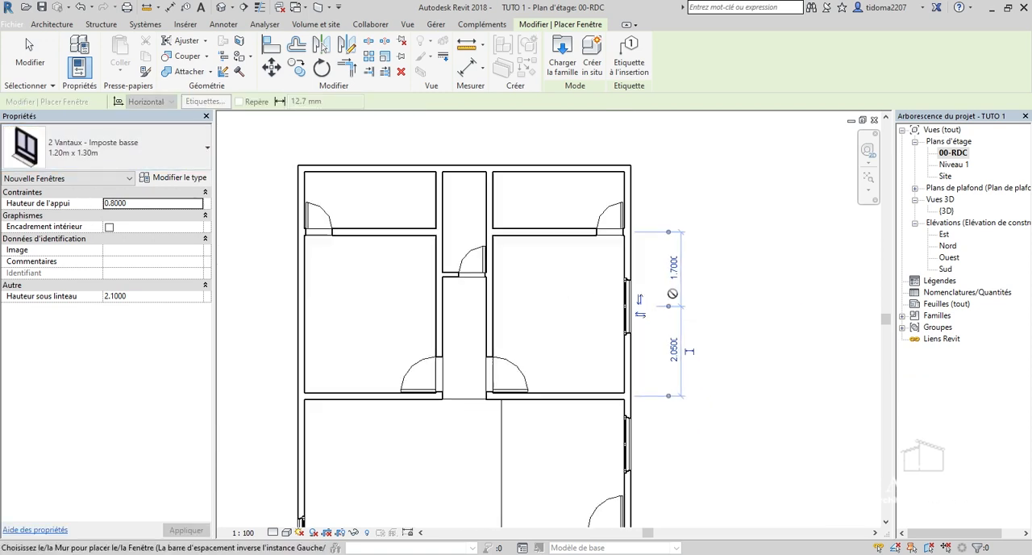
scroll(305, 269, up, 1)
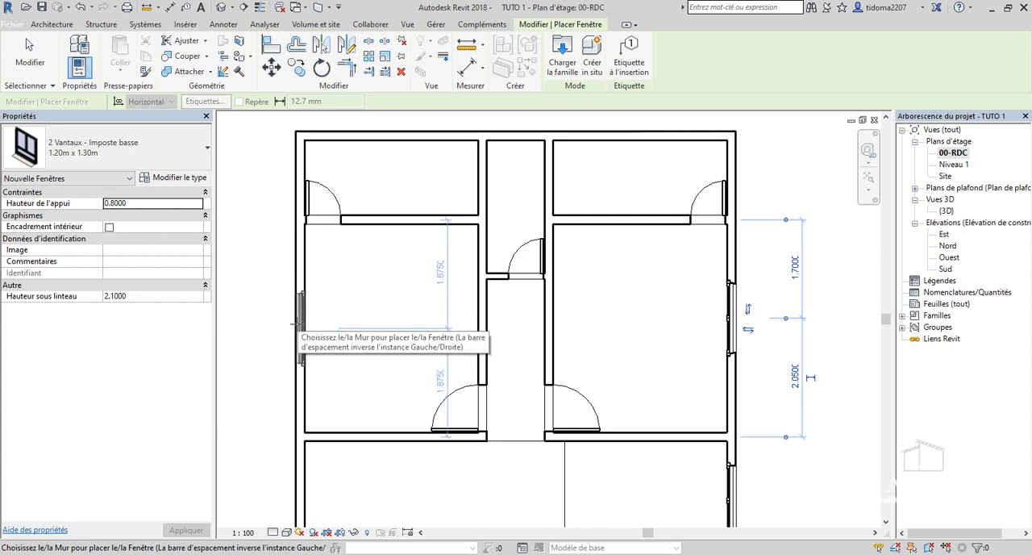
scroll(297, 322, down, 1)
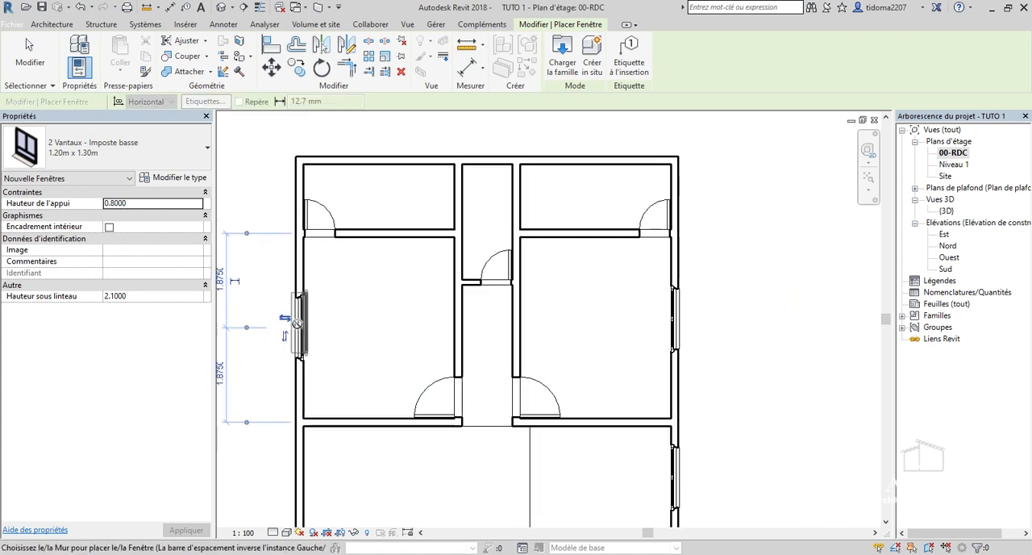
Place a 1.20m x 1.30m window in the lower outer wall of the bottom-right room, midway between its side walls at 1.575 m.
scroll(692, 282, down, 2)
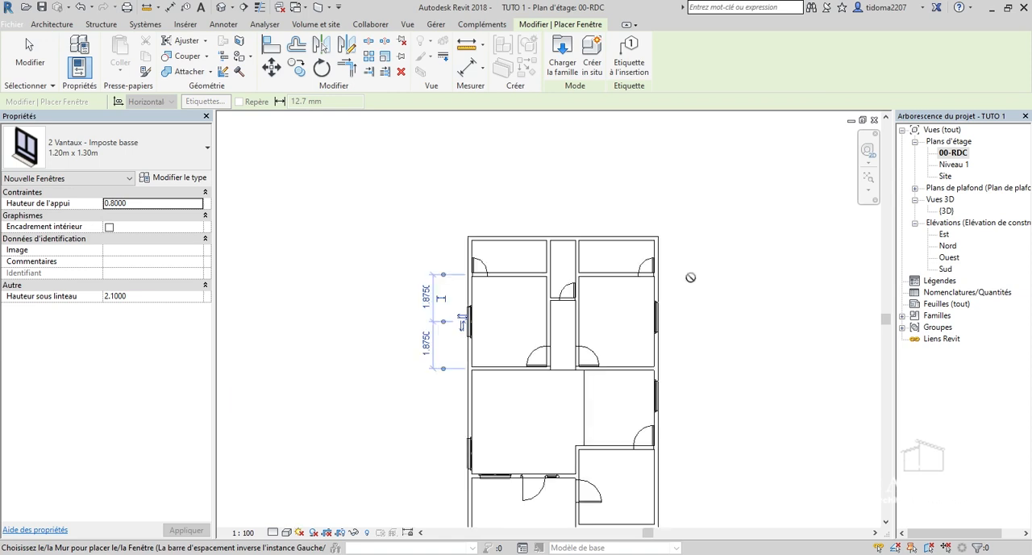
scroll(690, 277, down, 1)
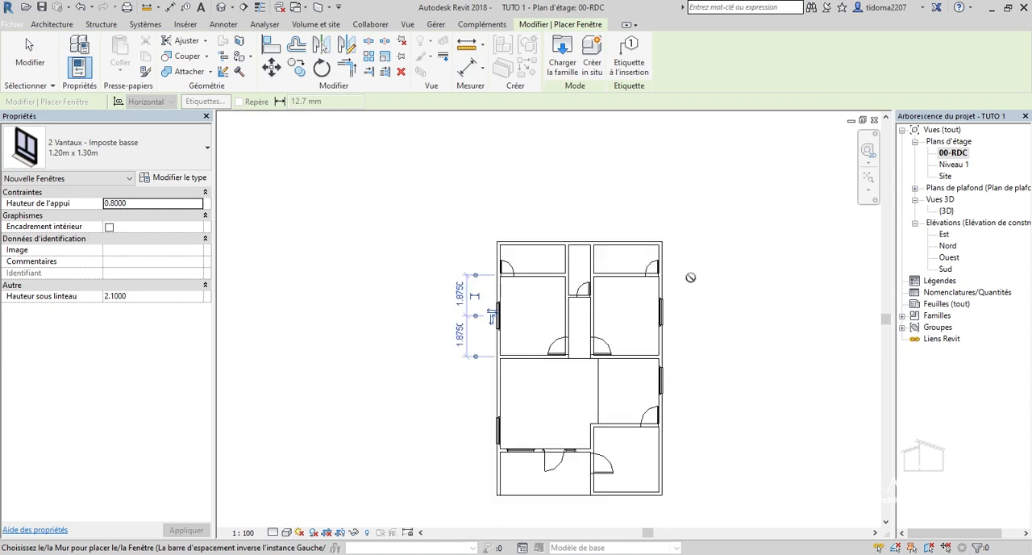
scroll(656, 265, up, 2)
scroll(656, 264, down, 2)
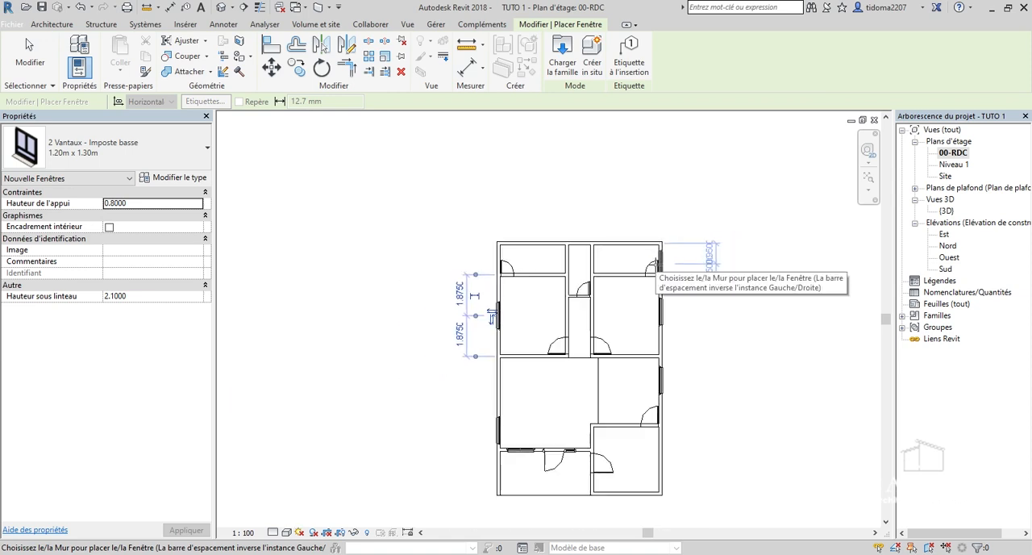
scroll(620, 479, up, 5)
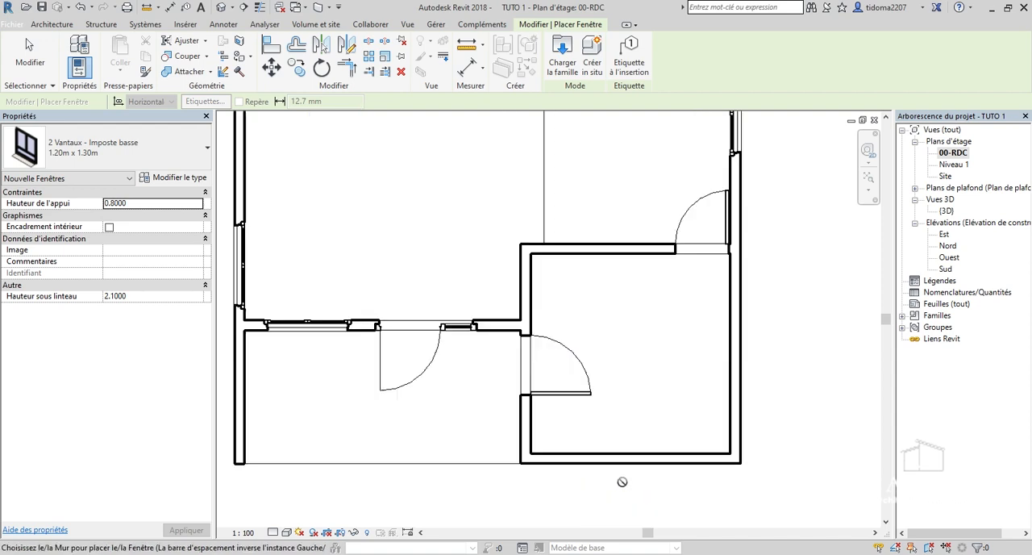
scroll(622, 459, up, 1)
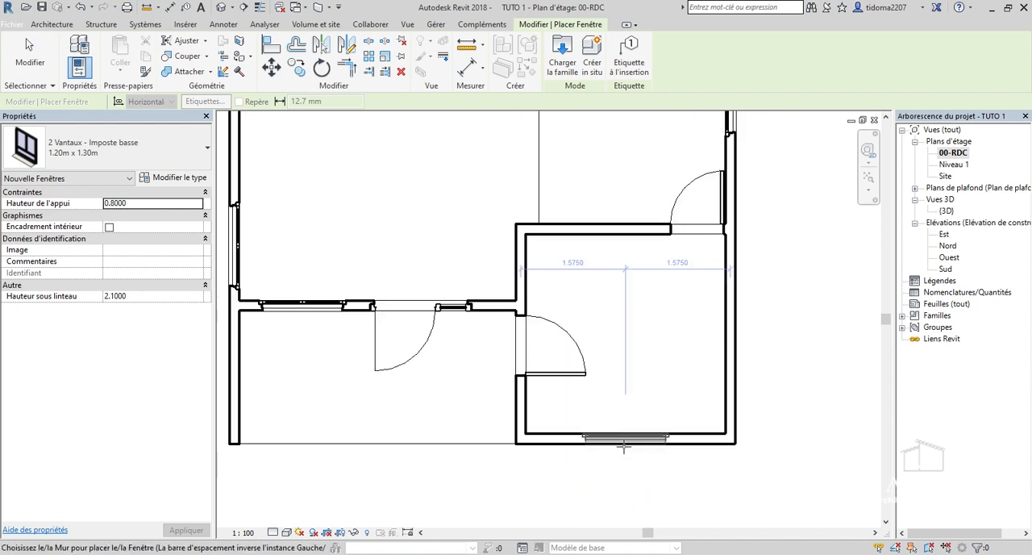
click(647, 437)
Switch the window type being placed to M_Fixé 0610 x 0610mm for the small rooms at the top of the plan.
scroll(659, 463, down, 1)
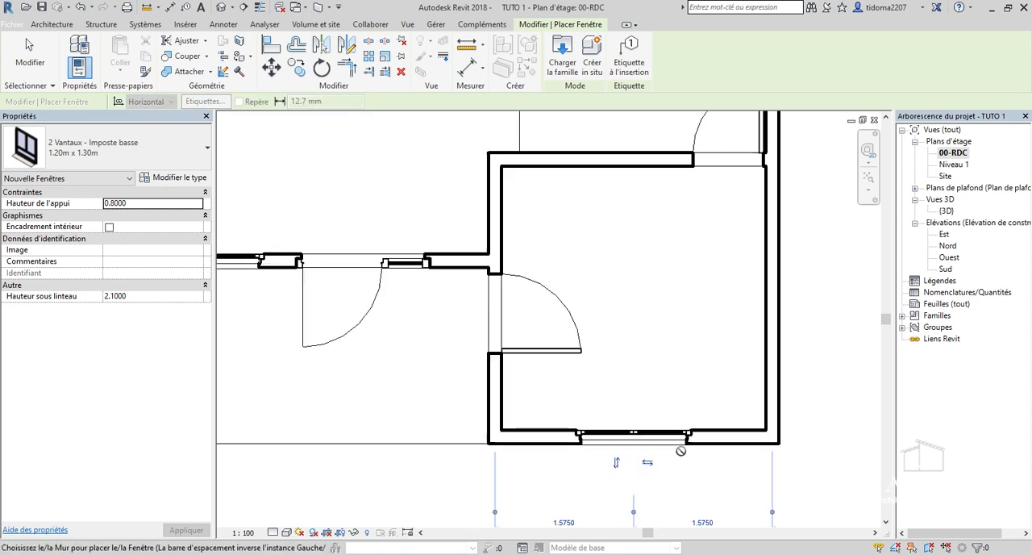
scroll(659, 463, down, 1)
scroll(645, 415, down, 1)
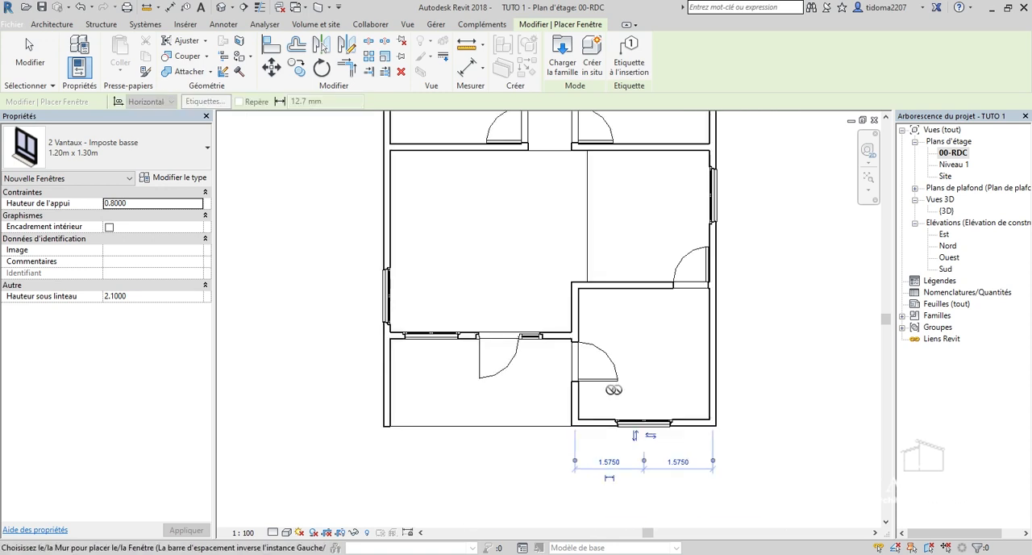
scroll(645, 415, down, 1)
scroll(645, 415, down, 1)
scroll(621, 177, up, 2)
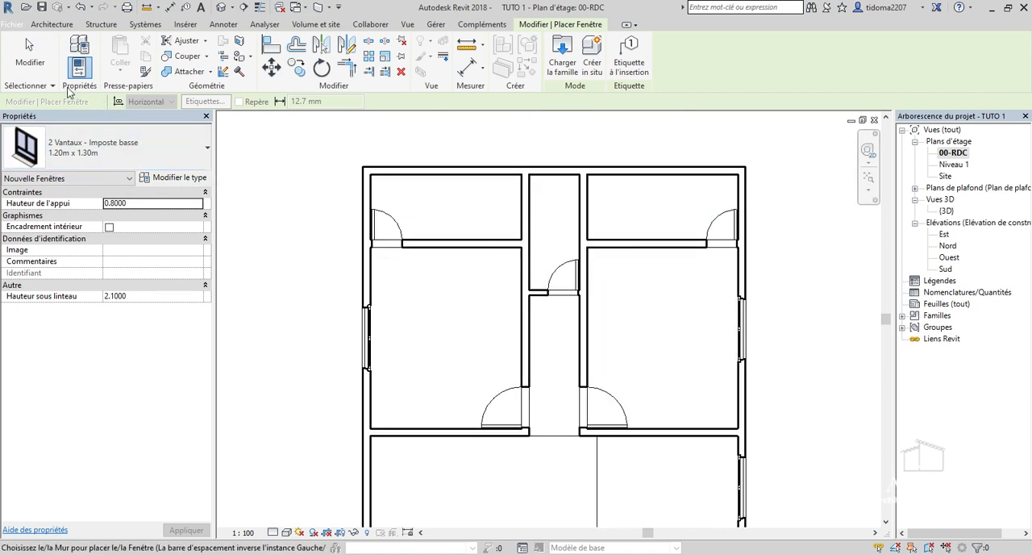
click(97, 143)
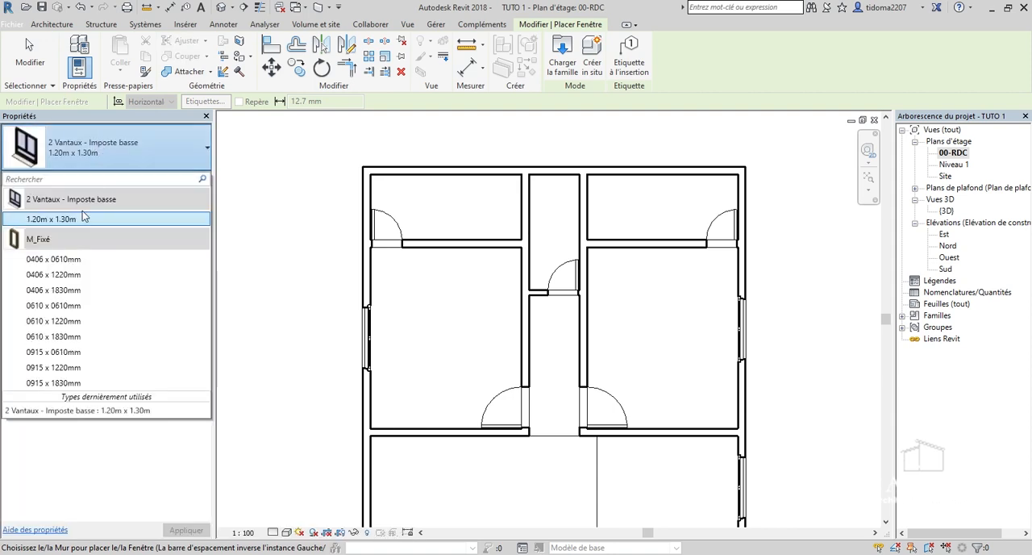
click(68, 306)
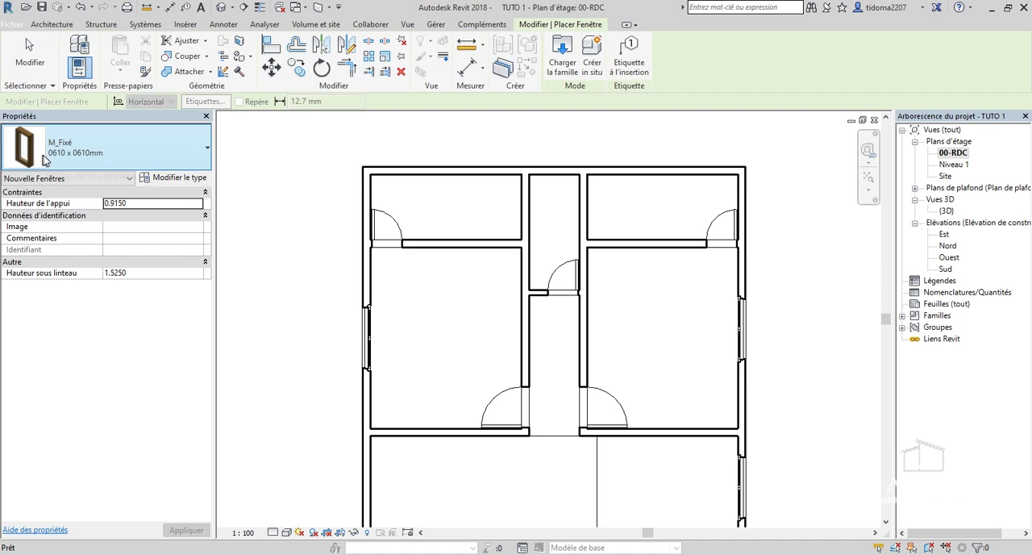
click(175, 177)
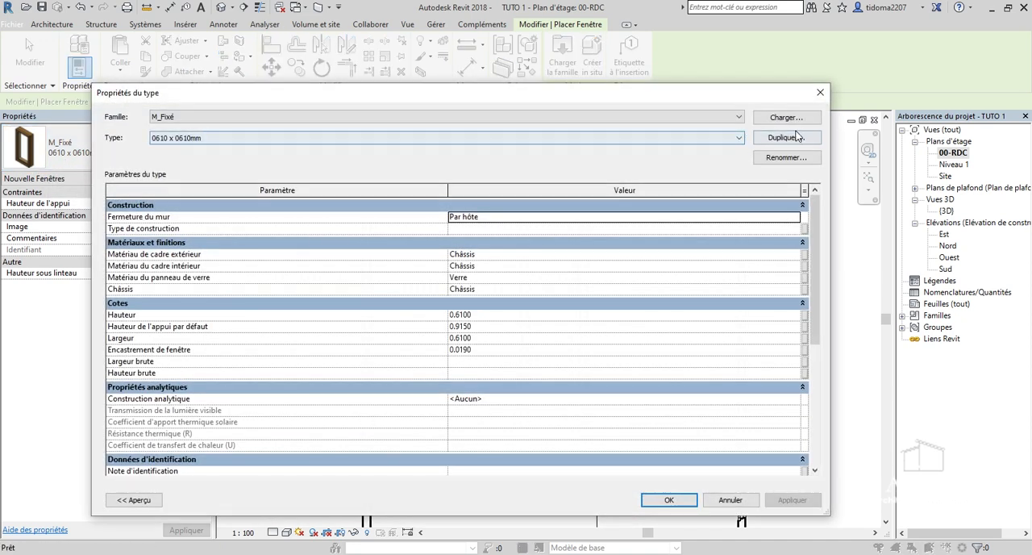
click(786, 137)
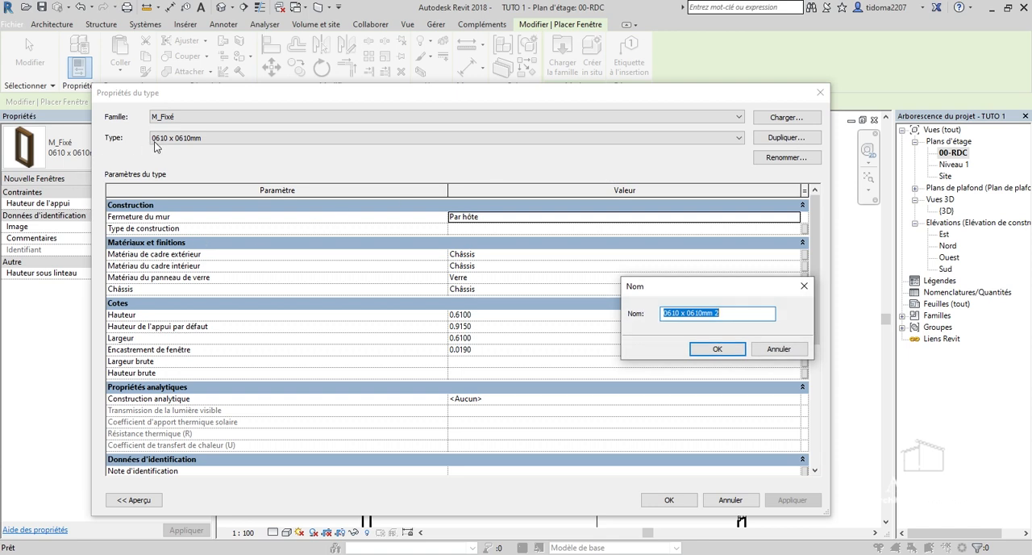
click(798, 350)
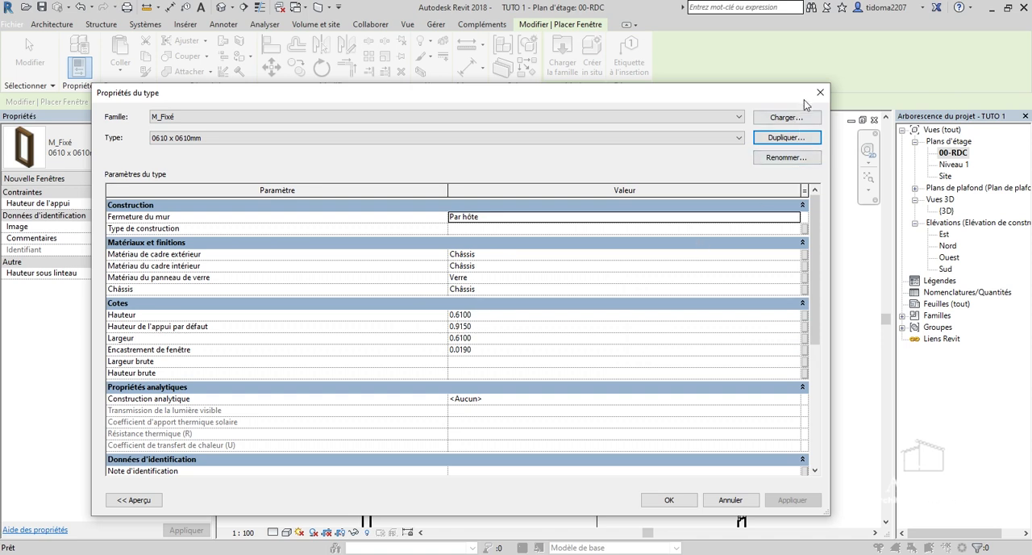
click(664, 500)
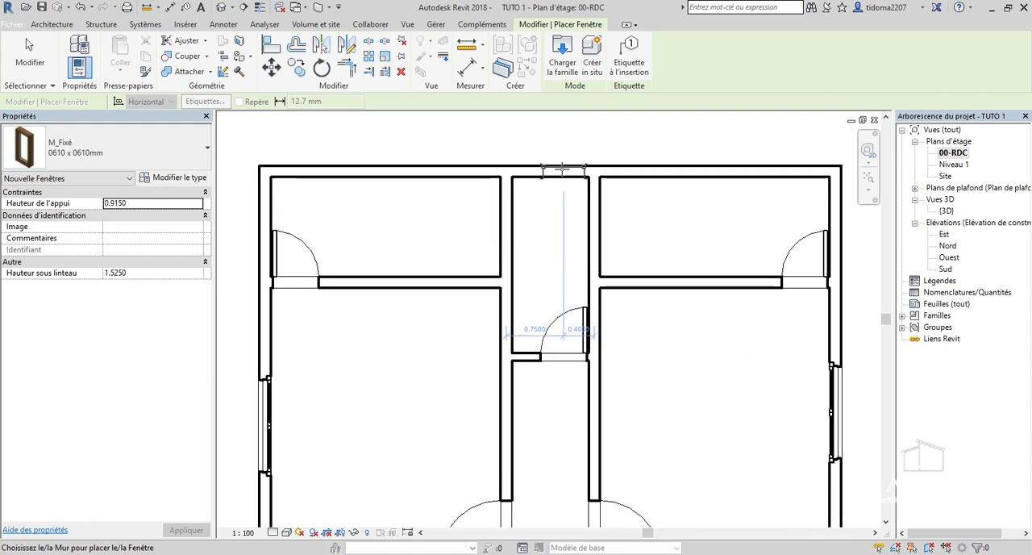
Place a 0610 x 0610mm fixed window in the upper outer wall of the narrow middle room, centred at 0.575 m between its partitions.
scroll(563, 168, up, 1)
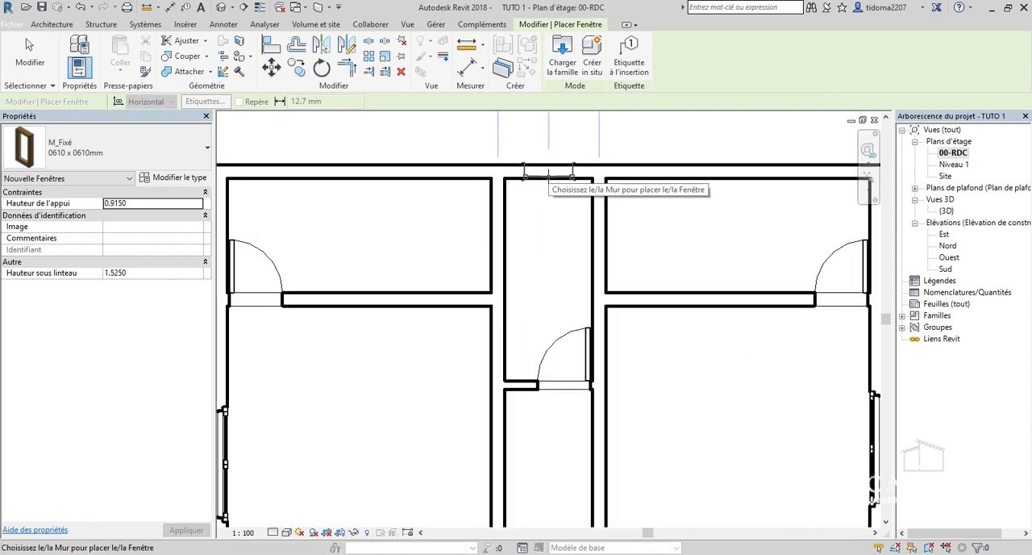
click(548, 171)
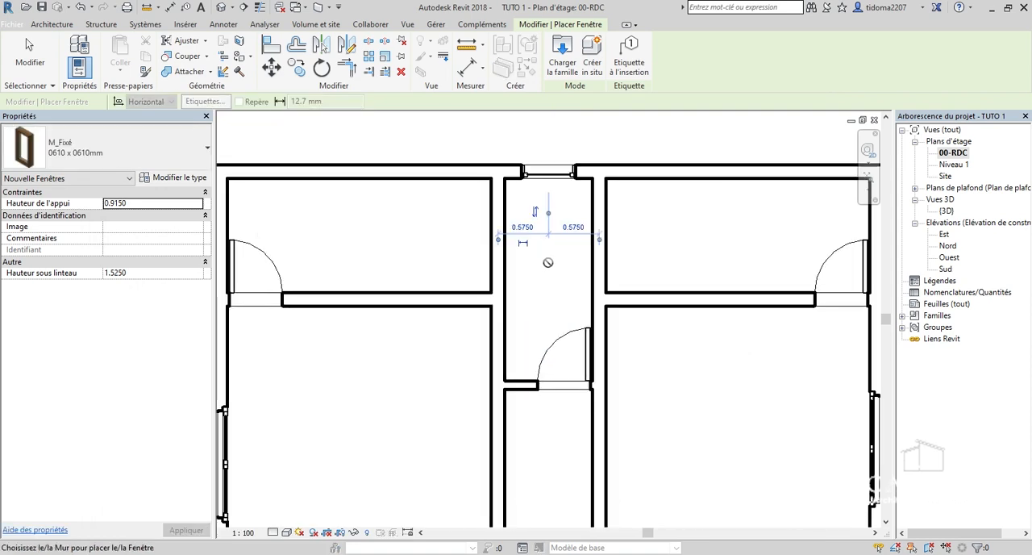
Place 0610 x 0610mm fixed windows in the upper outer wall of the top-left and top-right rooms, about 0.6 m and 0.5 m from their inner partitions.
scroll(548, 262, down, 1)
scroll(357, 320, up, 1)
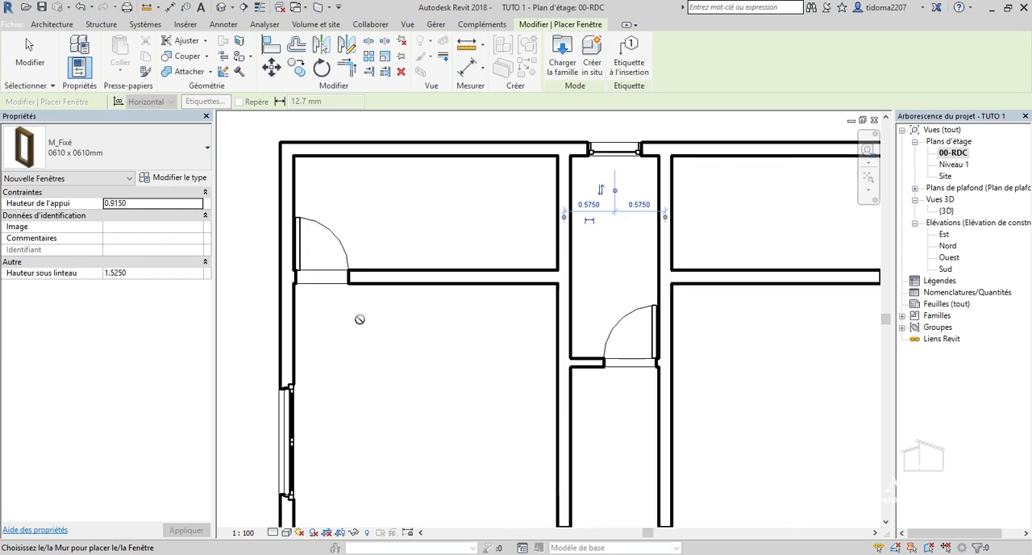
scroll(476, 151, up, 1)
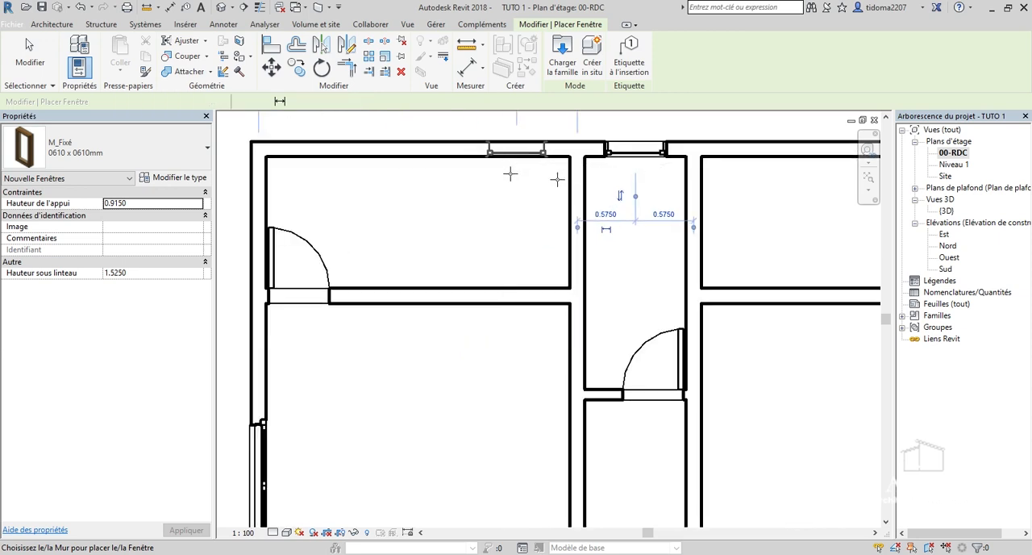
click(516, 152)
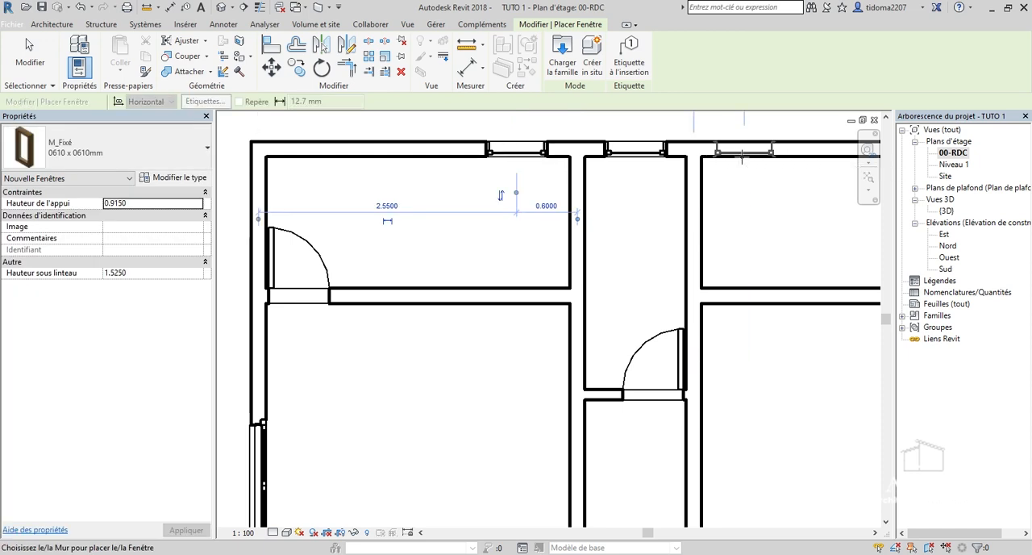
scroll(656, 238, down, 4)
scroll(656, 237, down, 1)
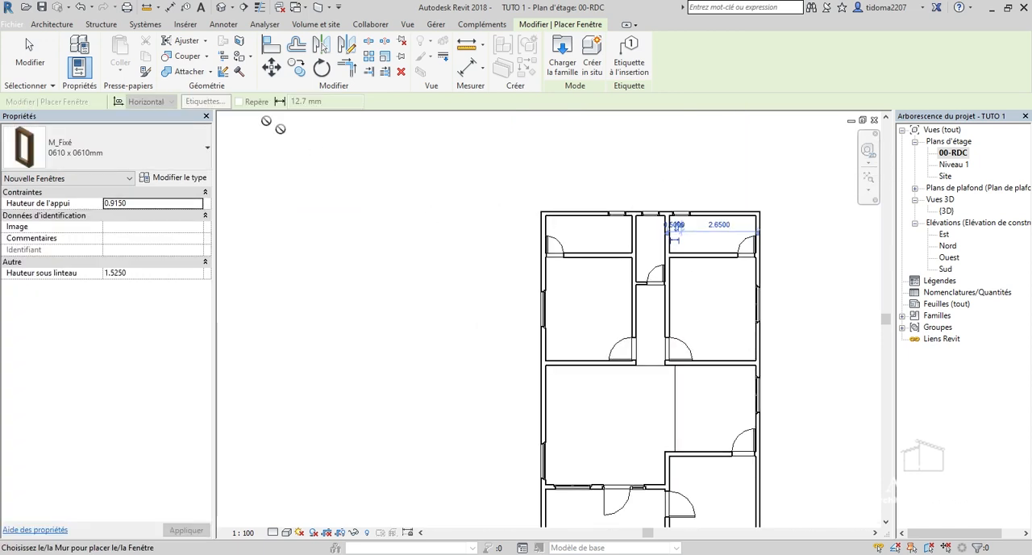
click(30, 55)
Examine the doors and windows of the upper rooms in the 00-RDC floor plan.
scroll(572, 236, down, 3)
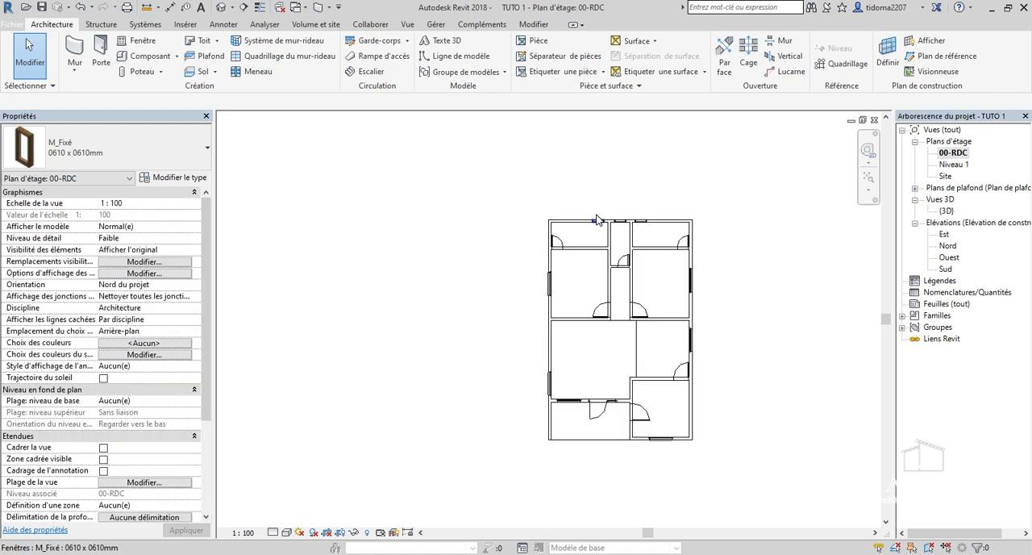
scroll(612, 223, up, 3)
scroll(611, 225, up, 2)
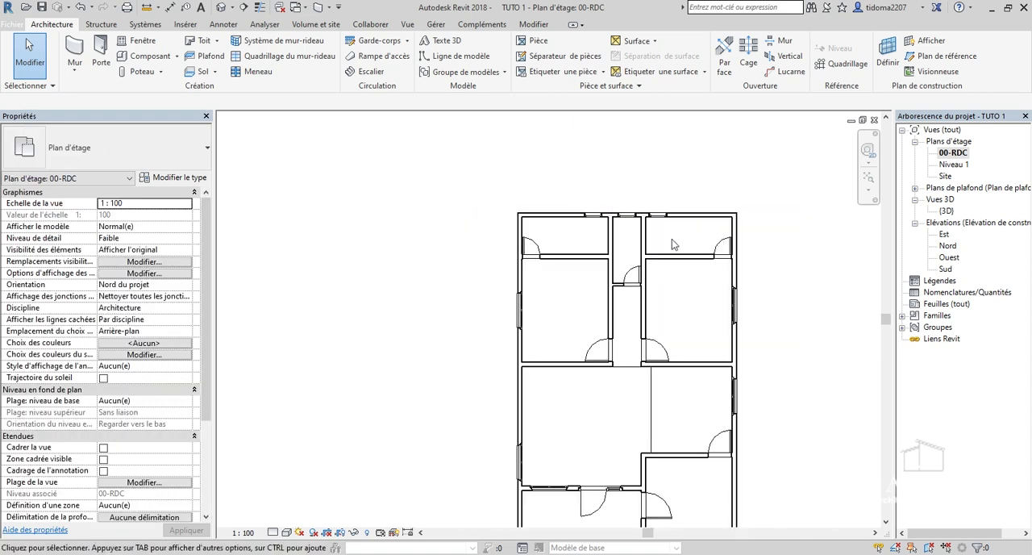
scroll(718, 240, down, 1)
scroll(673, 217, up, 3)
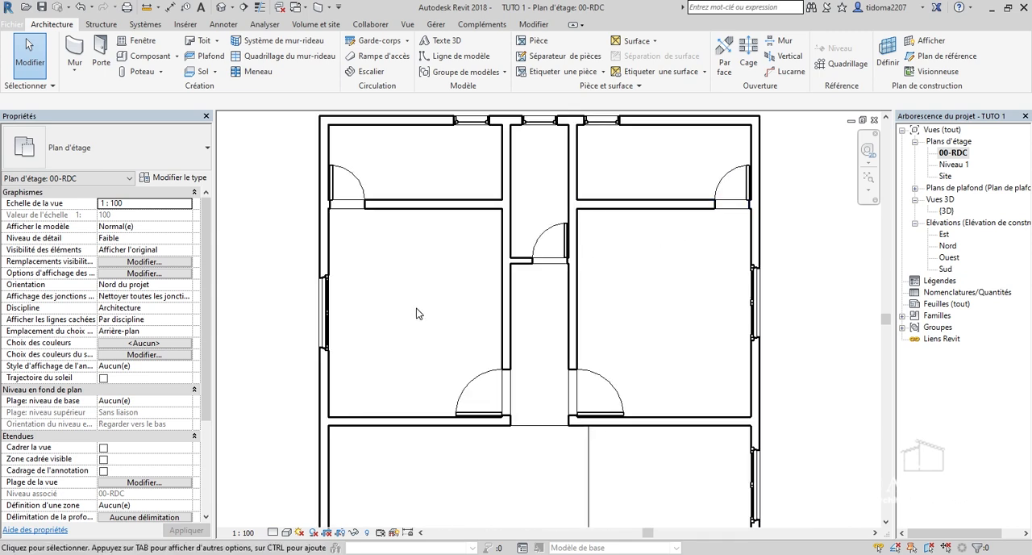
scroll(417, 312, down, 1)
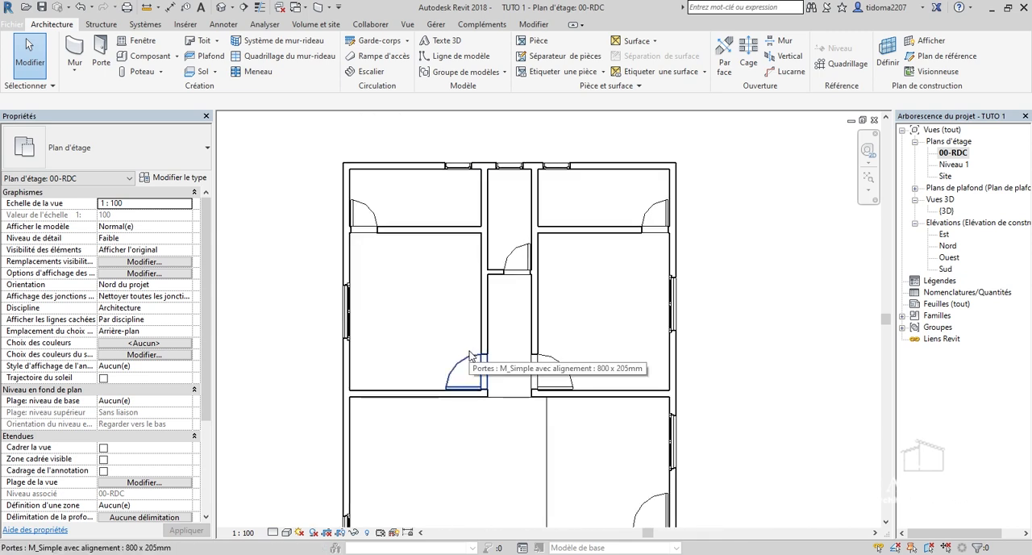
scroll(375, 249, up, 1)
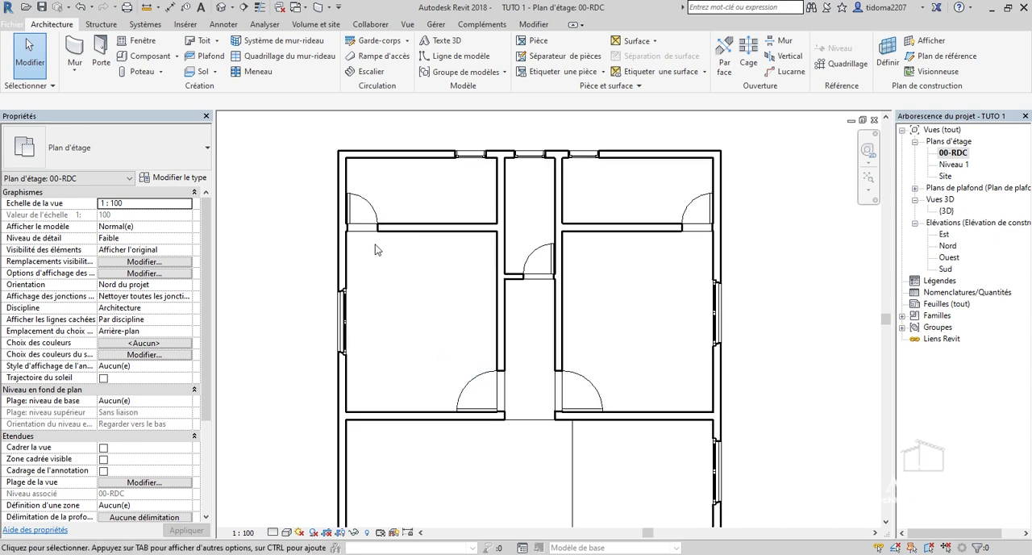
scroll(323, 199, up, 3)
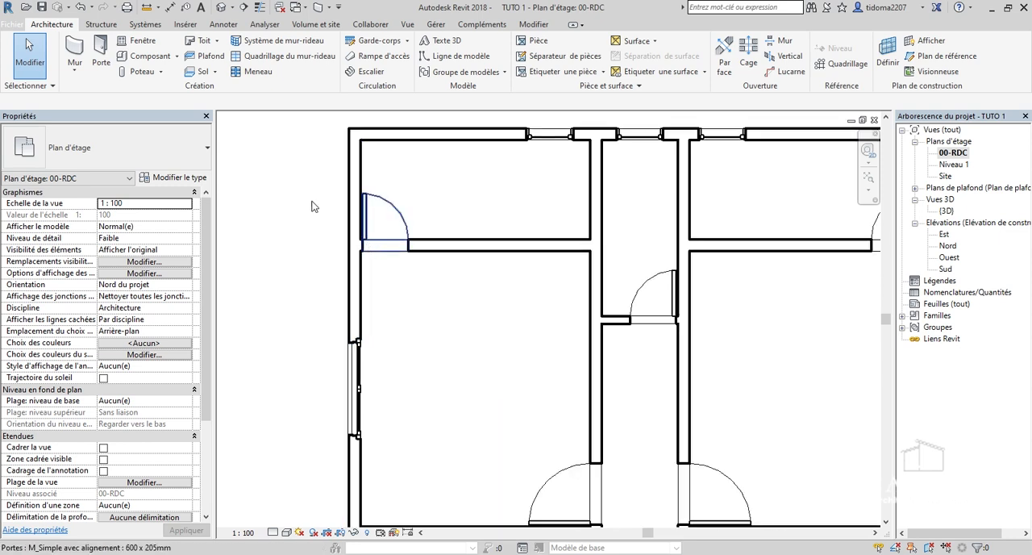
scroll(448, 241, up, 1)
scroll(445, 240, down, 2)
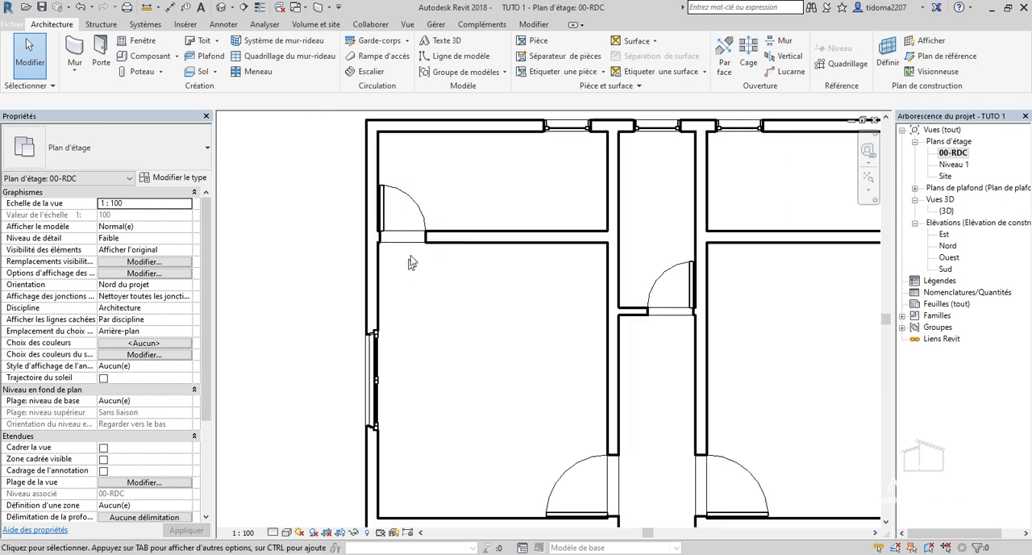
scroll(476, 254, down, 1)
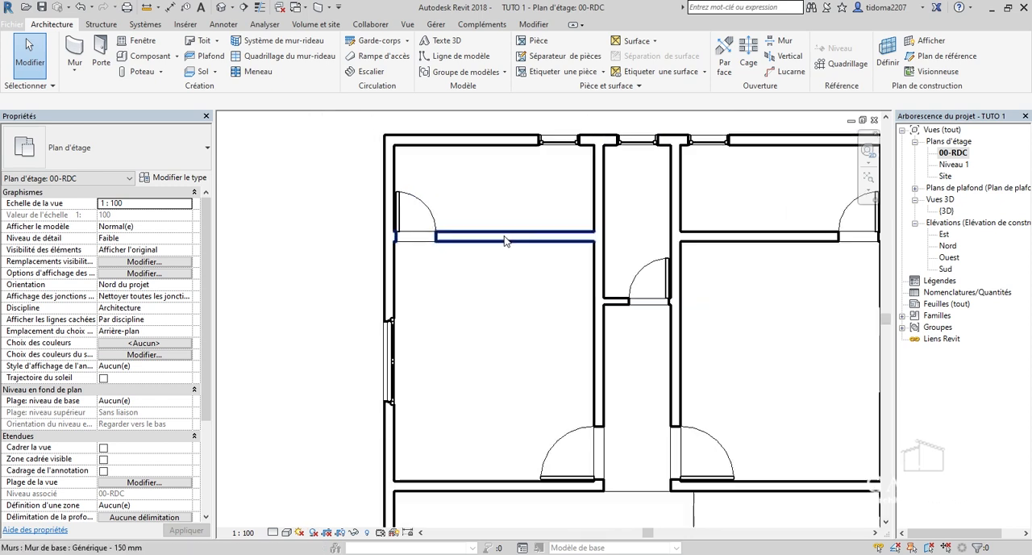
Draw a Générique - 100 mm wall stub about 0.6 m long down from the upper partition of the left bedroom, just beside its door opening.
click(74, 50)
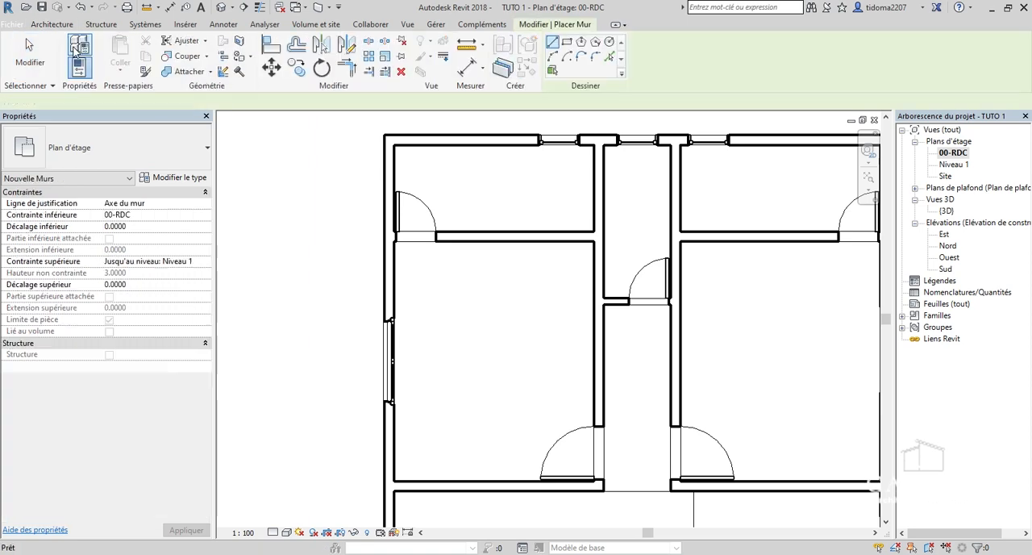
click(133, 149)
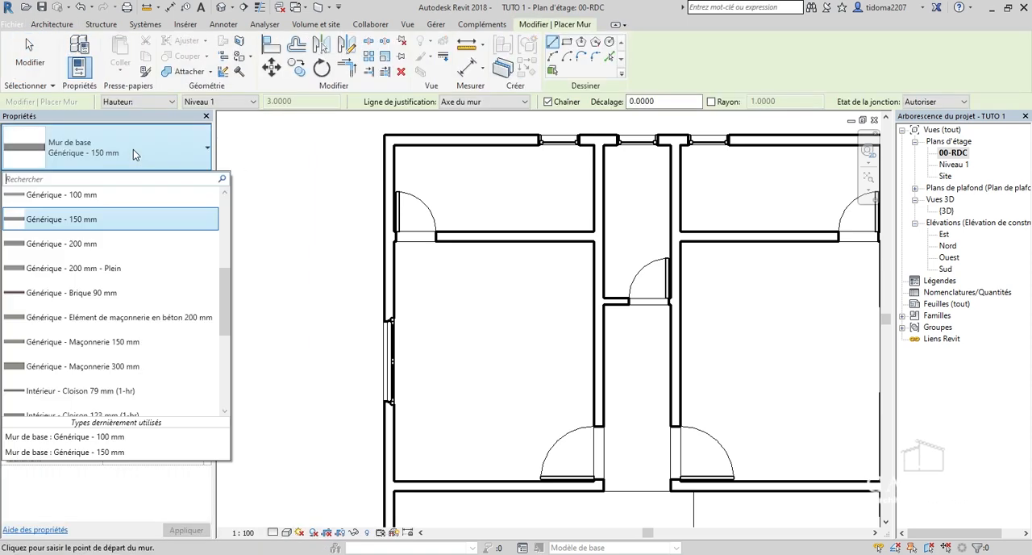
click(120, 204)
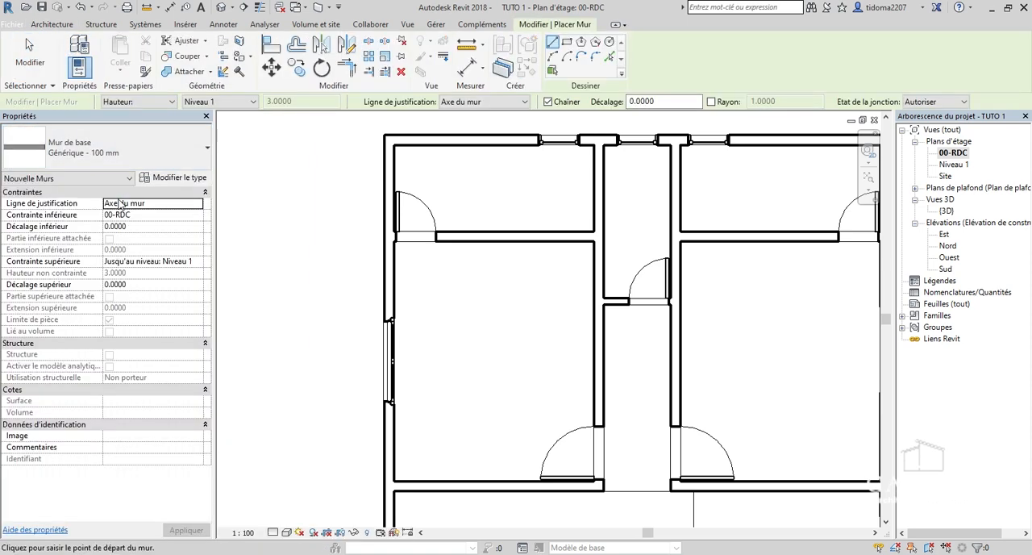
scroll(435, 250, up, 4)
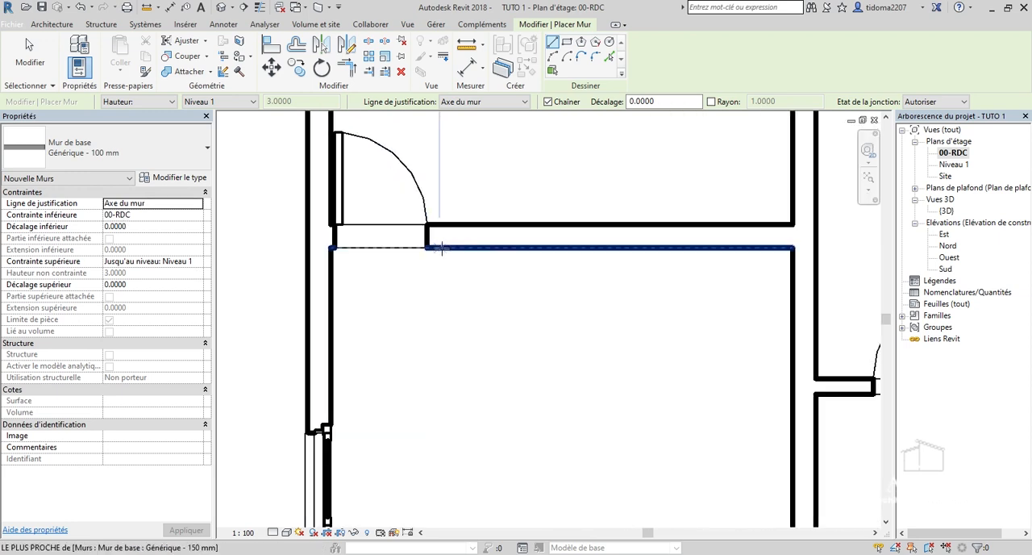
click(441, 248)
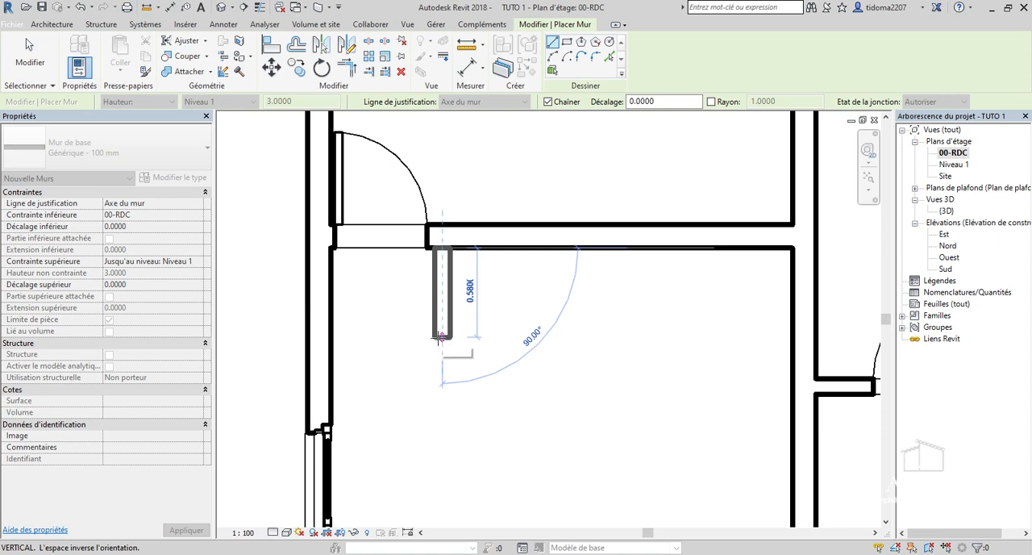
click(440, 340)
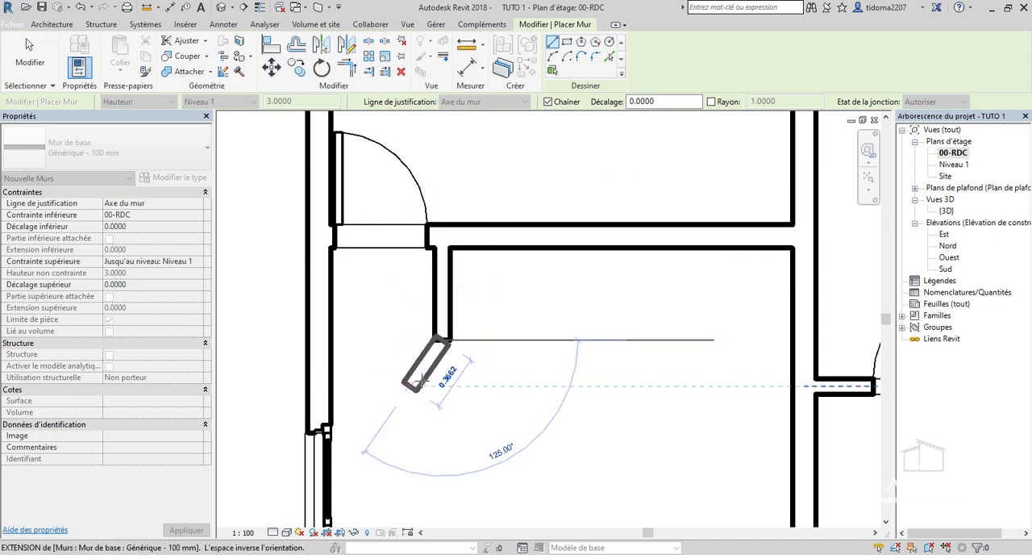
key(Escape)
Draw a matching 0.6 m long Générique - 100 mm wall stub in the right bedroom beside its upper door opening, and end wall placement.
scroll(405, 334, down, 4)
scroll(788, 325, up, 5)
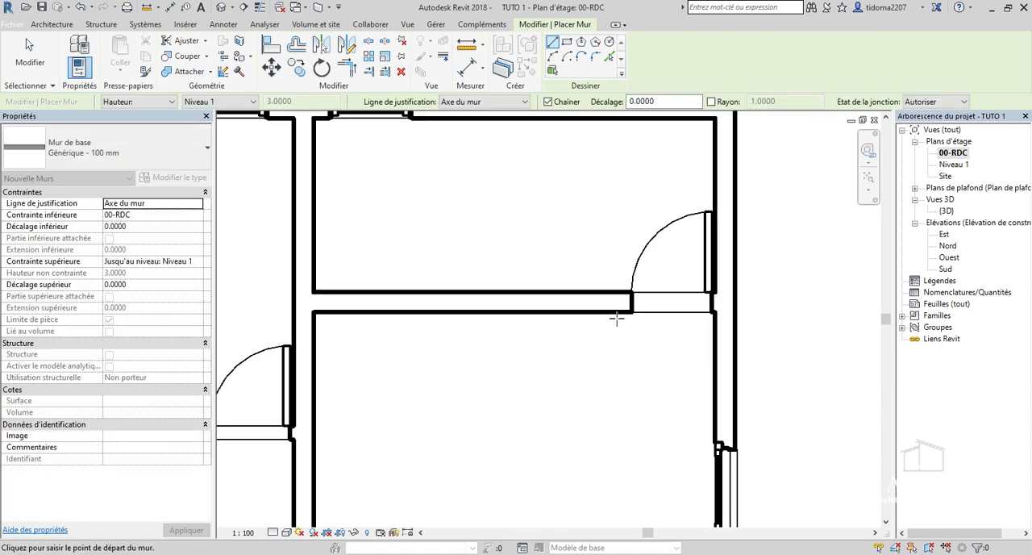
click(610, 312)
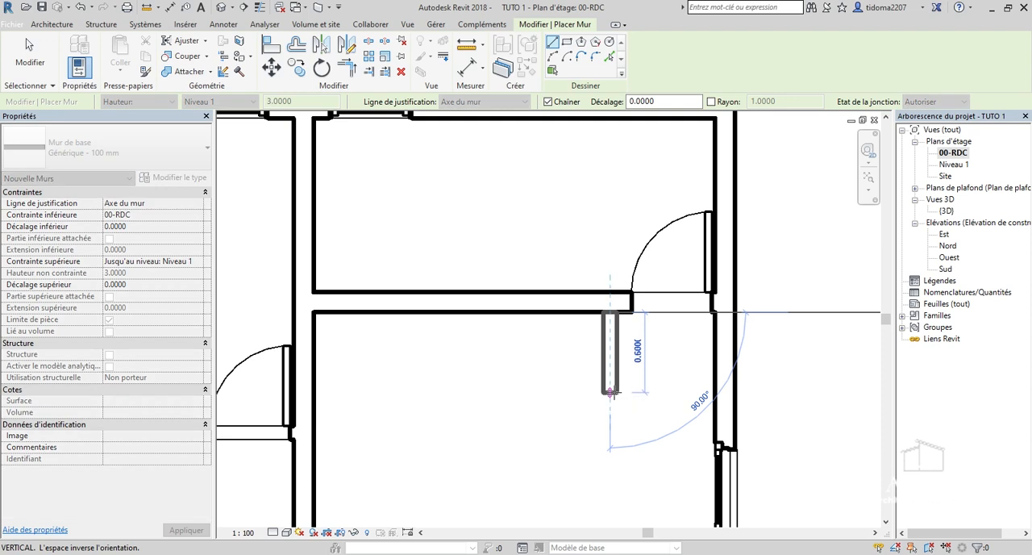
click(610, 392)
key(Escape)
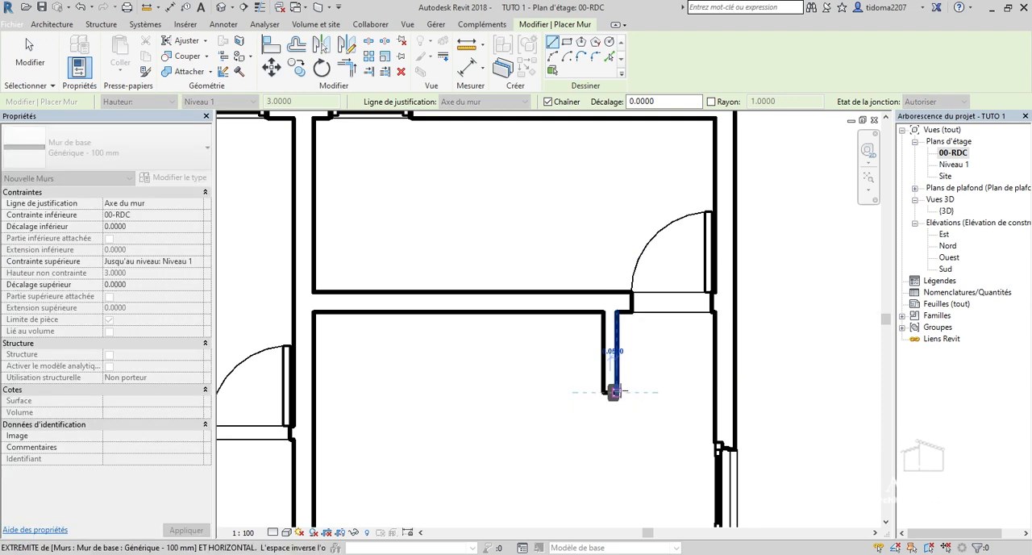
scroll(637, 363, down, 3)
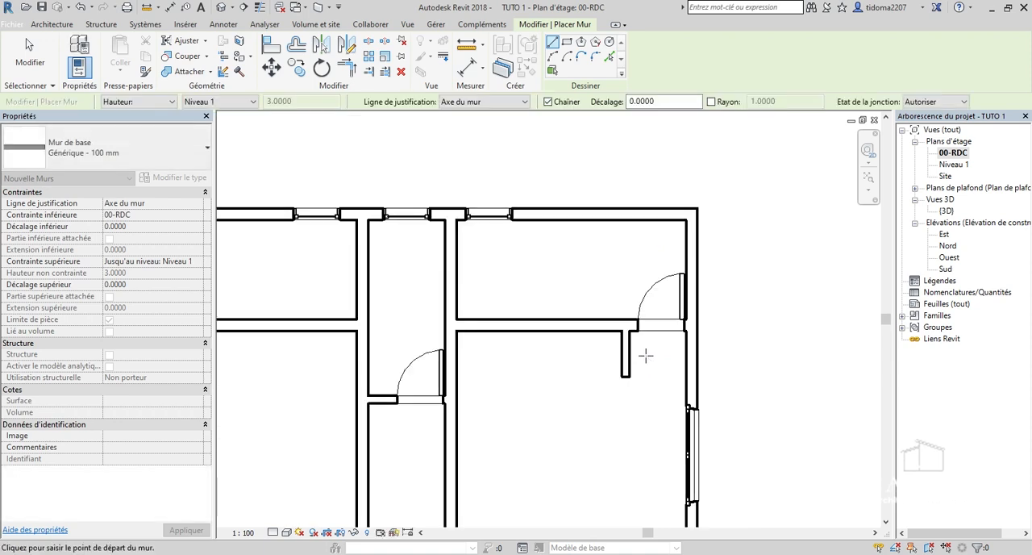
scroll(645, 343, down, 2)
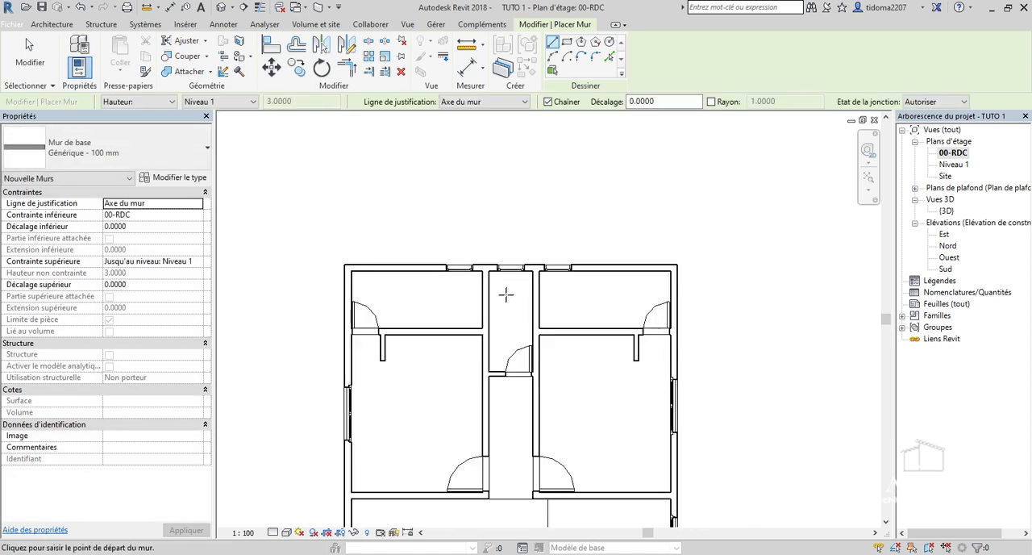
scroll(407, 329, up, 4)
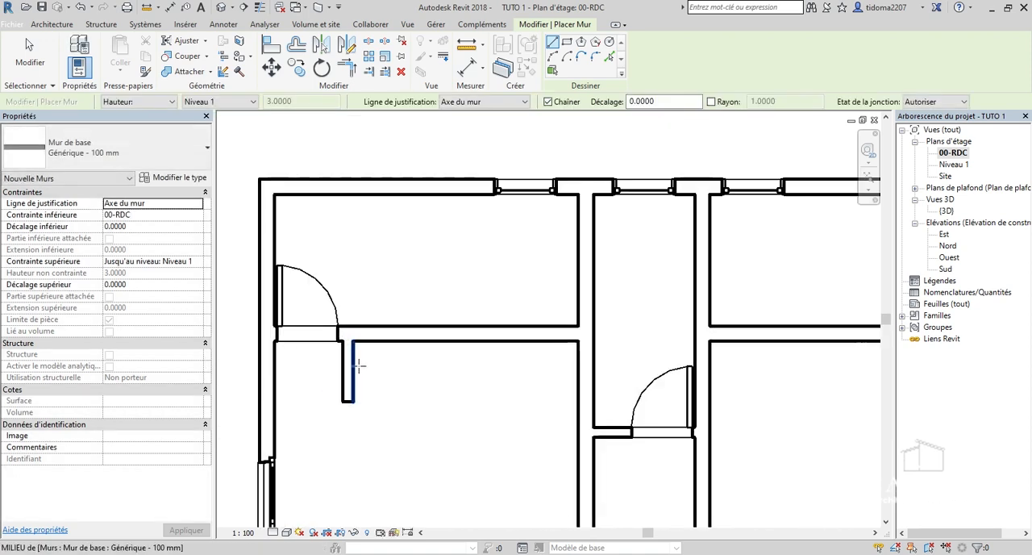
scroll(359, 372, up, 1)
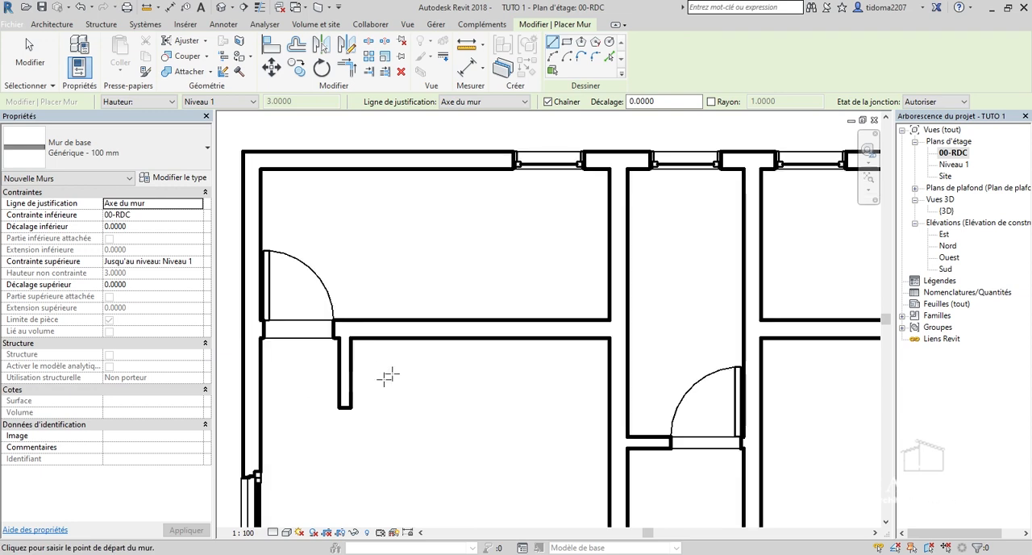
scroll(388, 377, down, 5)
scroll(585, 237, down, 2)
scroll(418, 344, up, 3)
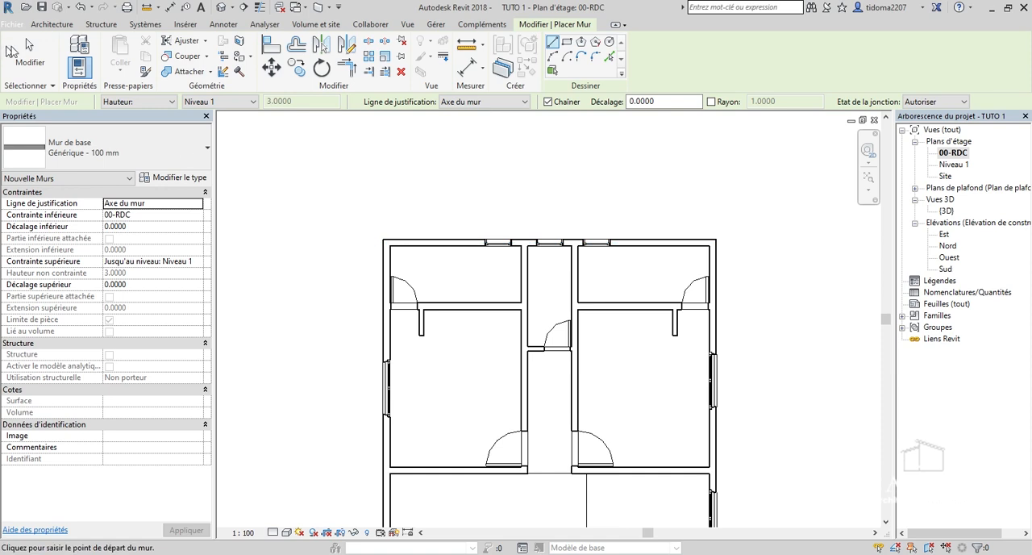
click(26, 38)
Examine the whole 00-RDC floor plan, including the wall stubs, doors and windows of the upper rooms, the living area and the entrance.
scroll(499, 404, down, 3)
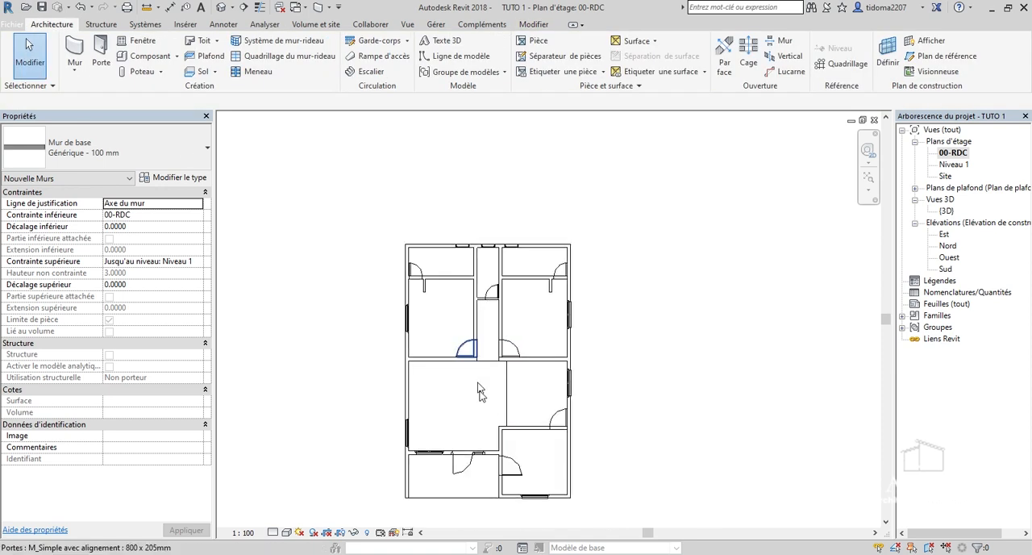
scroll(520, 508, up, 3)
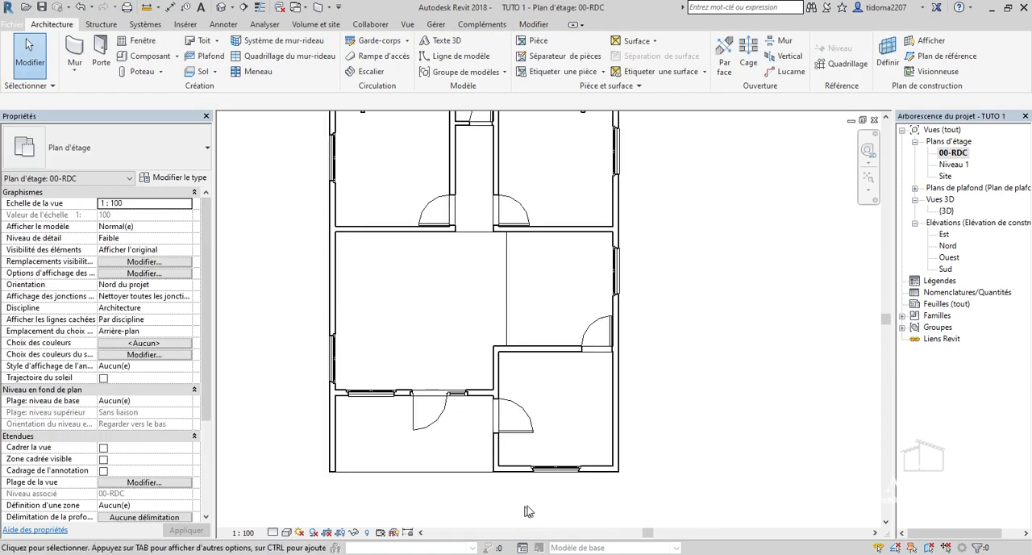
scroll(595, 444, down, 1)
scroll(488, 233, up, 2)
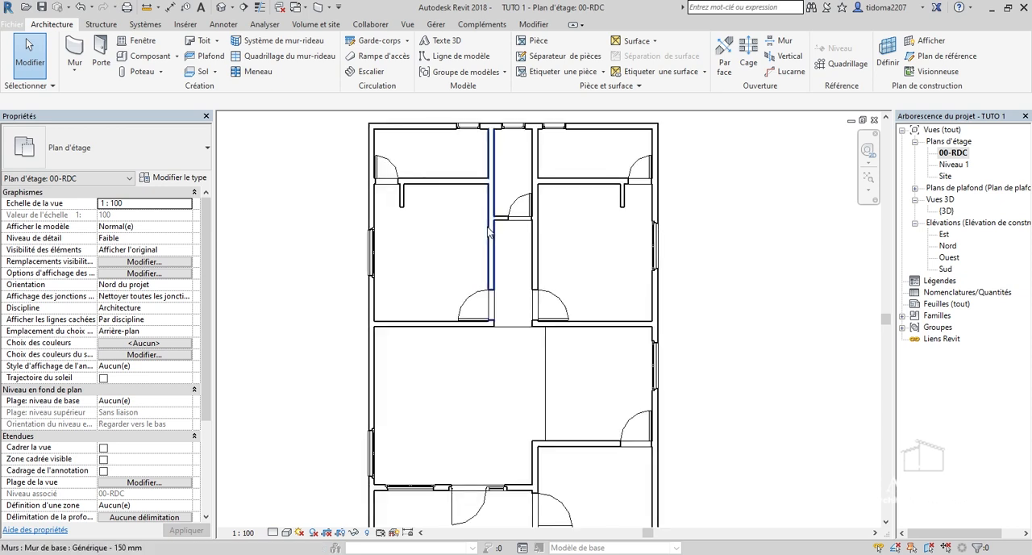
scroll(441, 229, up, 1)
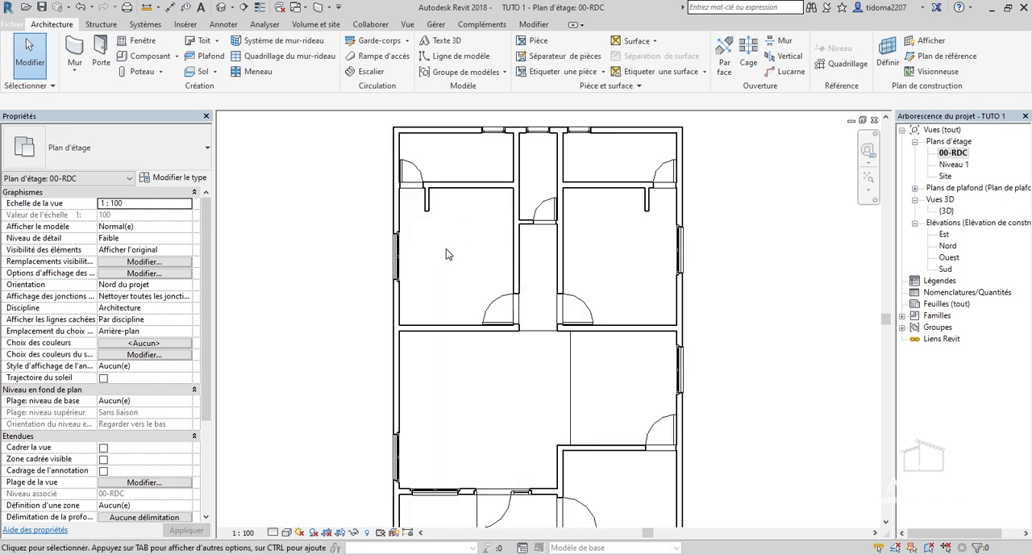
scroll(446, 255, down, 1)
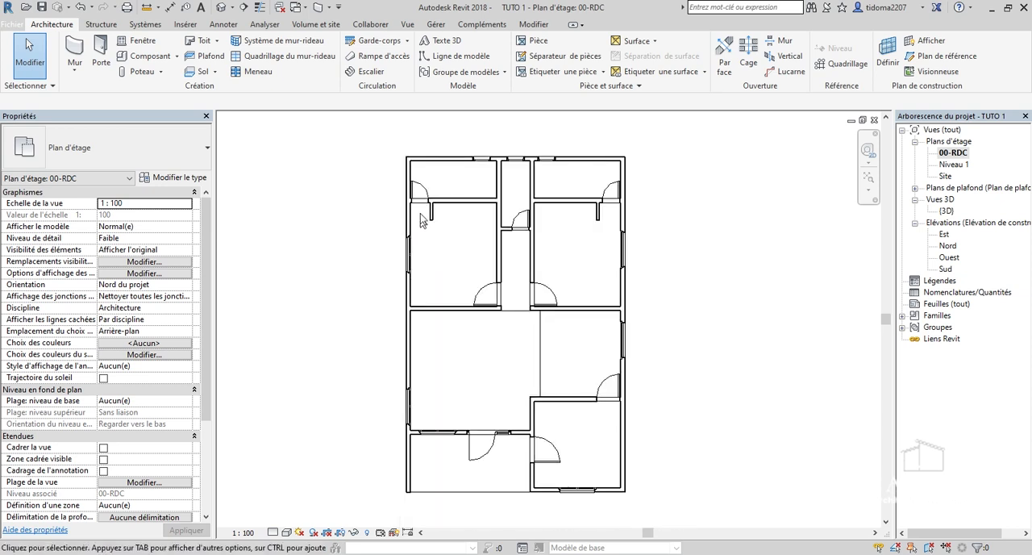
scroll(446, 249, up, 2)
scroll(497, 278, down, 2)
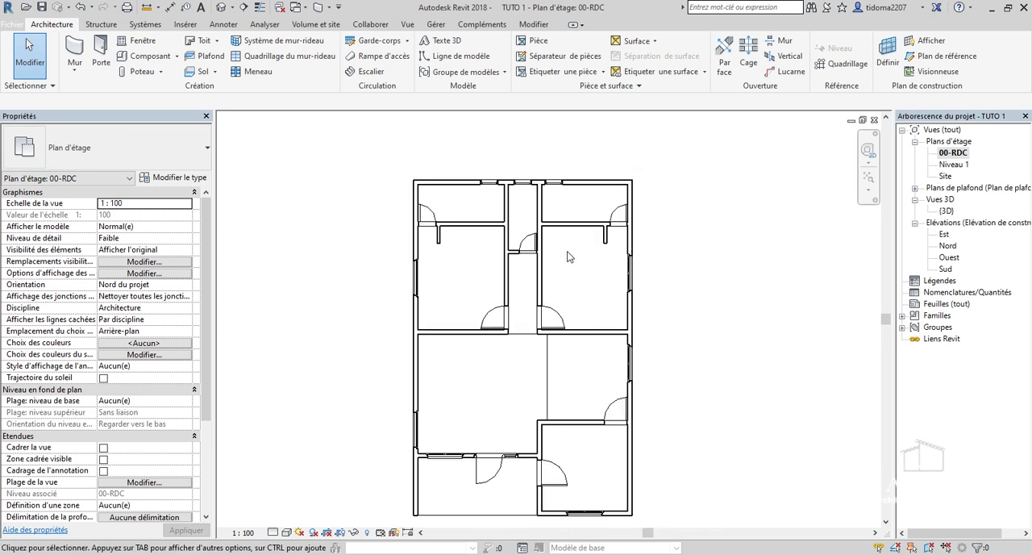
scroll(558, 228, down, 1)
scroll(598, 387, up, 1)
scroll(490, 231, up, 1)
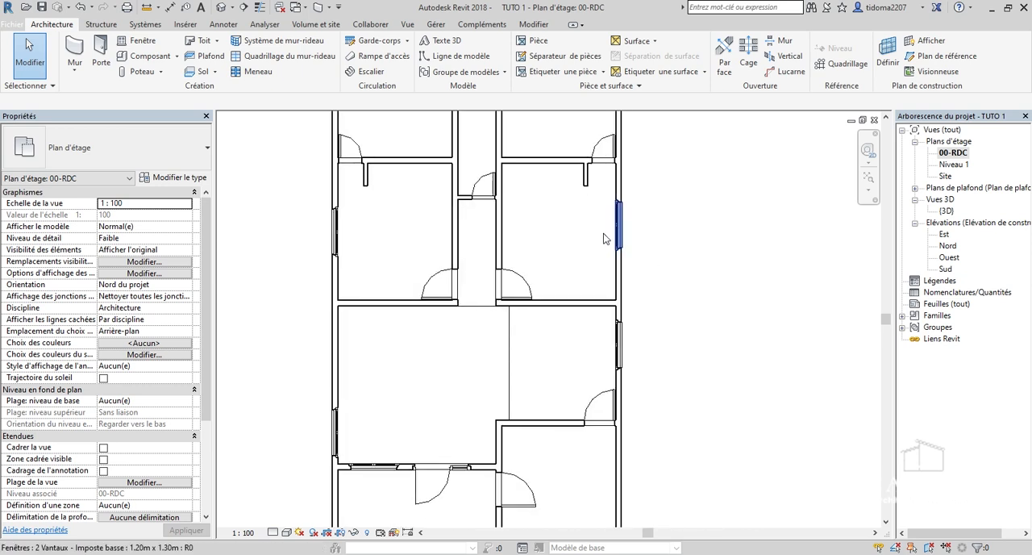
scroll(594, 396, down, 1)
scroll(464, 459, up, 1)
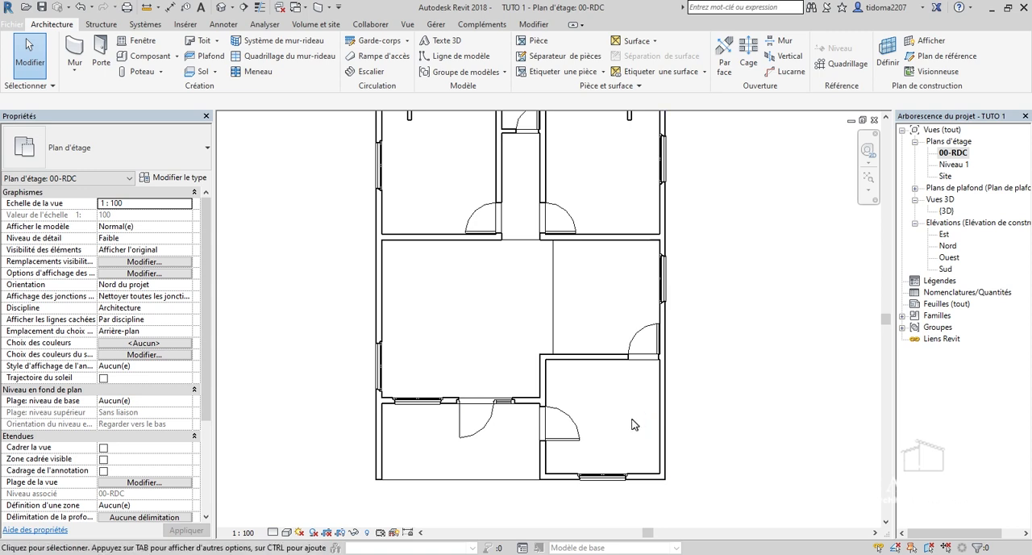
scroll(633, 420, down, 1)
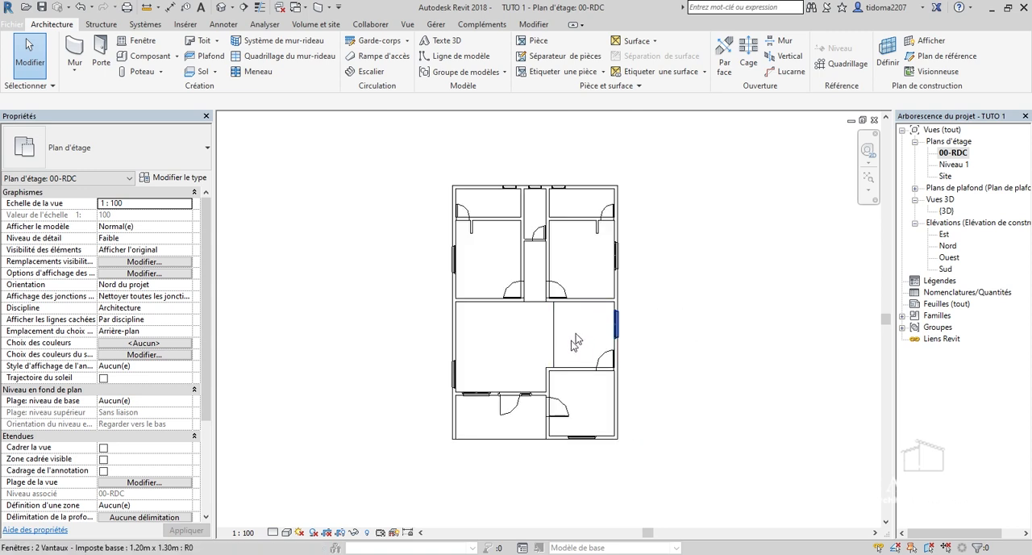
scroll(574, 348, up, 2)
scroll(577, 376, down, 2)
scroll(463, 226, up, 1)
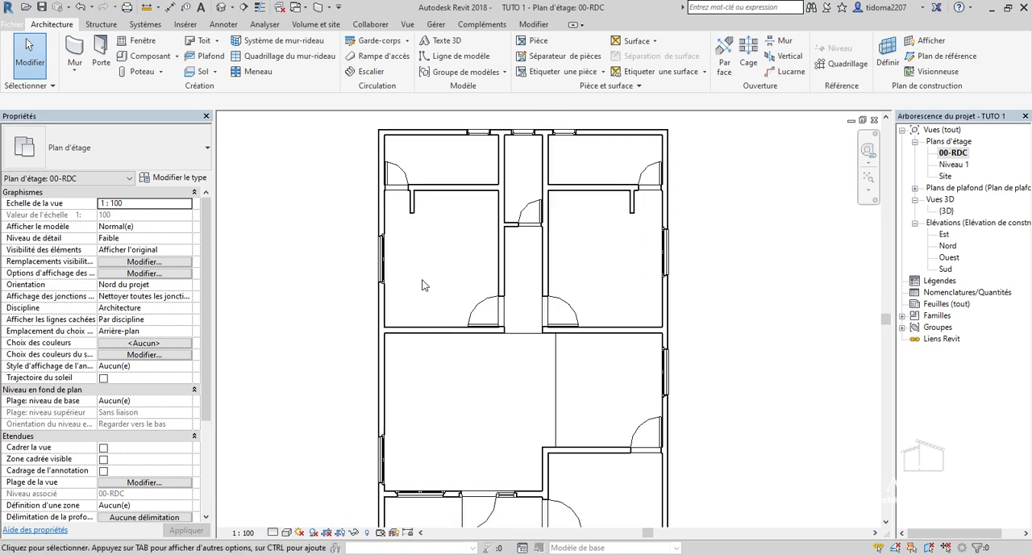
scroll(602, 262, up, 2)
scroll(610, 302, down, 2)
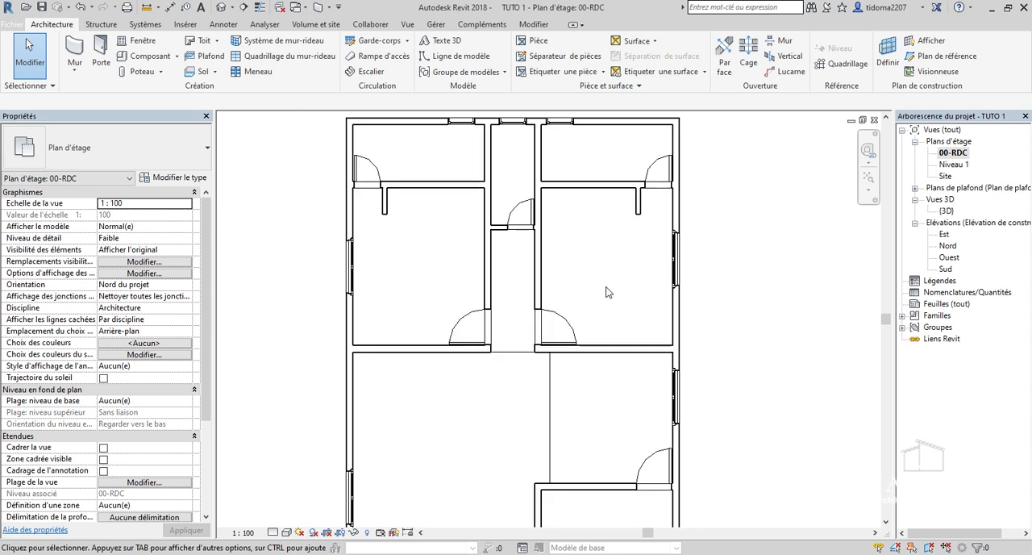
scroll(620, 181, up, 1)
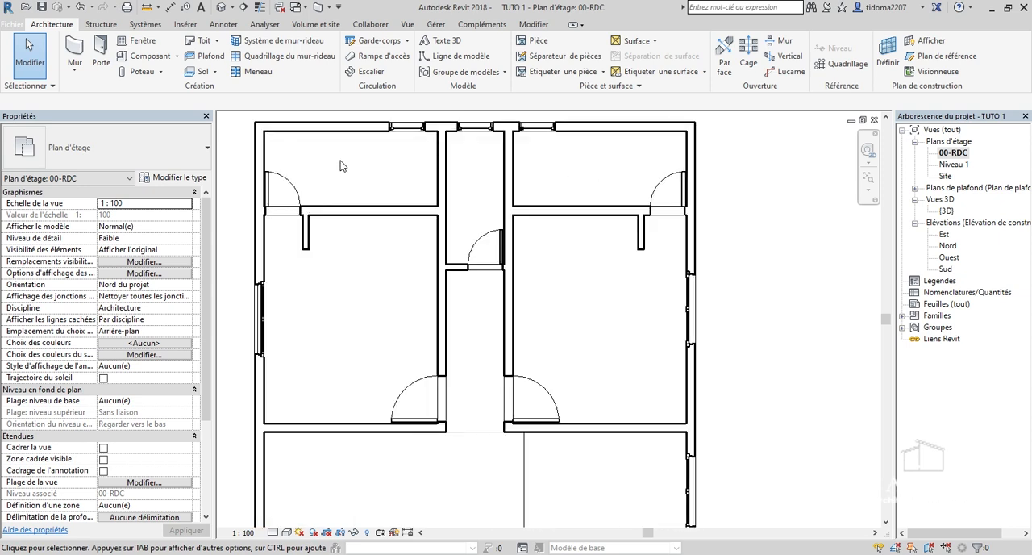
scroll(480, 194, down, 3)
scroll(550, 185, down, 2)
scroll(467, 339, up, 3)
scroll(478, 407, up, 1)
scroll(477, 406, down, 3)
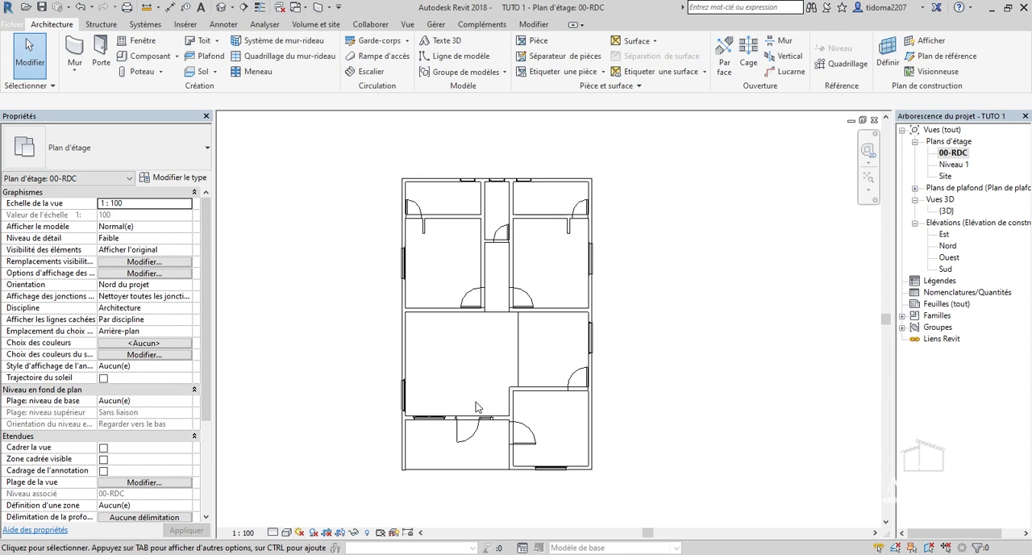
scroll(484, 371, up, 2)
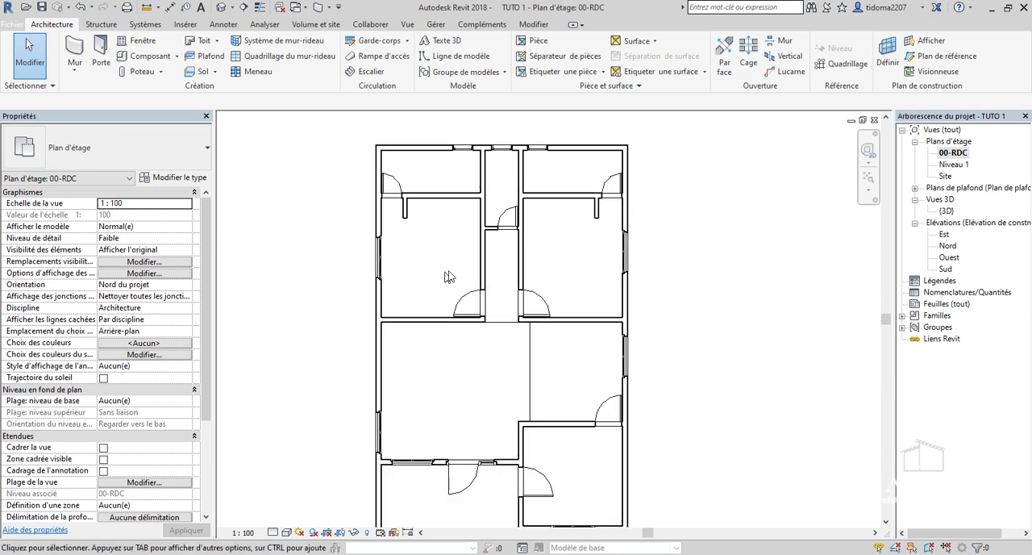
scroll(608, 336, down, 4)
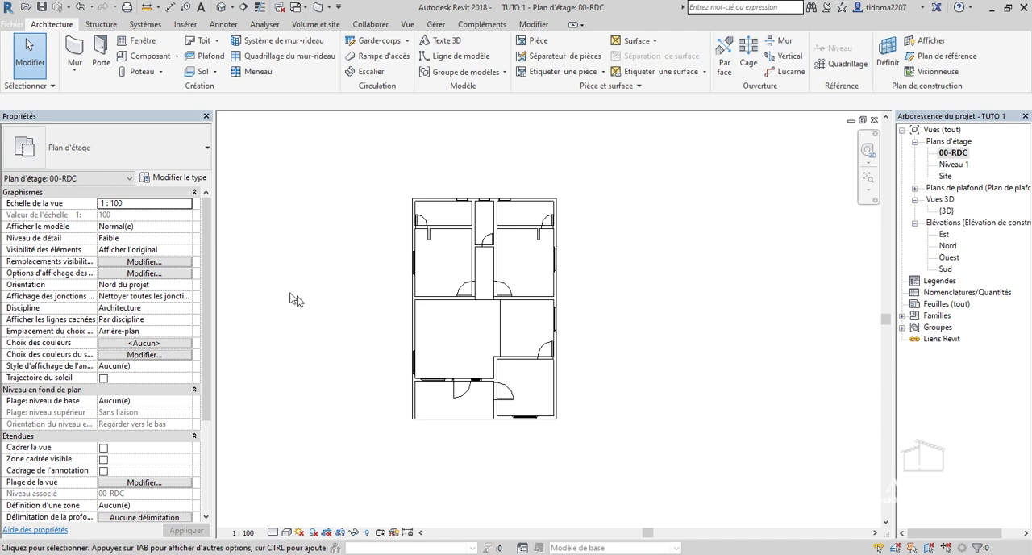
scroll(457, 332, up, 1)
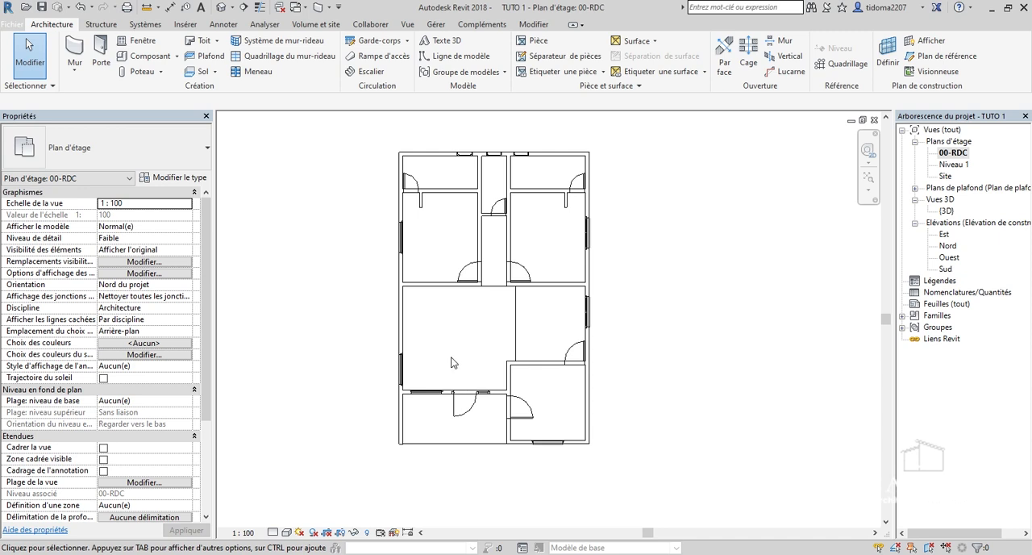
scroll(454, 342, down, 1)
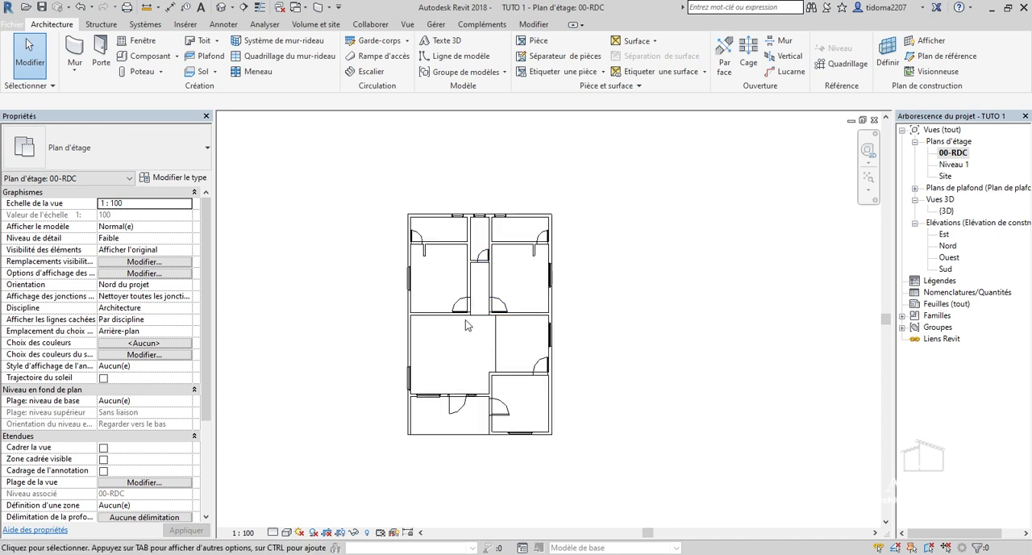
scroll(473, 281, up, 5)
scroll(437, 335, down, 4)
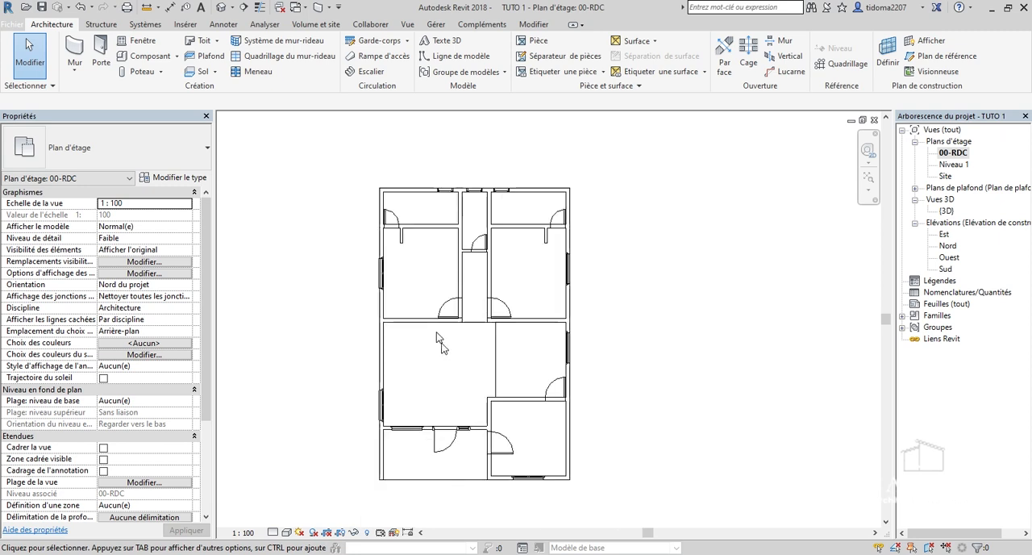
scroll(449, 345, up, 3)
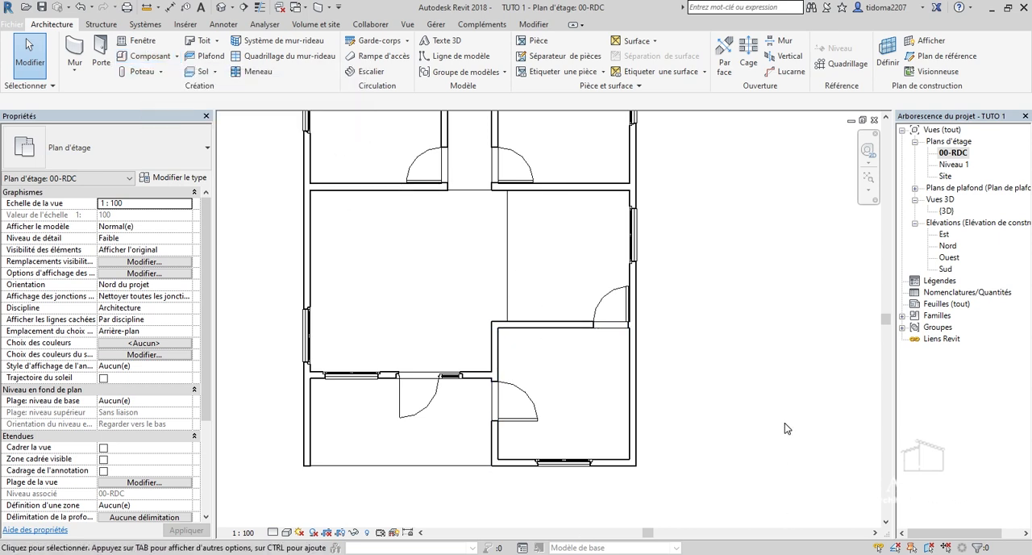
scroll(784, 422, down, 2)
scroll(749, 265, up, 1)
scroll(684, 326, down, 1)
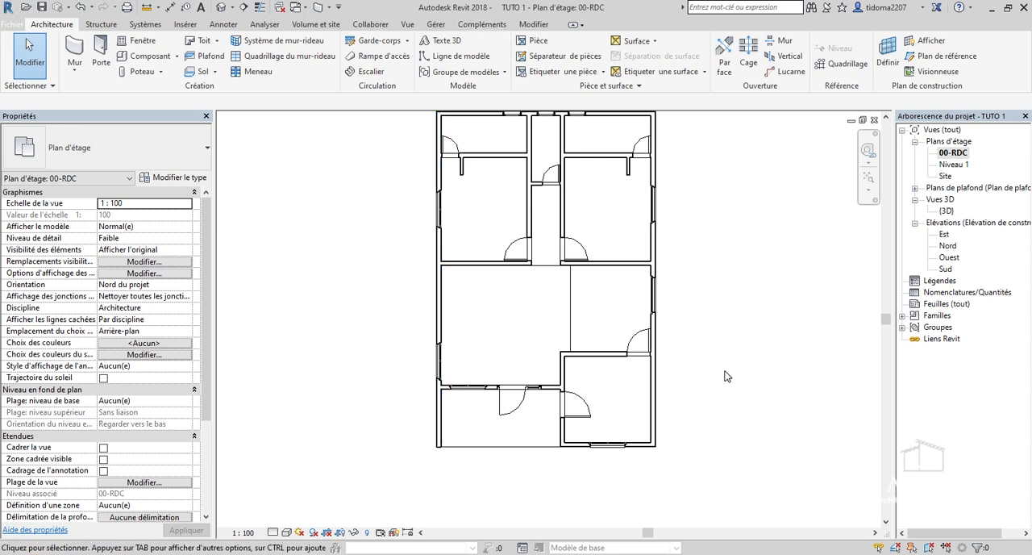
scroll(728, 393, down, 1)
scroll(591, 324, up, 3)
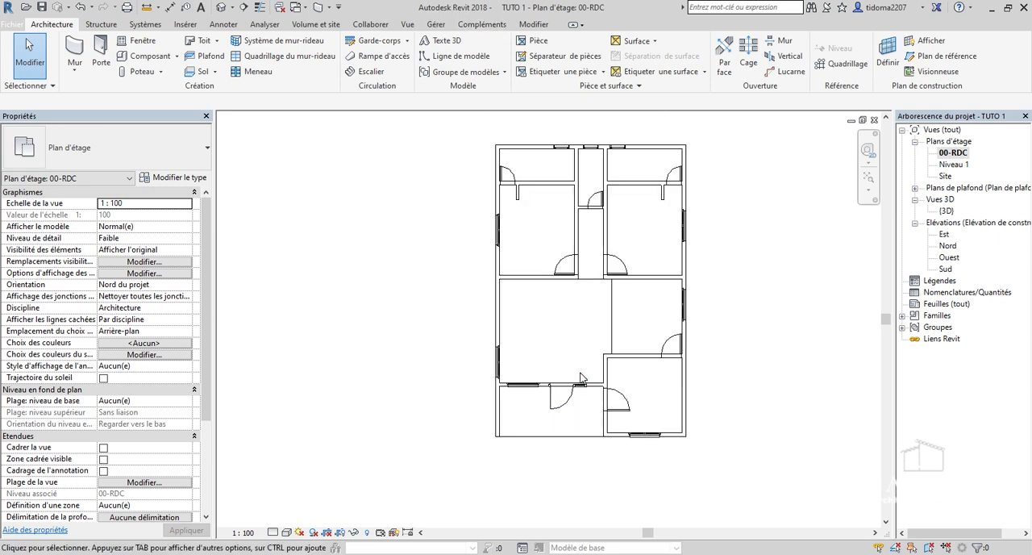
Examine the overall room layout of the 00-RDC floor plan and the entrance porch beside the lower room.
scroll(436, 346, down, 3)
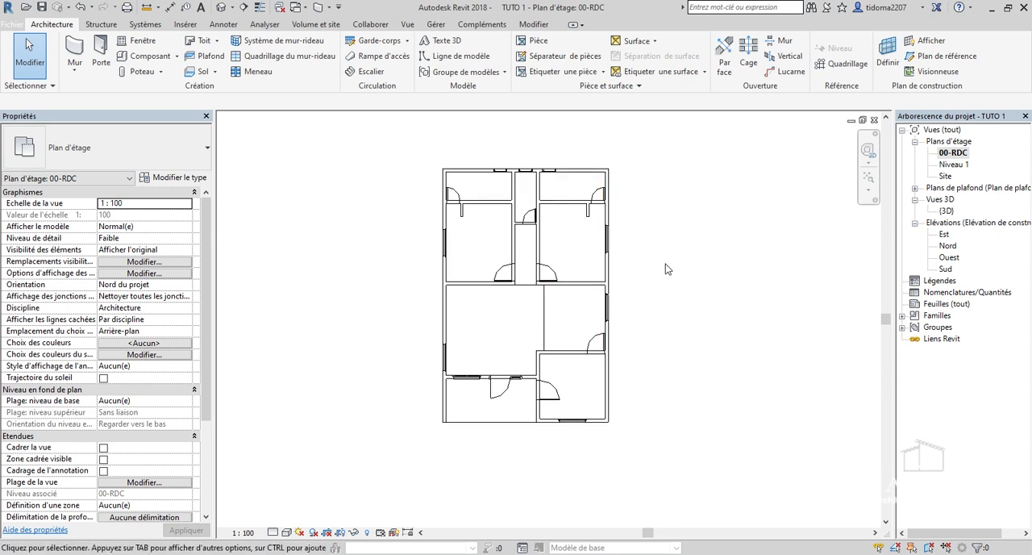
scroll(665, 263, down, 1)
scroll(665, 282, up, 4)
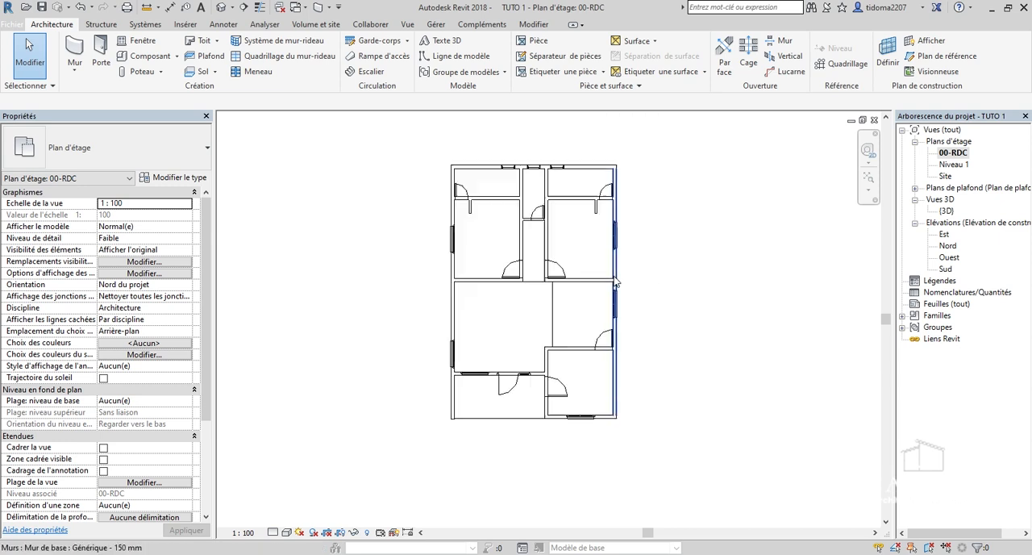
scroll(691, 239, down, 2)
scroll(621, 427, up, 4)
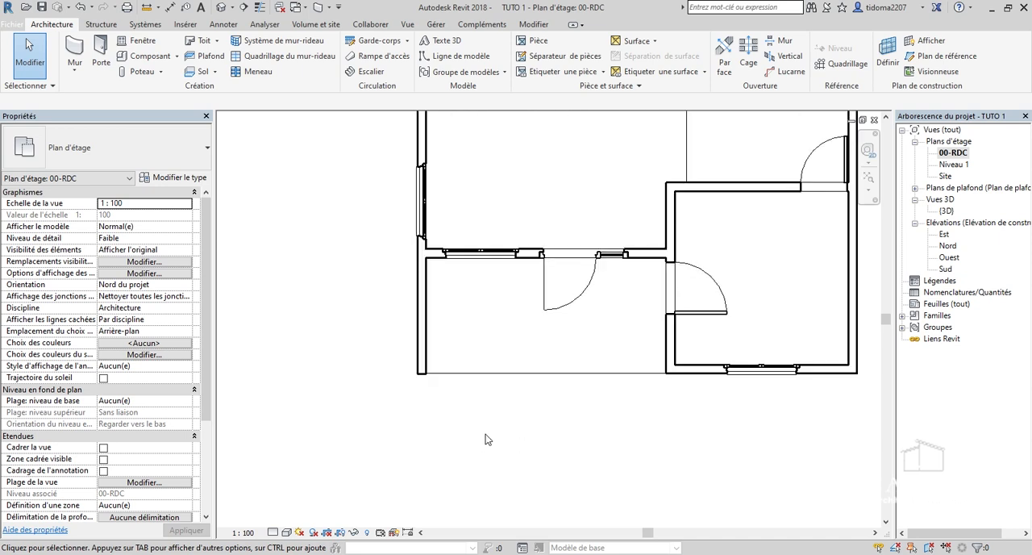
scroll(485, 433, down, 1)
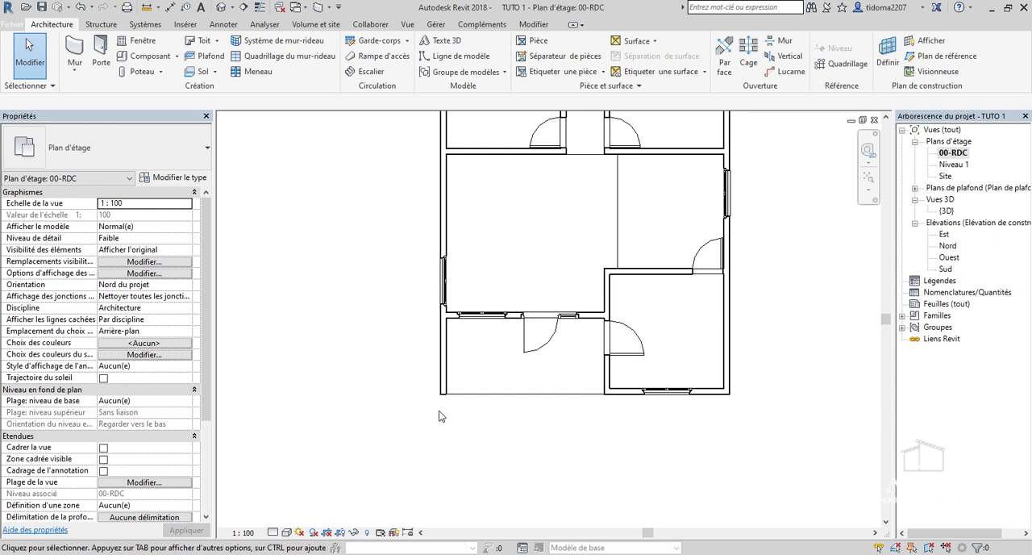
scroll(438, 416, down, 3)
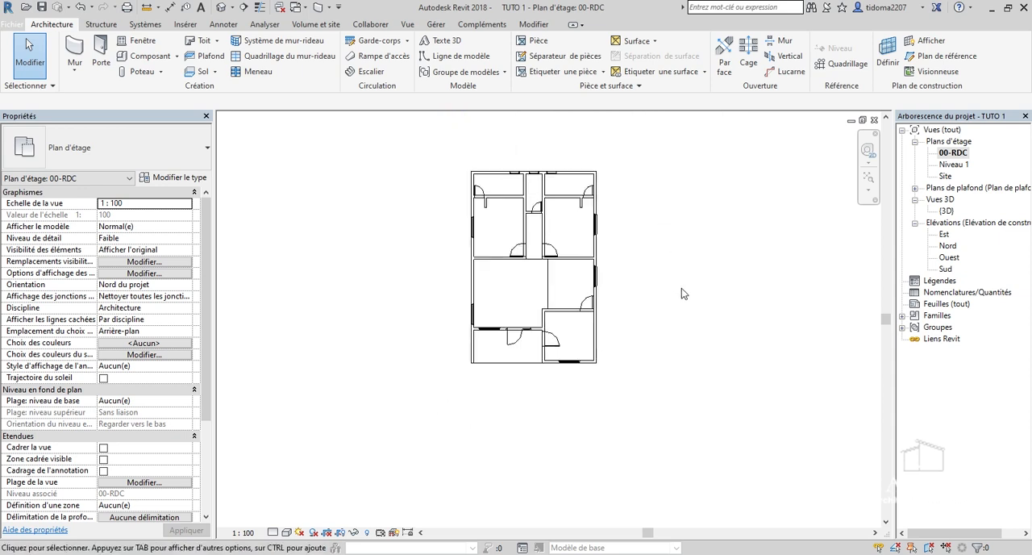
scroll(538, 356, up, 2)
Open the {3D} view, orient it to see the house from the front-left corner, and set its visual style to Couleurs uniformes.
double_click(945, 210)
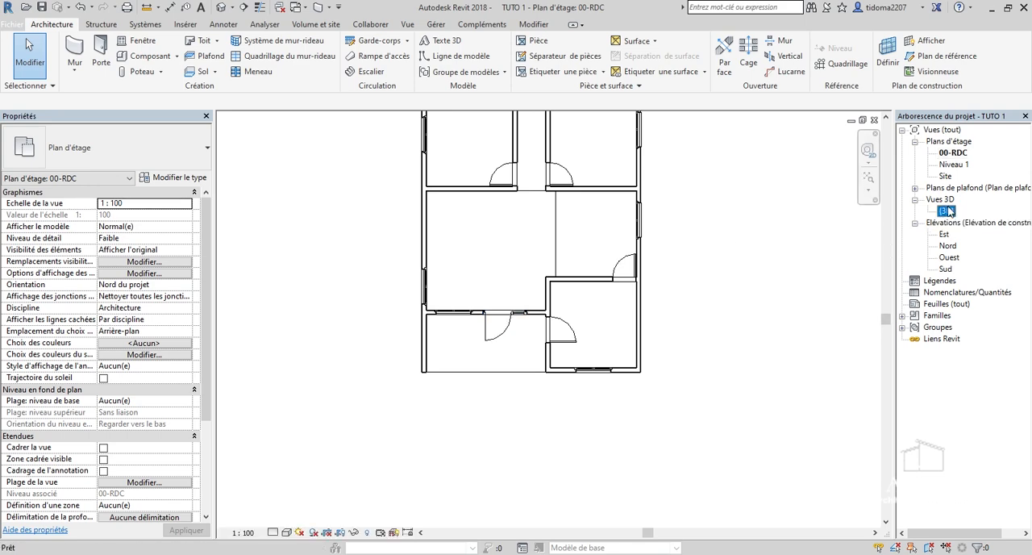
mouse_move(829, 184)
mouse_down()
mouse_move(788, 161)
mouse_move(828, 170)
mouse_move(833, 154)
mouse_up()
scroll(551, 341, up, 2)
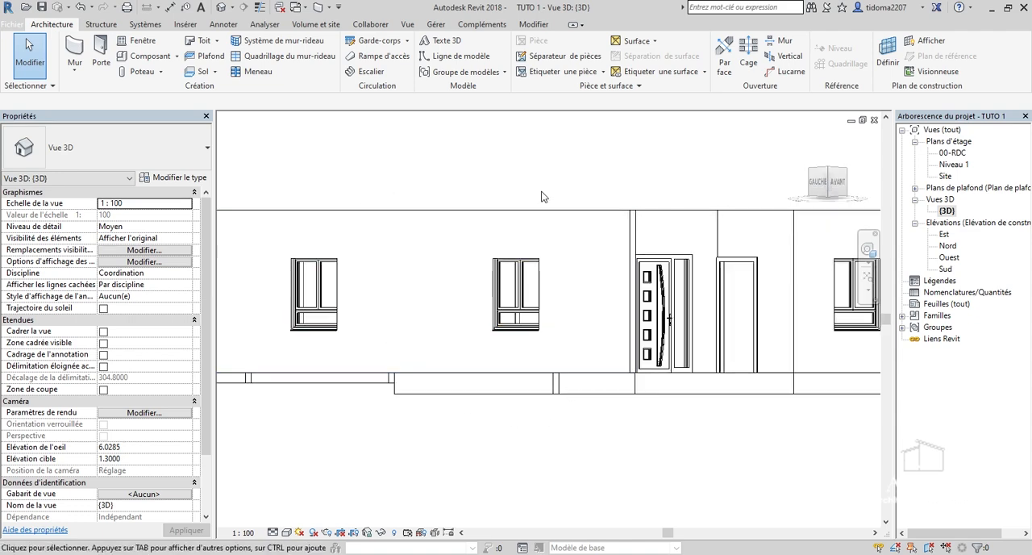
scroll(544, 196, down, 2)
drag(827, 183, 792, 200)
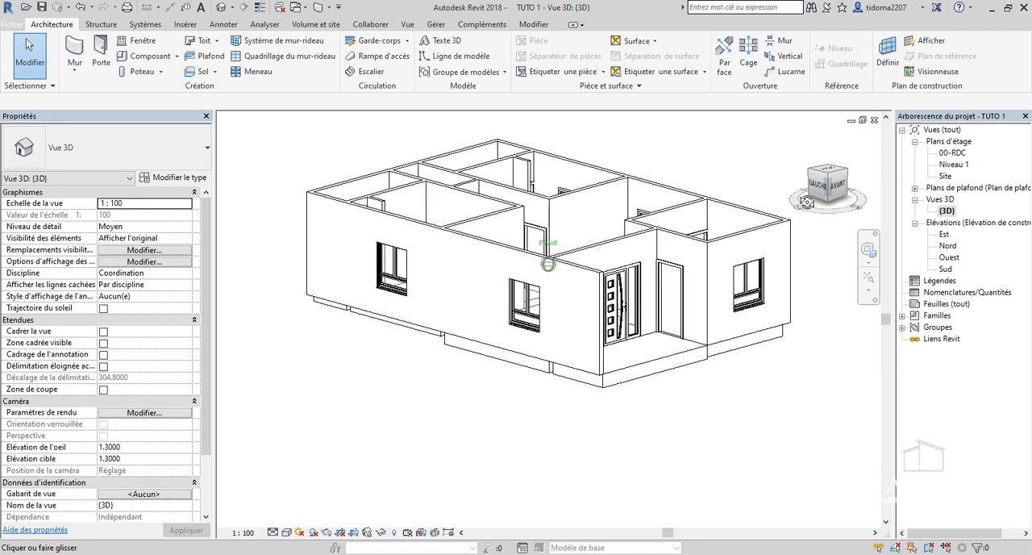
click(287, 533)
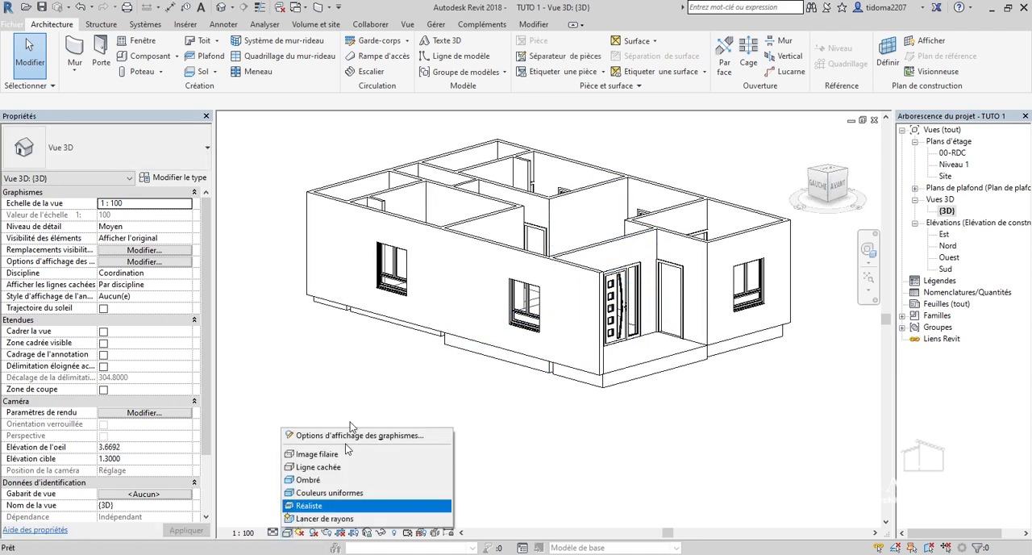
click(335, 496)
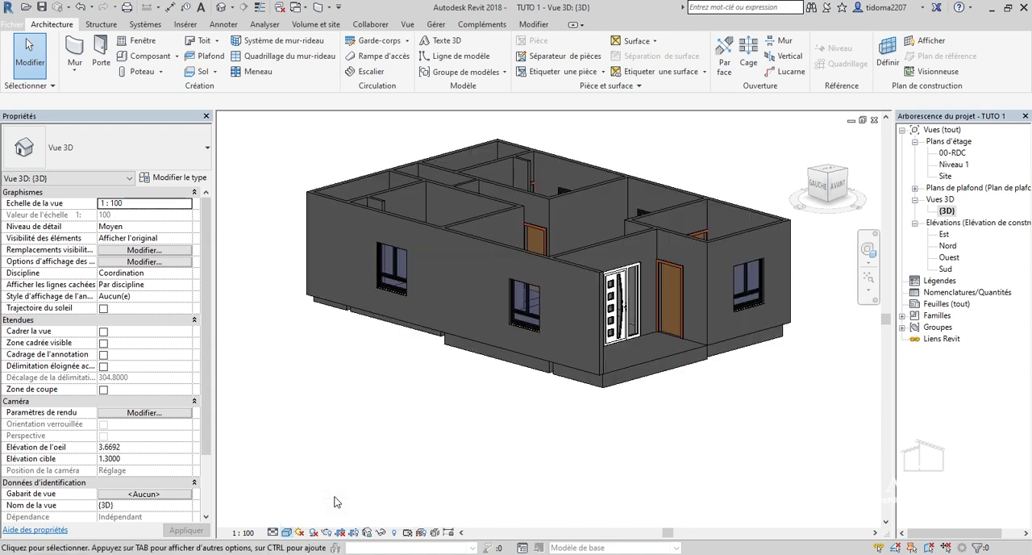
Examine the coloured 3D house from several heights, including the exterior walls, windows, entrance door and floor slabs.
mouse_move(836, 192)
mouse_down()
mouse_move(769, 196)
mouse_move(751, 161)
mouse_move(833, 174)
mouse_move(832, 197)
mouse_up()
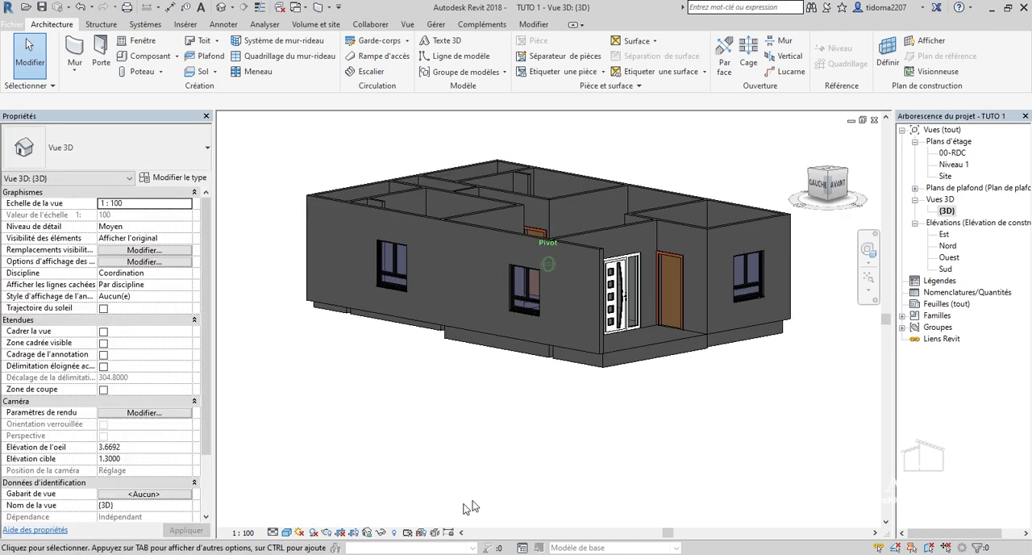
scroll(439, 500, down, 1)
scroll(603, 414, up, 2)
scroll(519, 297, up, 1)
scroll(680, 387, down, 3)
scroll(544, 278, up, 3)
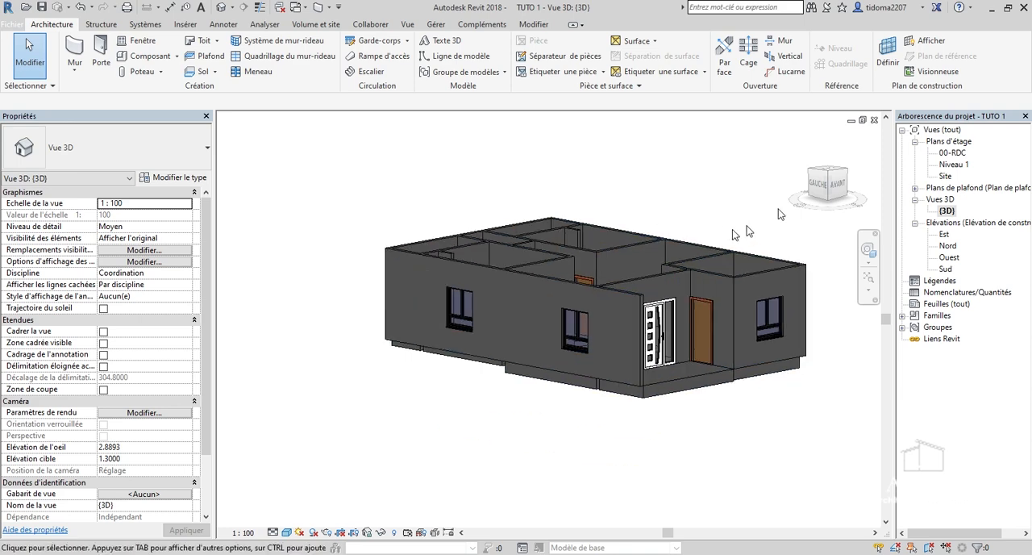
mouse_move(821, 194)
mouse_down()
mouse_move(795, 211)
mouse_move(776, 191)
mouse_move(843, 204)
mouse_up()
scroll(375, 452, up, 5)
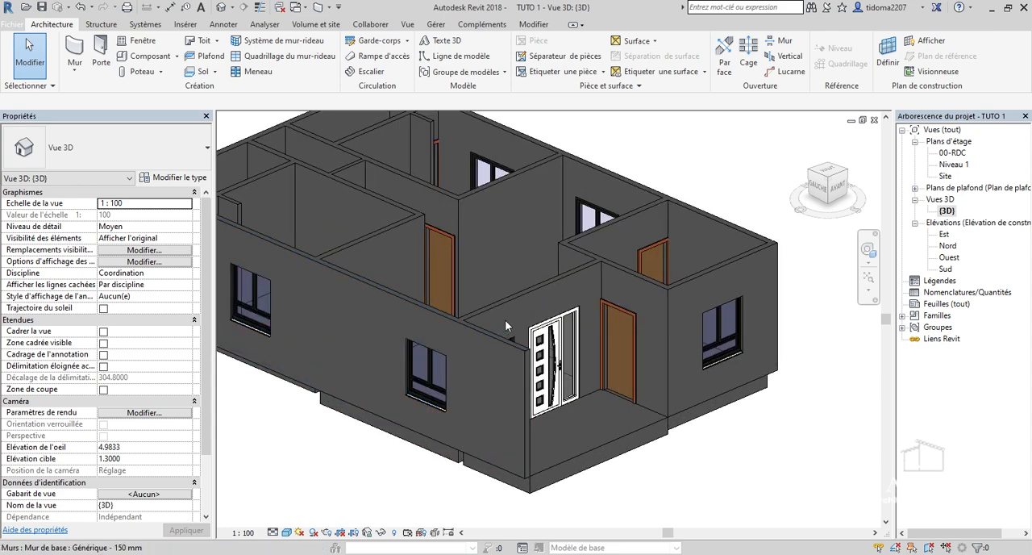
drag(825, 175, 812, 197)
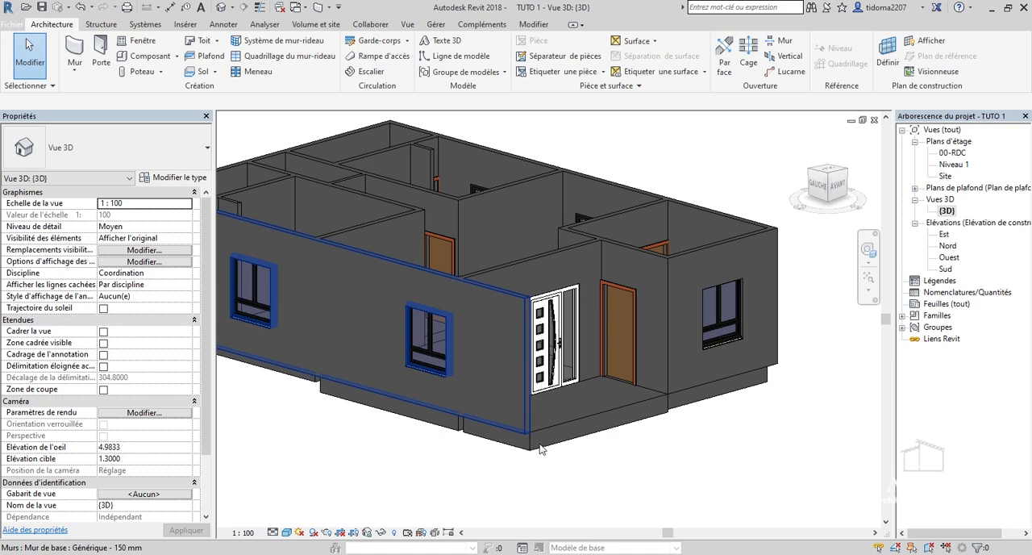
Inspect the porch corner by selecting the 400 mm floor and the long exterior wall, and turn the view to the Gauche face.
scroll(536, 436, up, 4)
scroll(578, 425, up, 2)
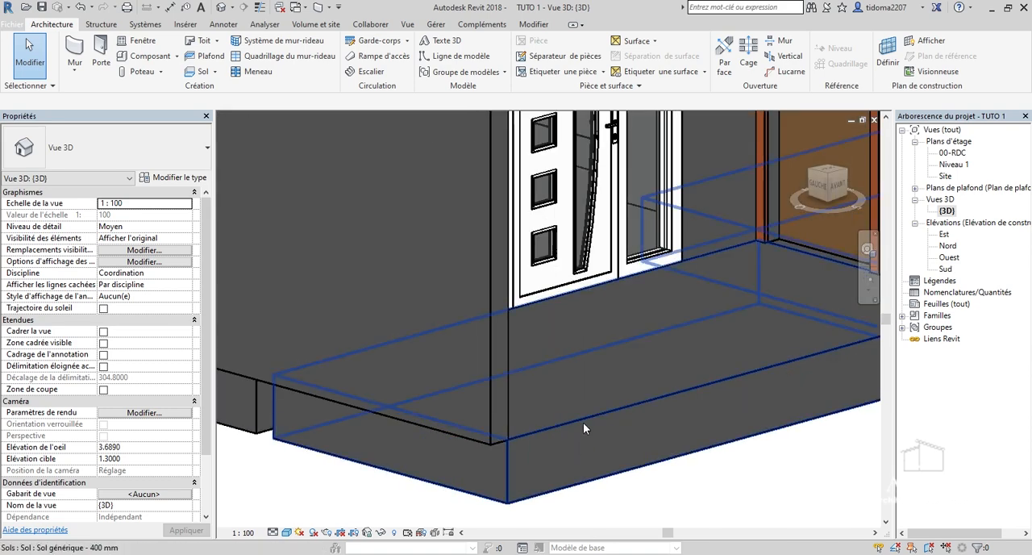
click(583, 423)
scroll(618, 405, up, 1)
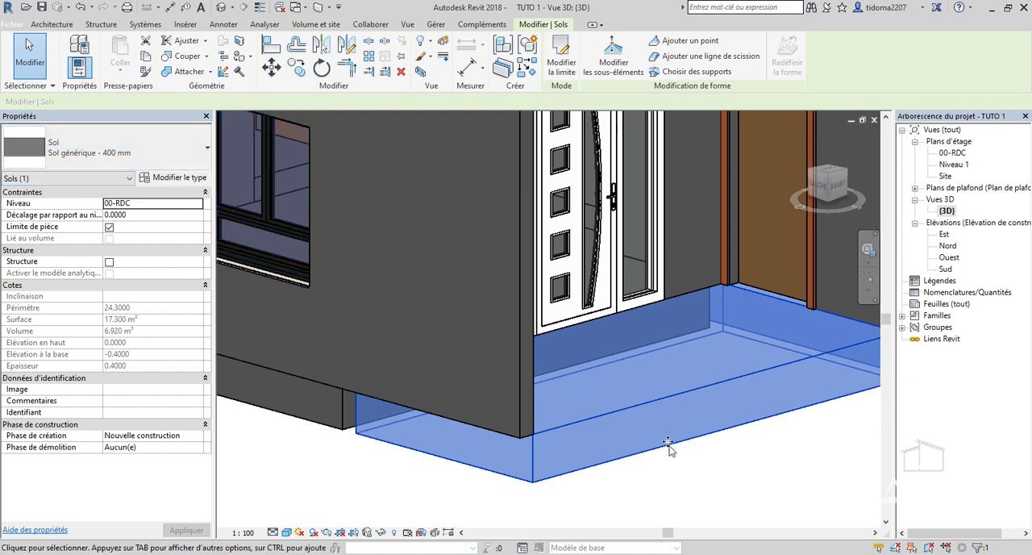
scroll(659, 415, down, 2)
shift+middle_drag(547, 125, 548, 156)
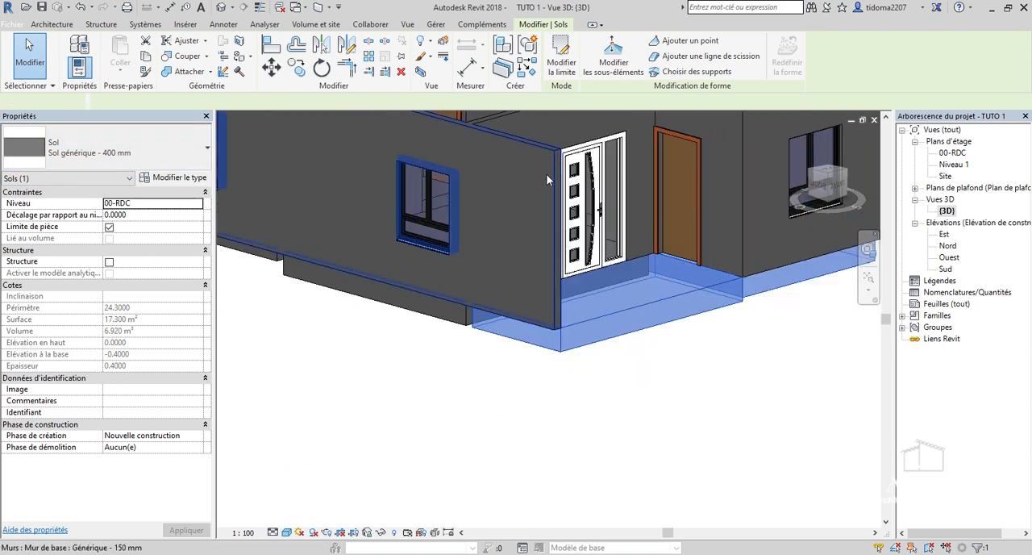
click(546, 179)
scroll(561, 322, up, 4)
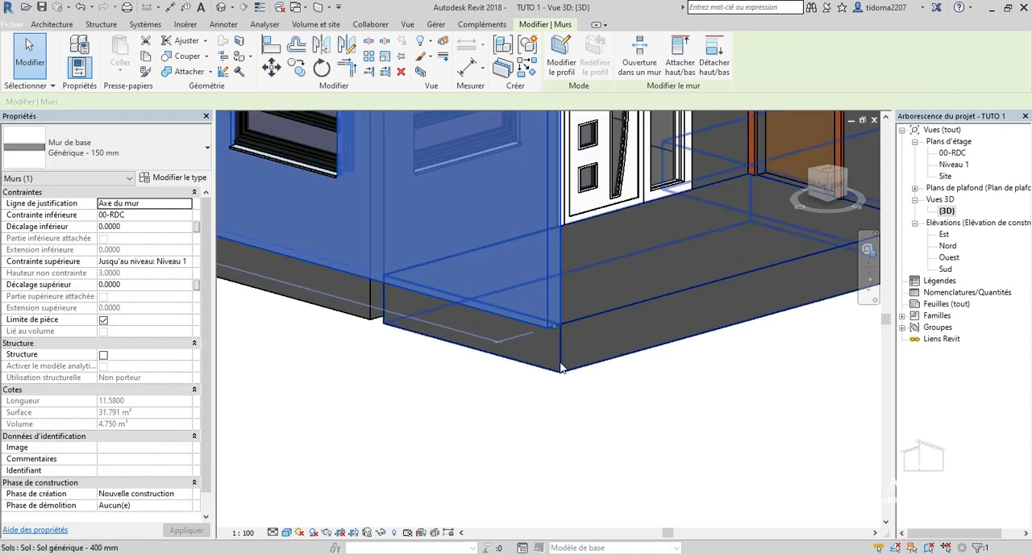
scroll(562, 372, down, 2)
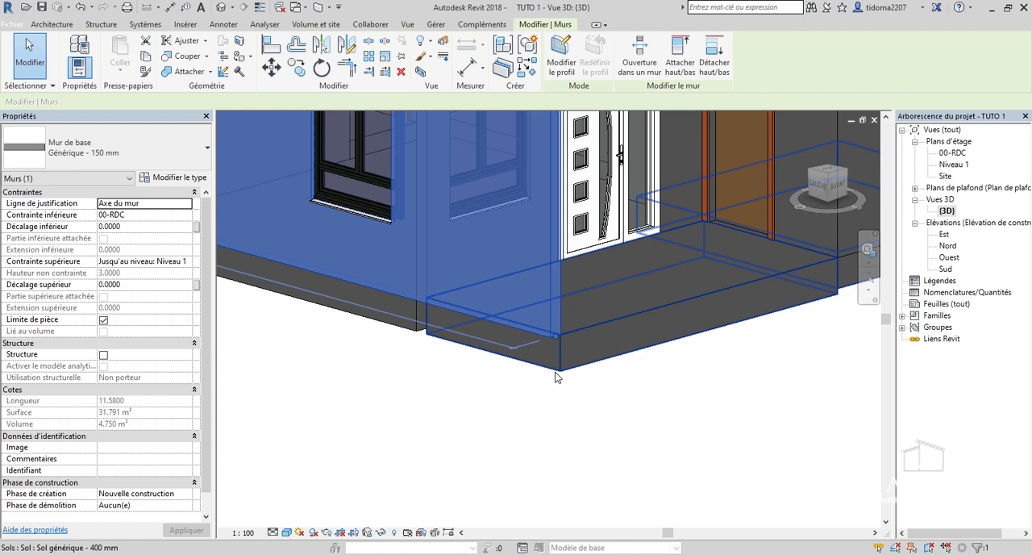
scroll(558, 367, down, 5)
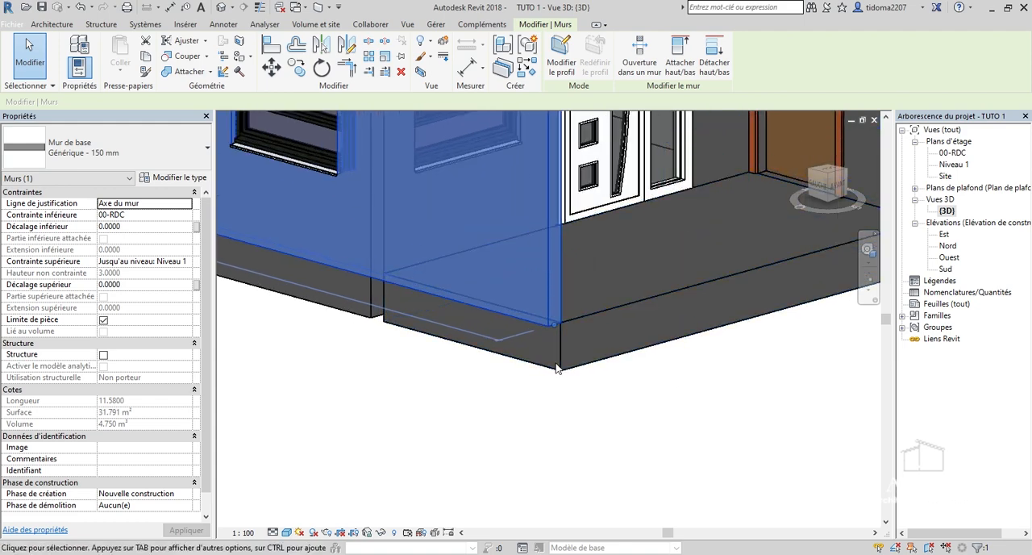
click(819, 186)
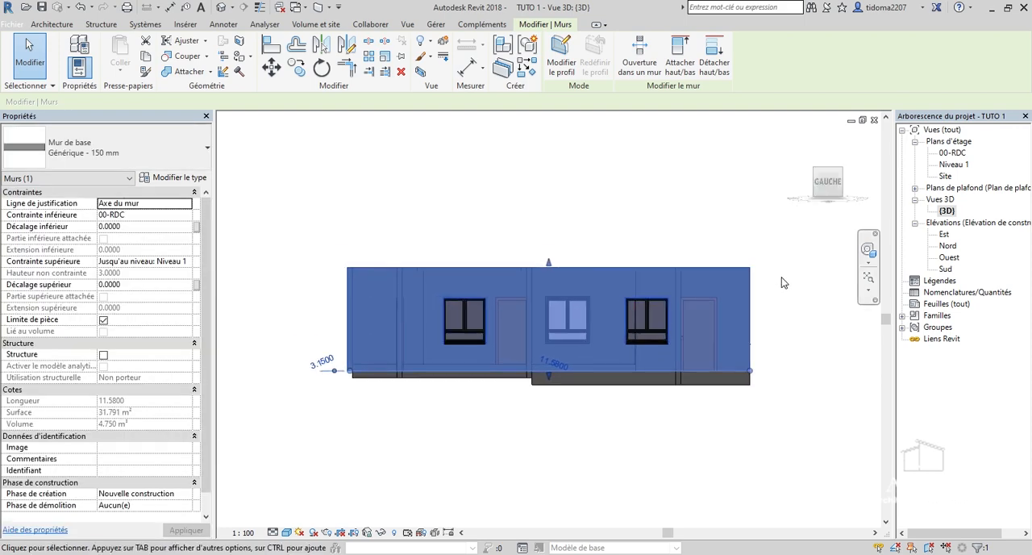
click(774, 271)
drag(463, 235, 340, 223)
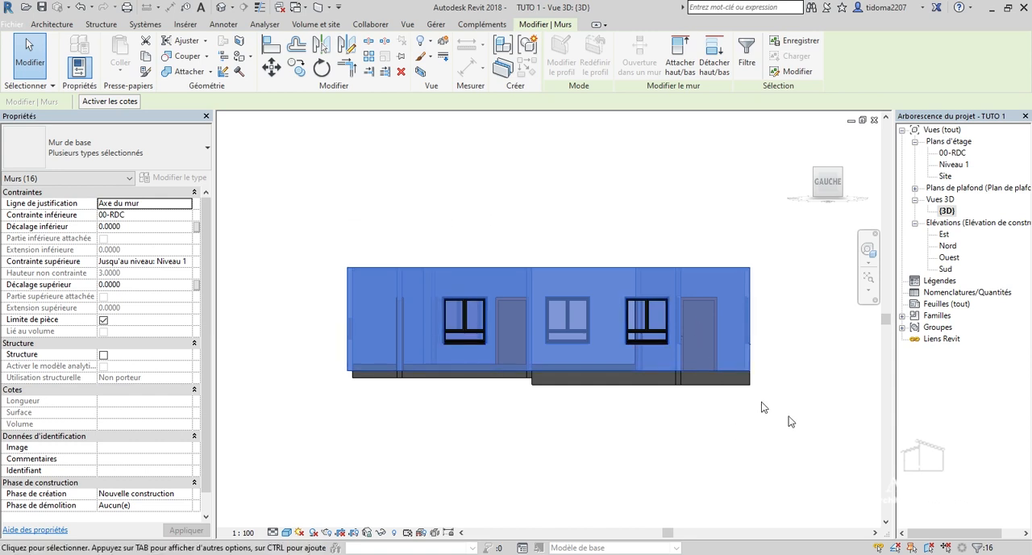
drag(619, 367, 357, 290)
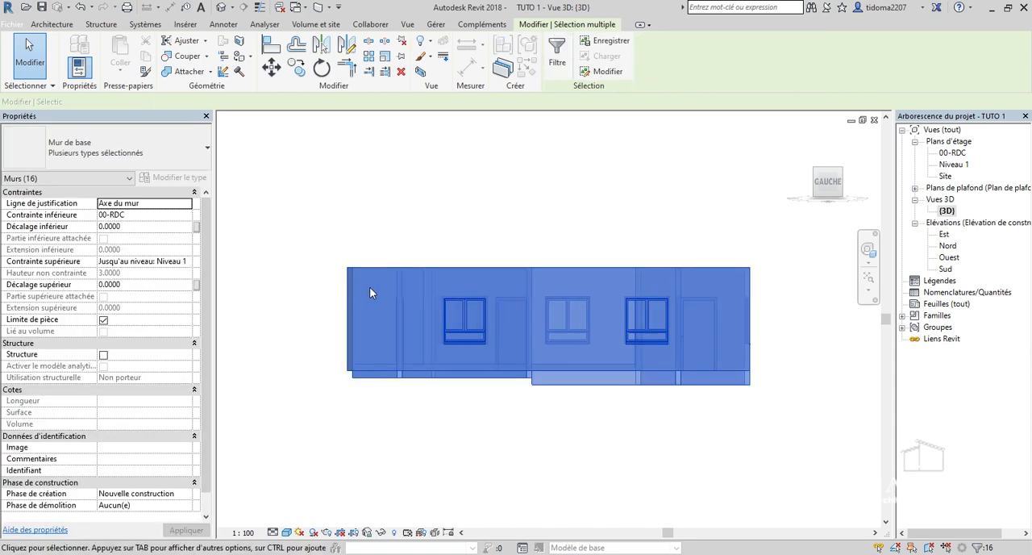
click(505, 202)
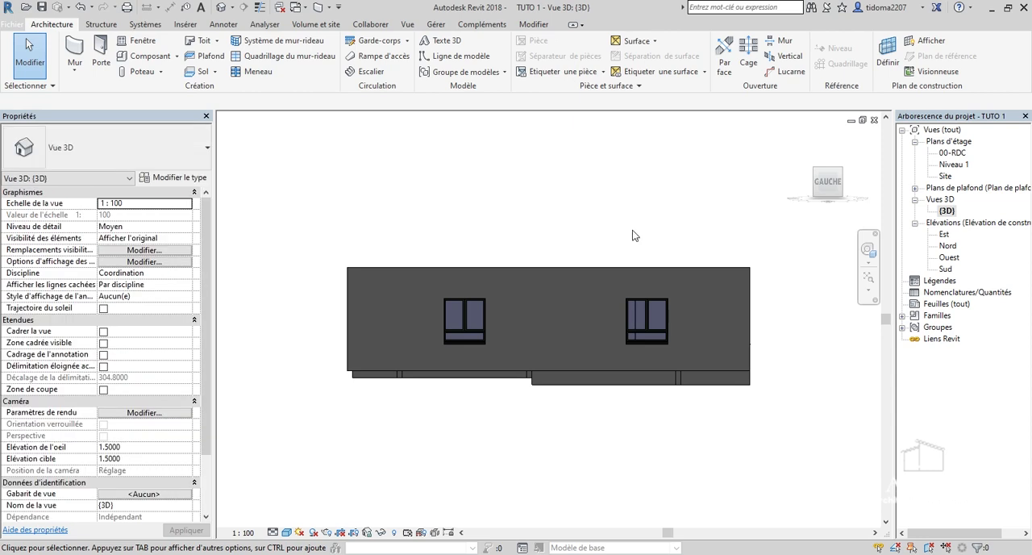
drag(769, 273, 276, 199)
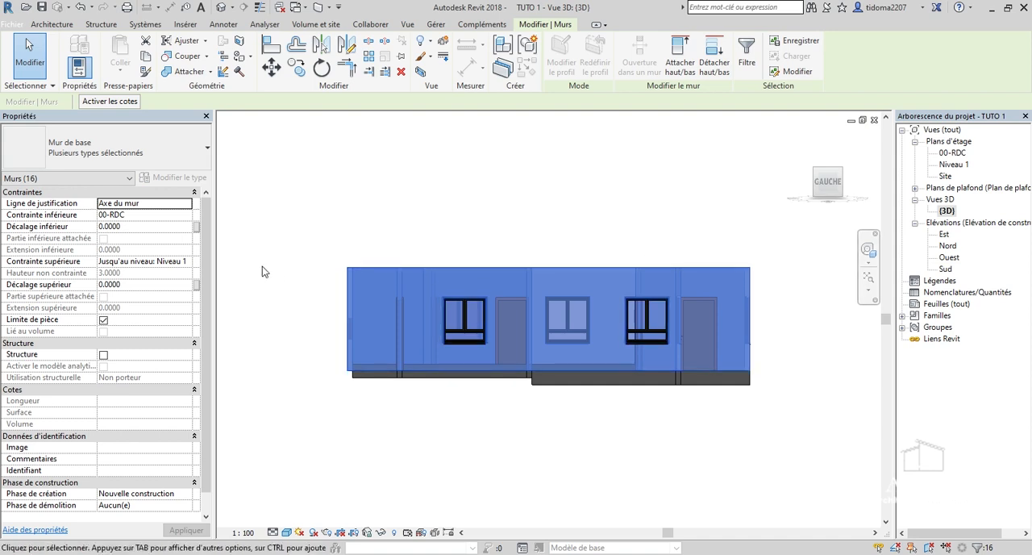
click(772, 475)
Select the whole house and filter the selection to Murs only, excluding Fenêtres, Portes and Sols.
drag(788, 373, 313, 212)
click(558, 55)
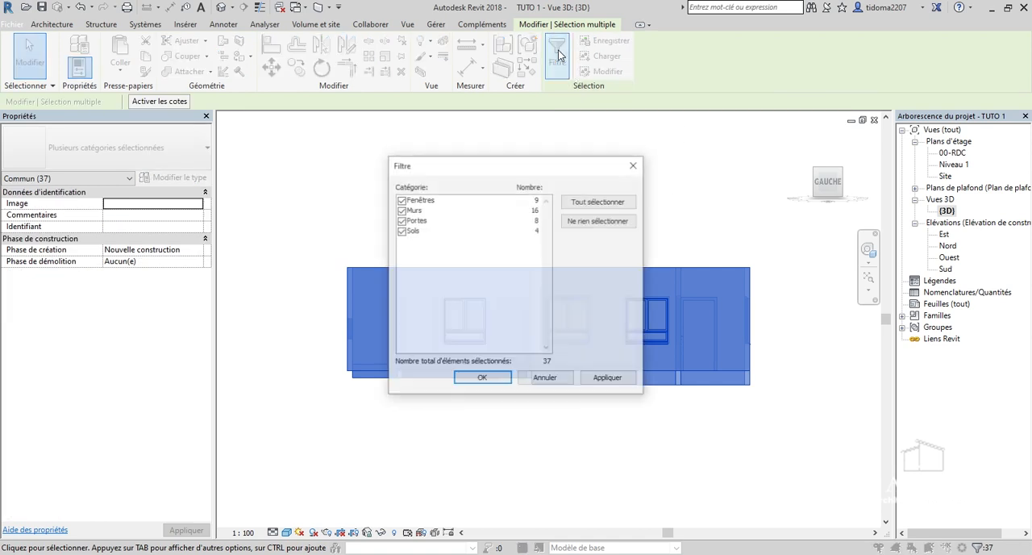
click(400, 199)
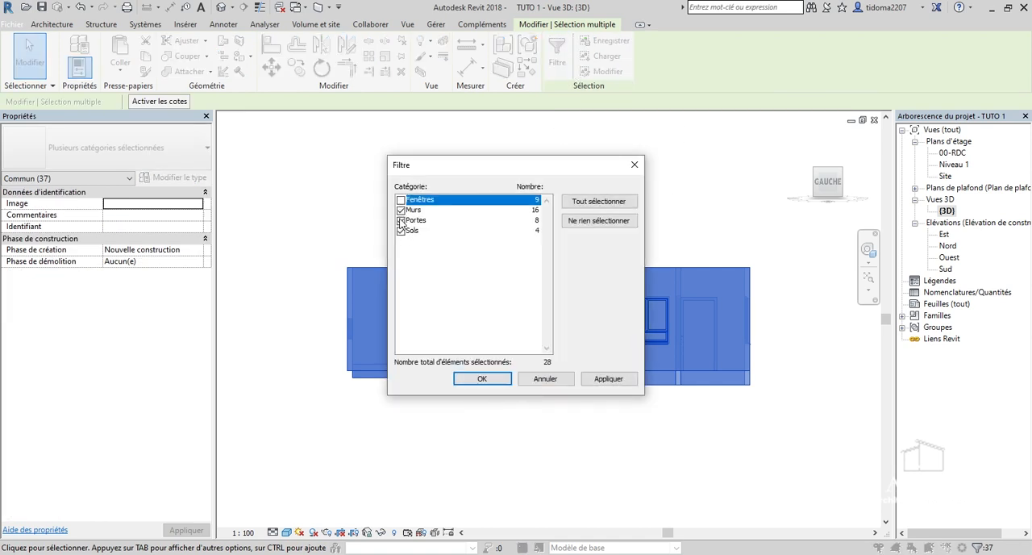
click(400, 221)
click(400, 230)
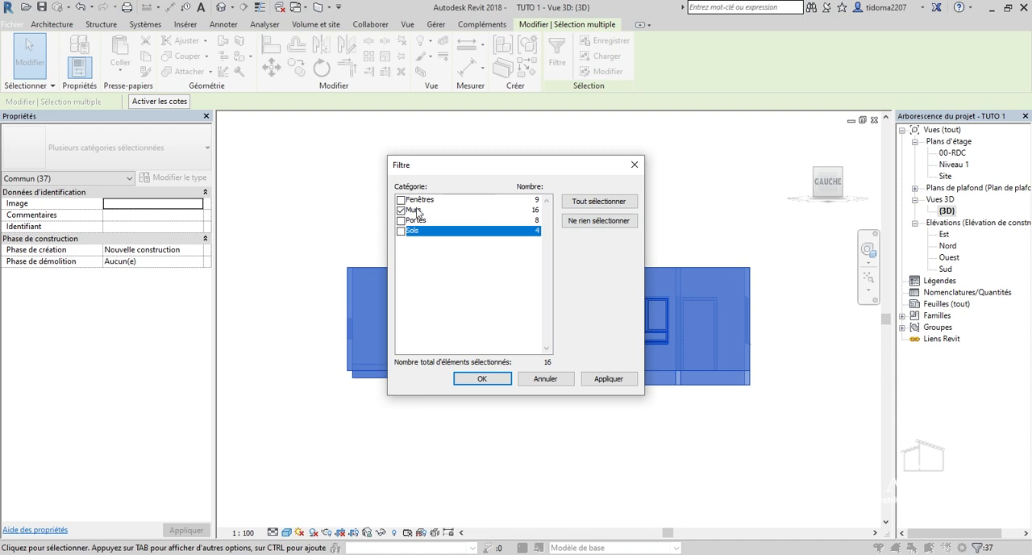
click(611, 379)
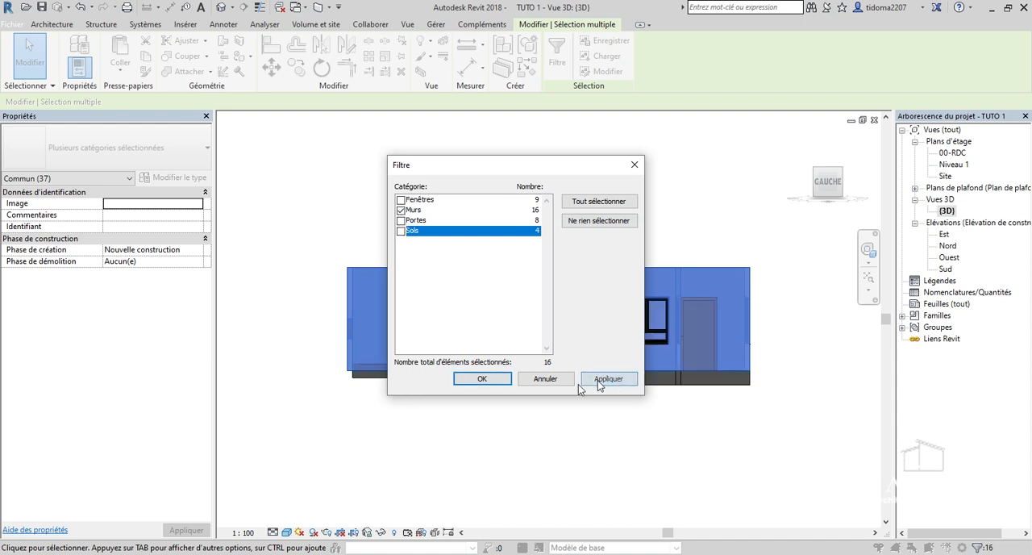
click(483, 379)
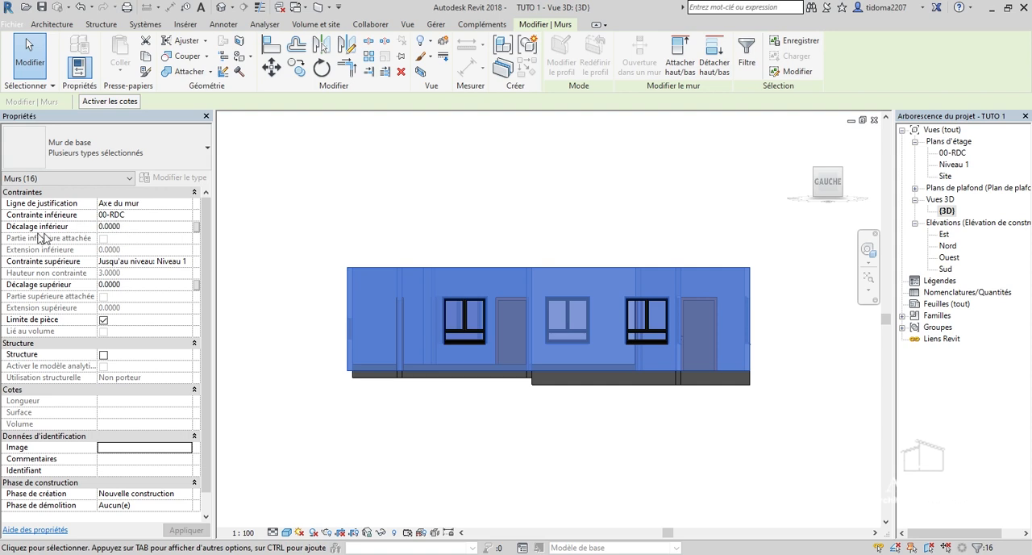
Set the selected walls' base offset (Décalage inférieur) to -0.4000, deselect them, and check the house in 3D from both front corners.
click(149, 228)
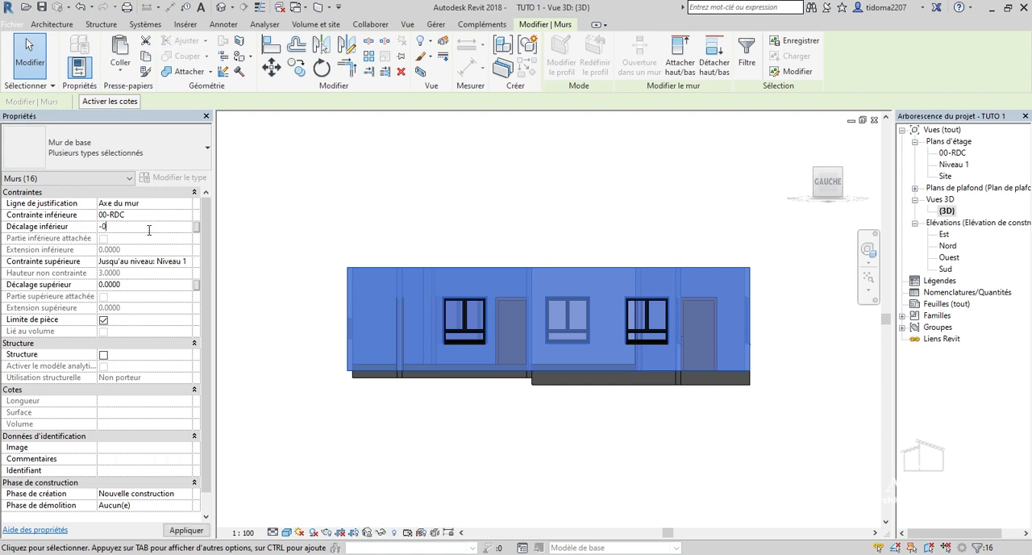
key(Return)
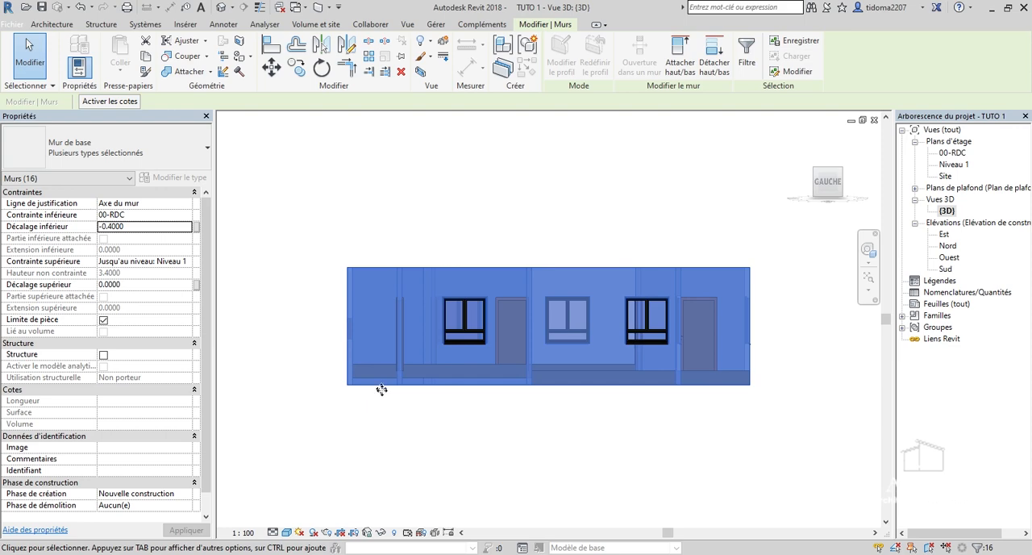
click(585, 444)
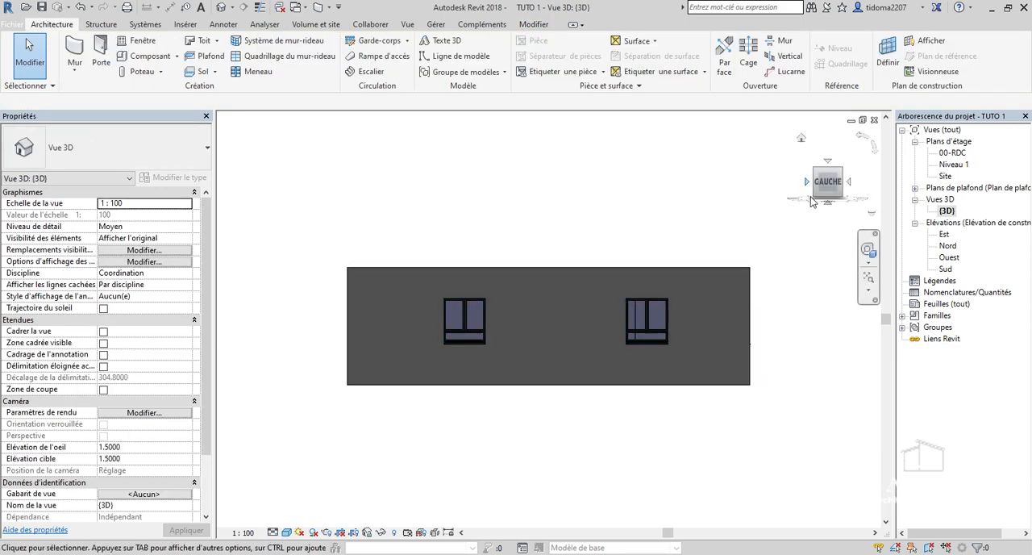
drag(809, 196, 798, 238)
drag(649, 331, 579, 272)
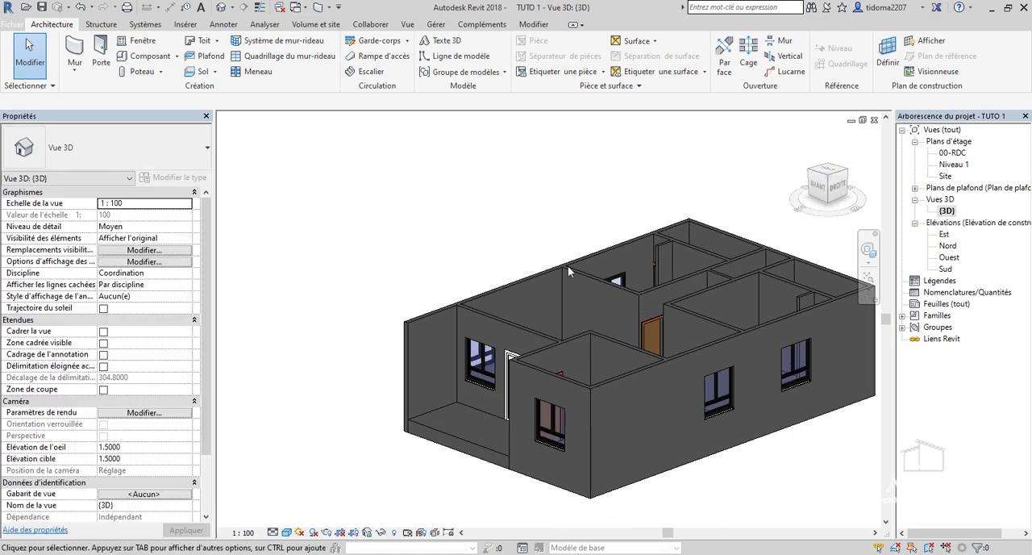
scroll(567, 259, down, 2)
mouse_move(827, 191)
mouse_down()
mouse_move(693, 158)
mouse_move(744, 194)
mouse_move(797, 205)
mouse_move(827, 191)
mouse_move(887, 198)
mouse_move(935, 179)
mouse_up()
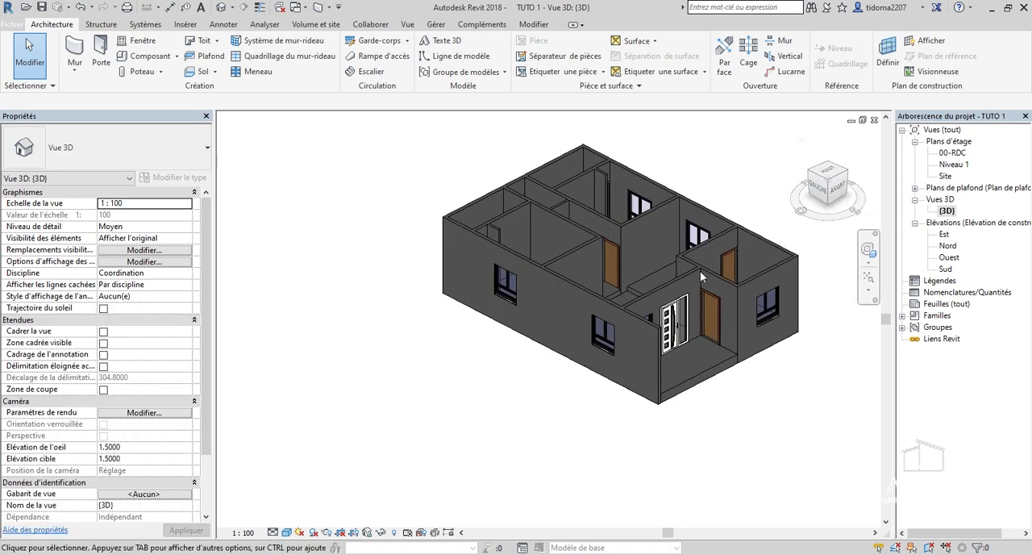
Examine the 3D house around the front porch, checking the exterior walls, entrance door and the porch floor slab's edge.
scroll(756, 212, up, 1)
scroll(520, 319, down, 1)
mouse_move(837, 194)
mouse_down()
mouse_move(752, 201)
mouse_move(724, 192)
mouse_move(712, 165)
mouse_move(776, 201)
mouse_move(834, 183)
mouse_up()
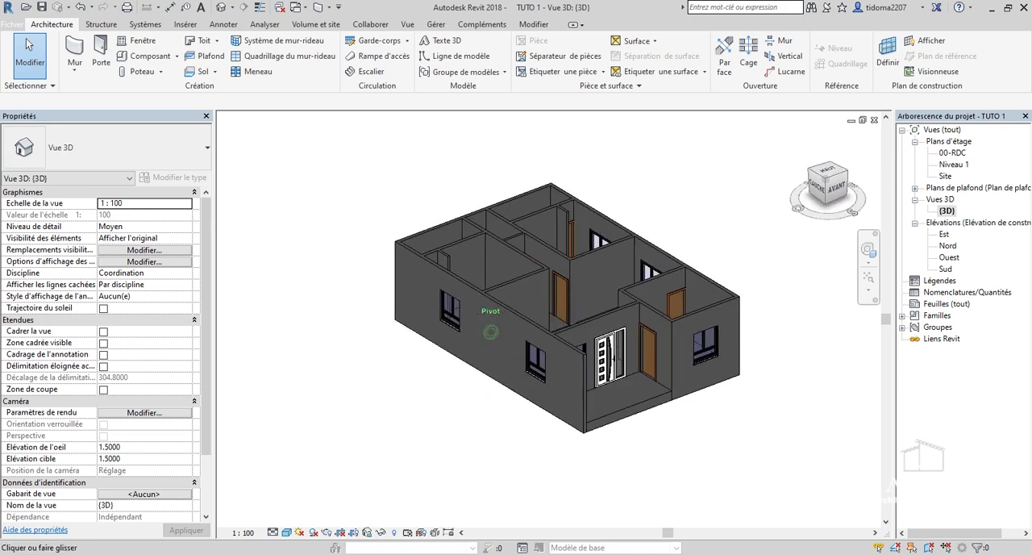
scroll(591, 485, down, 1)
scroll(736, 290, up, 1)
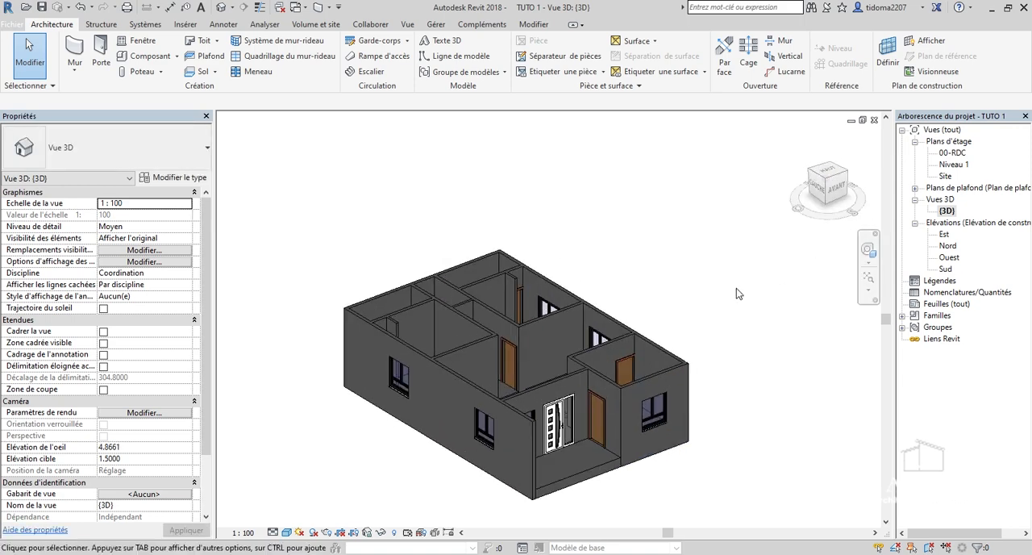
scroll(487, 429, up, 1)
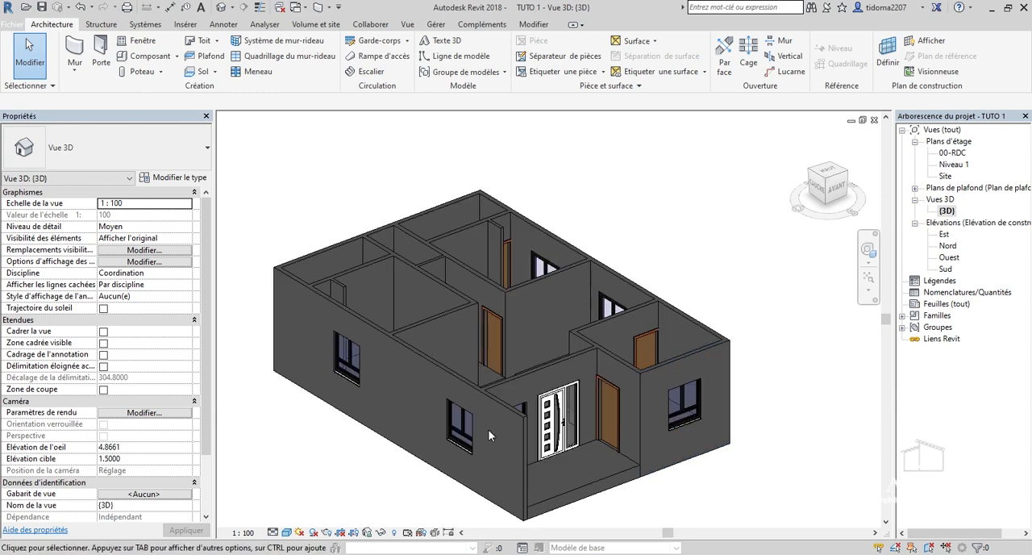
scroll(496, 429, down, 2)
scroll(499, 431, up, 4)
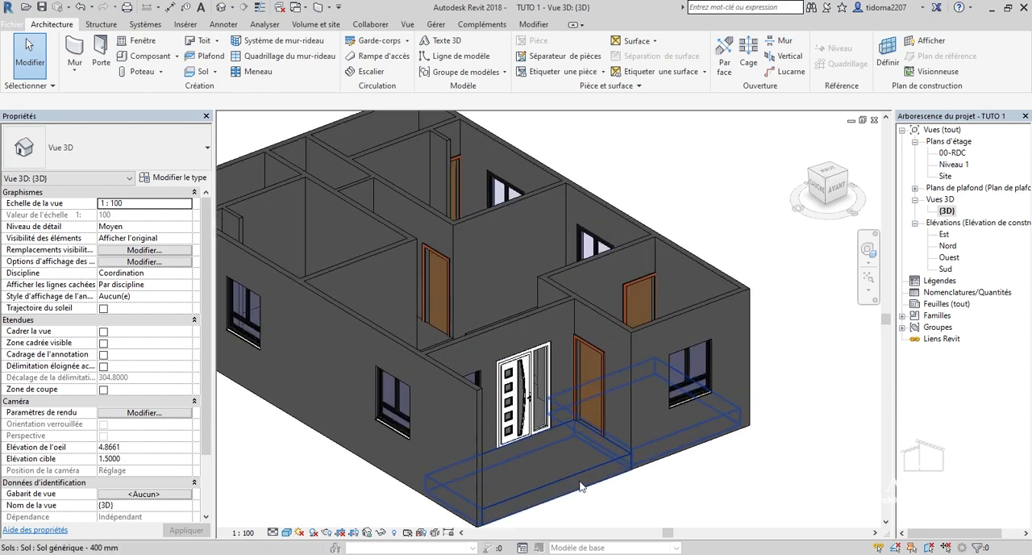
scroll(579, 488, down, 2)
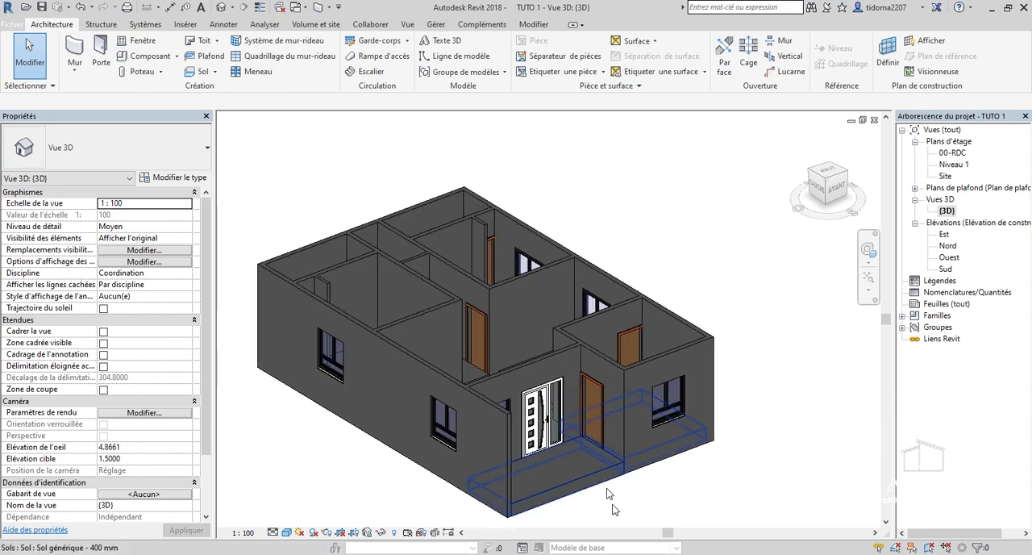
scroll(605, 484, up, 1)
scroll(599, 485, down, 2)
scroll(637, 473, up, 3)
scroll(638, 473, down, 1)
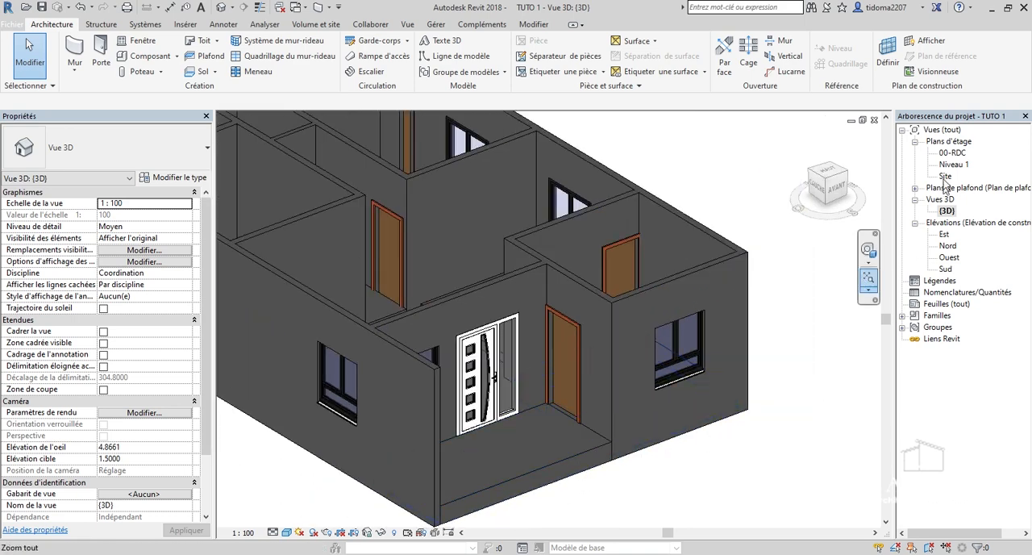
In the 00-RDC plan, sketch a rectangular floor outline about 2.17 m by 0.41 m from the porch front edge's midpoint to the side wall.
double_click(955, 154)
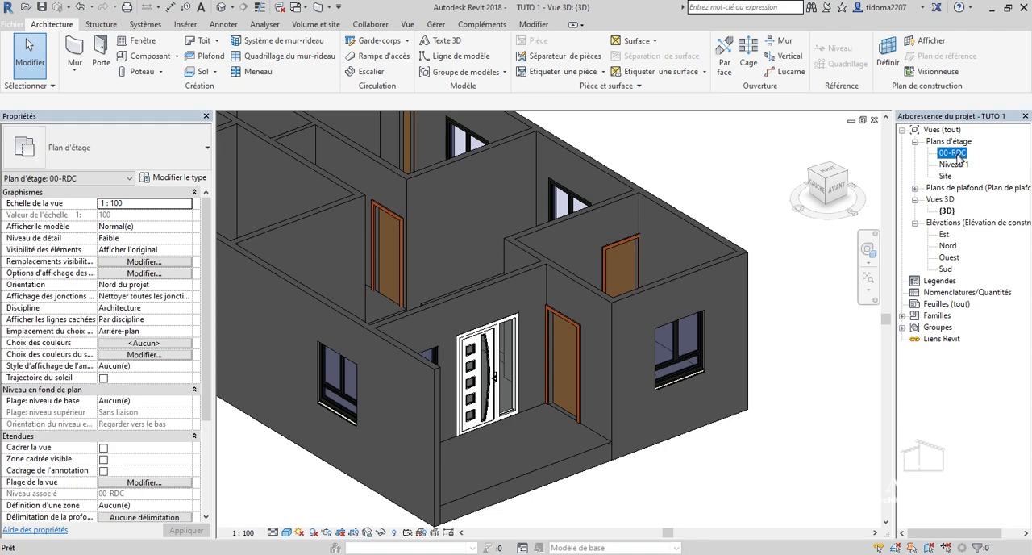
scroll(520, 321, up, 5)
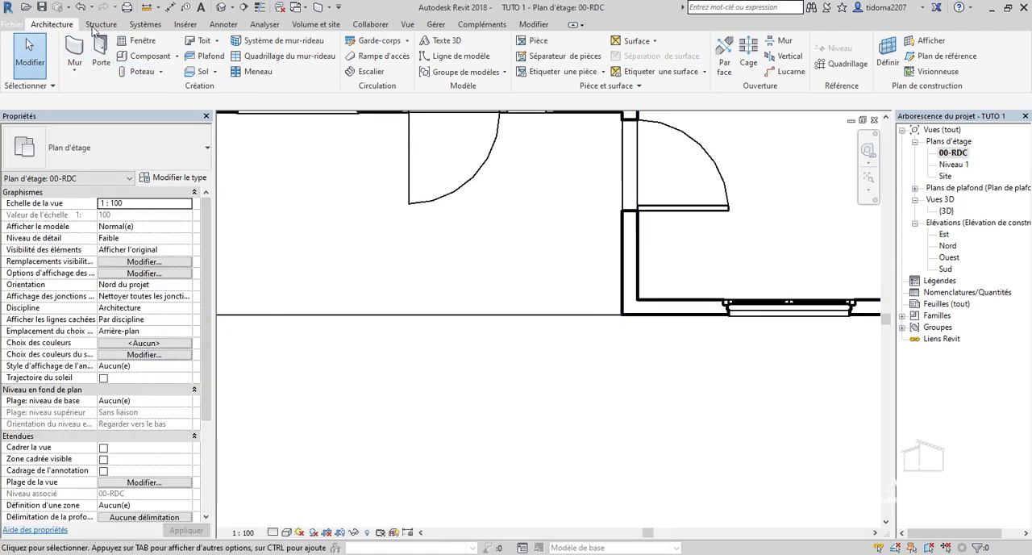
click(204, 73)
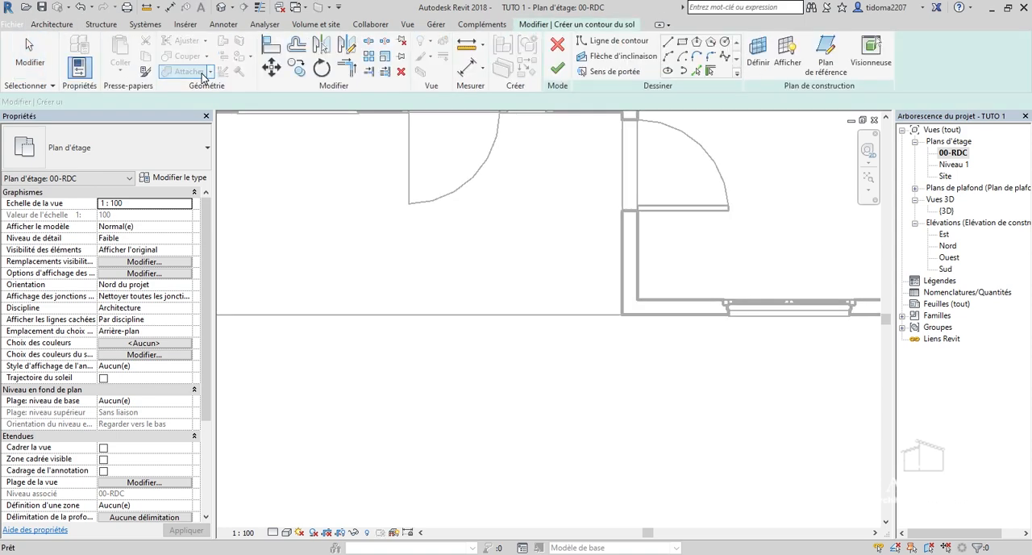
click(681, 42)
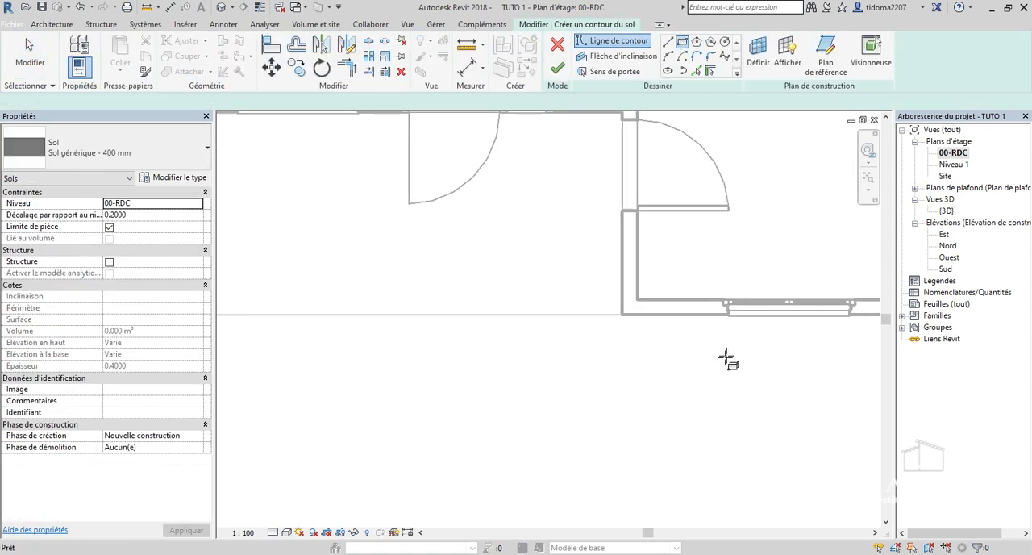
scroll(786, 354, down, 3)
scroll(579, 358, up, 2)
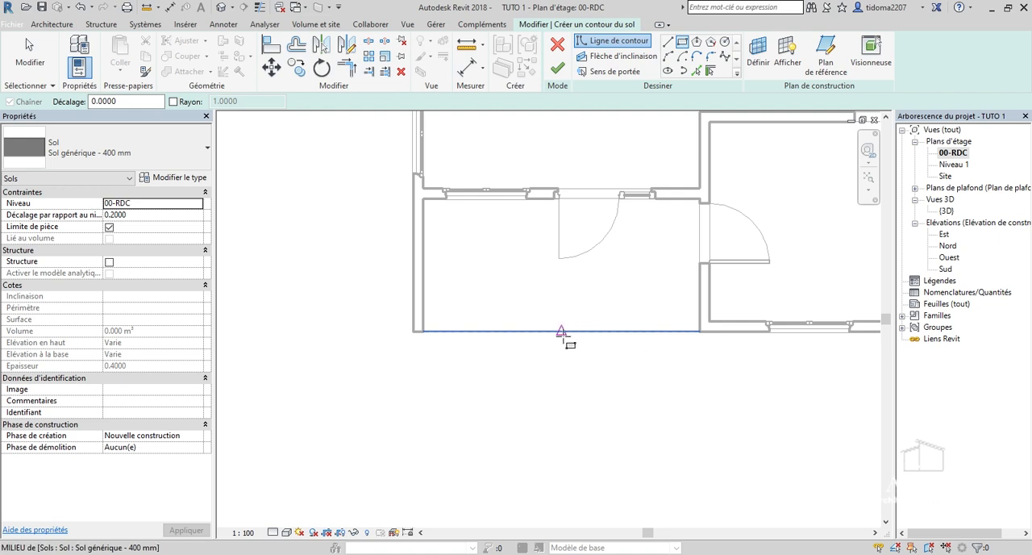
click(555, 331)
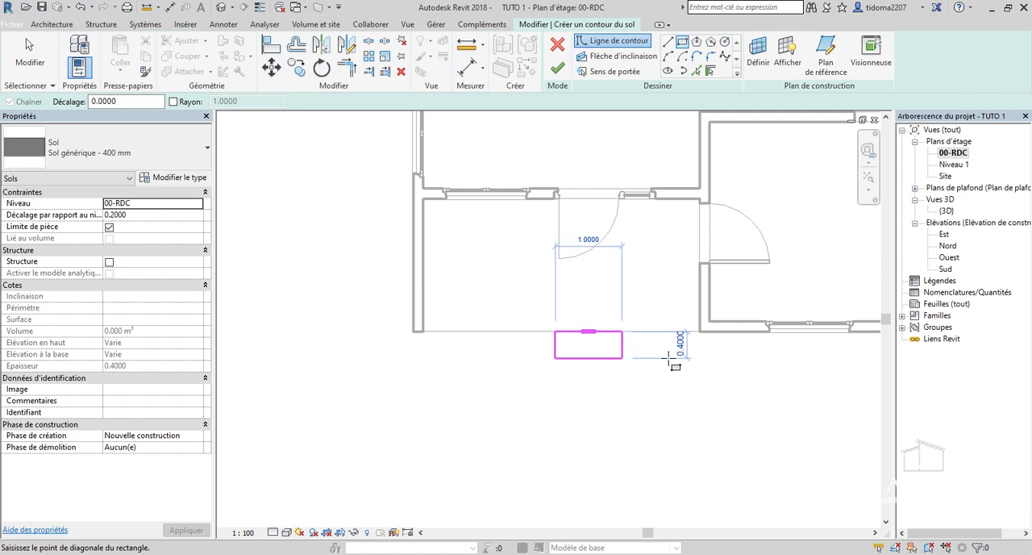
scroll(690, 359, up, 1)
click(701, 359)
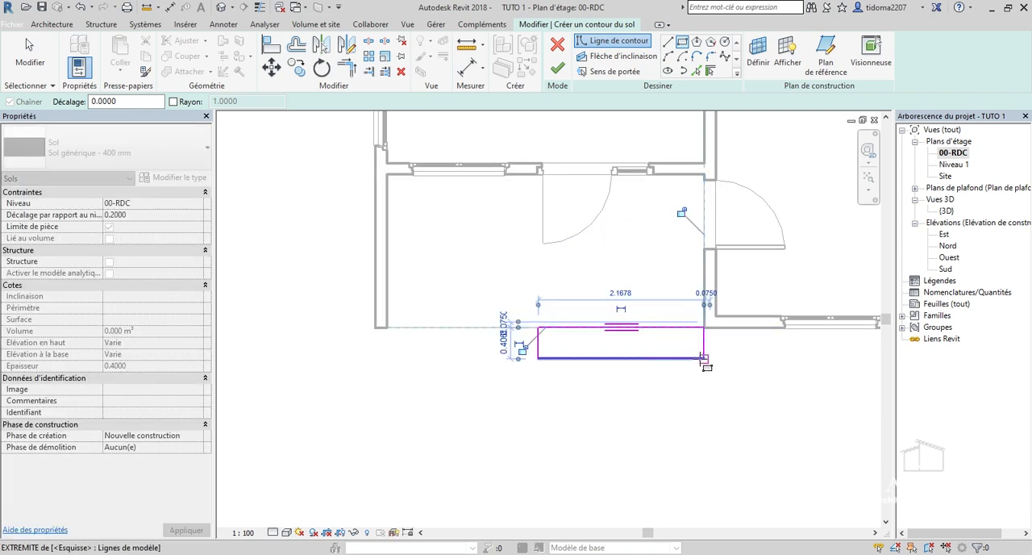
key(Escape)
key(Escape)
scroll(543, 320, up, 1)
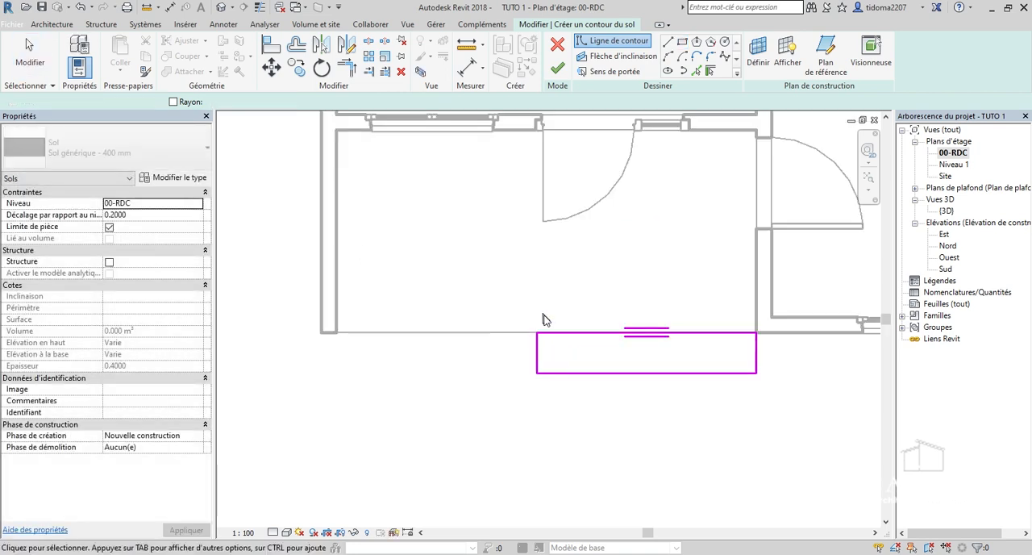
Set the depth of the rectangular outline in front of the porch to 0.3 m and finish the floor sketch.
scroll(543, 319, up, 1)
click(598, 390)
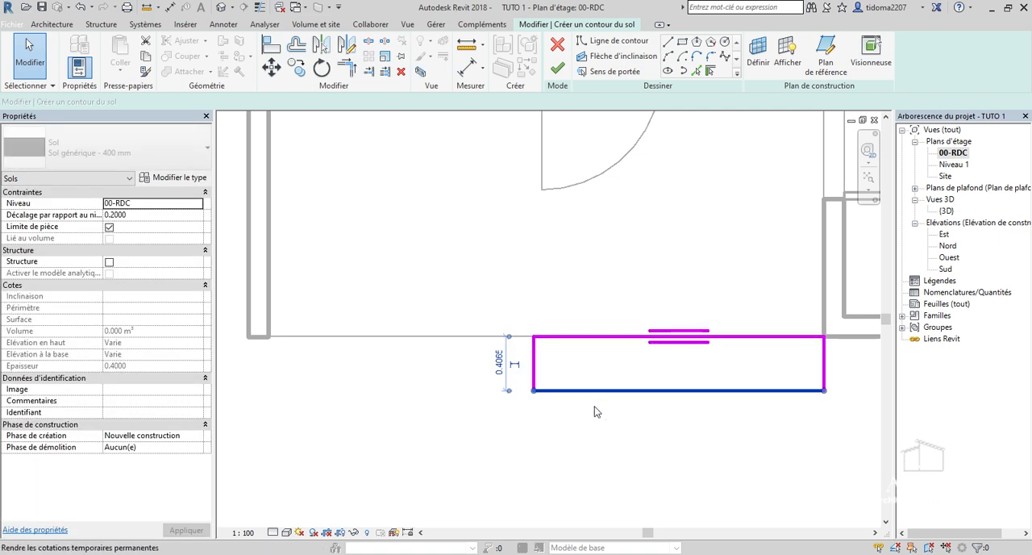
scroll(600, 363, up, 1)
click(467, 364)
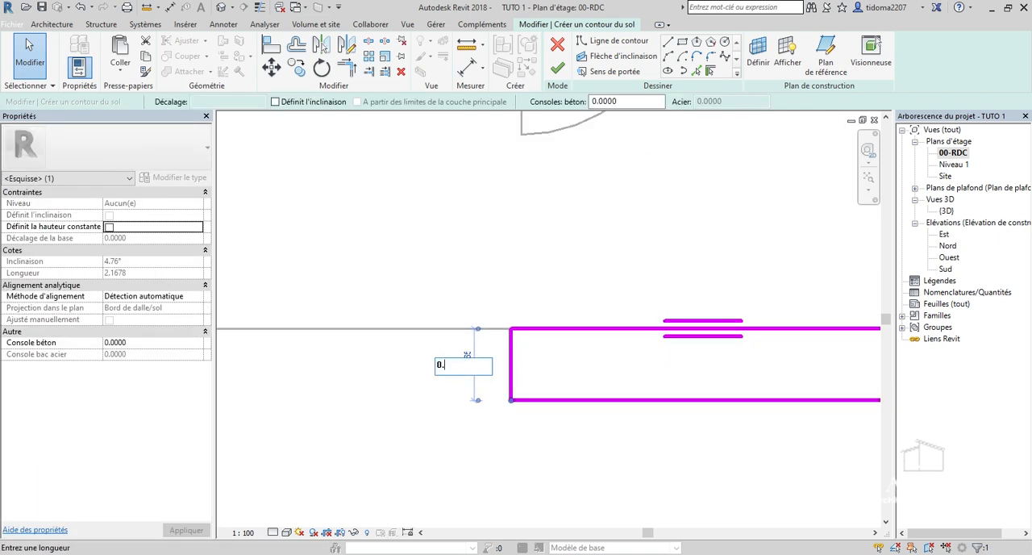
text(0.3)
key(Return)
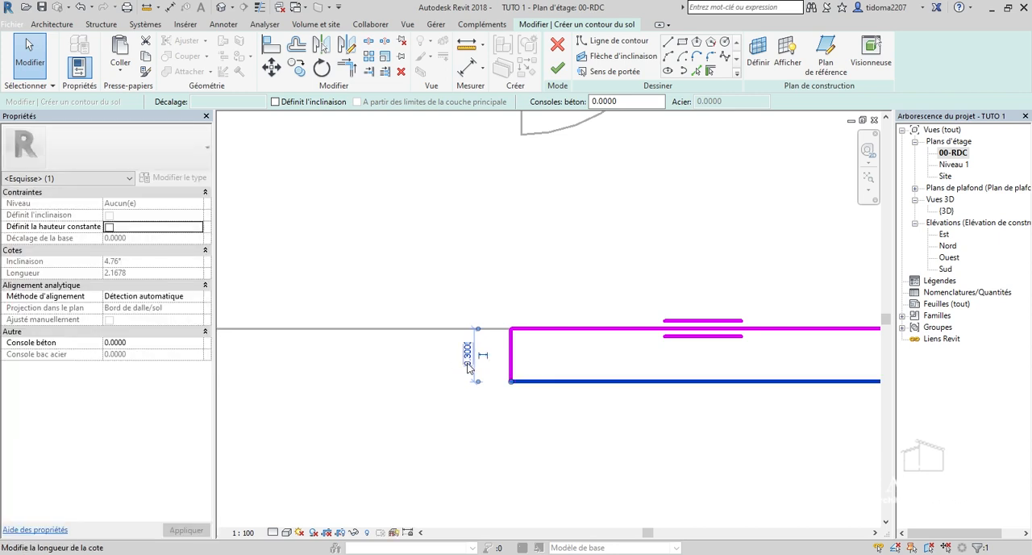
scroll(556, 444, down, 2)
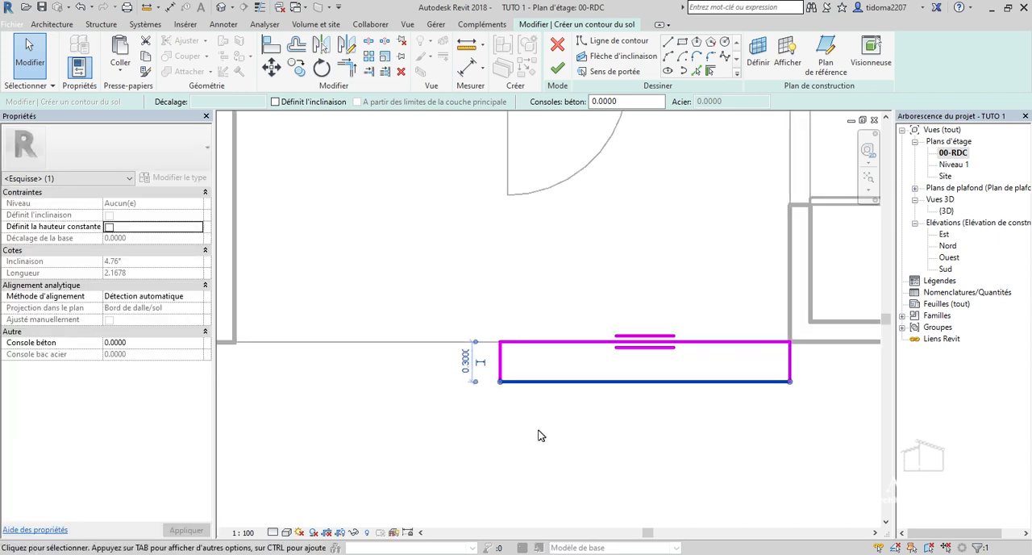
click(661, 454)
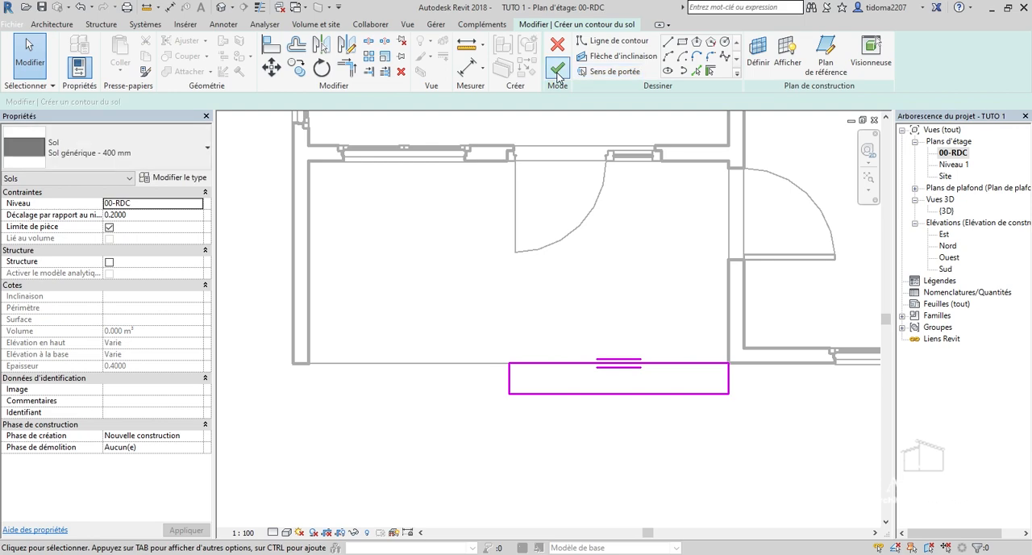
click(557, 71)
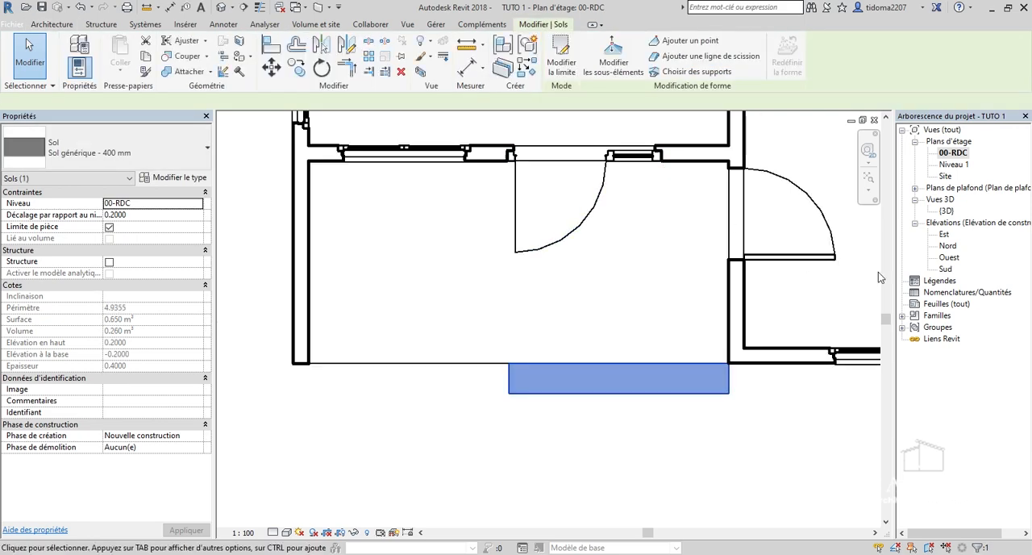
In the 3D view, set the new step floor's level offset to -0.2000 and change its type to Sol générique - 200 mm.
double_click(946, 211)
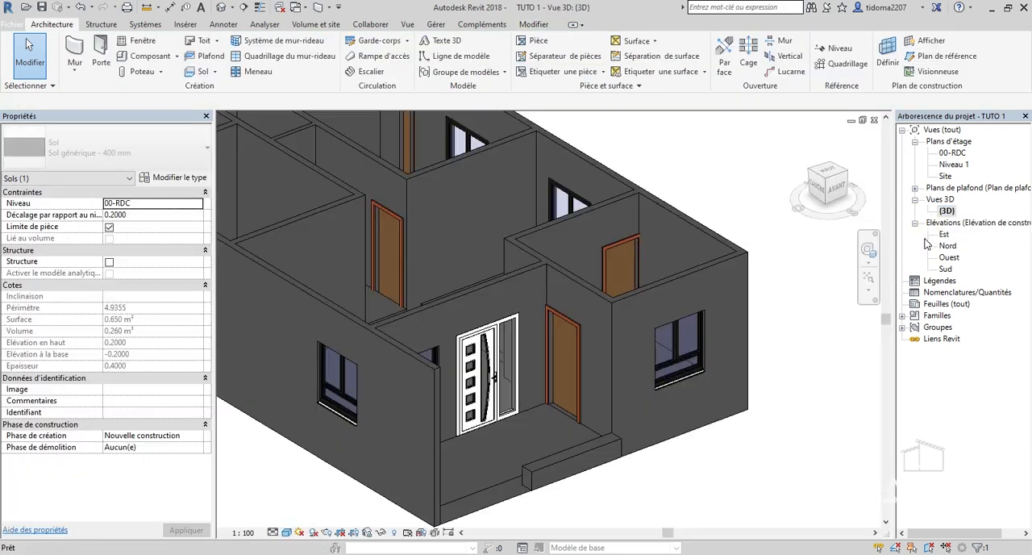
mouse_move(834, 186)
mouse_down()
mouse_move(876, 178)
mouse_move(726, 307)
mouse_move(653, 327)
mouse_move(874, 484)
mouse_up()
drag(597, 234, 771, 199)
drag(832, 189, 813, 196)
click(836, 193)
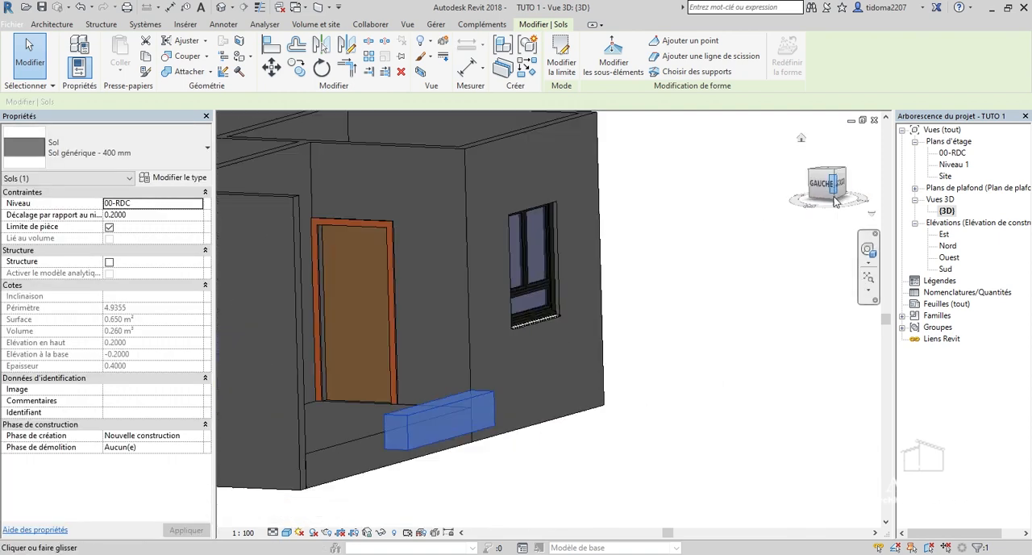
click(149, 215)
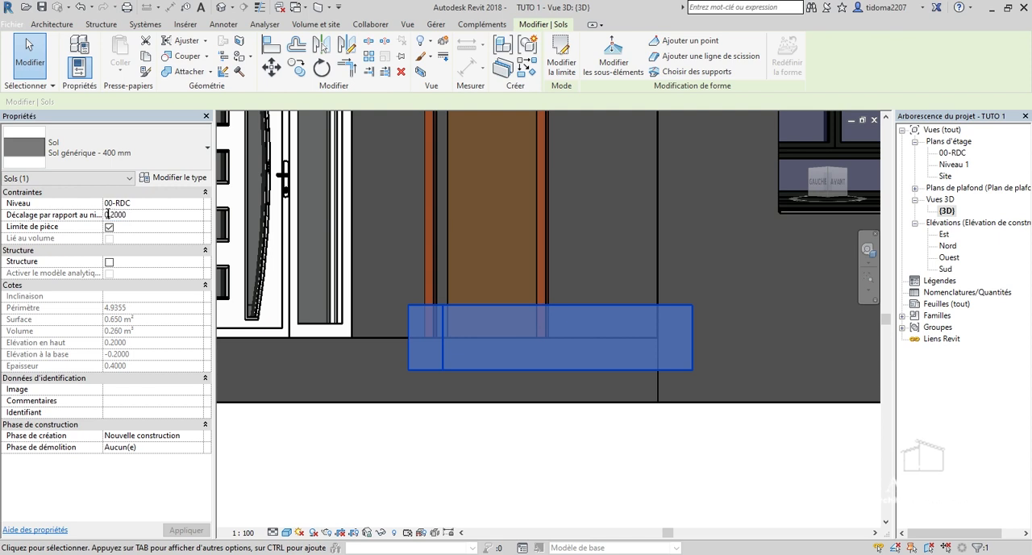
text(-)
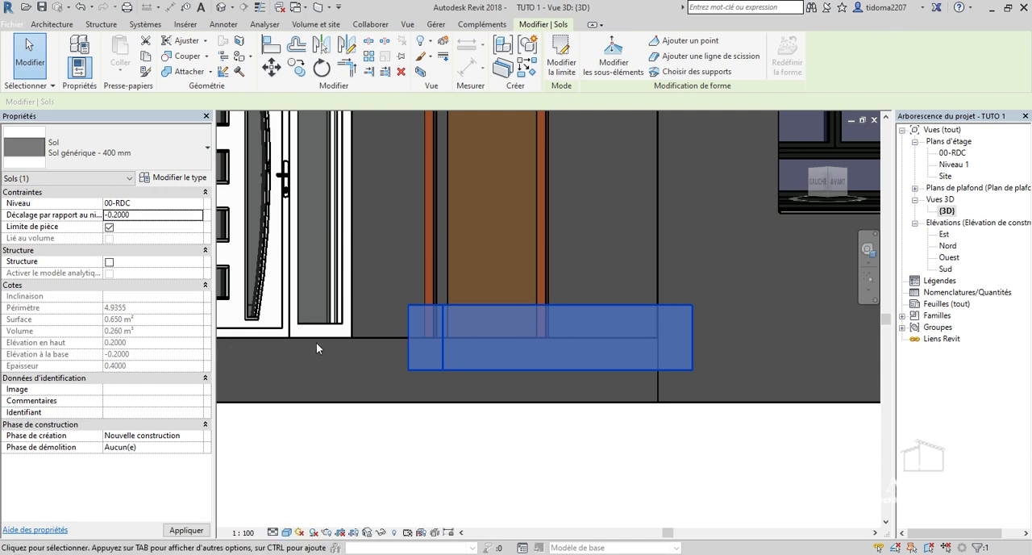
click(119, 158)
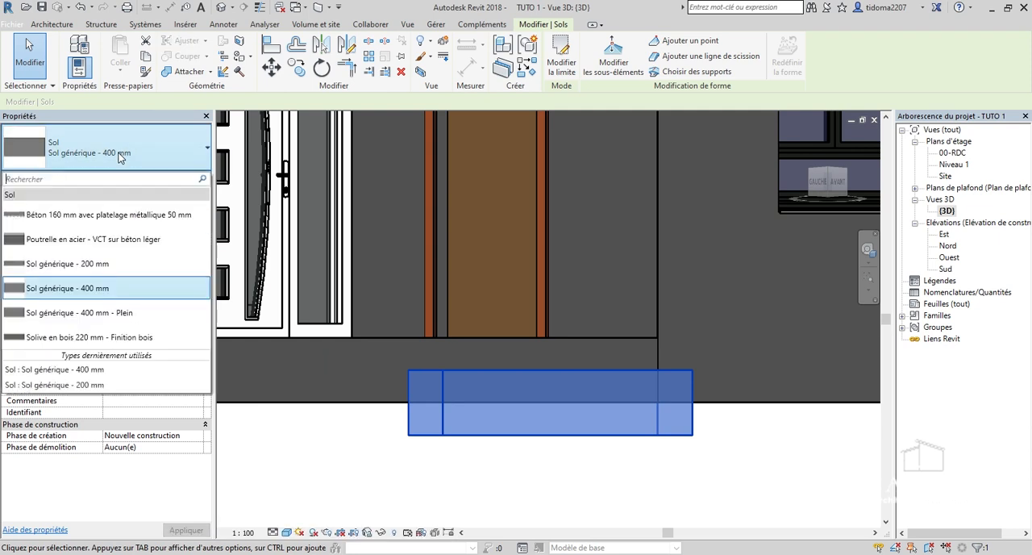
click(83, 271)
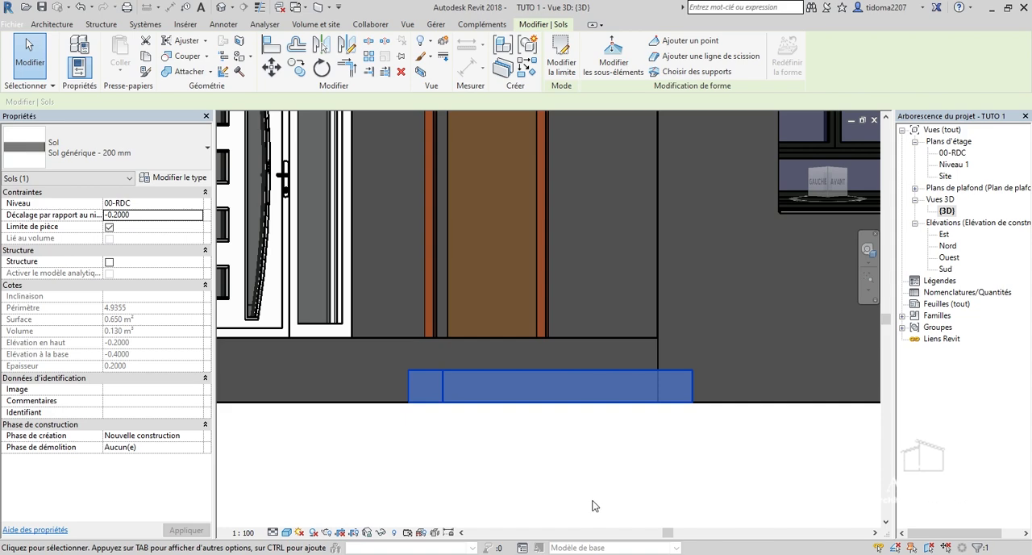
Deselect the porch step and examine it in 3D against the porch slab and walls from above and near ground level.
scroll(613, 356, down, 5)
drag(818, 185, 840, 225)
click(699, 360)
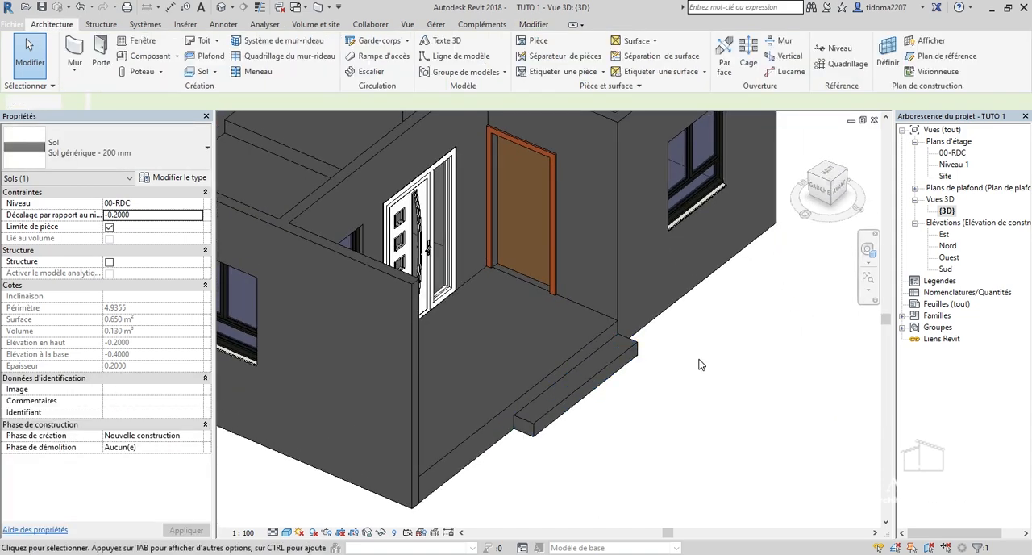
scroll(684, 353, down, 3)
drag(822, 190, 754, 192)
shift+middle_drag(621, 355, 782, 379)
scroll(717, 425, up, 4)
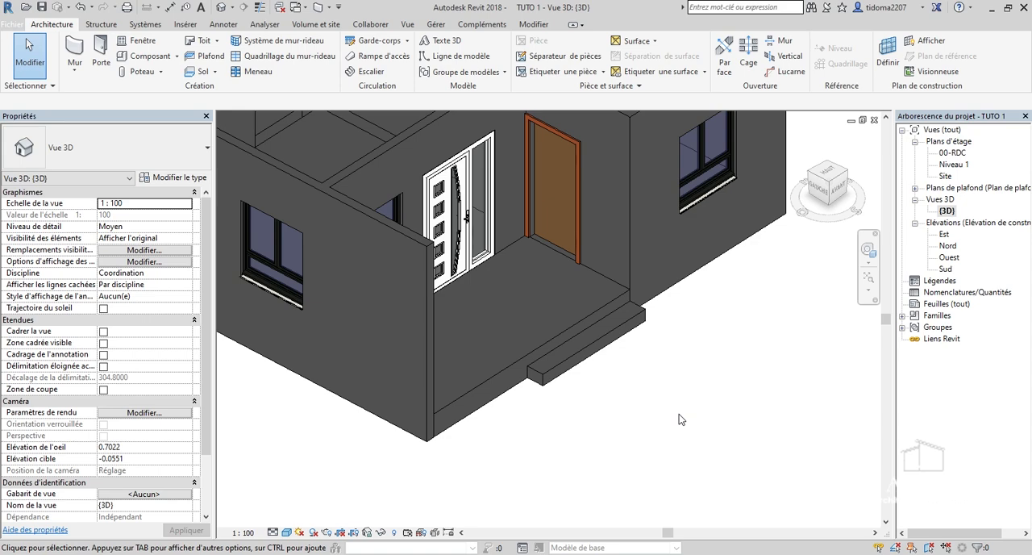
scroll(551, 383, down, 3)
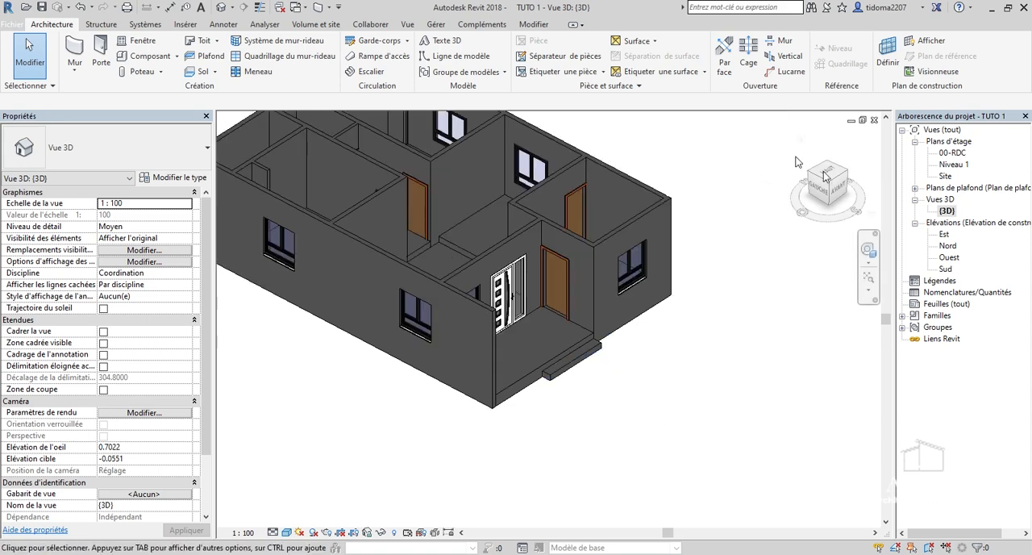
mouse_move(841, 181)
mouse_down()
mouse_move(808, 179)
mouse_move(763, 145)
mouse_move(743, 153)
mouse_move(764, 167)
mouse_move(798, 166)
mouse_move(832, 149)
mouse_move(832, 174)
mouse_up()
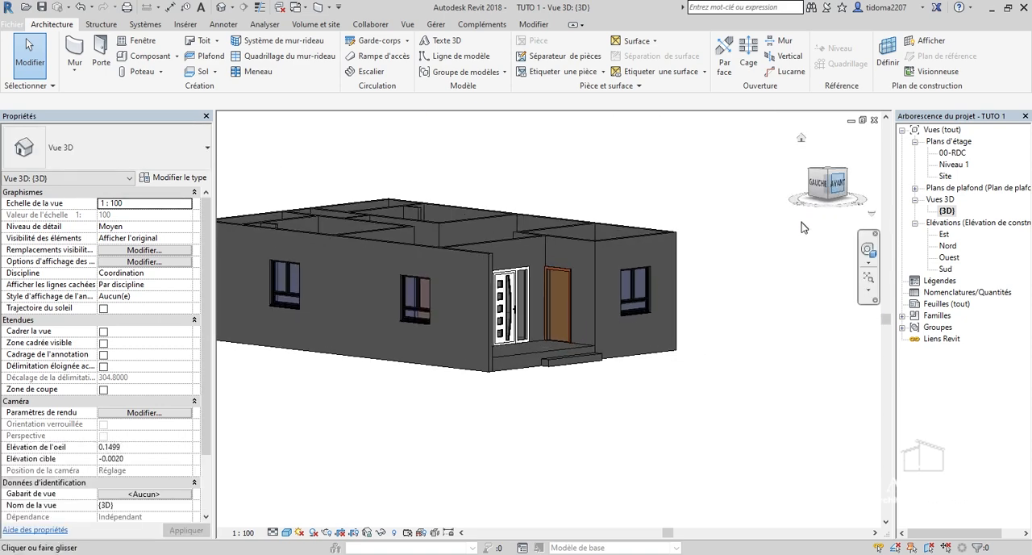
In the 00-RDC plan, create a 2 m Tuyau 900 mm railing just inside the porch's front edge, from the side wall to the step's near edge.
double_click(952, 153)
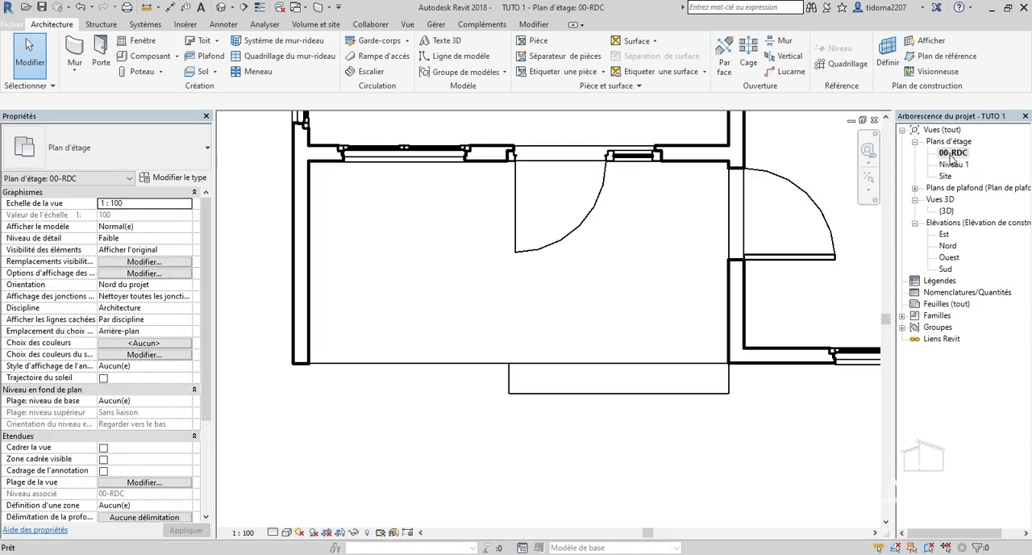
scroll(698, 292, down, 5)
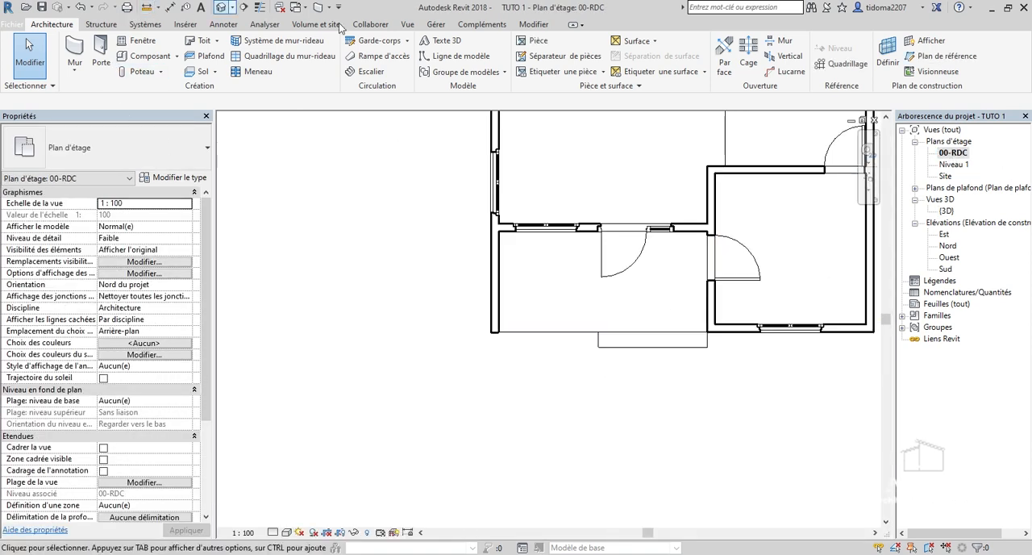
click(379, 40)
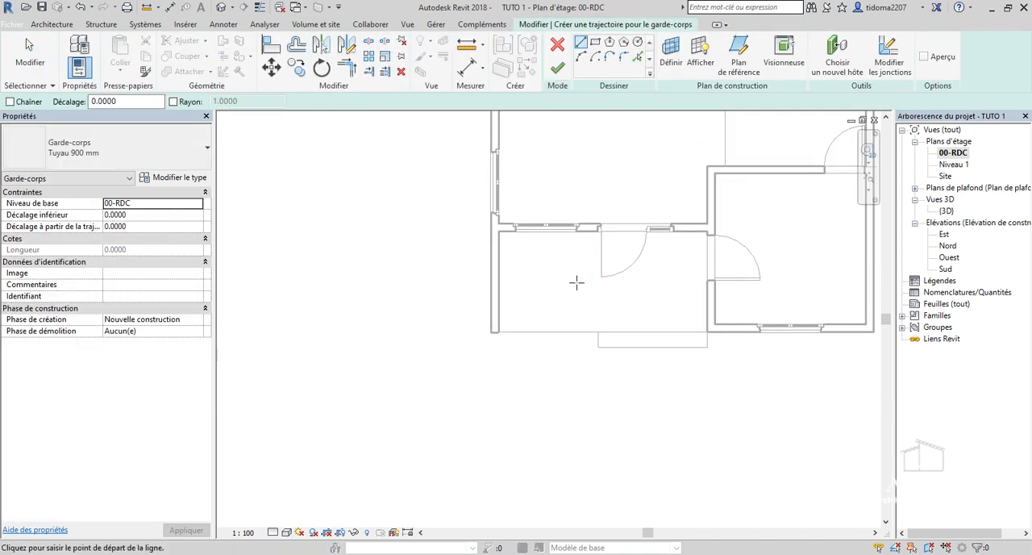
scroll(572, 294, up, 4)
scroll(428, 376, up, 3)
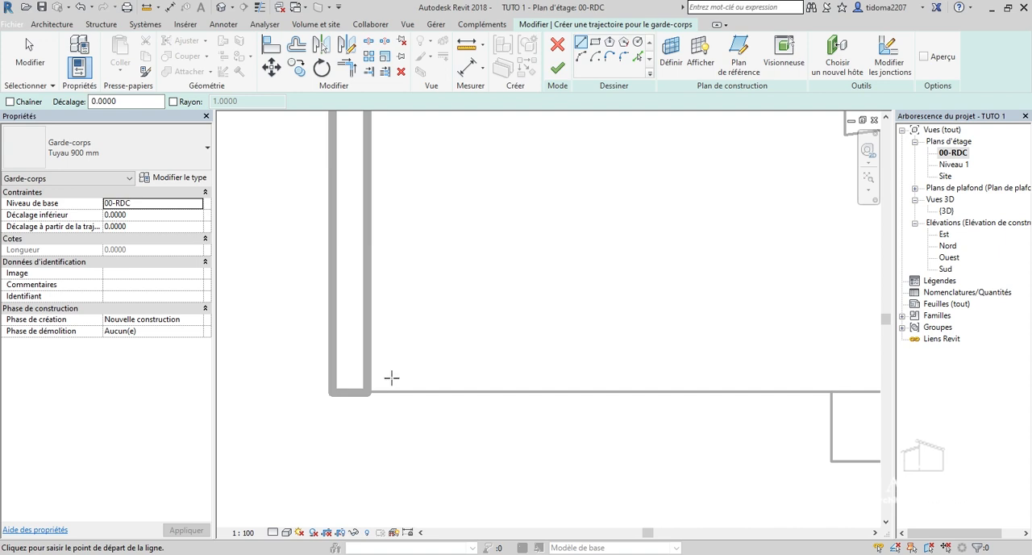
click(369, 377)
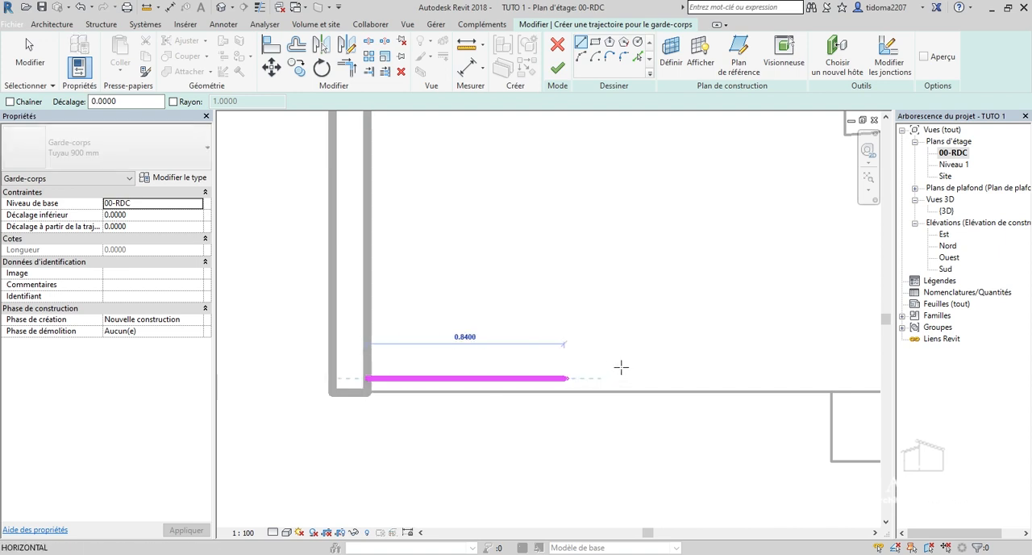
scroll(643, 363, down, 2)
scroll(743, 376, up, 2)
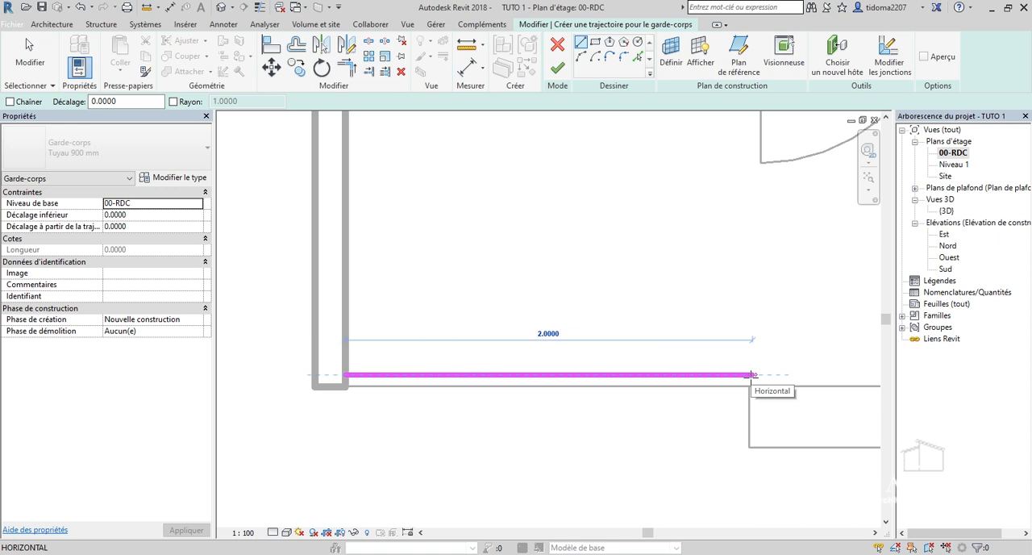
click(751, 374)
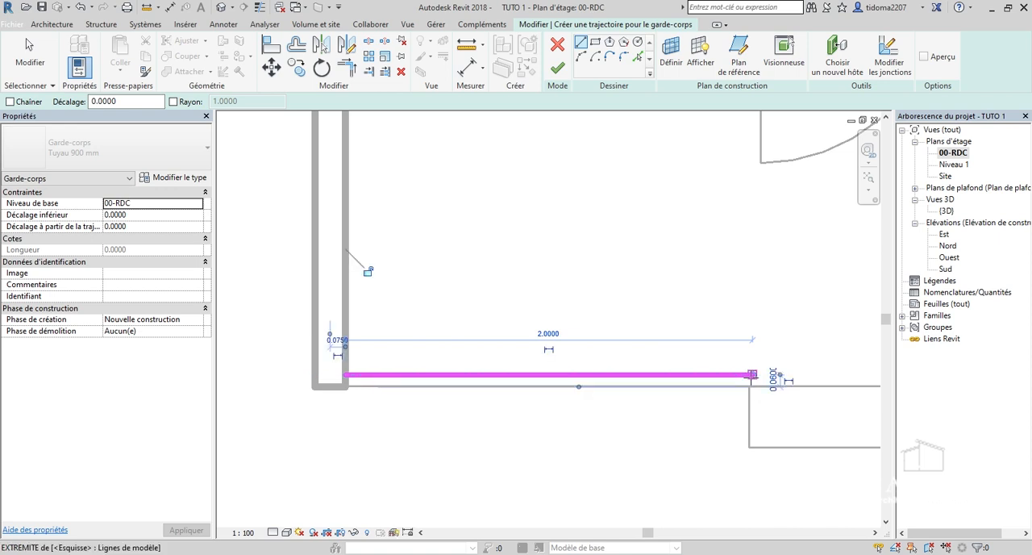
click(556, 71)
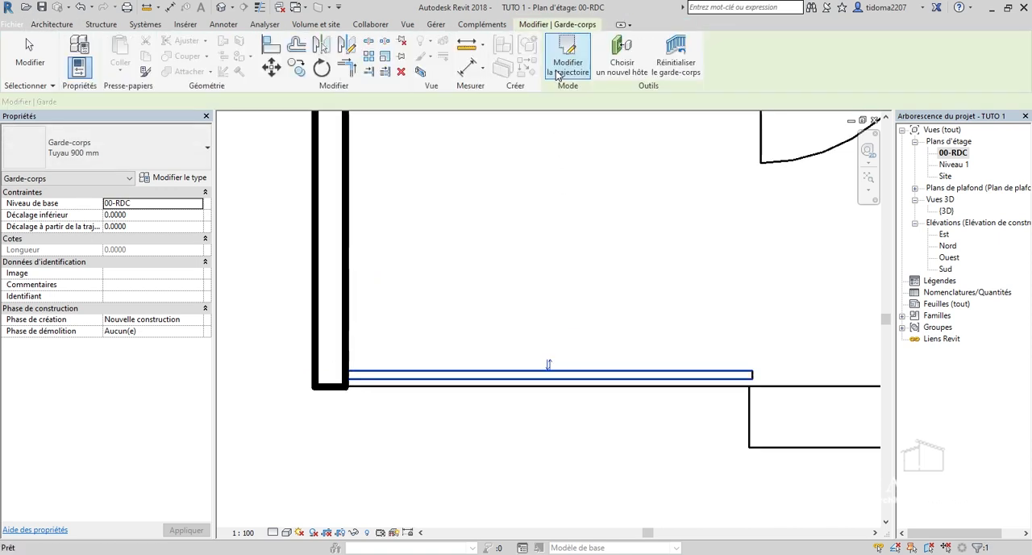
Open the 3D view and examine the new porch railing up close, including its posts, rails and position on the slab.
double_click(947, 211)
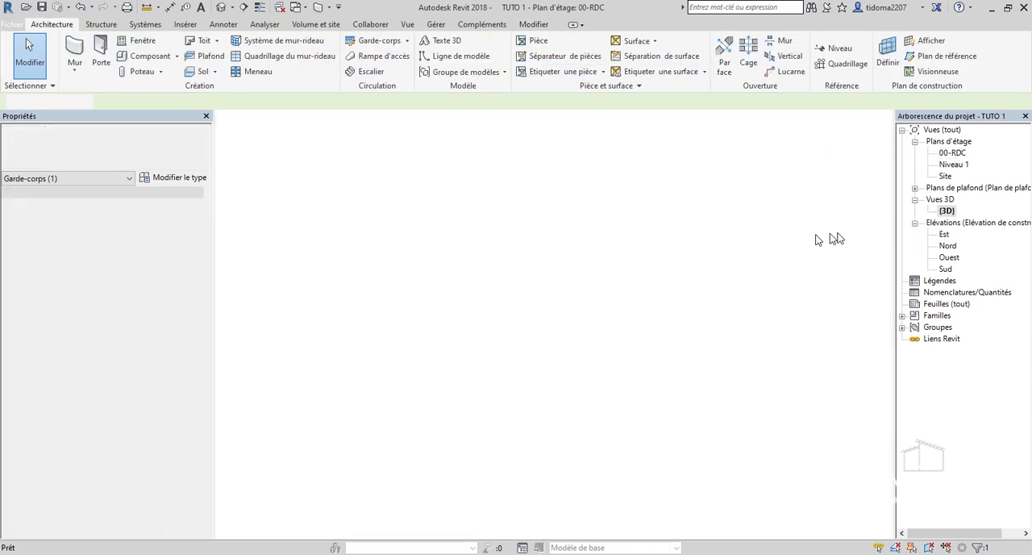
scroll(579, 227, down, 2)
click(584, 355)
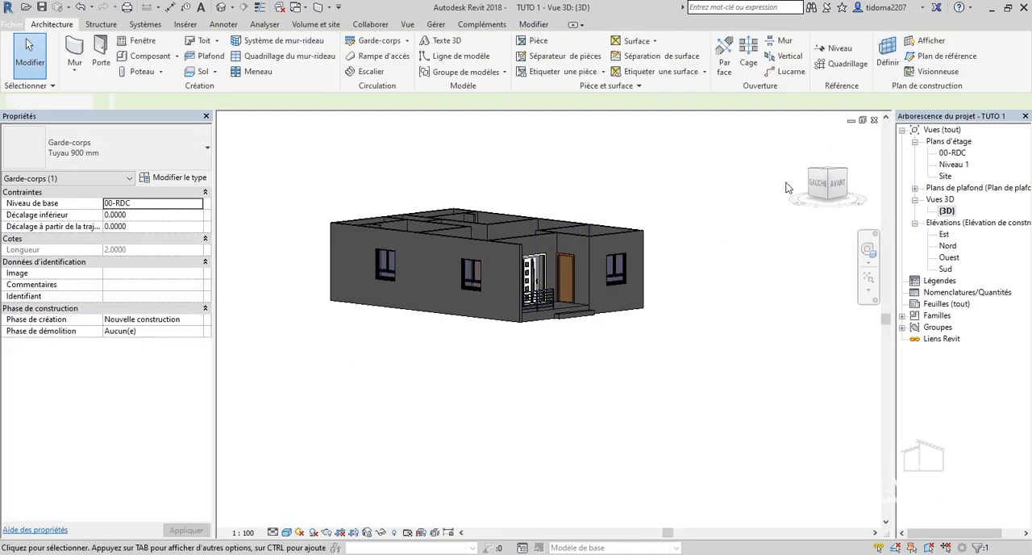
drag(835, 185, 667, 270)
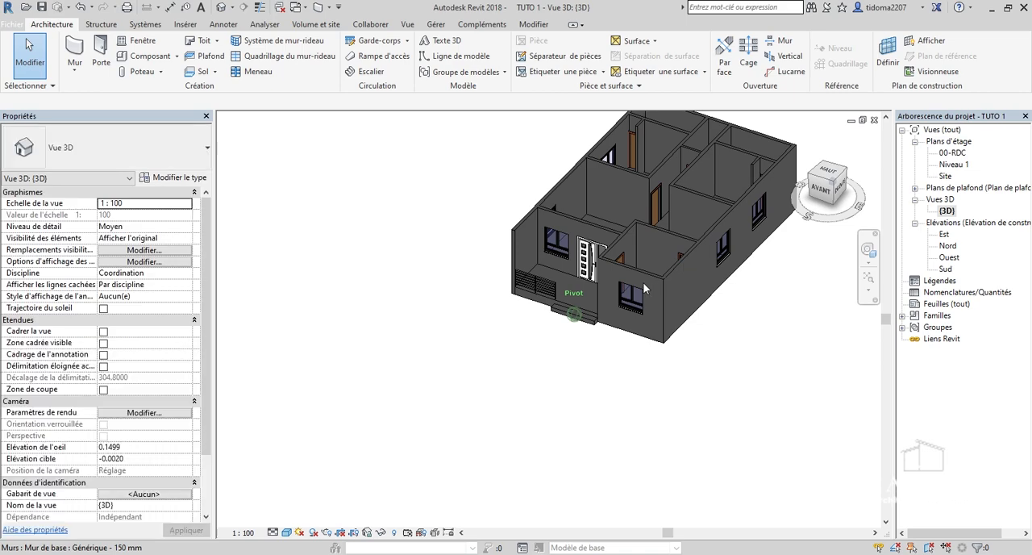
scroll(645, 277, up, 3)
scroll(500, 322, up, 5)
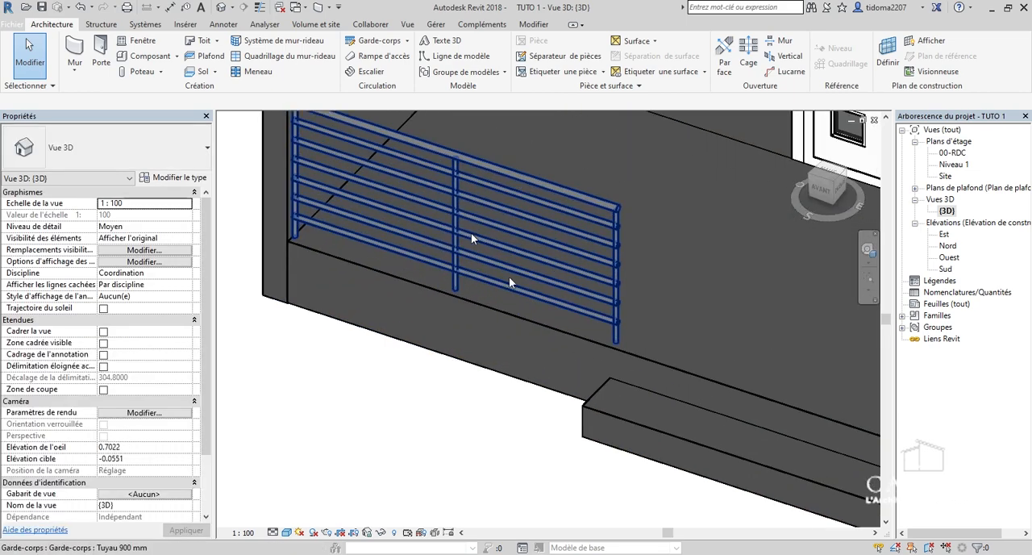
scroll(471, 232, down, 2)
scroll(414, 225, up, 2)
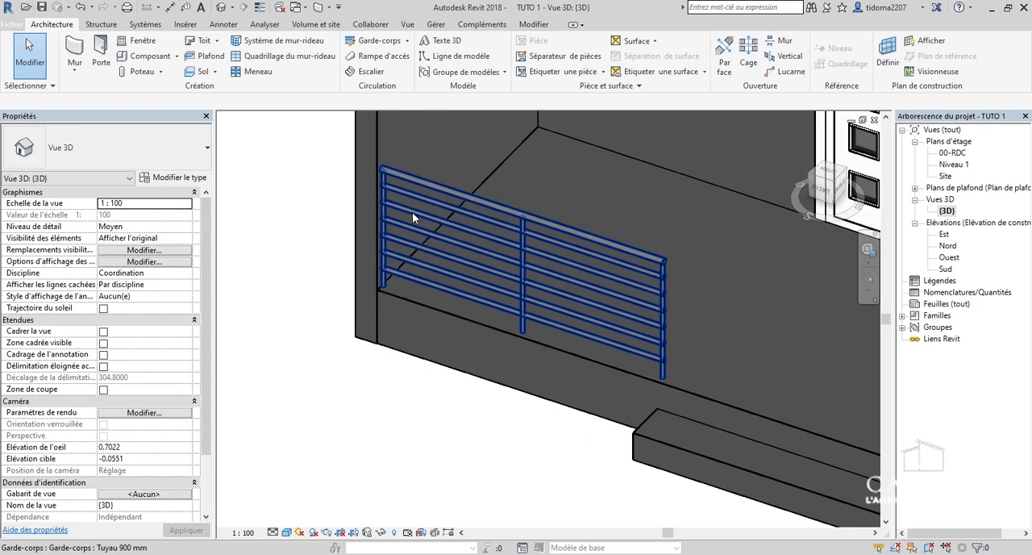
scroll(516, 217, down, 2)
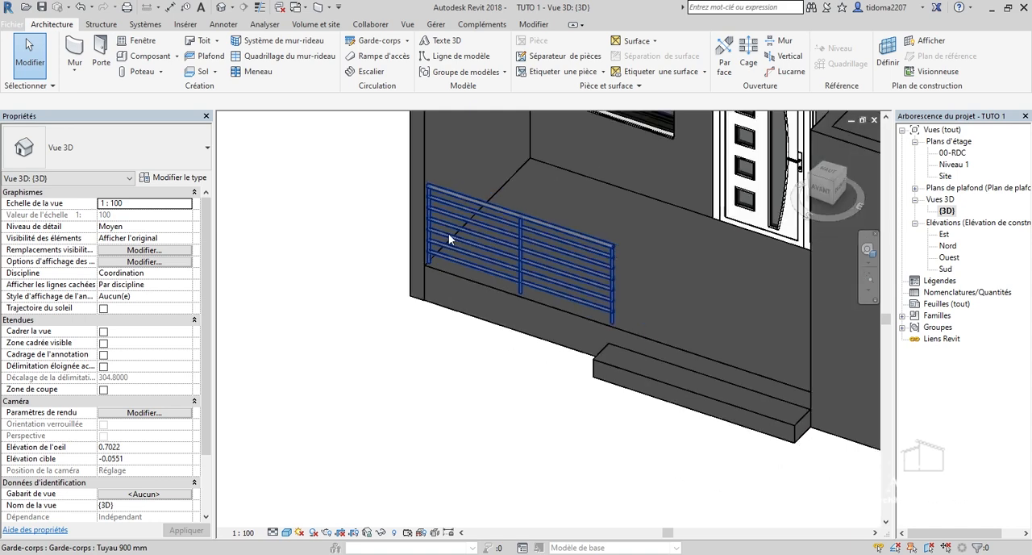
scroll(582, 226, up, 5)
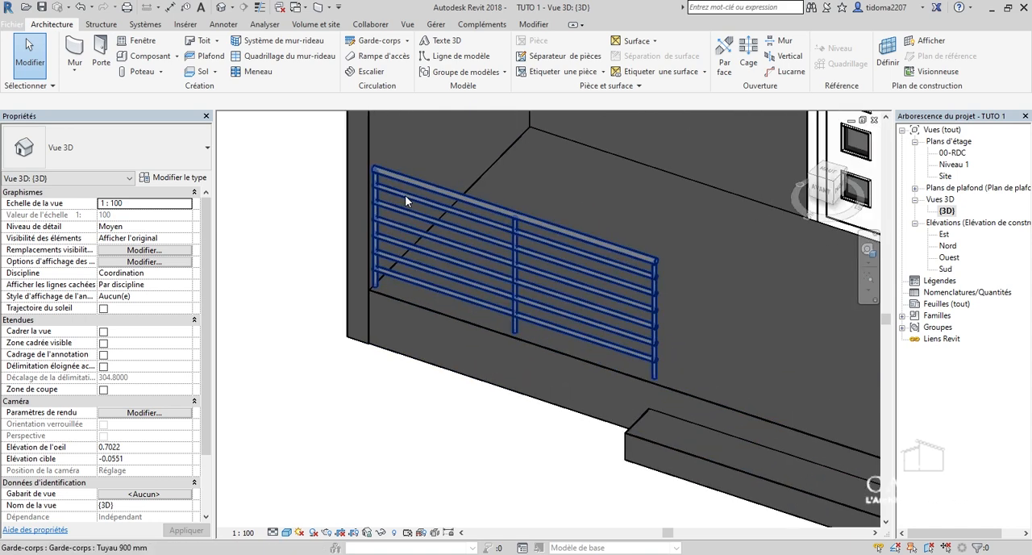
scroll(682, 234, down, 2)
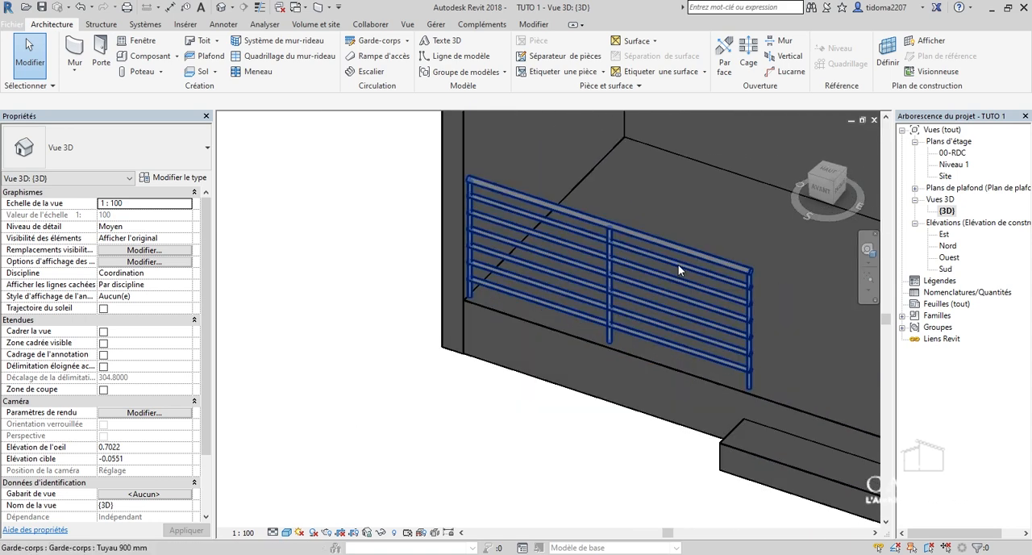
click(678, 265)
scroll(555, 244, up, 2)
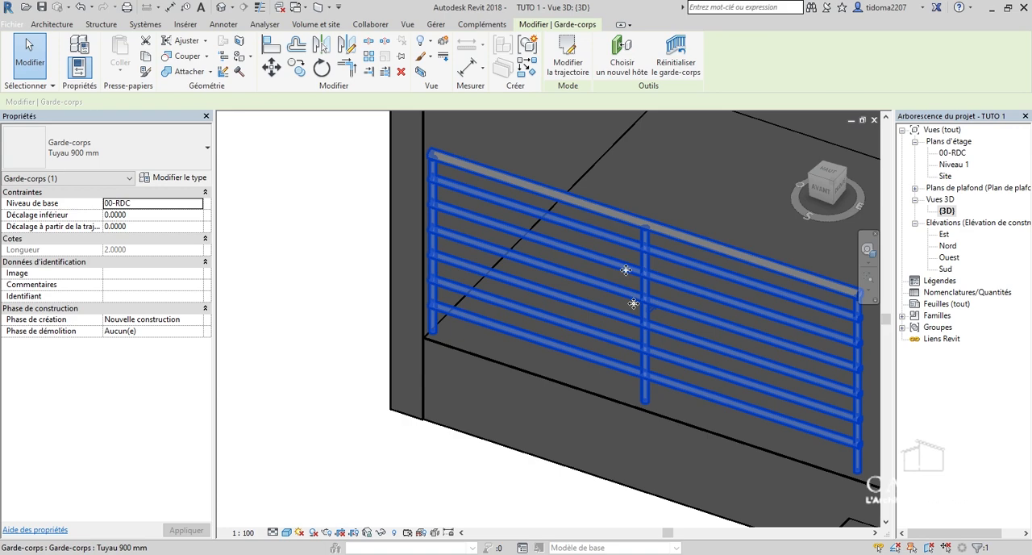
scroll(586, 285, down, 4)
click(428, 292)
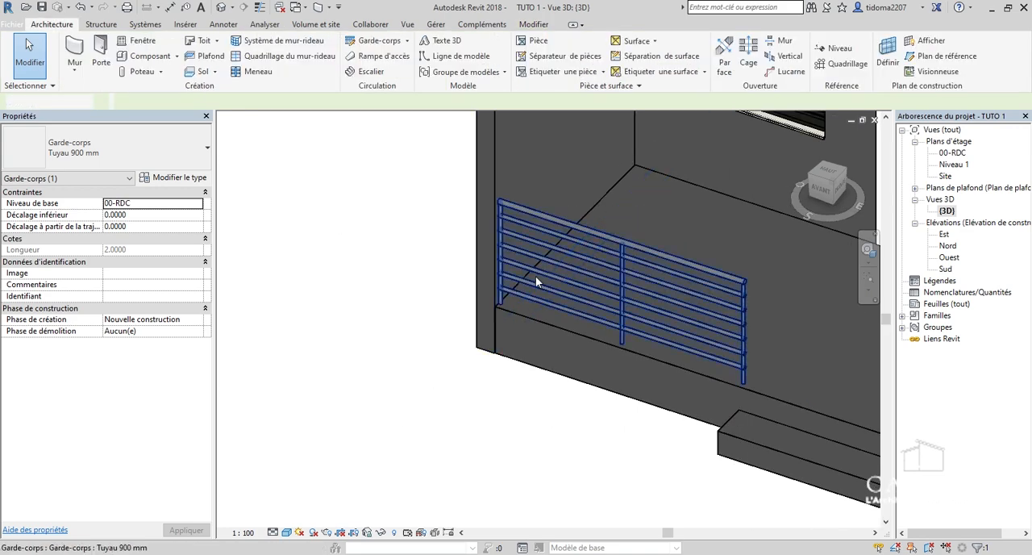
Examine the porch, railing and entrance step from the side, the front and above to check the whole facade.
scroll(481, 279, down, 2)
drag(826, 186, 885, 208)
scroll(665, 214, down, 2)
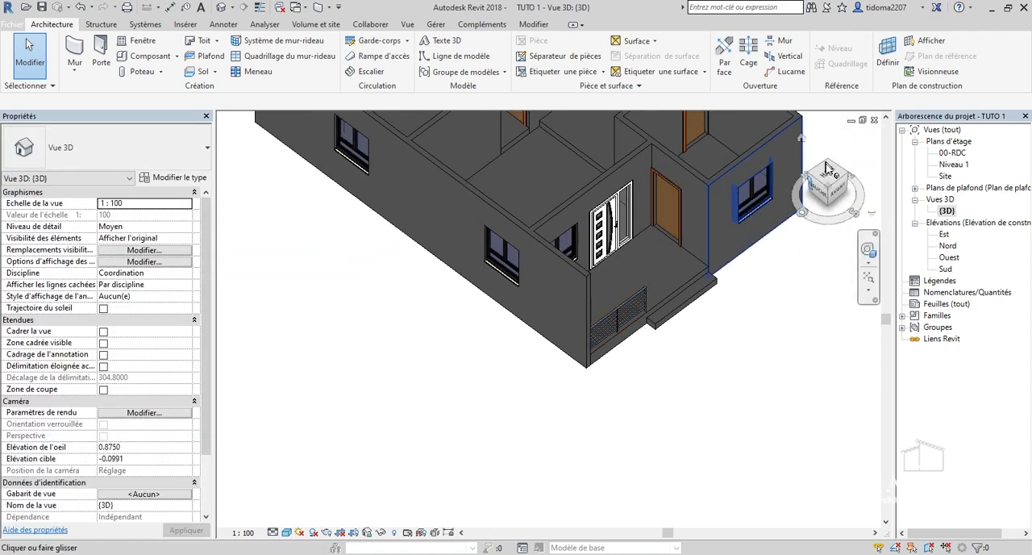
mouse_move(822, 191)
mouse_down()
mouse_move(785, 183)
mouse_move(801, 170)
mouse_move(821, 187)
mouse_up()
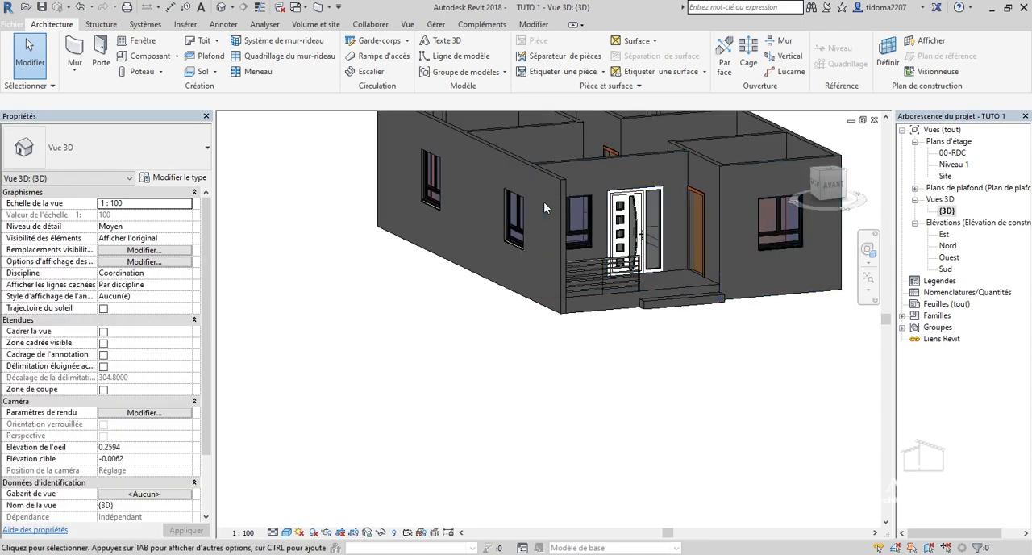
scroll(564, 201, up, 2)
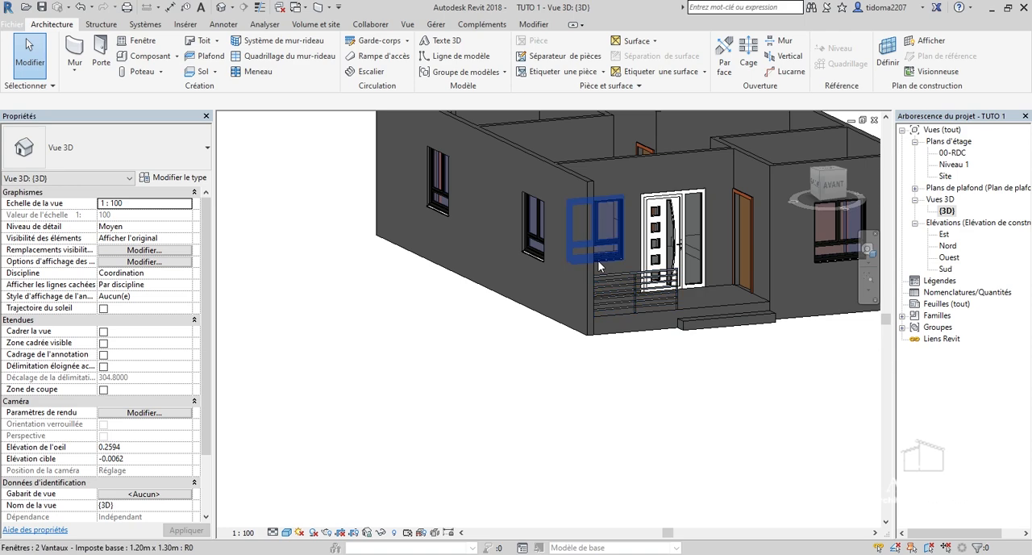
scroll(626, 189, up, 2)
scroll(593, 212, down, 4)
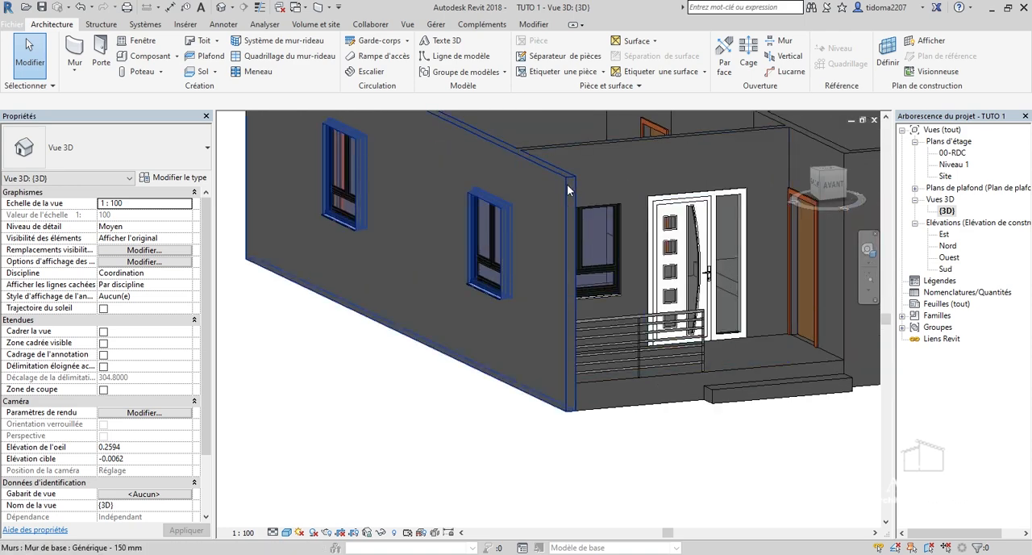
drag(836, 190, 215, 193)
scroll(640, 208, up, 1)
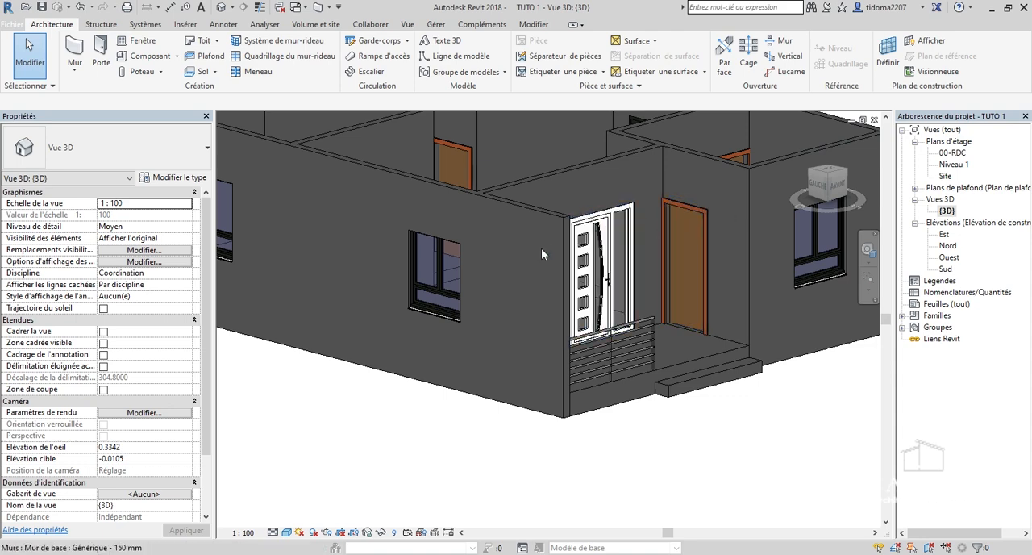
click(838, 190)
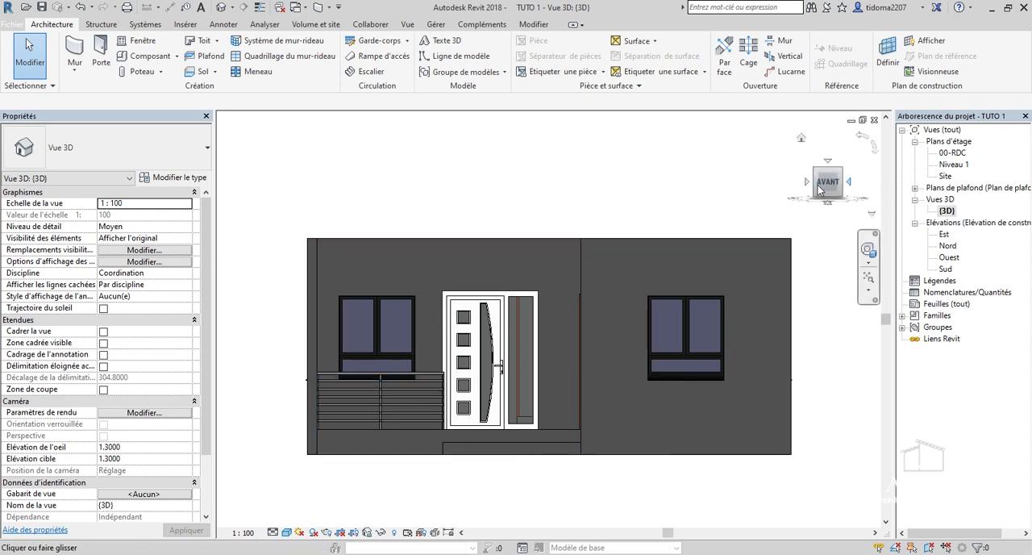
drag(819, 185, 822, 210)
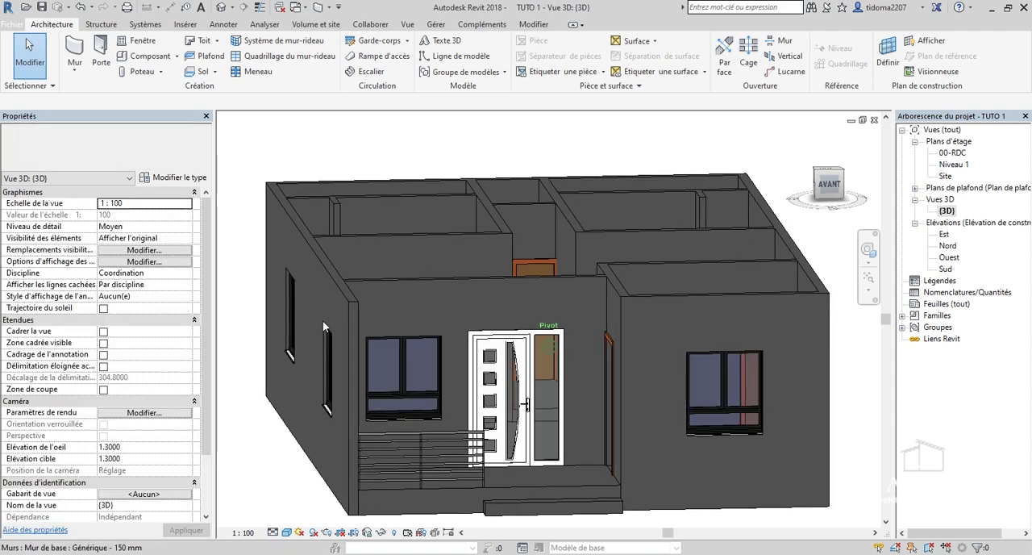
scroll(327, 320, up, 2)
scroll(364, 320, down, 3)
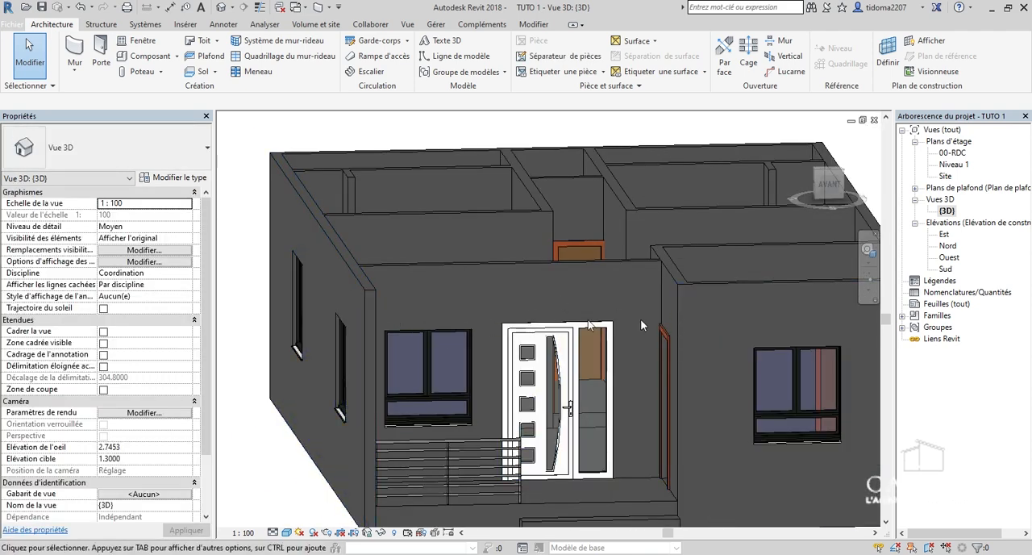
Open the 00-RDC floor plan at the porch and choose the Générique - 150 mm wall type for a new wall.
click(950, 166)
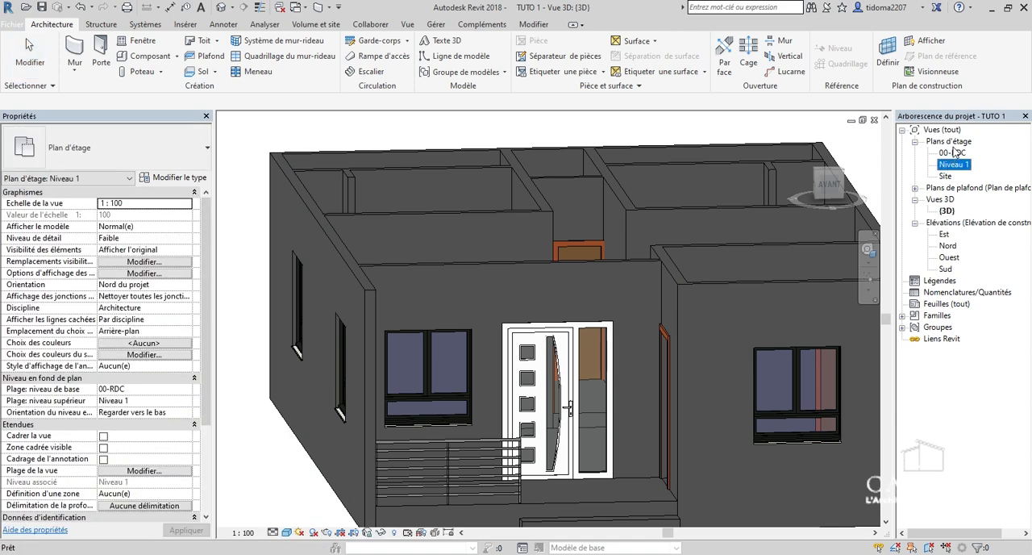
double_click(955, 143)
double_click(955, 143)
double_click(952, 154)
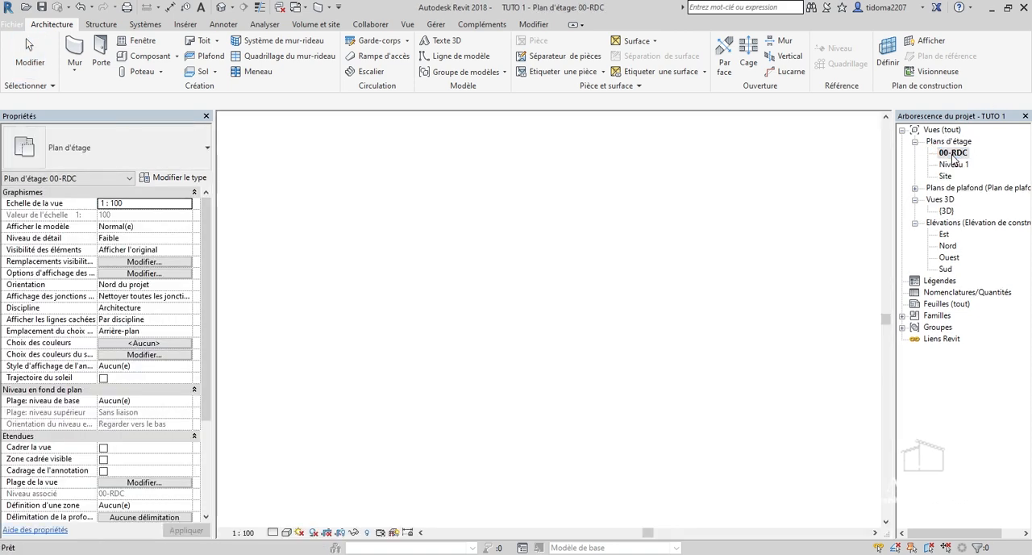
scroll(484, 409, down, 4)
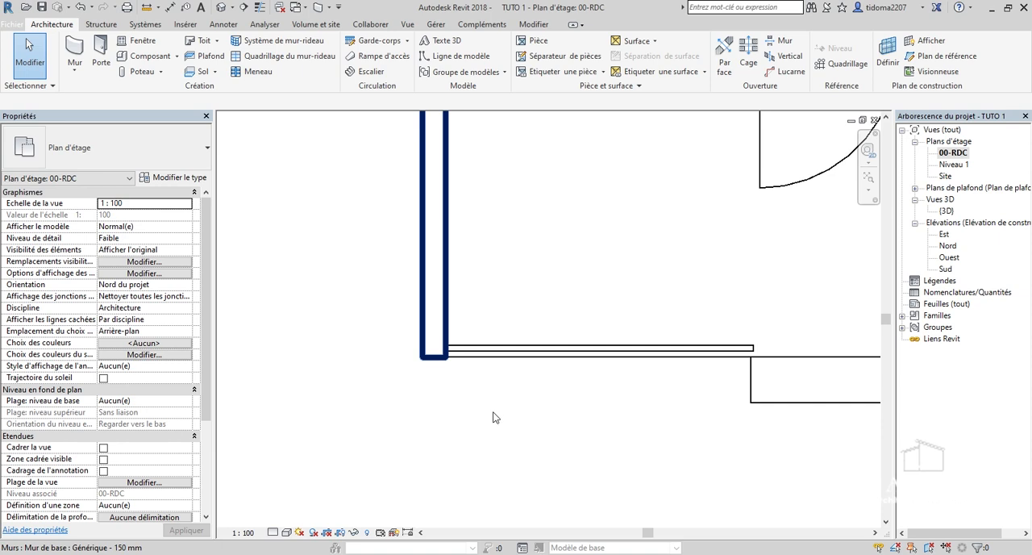
scroll(597, 389, down, 1)
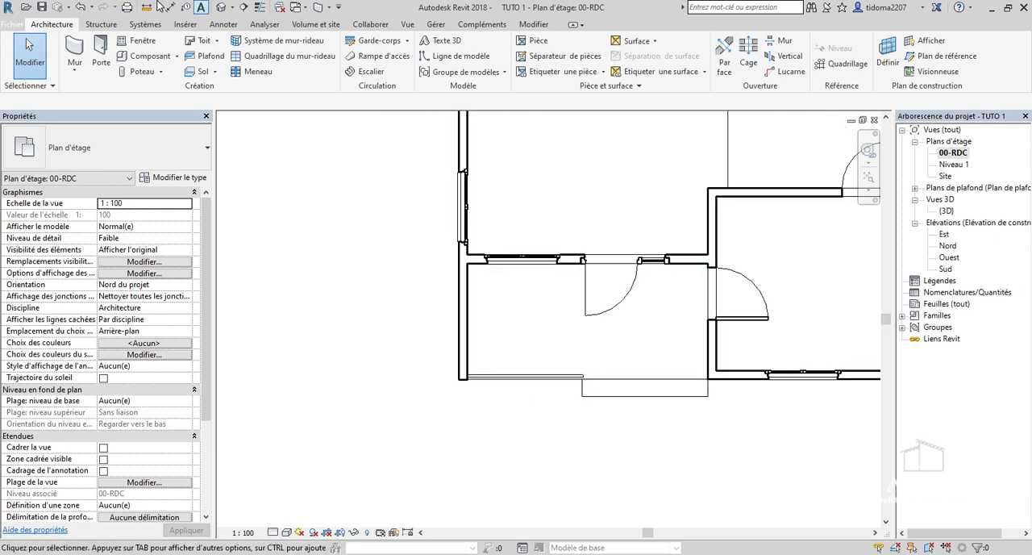
click(76, 50)
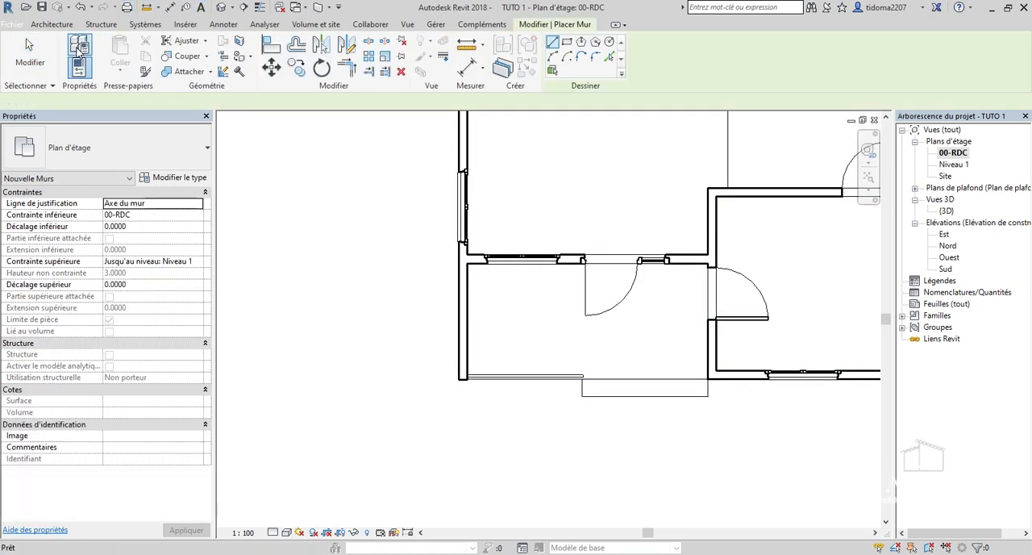
click(139, 141)
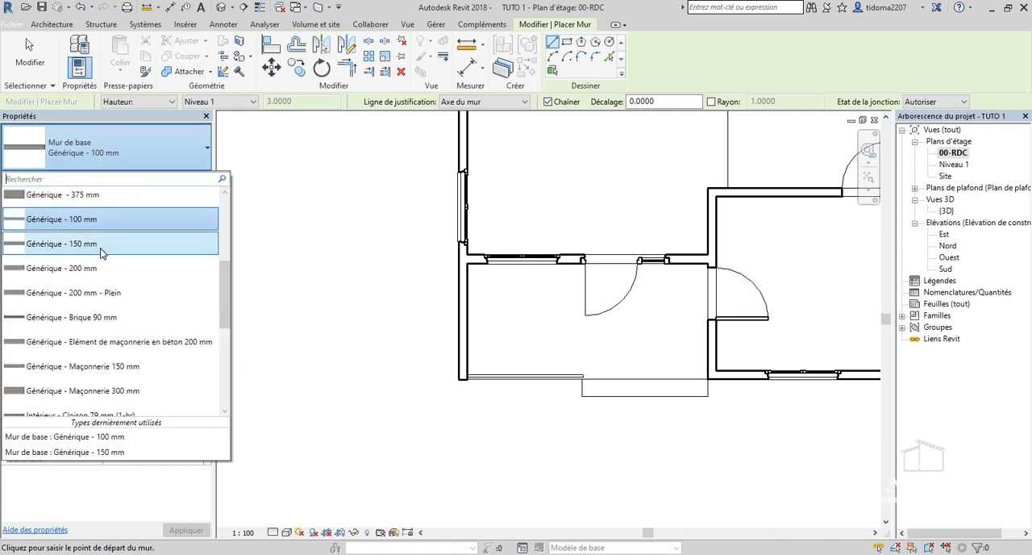
click(99, 244)
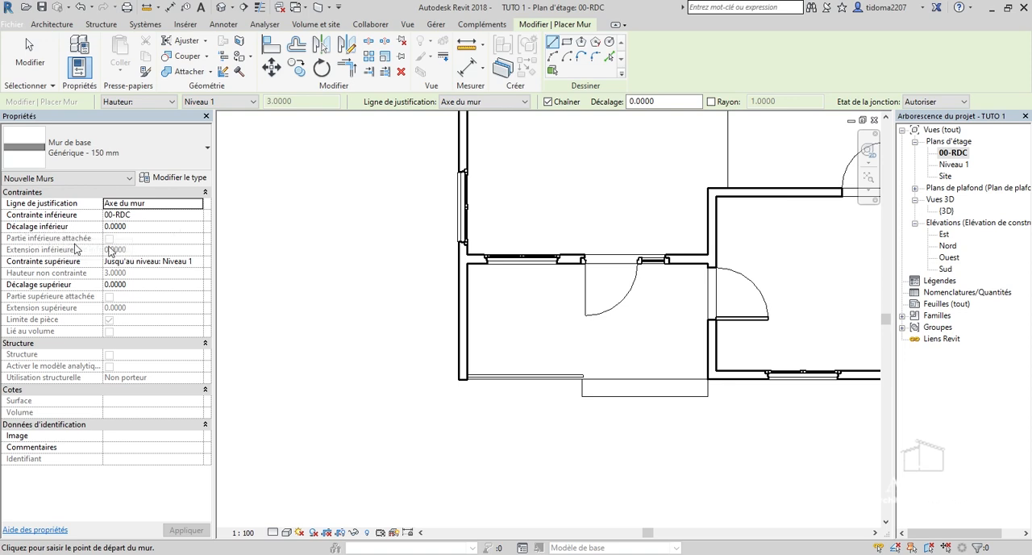
Set the new wall's top constraint to Sans contrainte, its unconnected height to 1 m and its base offset to 2 m.
click(197, 266)
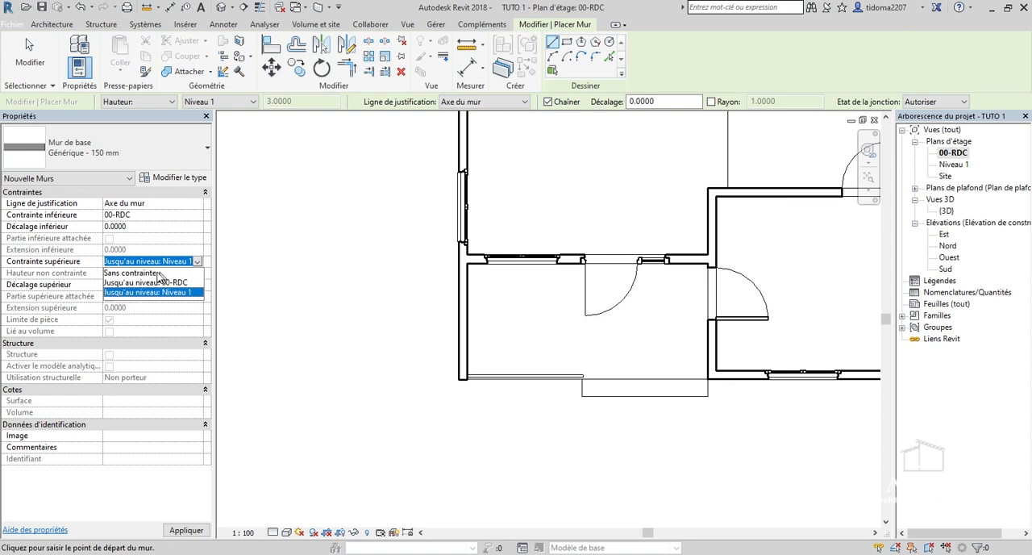
click(154, 272)
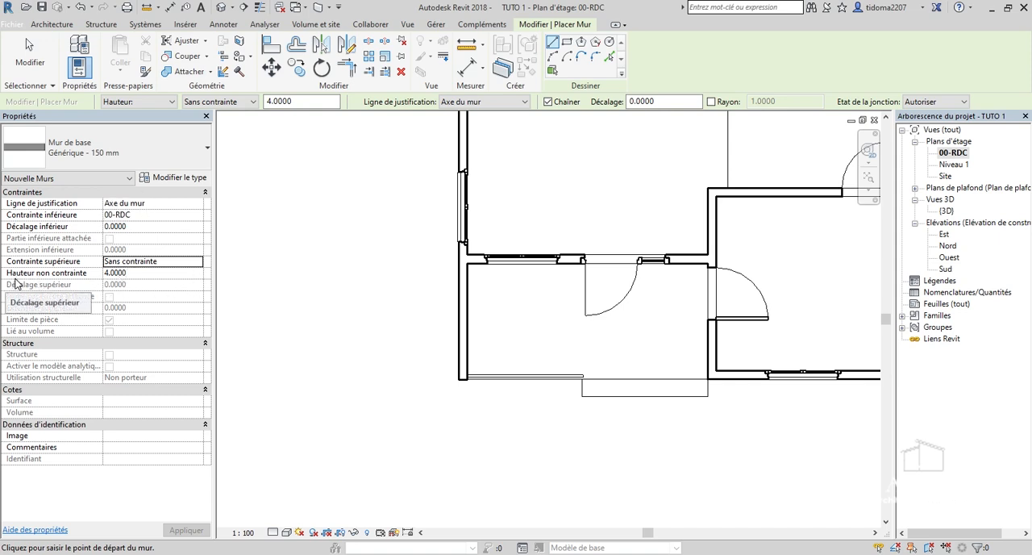
click(142, 273)
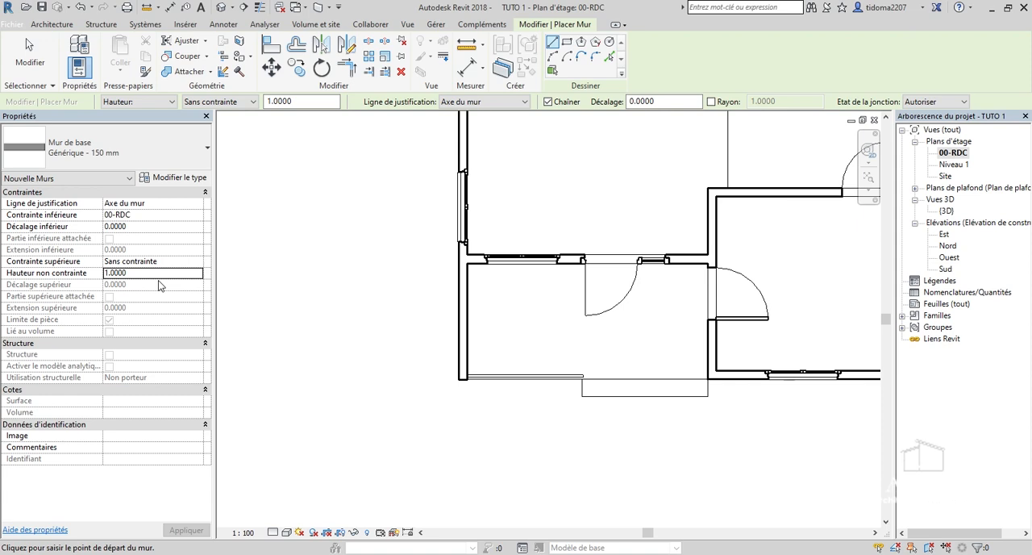
click(156, 228)
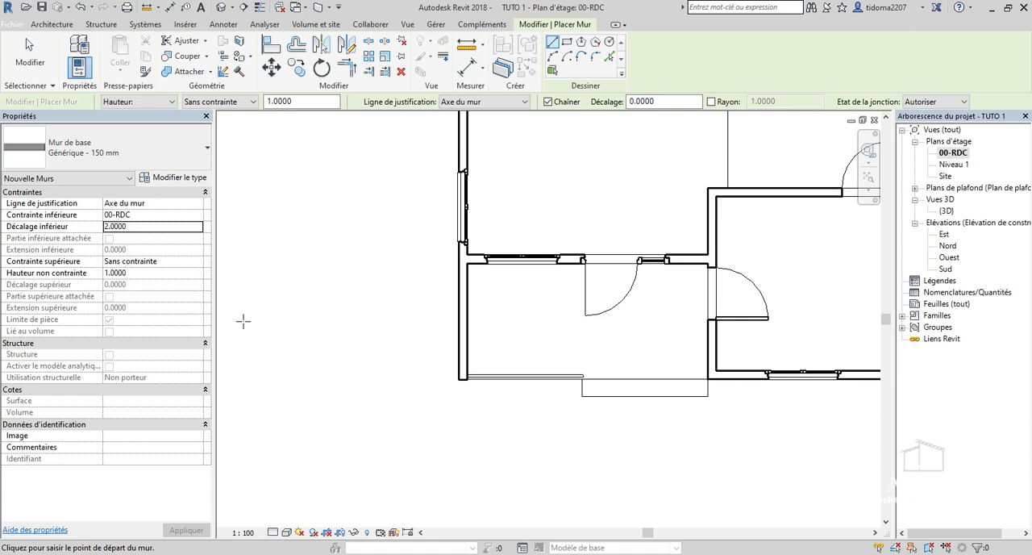
Draw the raised wall along the porch's front edge, between the adjoining room's front wall and the free end of the side wall.
scroll(468, 379, up, 4)
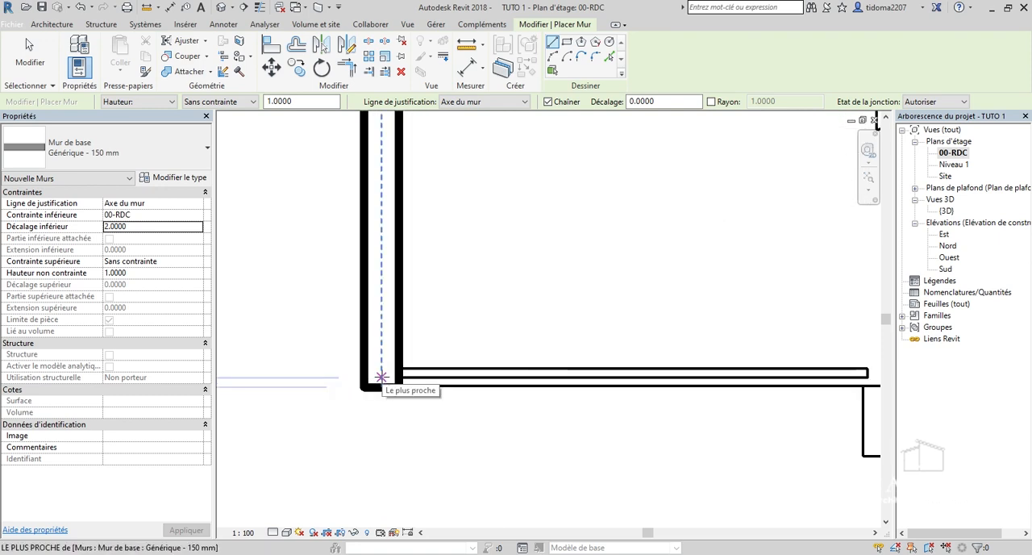
scroll(381, 377, down, 3)
scroll(699, 370, up, 2)
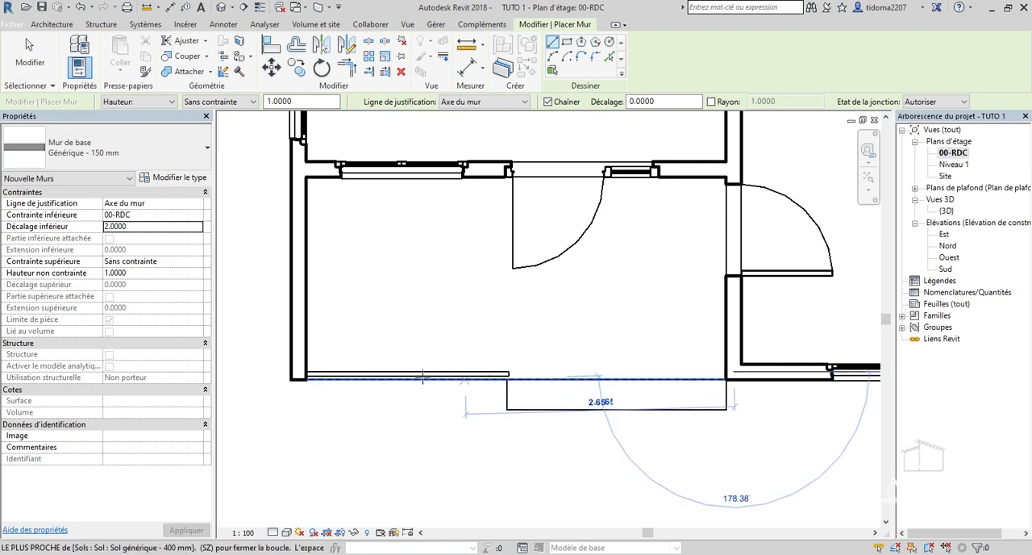
click(298, 372)
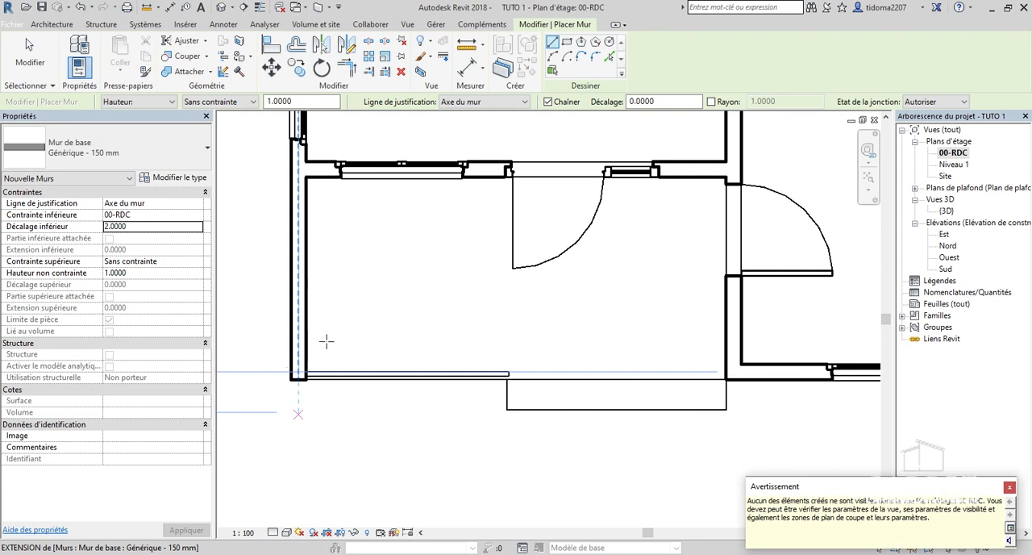
click(29, 50)
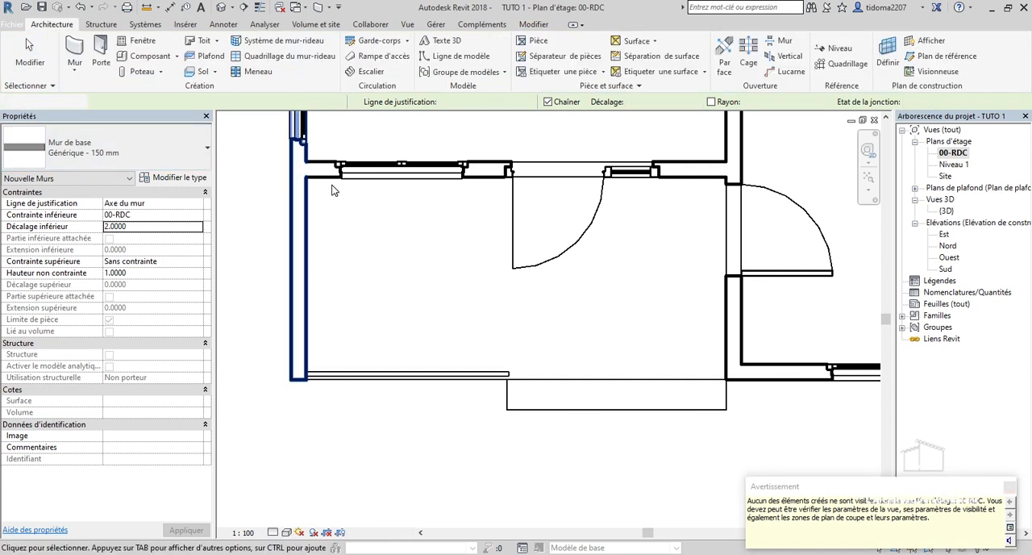
scroll(446, 409, down, 1)
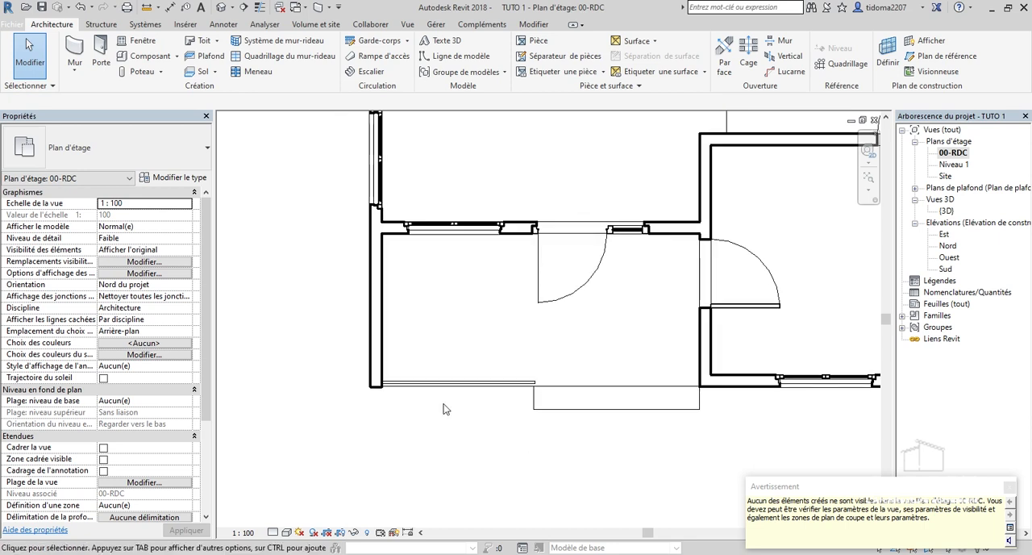
click(1009, 486)
scroll(580, 383, down, 1)
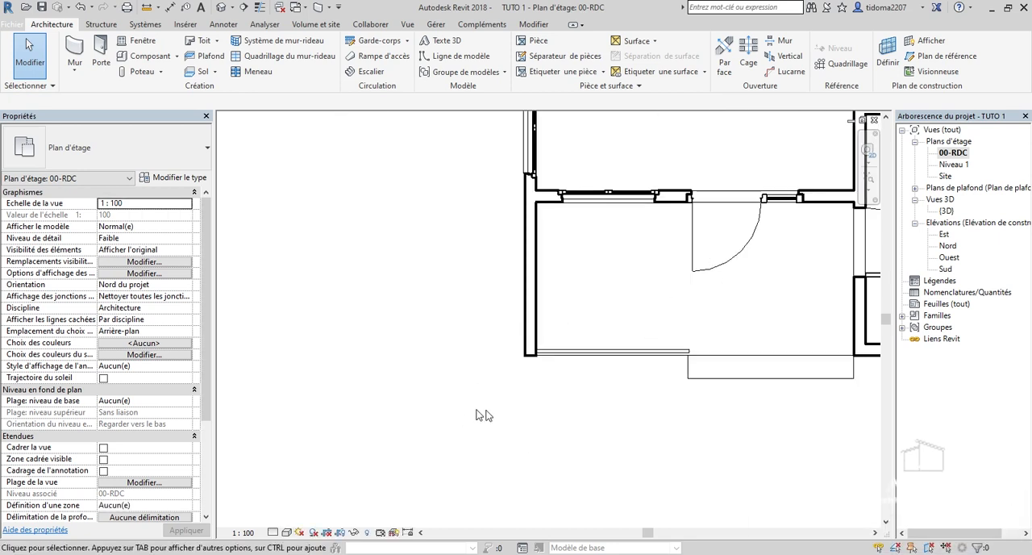
scroll(694, 350, down, 1)
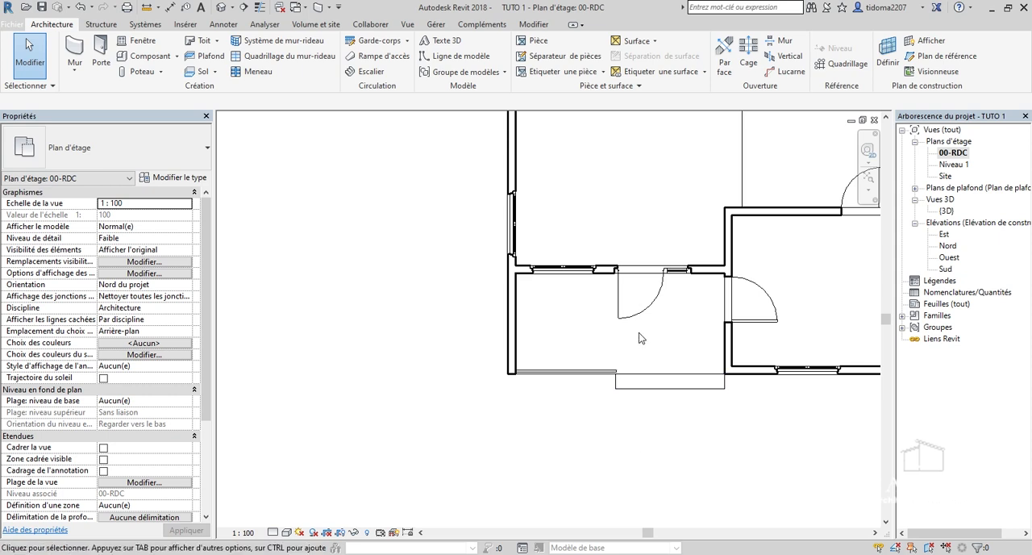
scroll(586, 246, down, 1)
Open the 3D view and examine the raised wall over the porch opening from the front and the front corner, near and far.
double_click(946, 211)
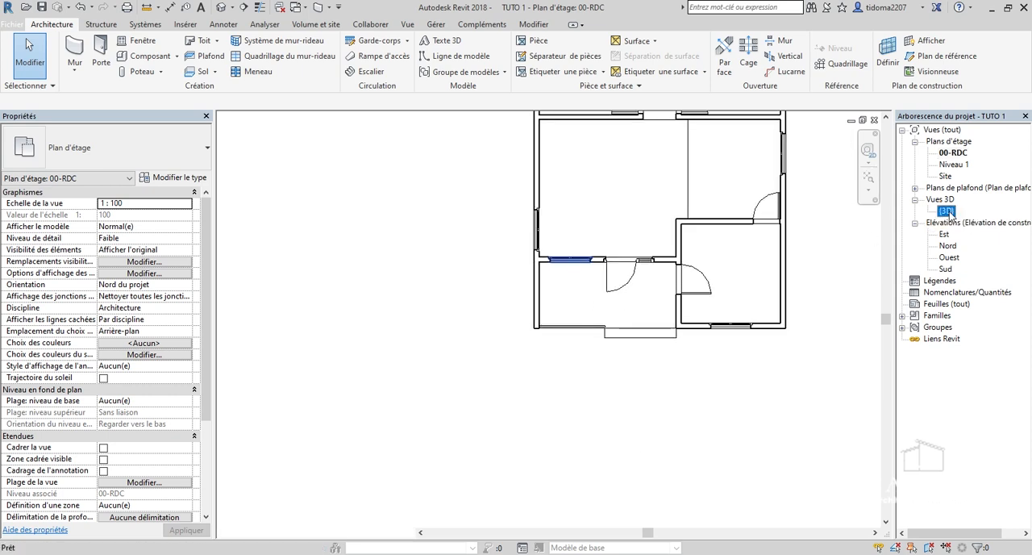
scroll(442, 299, down, 4)
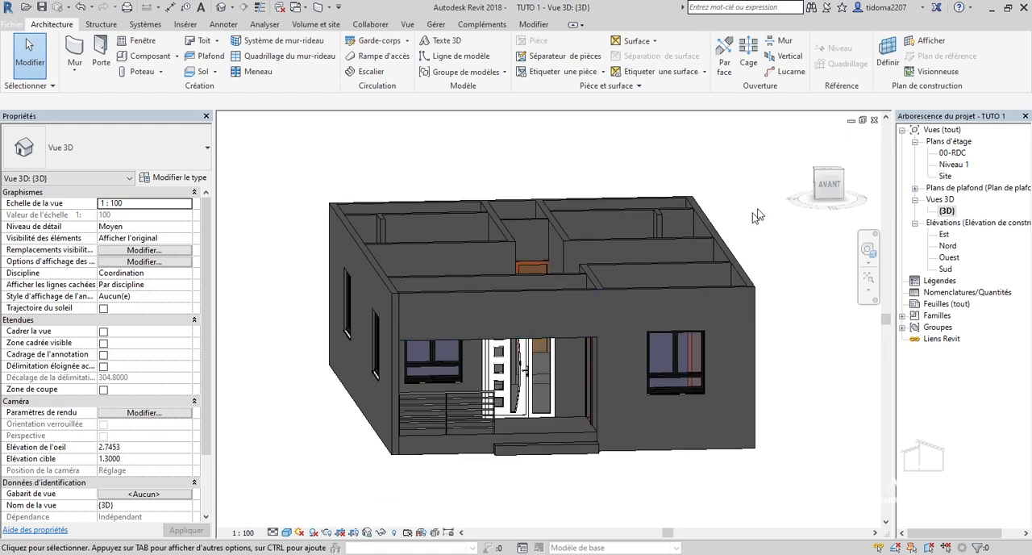
click(857, 190)
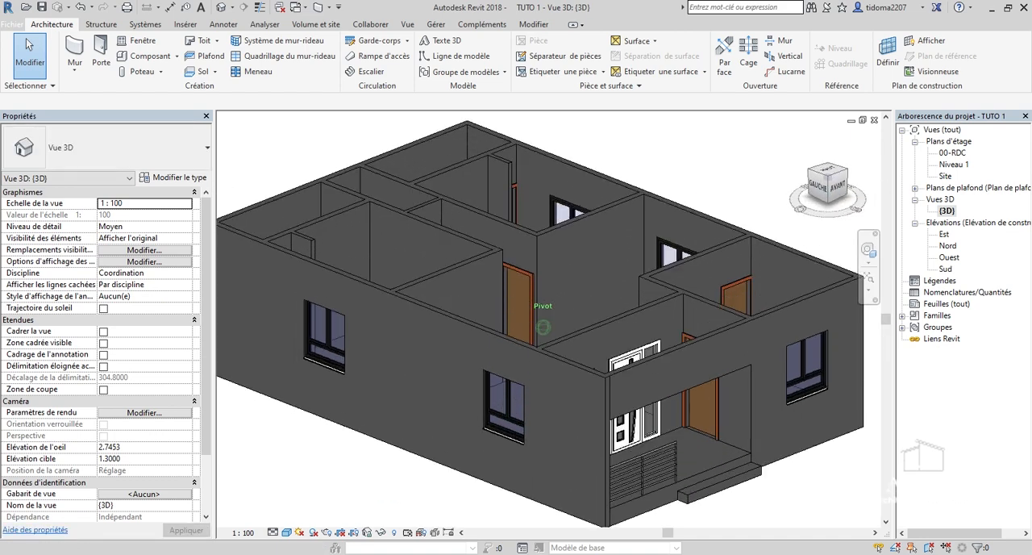
scroll(623, 406, up, 3)
scroll(616, 411, down, 4)
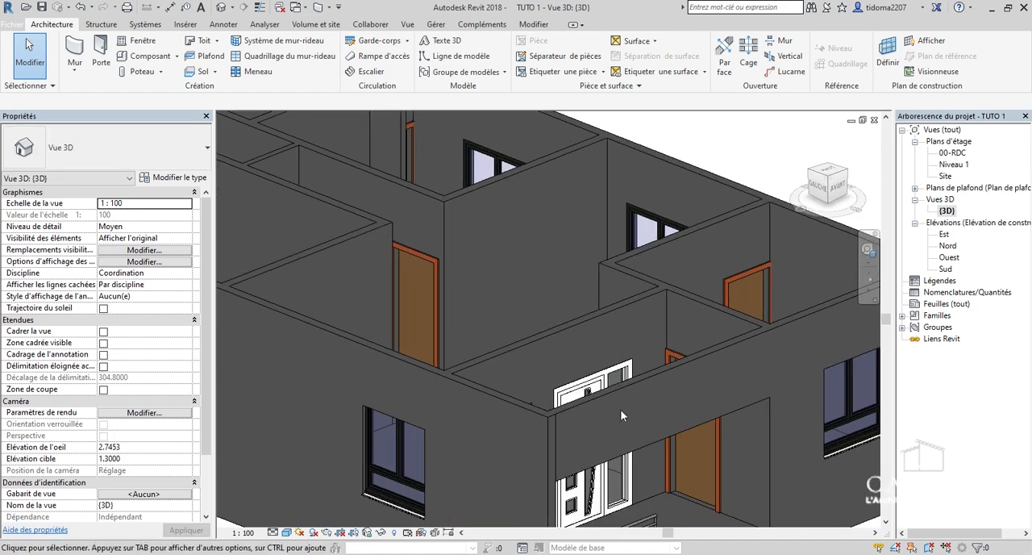
scroll(556, 447, up, 3)
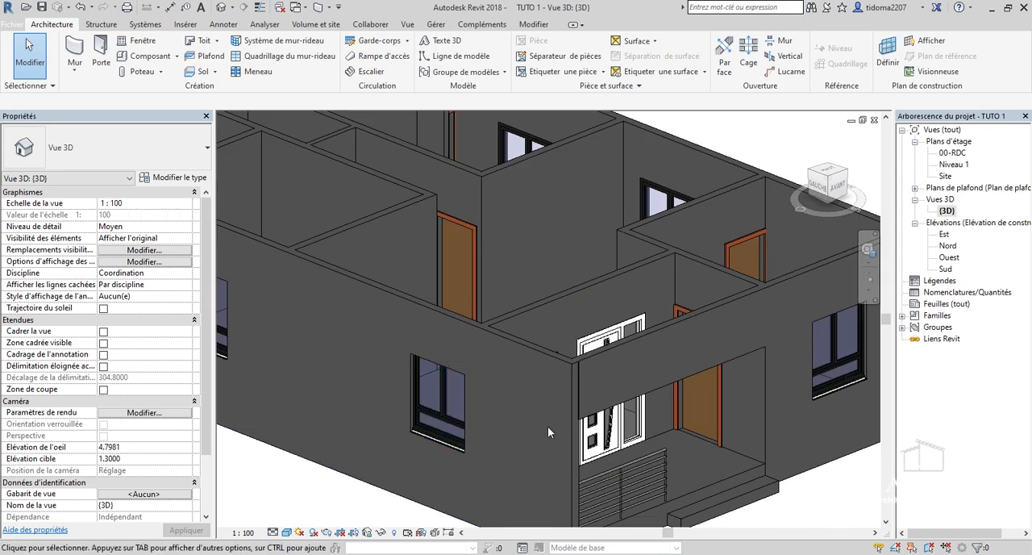
scroll(547, 425, down, 4)
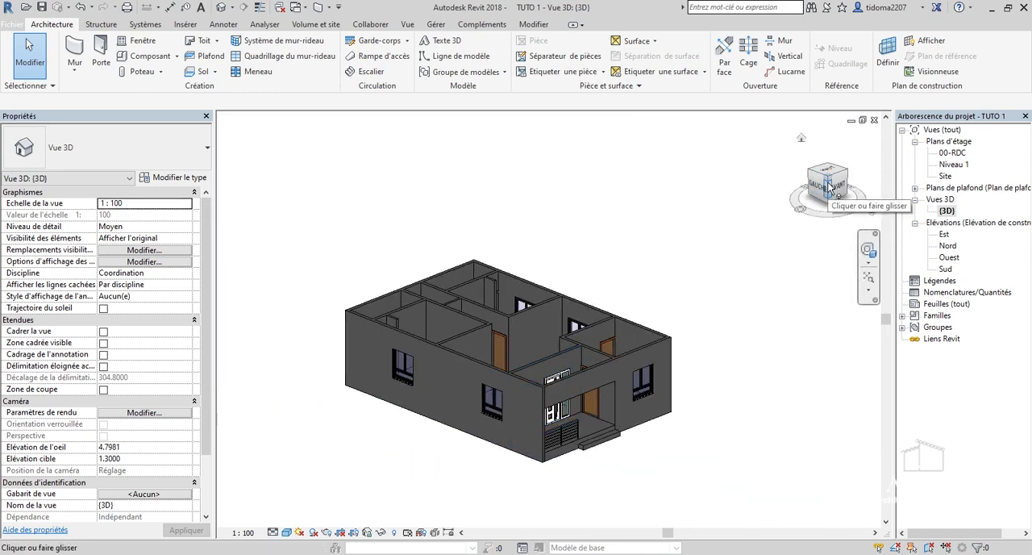
scroll(552, 435, up, 3)
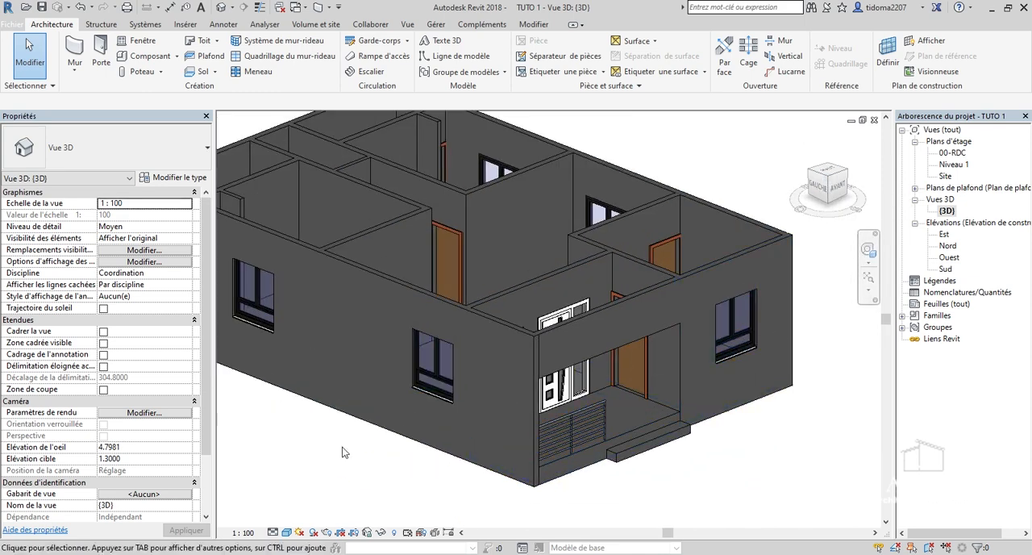
scroll(661, 322, down, 2)
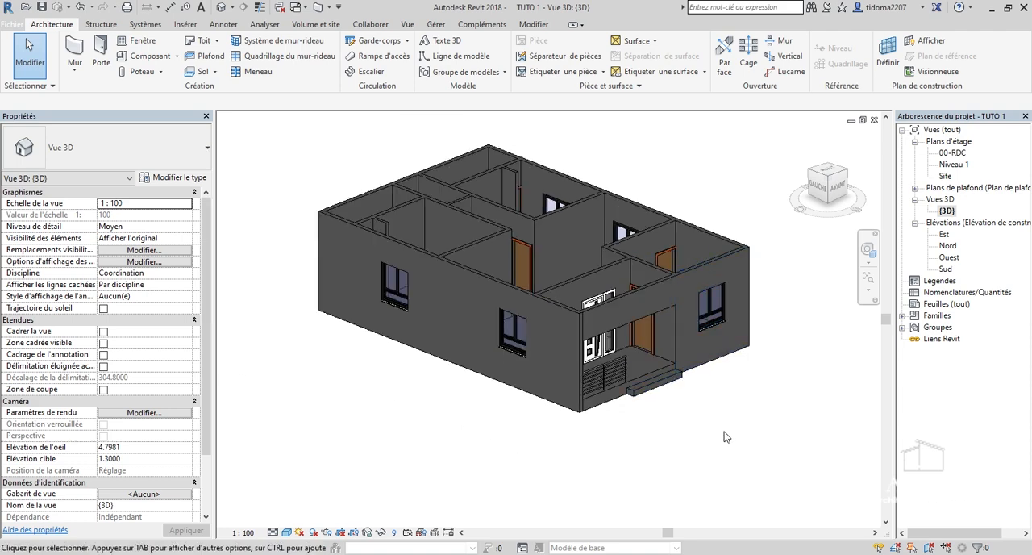
scroll(674, 397, up, 2)
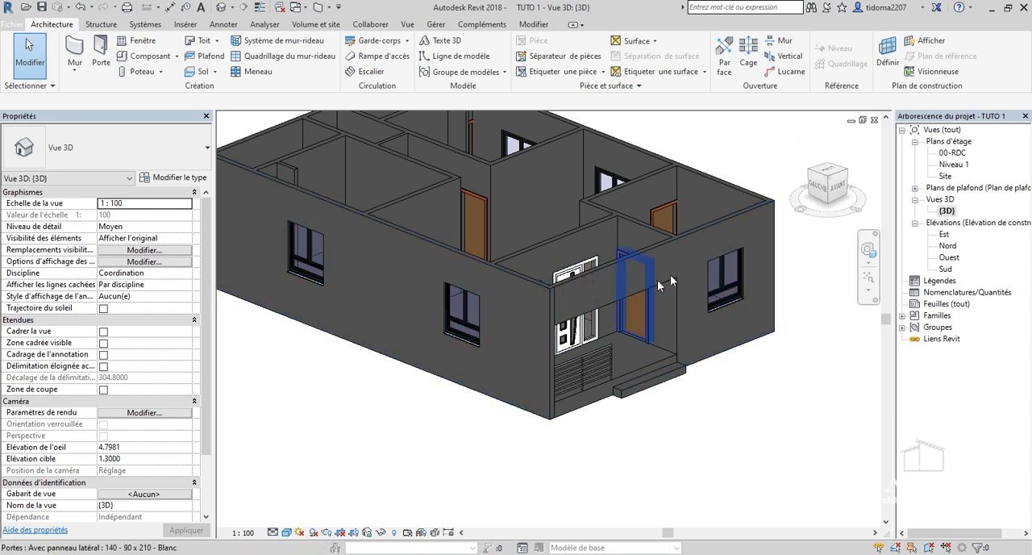
scroll(659, 284, up, 3)
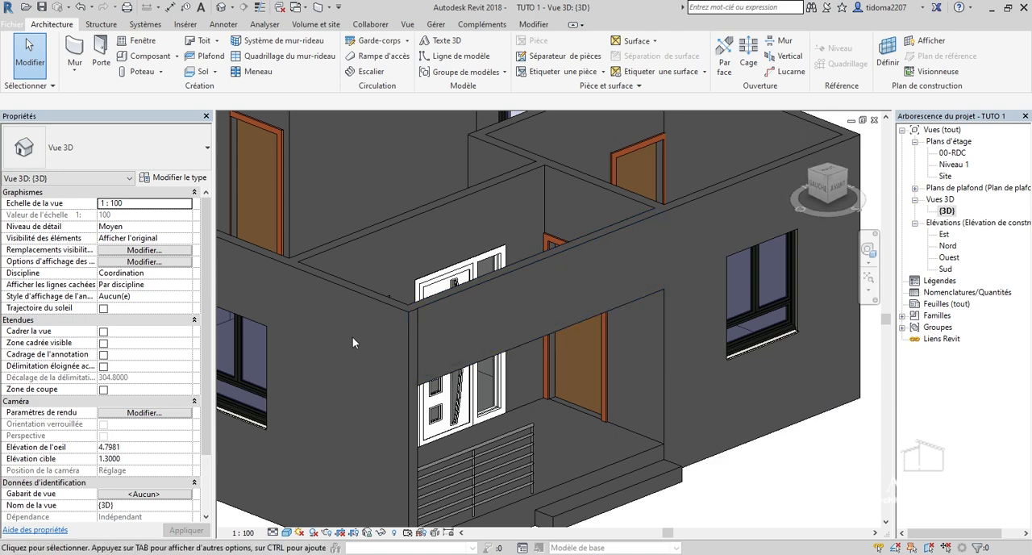
scroll(582, 428, down, 2)
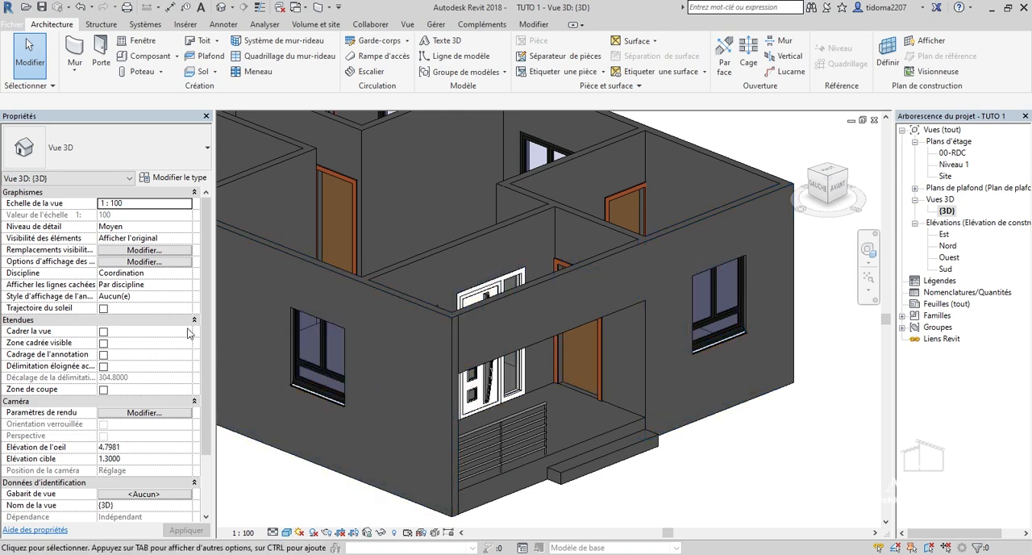
Return to the 00-RDC floor plan and open its view range settings for editing.
scroll(206, 386, down, 1)
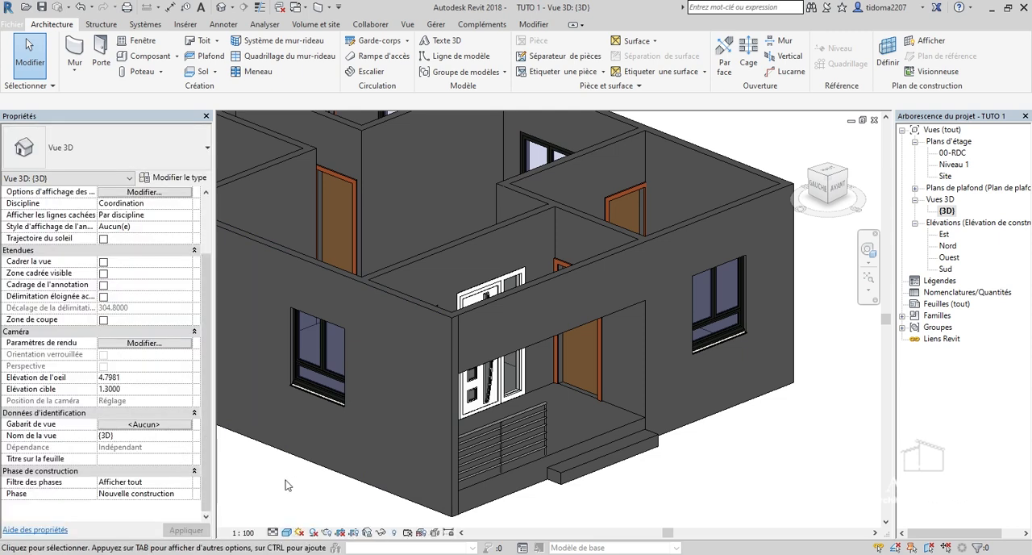
scroll(444, 451, down, 2)
drag(204, 313, 202, 233)
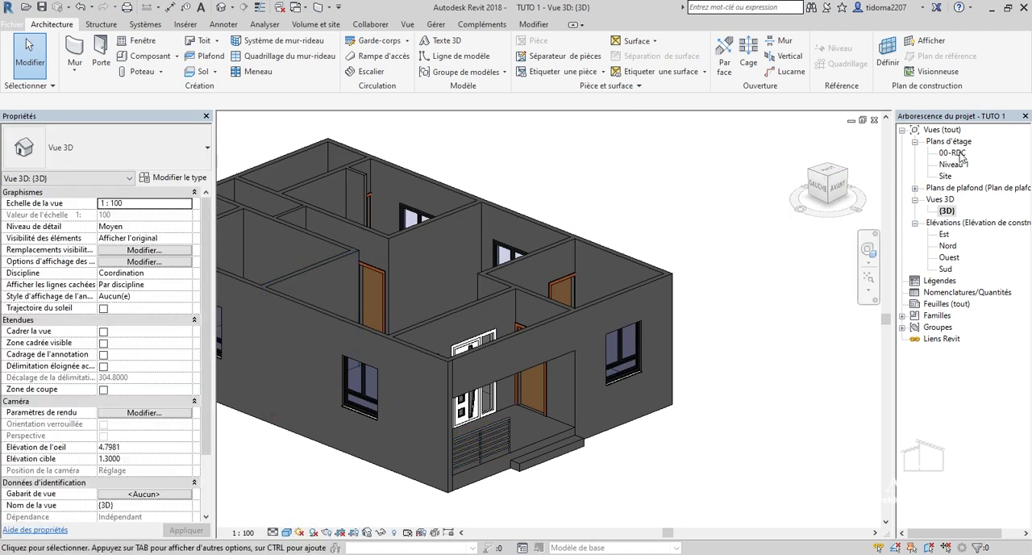
double_click(953, 153)
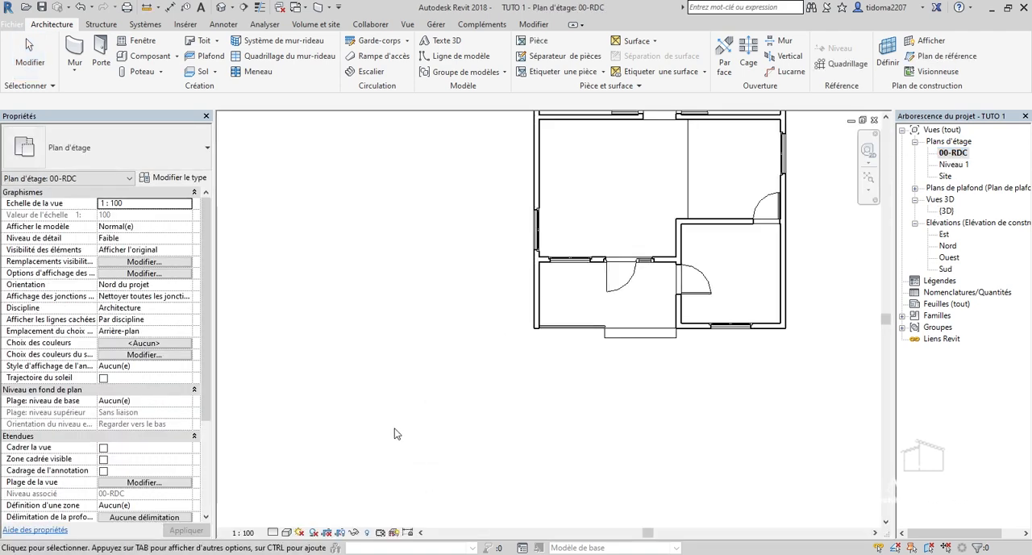
click(145, 482)
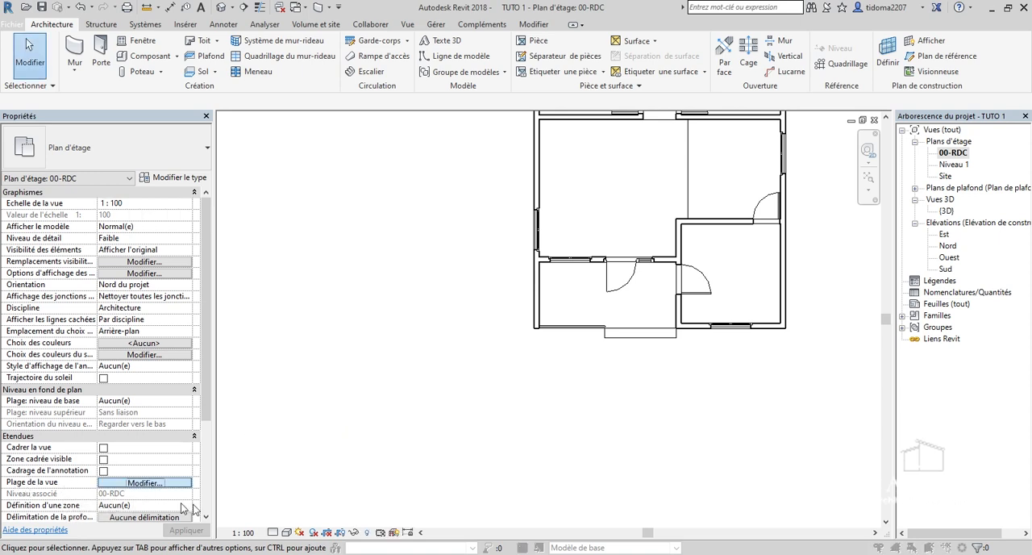
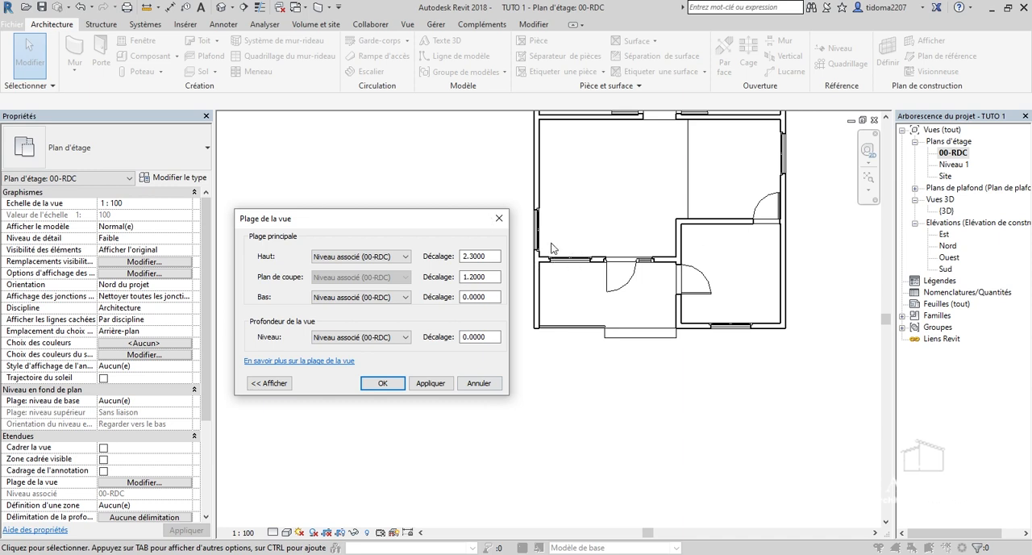
Cancel the view range changes and examine the whole house in the 3D view from its front corners, near and far.
click(479, 383)
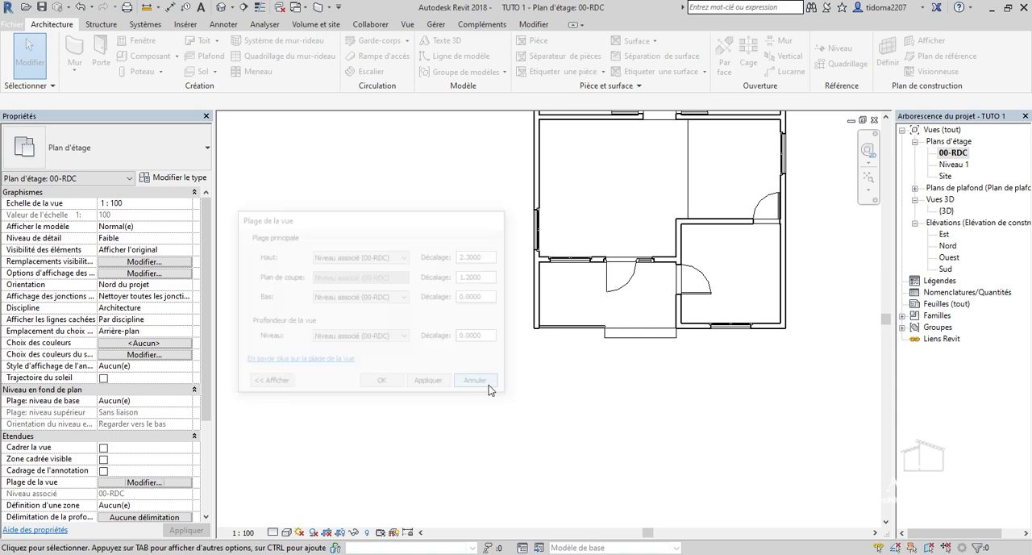
double_click(944, 210)
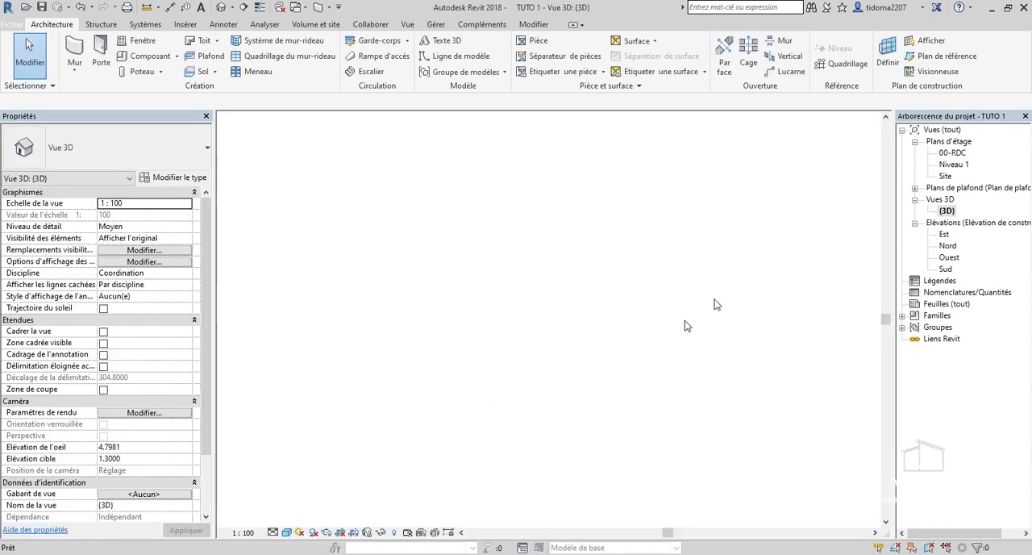
scroll(571, 340, down, 3)
drag(833, 187, 746, 195)
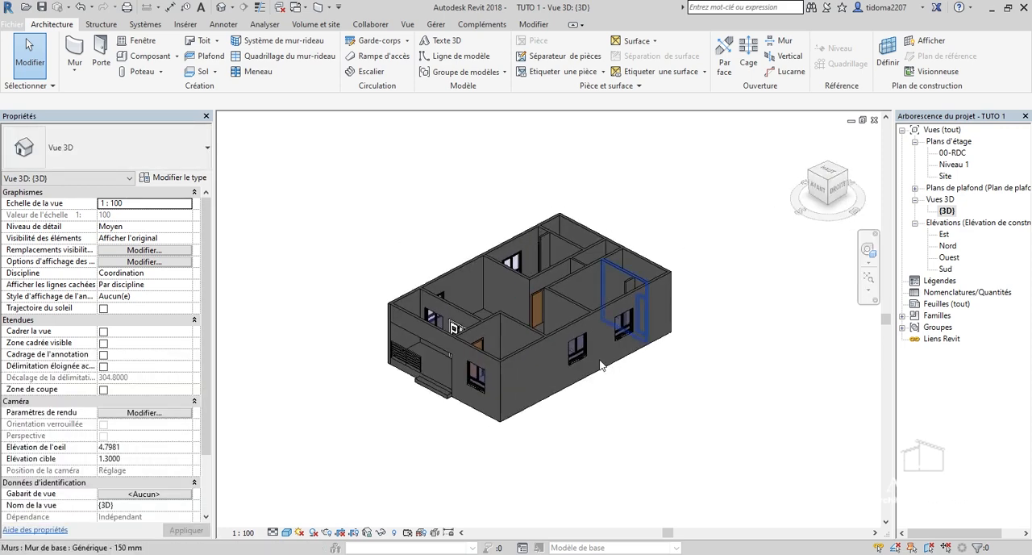
scroll(605, 311, up, 3)
drag(865, 203, 941, 201)
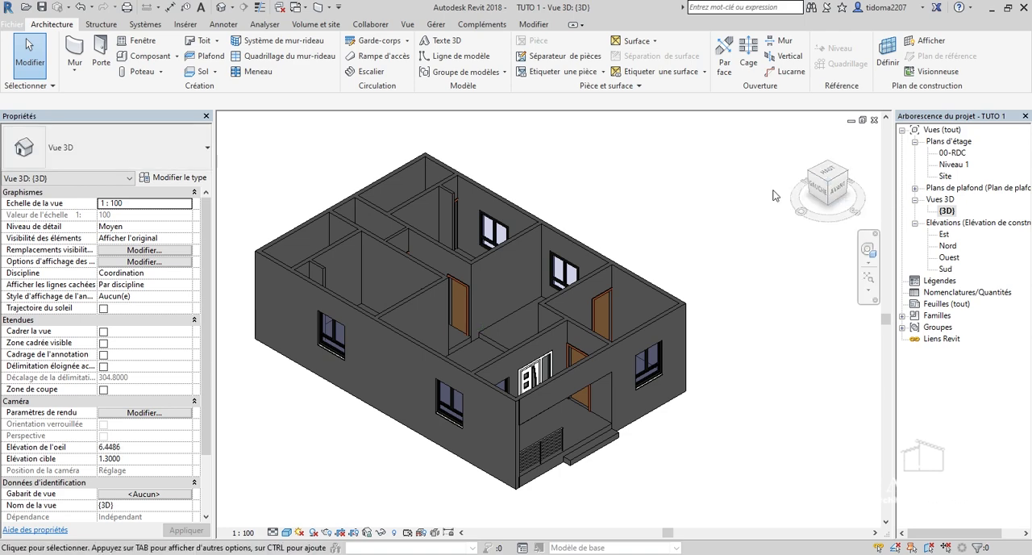
mouse_move(819, 190)
mouse_down()
mouse_move(804, 172)
mouse_move(818, 178)
mouse_move(814, 171)
mouse_move(830, 176)
mouse_move(829, 167)
mouse_move(821, 197)
mouse_move(852, 208)
mouse_move(905, 173)
mouse_move(873, 199)
mouse_move(826, 213)
mouse_move(783, 192)
mouse_move(806, 202)
mouse_up()
scroll(724, 309, down, 3)
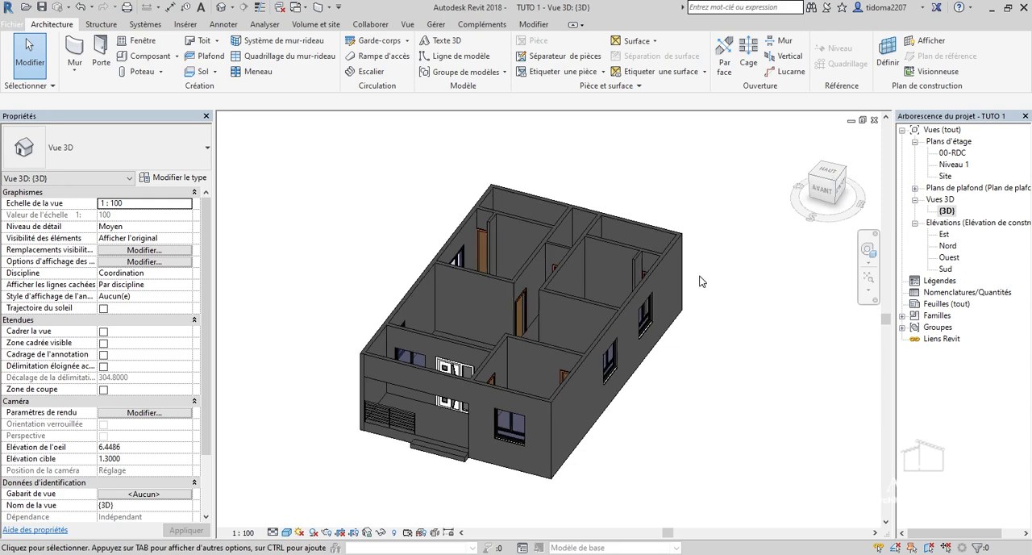
scroll(617, 355, up, 3)
scroll(556, 288, down, 2)
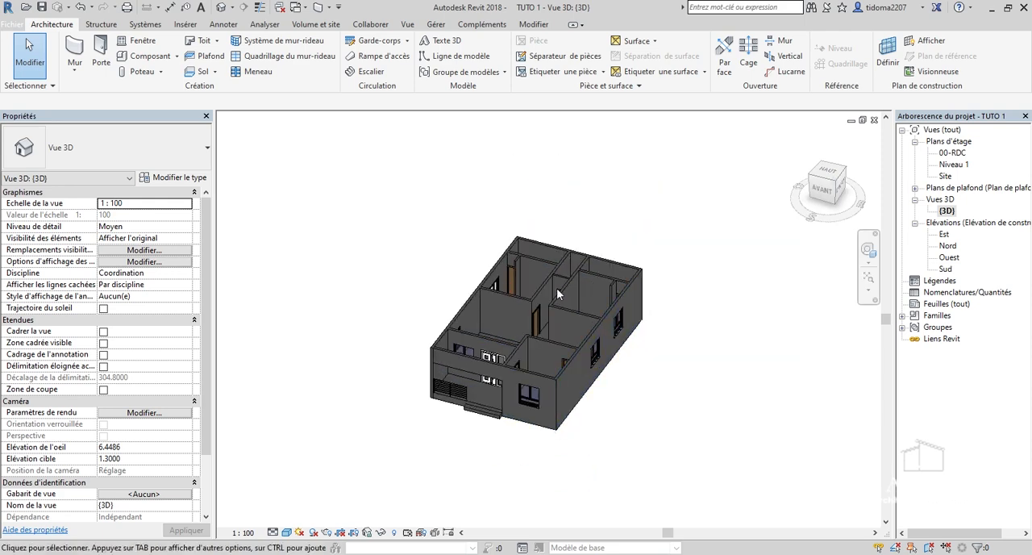
scroll(519, 355, up, 2)
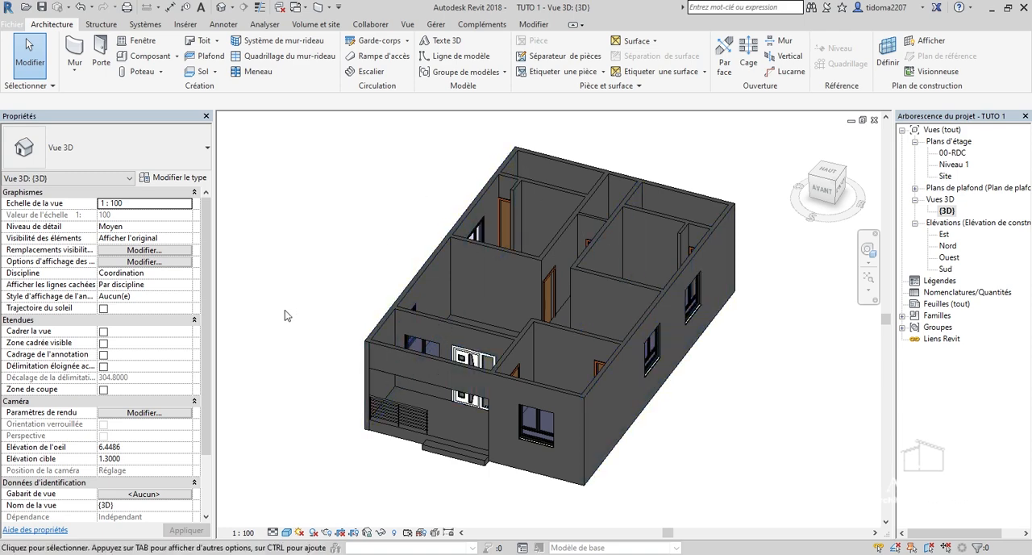
scroll(387, 314, up, 3)
scroll(387, 313, up, 1)
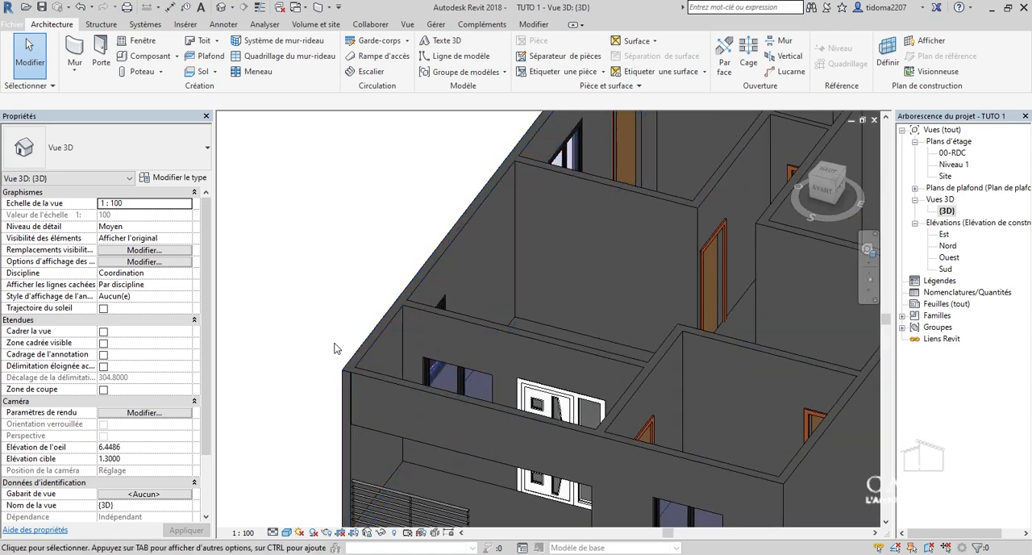
scroll(367, 326, down, 1)
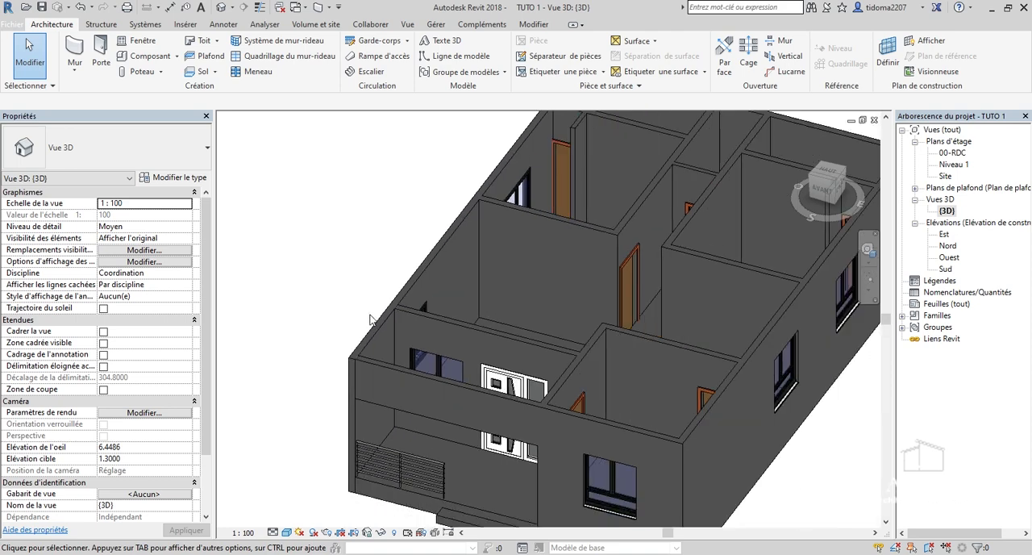
scroll(371, 321, down, 4)
scroll(408, 320, up, 1)
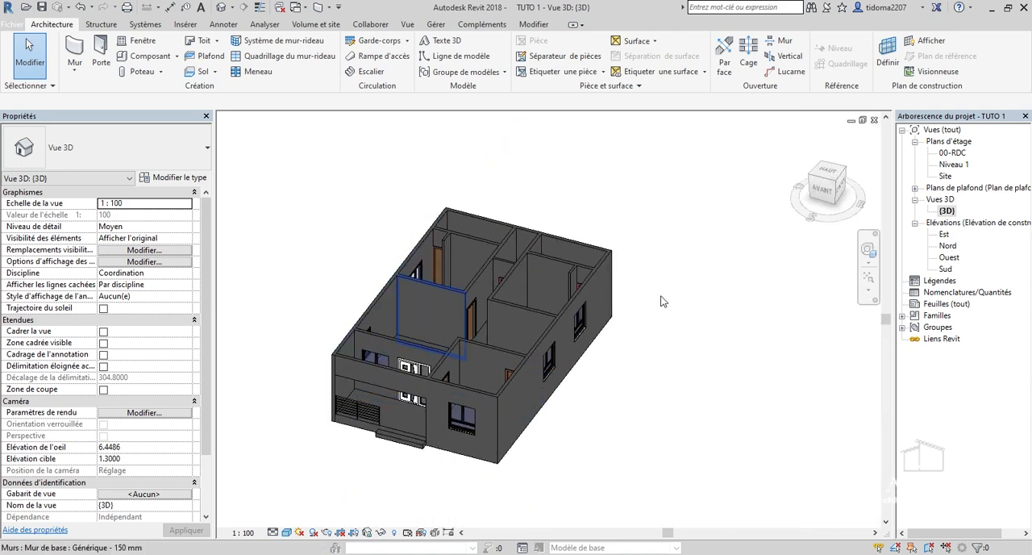
Open the Niveau 1 floor plan and start a floor of type Sol générique - 200 mm.
double_click(955, 164)
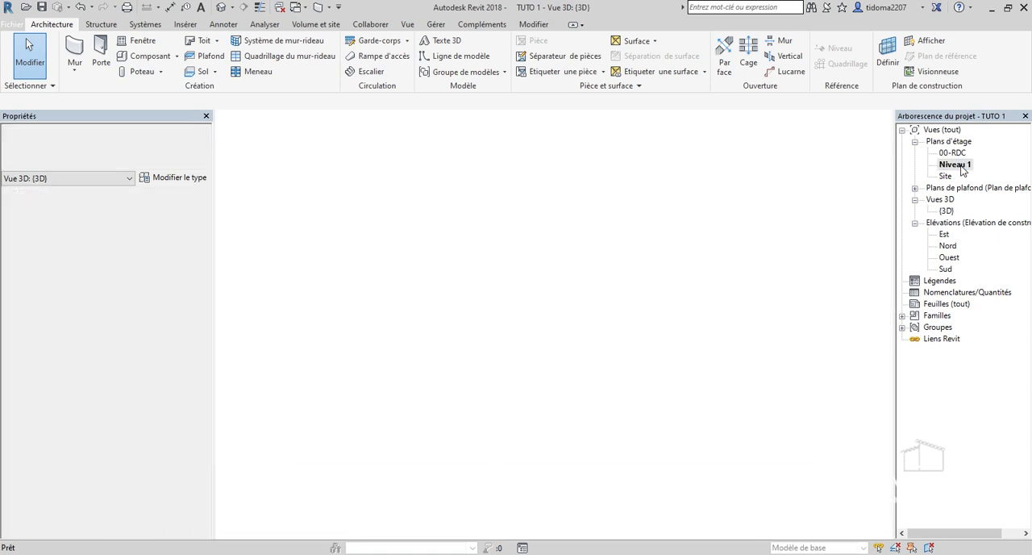
scroll(949, 169, up, 1)
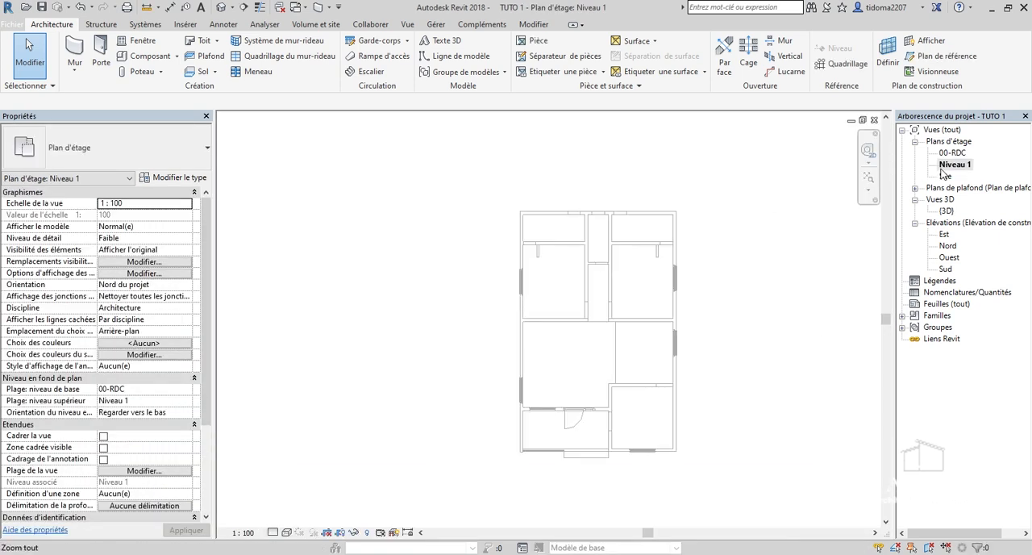
scroll(834, 235, down, 3)
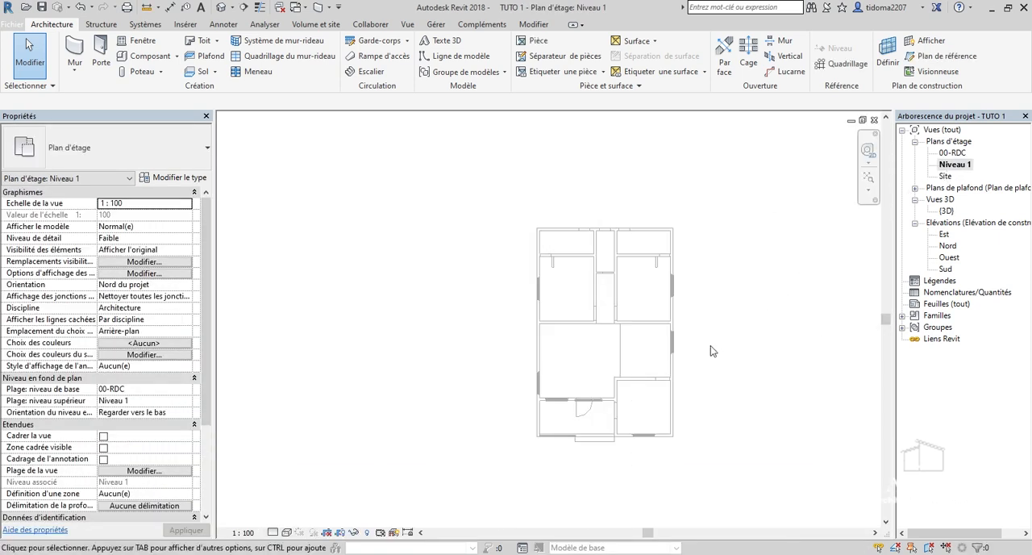
scroll(945, 174, up, 2)
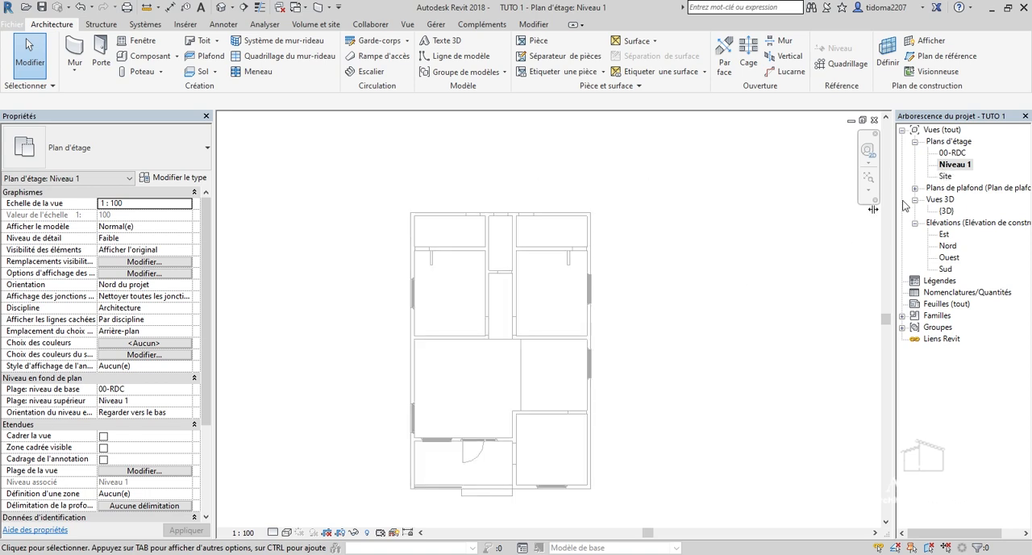
scroll(790, 268, down, 2)
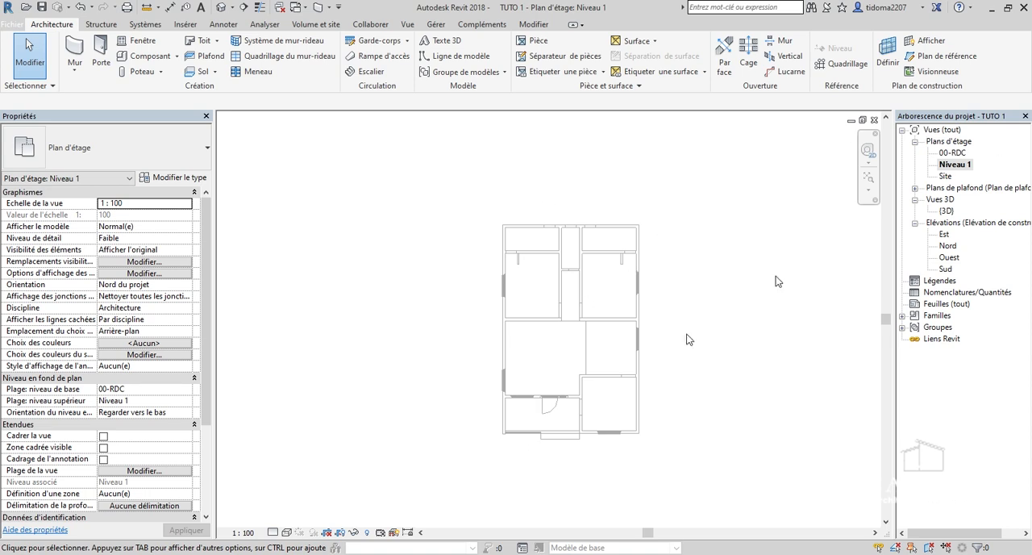
scroll(507, 346, up, 3)
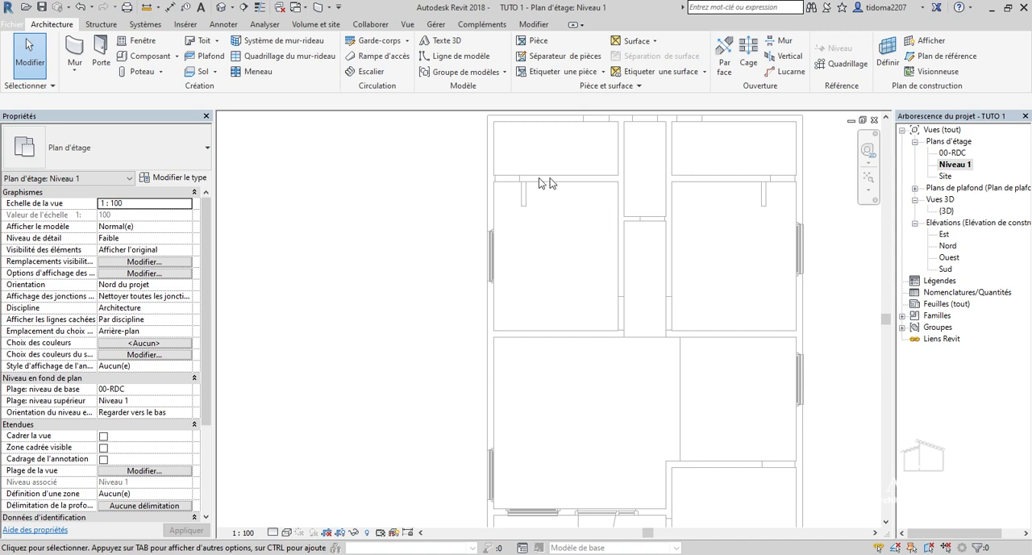
scroll(507, 350, down, 3)
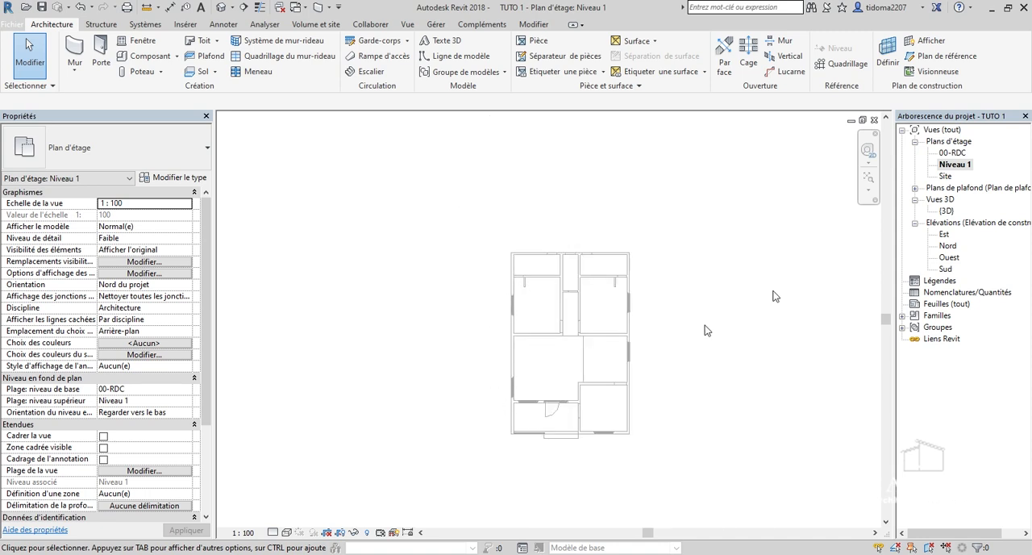
scroll(528, 264, up, 2)
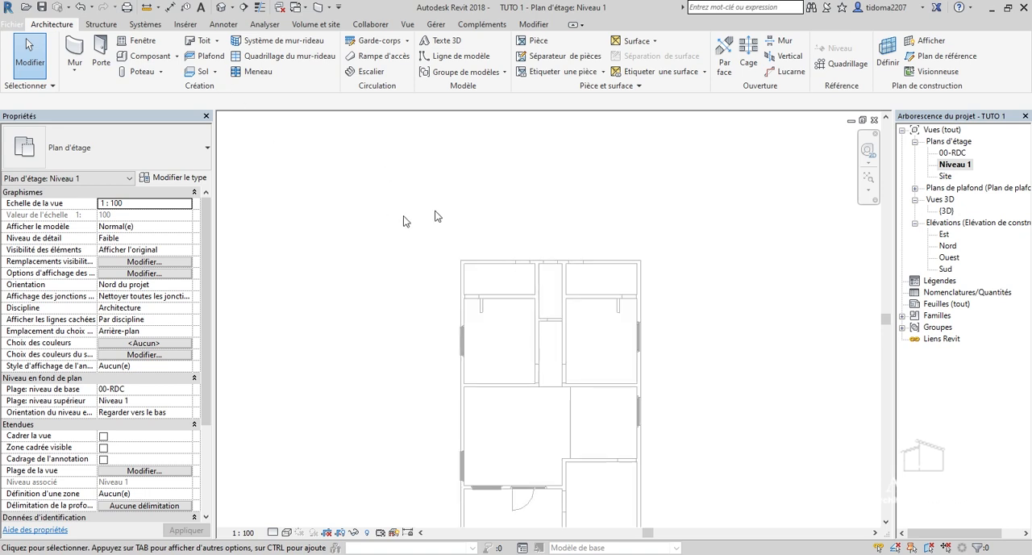
click(198, 71)
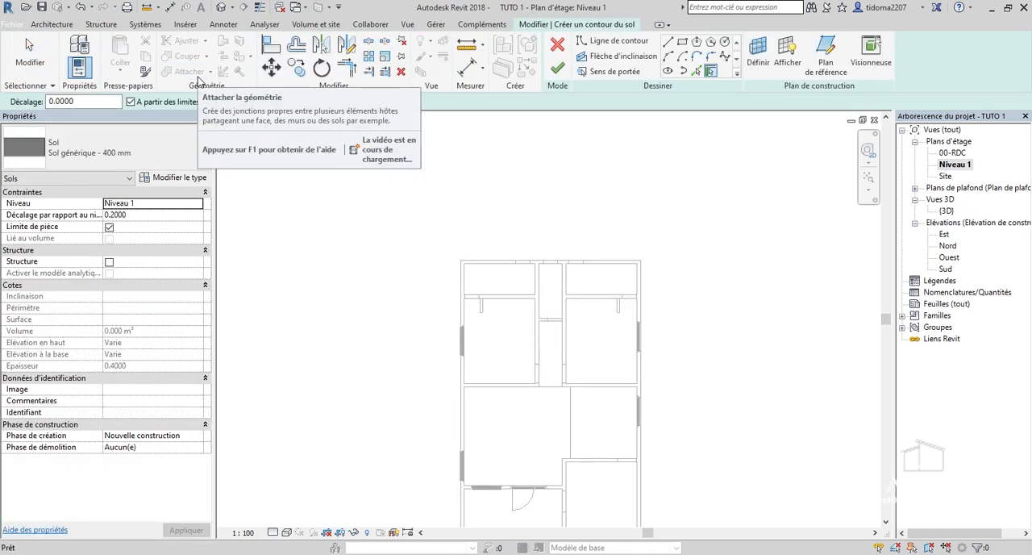
click(178, 163)
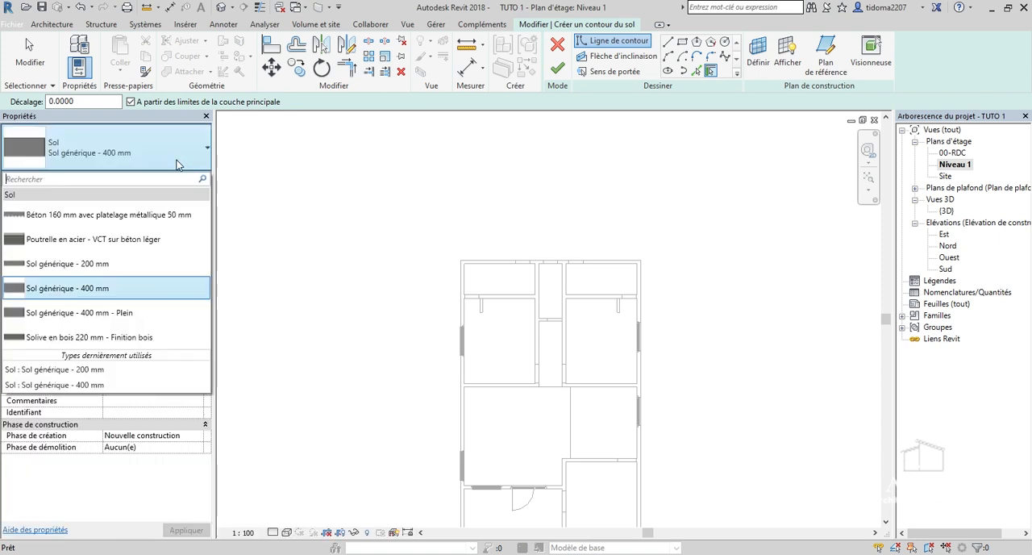
click(96, 266)
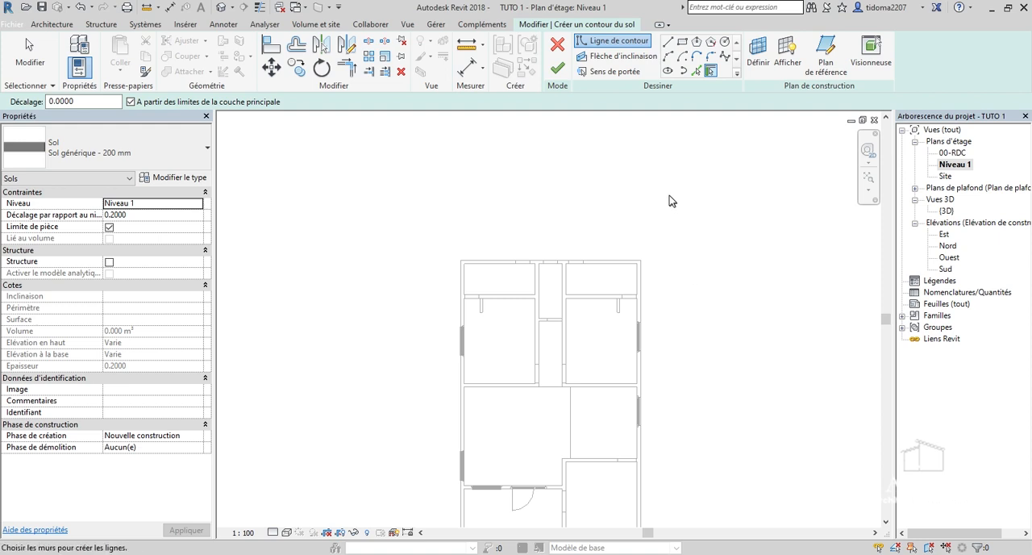
Create the floor boundary lines from the house's outer walls on all four sides, offset 0.3 m outward.
click(74, 101)
text(0.3)
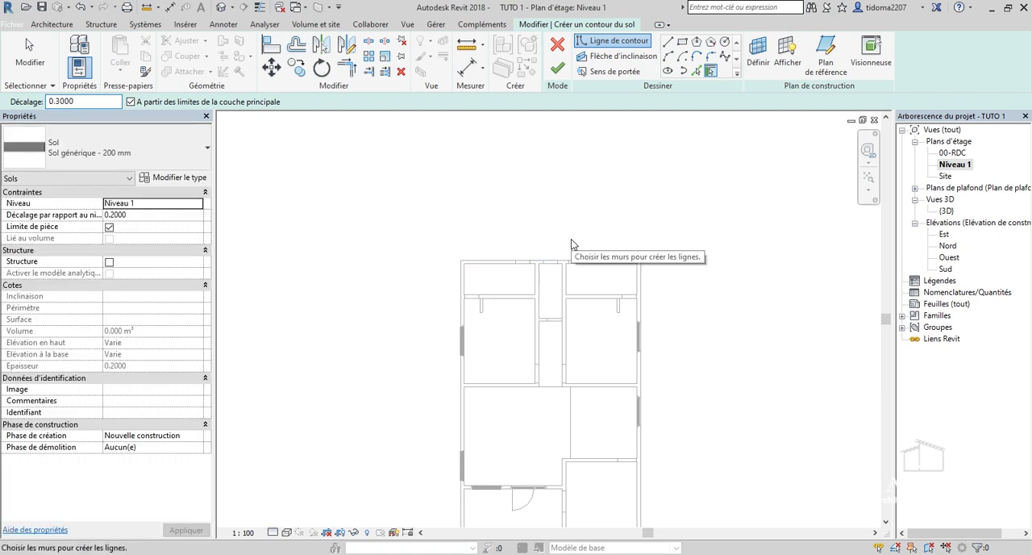
click(509, 260)
click(455, 290)
scroll(408, 233, down, 2)
scroll(548, 448, up, 3)
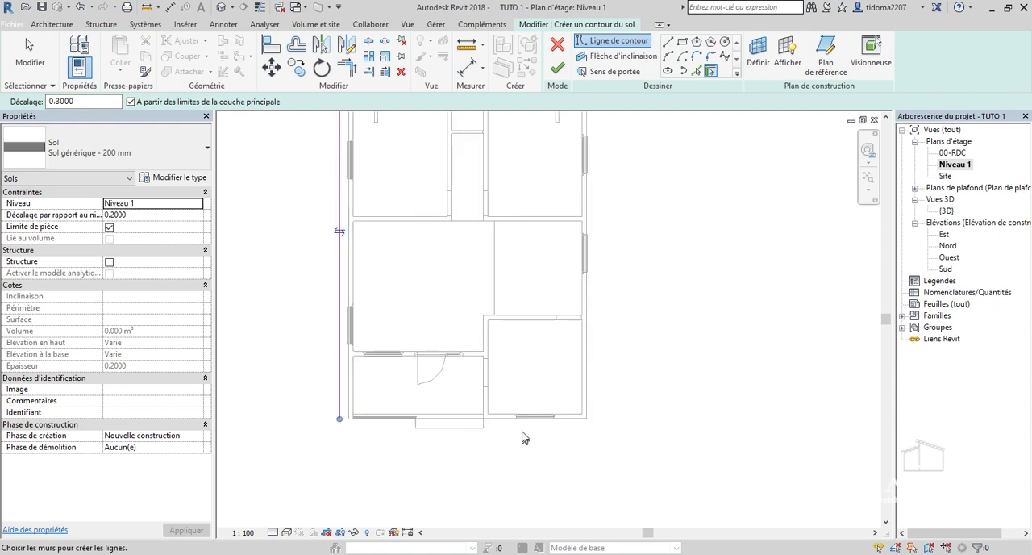
click(556, 419)
click(593, 309)
scroll(647, 388, down, 2)
Trim the floor outline's side line and front line into a closed corner outside the porch.
click(345, 70)
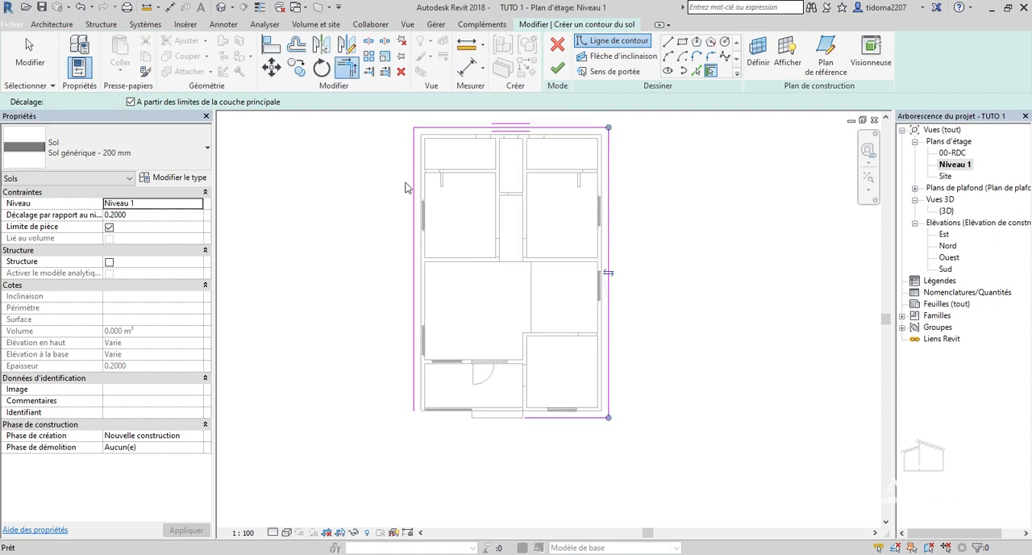
scroll(416, 395, up, 2)
click(425, 427)
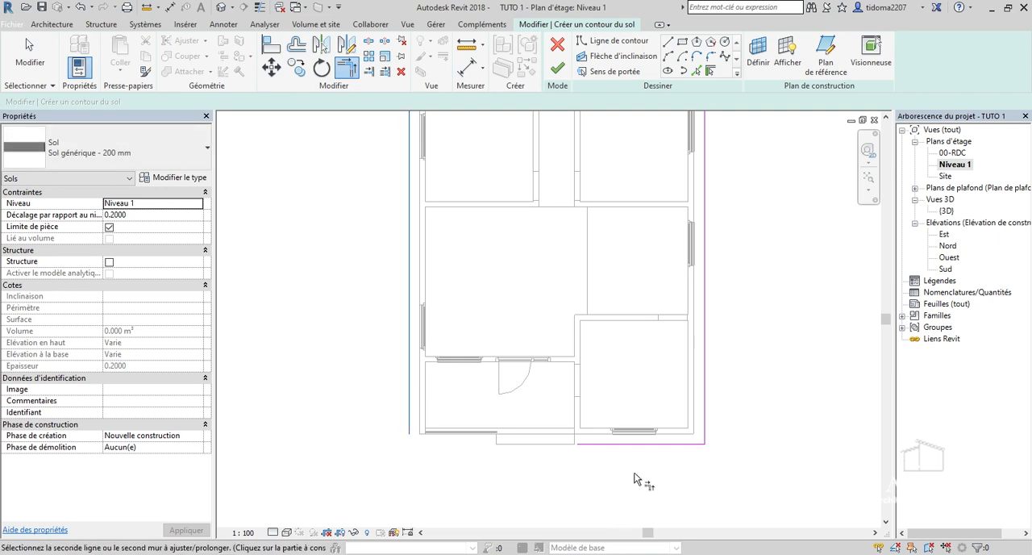
click(636, 444)
scroll(483, 496, down, 2)
scroll(499, 506, down, 1)
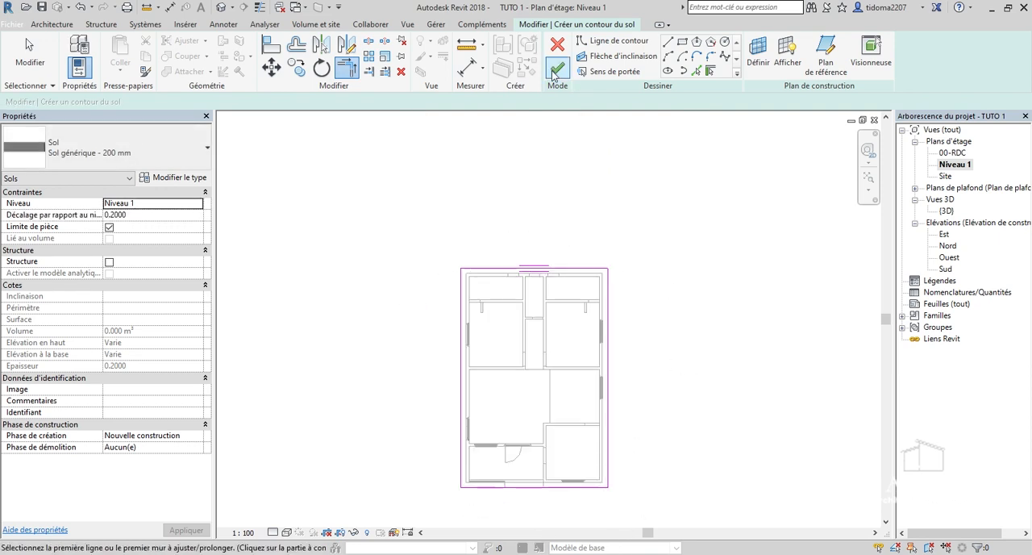
Check the closed porch corner, finish the floor sketch and accept attaching the walls to the floor's base.
scroll(456, 492, up, 3)
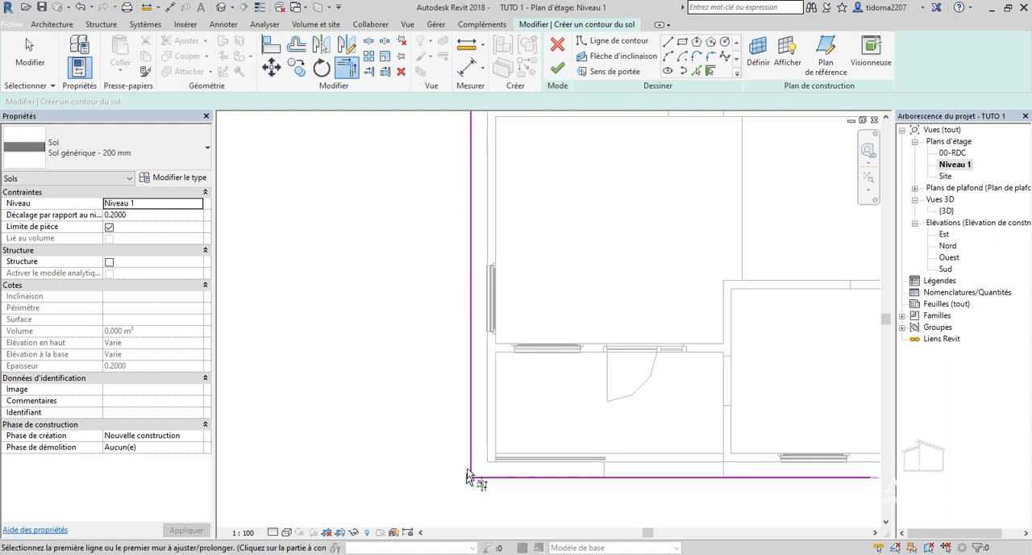
scroll(476, 487, up, 1)
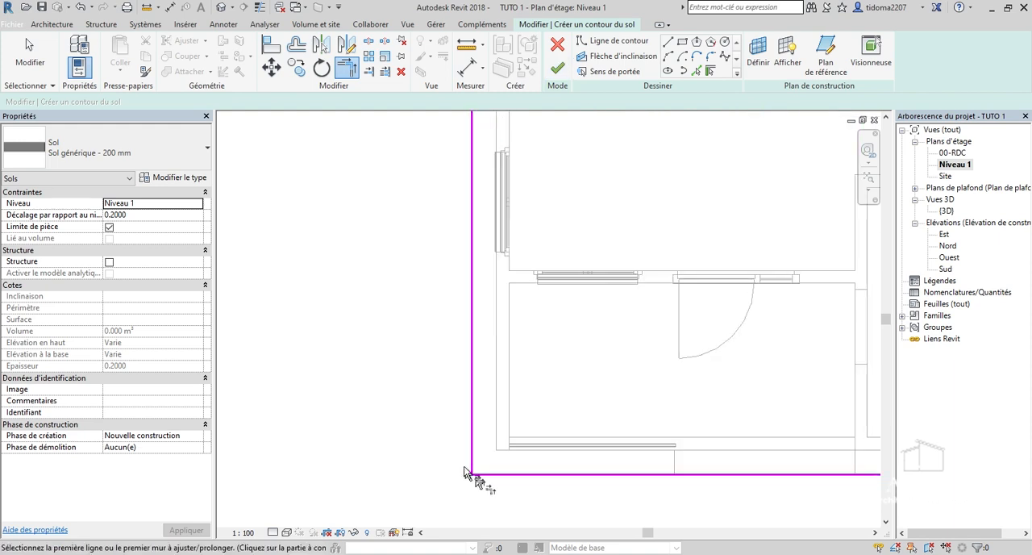
scroll(469, 477, down, 2)
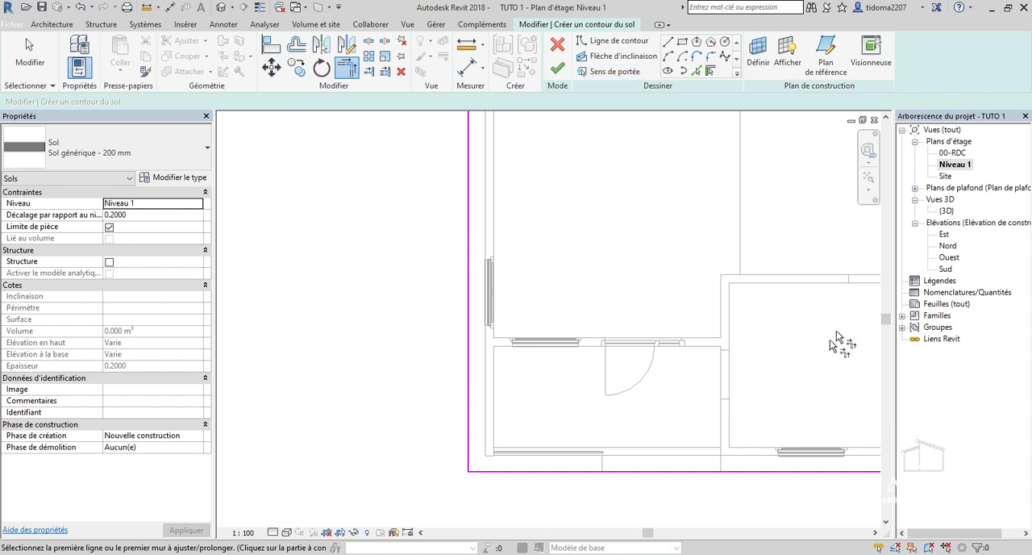
scroll(558, 362, down, 3)
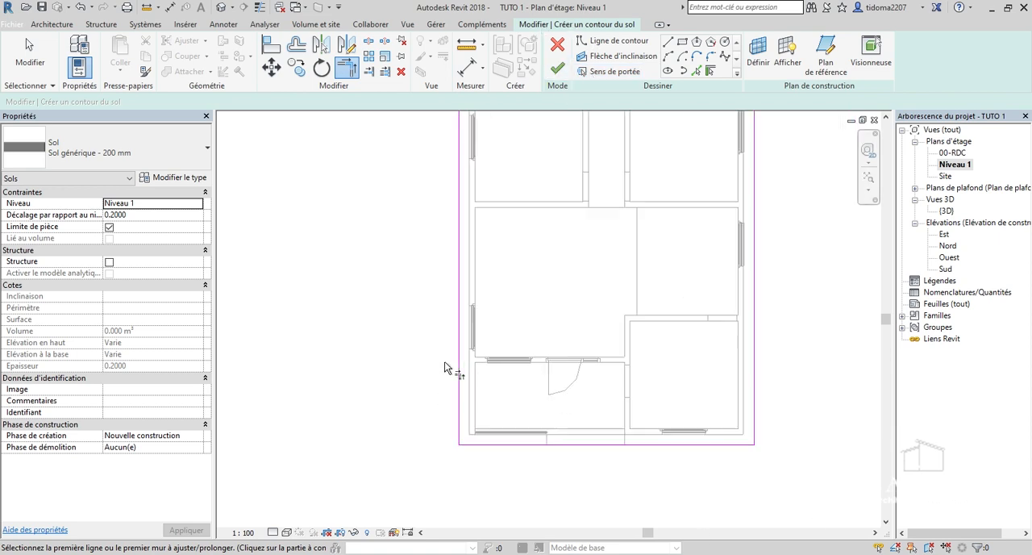
click(557, 69)
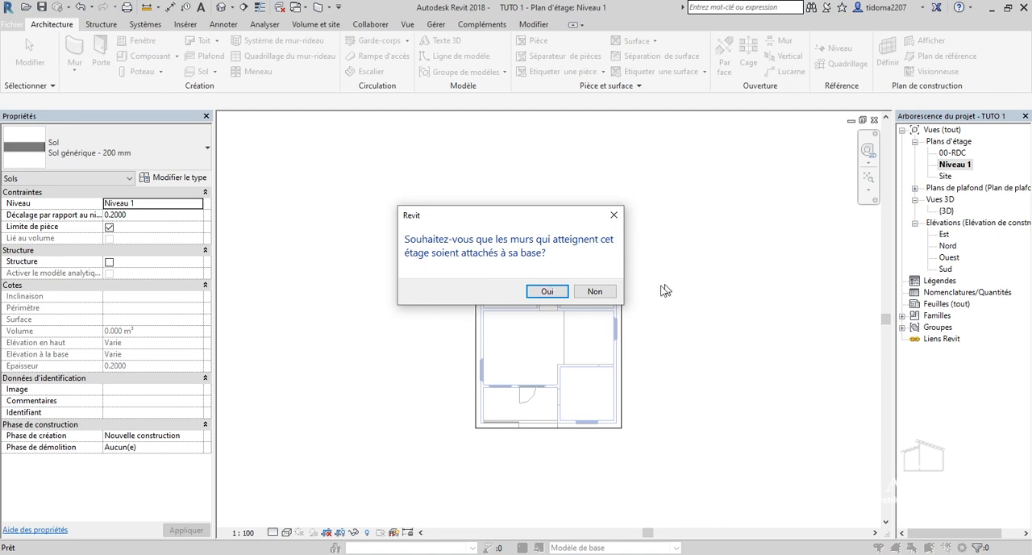
click(560, 291)
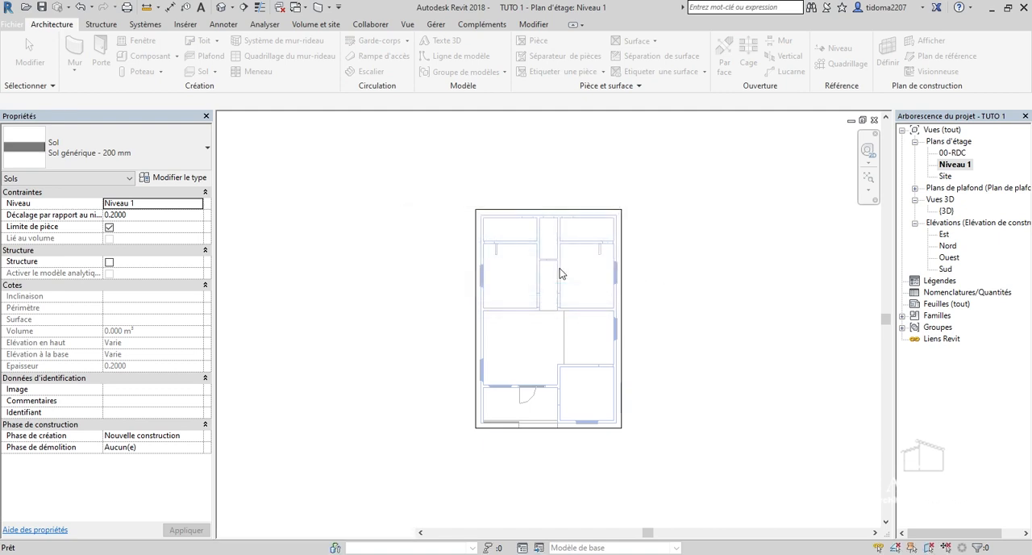
Select the new floor slab at its porch corner and inspect it over the house in the 3D view.
scroll(524, 428, up, 5)
scroll(381, 360, up, 2)
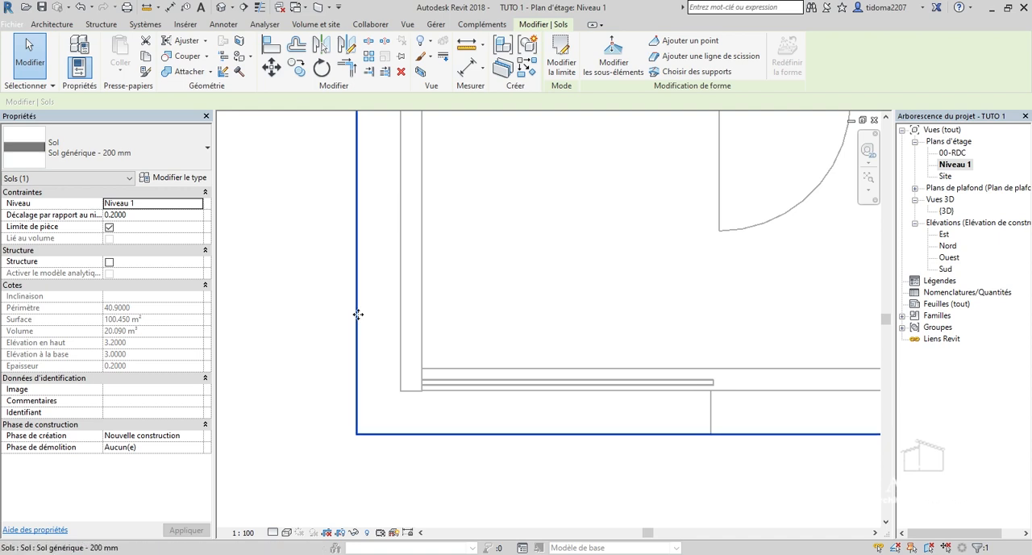
double_click(945, 210)
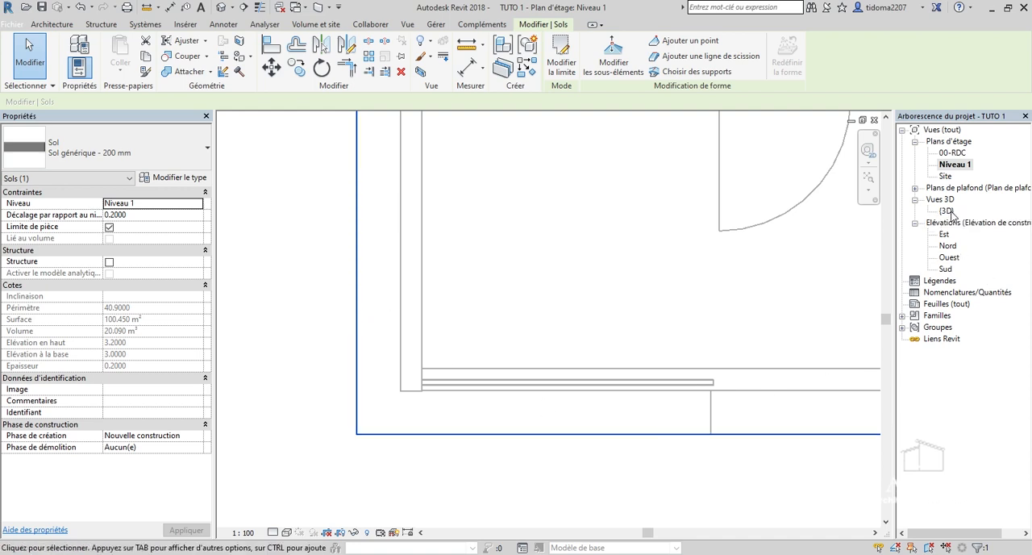
click(829, 192)
shift+middle_drag(467, 316, 544, 322)
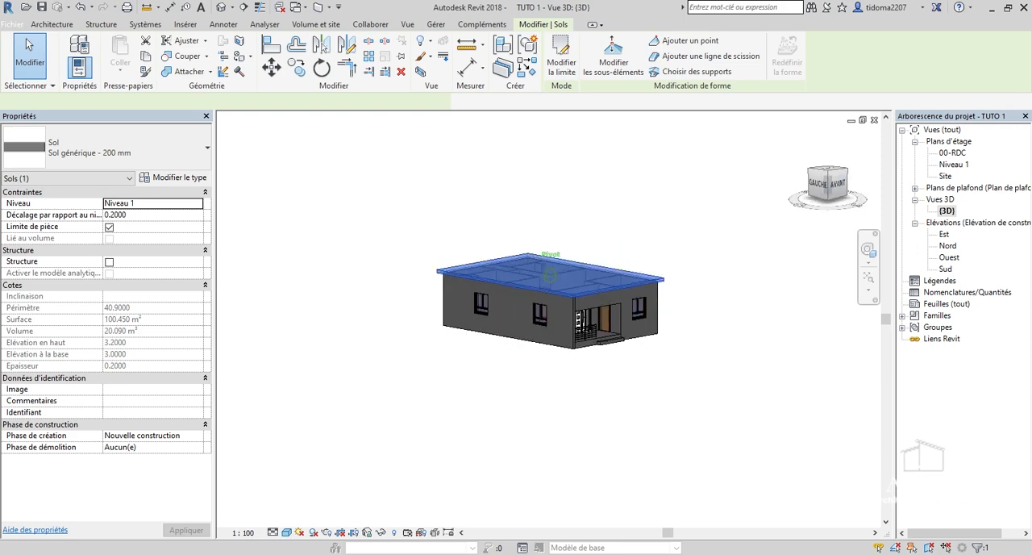
Deselect the floor slab and examine its overhang around the porch corner and over the whole house in the 3D view.
scroll(587, 331, up, 6)
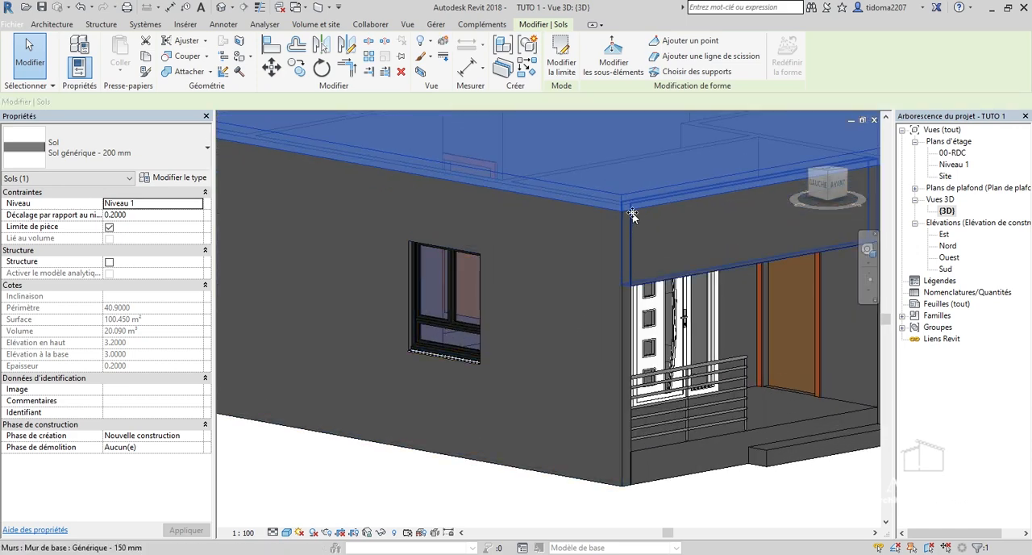
scroll(607, 338, up, 3)
scroll(610, 291, down, 5)
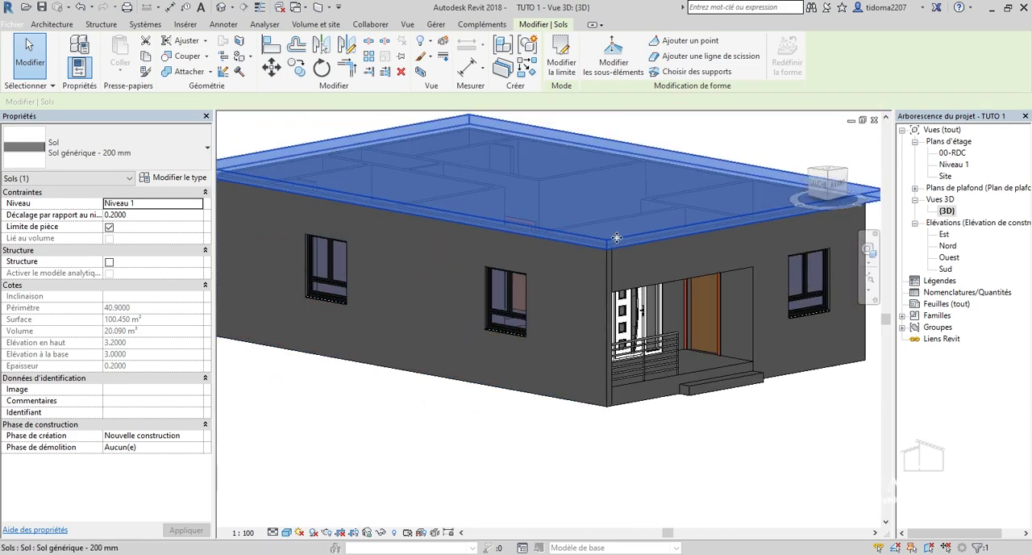
click(364, 445)
scroll(601, 241, up, 5)
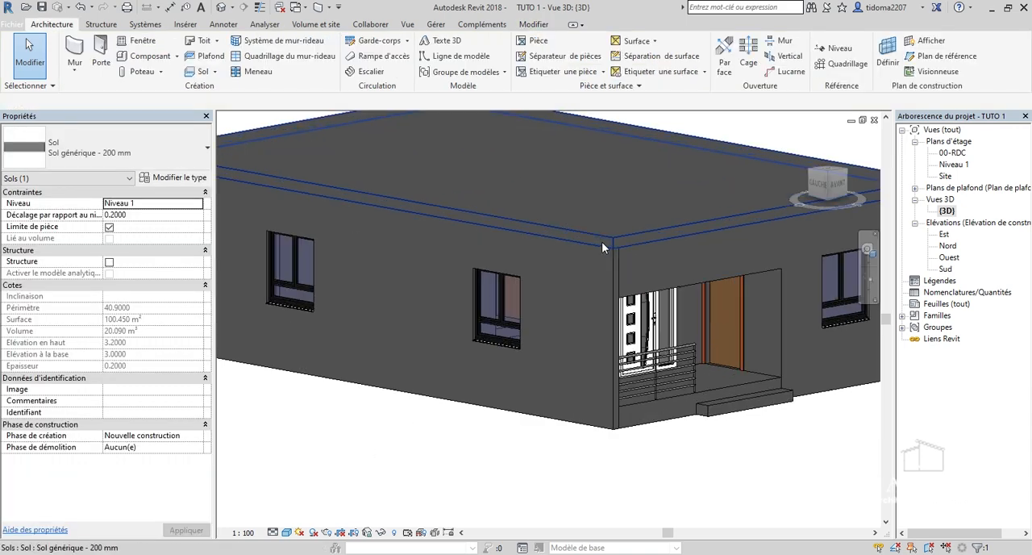
scroll(616, 235, down, 7)
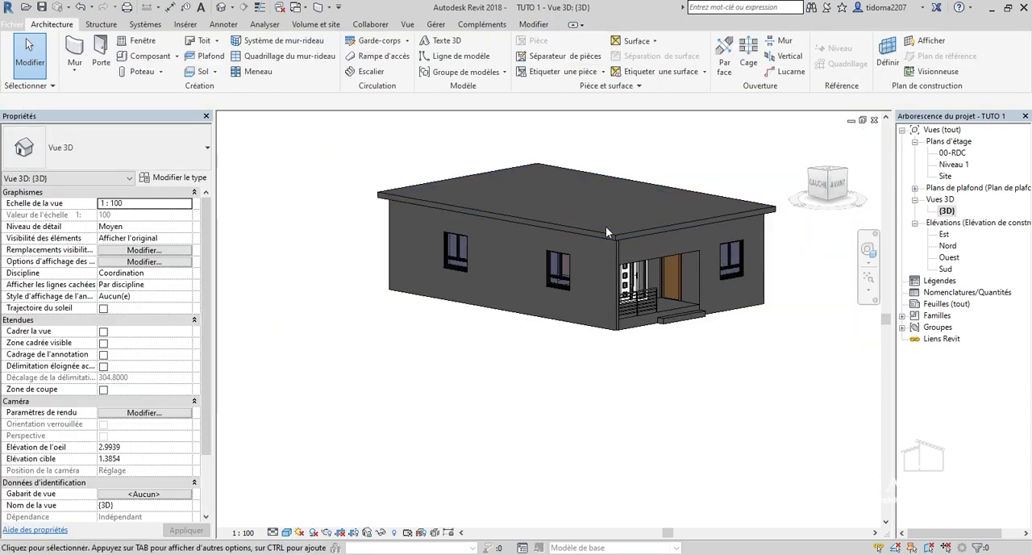
scroll(606, 233, up, 4)
scroll(502, 449, down, 5)
drag(832, 187, 772, 207)
shift+middle_drag(451, 379, 651, 357)
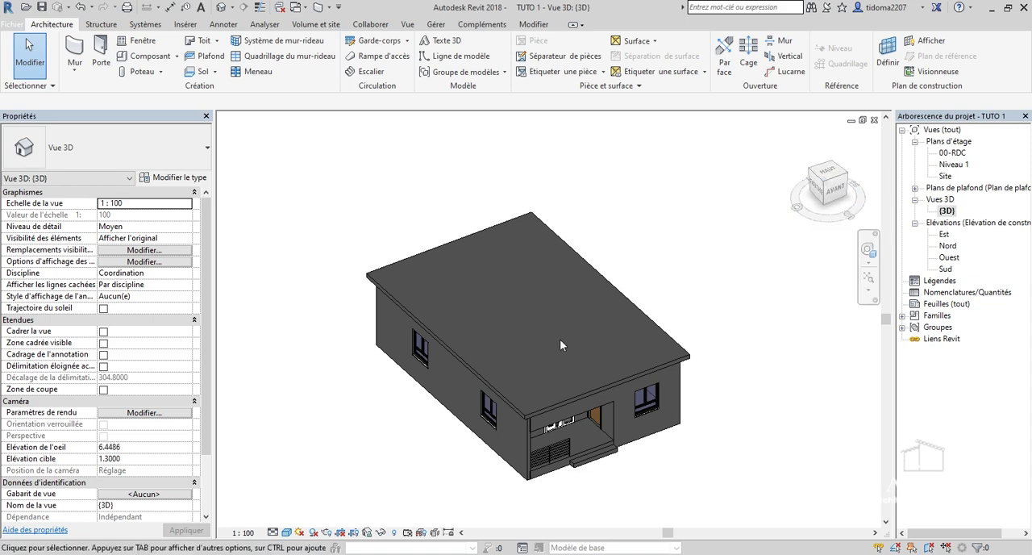
scroll(475, 315, up, 2)
scroll(317, 275, up, 3)
scroll(335, 319, down, 2)
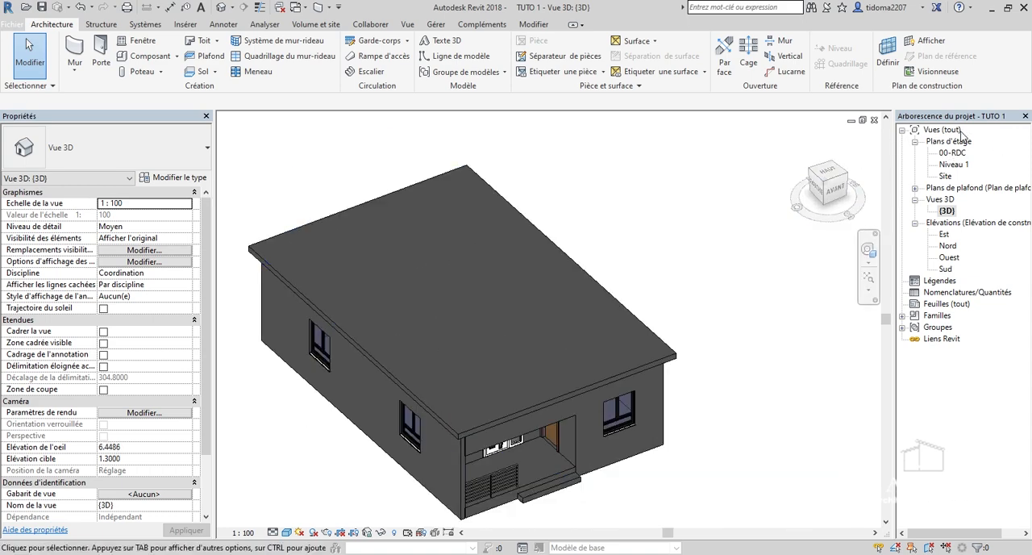
On the Niveau 1 floor plan, set up a new Générique - 150 mm wall with unconnected height 0.4 and base offset 0.
double_click(951, 153)
double_click(954, 163)
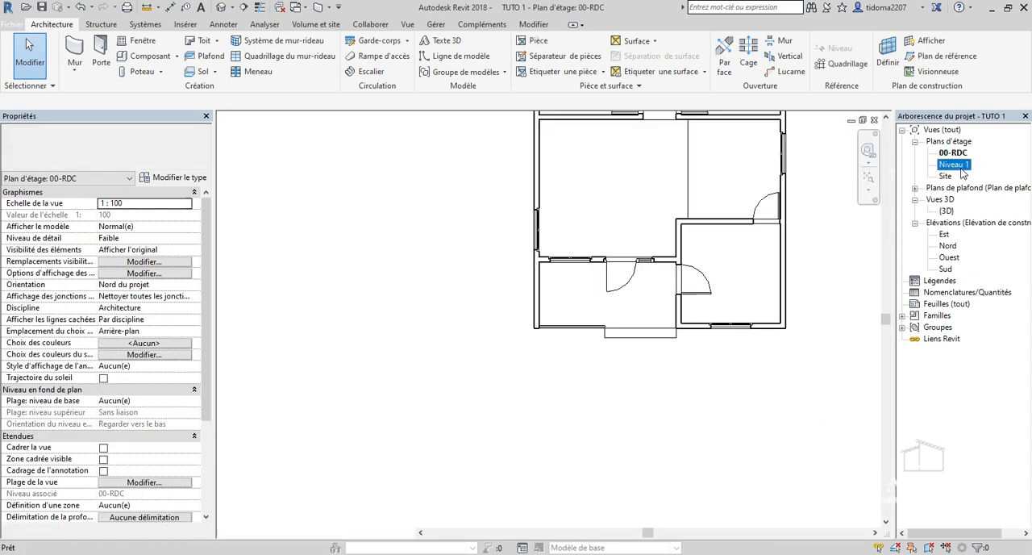
scroll(434, 428, down, 5)
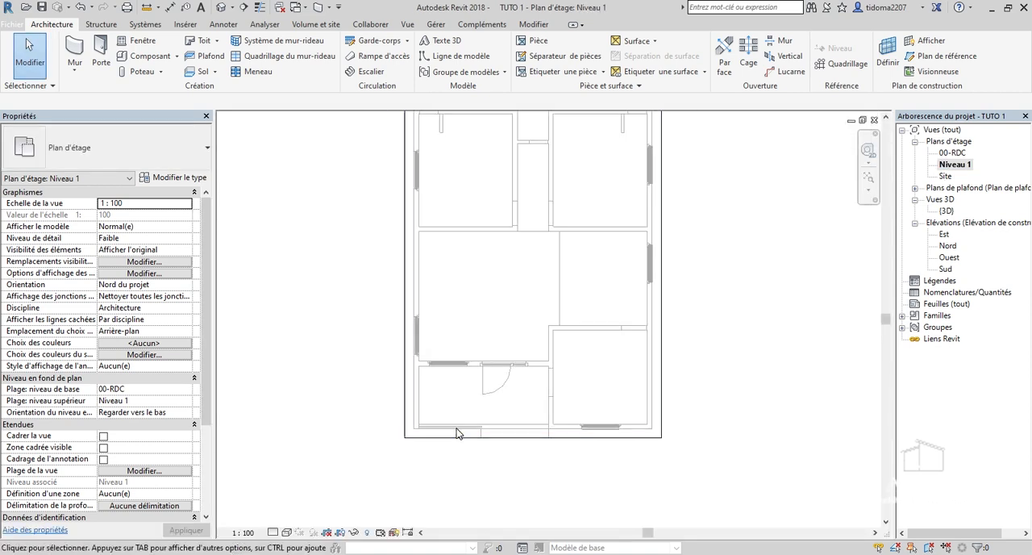
scroll(458, 428, up, 1)
scroll(471, 459, down, 3)
scroll(438, 159, up, 3)
scroll(437, 161, up, 3)
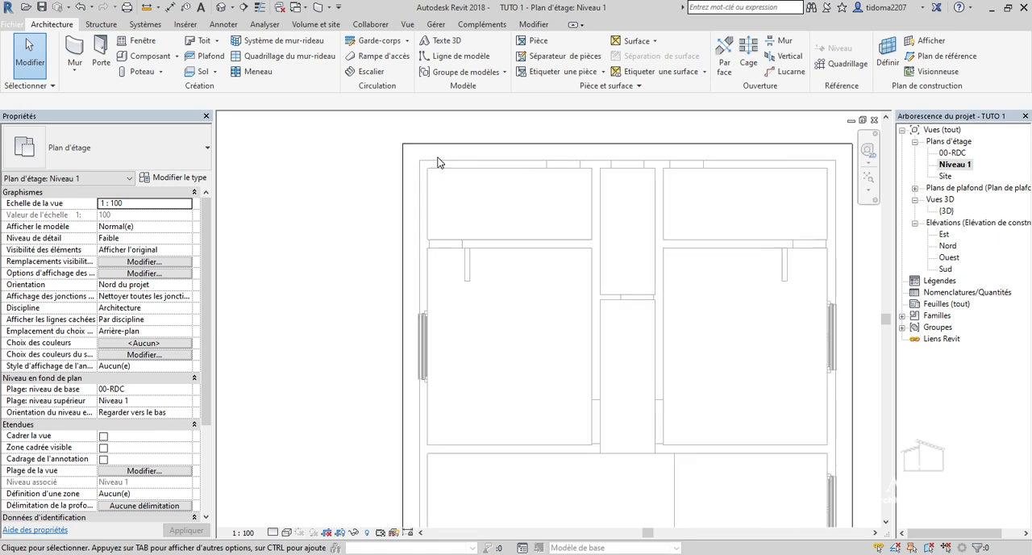
click(73, 50)
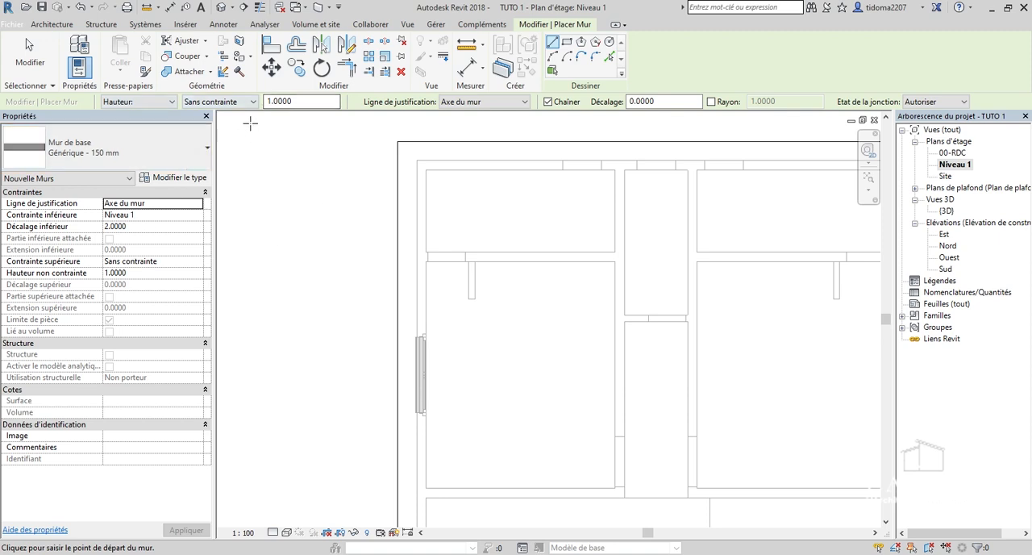
click(145, 275)
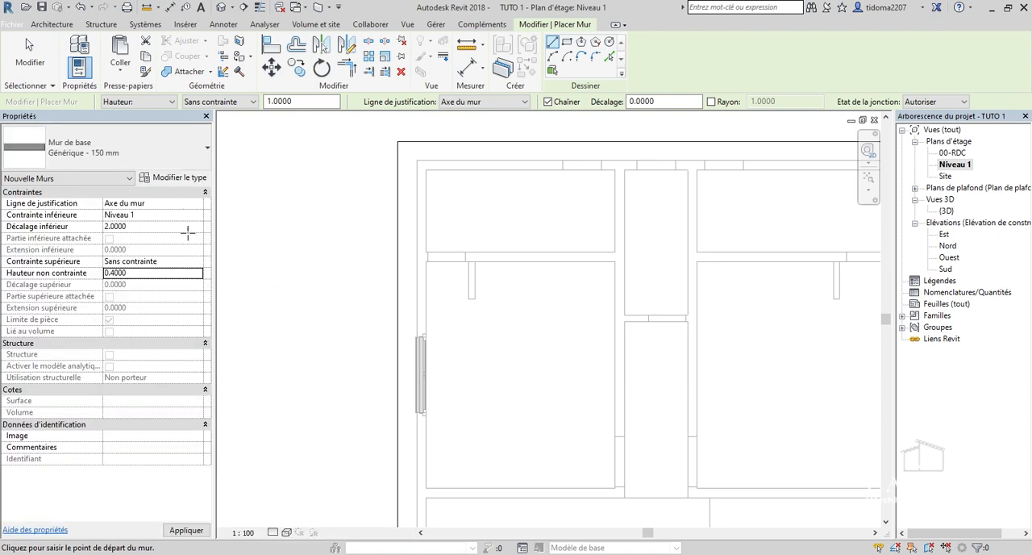
click(146, 227)
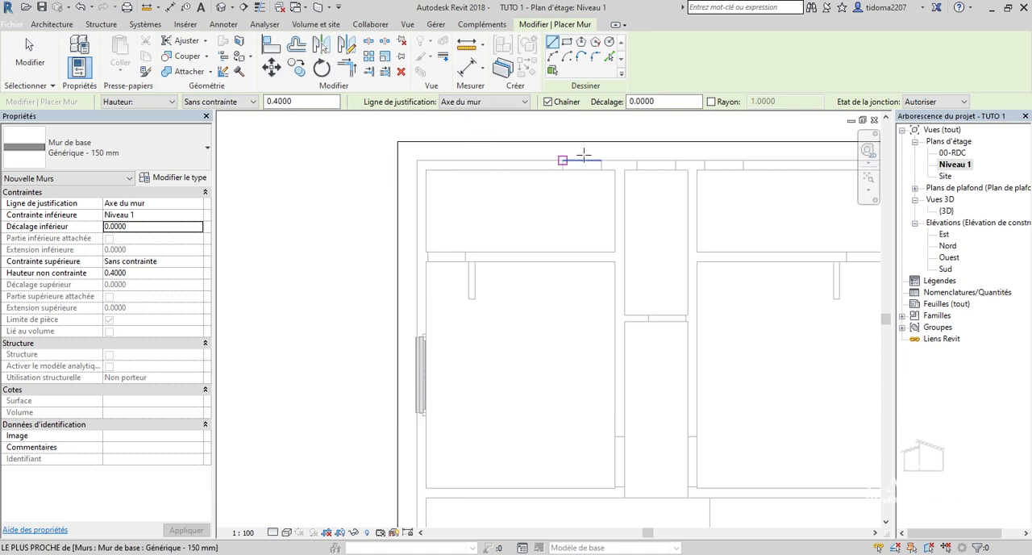
Draw a rectangle of parapet walls along the outer walls' centrelines, from the rear corner to the diagonally opposite front corner.
click(567, 42)
scroll(431, 155, up, 3)
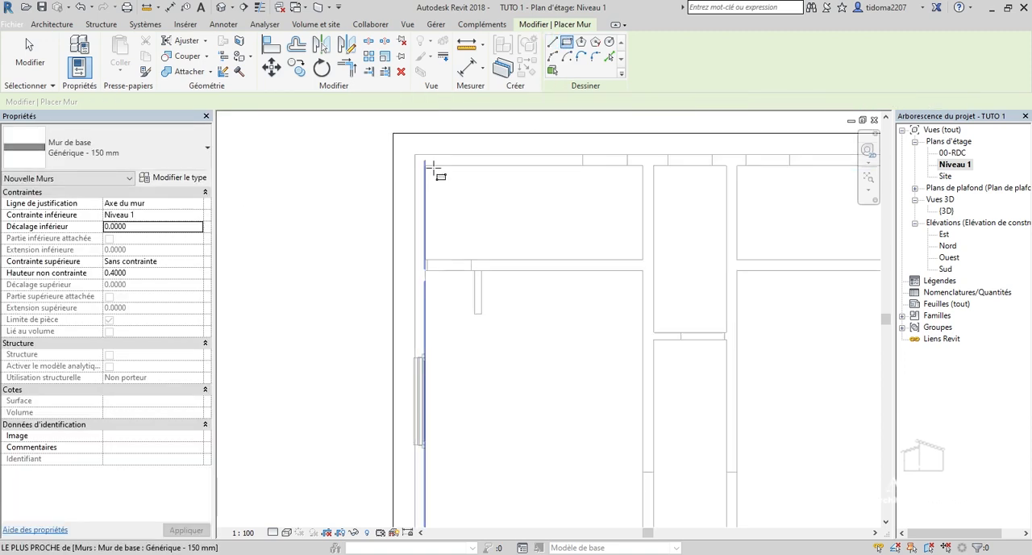
click(411, 142)
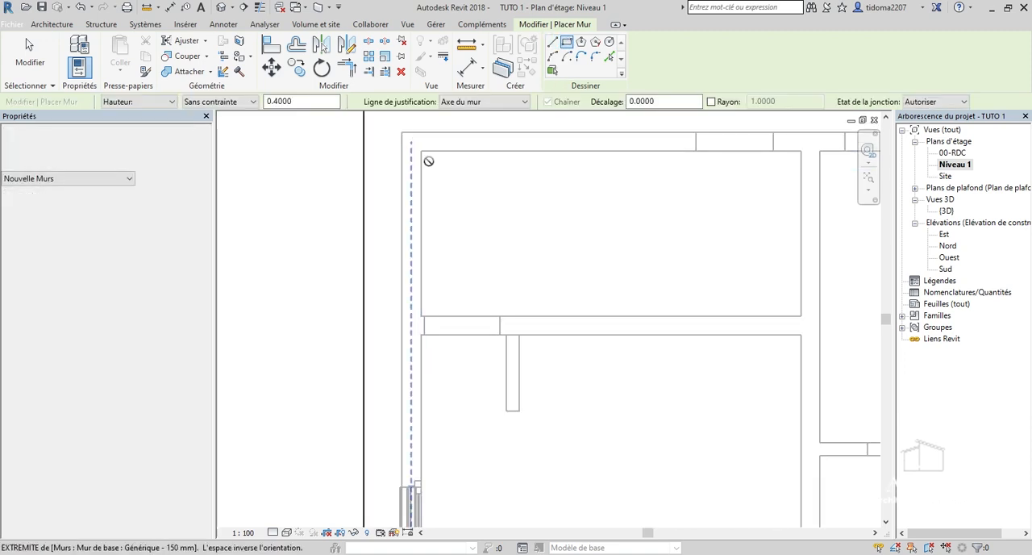
scroll(468, 242, down, 4)
scroll(474, 260, down, 4)
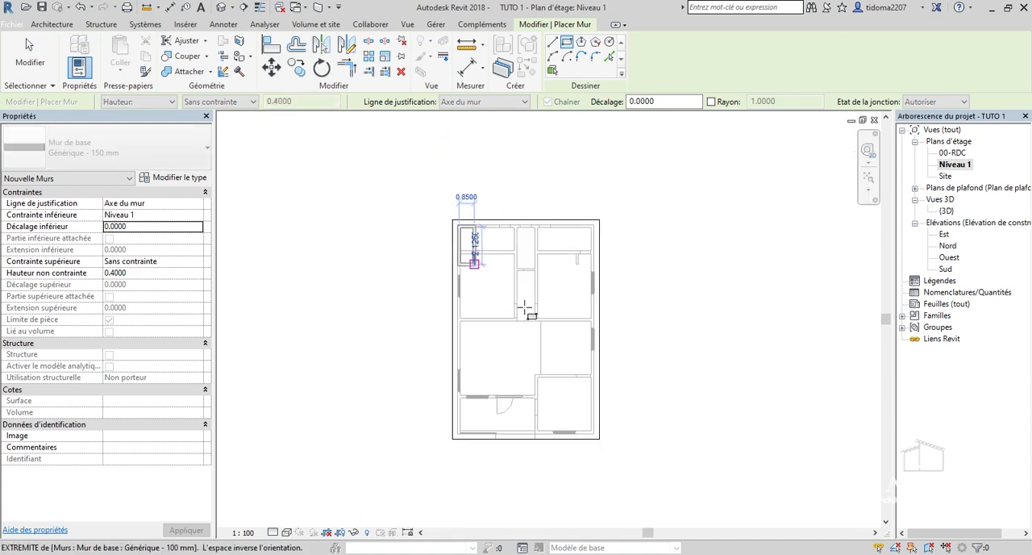
scroll(566, 417, up, 3)
scroll(594, 419, up, 5)
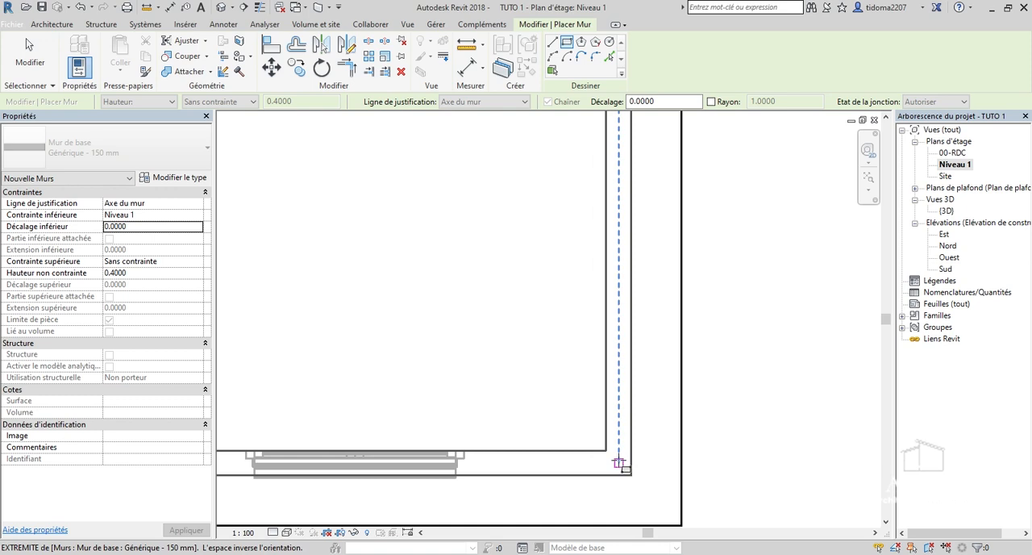
click(619, 463)
scroll(640, 439, down, 5)
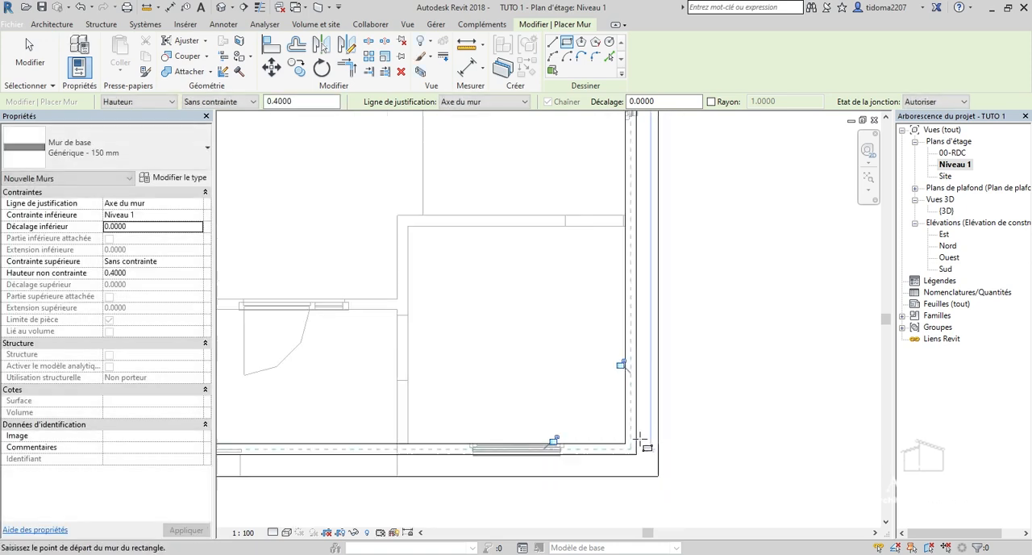
click(37, 59)
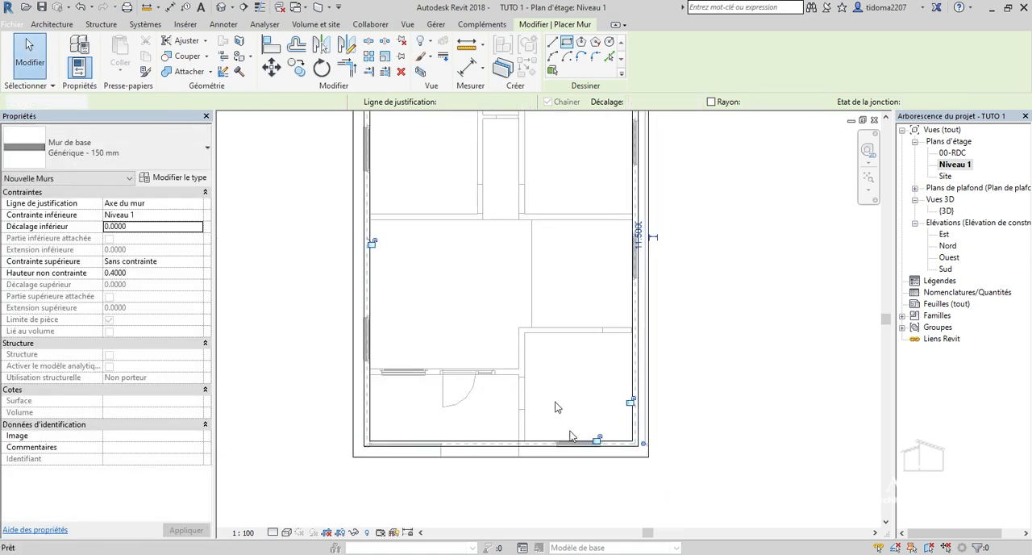
Inspect the parapet walls on the slab in the 3D view from the porch corner and the opposite front corner.
double_click(952, 212)
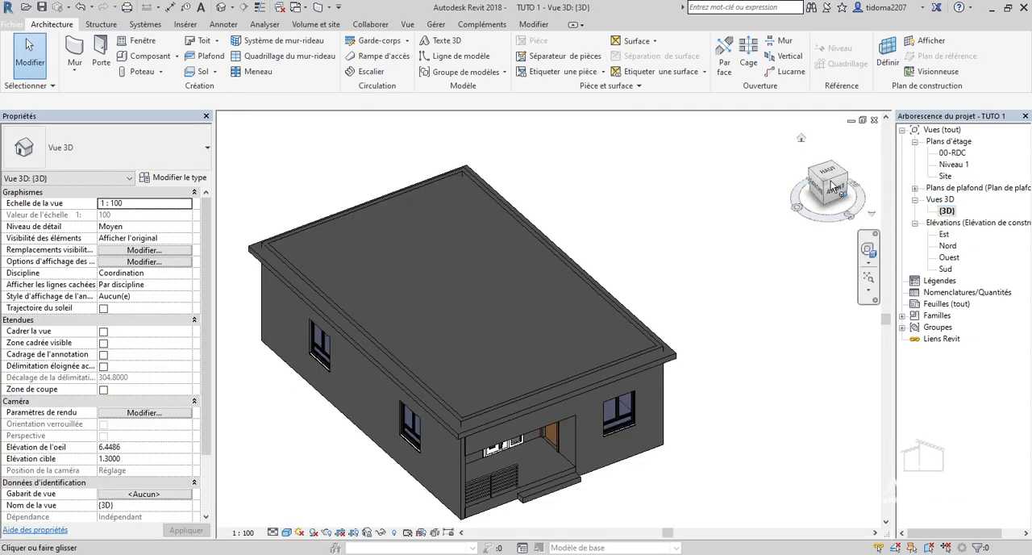
mouse_move(801, 183)
mouse_down()
mouse_move(758, 174)
mouse_move(715, 142)
mouse_move(693, 156)
mouse_move(691, 181)
mouse_move(626, 165)
mouse_move(598, 145)
mouse_move(613, 174)
mouse_move(678, 190)
mouse_move(803, 174)
mouse_up()
scroll(443, 361, up, 8)
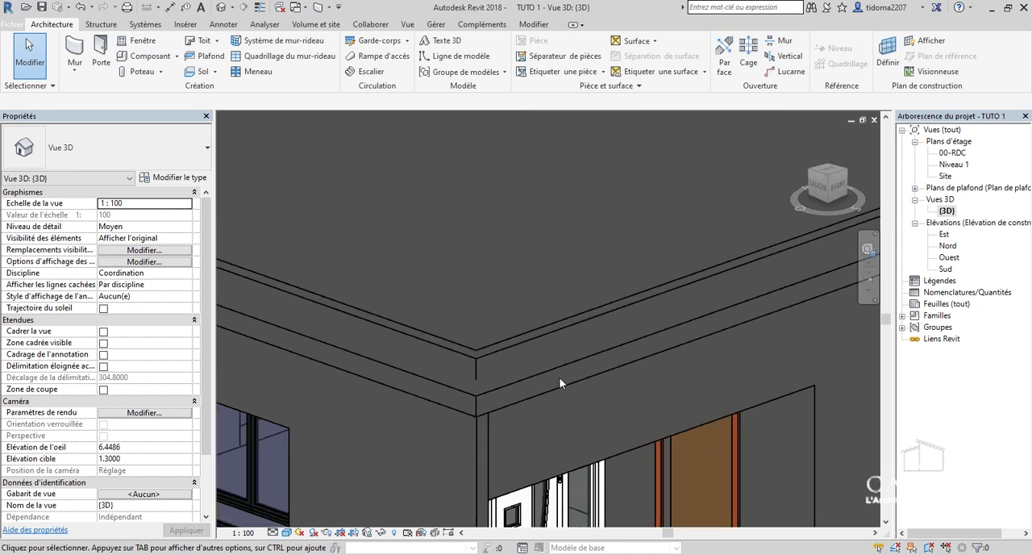
scroll(584, 403, down, 5)
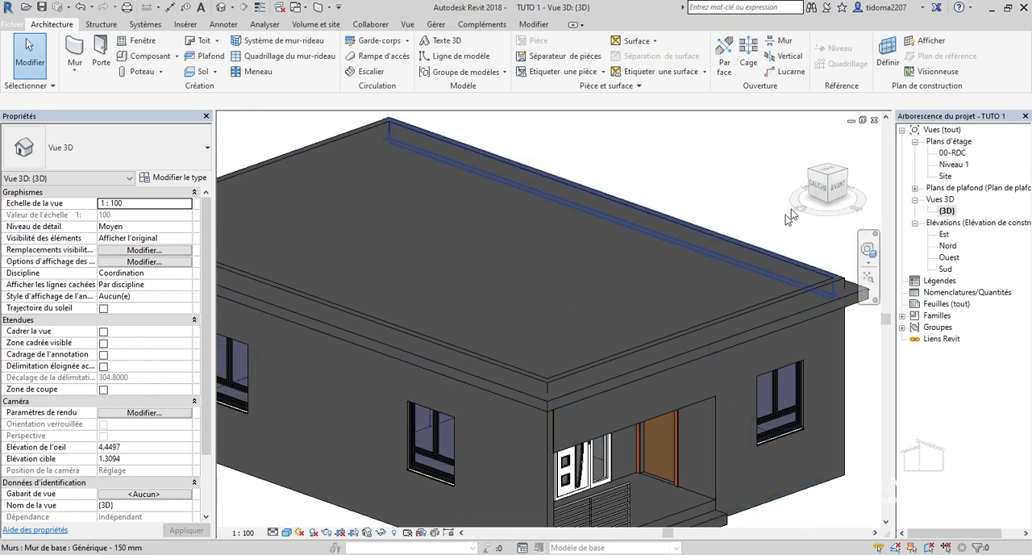
mouse_move(851, 185)
mouse_move(835, 191)
mouse_down()
mouse_move(839, 208)
mouse_move(745, 194)
mouse_move(736, 274)
mouse_up()
scroll(613, 387, up, 2)
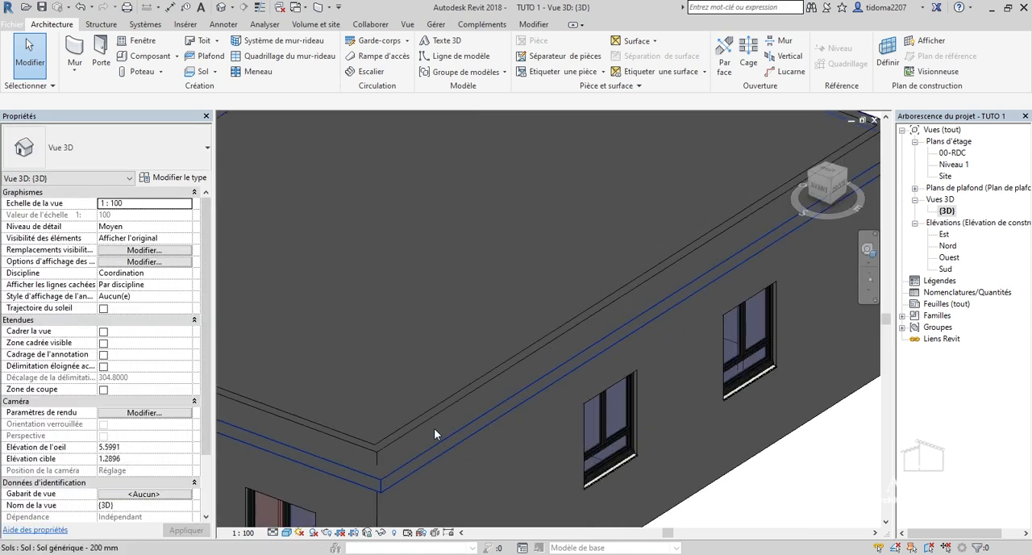
Select the long parapet wall on the house's right side and check its base against the slab edge in side view.
click(425, 424)
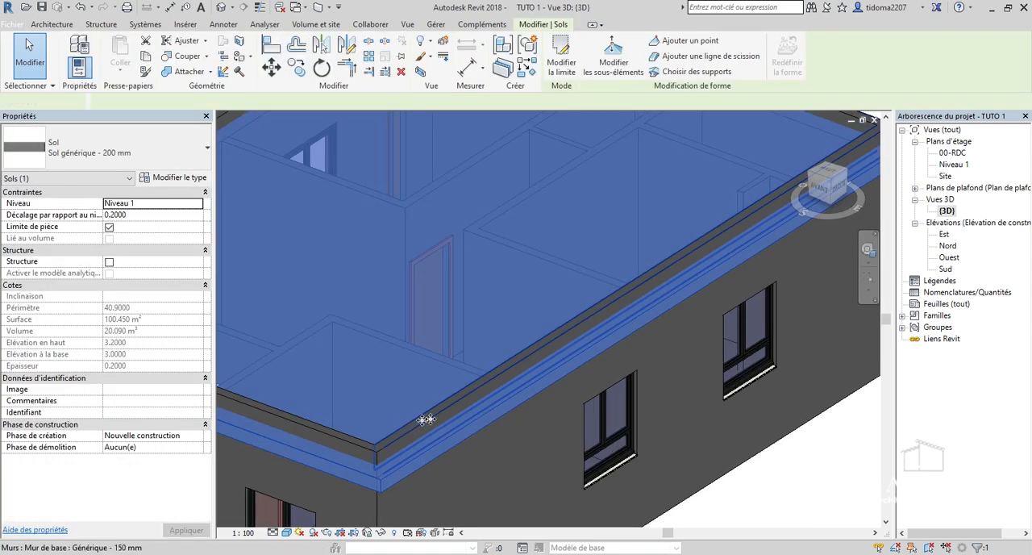
click(425, 419)
scroll(770, 377, down, 4)
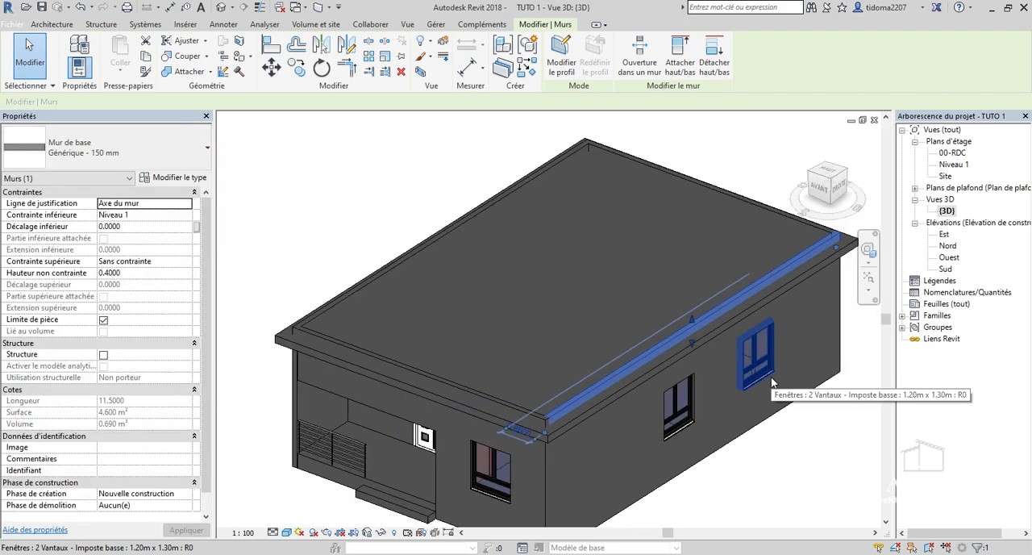
click(839, 191)
scroll(790, 314, up, 3)
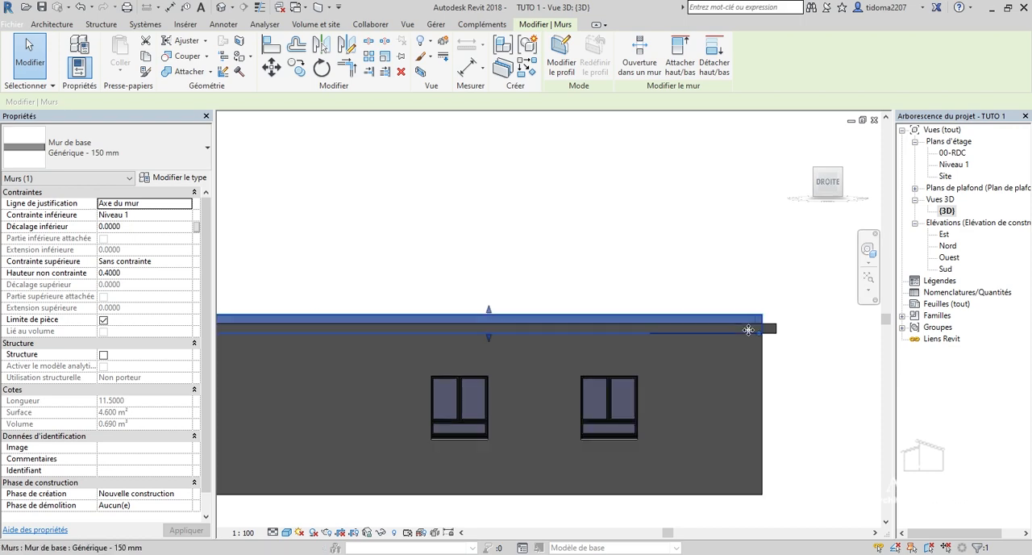
scroll(787, 308, up, 3)
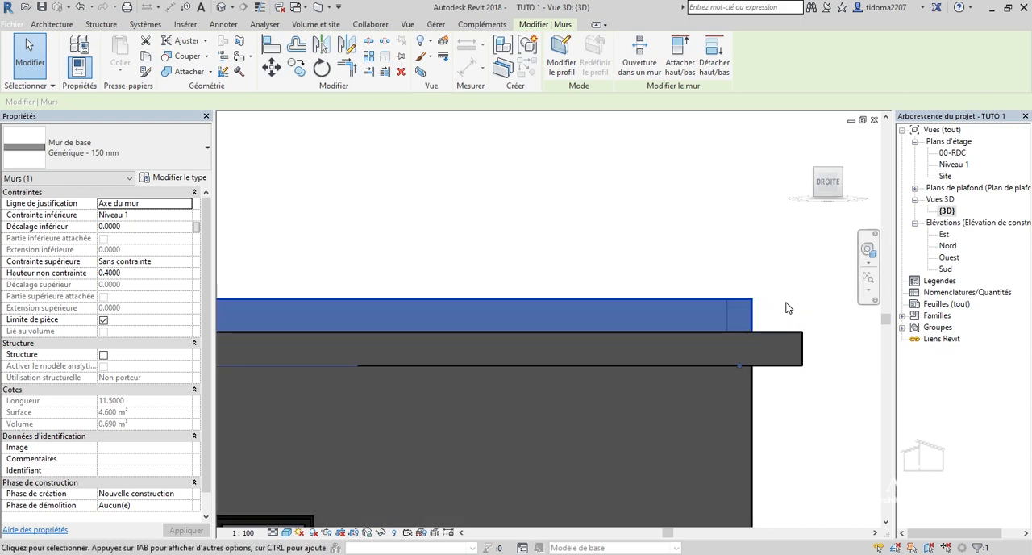
Select the floor slab alone, compare its thickness with the parapet wall in side view, and clear the selection.
click(791, 440)
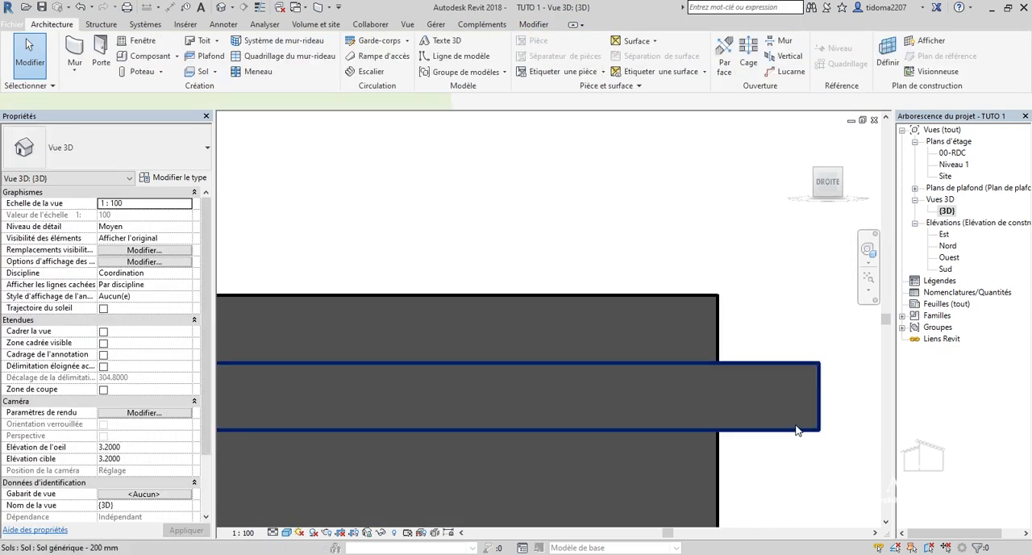
click(795, 430)
scroll(762, 314, down, 4)
scroll(782, 305, up, 3)
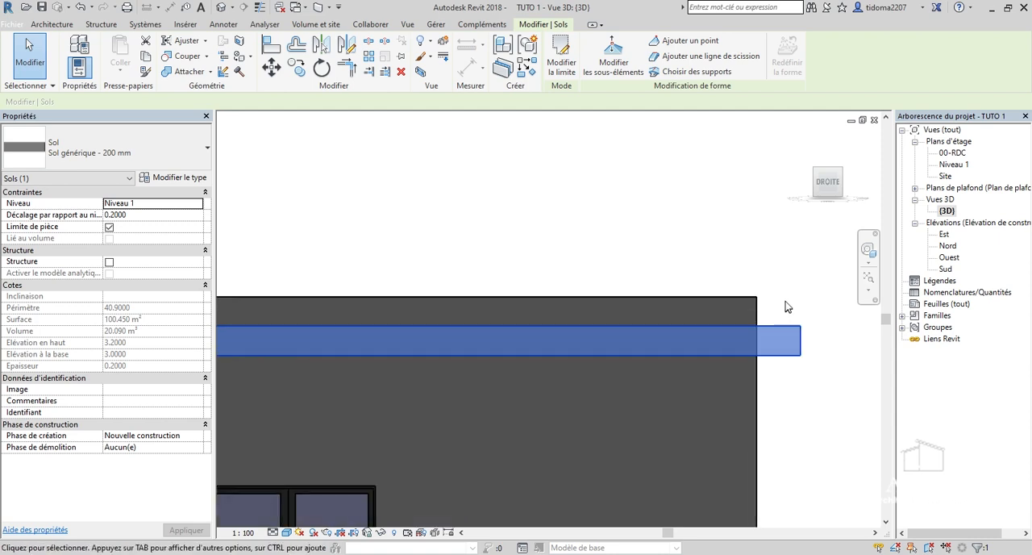
click(786, 301)
Select the parapet walls above the floor slab together in the right side view.
drag(782, 297, 712, 289)
drag(673, 262, 672, 265)
scroll(788, 396, down, 3)
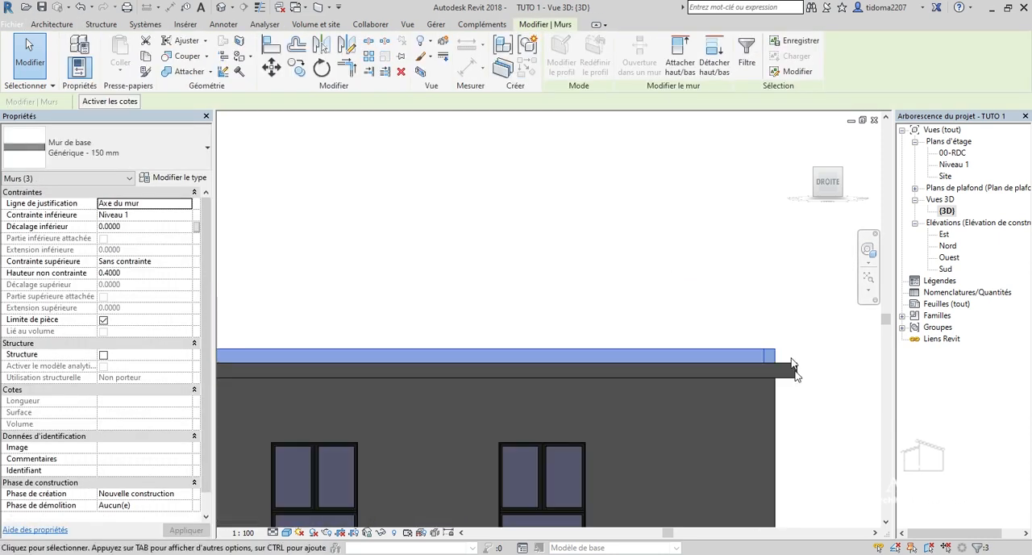
scroll(787, 388, up, 2)
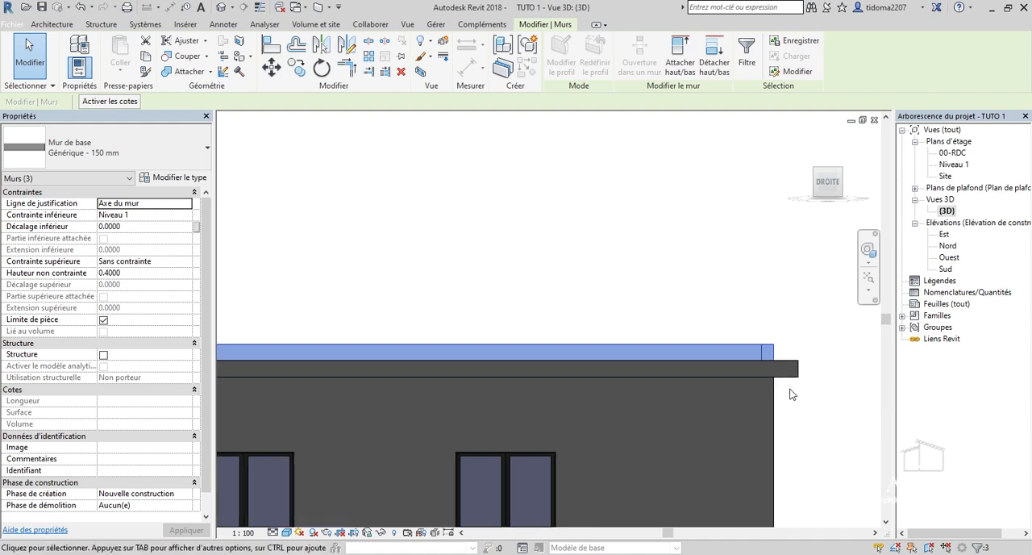
Open the Nord elevation and examine the parapet and slab position relative to the Niveau 1 and 00-RDC levels.
double_click(948, 246)
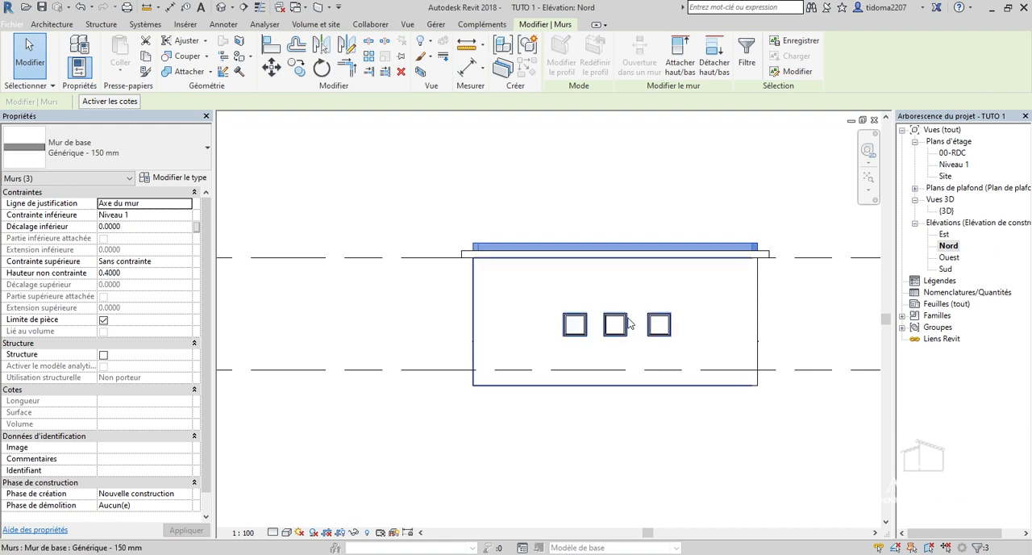
scroll(645, 352, down, 3)
scroll(782, 288, up, 1)
scroll(782, 288, up, 4)
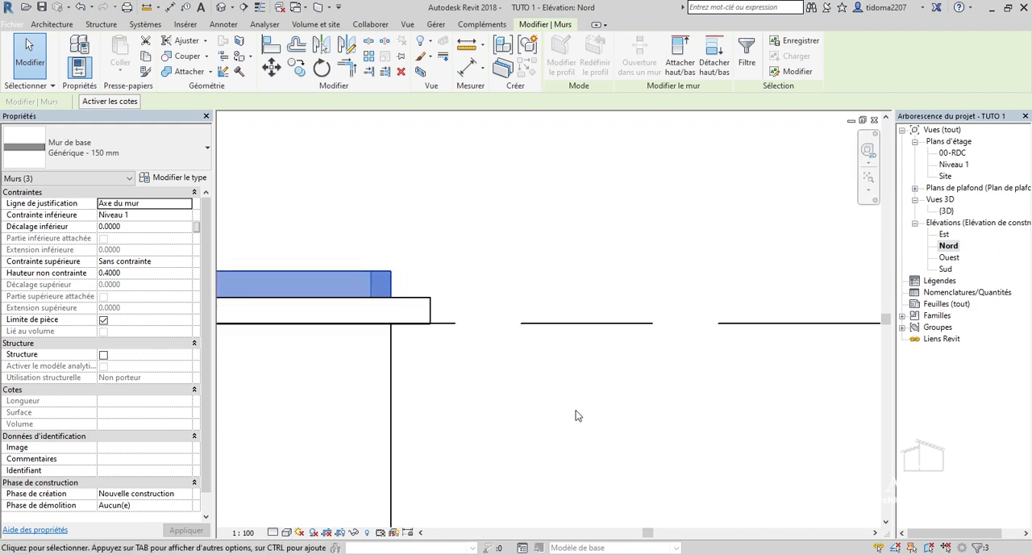
scroll(569, 341, down, 3)
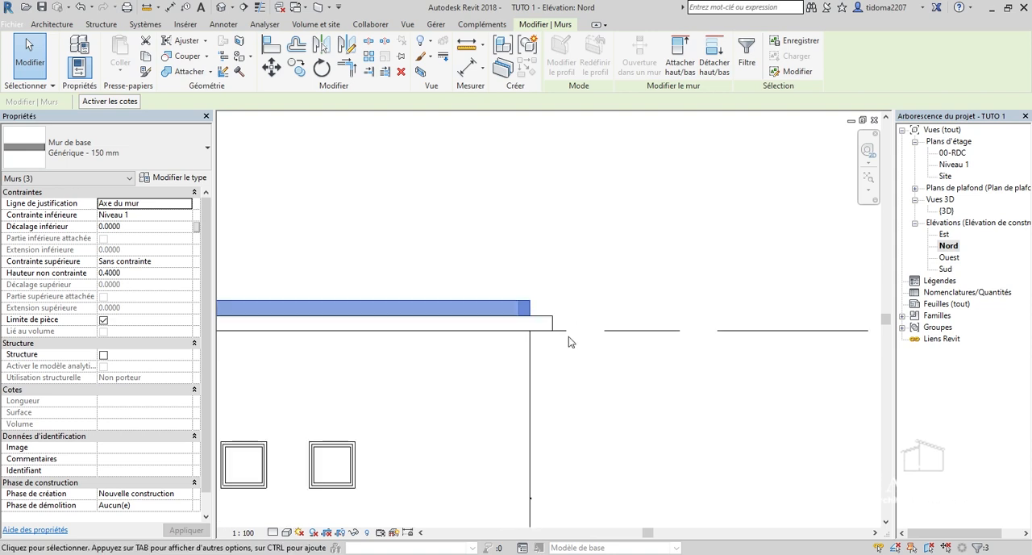
scroll(568, 341, down, 3)
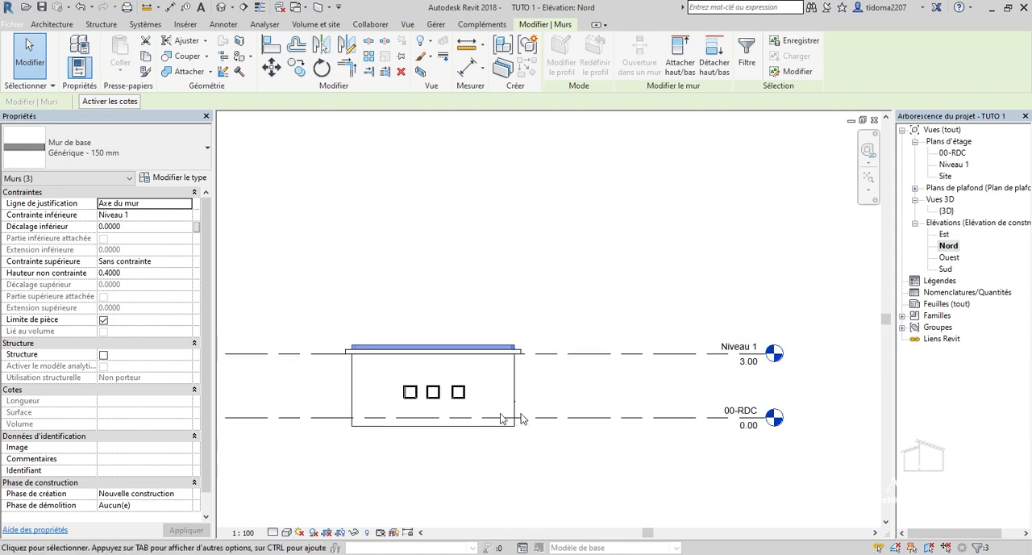
scroll(723, 388, up, 2)
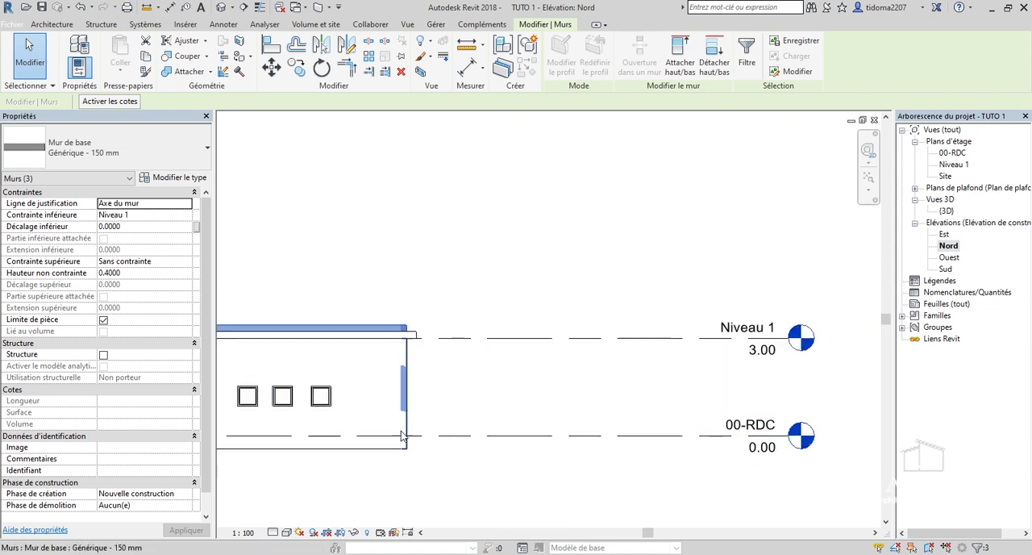
Select the floor slab in the Nord elevation and set its offset from Niveau 1 to 0.0000.
scroll(387, 438, up, 2)
scroll(601, 435, down, 2)
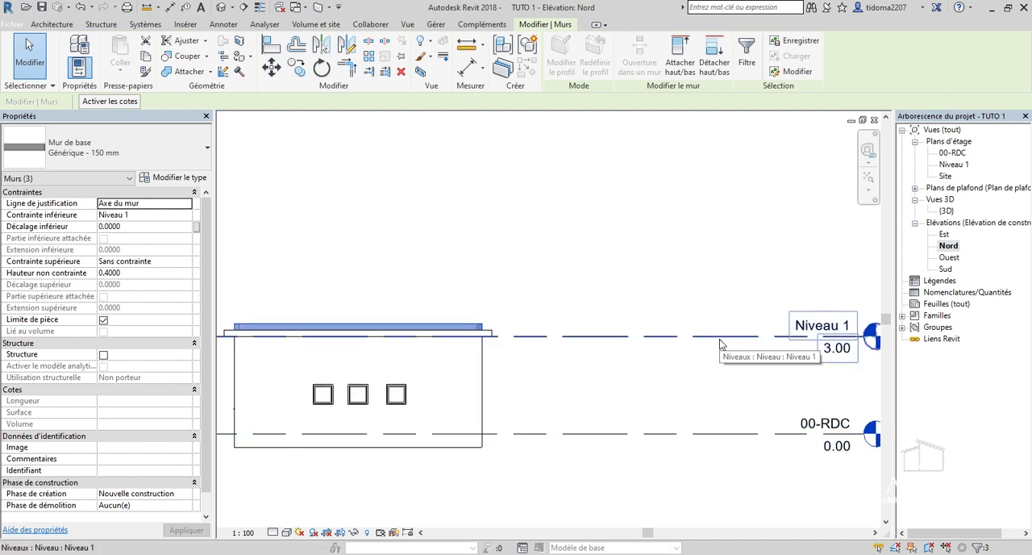
scroll(532, 355, up, 2)
scroll(483, 326, up, 3)
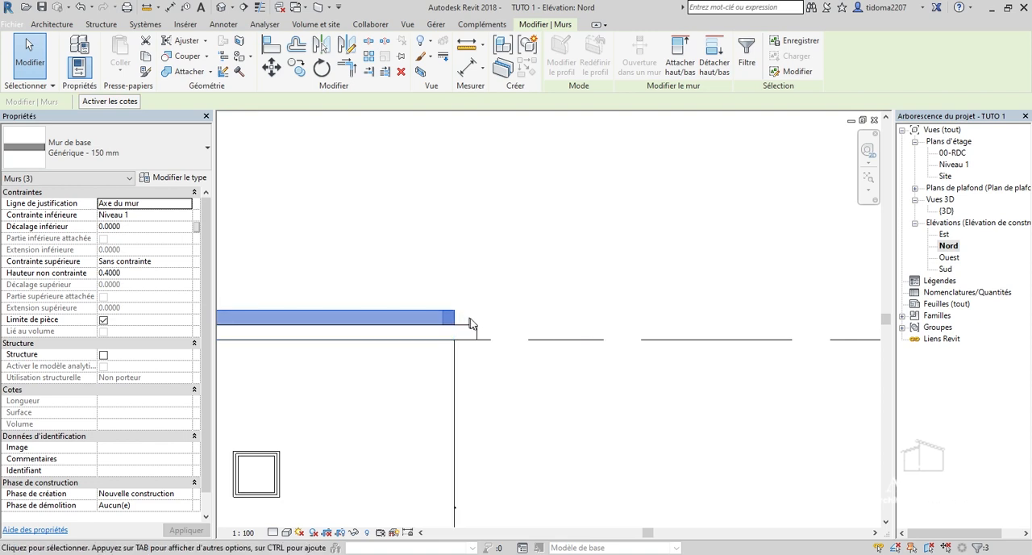
click(482, 341)
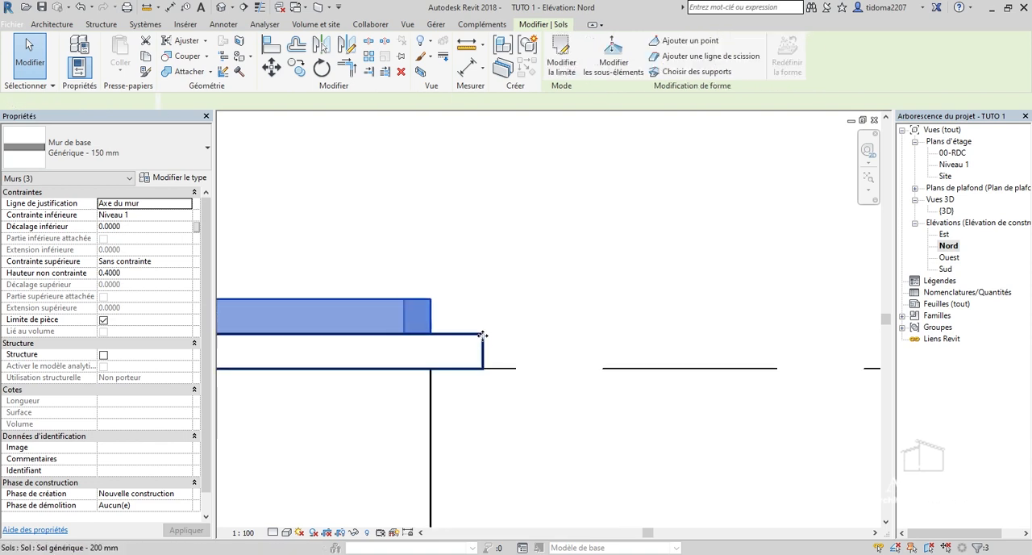
scroll(605, 334, down, 3)
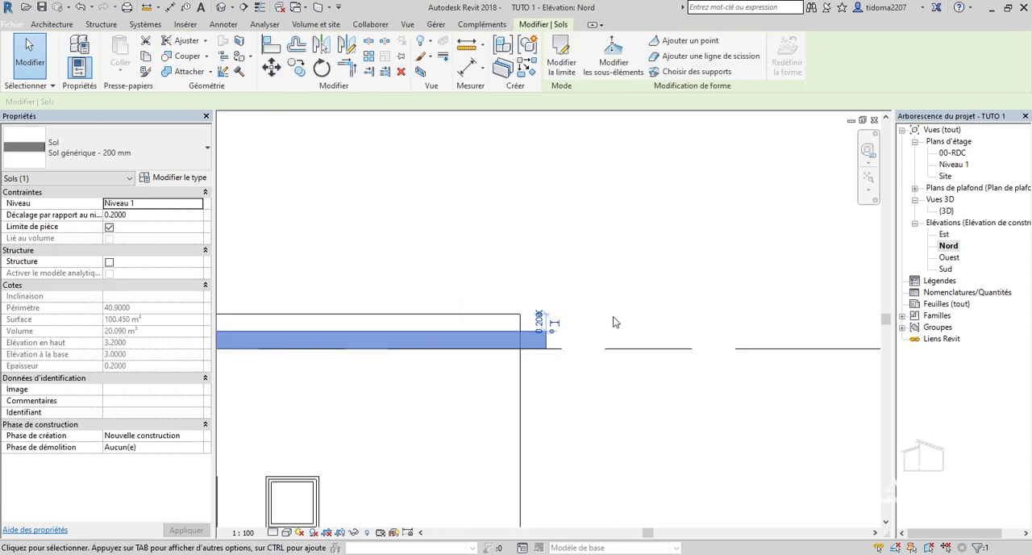
scroll(612, 317, down, 2)
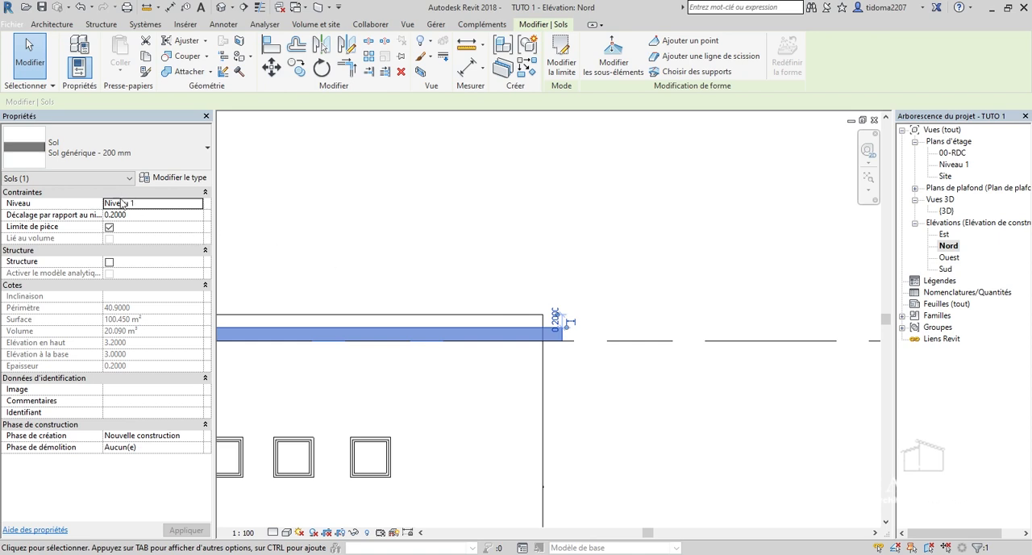
scroll(560, 328, up, 5)
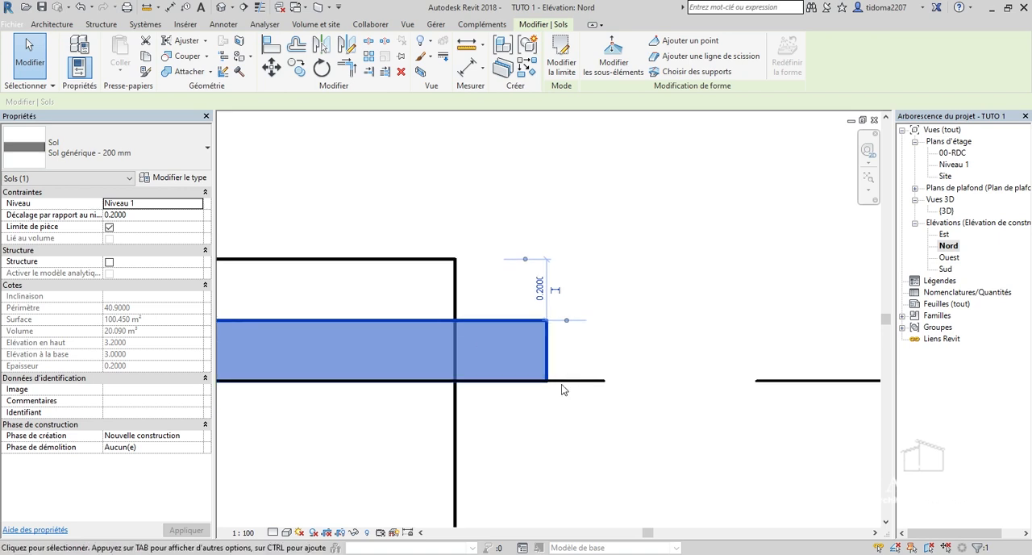
scroll(528, 381, down, 2)
scroll(527, 330, up, 2)
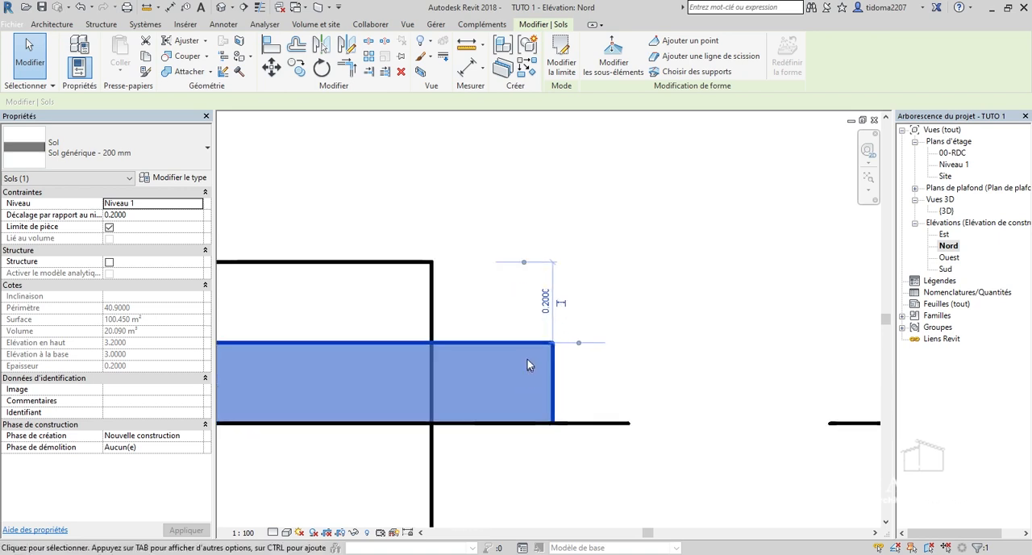
scroll(584, 426, down, 1)
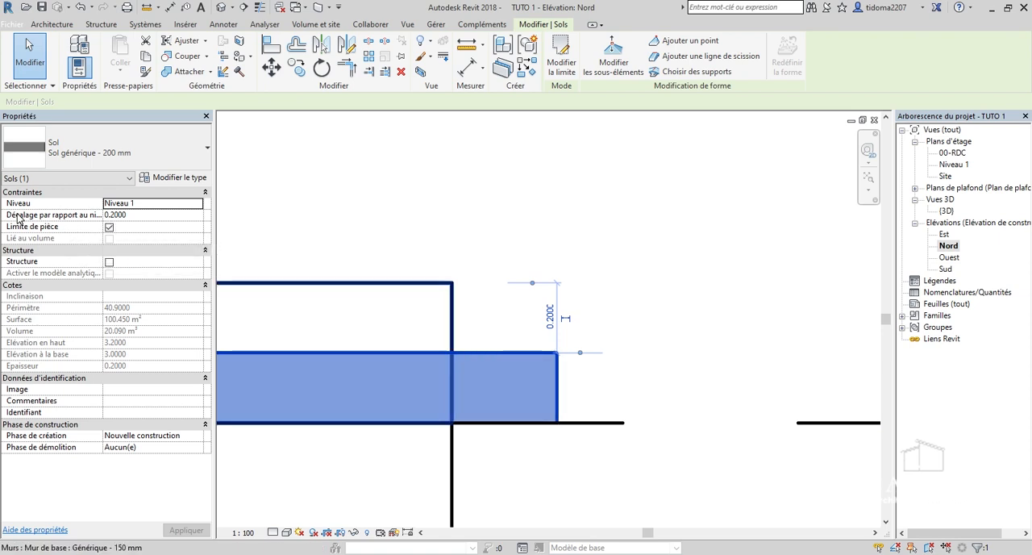
click(146, 215)
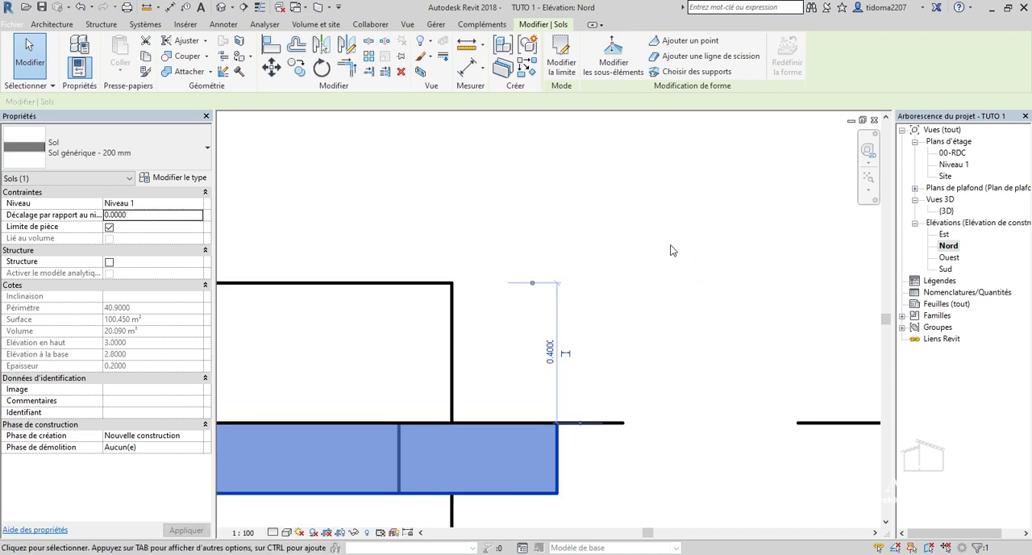
scroll(634, 288, down, 3)
scroll(635, 288, down, 4)
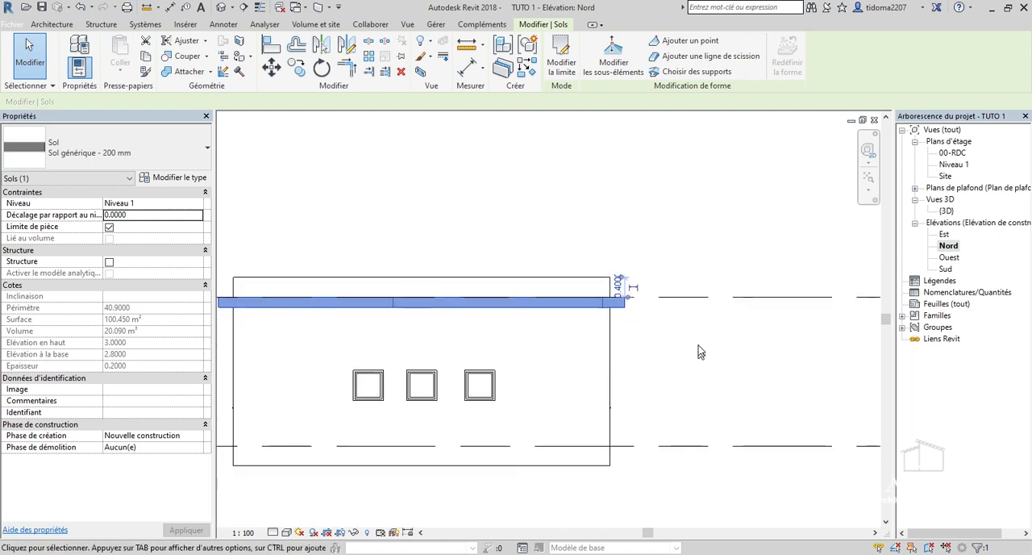
click(694, 336)
Check the parapet wall against the slab in the Nord elevation and examine both from all sides in the 3D view.
scroll(694, 336, down, 1)
scroll(361, 316, up, 3)
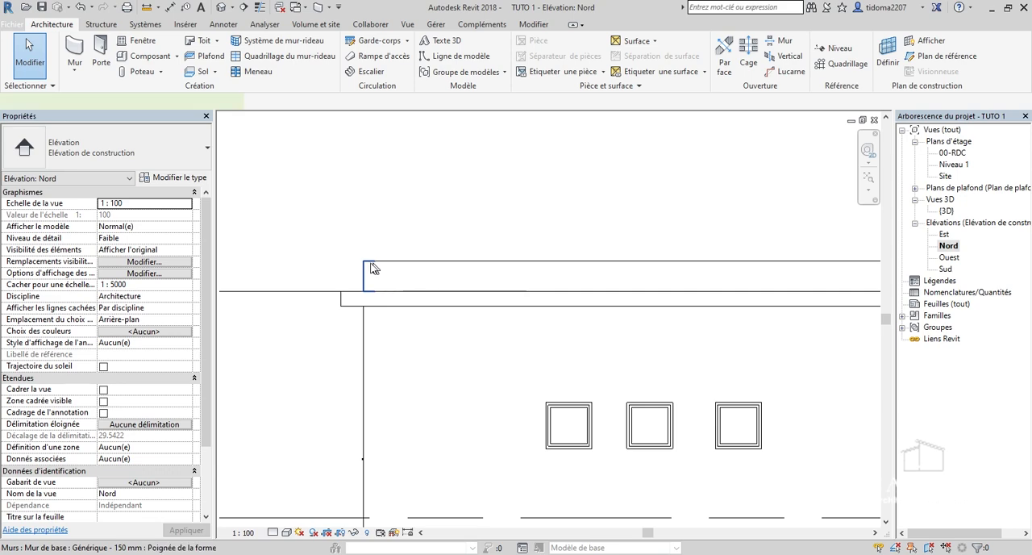
click(370, 272)
key(Delete)
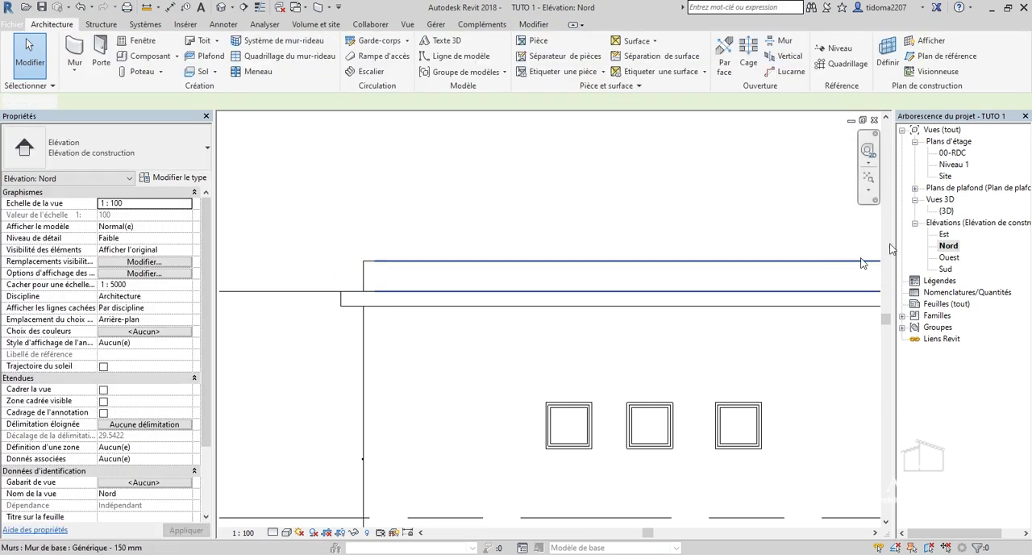
double_click(946, 211)
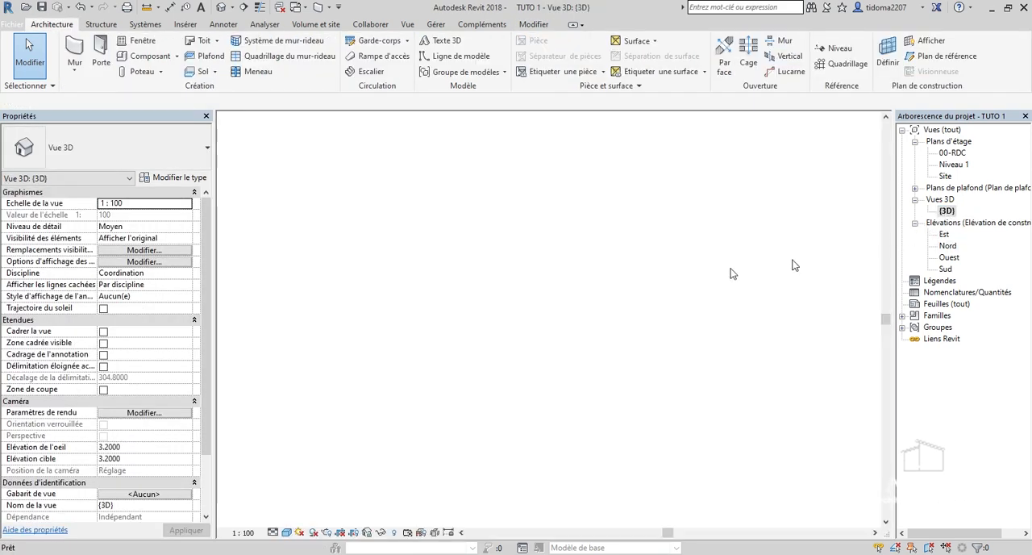
scroll(756, 255, down, 2)
drag(824, 187, 780, 224)
mouse_move(756, 255)
shift+middle_down()
mouse_move(637, 311)
mouse_move(540, 246)
shift+middle_up()
scroll(683, 191, down, 3)
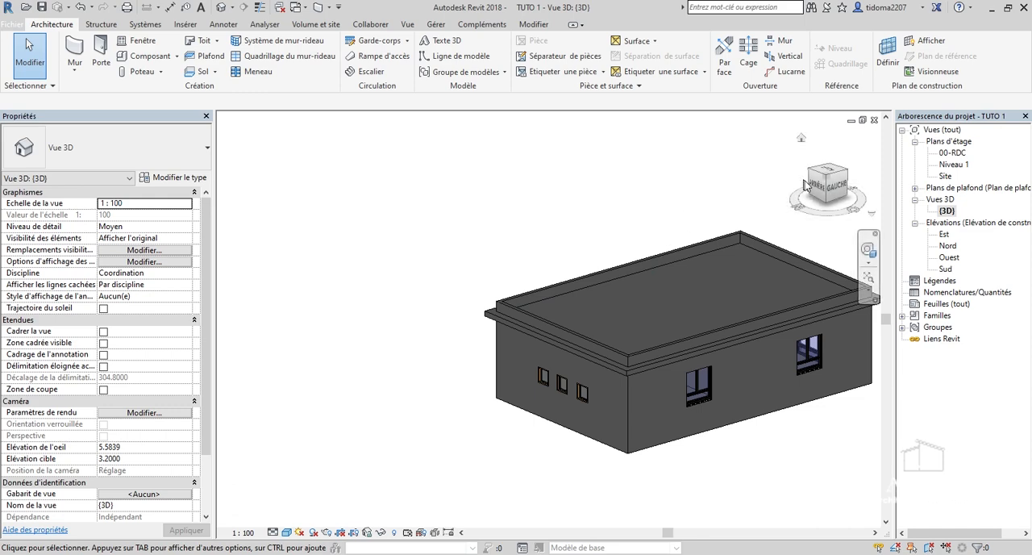
drag(815, 193, 714, 173)
drag(839, 192, 807, 191)
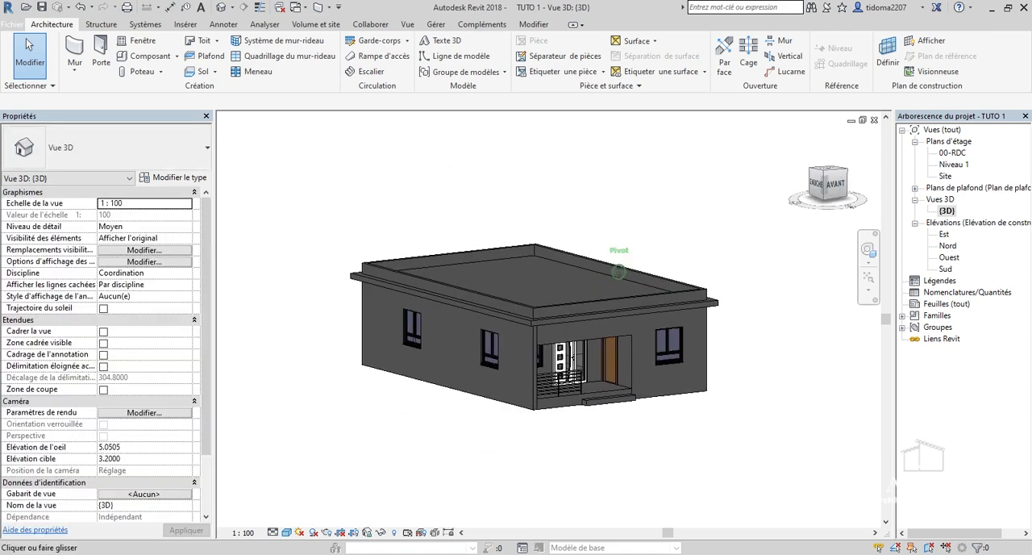
scroll(727, 201, up, 1)
Return the 3D view to its home orientation and examine the front porch, entrance step and side facade.
click(801, 140)
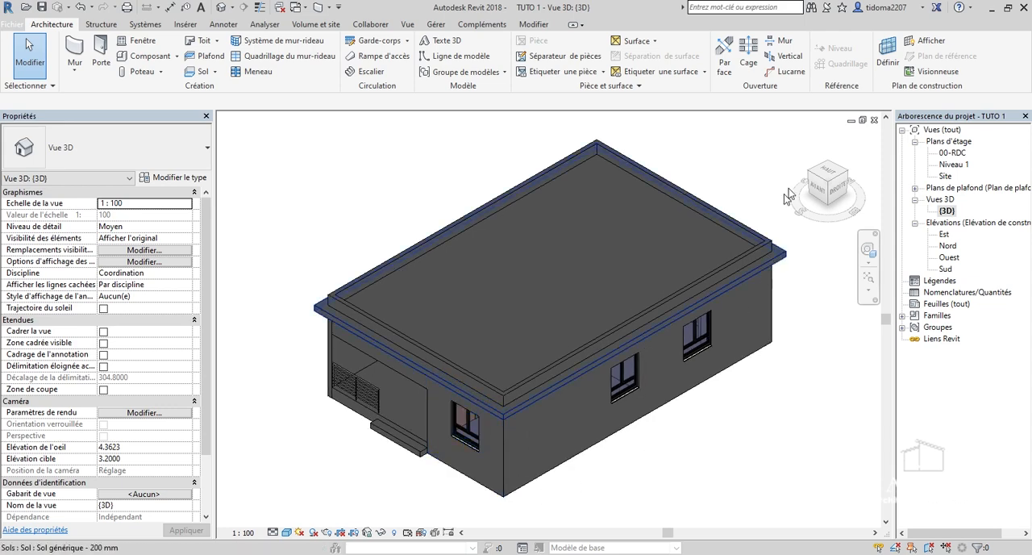
drag(822, 187, 738, 251)
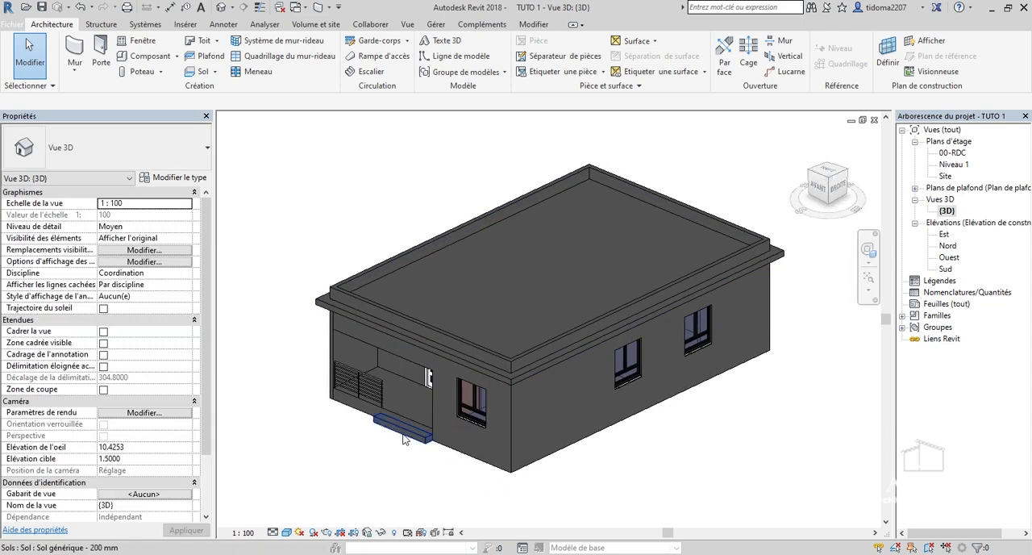
scroll(420, 439, up, 3)
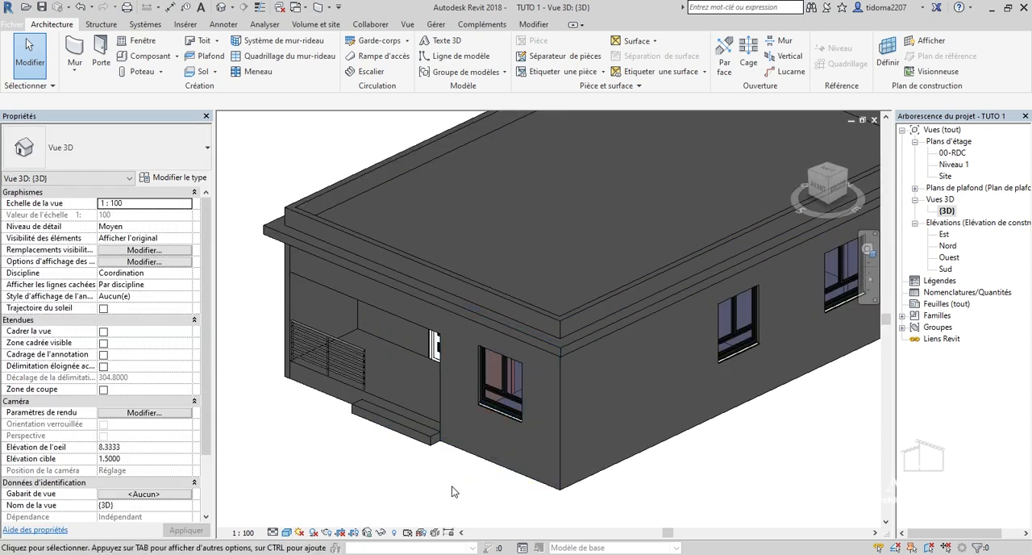
scroll(454, 488, down, 2)
scroll(476, 451, up, 2)
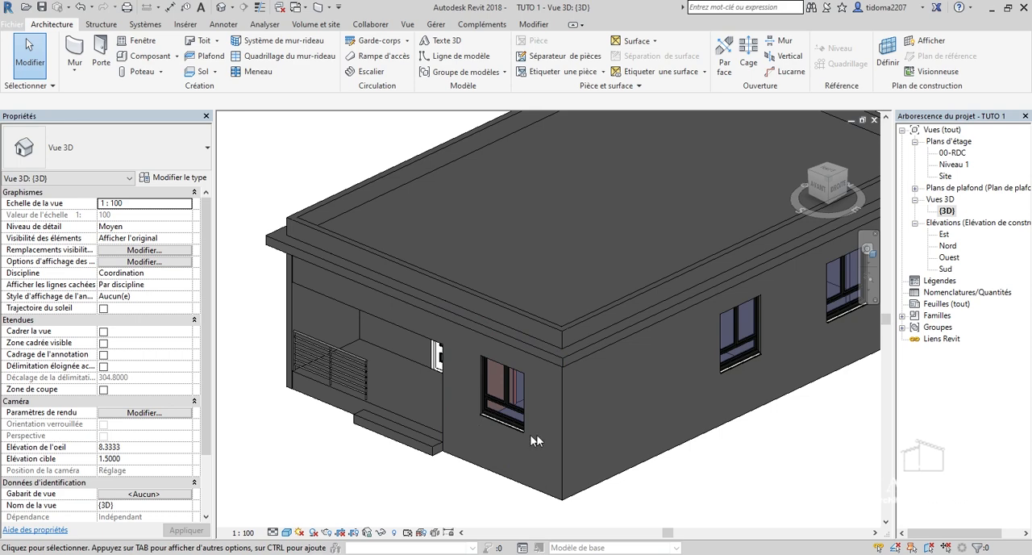
scroll(554, 419, down, 5)
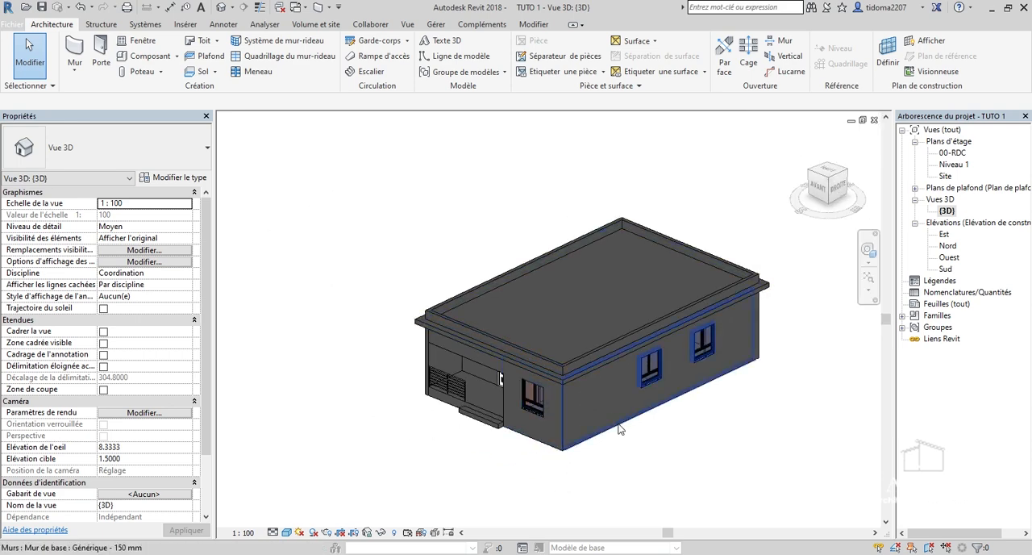
scroll(620, 431, up, 1)
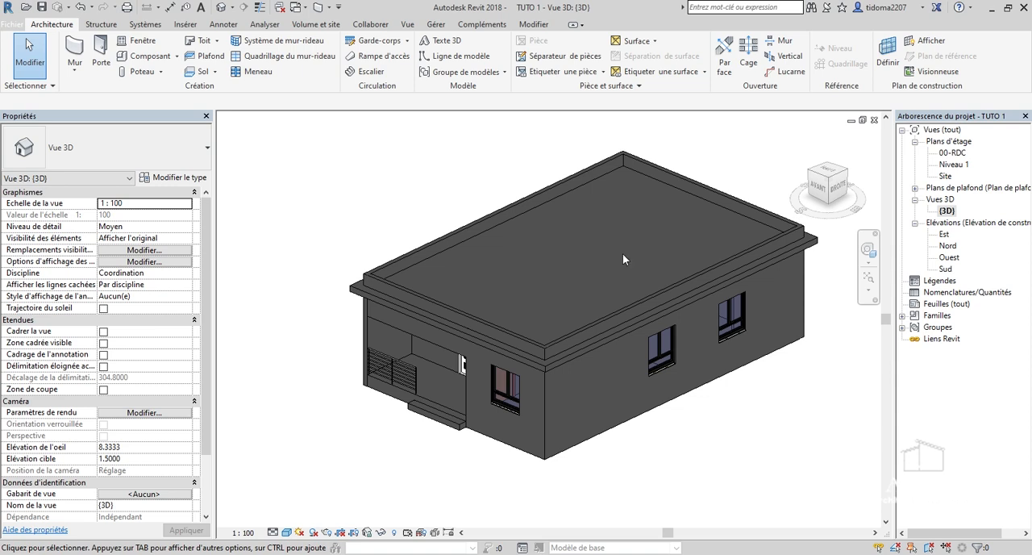
Create an in-place component in the Modèles génériques category, accepting the name Modèles génériques 1.
click(177, 57)
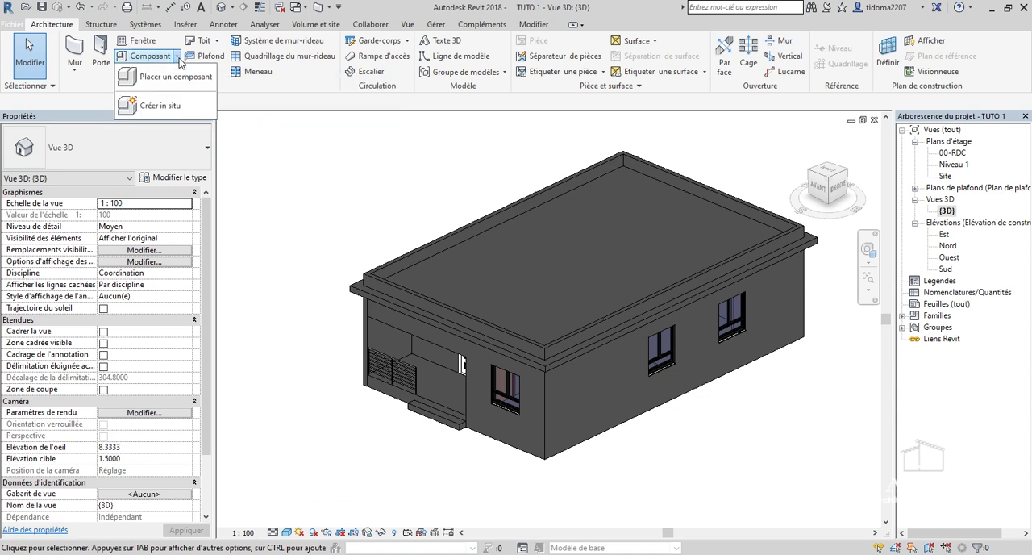
click(174, 105)
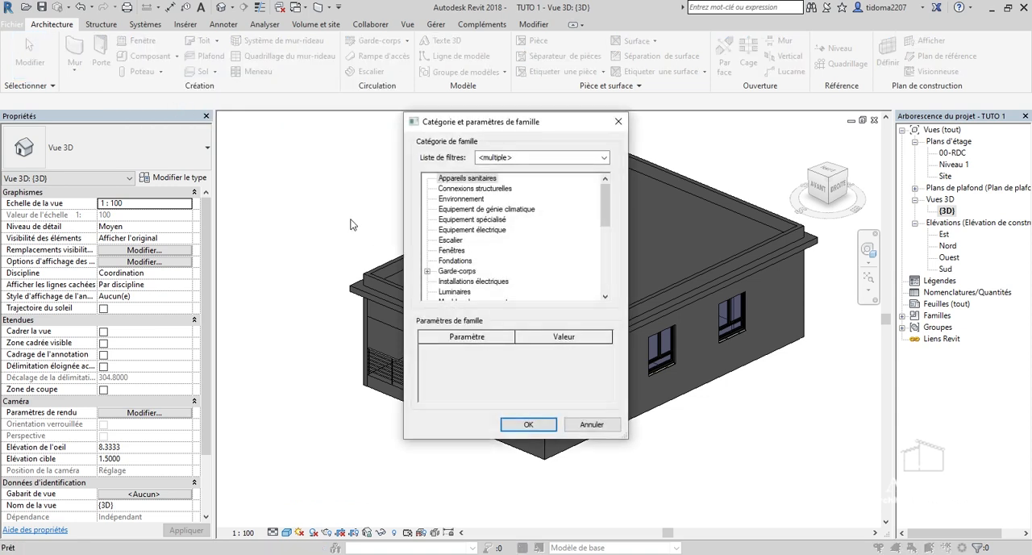
drag(605, 208, 610, 245)
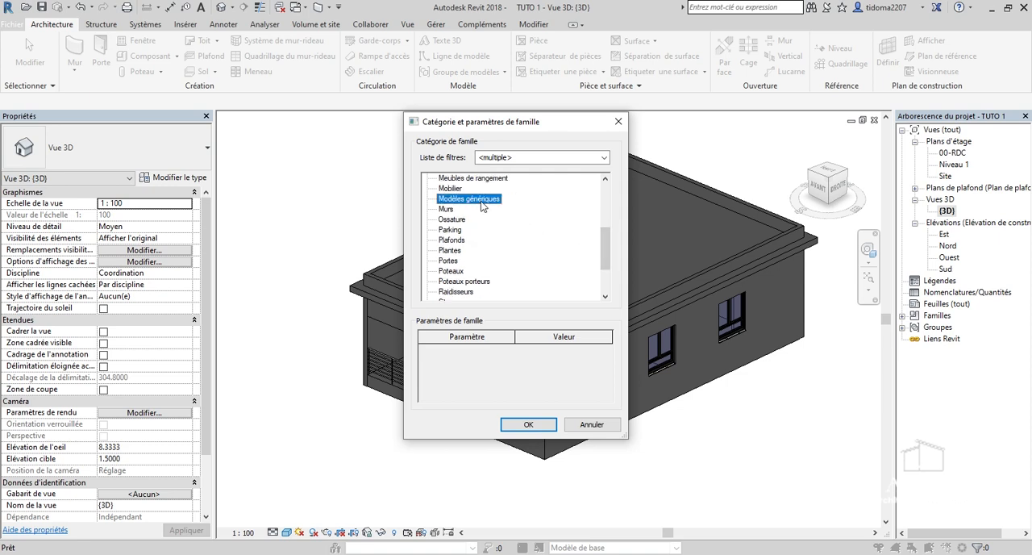
click(529, 425)
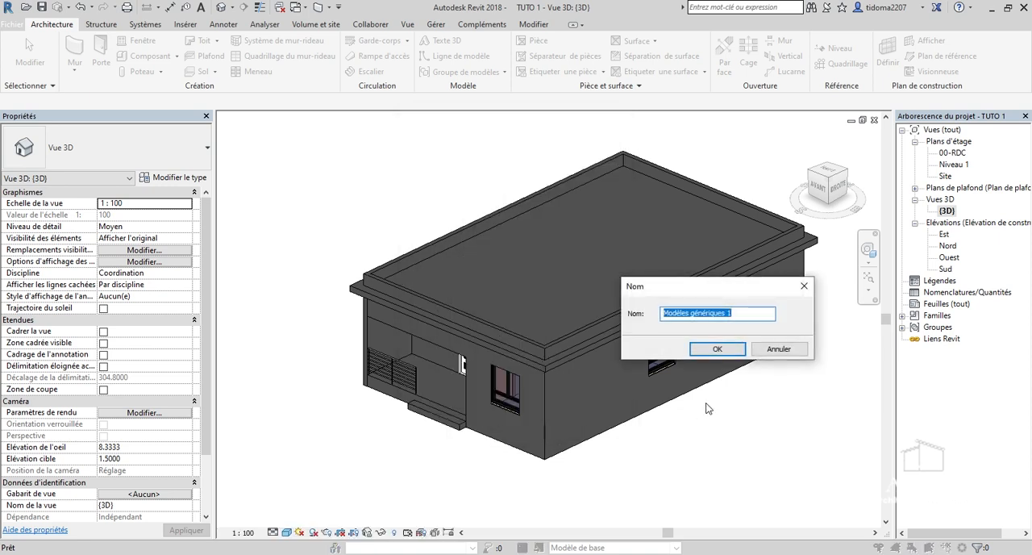
click(724, 349)
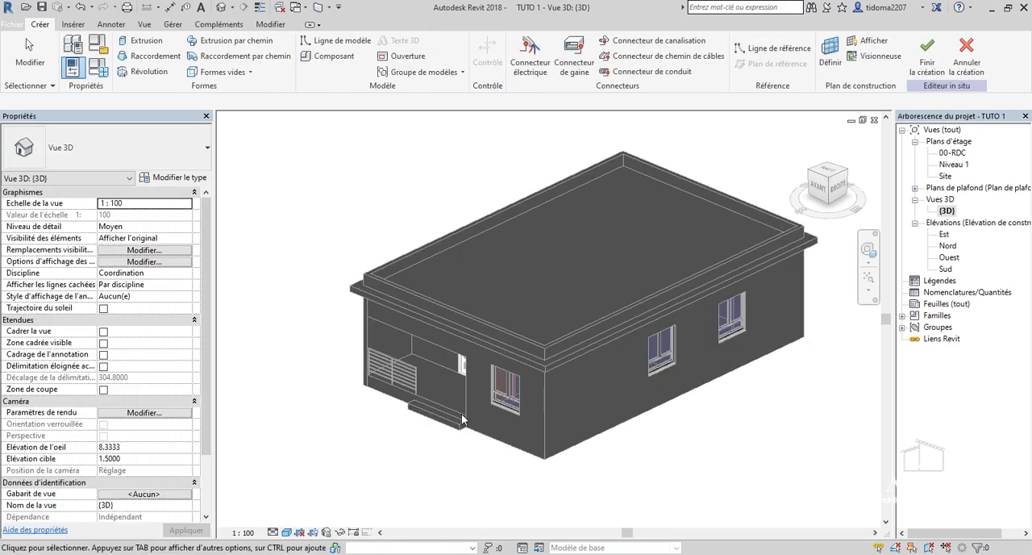
Inspect the porch and front facade in the 3D view, and open the Sud elevation around the front window.
scroll(464, 406, up, 1)
scroll(466, 405, up, 2)
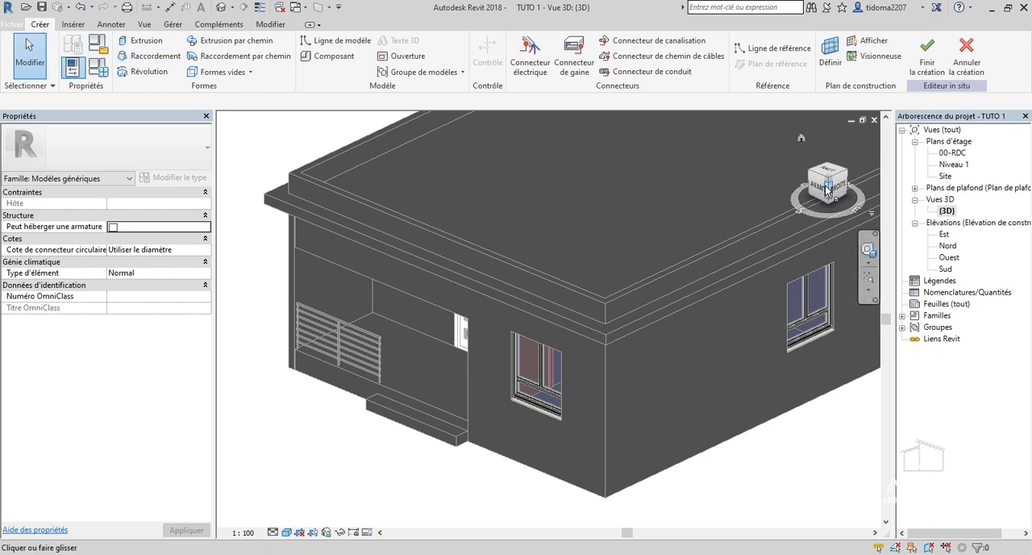
drag(829, 199, 822, 203)
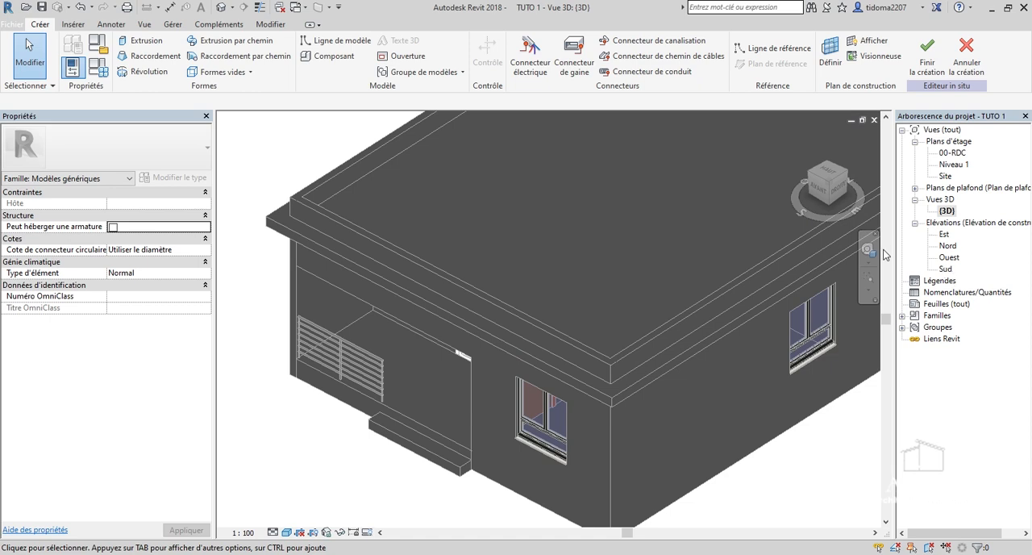
drag(860, 210, 866, 210)
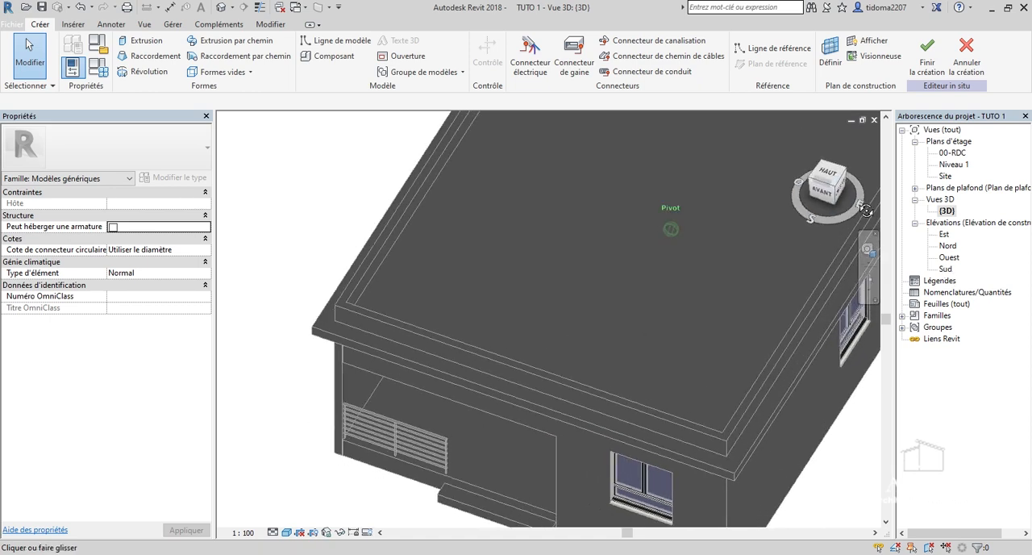
click(812, 220)
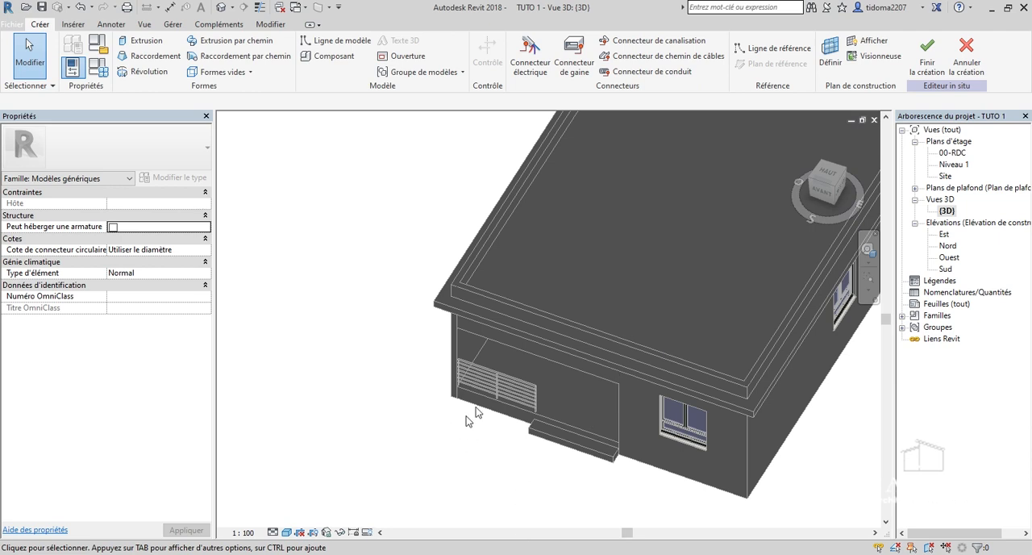
scroll(466, 420, down, 2)
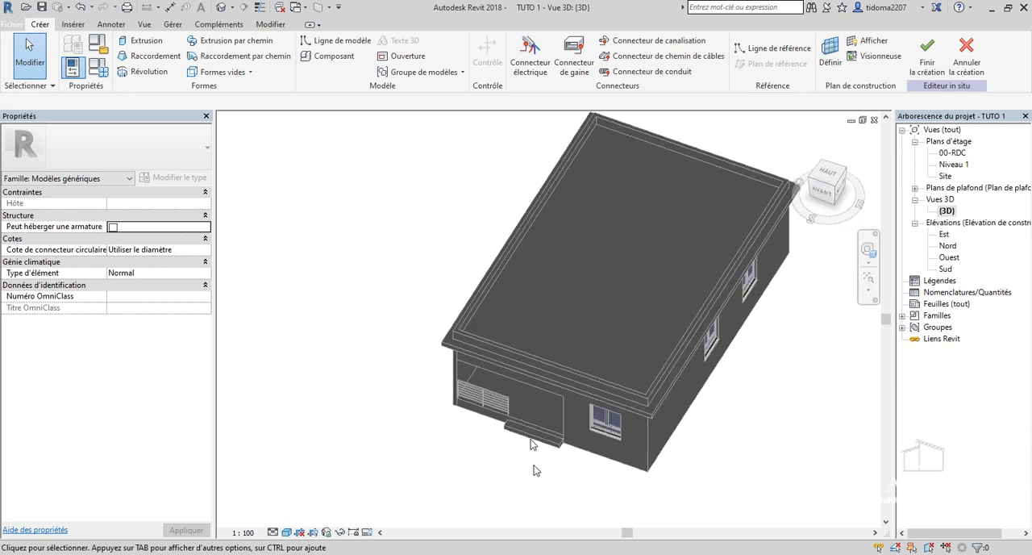
double_click(945, 269)
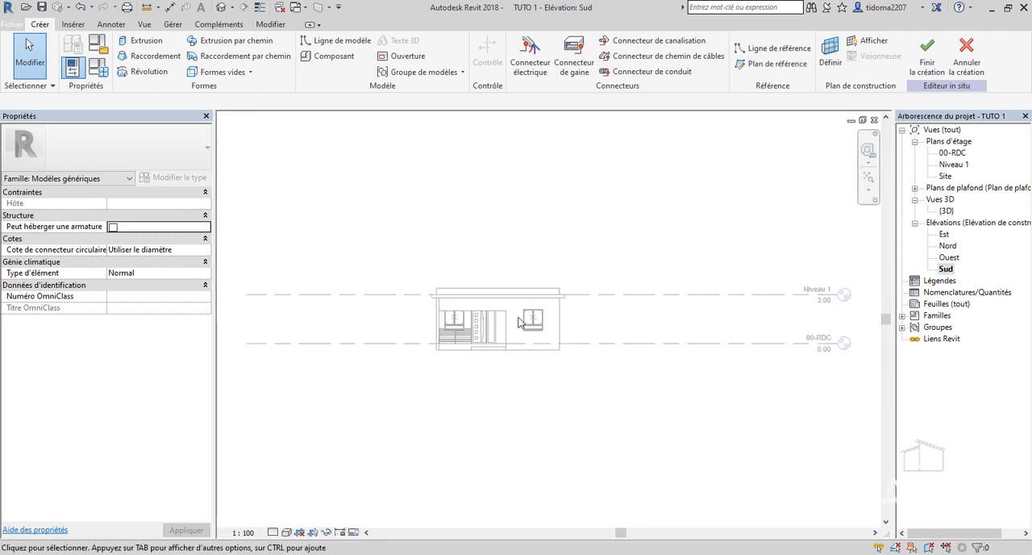
scroll(518, 322, up, 8)
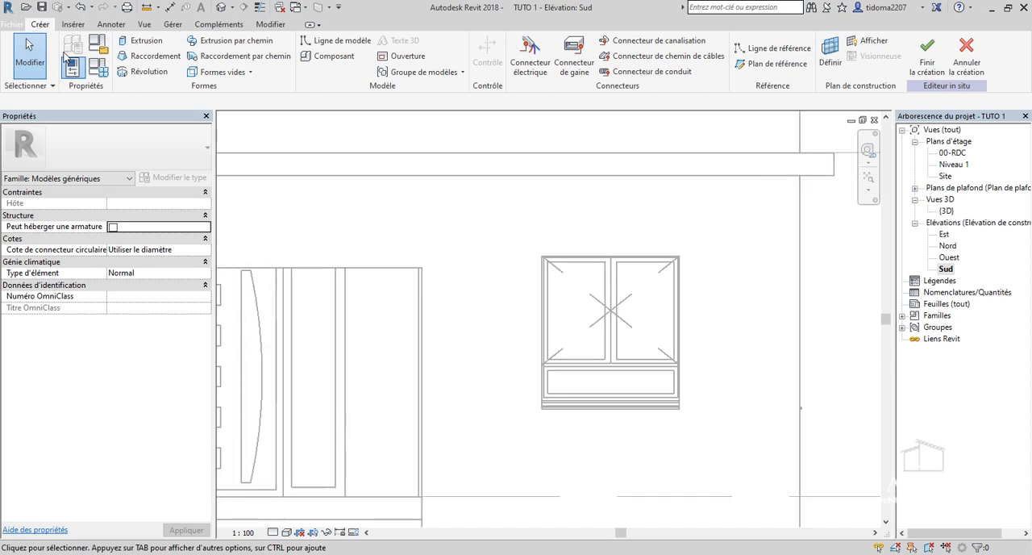
Start an extrusion and pick the front wall face beside the window as its work plane.
click(155, 46)
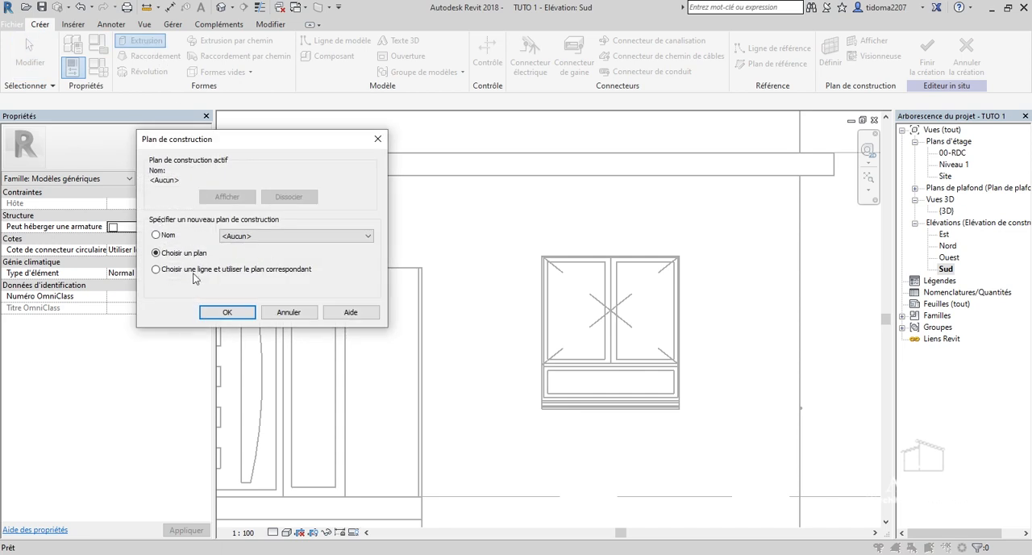
click(226, 313)
scroll(341, 339, down, 5)
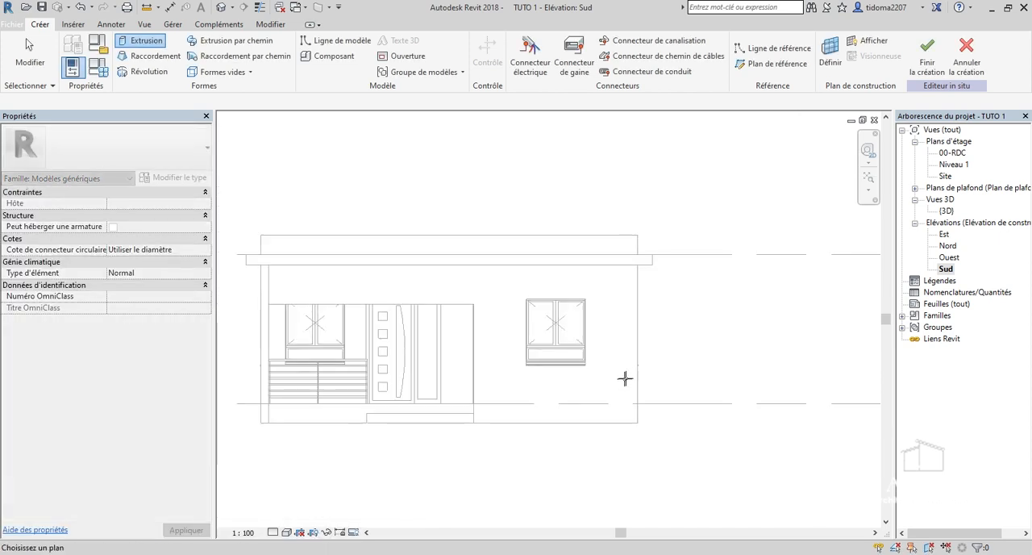
click(635, 374)
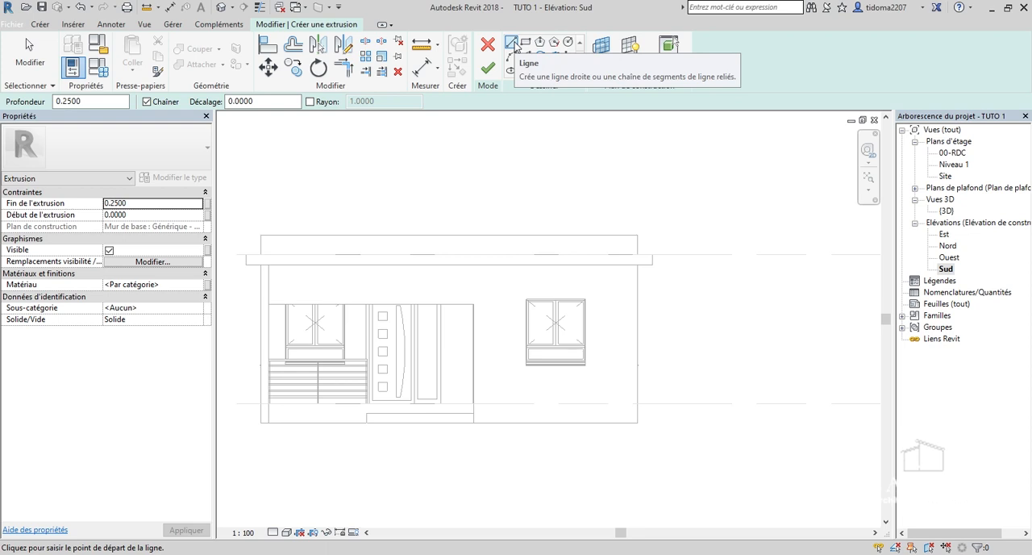
Sketch a 0.2 m horizontal line outward from the upper corner of the front window on the door side.
scroll(519, 306, up, 8)
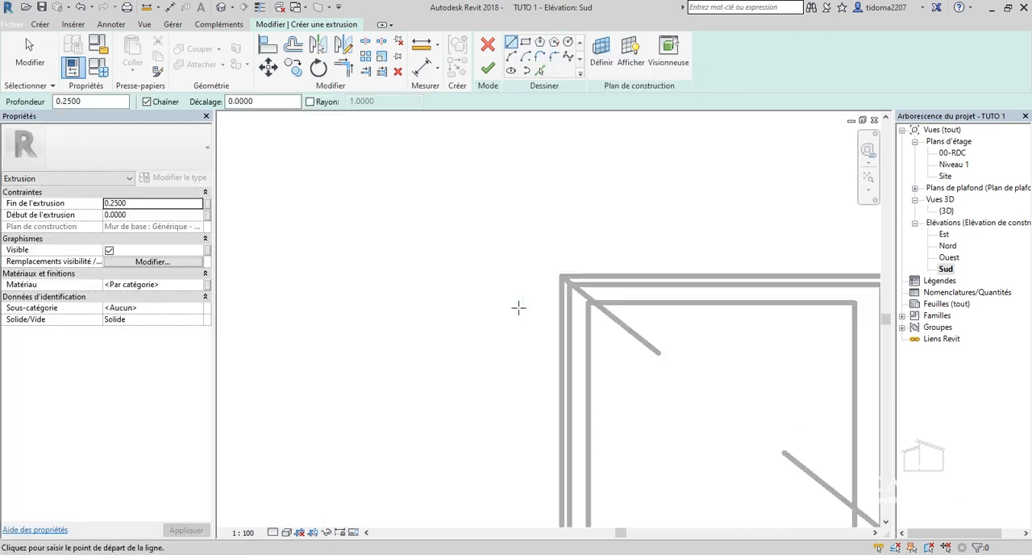
click(565, 277)
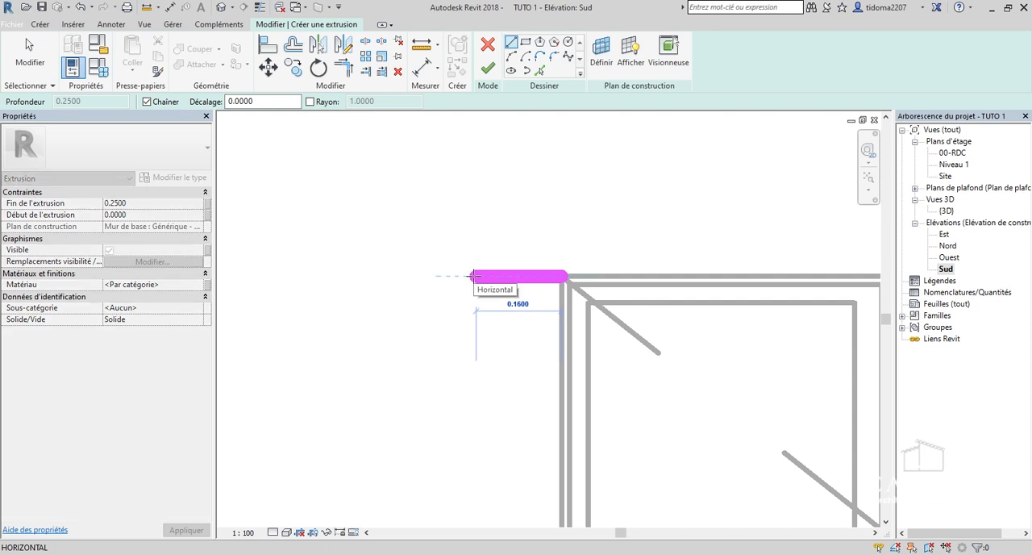
text(0.)
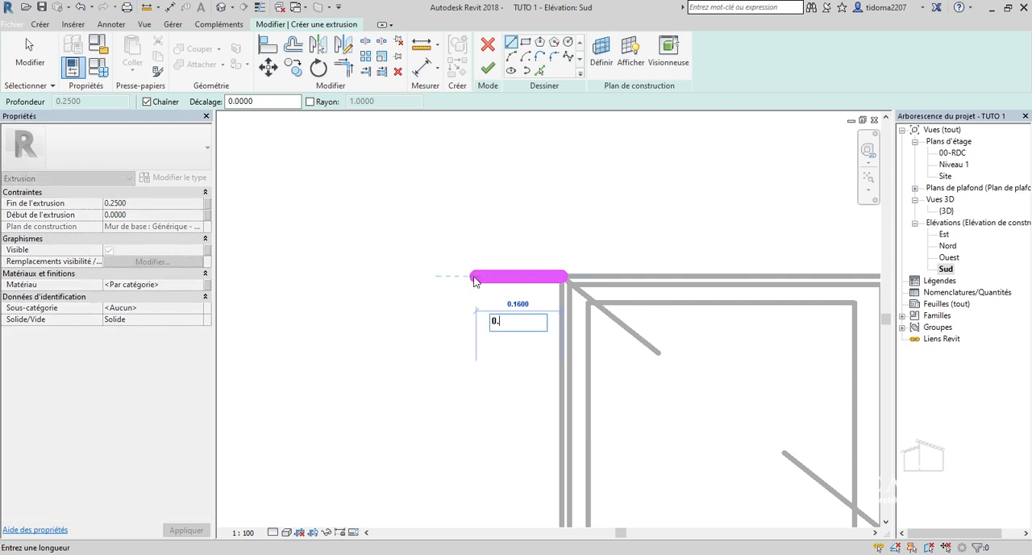
text(2)
key(Return)
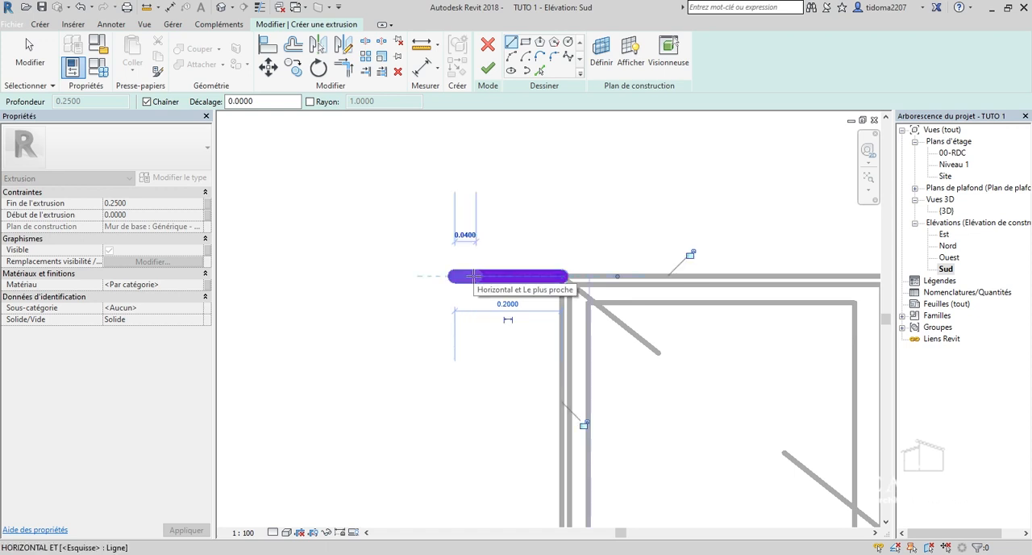
scroll(445, 274, down, 4)
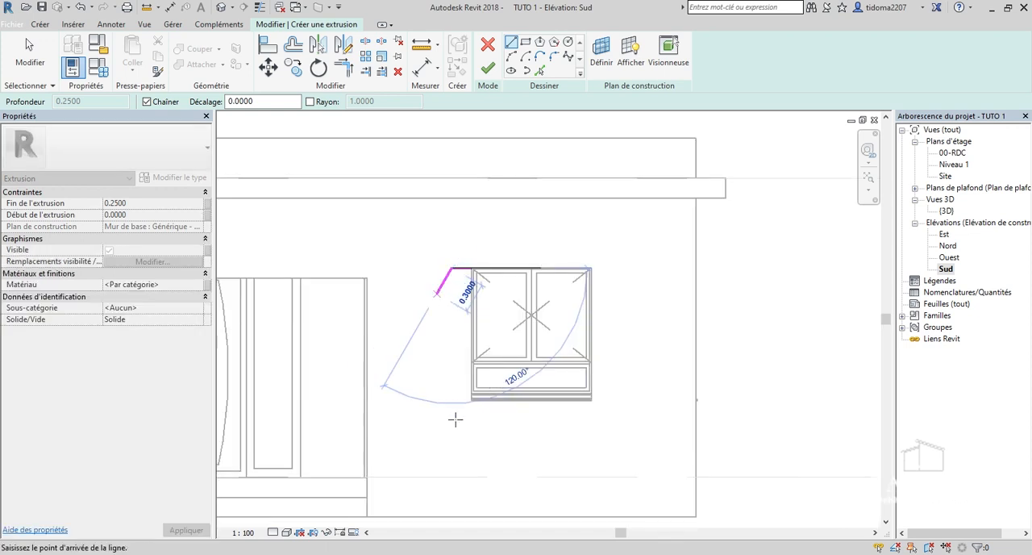
scroll(443, 436, up, 1)
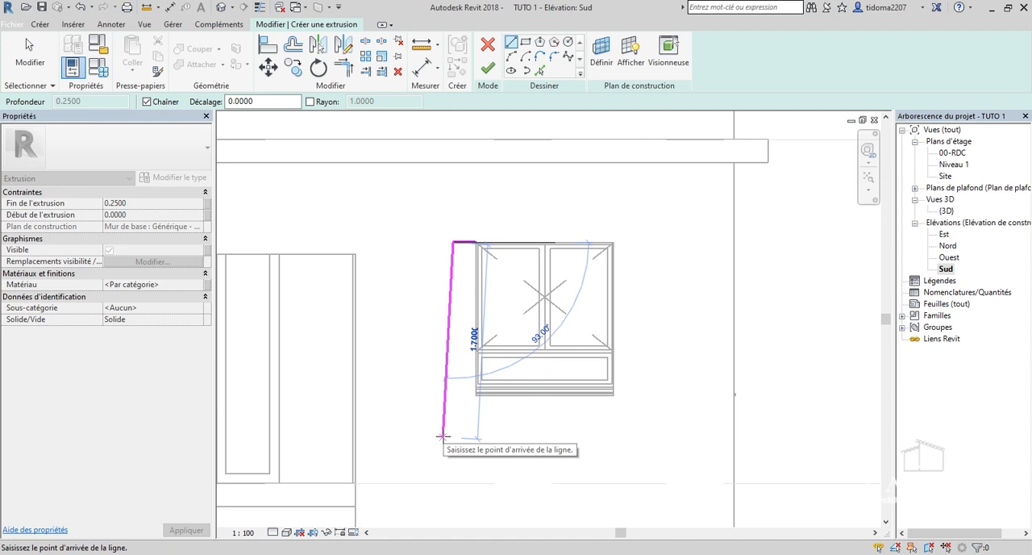
key(Escape)
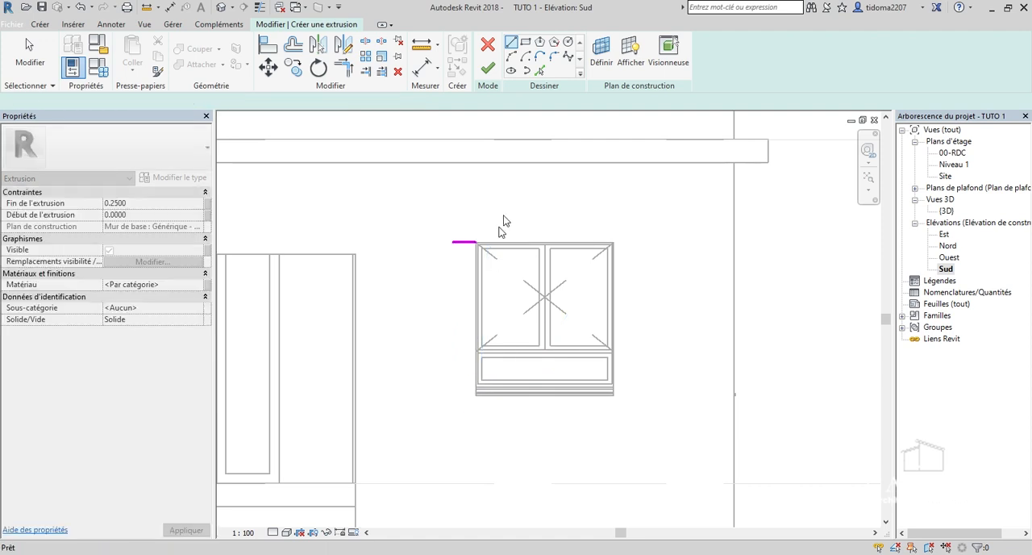
Sketch a vertical line along the window's door-side edge, from its upper corner down to the underside of the sill.
scroll(486, 240, up, 3)
click(423, 280)
scroll(425, 276, down, 2)
scroll(420, 307, down, 3)
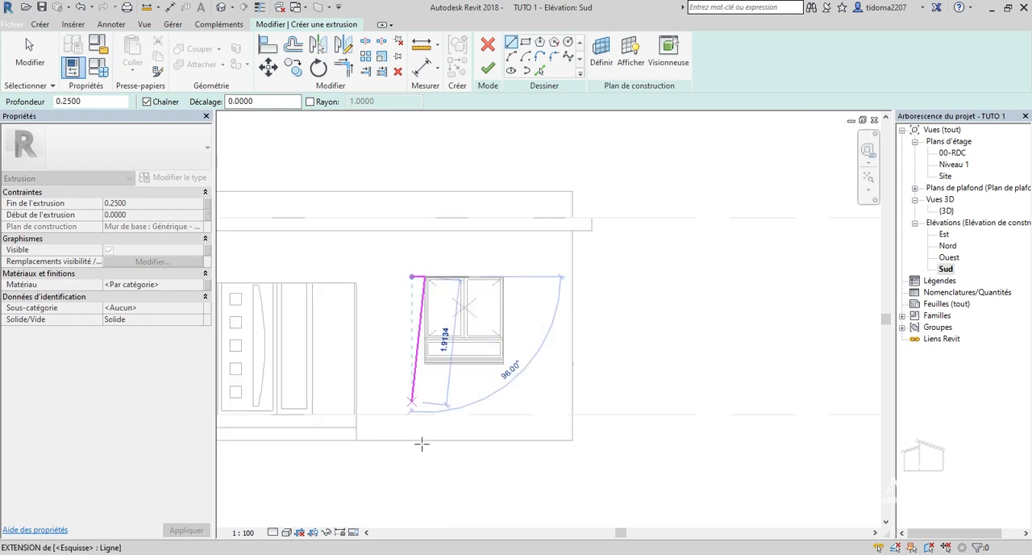
scroll(423, 371, up, 2)
scroll(423, 365, up, 3)
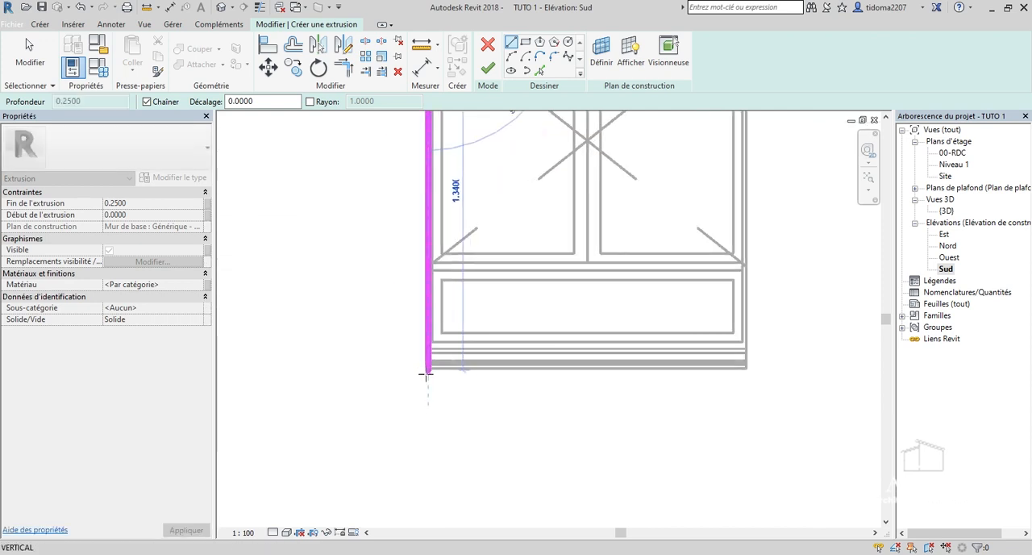
click(428, 367)
Complete the L-shaped profile with a 0.2 m thick, 2.2 m long arm below the window, and finish the extrusion and in-place component.
scroll(426, 368, down, 4)
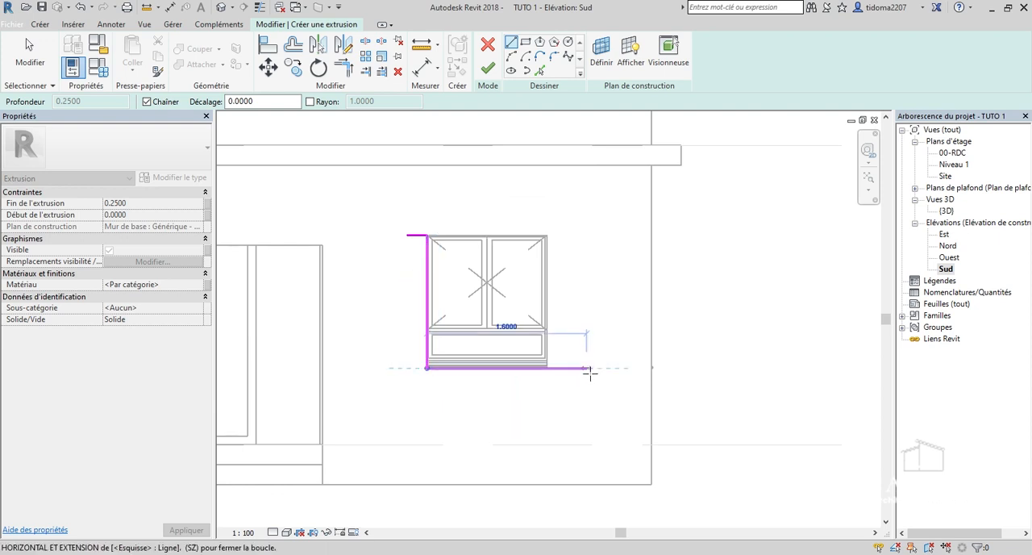
click(648, 369)
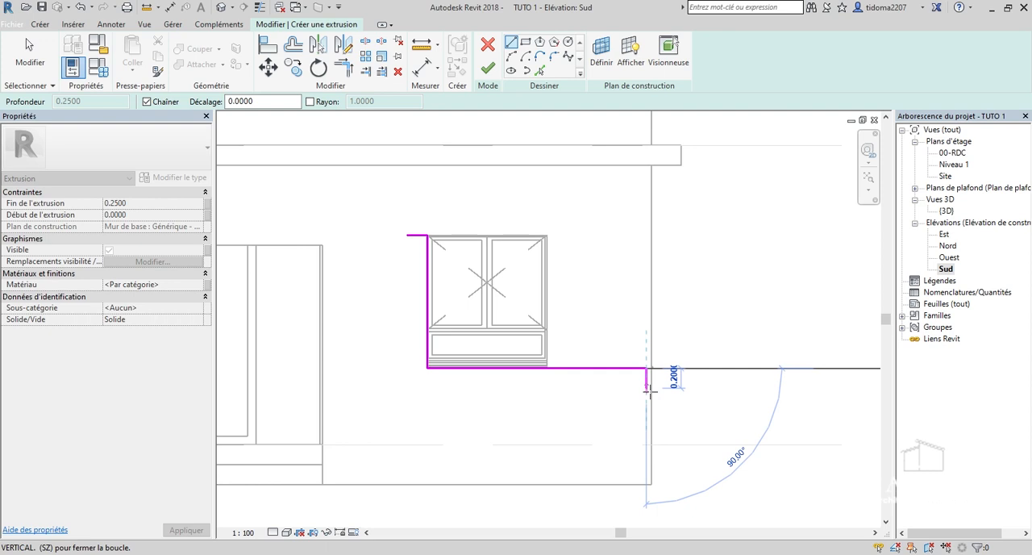
click(647, 388)
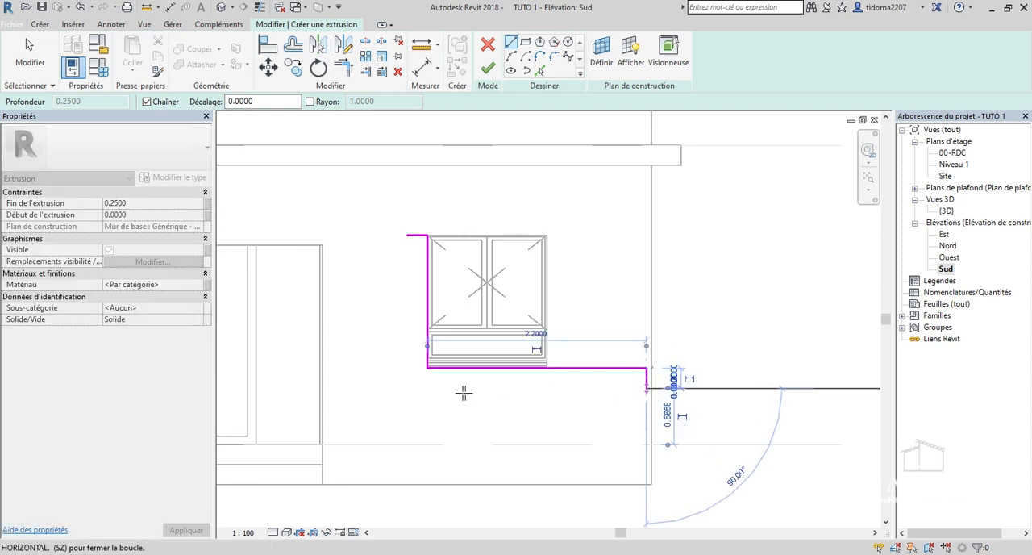
click(408, 387)
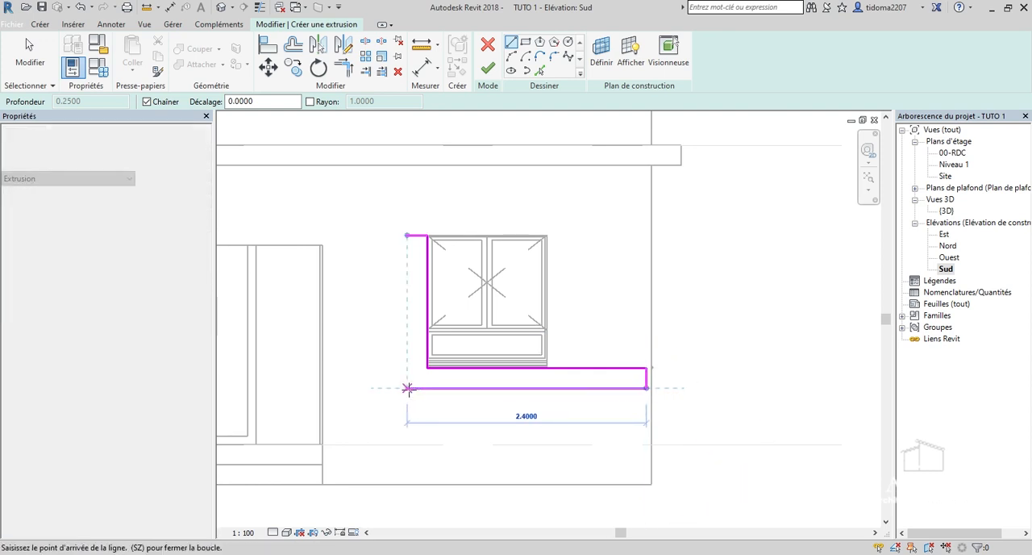
click(407, 234)
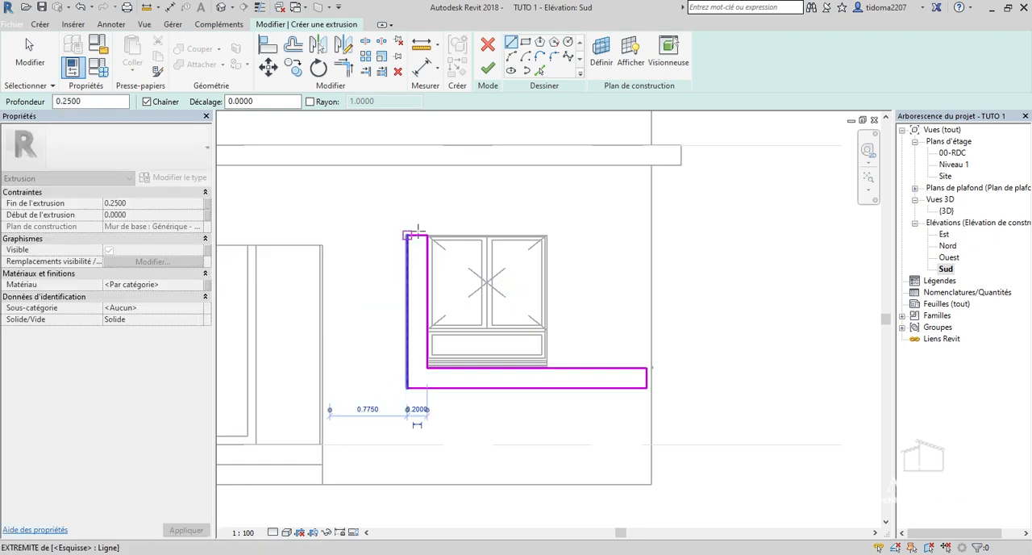
click(486, 68)
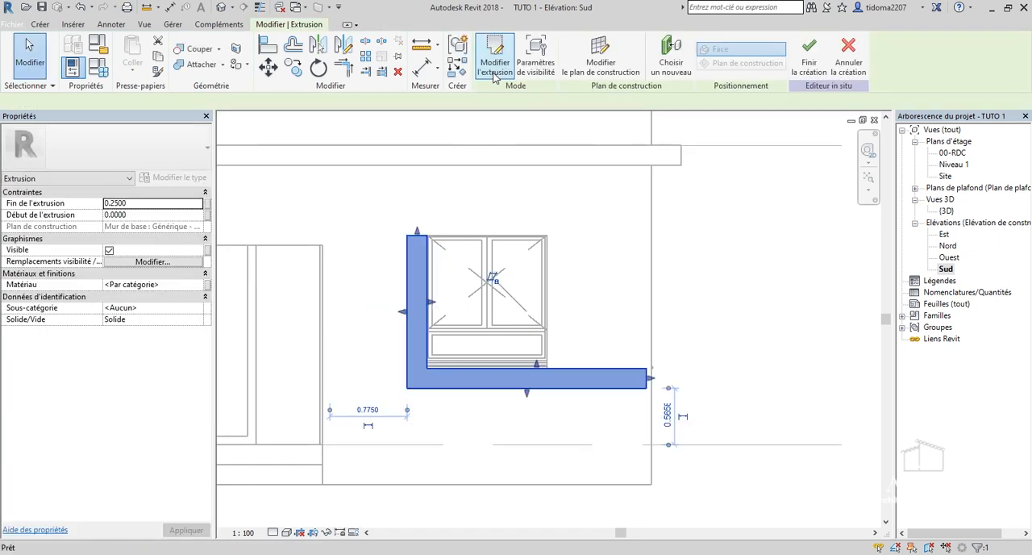
click(807, 65)
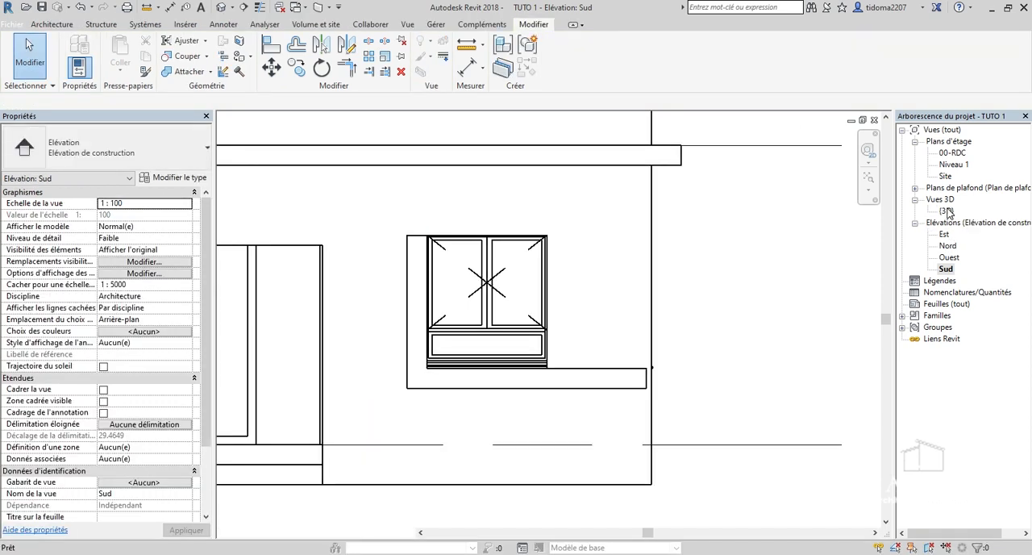
Open the 3D view and examine the L-shaped frame around the front window from several angles.
double_click(946, 211)
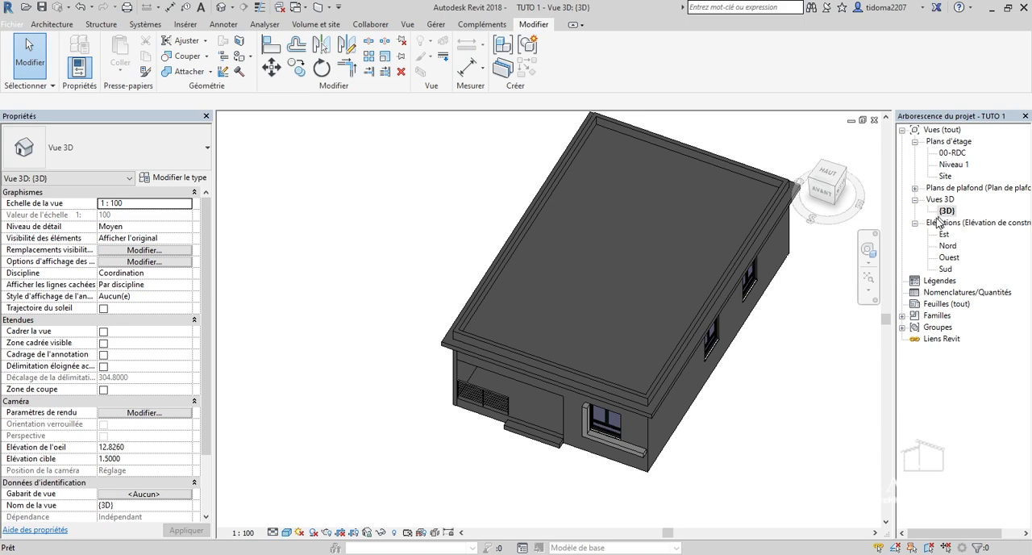
mouse_move(835, 193)
mouse_down()
mouse_move(855, 123)
mouse_move(896, 129)
mouse_up()
scroll(322, 366, up, 3)
scroll(417, 374, down, 5)
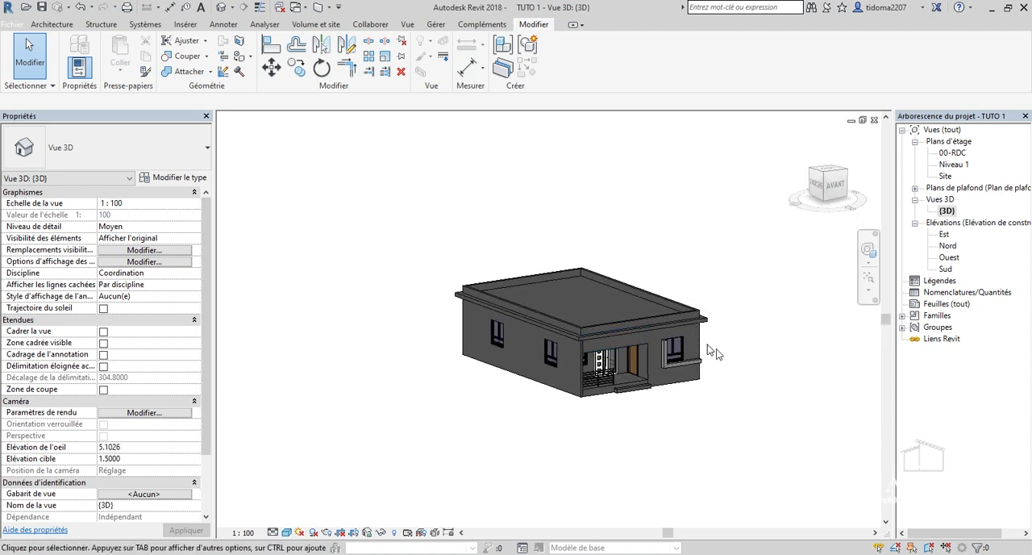
scroll(708, 349, up, 5)
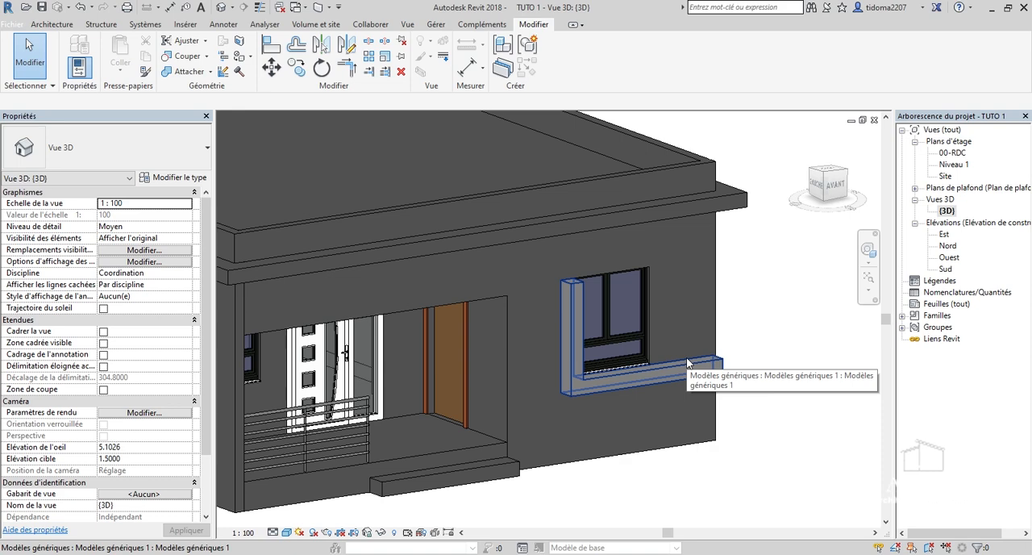
scroll(686, 363, up, 3)
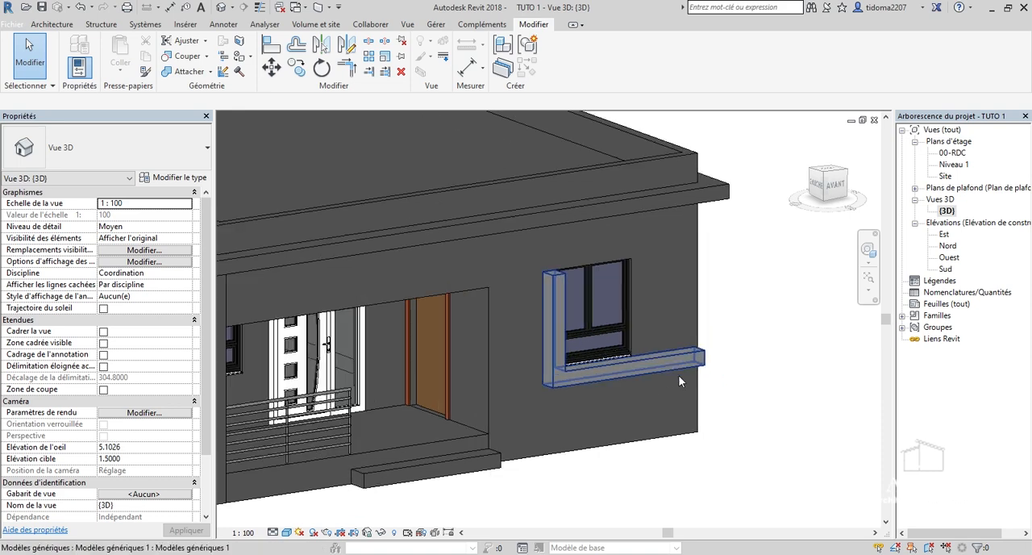
scroll(522, 305, down, 5)
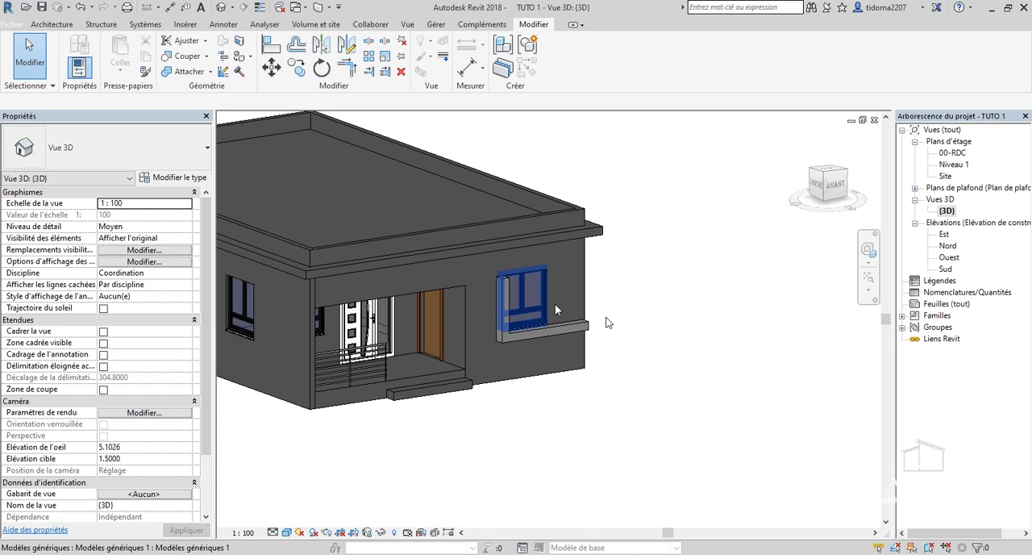
scroll(555, 304, up, 3)
In the front-facing 3D view, extend the frame's vertical arm up to the underside of the overhanging slab.
click(826, 184)
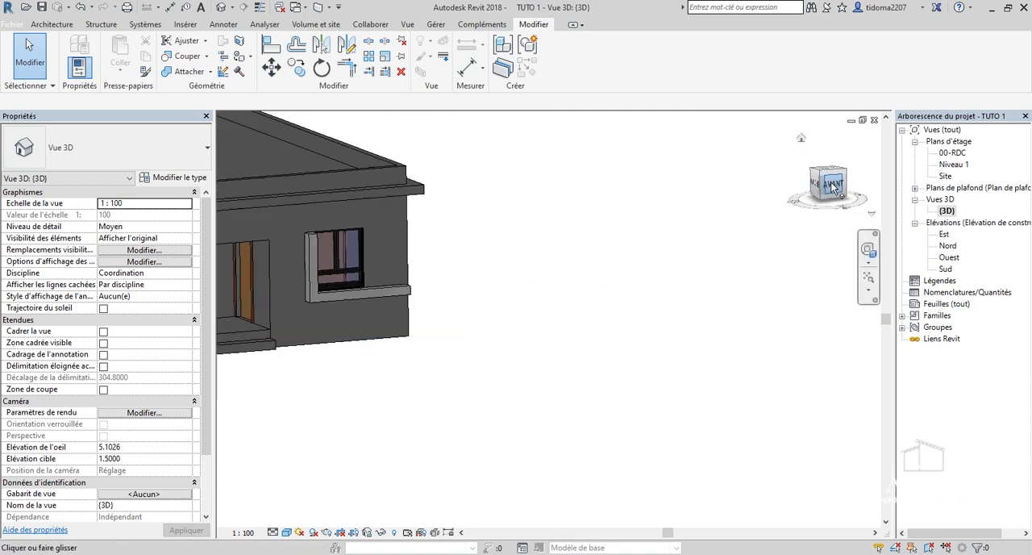
scroll(590, 316, up, 6)
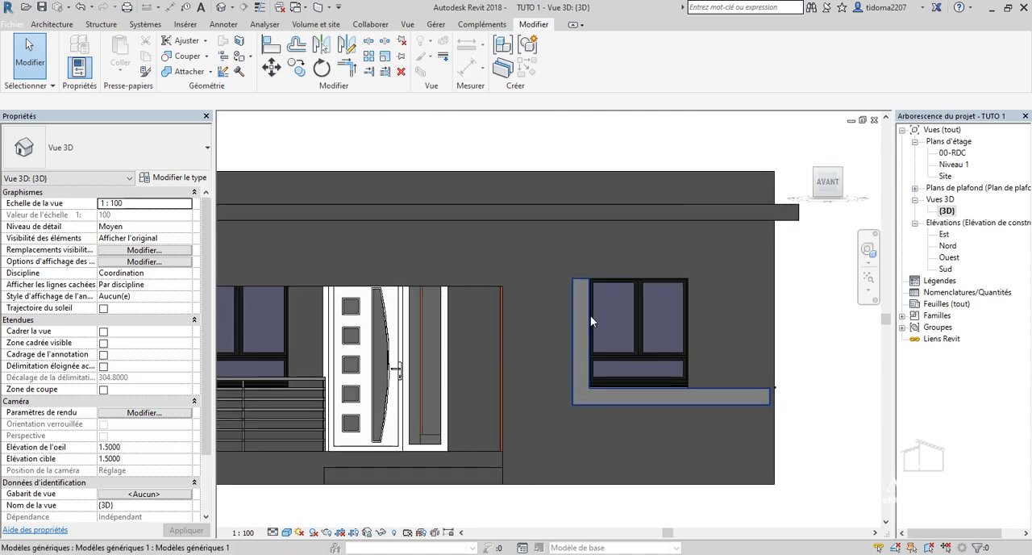
click(569, 352)
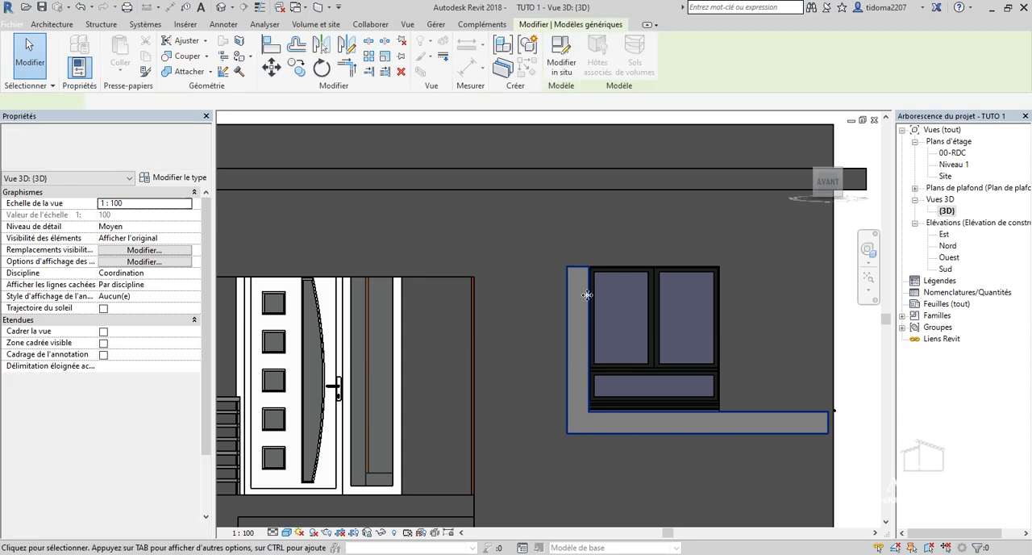
scroll(553, 266, up, 1)
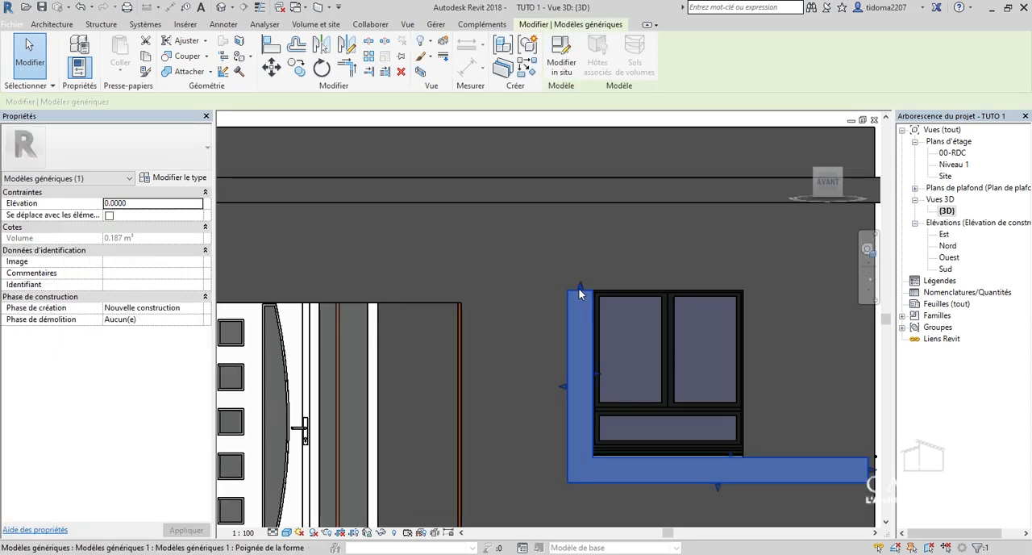
drag(578, 286, 585, 209)
scroll(528, 266, down, 4)
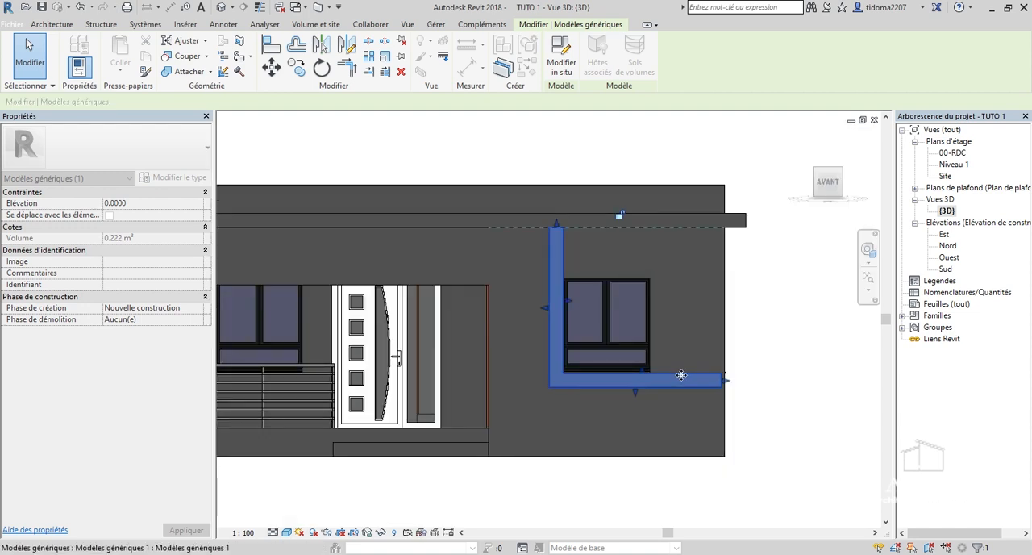
Shorten the frame's horizontal arm so it ends flush with the window's outer edge.
scroll(680, 372, up, 2)
drag(740, 386, 637, 376)
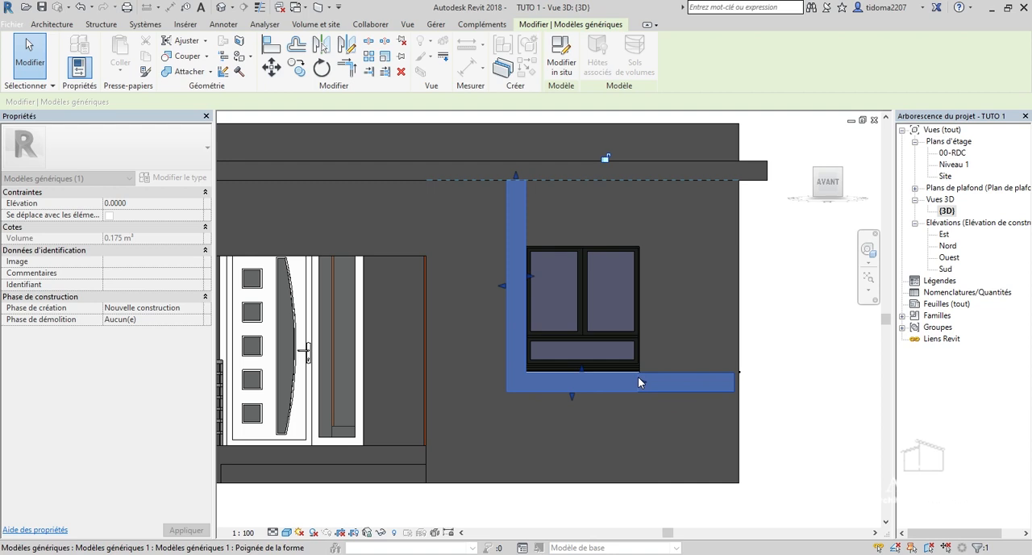
scroll(638, 377, up, 4)
scroll(642, 376, up, 4)
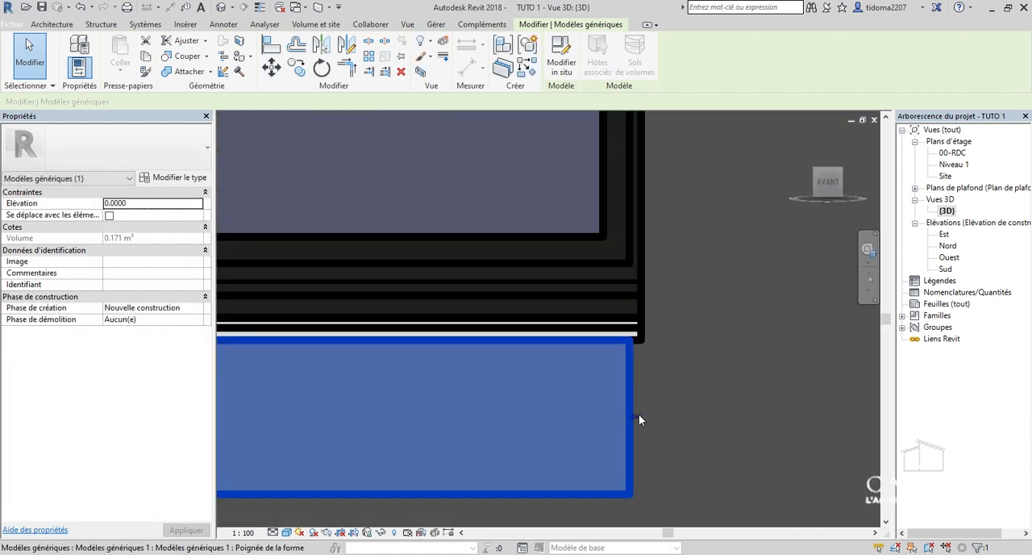
drag(633, 415, 645, 409)
scroll(645, 409, down, 6)
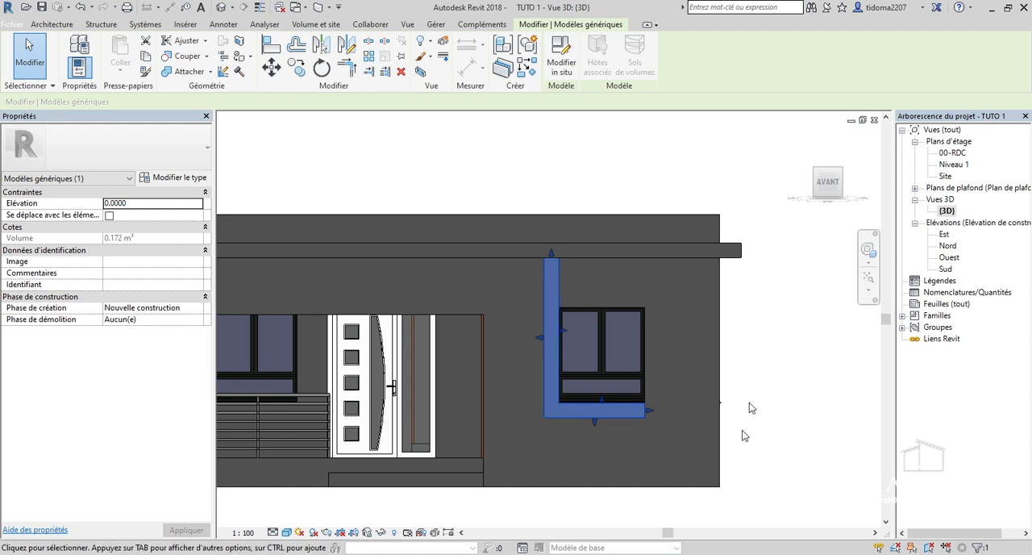
Examine the reshaped window frame and the front facade in the 3D view.
scroll(645, 314, down, 1)
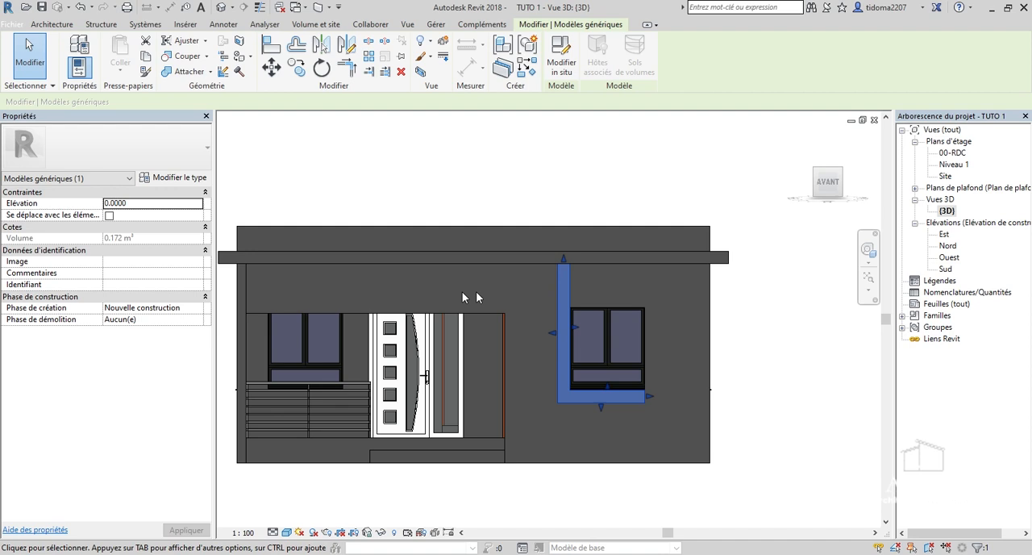
mouse_move(829, 184)
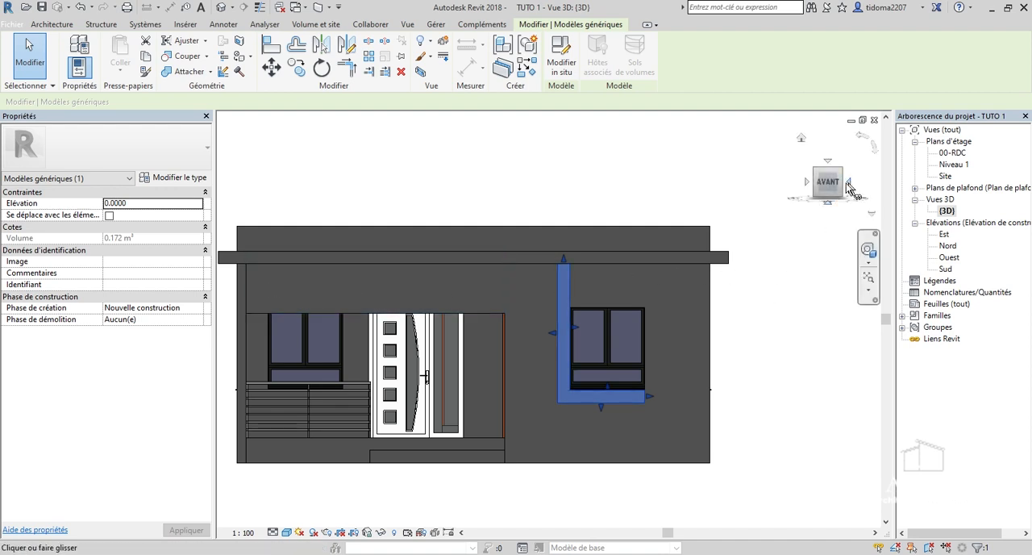
drag(851, 202, 859, 228)
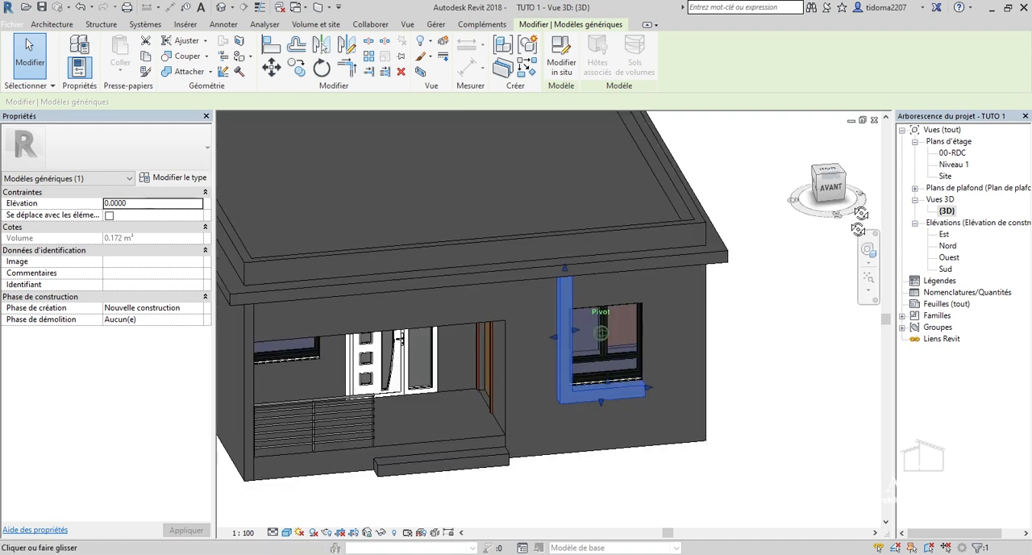
Examine the house with its front window frame from several sides in 3D and return to the home view.
click(789, 331)
scroll(765, 352, down, 2)
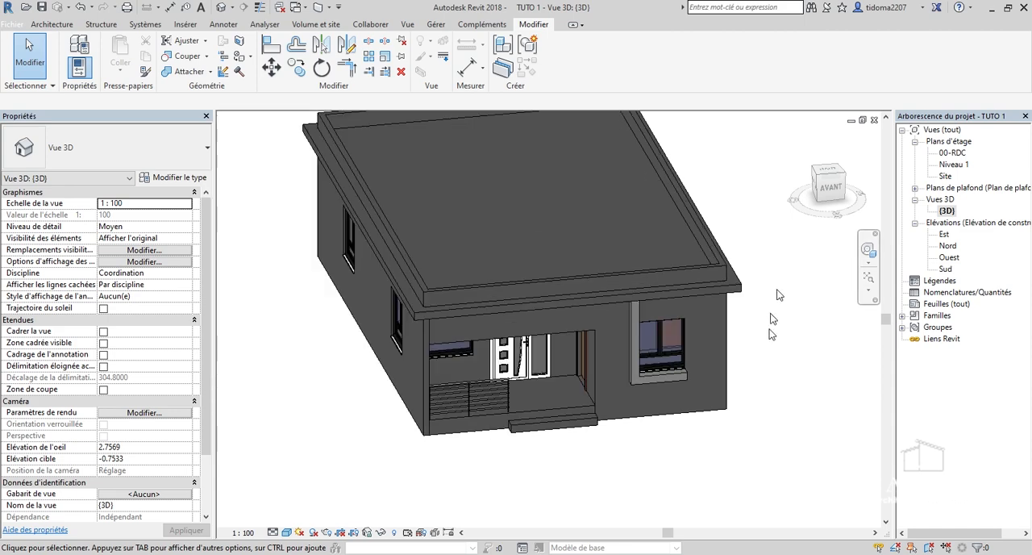
scroll(777, 290, up, 1)
mouse_move(828, 186)
mouse_down()
mouse_move(861, 178)
mouse_move(863, 198)
mouse_move(783, 210)
mouse_up()
scroll(783, 209, down, 2)
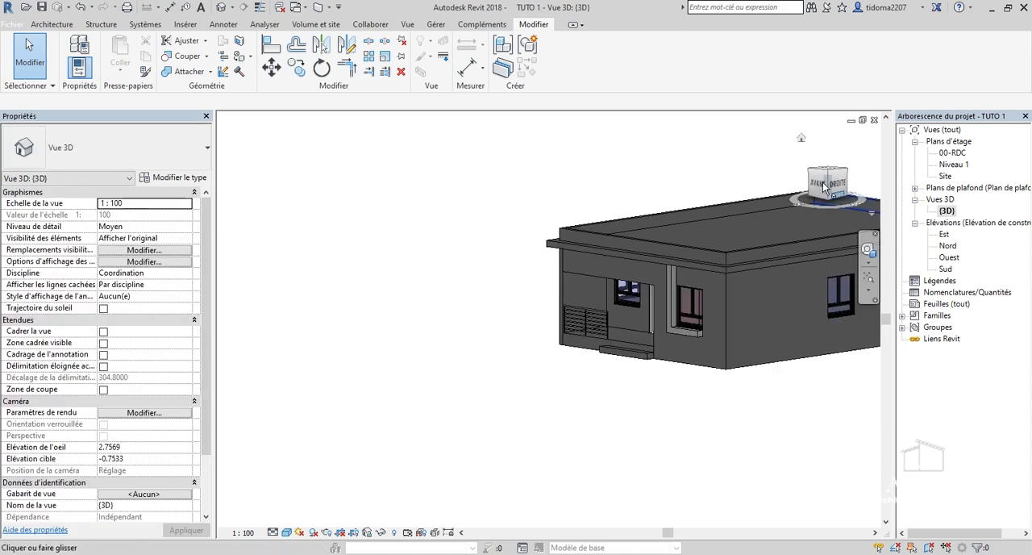
click(826, 190)
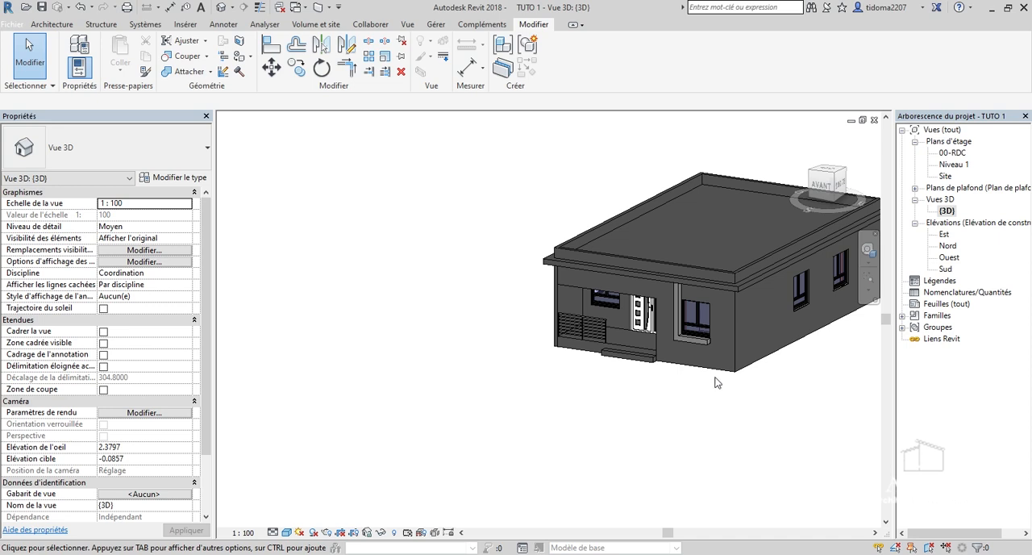
scroll(703, 386, down, 5)
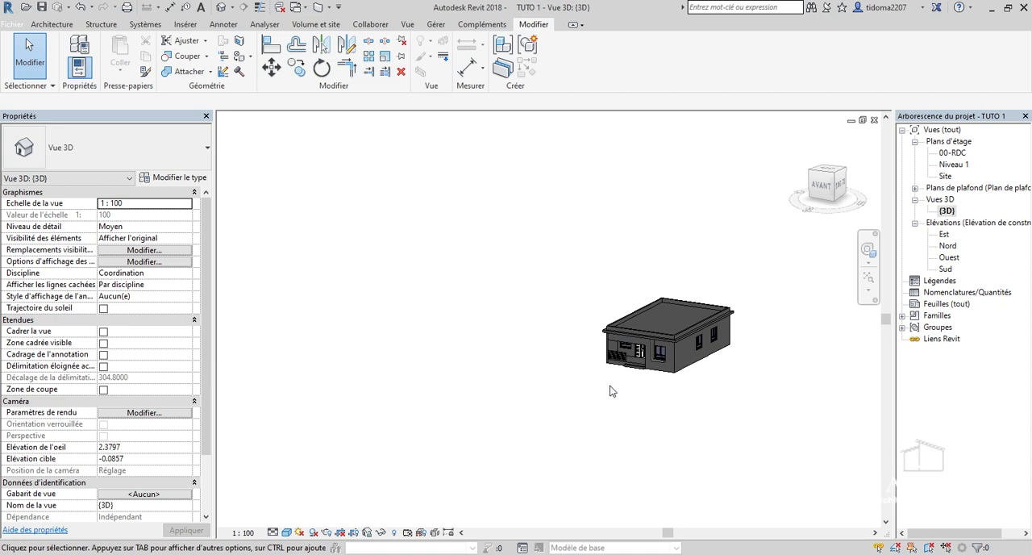
scroll(659, 350, up, 5)
scroll(645, 382, up, 4)
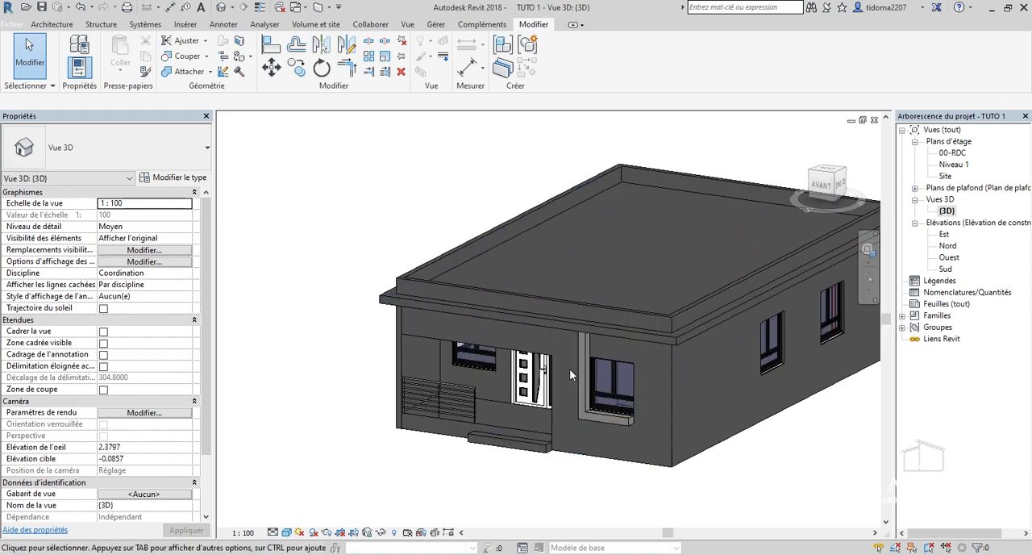
scroll(542, 184, down, 3)
mouse_move(824, 184)
mouse_down()
mouse_move(807, 206)
mouse_move(753, 216)
mouse_move(701, 208)
mouse_move(641, 234)
mouse_move(617, 189)
mouse_move(562, 147)
mouse_move(520, 146)
mouse_move(608, 197)
mouse_move(637, 173)
mouse_move(584, 187)
mouse_move(545, 151)
mouse_move(494, 192)
mouse_up()
drag(887, 120, 836, 100)
click(800, 142)
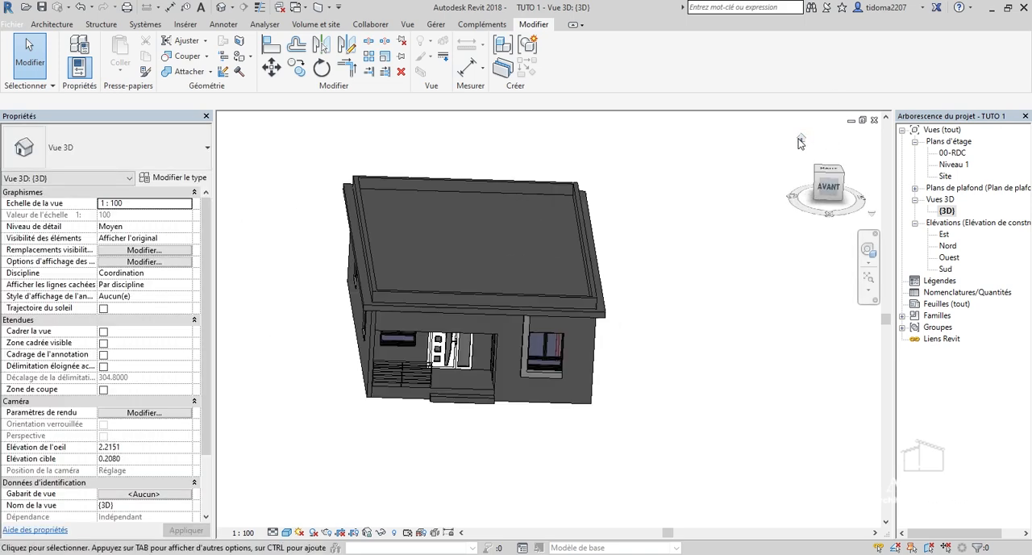
On the 00-RDC plan, draw a rectangular Générique - 150 mm enclosure wall around the house, 1.5 m high and about 11.7 by 16 m.
double_click(952, 154)
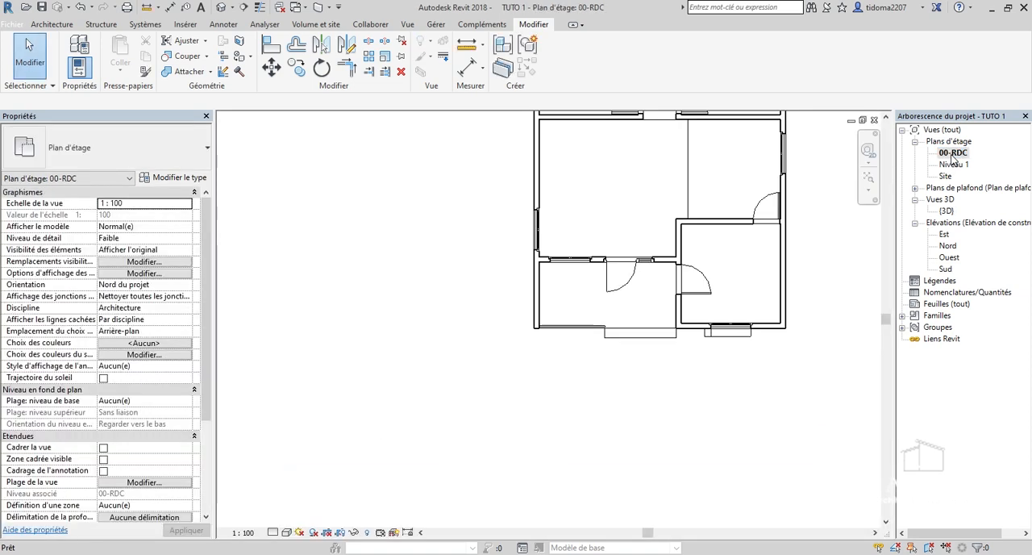
scroll(624, 434, down, 3)
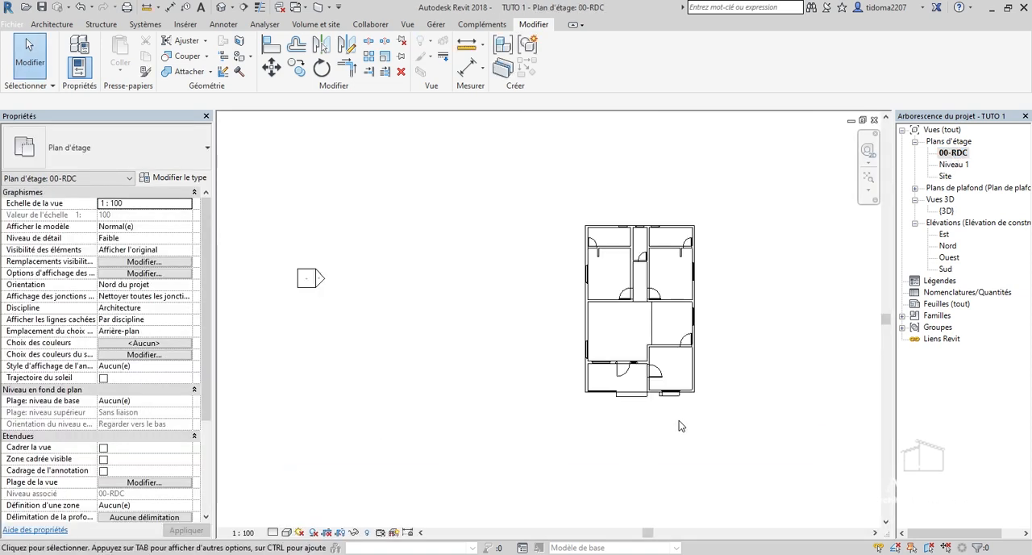
click(51, 24)
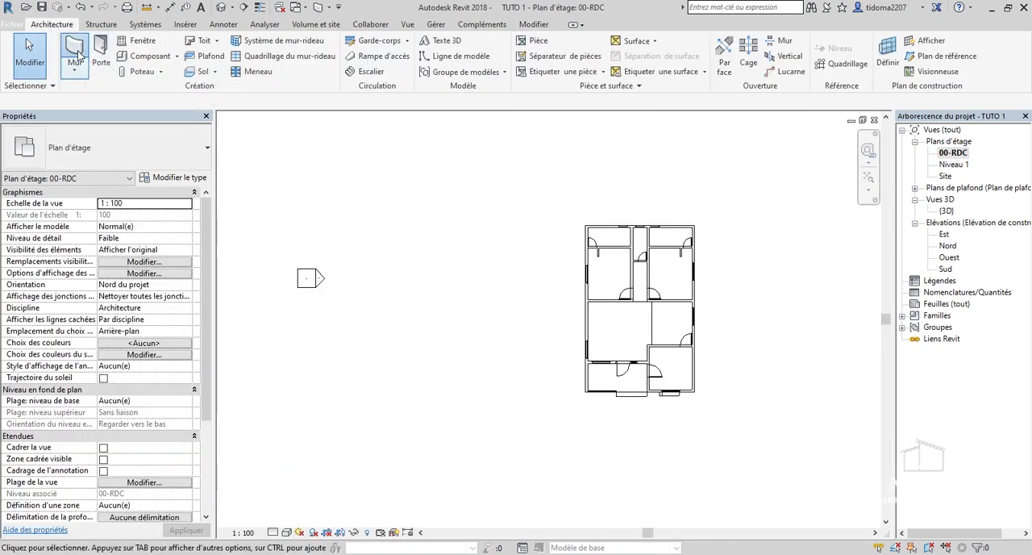
click(77, 52)
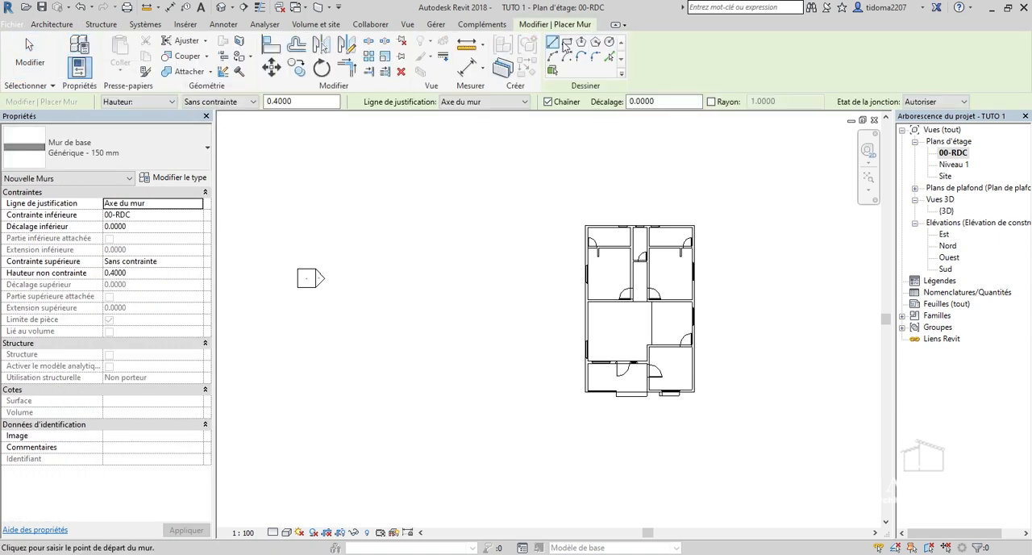
click(567, 42)
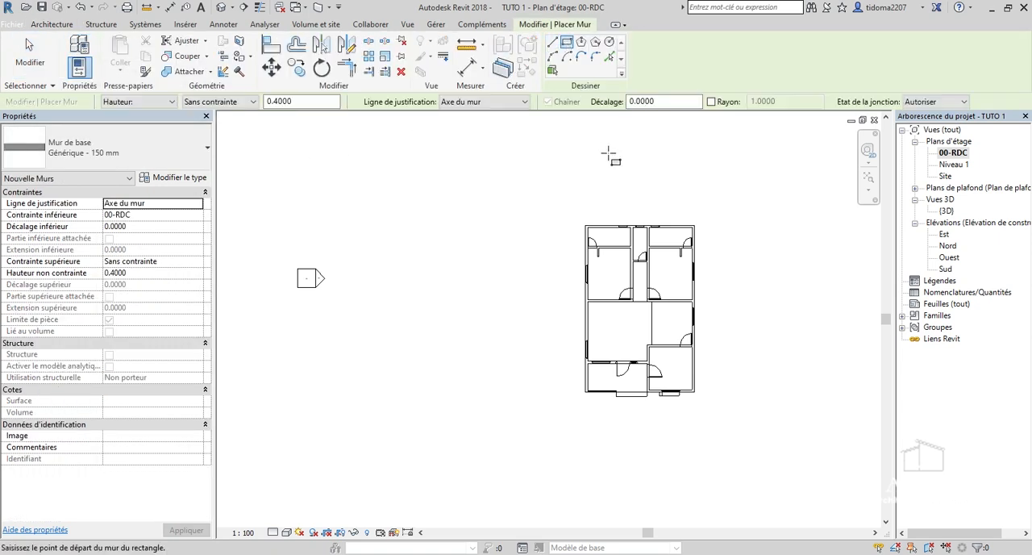
scroll(566, 211, up, 1)
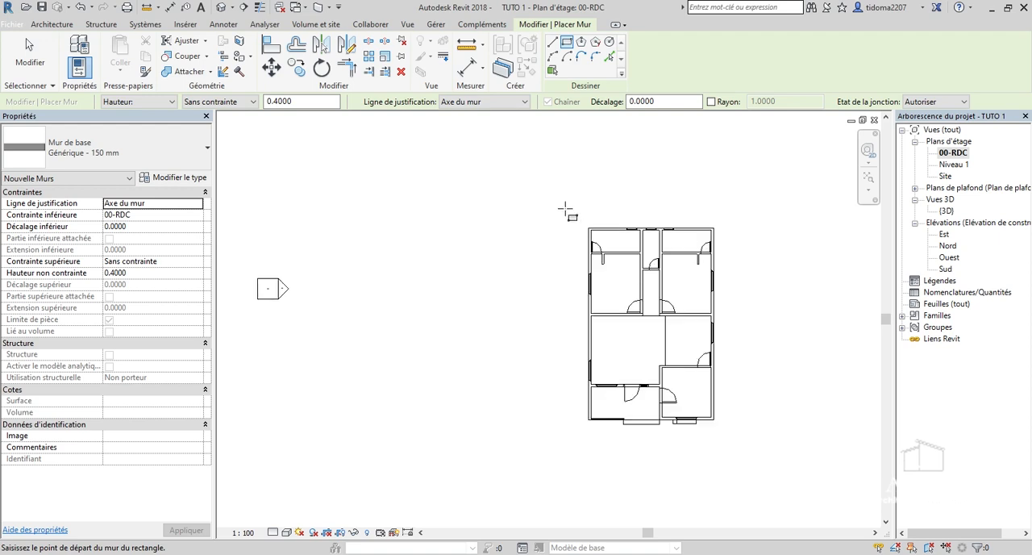
scroll(567, 211, down, 1)
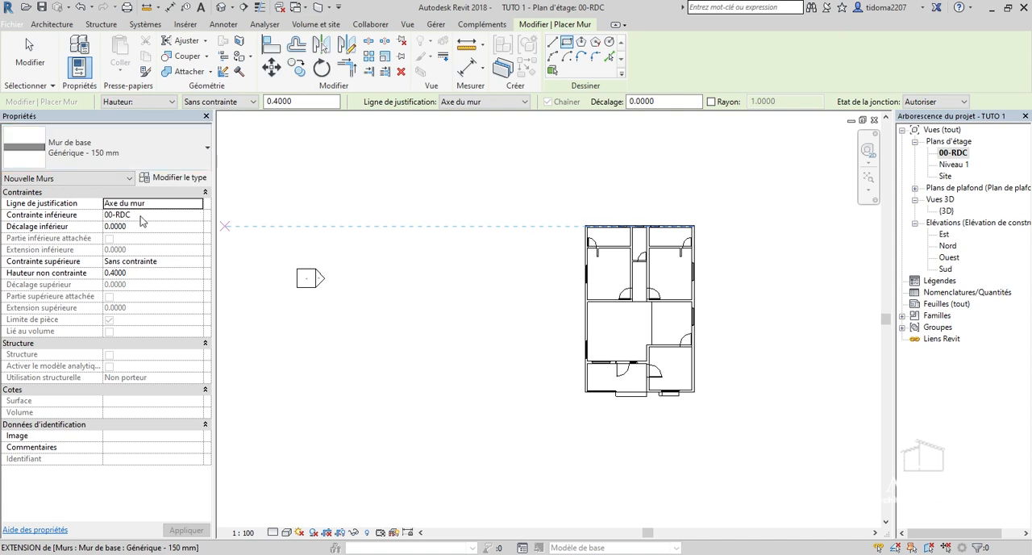
click(146, 276)
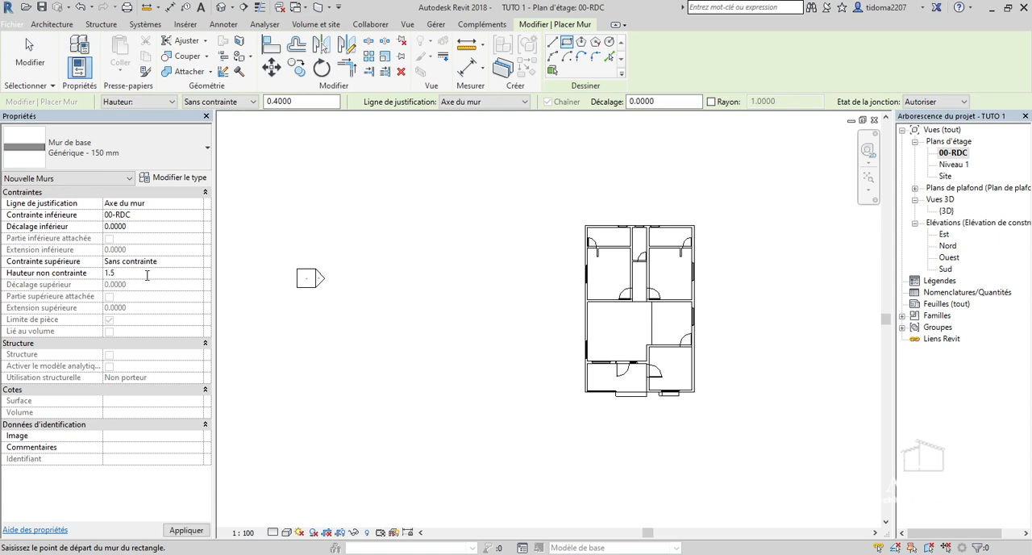
text(1.5)
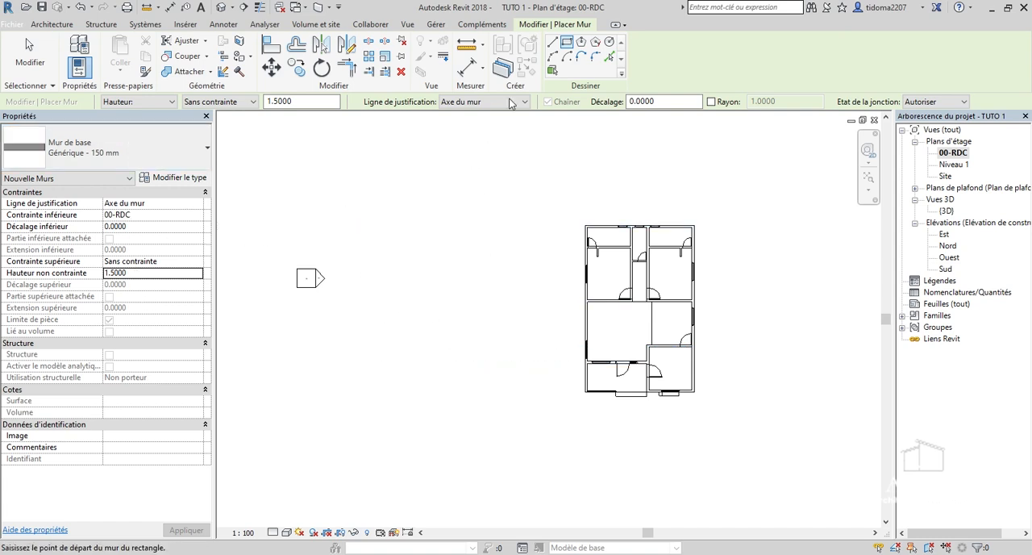
click(557, 198)
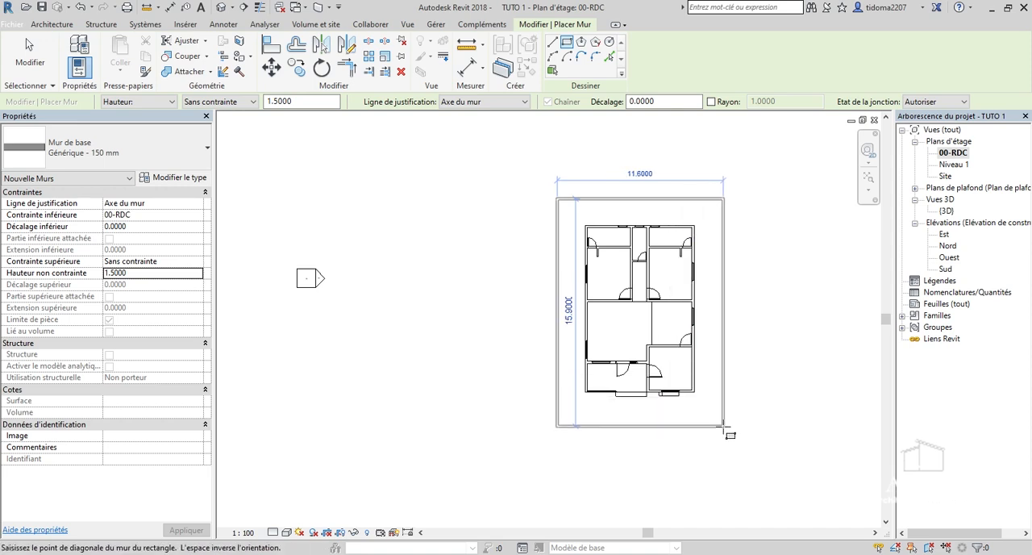
click(724, 428)
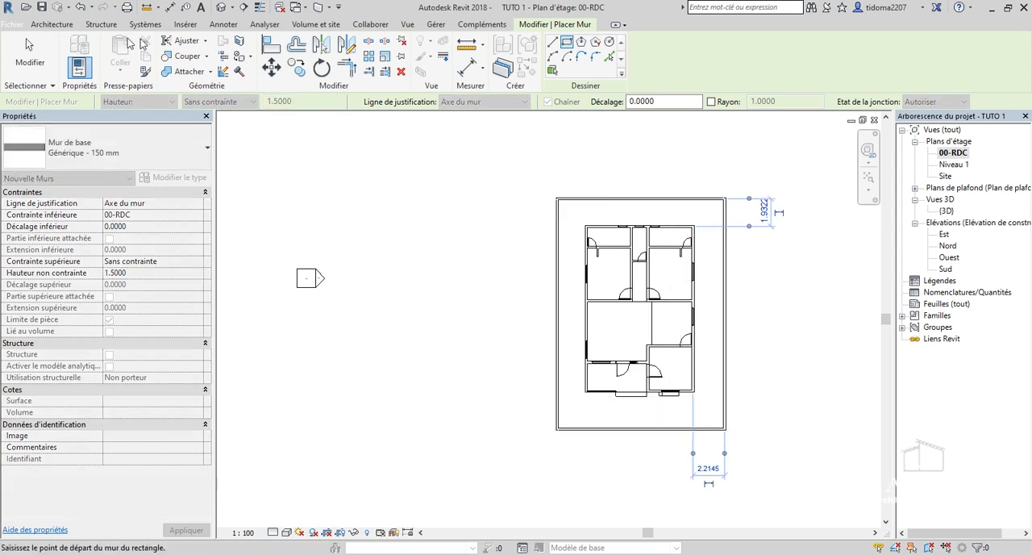
key(Escape)
key(Escape)
Add an aligned dimension between the house's east outer wall face and the inner face of the enclosure wall.
scroll(664, 218, up, 5)
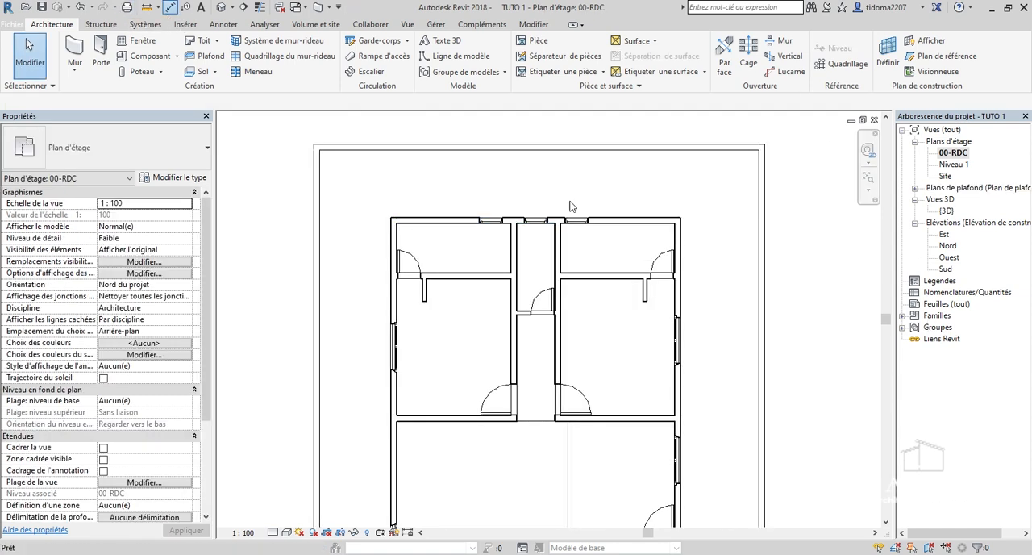
click(170, 8)
scroll(702, 242, up, 5)
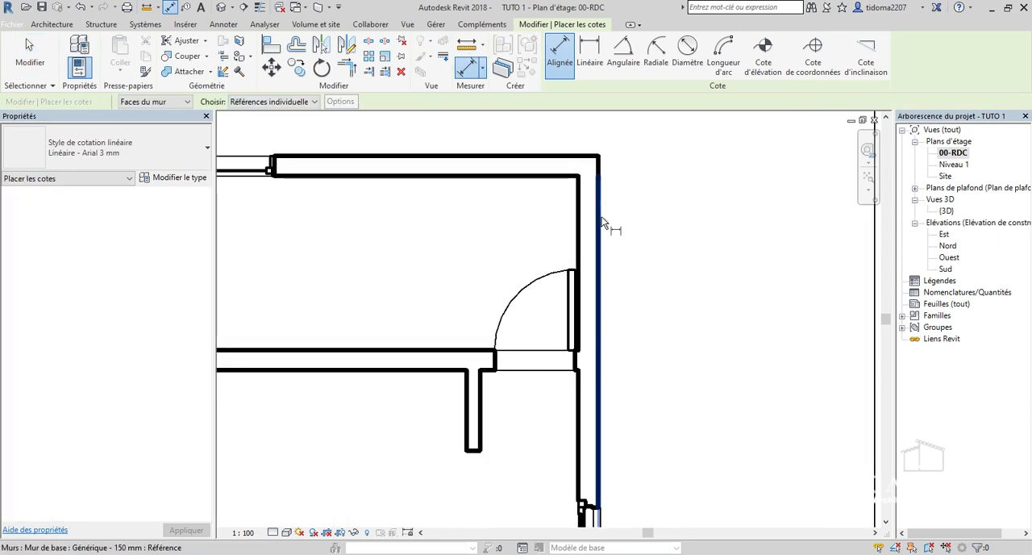
click(599, 215)
scroll(602, 216, down, 5)
click(746, 252)
click(723, 250)
Dimension the gap between the house's west outer wall face and the enclosure wall beside it.
scroll(533, 234, down, 5)
middle_drag(347, 217, 436, 232)
scroll(436, 232, up, 5)
click(640, 283)
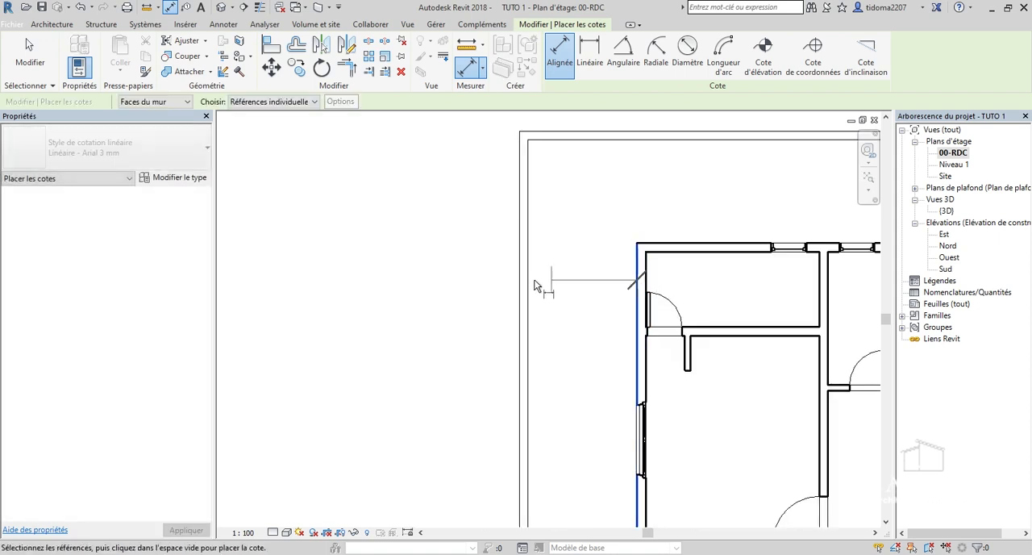
click(529, 280)
click(552, 287)
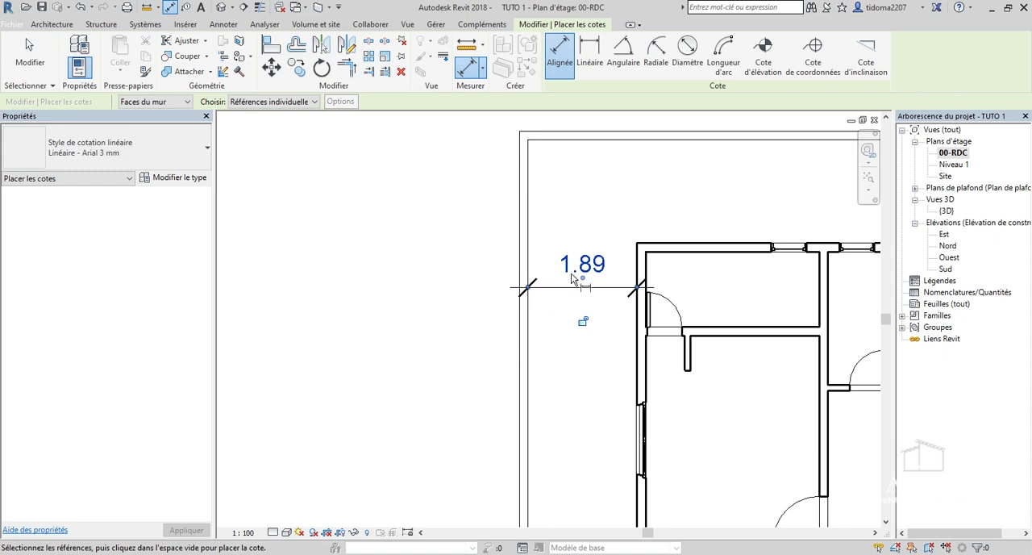
Dimension the gap between the house's rear outer wall face and the rear enclosure wall.
scroll(709, 255, up, 2)
click(709, 251)
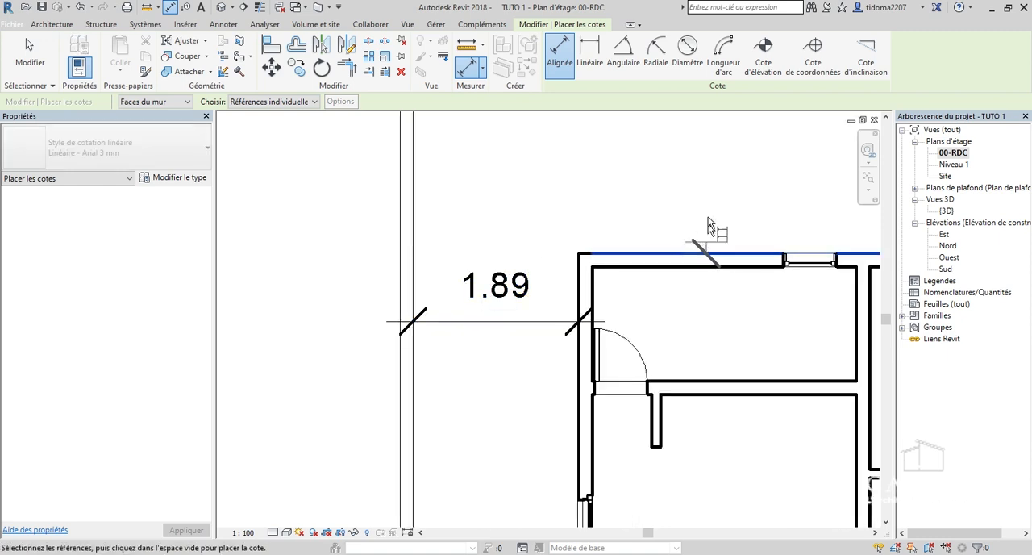
scroll(707, 229, down, 2)
click(692, 161)
click(678, 186)
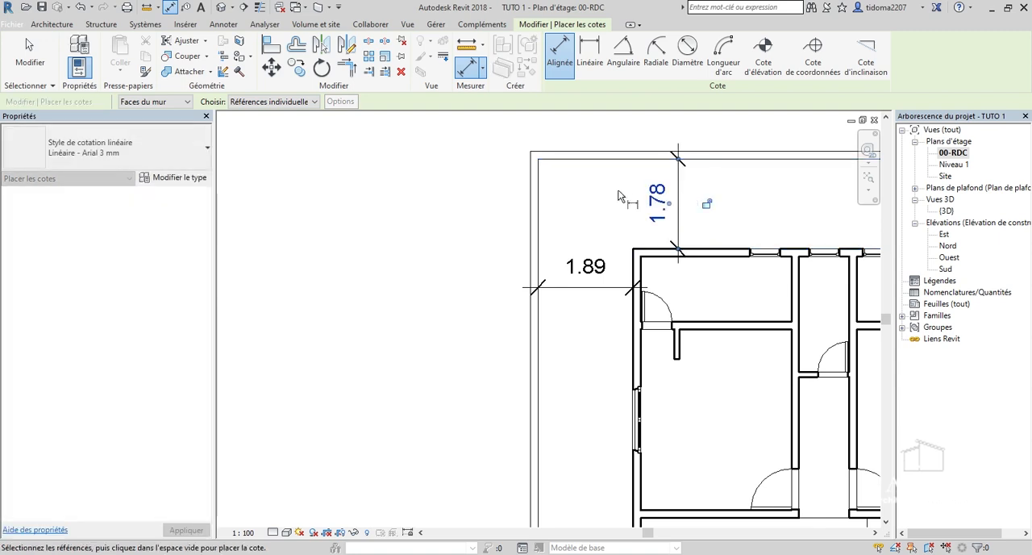
Dimension the gap between the house's front wall face near the window and the front enclosure wall.
scroll(544, 197, down, 1)
scroll(533, 204, down, 1)
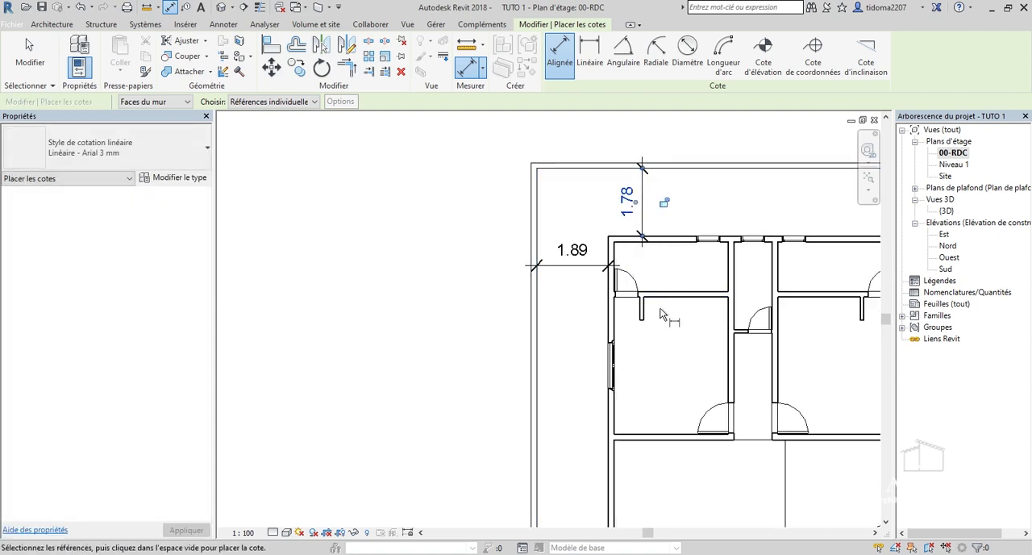
scroll(581, 260, down, 3)
scroll(695, 397, up, 3)
scroll(556, 445, up, 5)
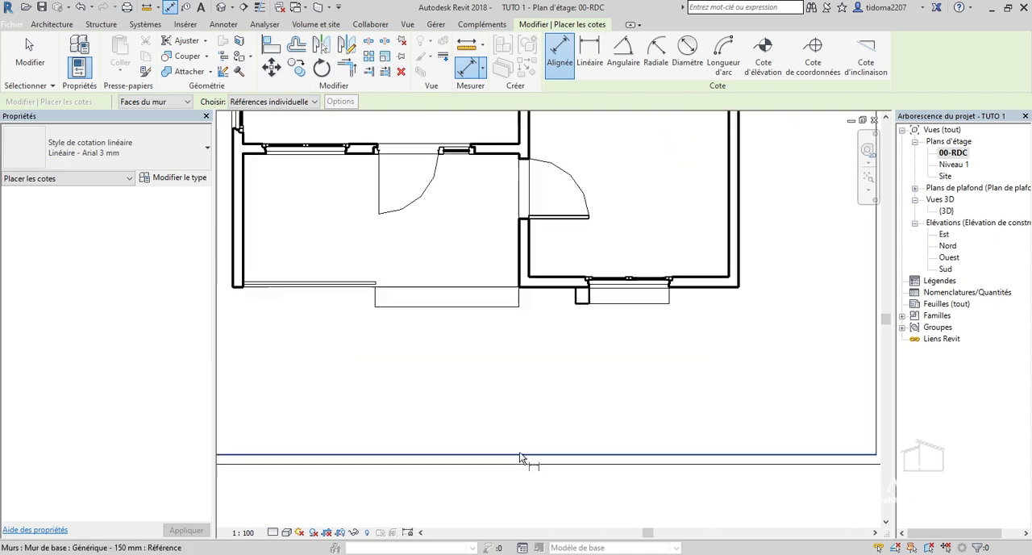
scroll(528, 368, down, 4)
scroll(484, 363, up, 2)
scroll(557, 307, down, 2)
scroll(622, 329, up, 2)
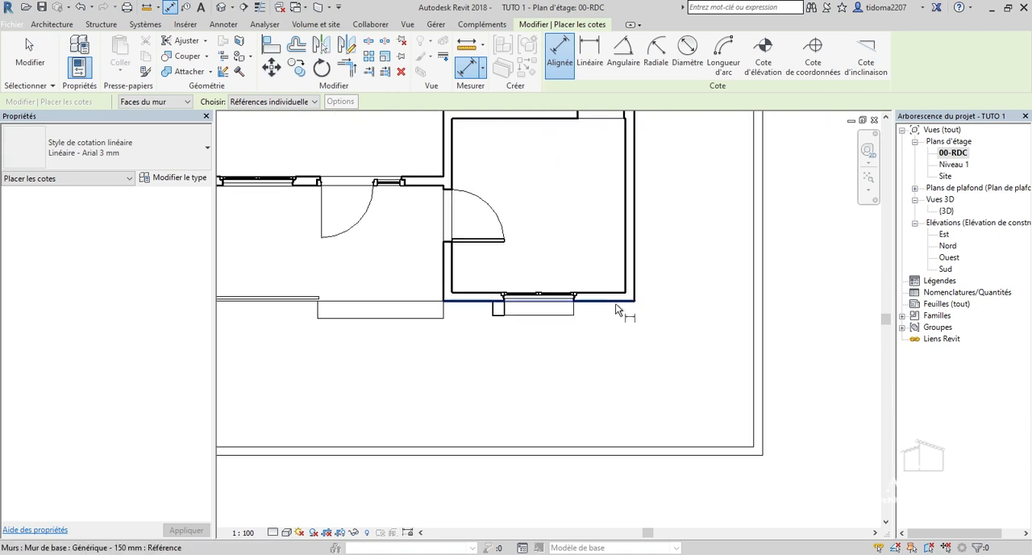
click(617, 302)
scroll(633, 455, up, 2)
click(634, 459)
click(716, 391)
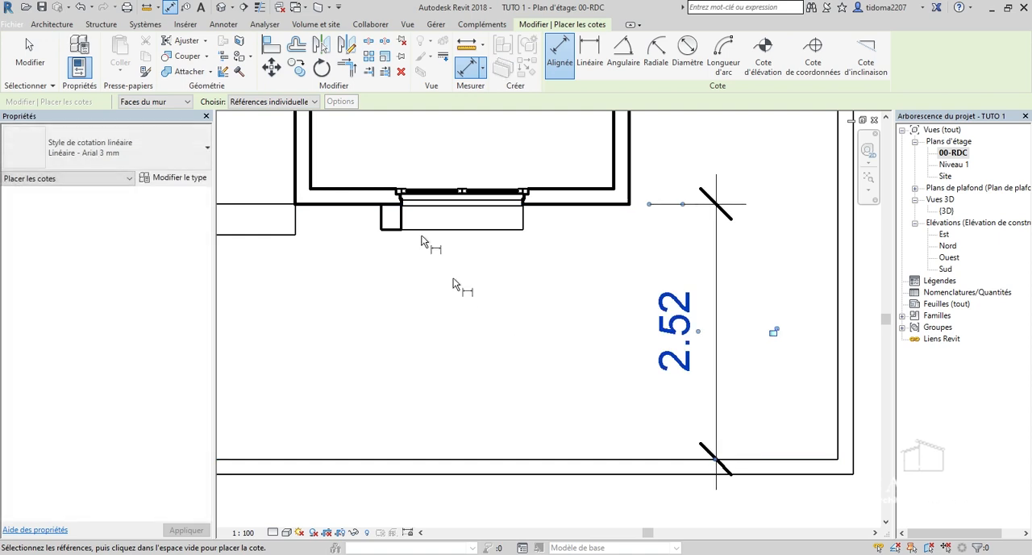
key(Escape)
key(Escape)
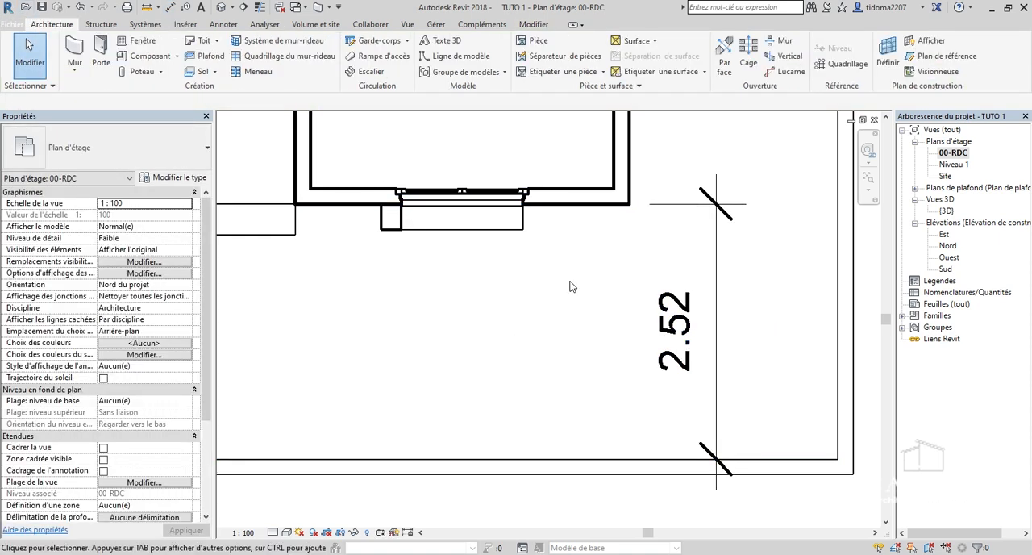
Move the front enclosure wall by setting its dimensioned distance from the house to 2.82 m.
scroll(569, 286, down, 2)
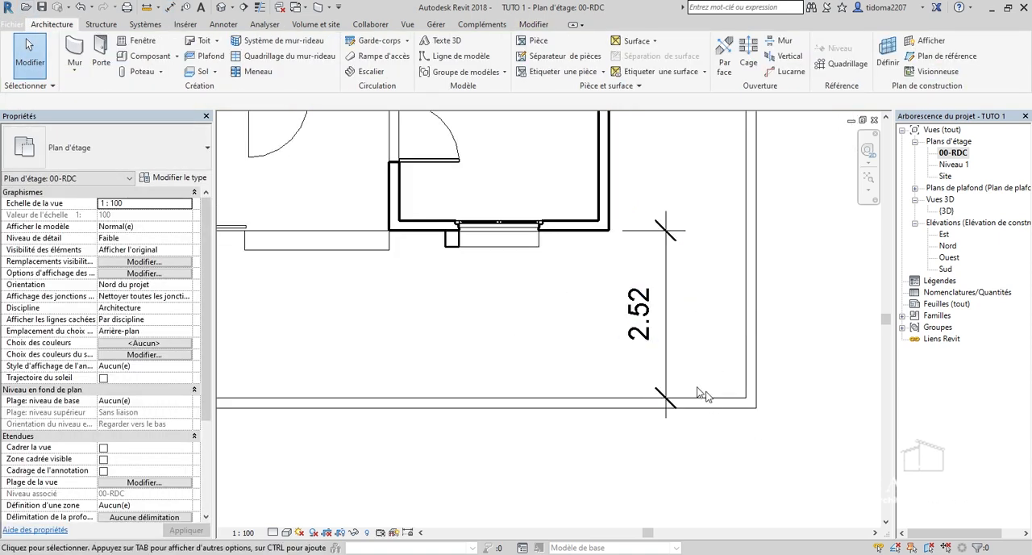
click(699, 400)
click(655, 320)
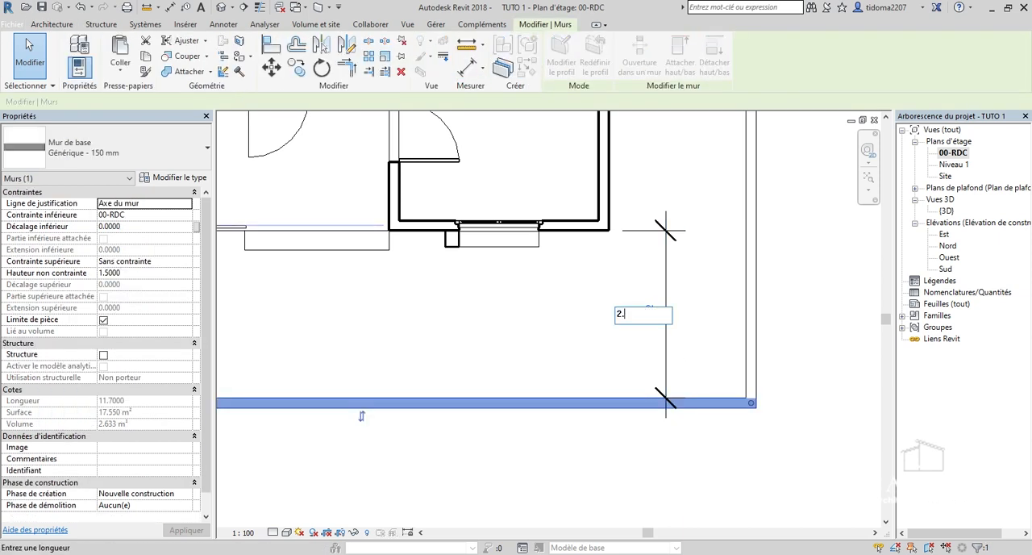
text(2.82)
key(Return)
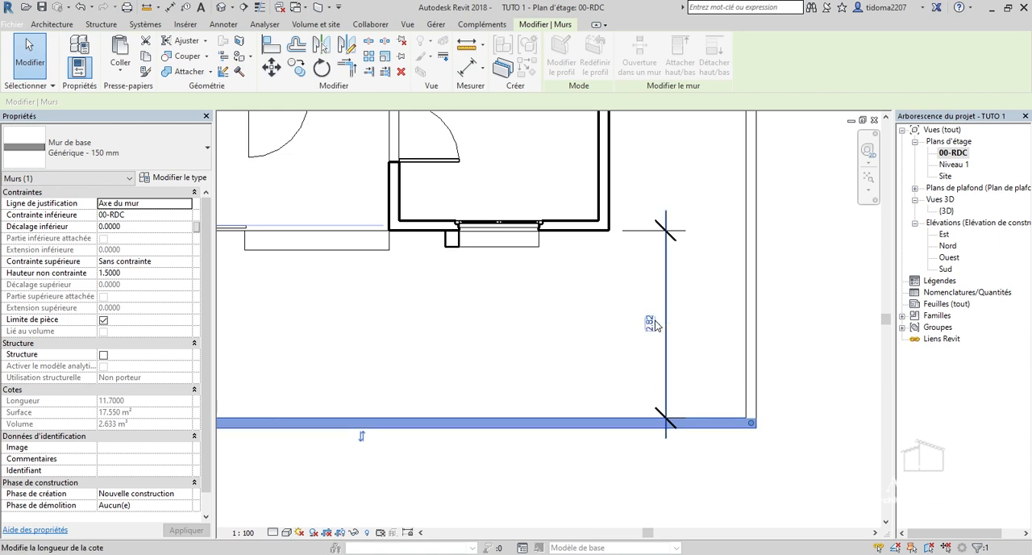
Move the east enclosure wall by setting its dimensioned distance from the house to 2.5 m.
scroll(712, 371, down, 2)
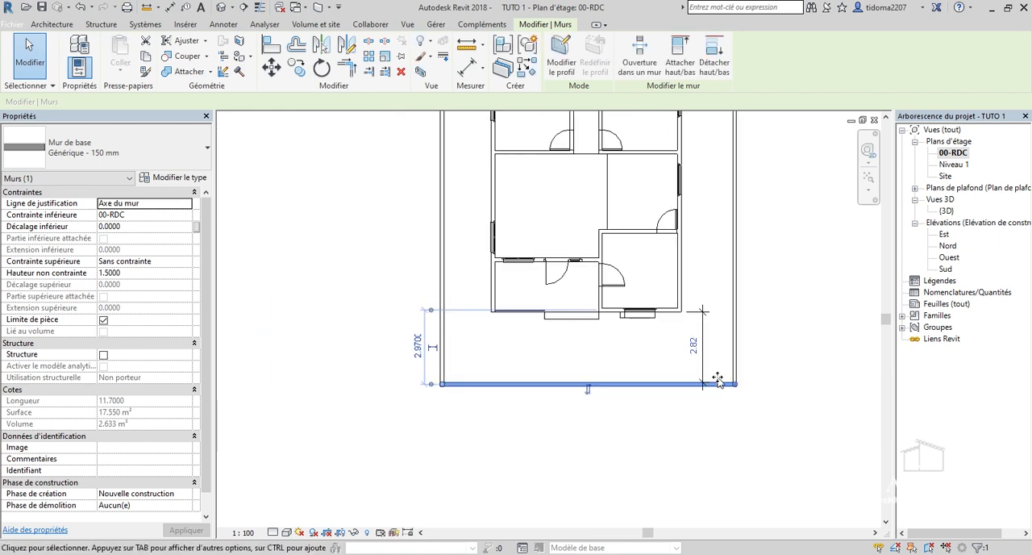
scroll(715, 378, down, 2)
scroll(717, 169, up, 1)
scroll(716, 169, up, 1)
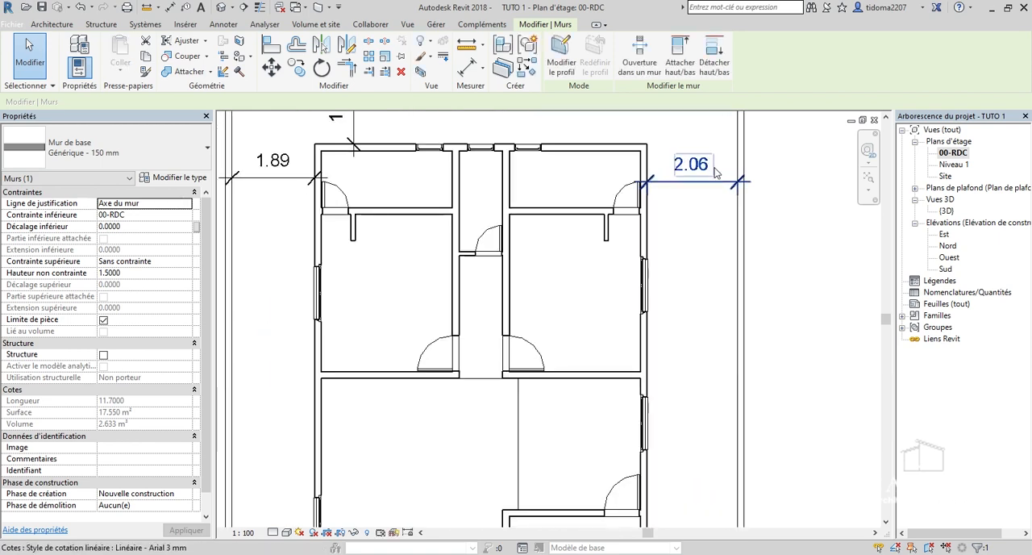
click(747, 247)
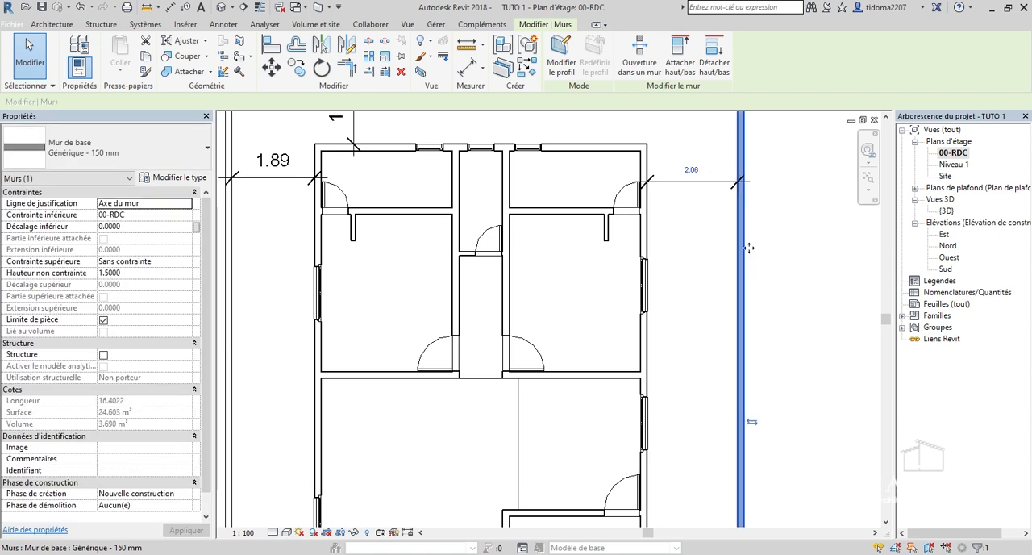
scroll(698, 164, up, 2)
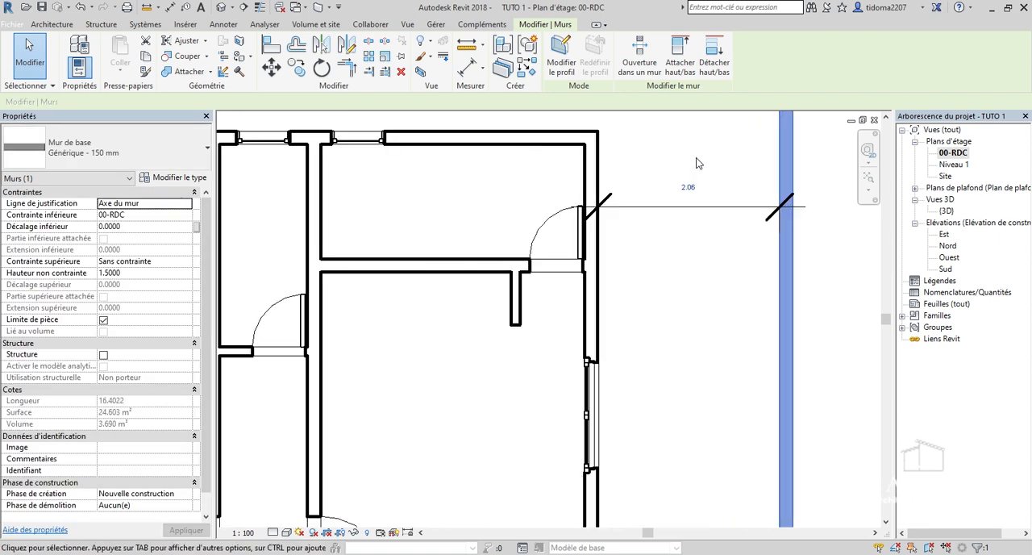
click(687, 186)
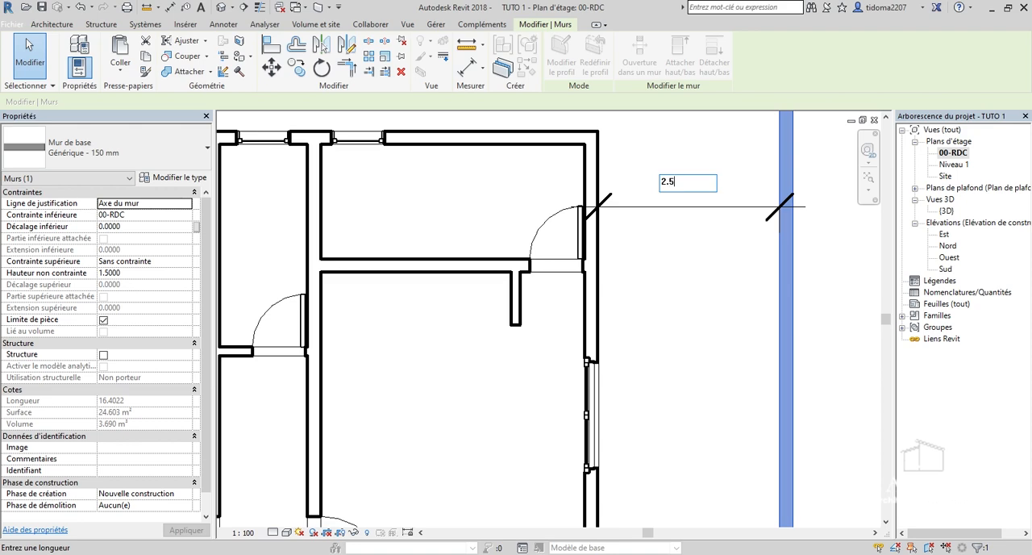
key(Return)
Move the west enclosure wall by setting its dimensioned distance from the house to 2.5 m.
scroll(771, 307, down, 3)
middle_drag(770, 307, 839, 301)
scroll(838, 302, down, 2)
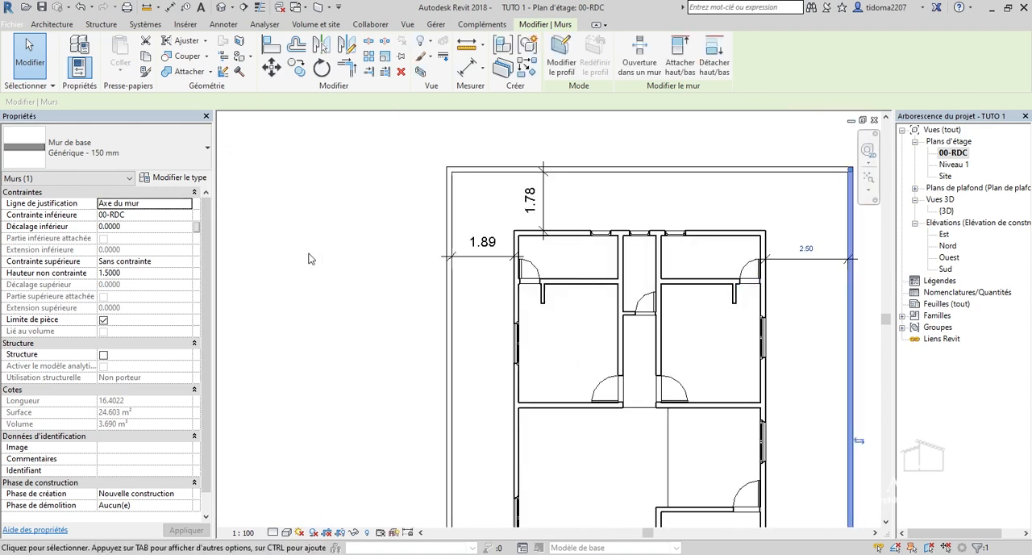
scroll(309, 258, up, 2)
scroll(574, 245, up, 3)
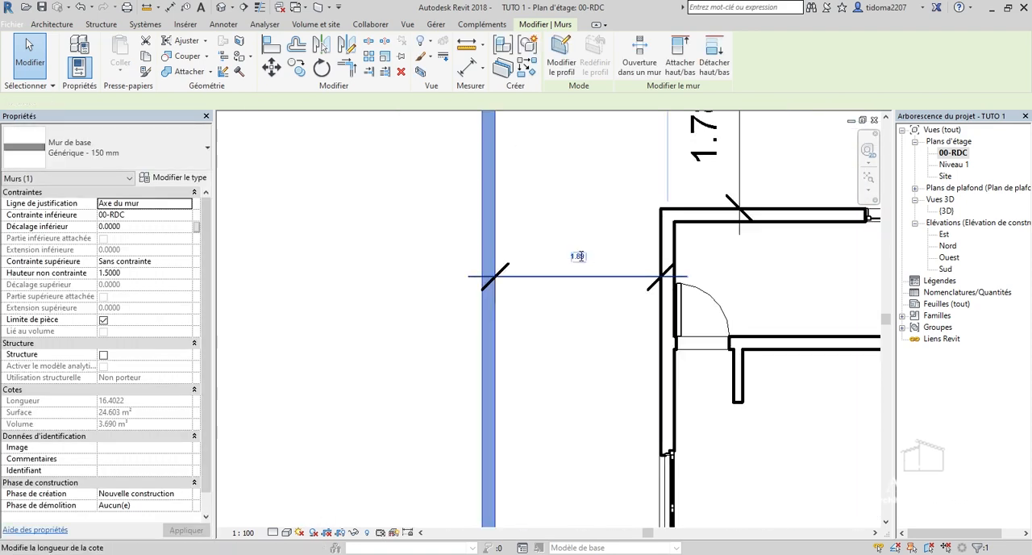
click(578, 251)
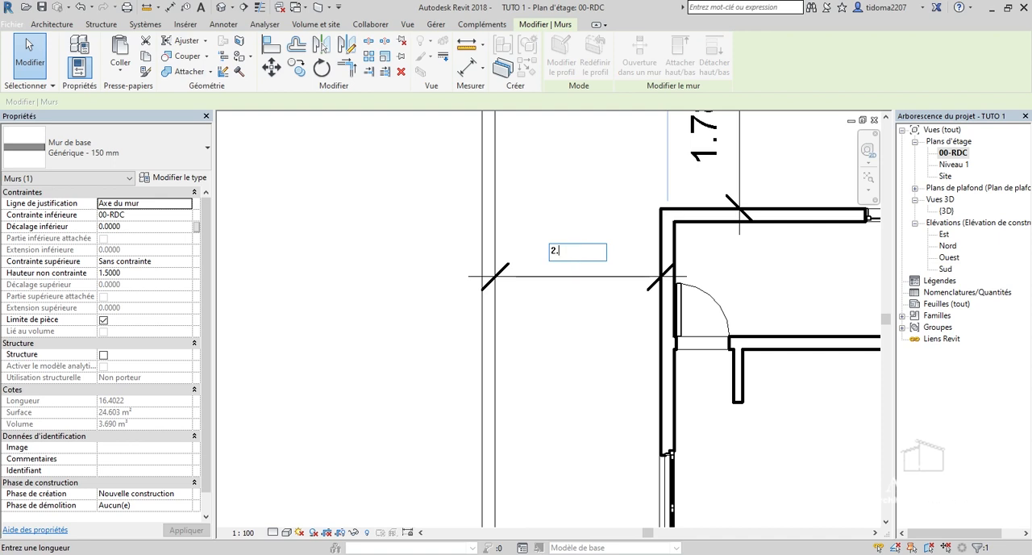
key(Return)
Move the rear enclosure wall by setting its dimensioned distance from the house to 2.5 m.
scroll(520, 308, down, 2)
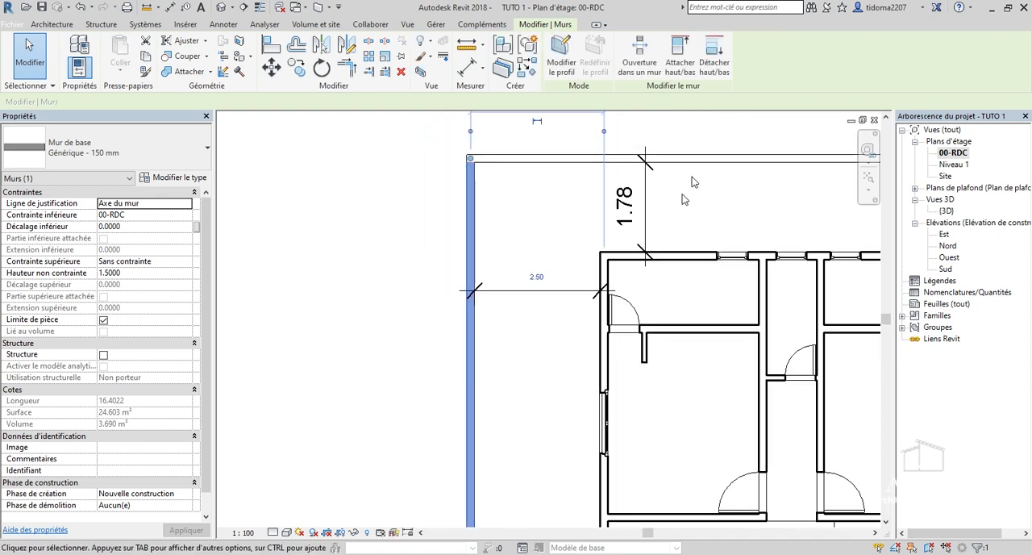
scroll(701, 158, up, 1)
click(700, 170)
scroll(637, 197, up, 2)
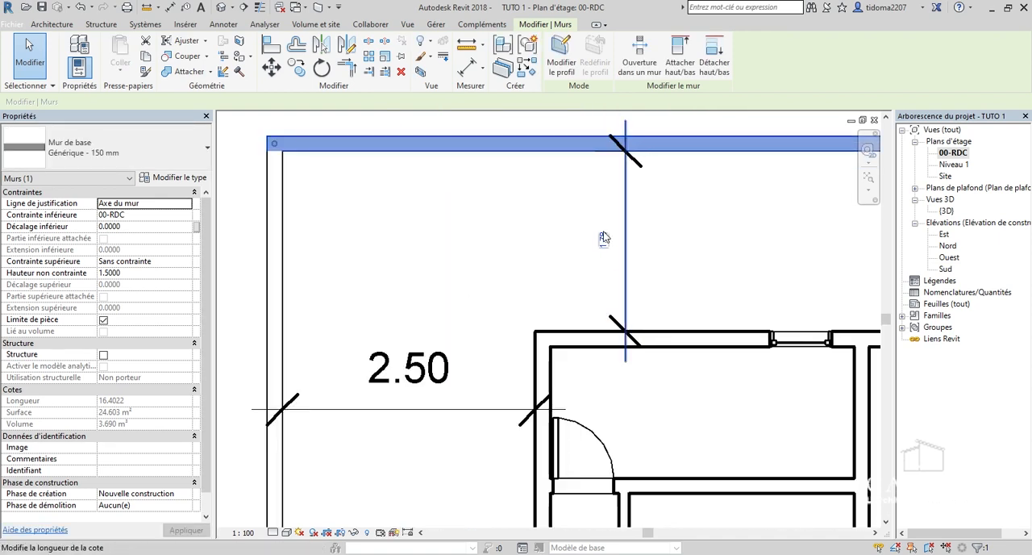
click(604, 238)
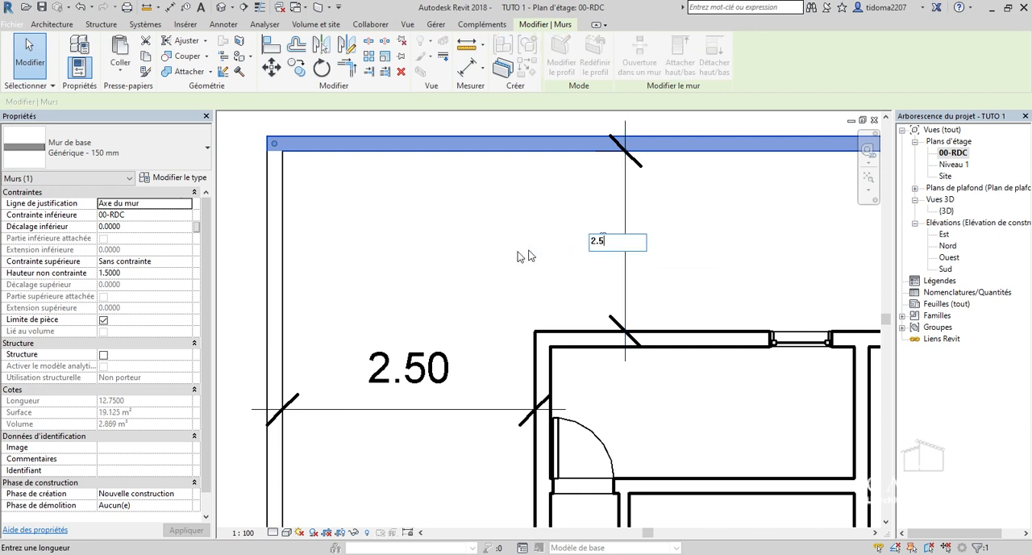
key(Return)
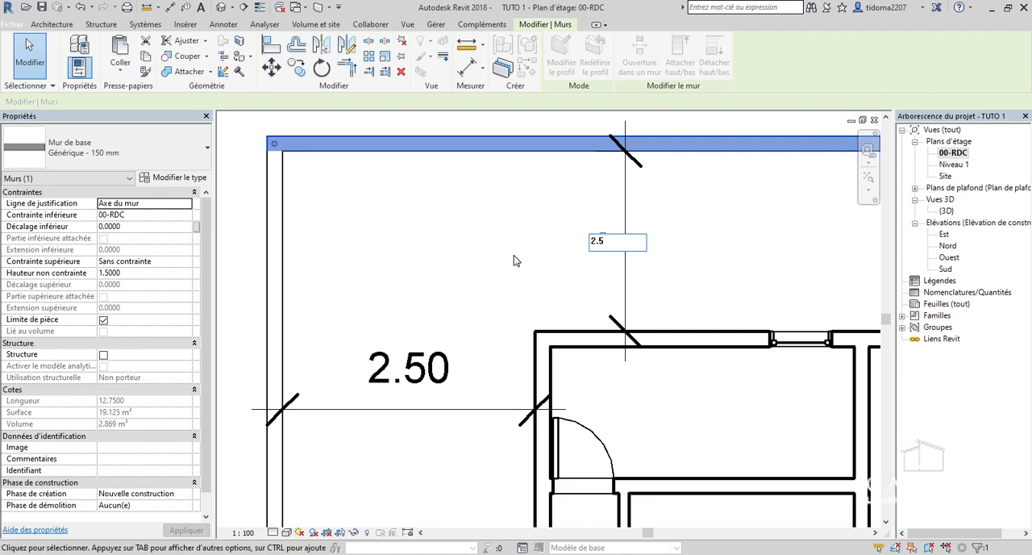
click(513, 255)
Open the {3D} view and orient it squarely to the right side of the house.
scroll(513, 255, down, 2)
scroll(467, 252, down, 3)
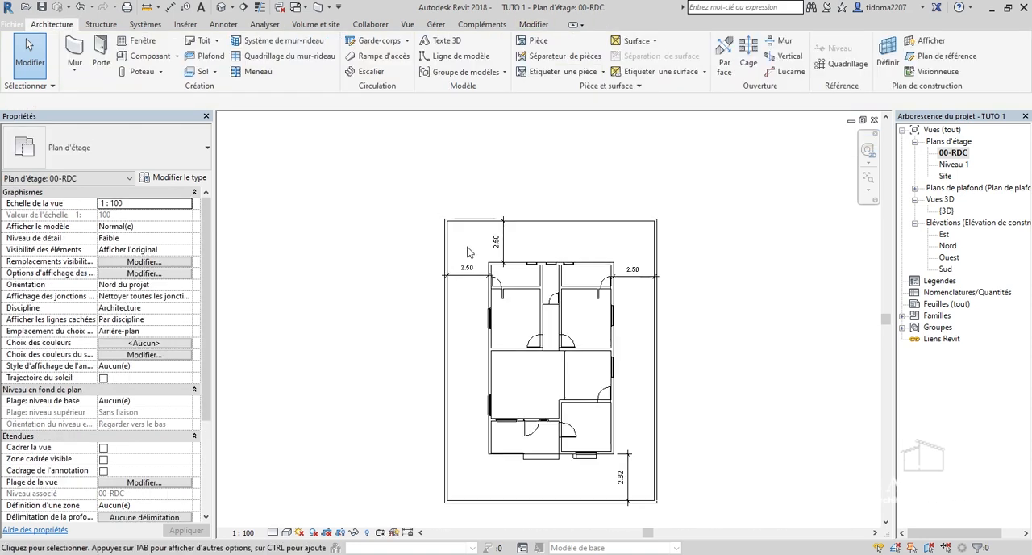
scroll(471, 423, up, 5)
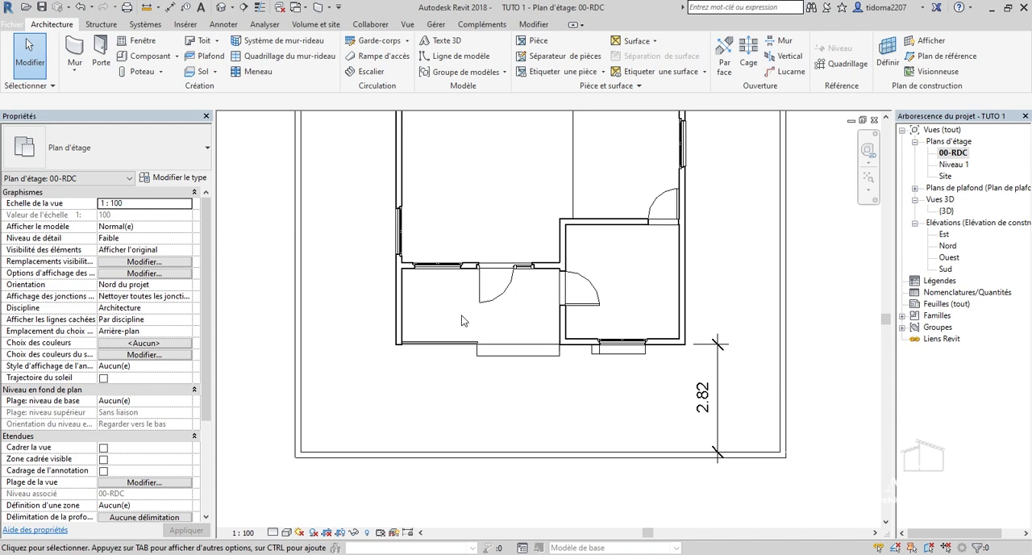
scroll(577, 351, down, 4)
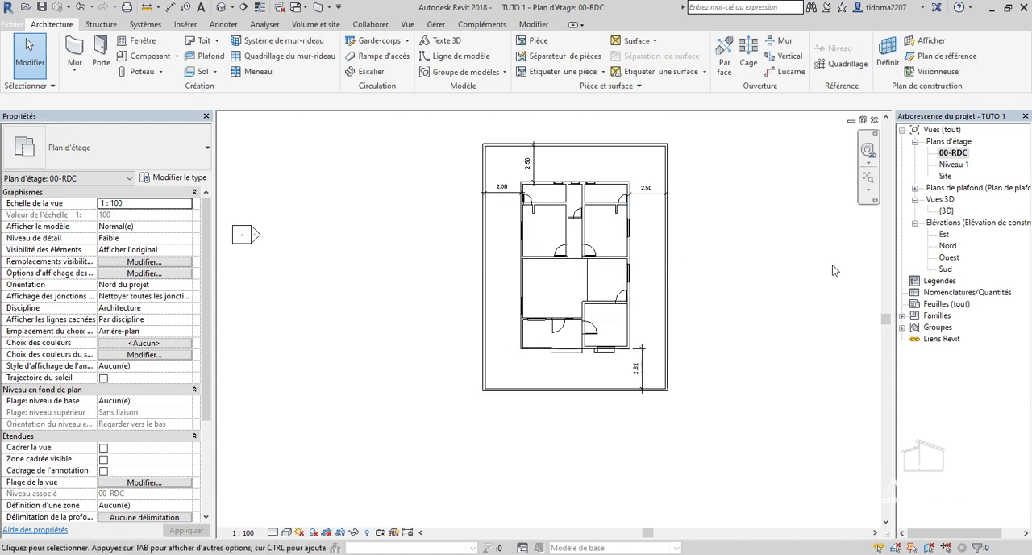
click(946, 211)
double_click(946, 211)
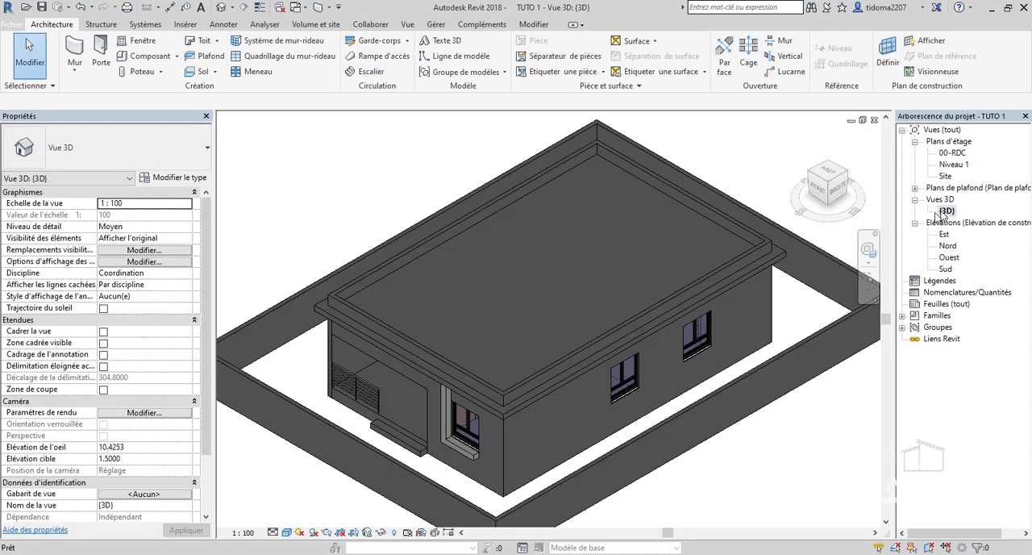
click(836, 196)
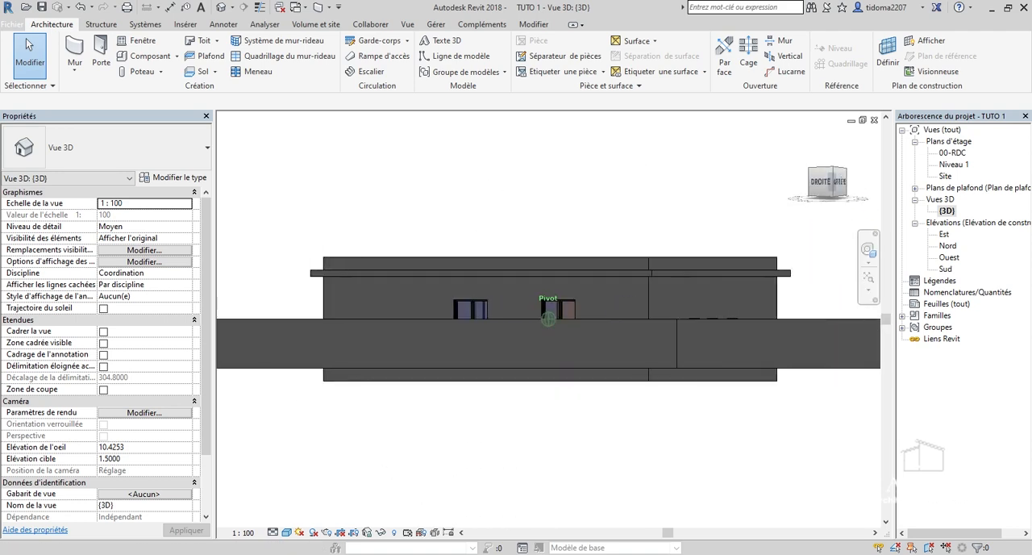
mouse_move(727, 161)
mouse_down()
mouse_move(764, 163)
mouse_move(800, 211)
mouse_move(857, 179)
mouse_move(906, 183)
mouse_move(838, 192)
mouse_move(803, 171)
mouse_move(835, 192)
mouse_move(804, 172)
mouse_up()
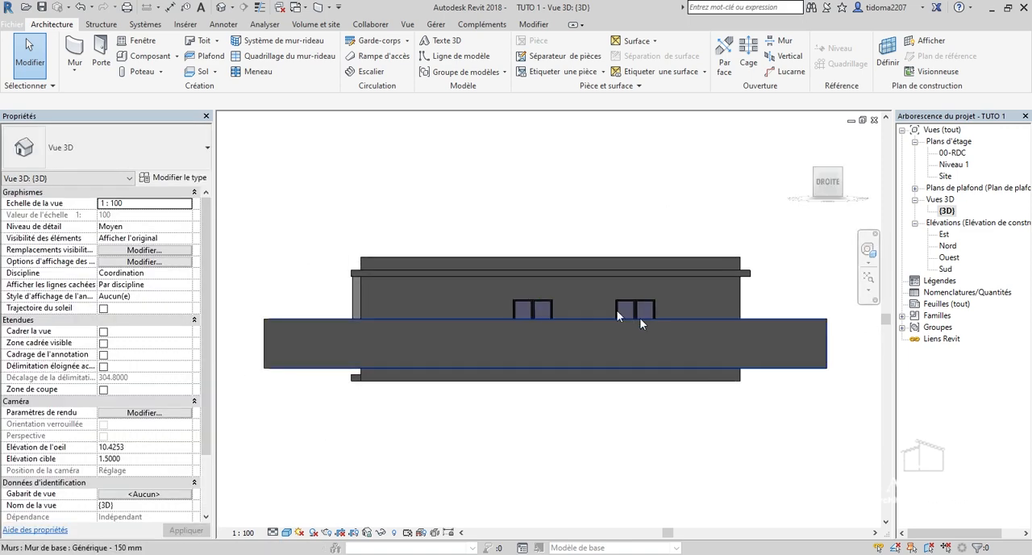
click(826, 184)
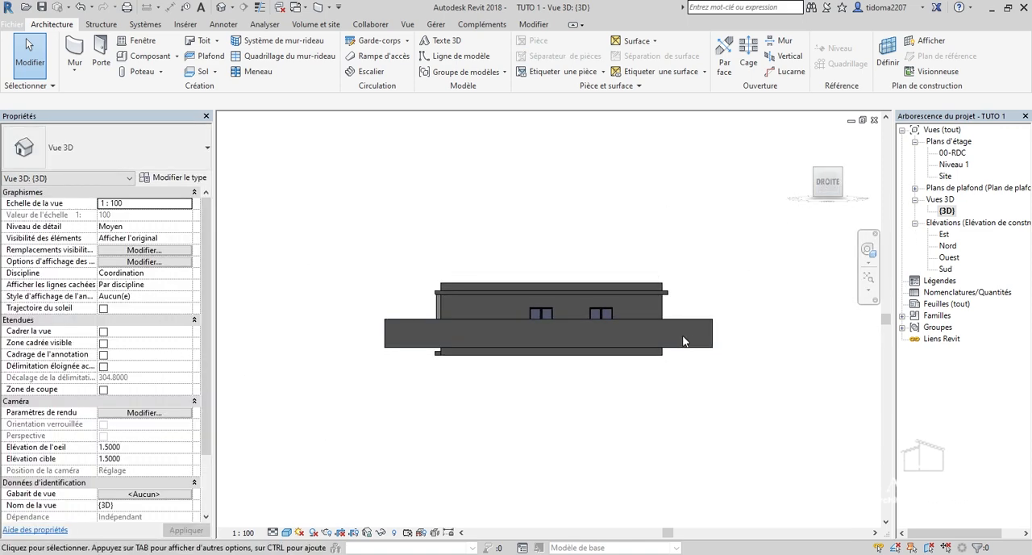
Select all four enclosure walls in the side view and set their base offset to -0.4 m.
scroll(682, 340, up, 3)
scroll(574, 390, down, 1)
drag(799, 396, 732, 303)
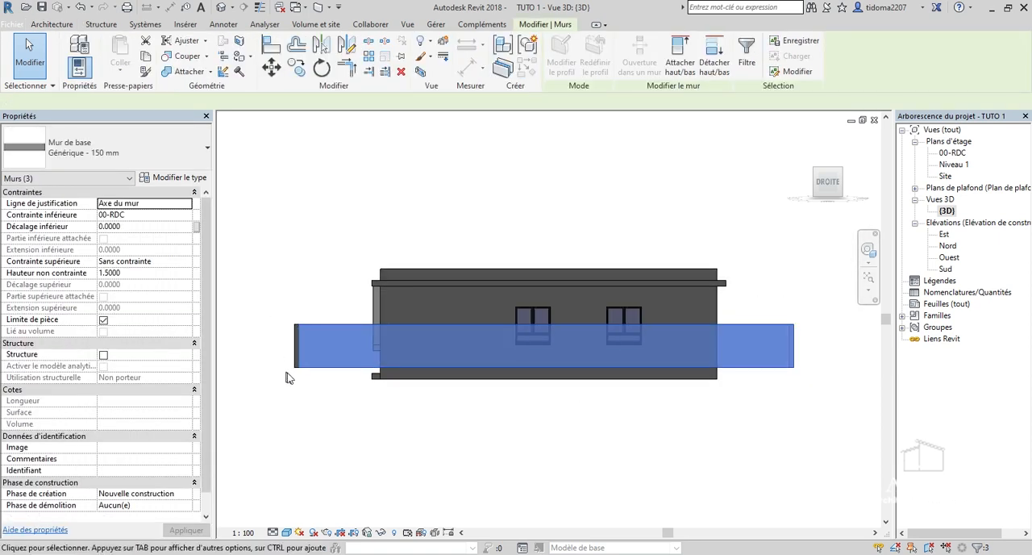
scroll(288, 374, up, 3)
drag(343, 428, 282, 235)
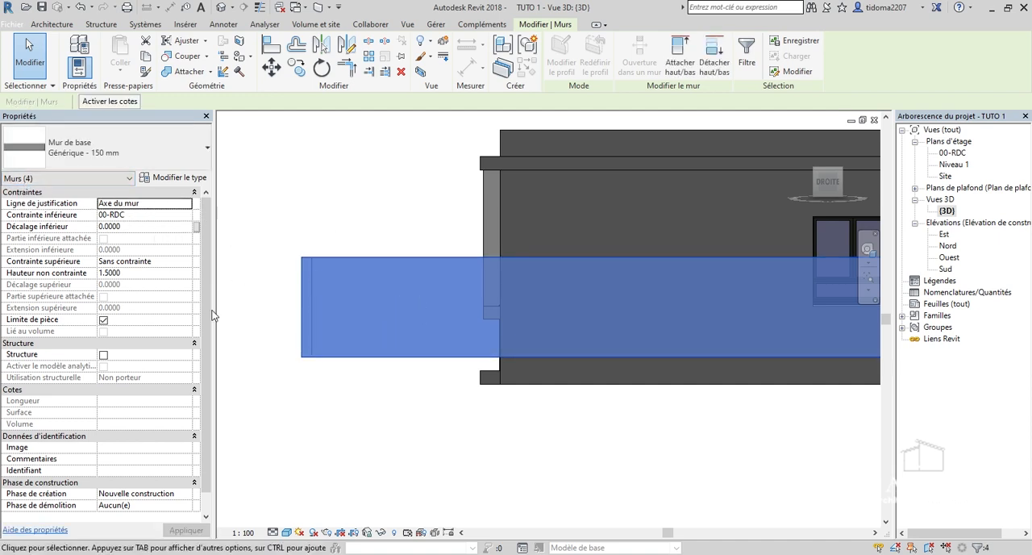
click(150, 228)
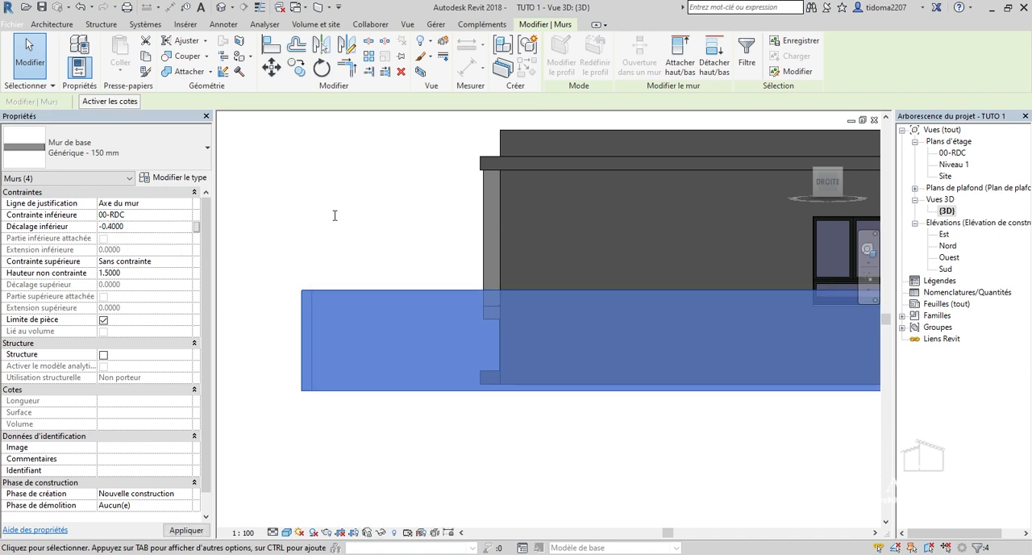
scroll(435, 332, down, 4)
click(625, 421)
Examine the house and the lowered enclosure wall in 3D from the front-right corner.
mouse_move(840, 196)
mouse_down()
mouse_move(230, 217)
mouse_move(265, 232)
mouse_move(295, 221)
mouse_move(352, 260)
mouse_move(420, 263)
mouse_move(238, 249)
mouse_move(811, 236)
mouse_move(718, 266)
mouse_move(777, 179)
mouse_move(833, 190)
mouse_up()
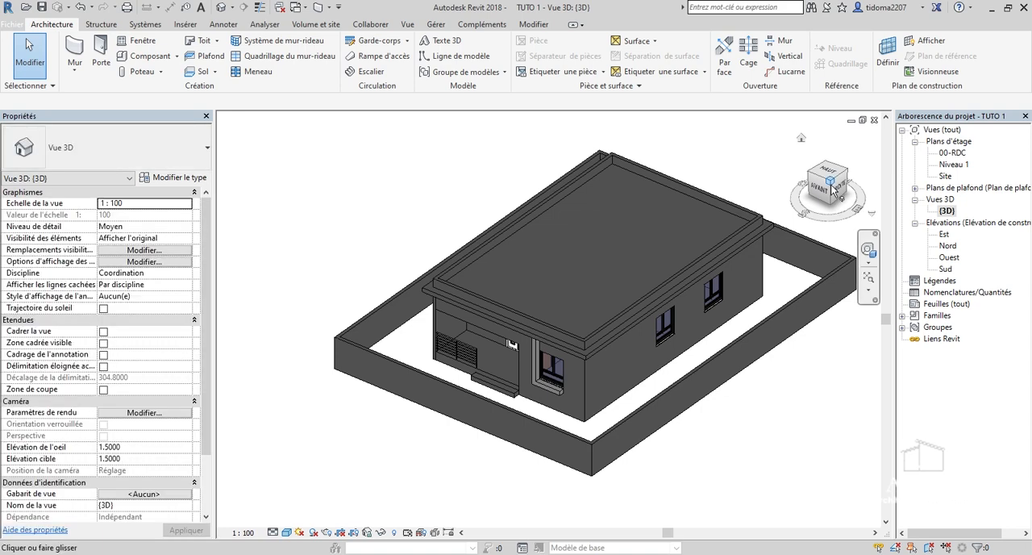
mouse_move(835, 190)
mouse_down()
mouse_move(869, 201)
mouse_move(903, 187)
mouse_move(854, 206)
mouse_move(817, 189)
mouse_up()
scroll(463, 321, down, 2)
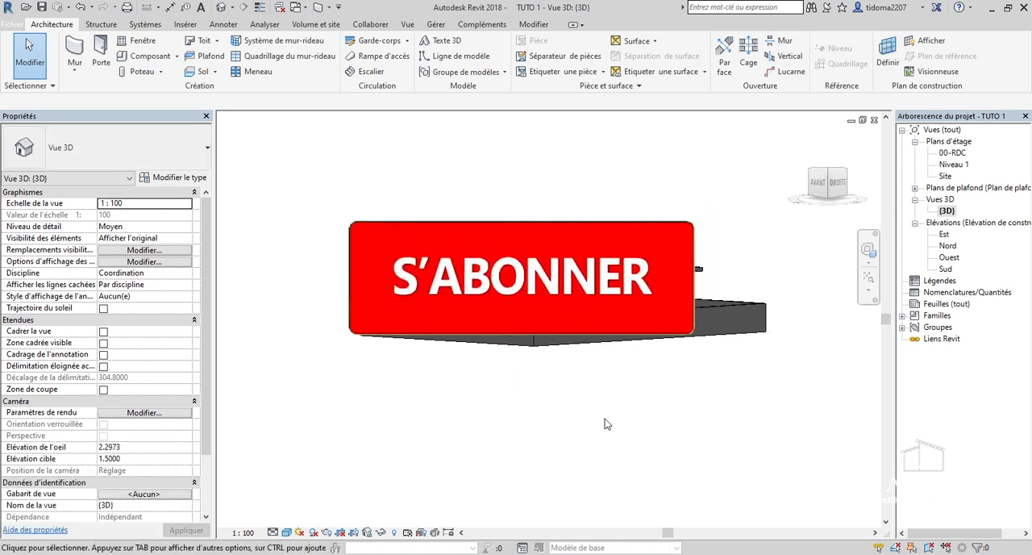